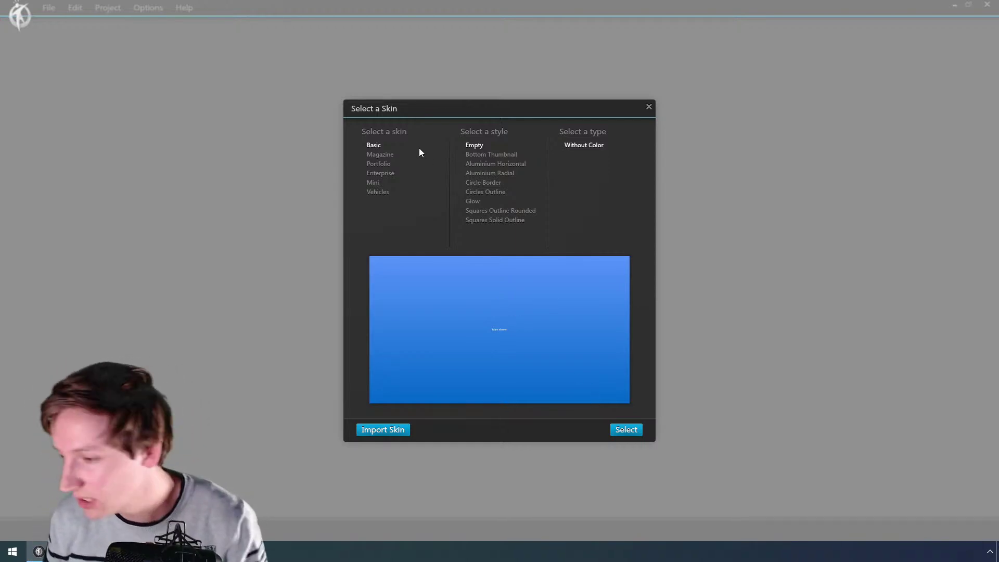
Step: Switch to the browser, open download.3dvista.com/current/show/RELEASENOTES.txt in a new tab, and highlight the entry about two new skins
{"action": "key", "text": "alt+Tab"}
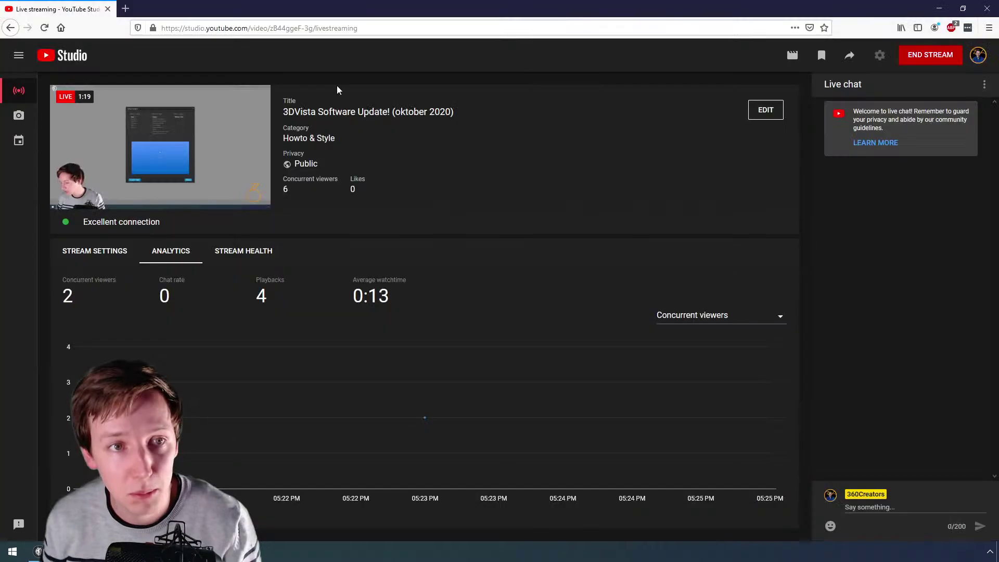
{"action": "key", "text": "ctrl+t"}
{"action": "type", "text": "release"}
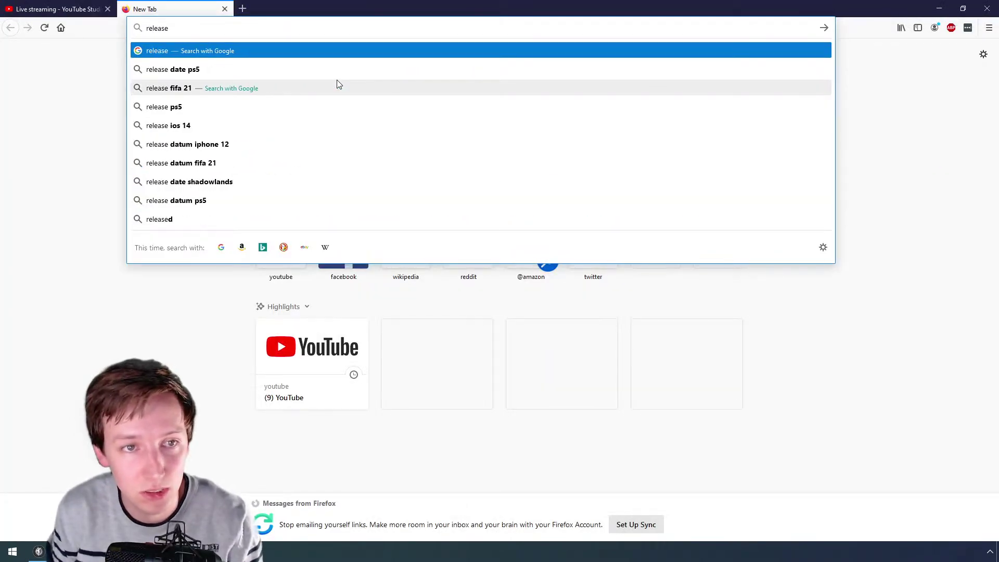
{"action": "type", "text": " notes"}
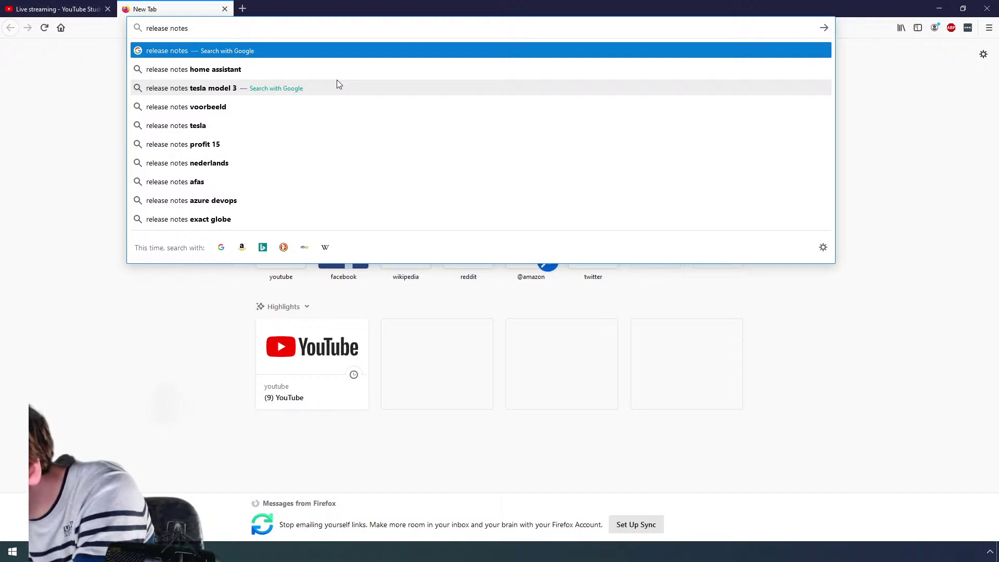
{"action": "key", "text": "ctrl+a"}
{"action": "type", "text": "download."}
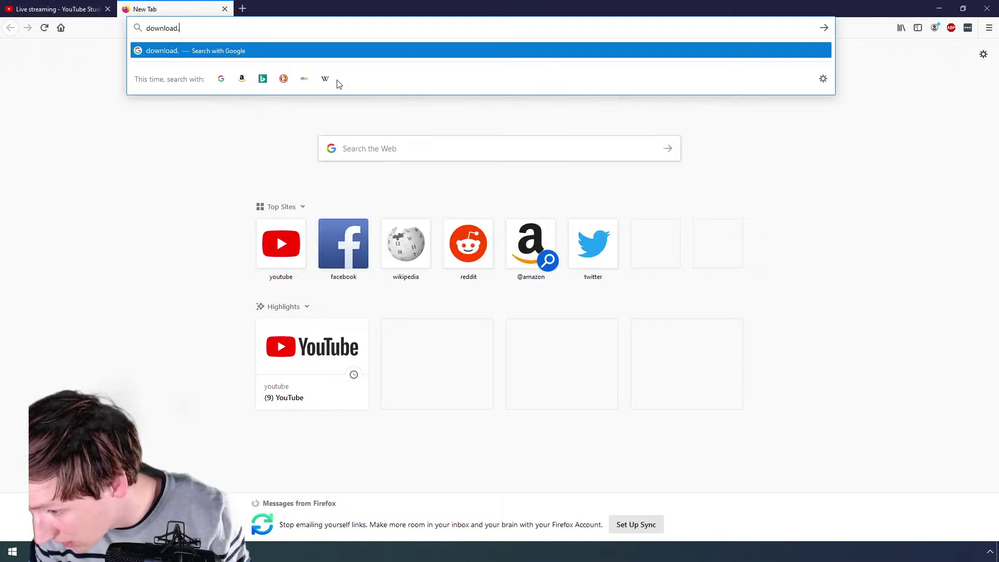
{"action": "type", "text": "3dvista.com/cur"}
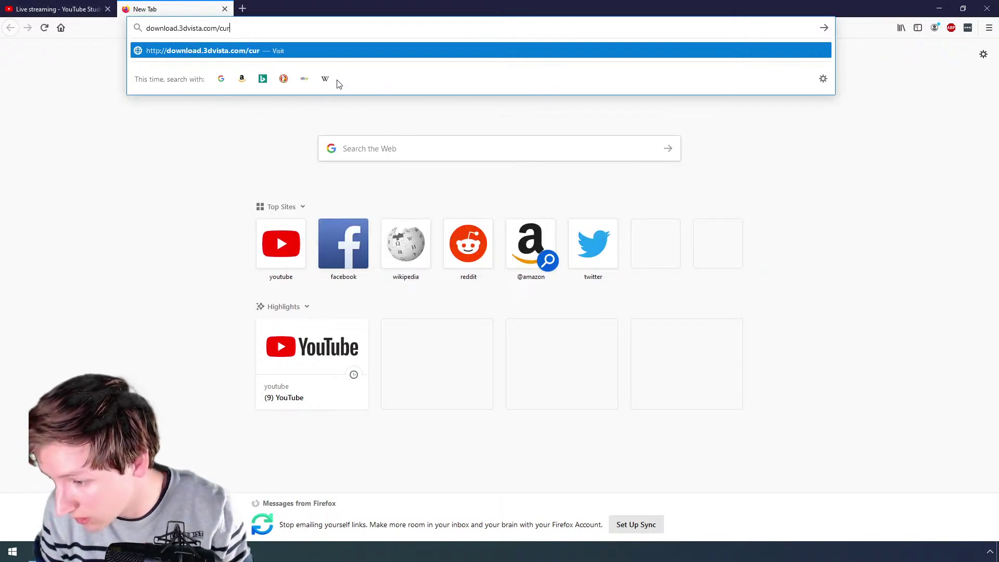
{"action": "type", "text": "rent/show/RELE"}
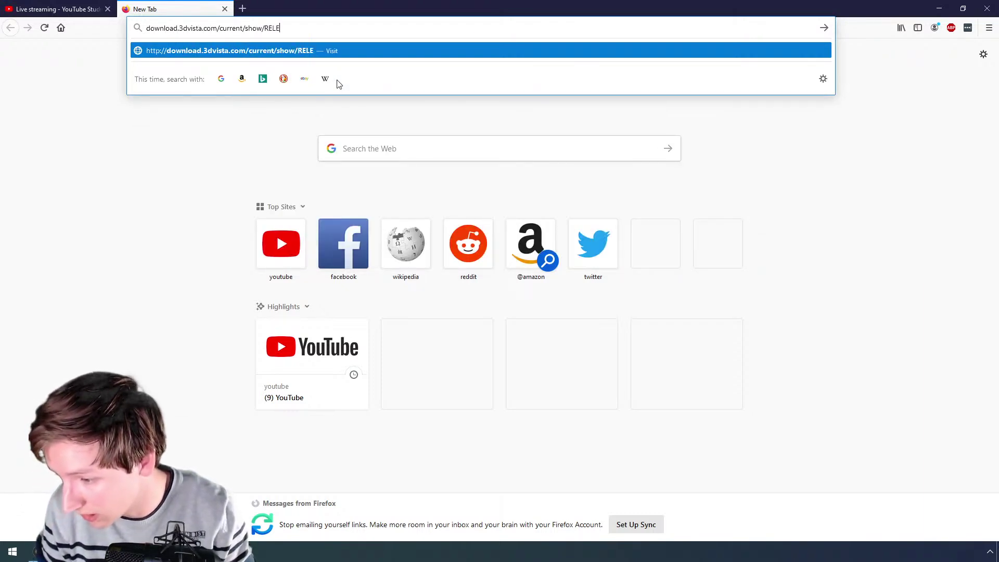
{"action": "type", "text": "ASENOTES"}
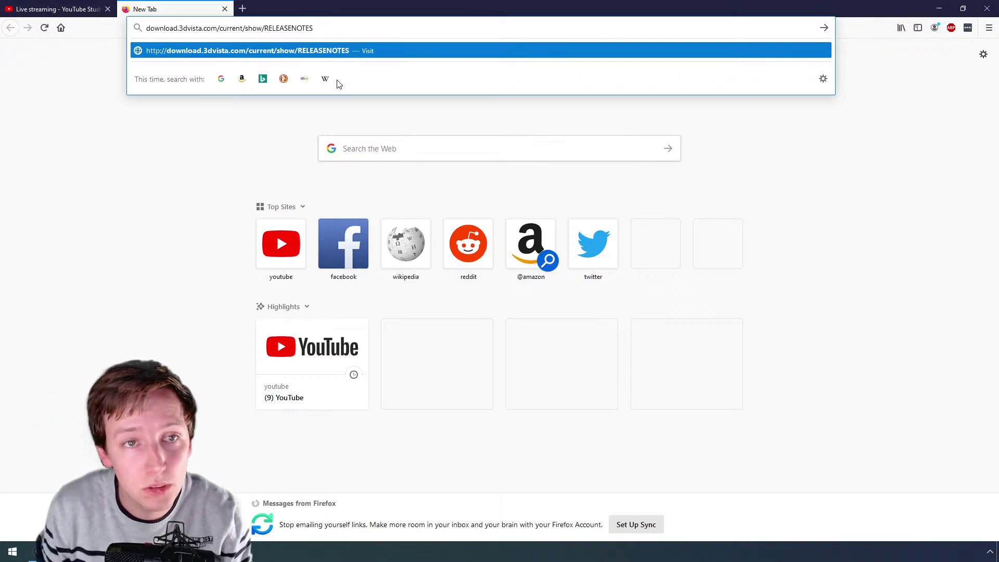
{"action": "type", "text": ".txt"}
{"action": "key", "text": "Return"}
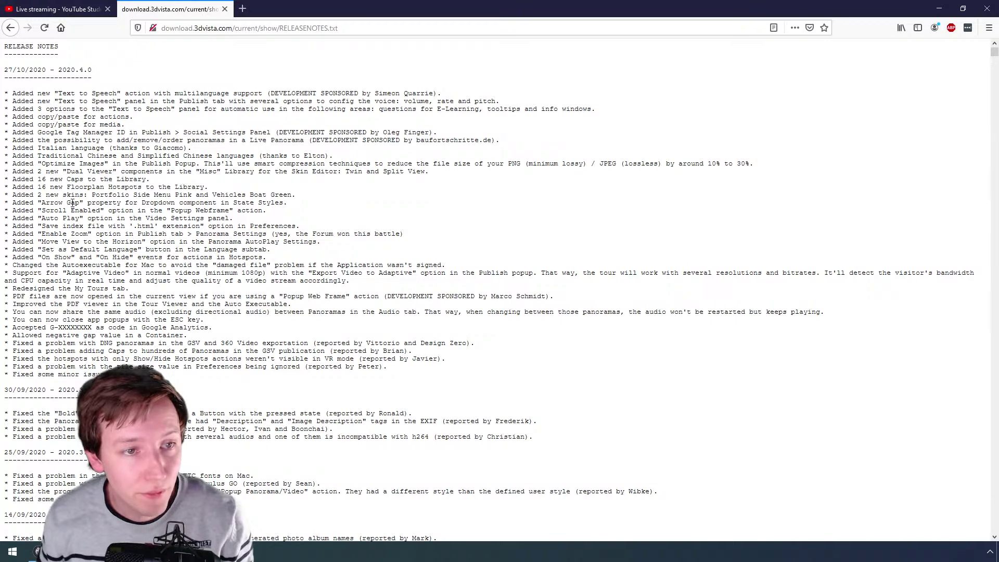
{"action": "left_click_drag", "start_coordinate": [23, 197], "coordinate": [92, 195]}
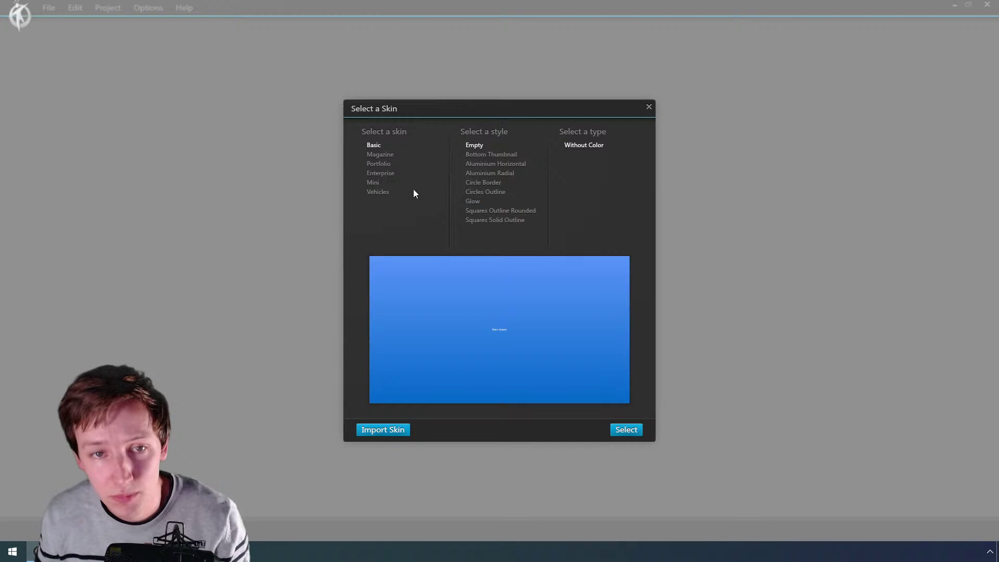
Step: Switch back to 3DVista and compare the previews of the Vehicles Boat skin in Blue and Green
{"action": "left_click", "coordinate": [377, 193]}
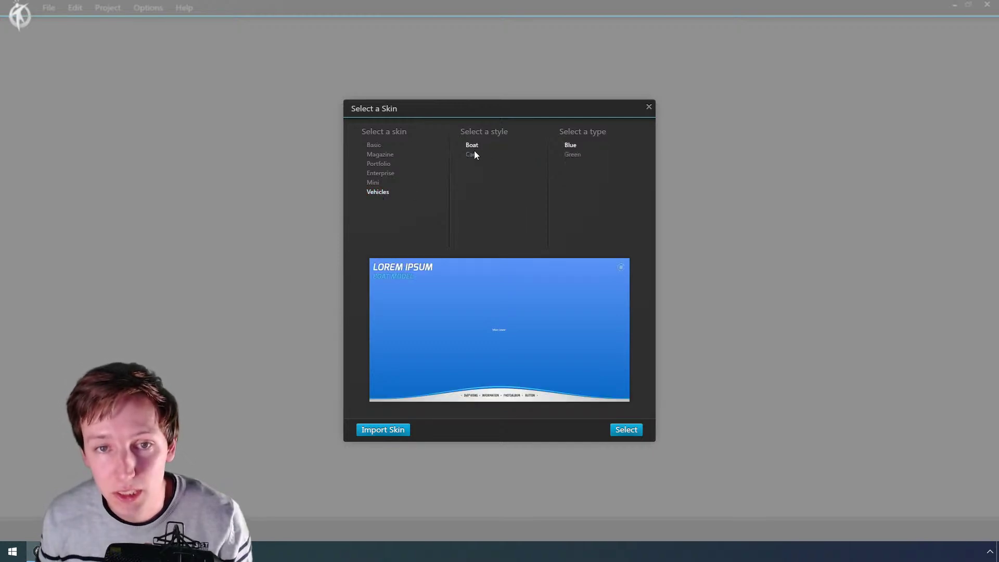
{"action": "left_click", "coordinate": [573, 155]}
{"action": "left_click", "coordinate": [573, 147]}
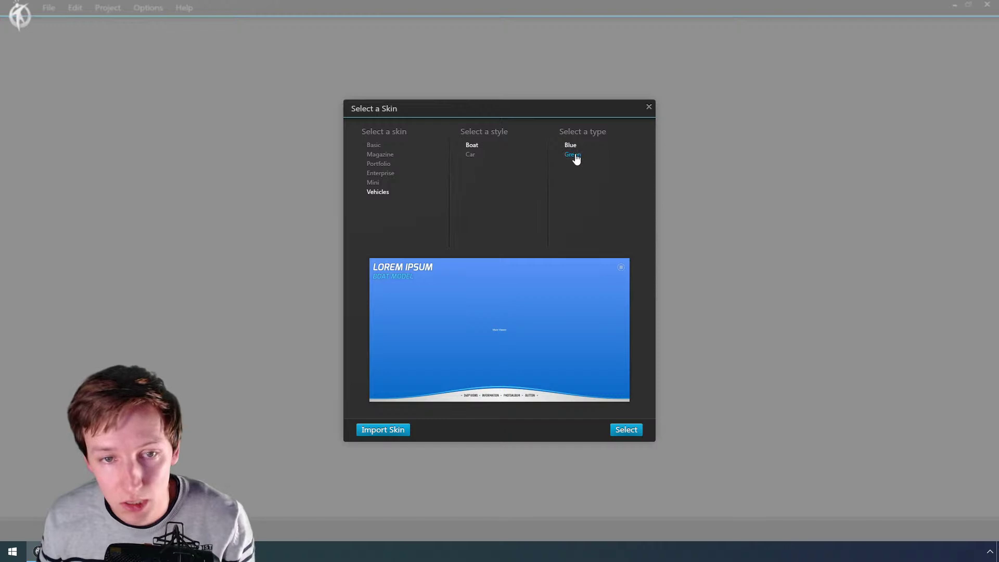
{"action": "left_click", "coordinate": [576, 155]}
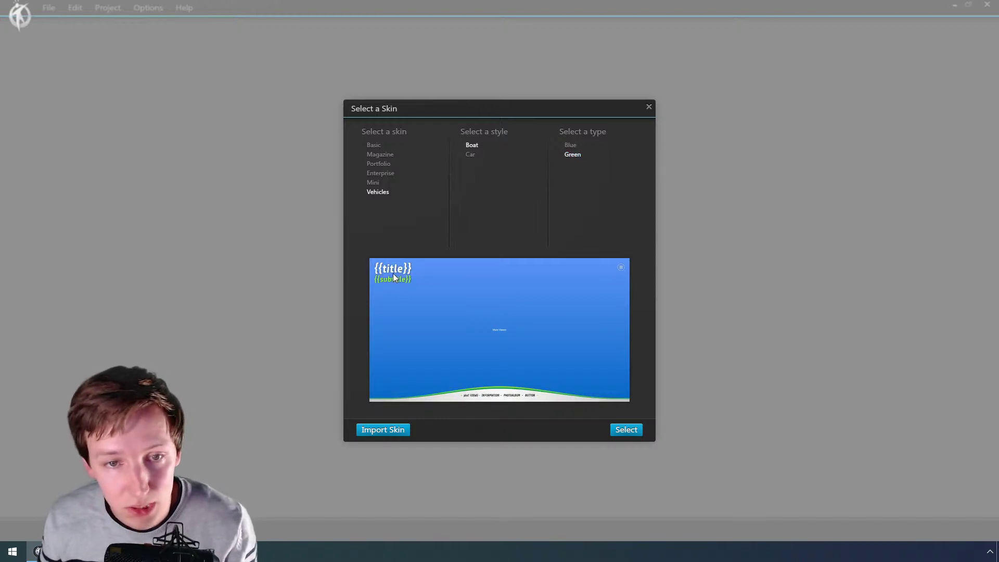
{"action": "left_click", "coordinate": [570, 146]}
{"action": "left_click", "coordinate": [570, 156]}
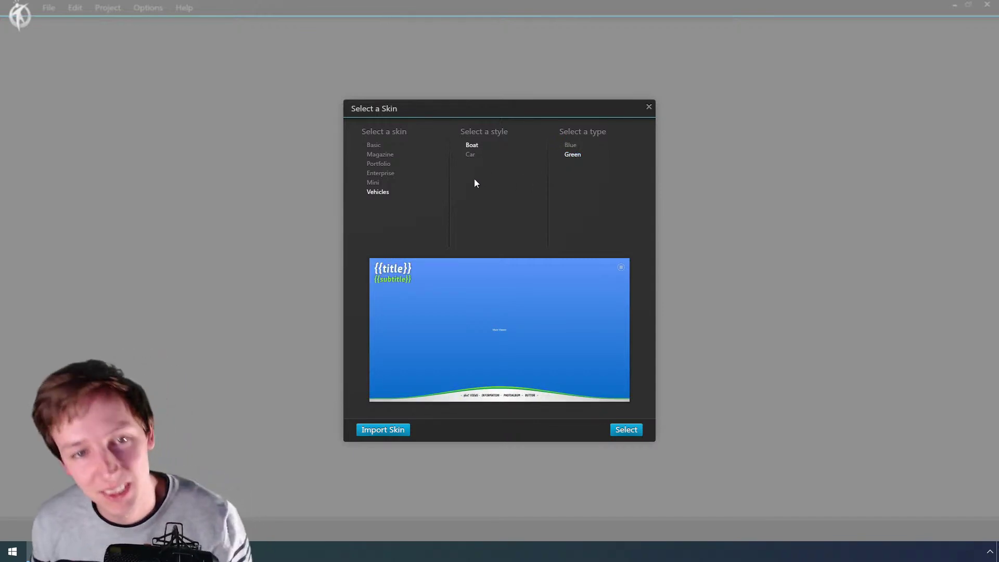
Step: Choose the Portfolio skin with the Side Menu style and Pink type for the new project
{"action": "left_click", "coordinate": [379, 164]}
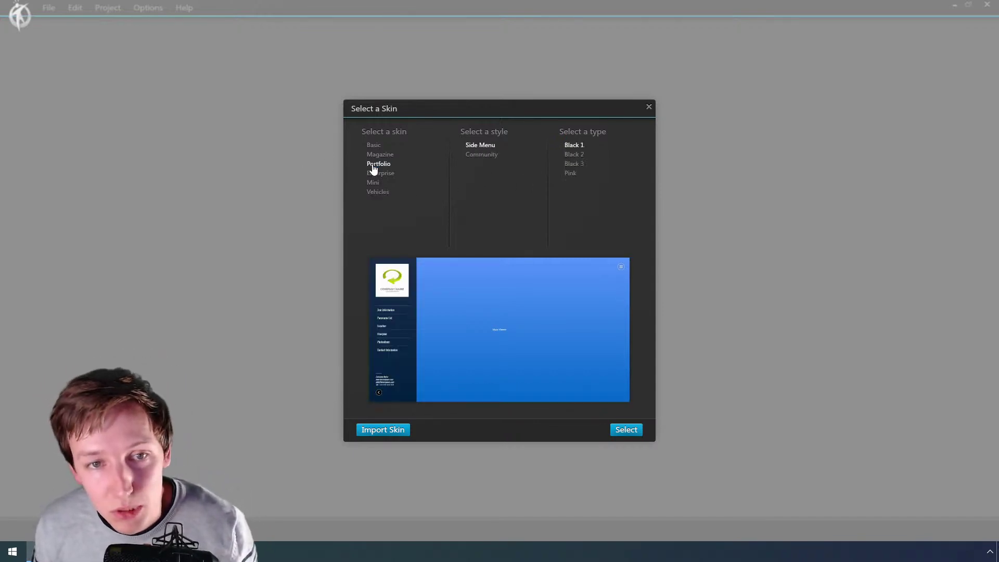
{"action": "left_click", "coordinate": [571, 173]}
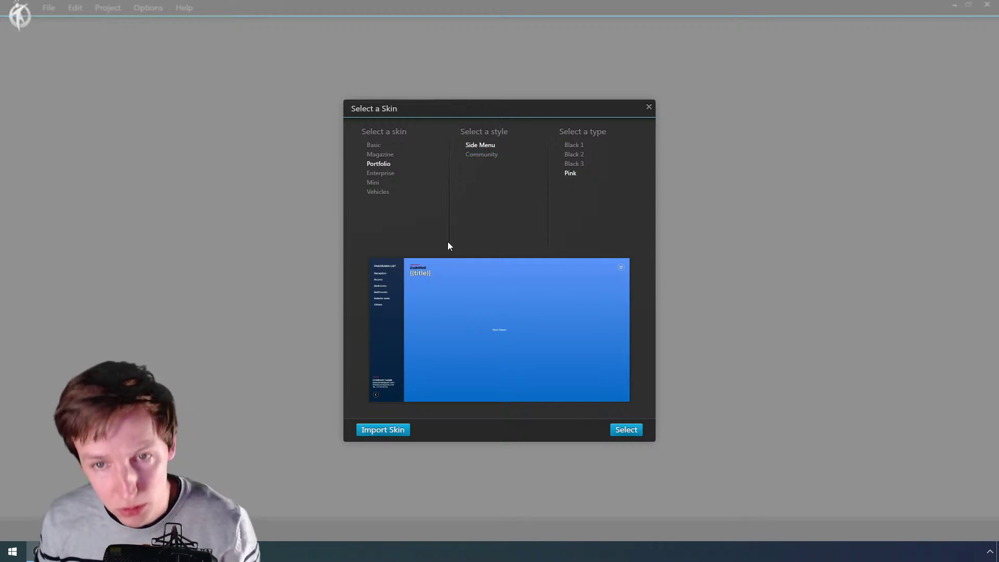
{"action": "left_click", "coordinate": [621, 432]}
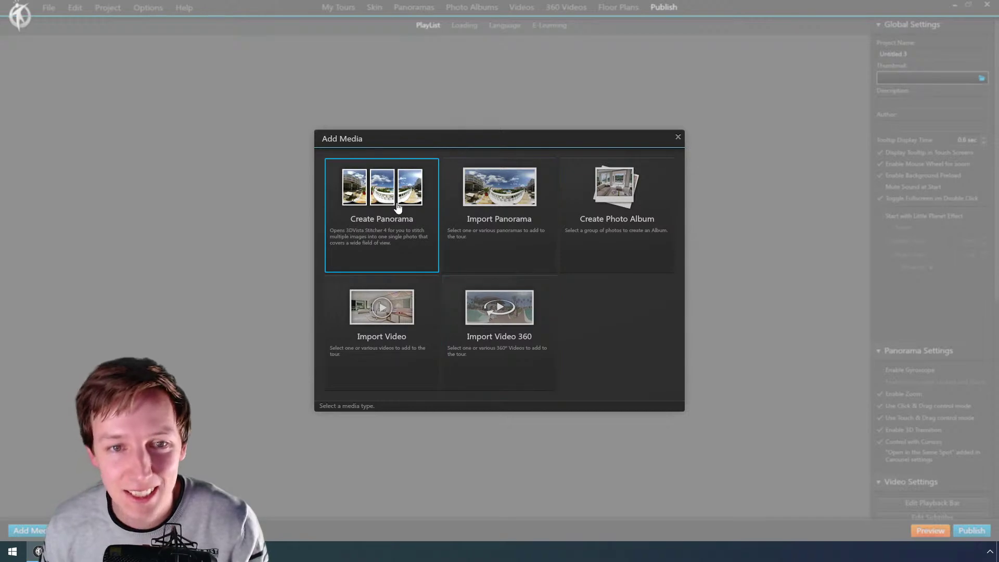
Step: Import VG_1, VG_2 and VG_3 from the Virtual_Gallery folder as standard panoramas
{"action": "left_click", "coordinate": [502, 198]}
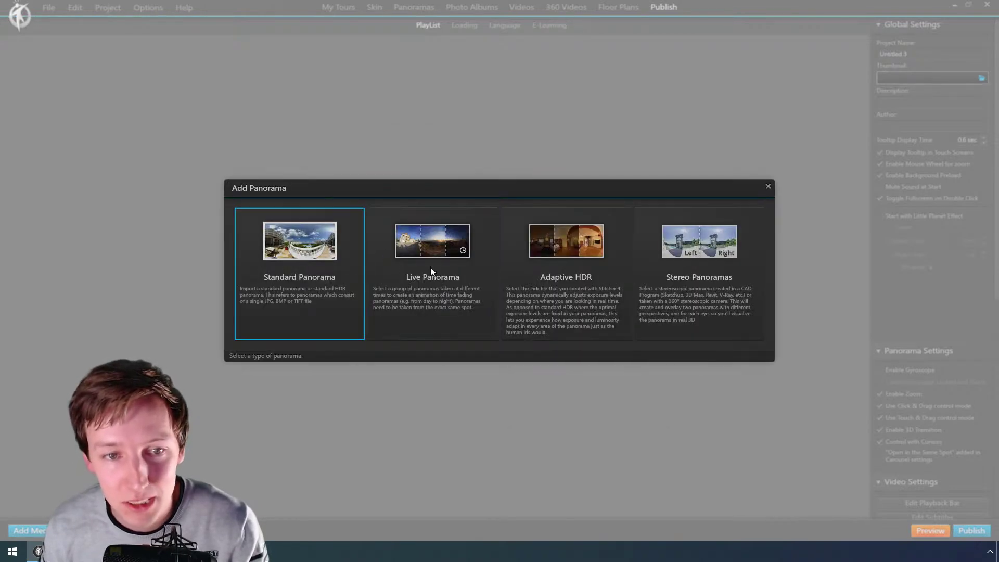
{"action": "left_click", "coordinate": [349, 263]}
{"action": "left_click", "coordinate": [128, 93]}
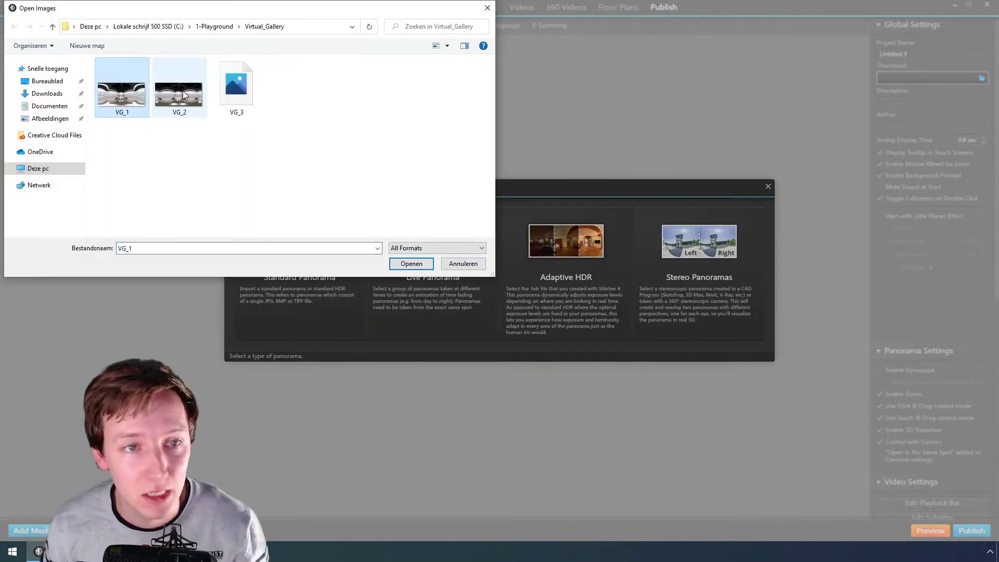
{"action": "left_click", "coordinate": [233, 93], "text": "shift"}
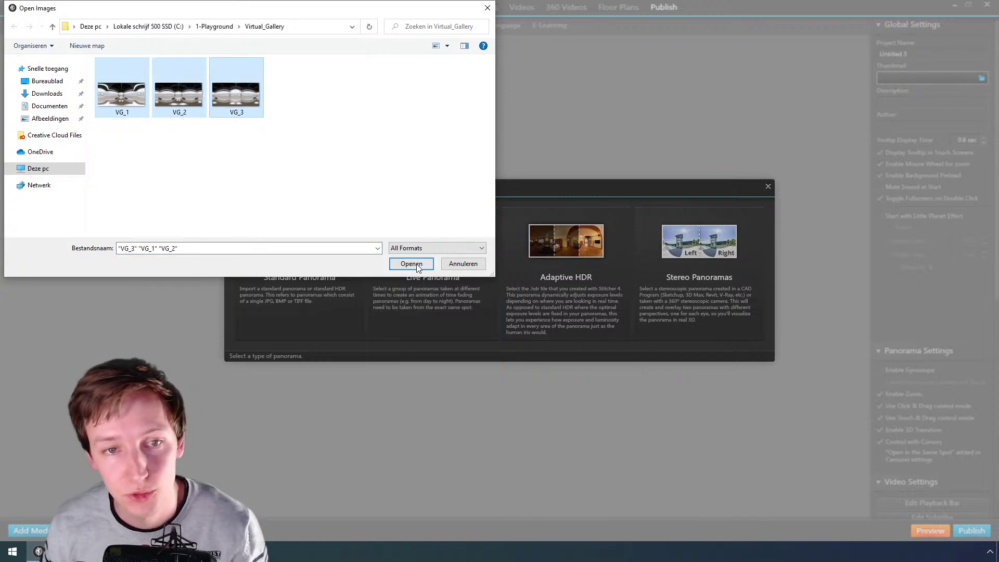
{"action": "left_click", "coordinate": [412, 263]}
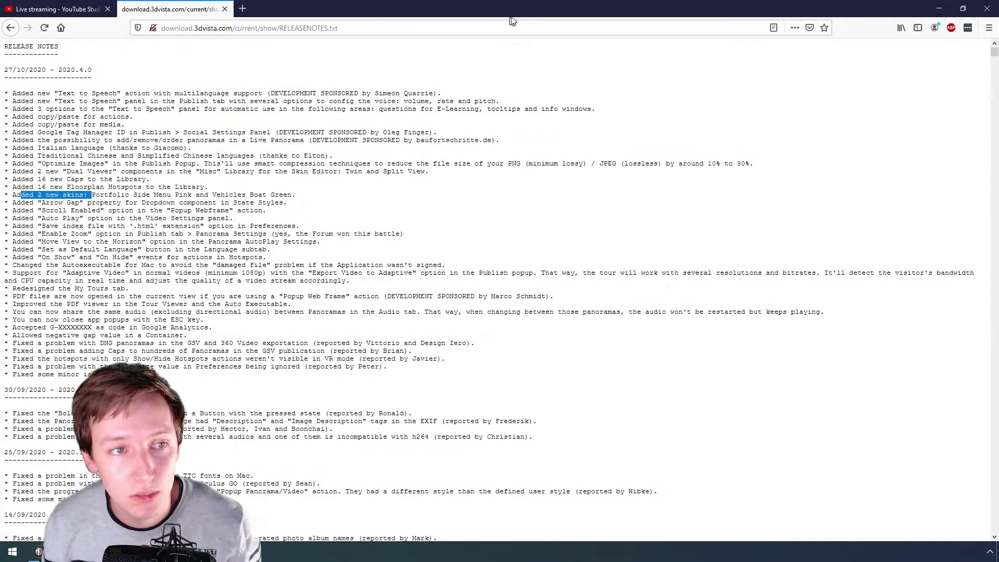
Step: Check the release notes in the browser, return to 3DVista, and examine the Text to Speech publish settings
{"action": "left_click_drag", "start_coordinate": [510, 21], "coordinate": [829, 48]}
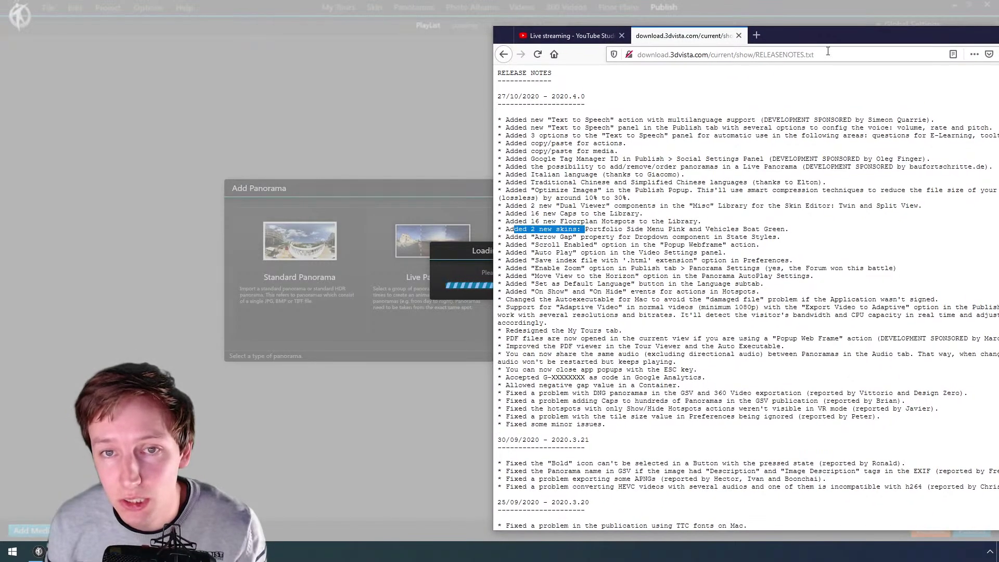
{"action": "left_click", "coordinate": [782, 4]}
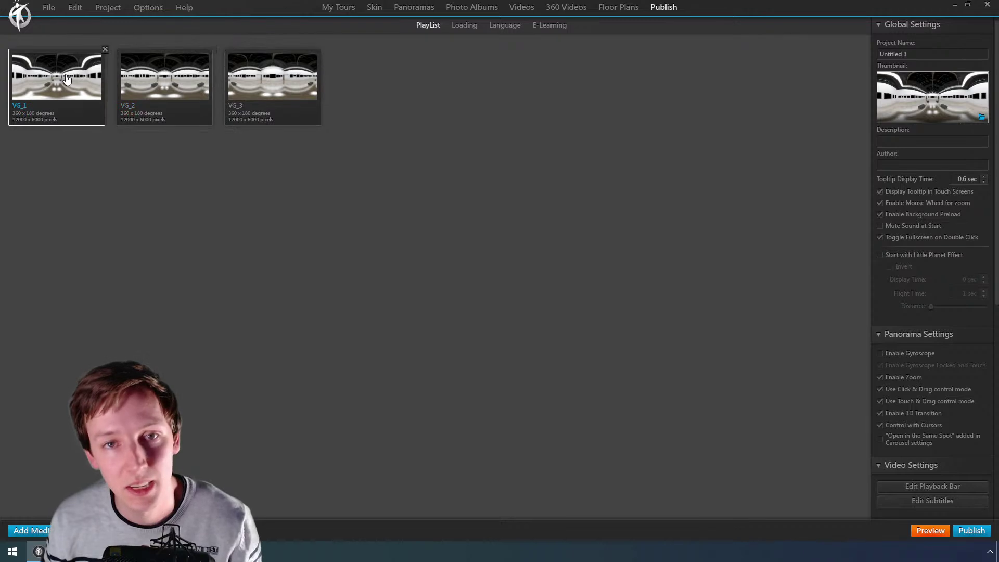
{"action": "scroll", "coordinate": [980, 479], "scroll_direction": "down", "scroll_amount": 10}
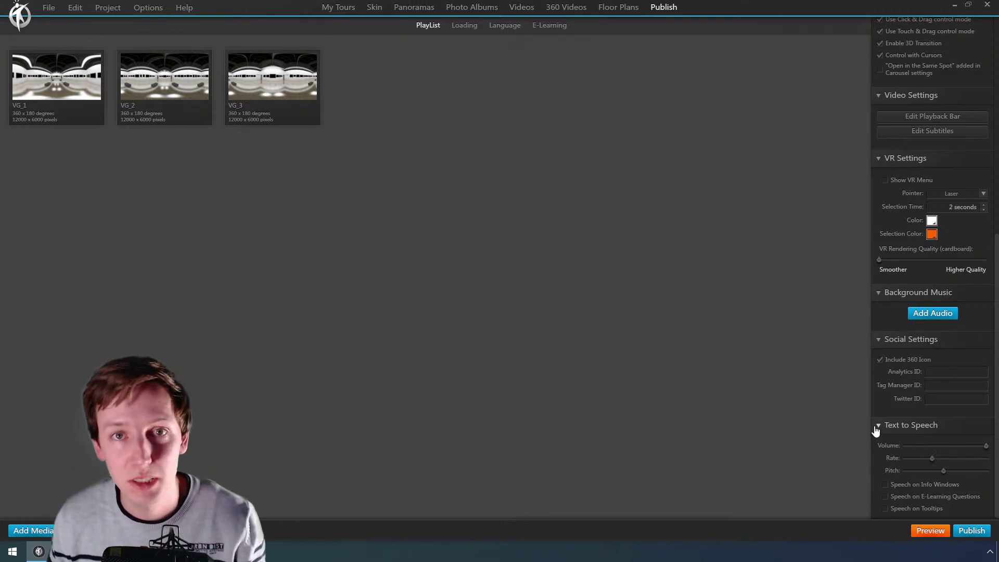
Step: Open the skin for editing and add the Black title, subtitle and paragraph text block from the library
{"action": "left_click", "coordinate": [374, 8]}
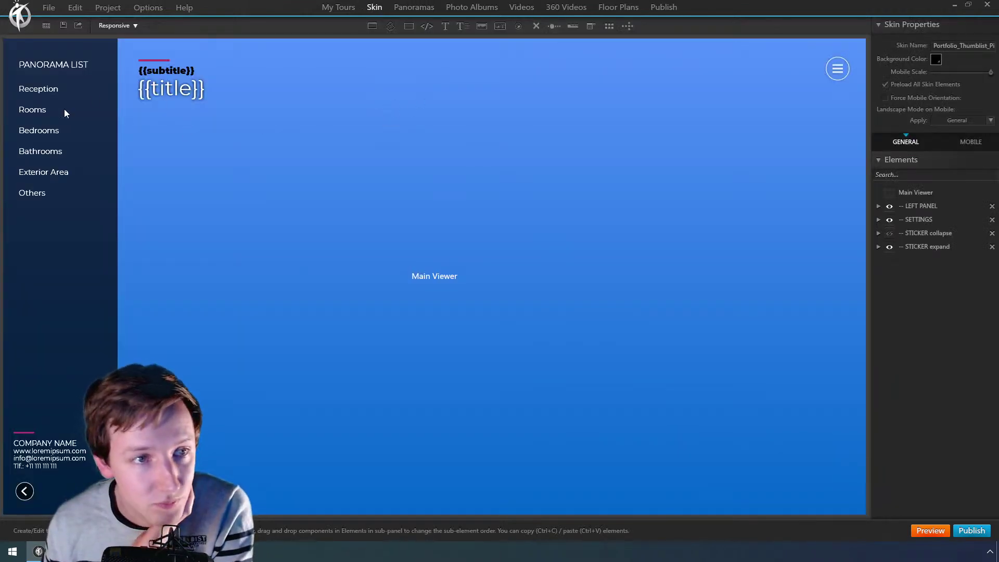
{"action": "left_click", "coordinate": [247, 178]}
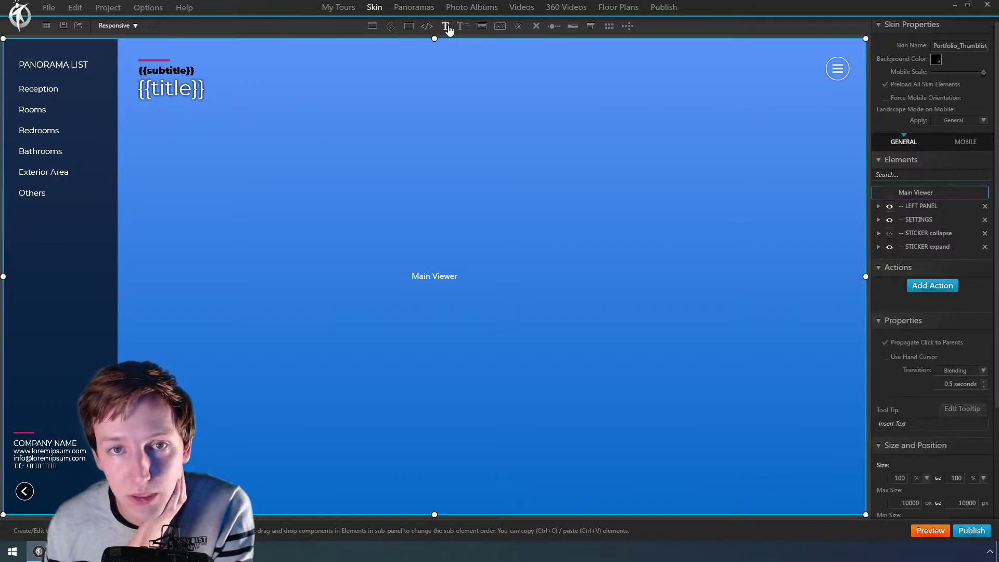
{"action": "left_click", "coordinate": [448, 29]}
{"action": "left_click", "coordinate": [862, 42]}
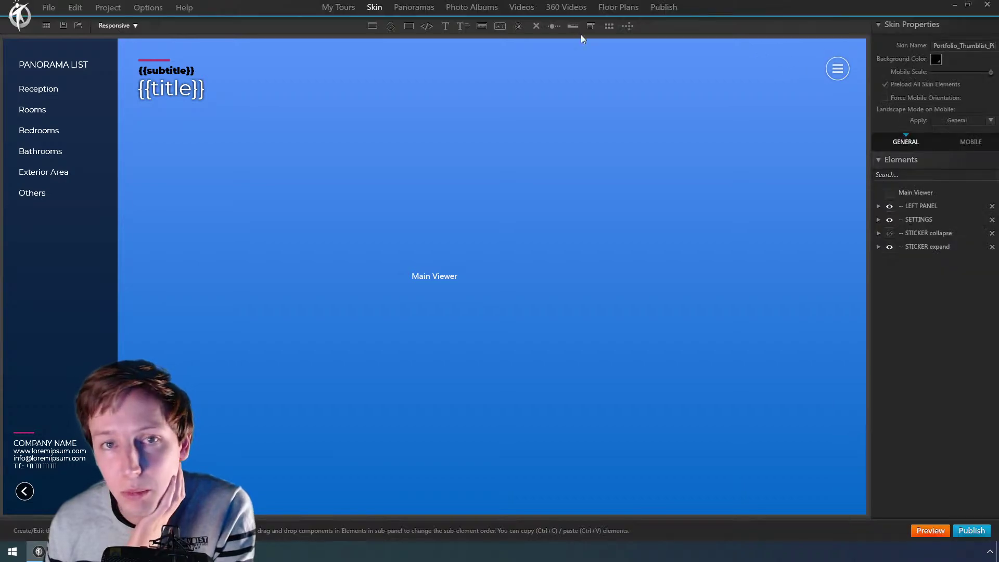
{"action": "left_click", "coordinate": [467, 27]}
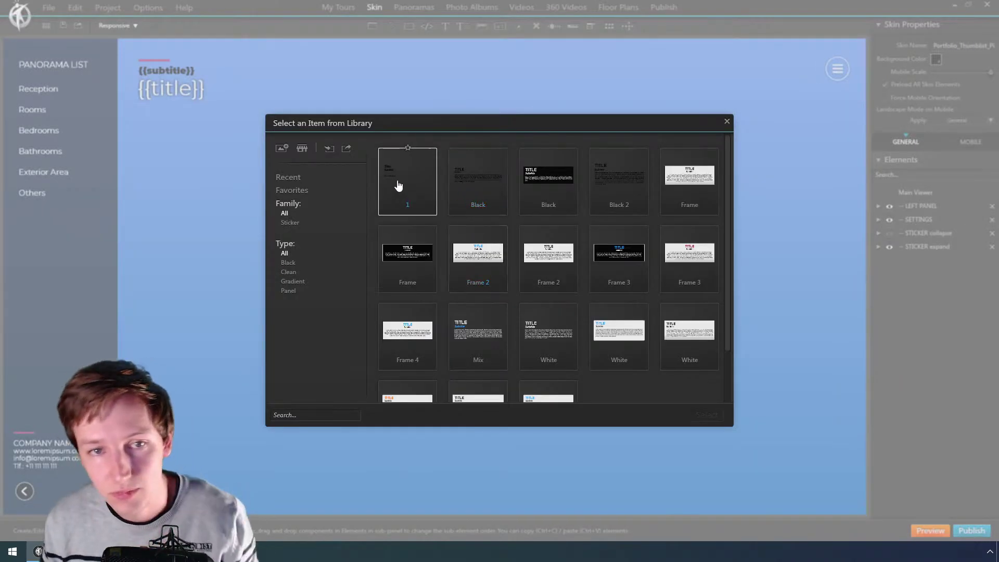
{"action": "double_click", "coordinate": [475, 177]}
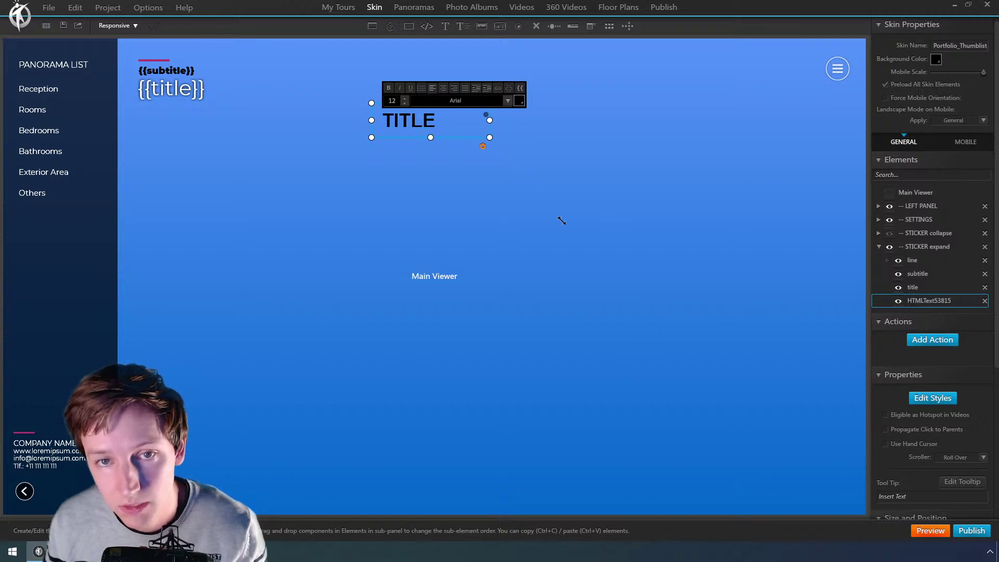
Step: Separate the text block from the STICKER expand container, hiding that container, and enlarge the block across the middle of the viewer
{"action": "left_click_drag", "start_coordinate": [910, 300], "coordinate": [908, 247]}
{"action": "left_click", "coordinate": [889, 260]}
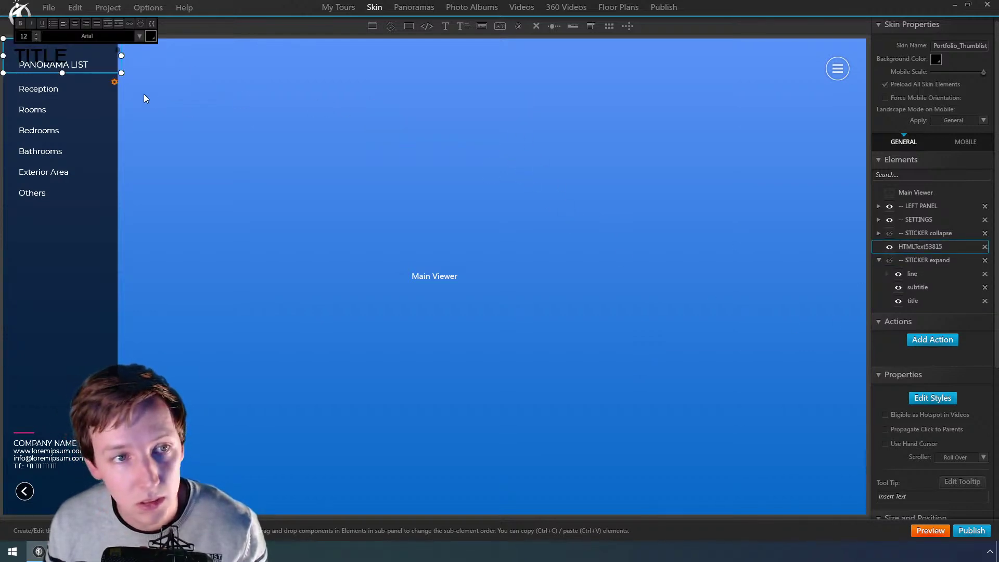
{"action": "left_click_drag", "start_coordinate": [122, 73], "coordinate": [408, 242]}
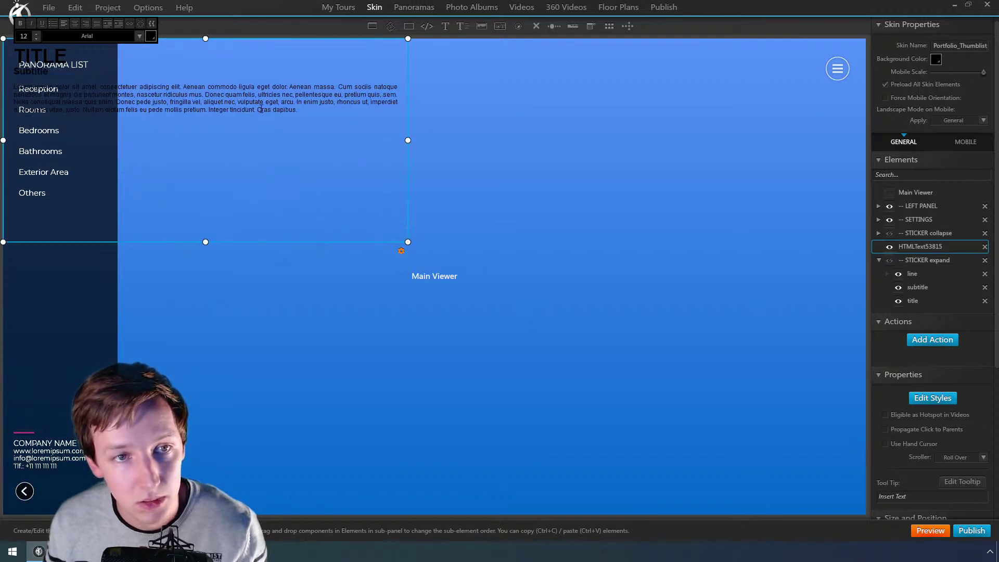
{"action": "left_click_drag", "start_coordinate": [292, 46], "coordinate": [545, 138]}
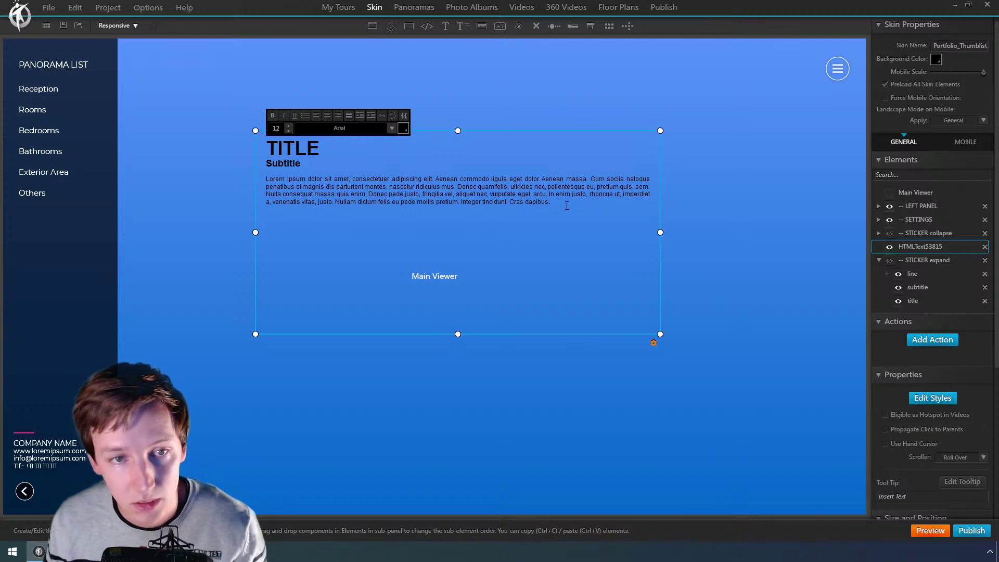
Step: Replace the text block's title with the trainer's full name and its subtitle with "3DVista trainer"
{"action": "left_click_drag", "start_coordinate": [310, 151], "coordinate": [264, 148]}
{"action": "type", "text": "Ronald"}
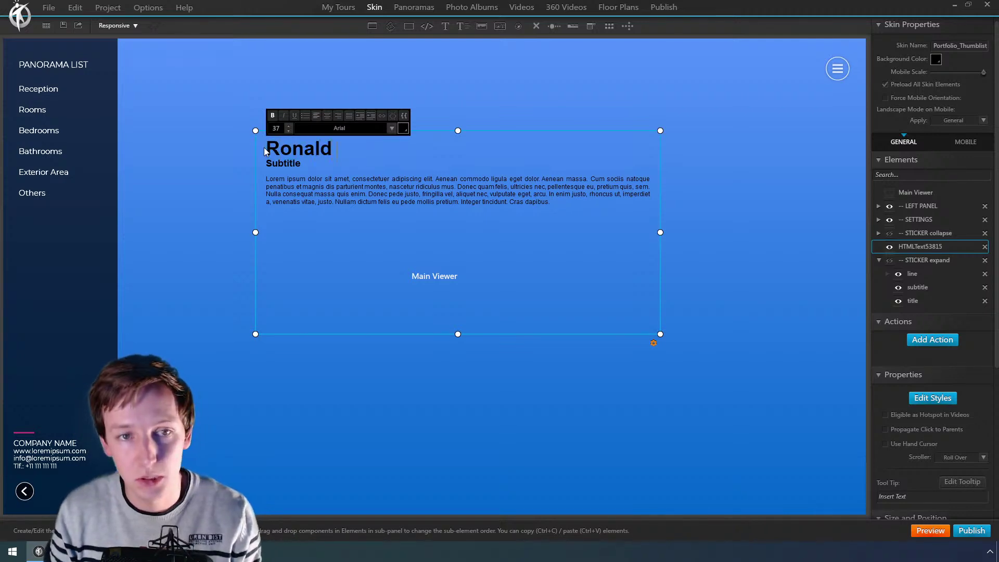
{"action": "type", "text": " van der Weijden"}
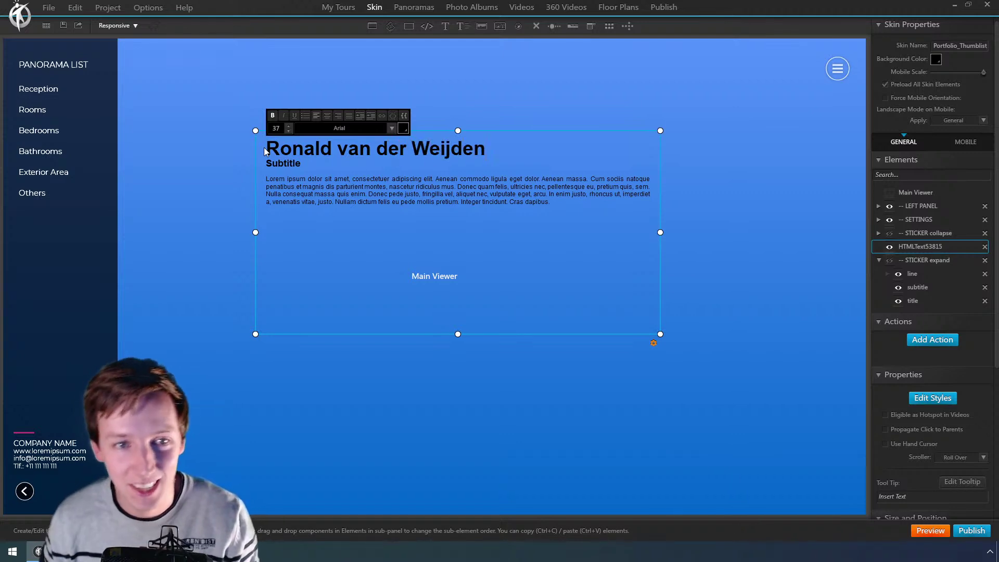
{"action": "key", "text": "Down"}
{"action": "key", "text": "shift+Home"}
{"action": "type", "text": "3DVista trainer"}
{"action": "left_click", "coordinate": [363, 187]}
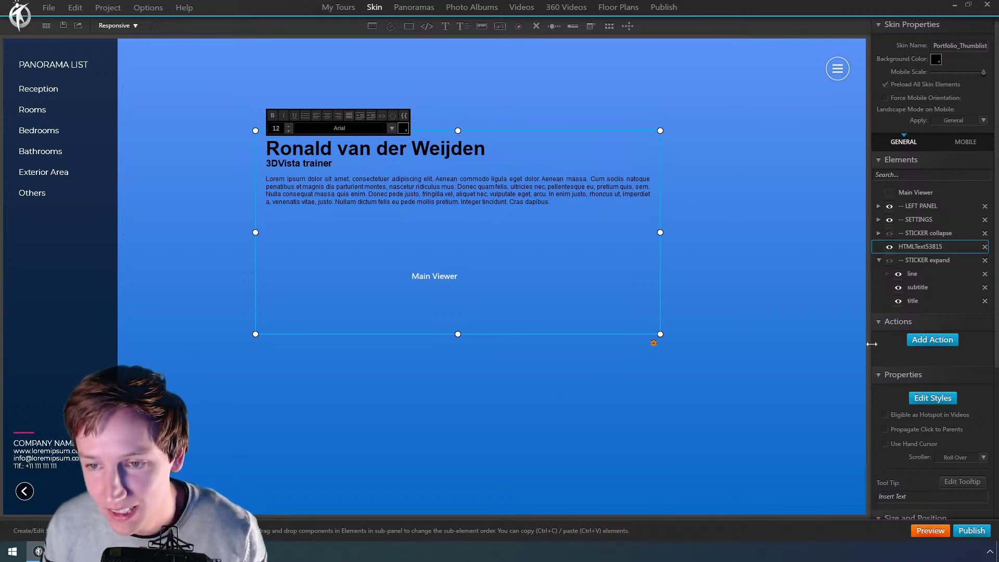
Step: Add a Text to Speech action to the text block that reads the Company text skin component on initialization, and preview the tour
{"action": "left_click", "coordinate": [937, 339]}
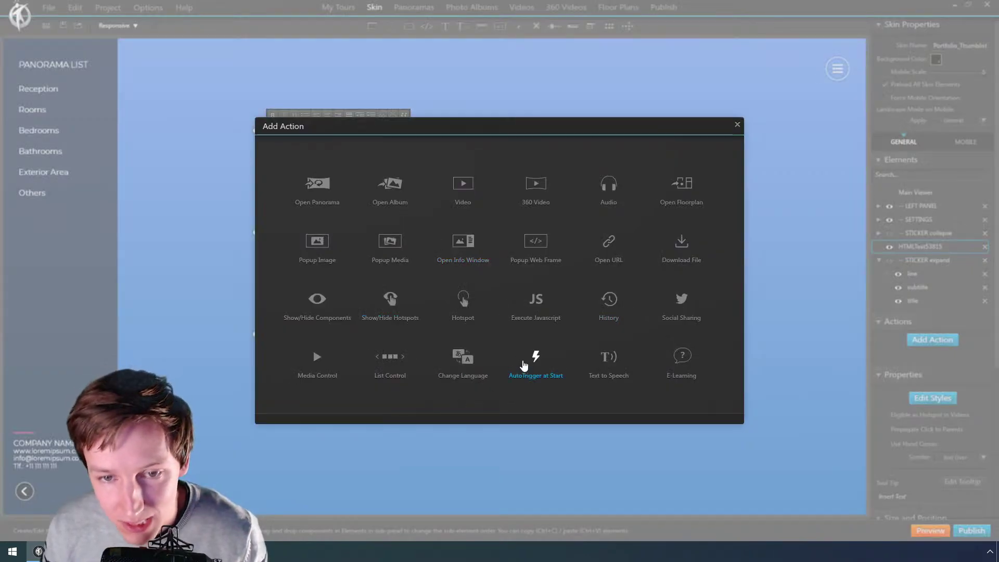
{"action": "left_click", "coordinate": [607, 364]}
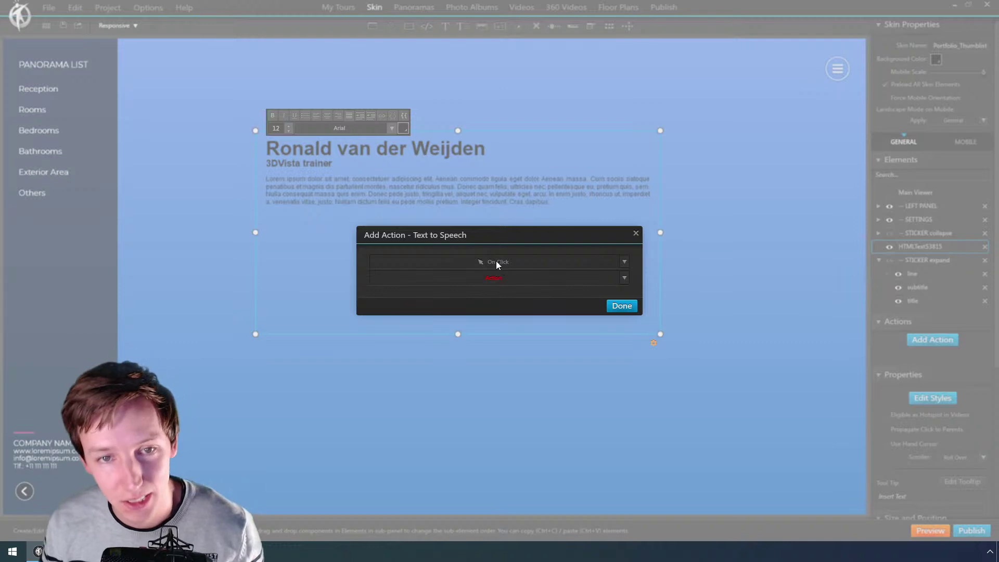
{"action": "left_click", "coordinate": [496, 261]}
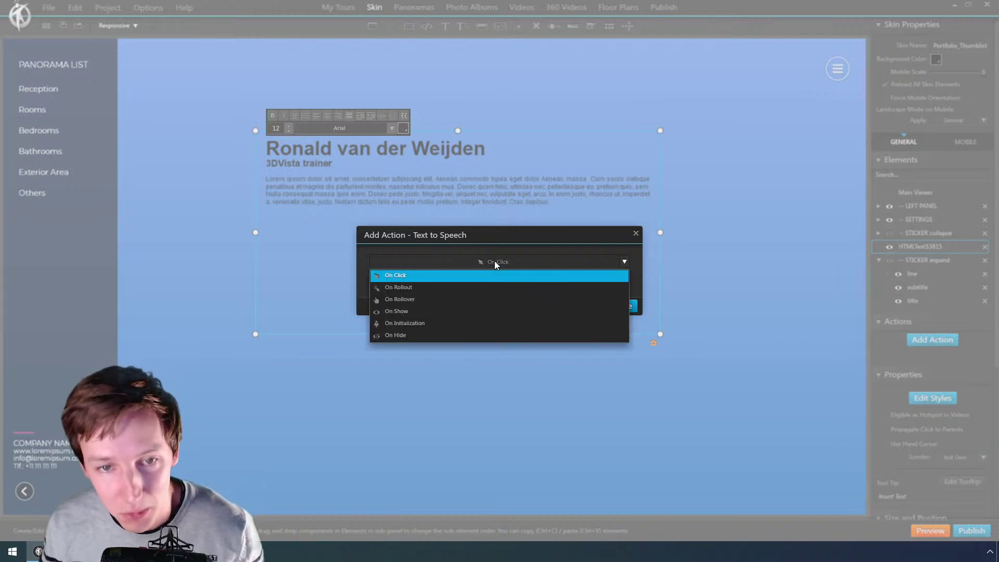
{"action": "left_click", "coordinate": [404, 328]}
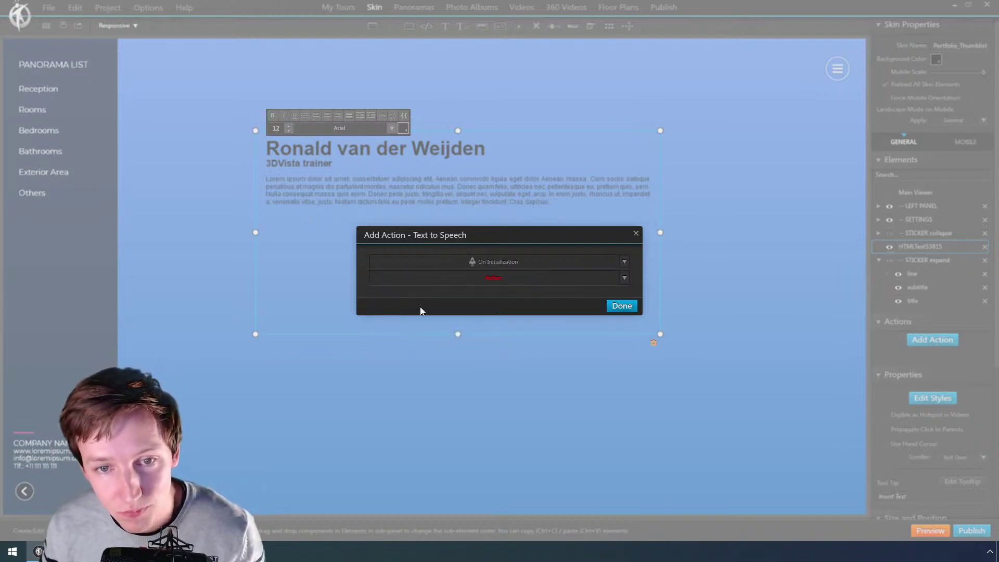
{"action": "left_click", "coordinate": [467, 278]}
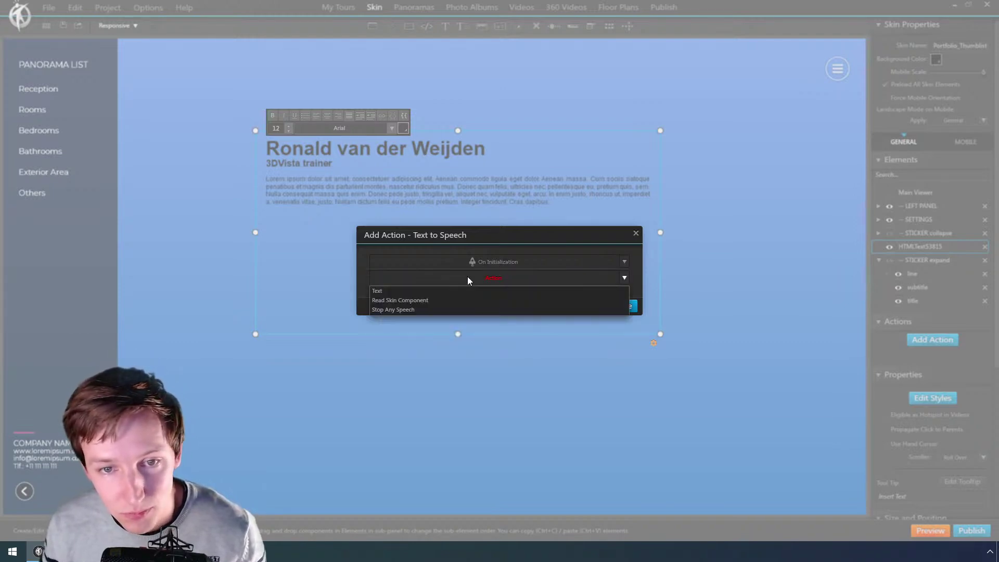
{"action": "left_click", "coordinate": [399, 301]}
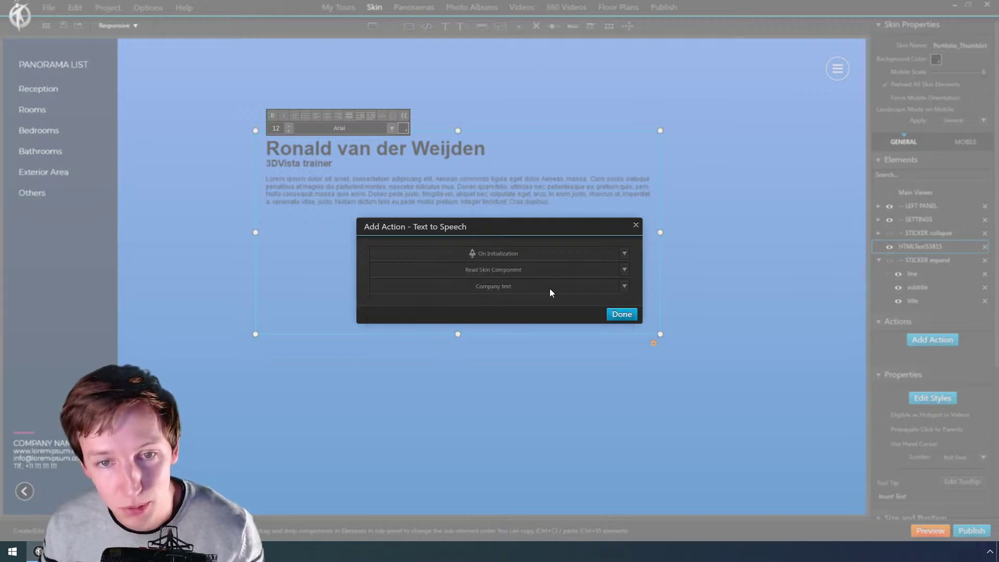
{"action": "left_click", "coordinate": [615, 315]}
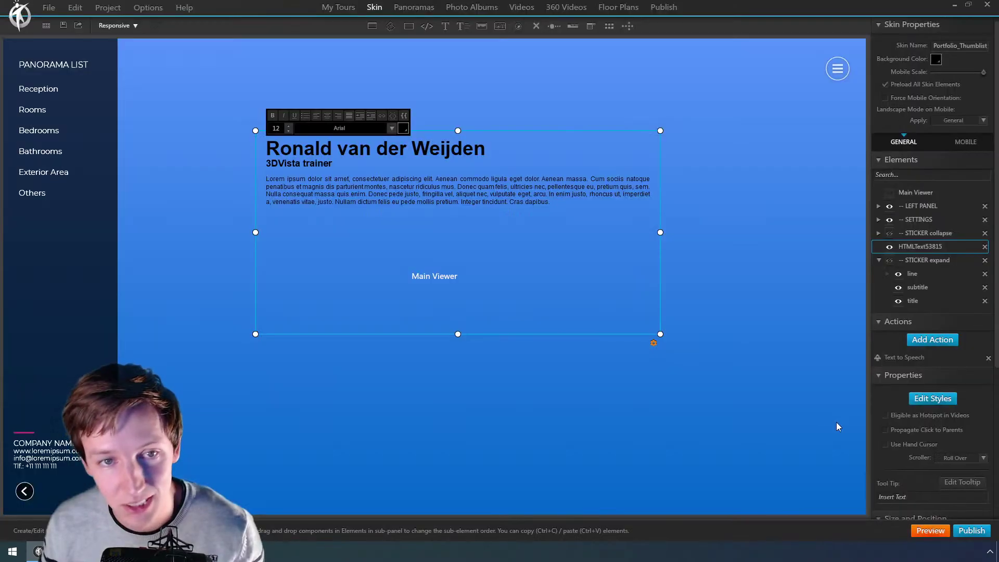
{"action": "left_click", "coordinate": [930, 530]}
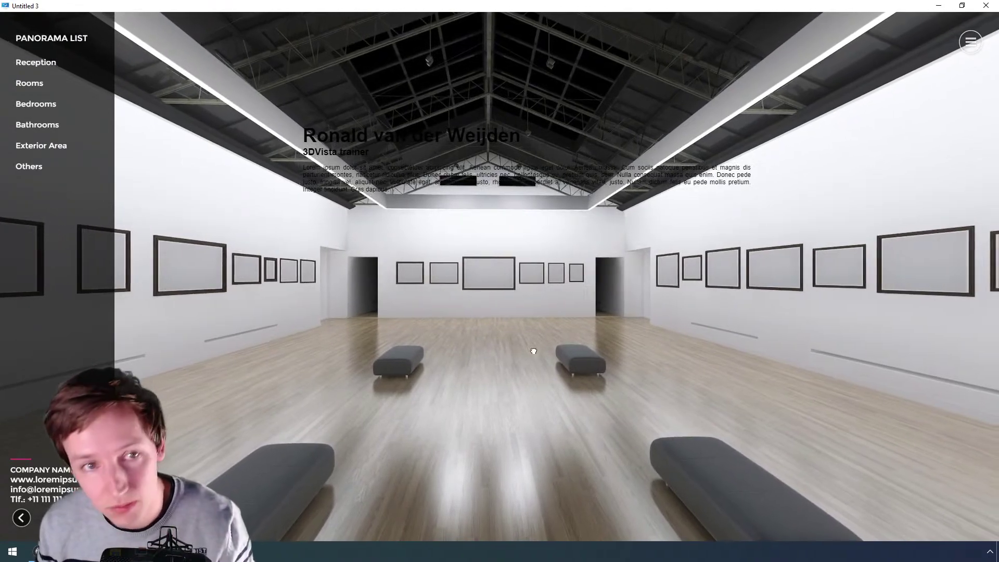
{"action": "left_click_drag", "start_coordinate": [344, 432], "coordinate": [479, 348]}
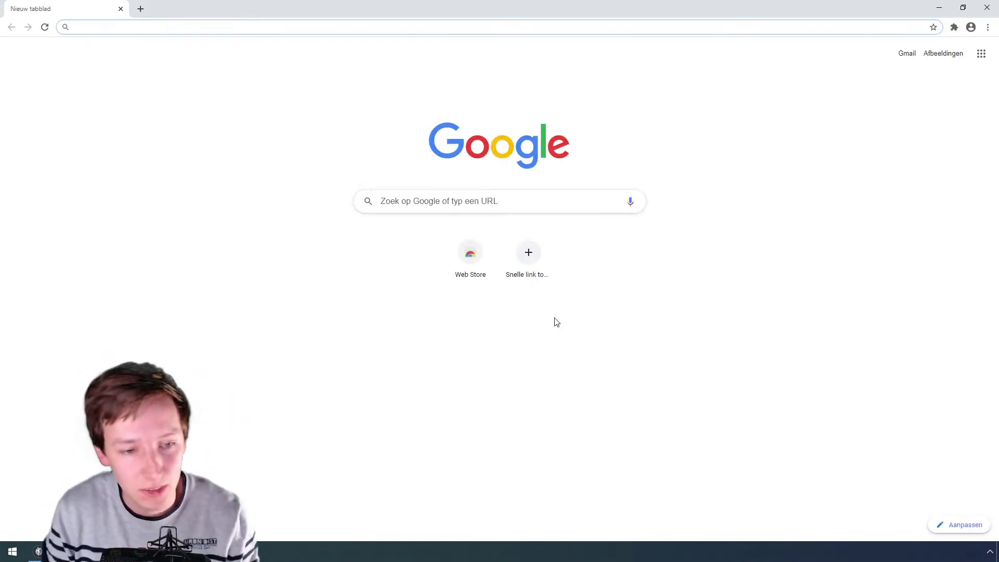
{"action": "key", "text": "super"}
{"action": "type", "text": "spot"}
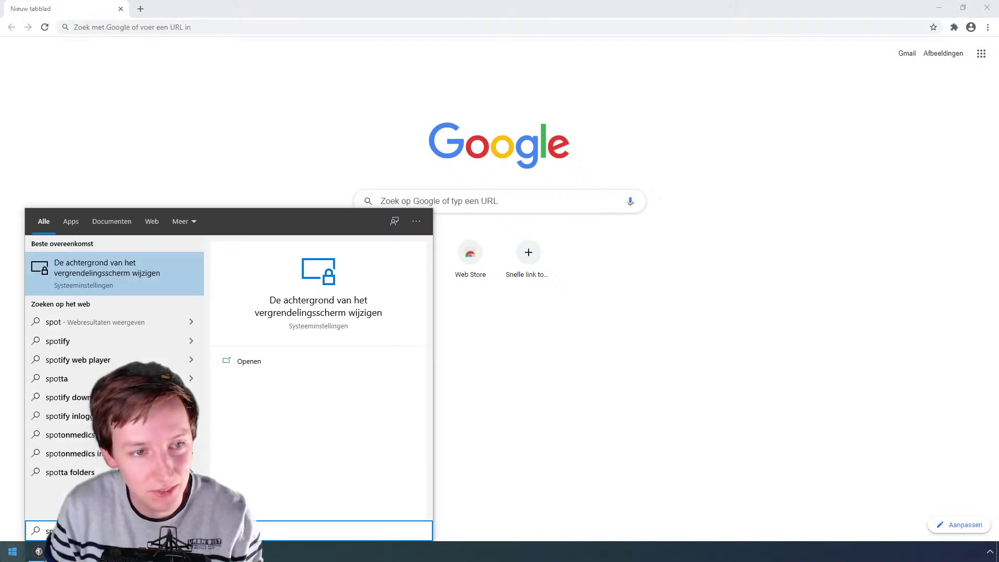
{"action": "type", "text": "ify"}
Step: Open YouTube in the browser without signing in, briefly play the sheep trampoline video to check the sound, and close the browser
{"action": "left_click", "coordinate": [111, 25]}
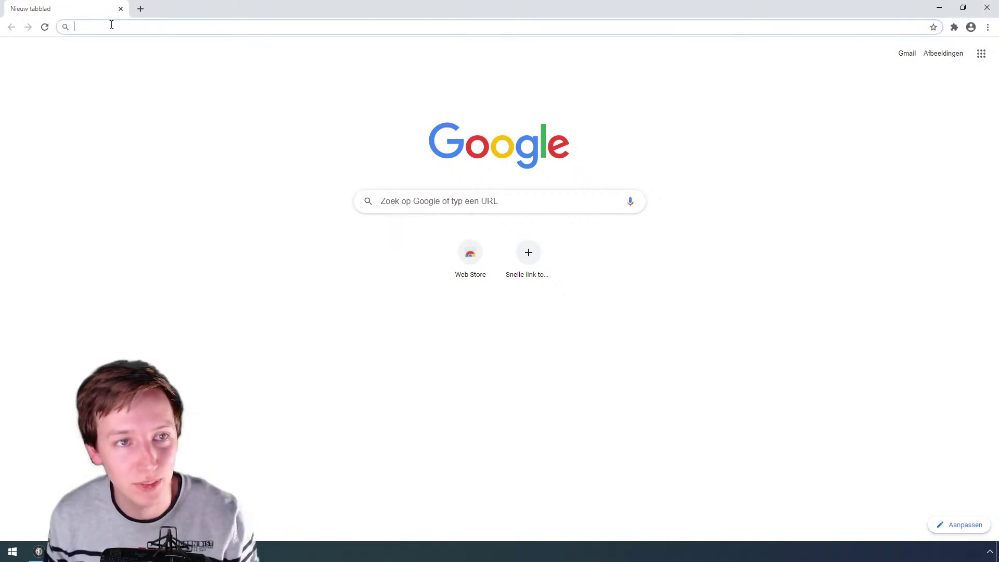
{"action": "type", "text": "youtube"}
{"action": "key", "text": "Return"}
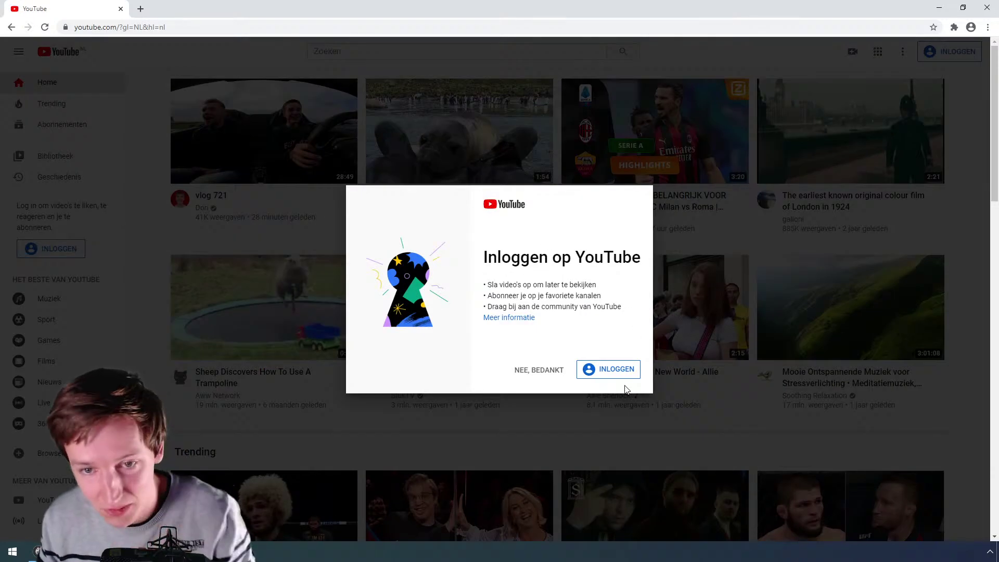
{"action": "left_click", "coordinate": [545, 370]}
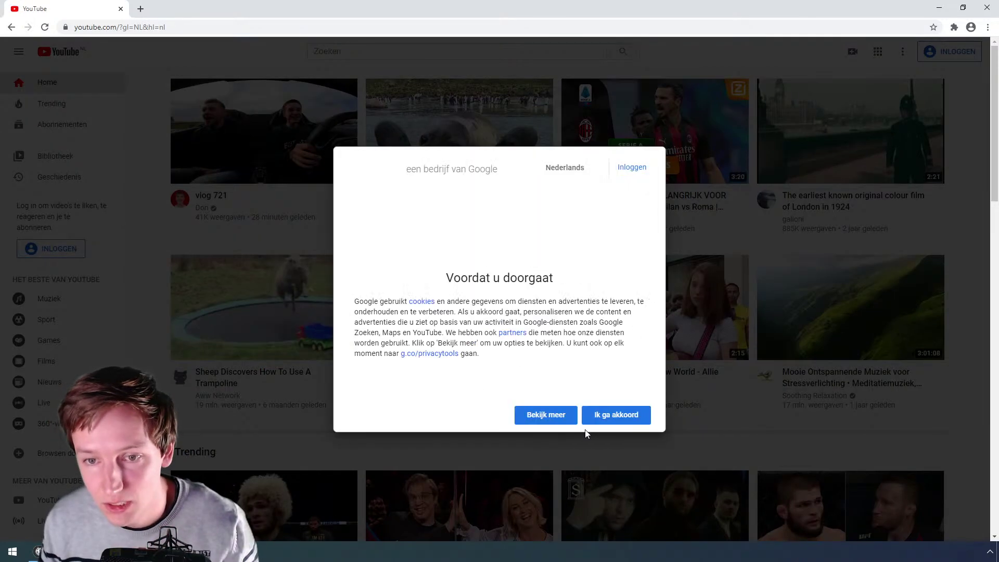
{"action": "left_click", "coordinate": [630, 415]}
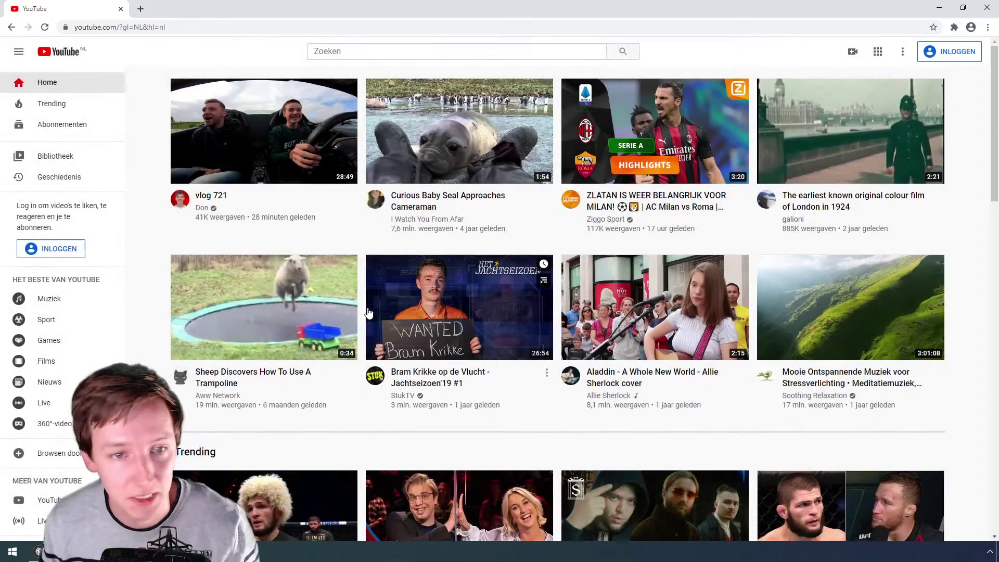
{"action": "left_click", "coordinate": [275, 309]}
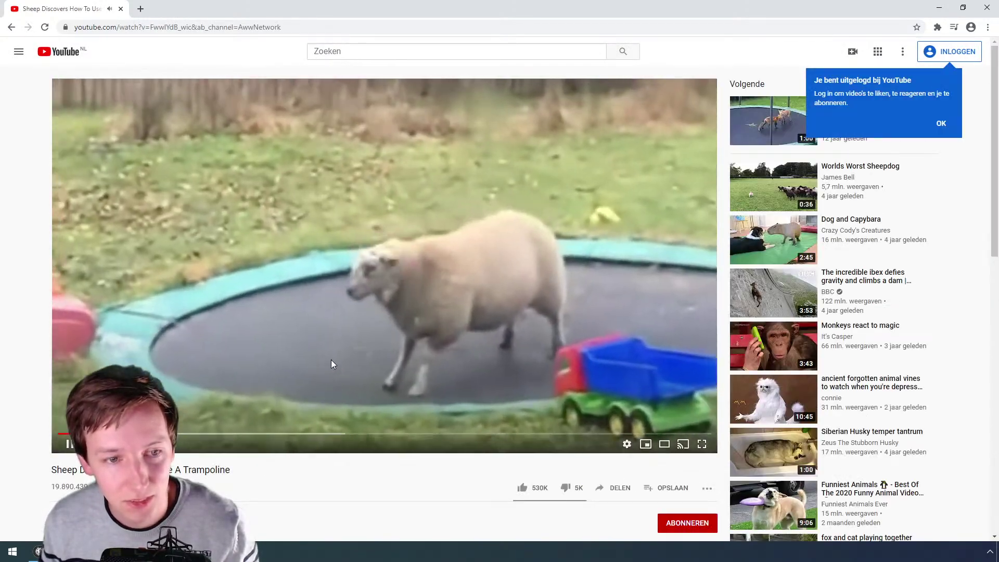
{"action": "left_click", "coordinate": [335, 321]}
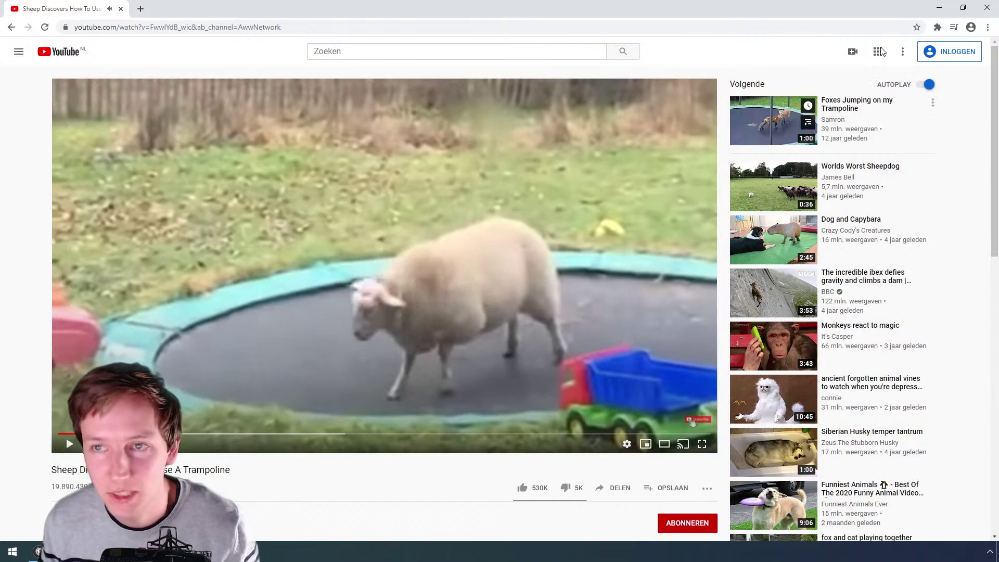
{"action": "left_click", "coordinate": [991, 9]}
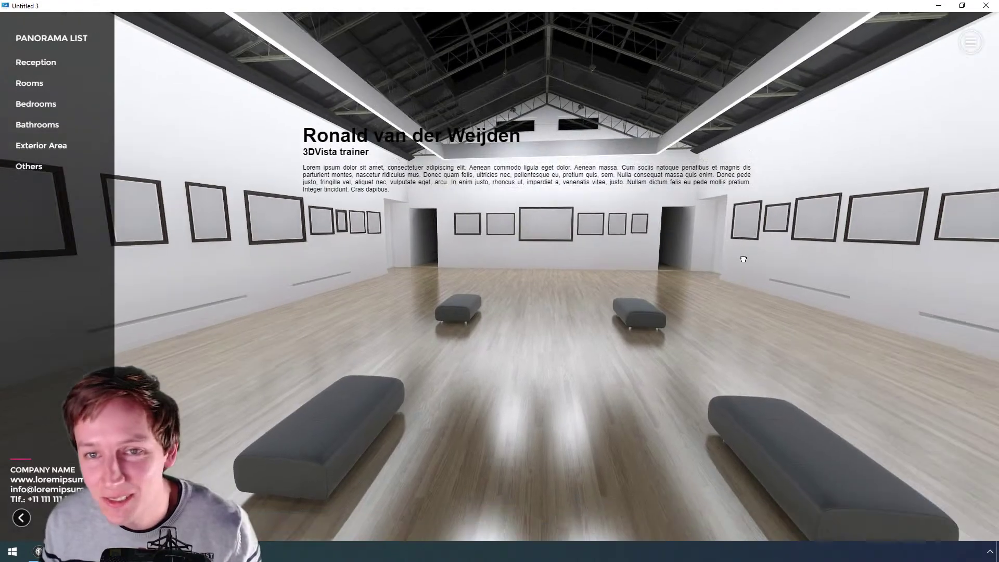
Step: Return to the skin editor and set the Text to Speech action to read the HTMLText53815 component, triggered on initialization
{"action": "left_click_drag", "start_coordinate": [743, 259], "coordinate": [476, 188]}
{"action": "key", "text": "alt+Tab"}
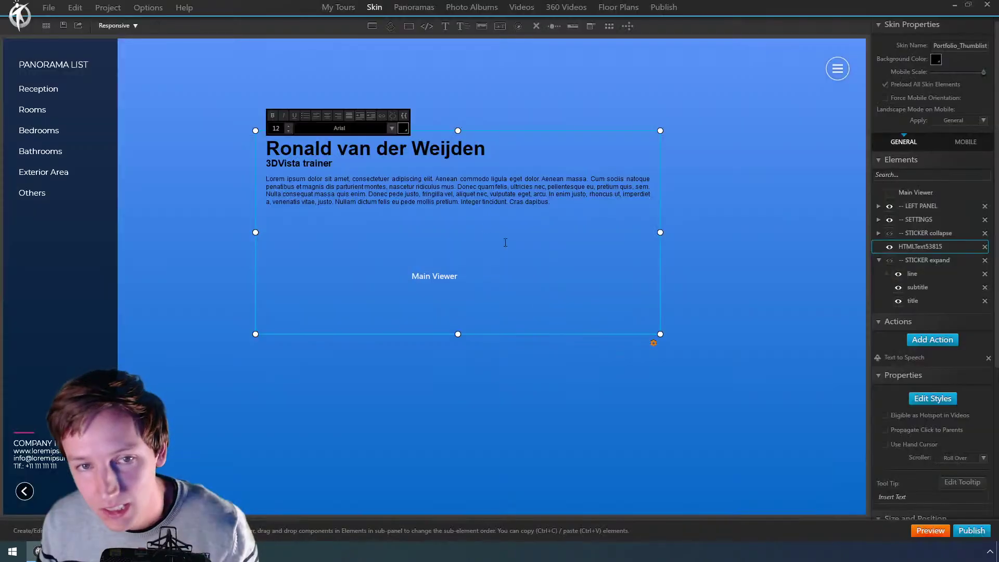
{"action": "double_click", "coordinate": [900, 358]}
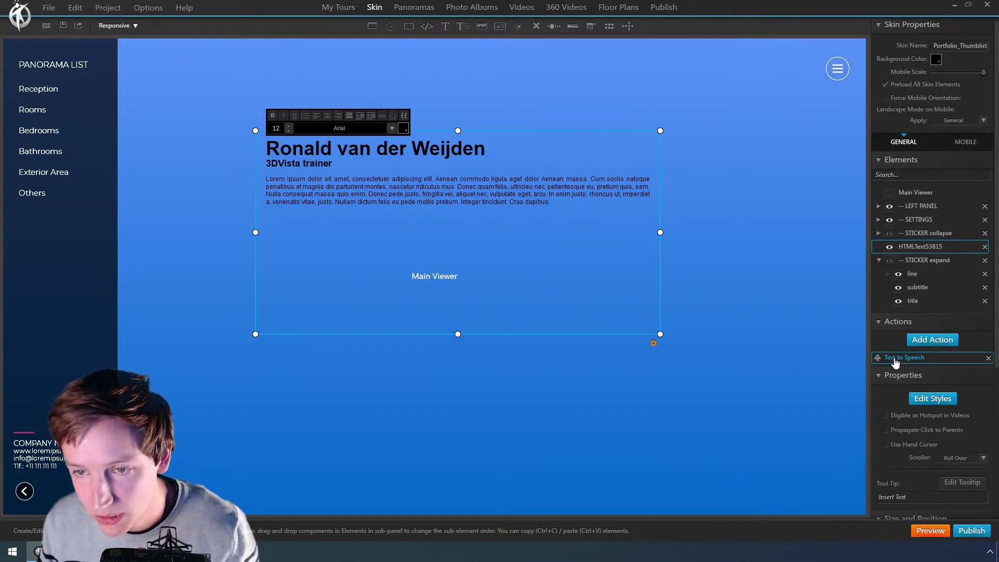
{"action": "left_click", "coordinate": [503, 258]}
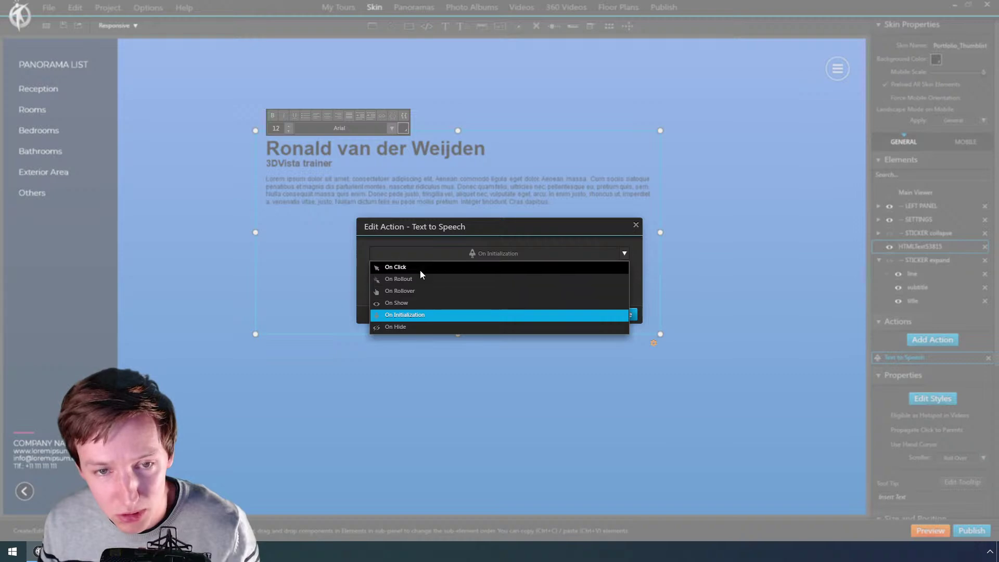
{"action": "left_click", "coordinate": [415, 303]}
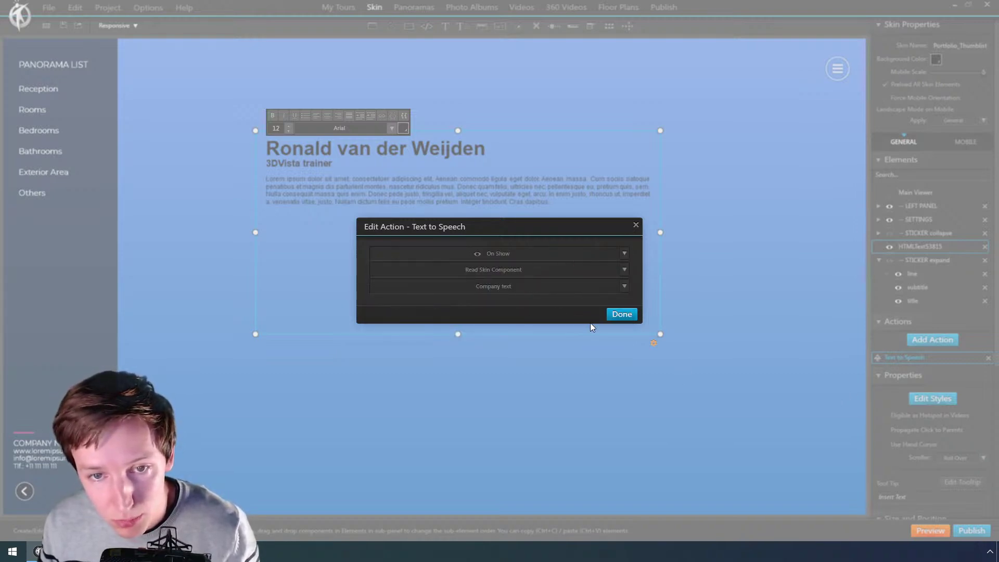
{"action": "left_click", "coordinate": [577, 287]}
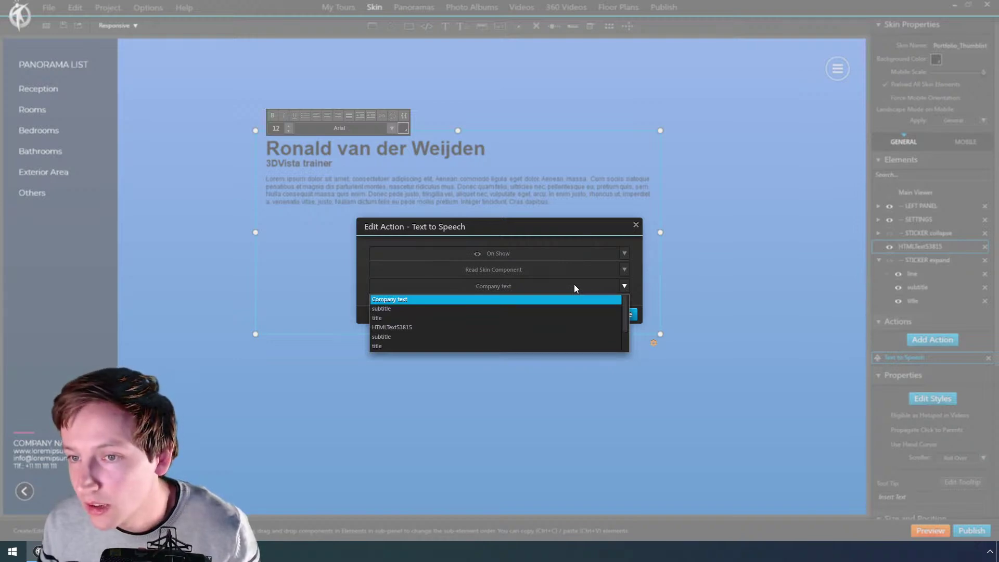
{"action": "left_click", "coordinate": [439, 328]}
{"action": "left_click", "coordinate": [503, 253]}
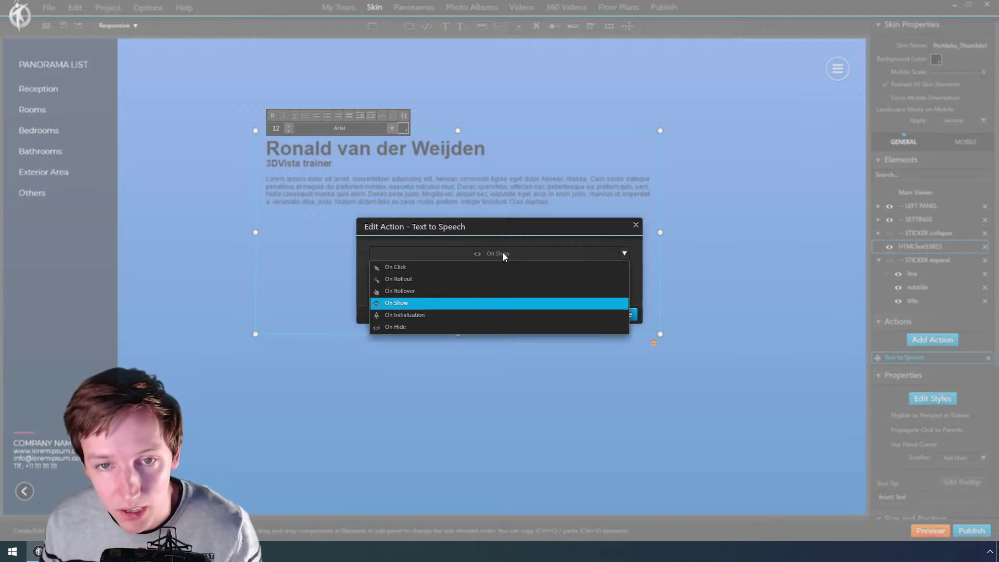
{"action": "left_click", "coordinate": [414, 316]}
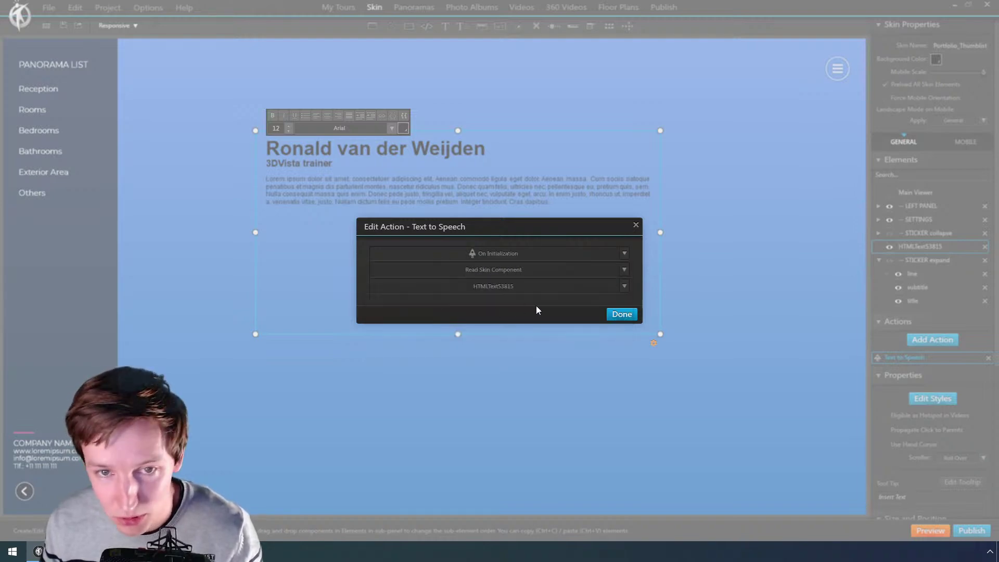
{"action": "left_click", "coordinate": [621, 313]}
Step: Preview the tour and look around the gallery panorama to test the speech at startup
{"action": "left_click", "coordinate": [931, 531]}
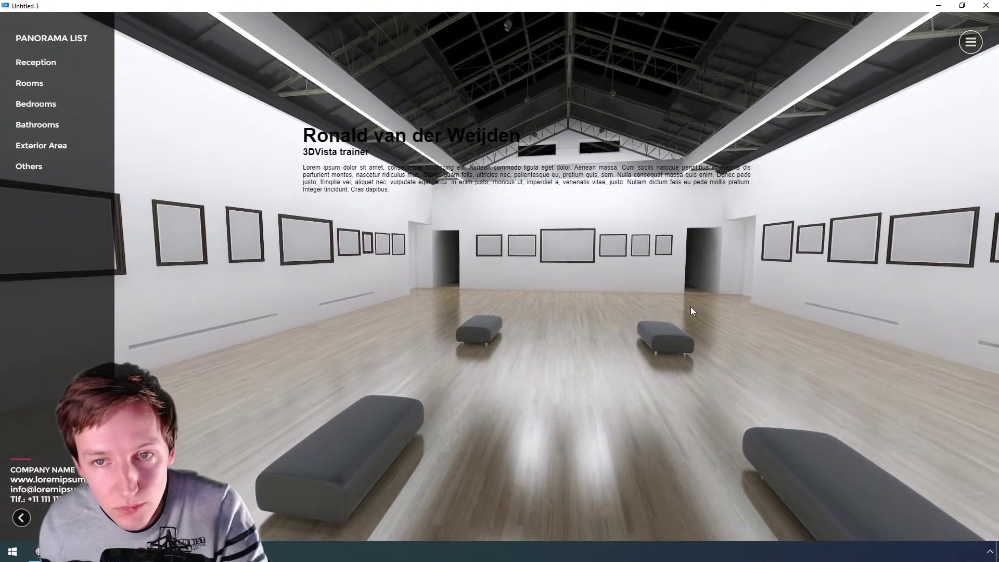
{"action": "left_click_drag", "start_coordinate": [691, 311], "coordinate": [566, 198]}
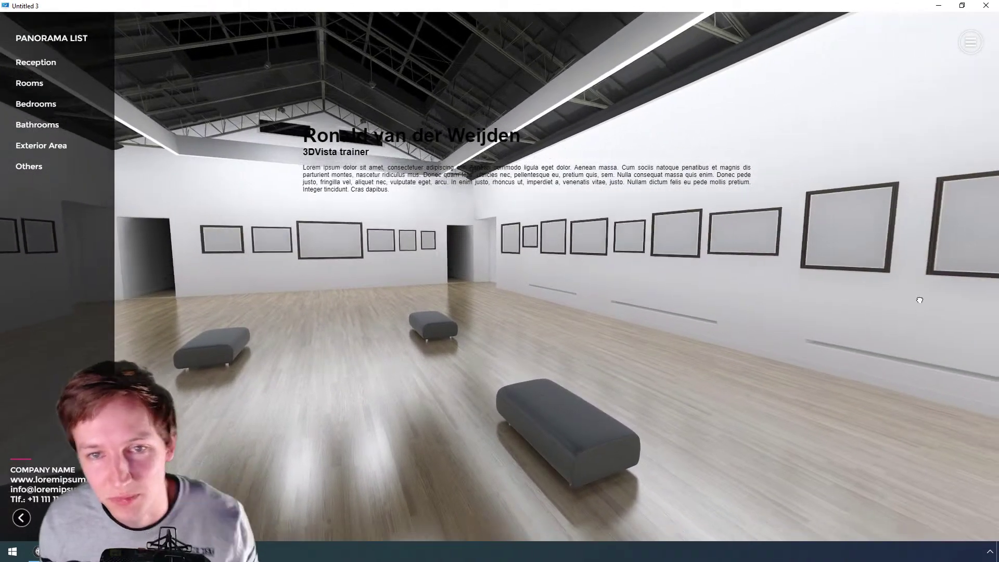
{"action": "left_click_drag", "start_coordinate": [919, 321], "coordinate": [919, 295]}
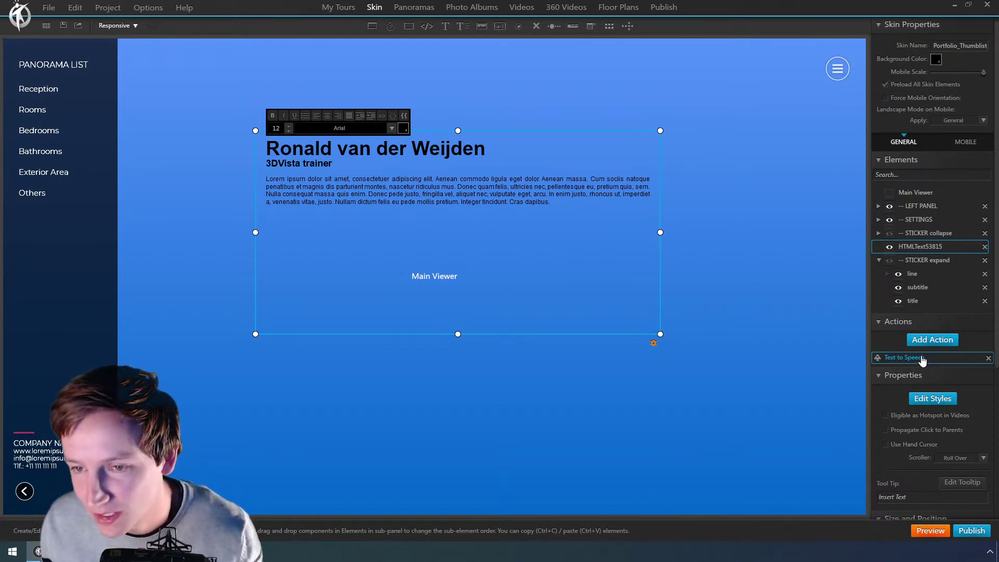
Step: Change the trigger of the text block's Text to Speech action to On Click
{"action": "double_click", "coordinate": [893, 357]}
{"action": "left_click", "coordinate": [498, 253]}
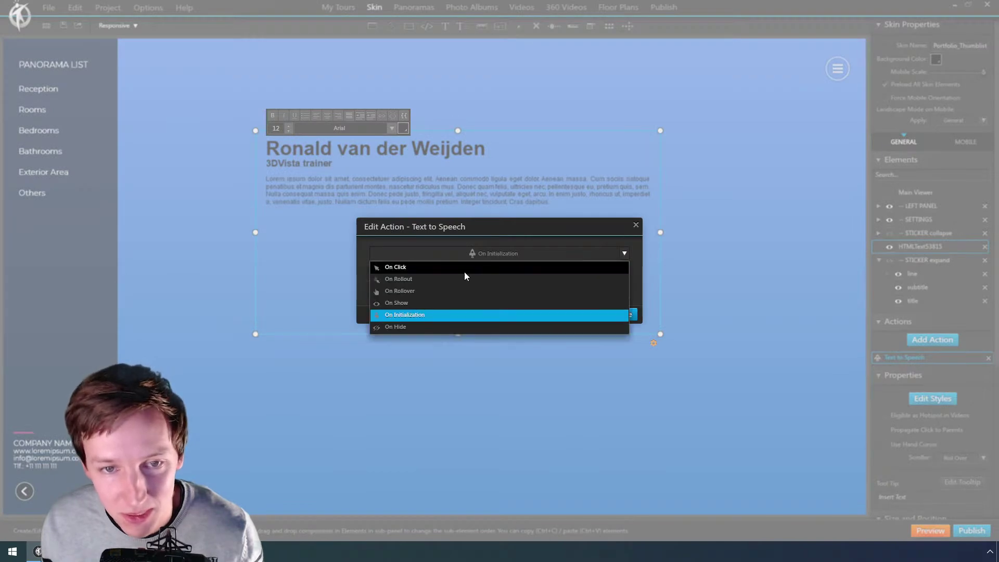
{"action": "left_click", "coordinate": [408, 267]}
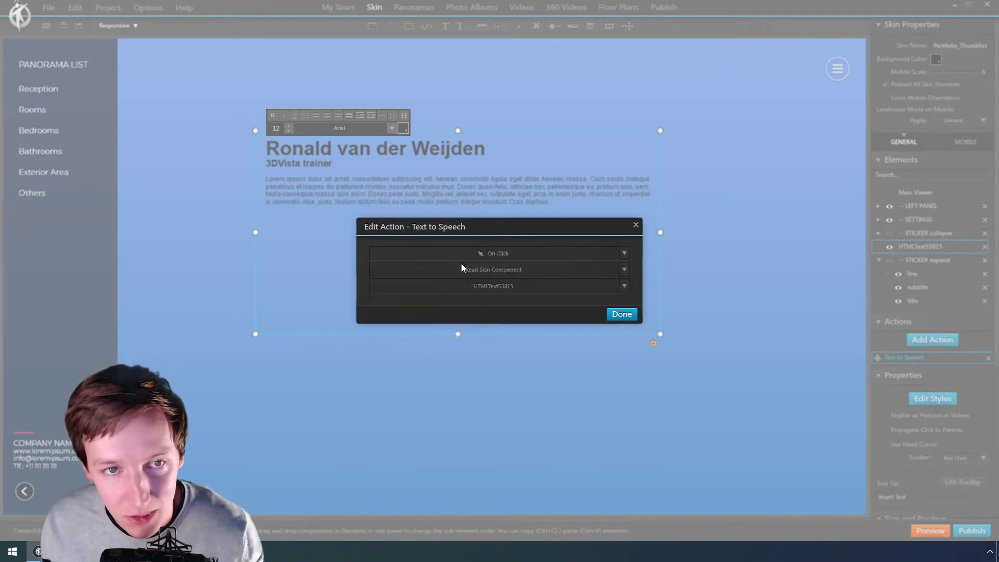
{"action": "left_click", "coordinate": [620, 315]}
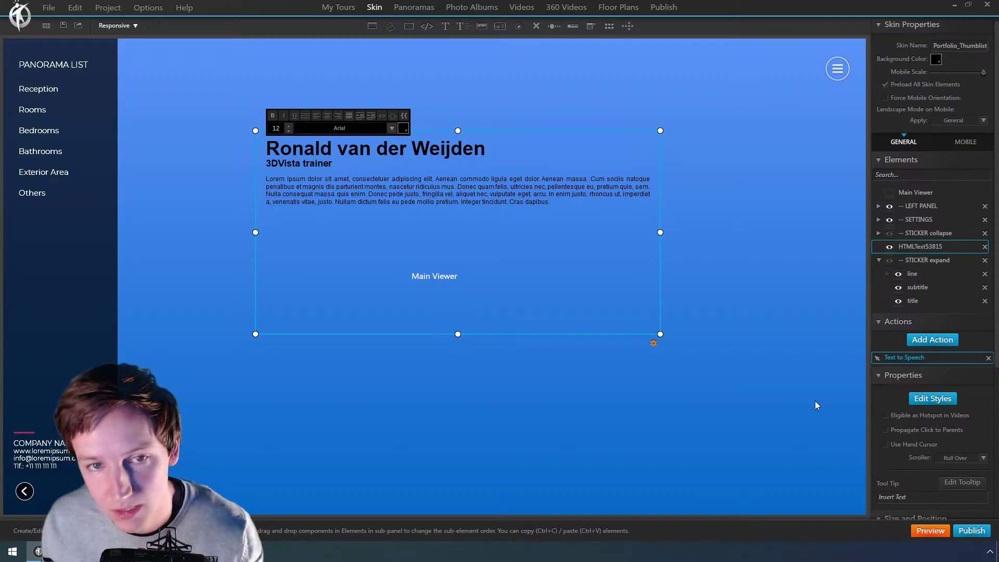
Step: Add an Open Panorama action for VG_2 to the text block, triggered on click in the Main Viewer, and preview the tour
{"action": "left_click", "coordinate": [933, 340]}
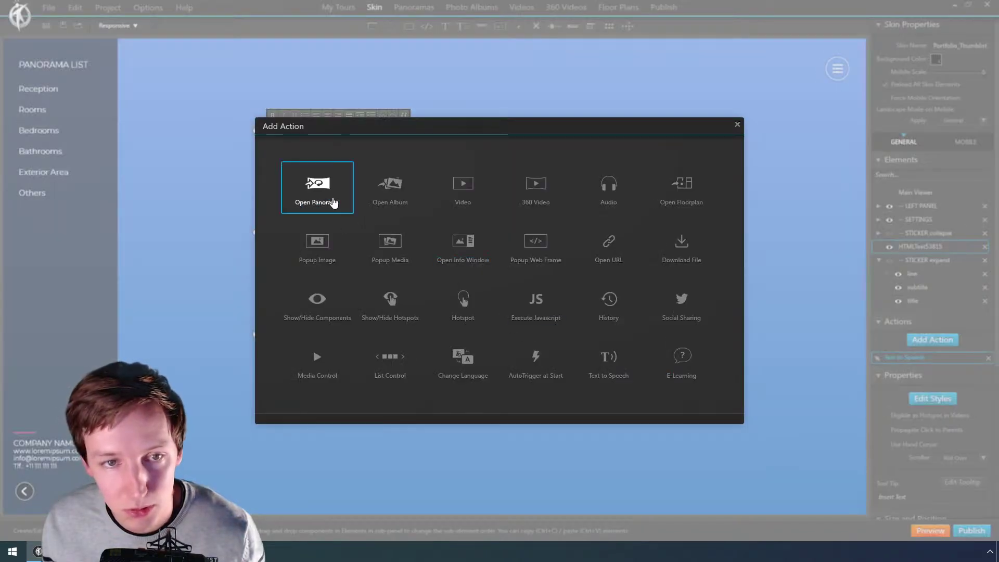
{"action": "left_click", "coordinate": [333, 203]}
{"action": "double_click", "coordinate": [479, 166]}
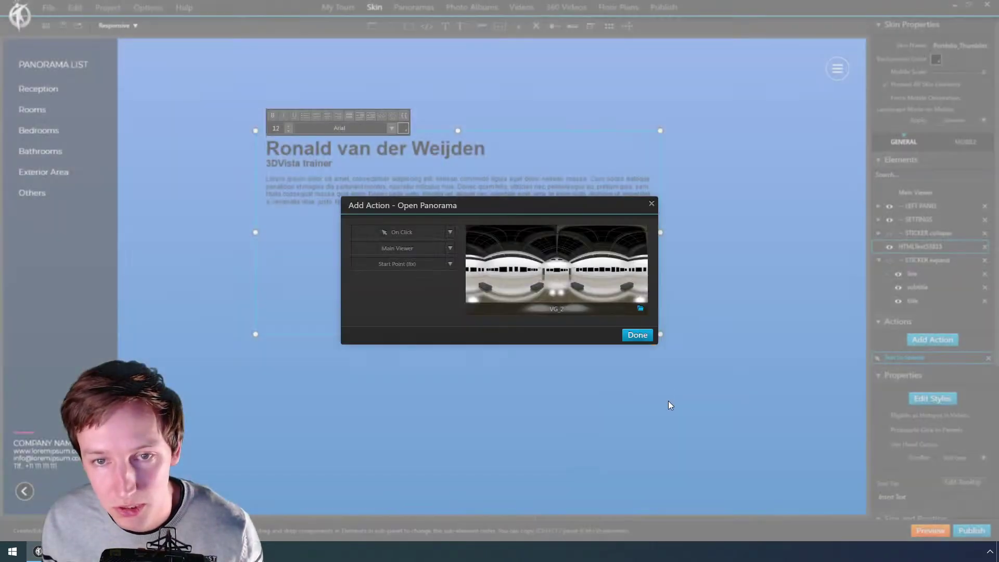
{"action": "left_click", "coordinate": [636, 335]}
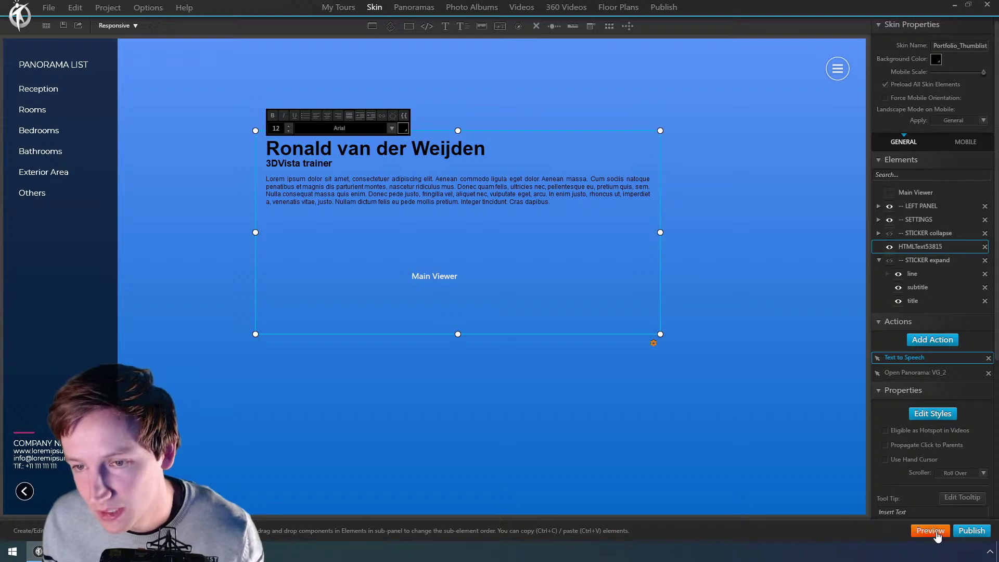
{"action": "left_click", "coordinate": [931, 530]}
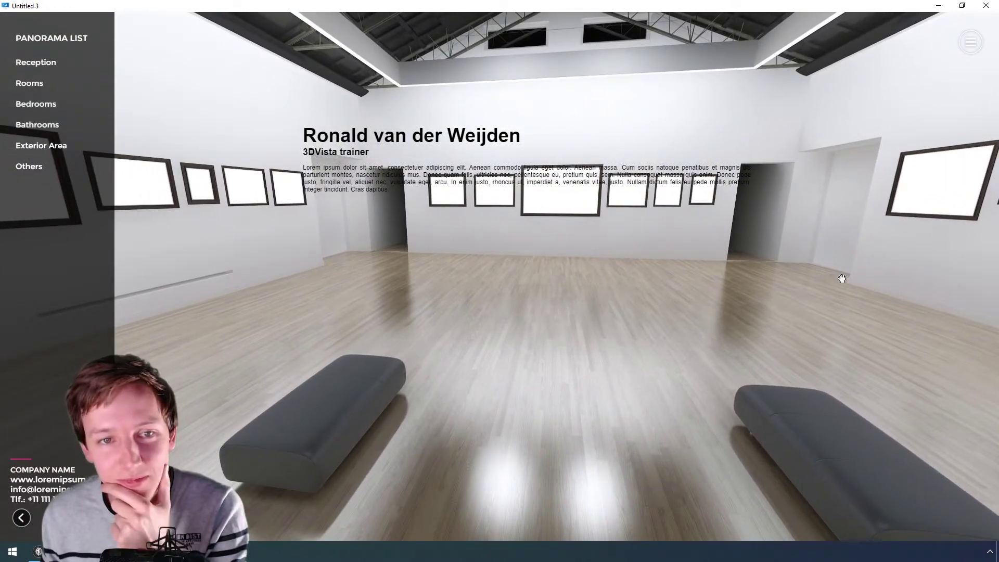
{"action": "left_click_drag", "start_coordinate": [842, 279], "coordinate": [797, 223]}
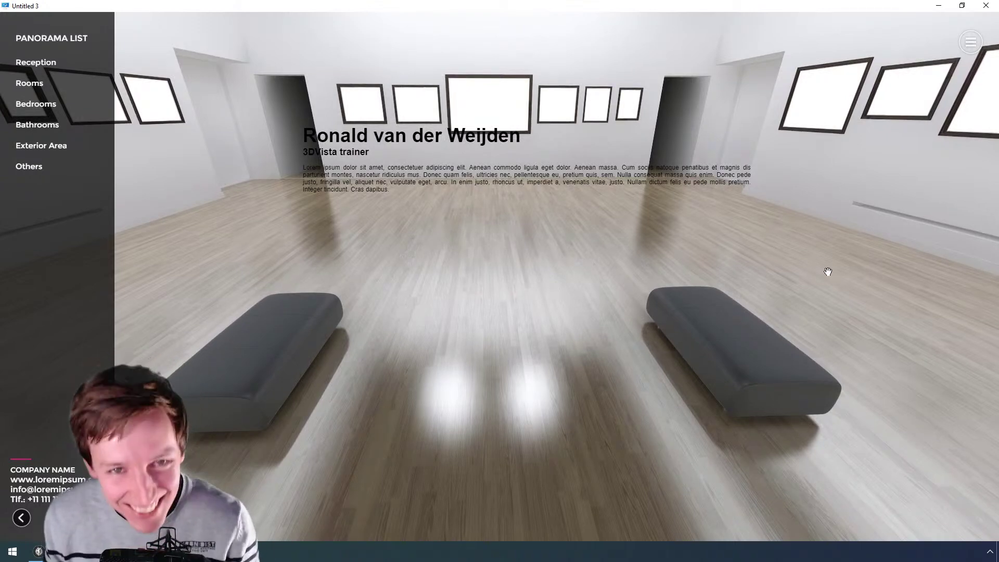
Step: Look around the gallery panorama in the tour preview and close the preview
{"action": "left_click_drag", "start_coordinate": [772, 269], "coordinate": [834, 349]}
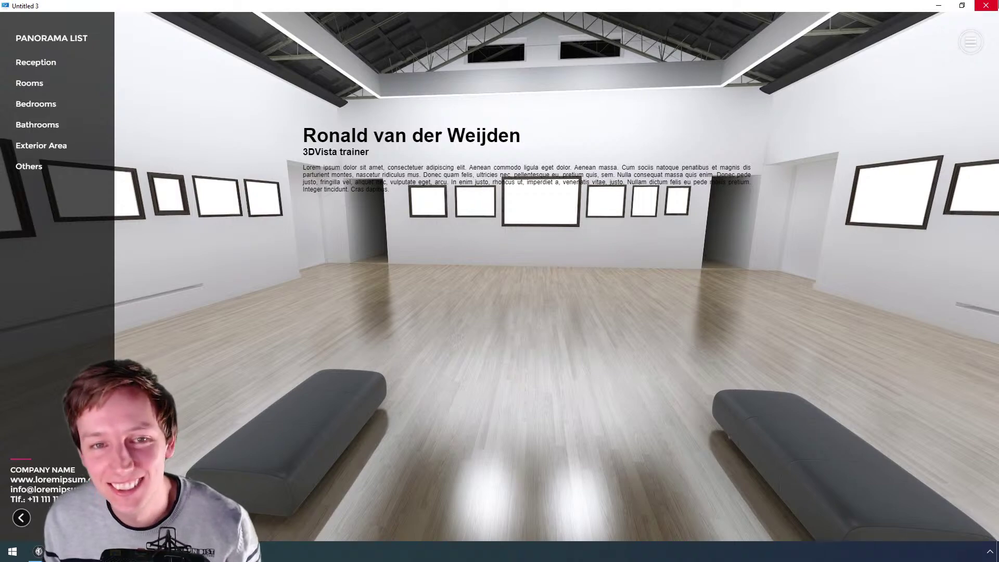
{"action": "left_click", "coordinate": [986, 6]}
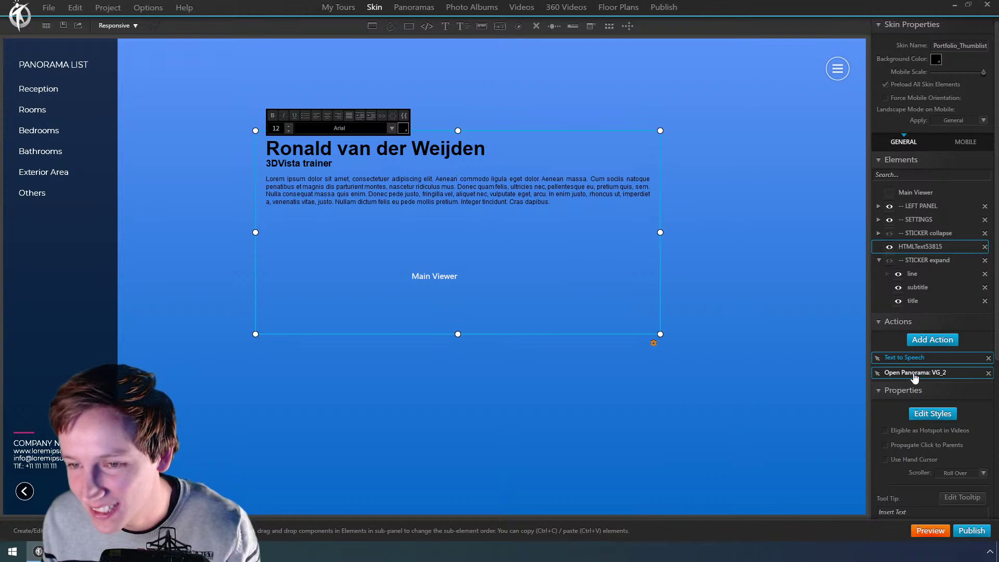
Step: In the publish settings, lower the tour's Text to Speech volume to about a quarter and preview the tour
{"action": "left_click", "coordinate": [664, 6]}
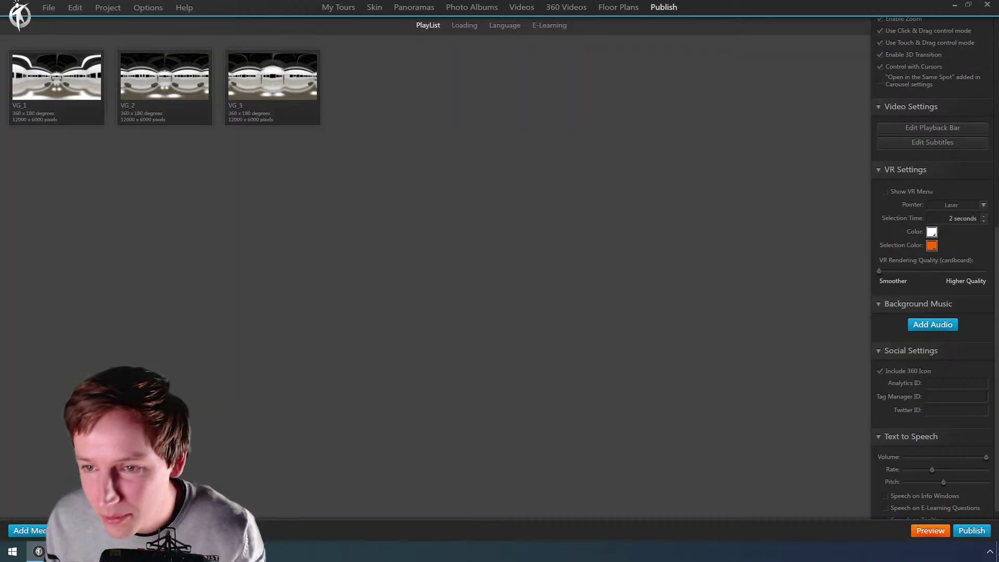
{"action": "scroll", "coordinate": [980, 403], "scroll_direction": "down", "scroll_amount": 1}
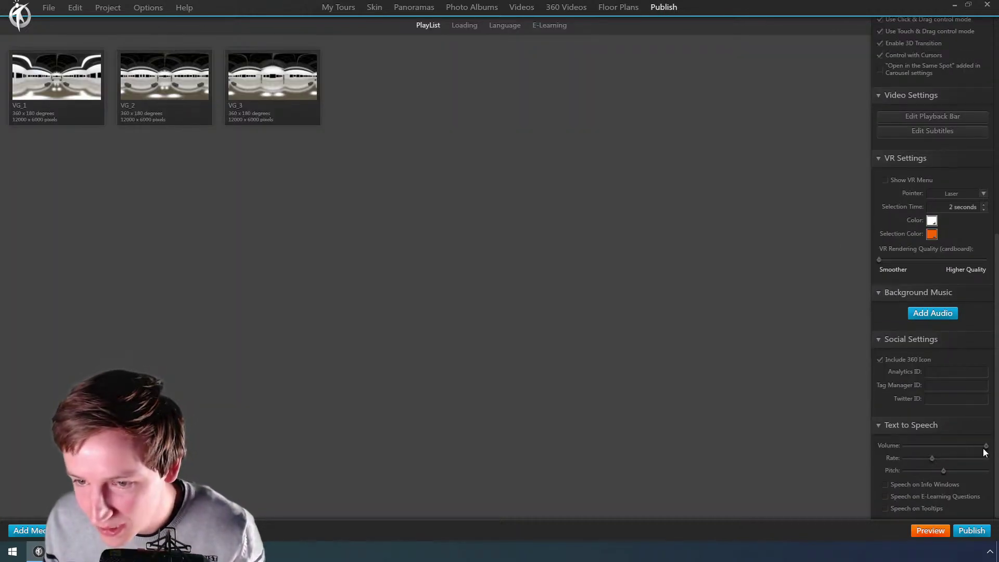
{"action": "left_click_drag", "start_coordinate": [987, 450], "coordinate": [923, 446]}
{"action": "left_click", "coordinate": [929, 530]}
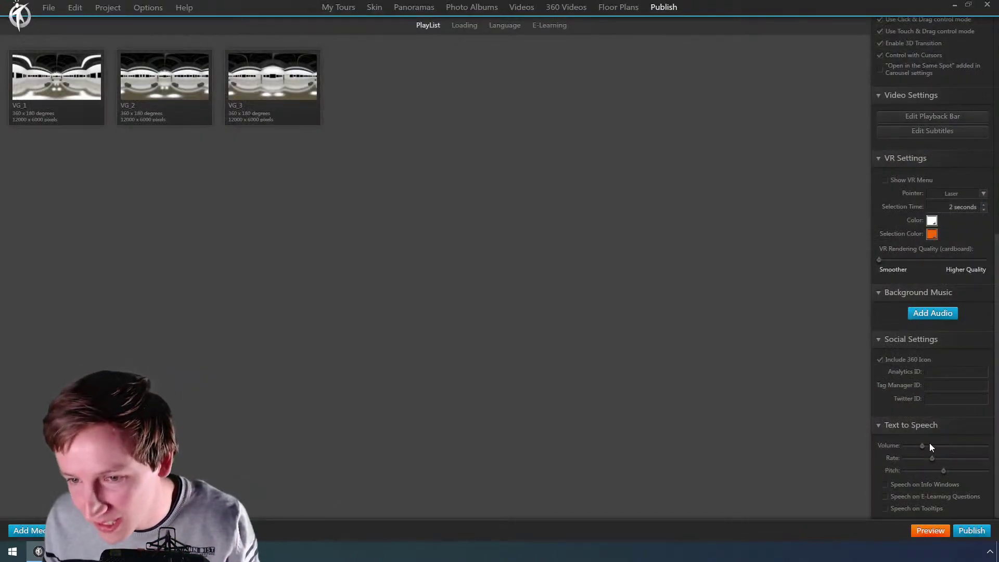
Step: Set both the Text to Speech volume and rate to maximum and preview the tour
{"action": "left_click_drag", "start_coordinate": [923, 446], "coordinate": [986, 459]}
{"action": "left_click", "coordinate": [941, 531]}
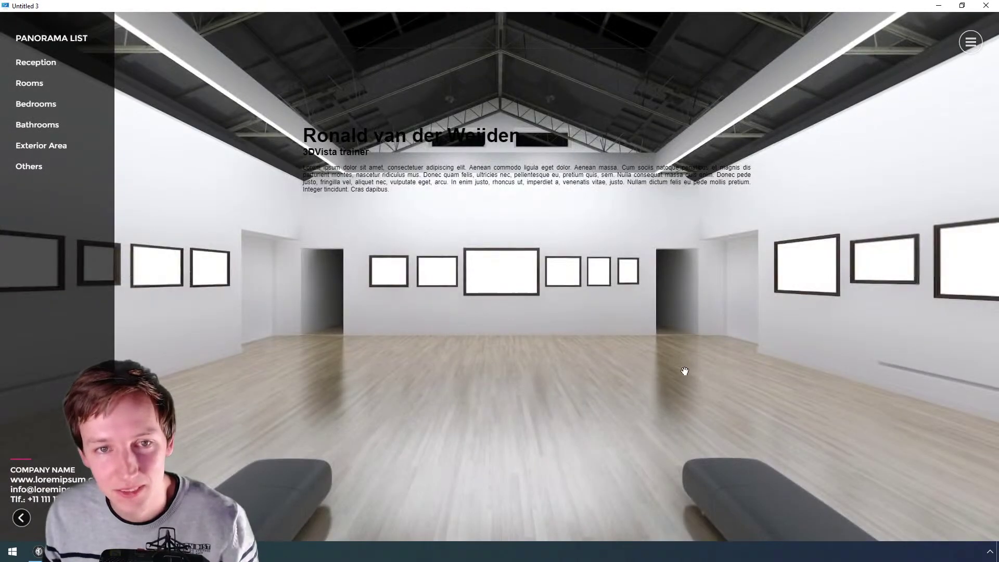
{"action": "left_click_drag", "start_coordinate": [665, 388], "coordinate": [809, 386]}
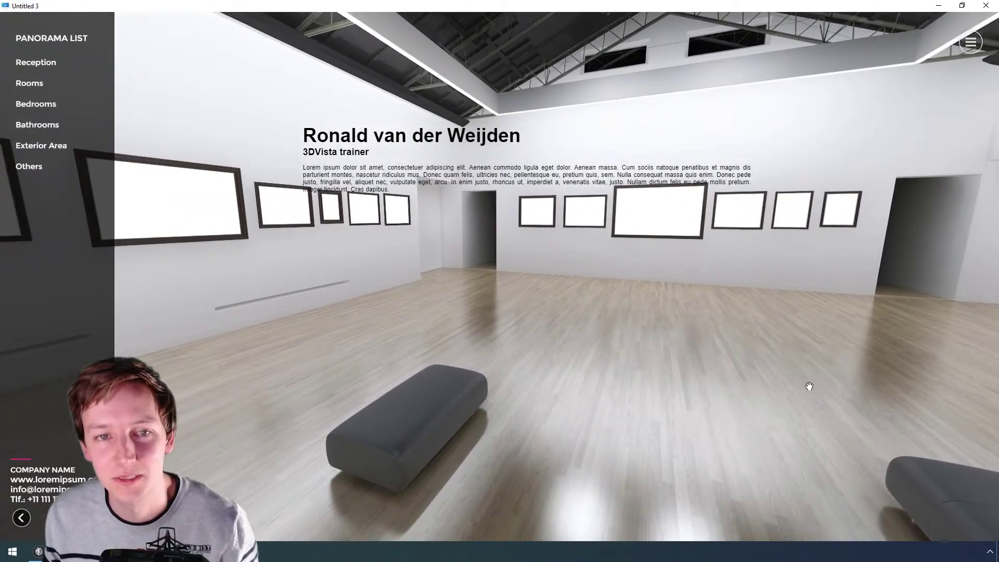
{"action": "left_click", "coordinate": [992, 8]}
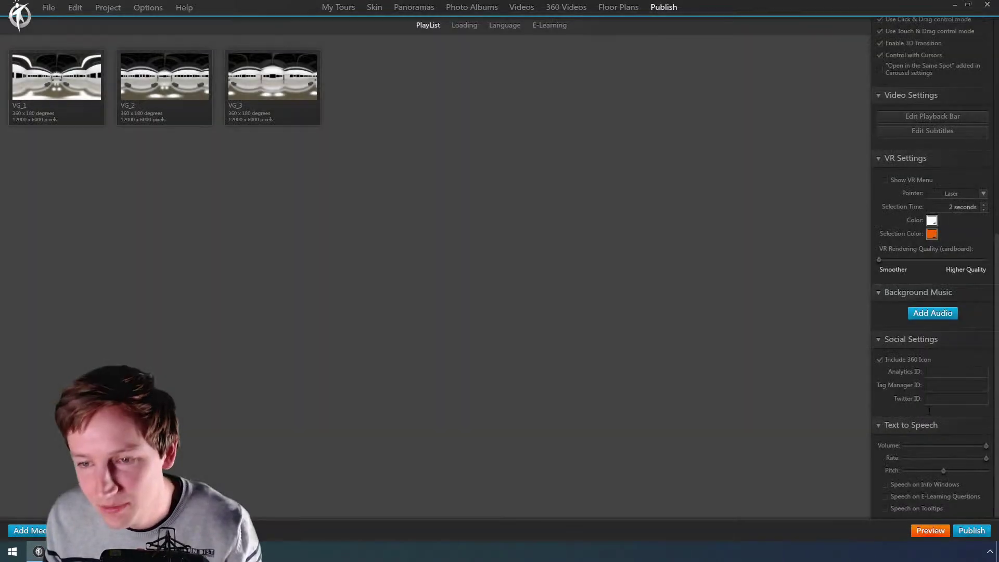
Step: Set the Text to Speech rate to its minimum and test the slow speech in a tour preview
{"action": "left_click_drag", "start_coordinate": [987, 461], "coordinate": [891, 469]}
{"action": "left_click", "coordinate": [930, 531]}
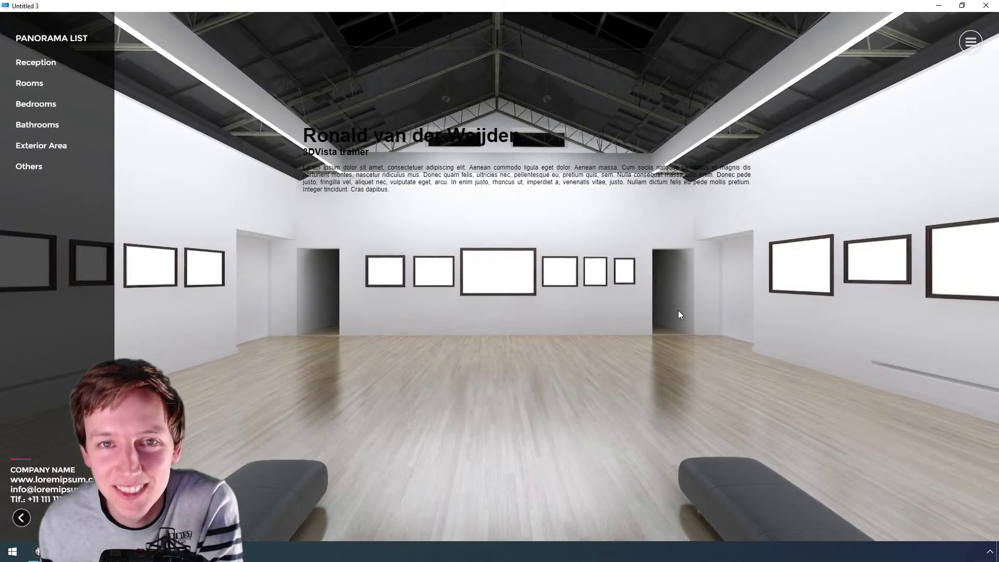
{"action": "left_click_drag", "start_coordinate": [880, 178], "coordinate": [873, 114]}
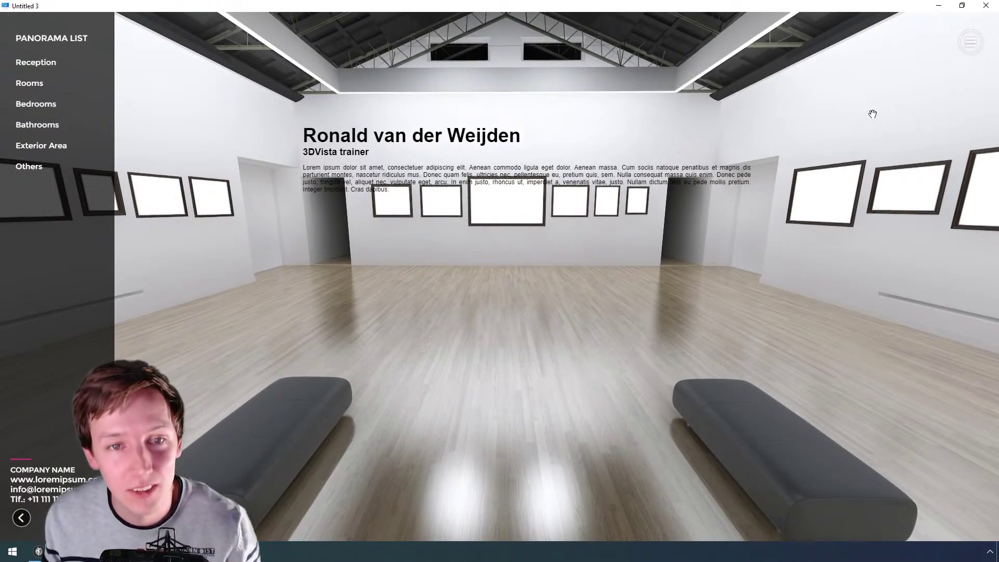
{"action": "left_click_drag", "start_coordinate": [838, 251], "coordinate": [849, 234]}
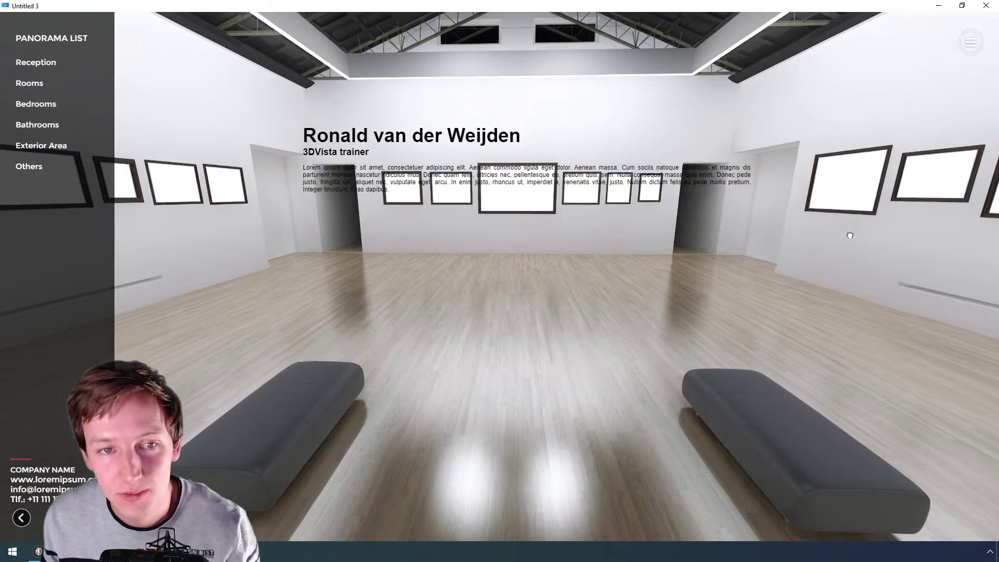
{"action": "left_click", "coordinate": [987, 7]}
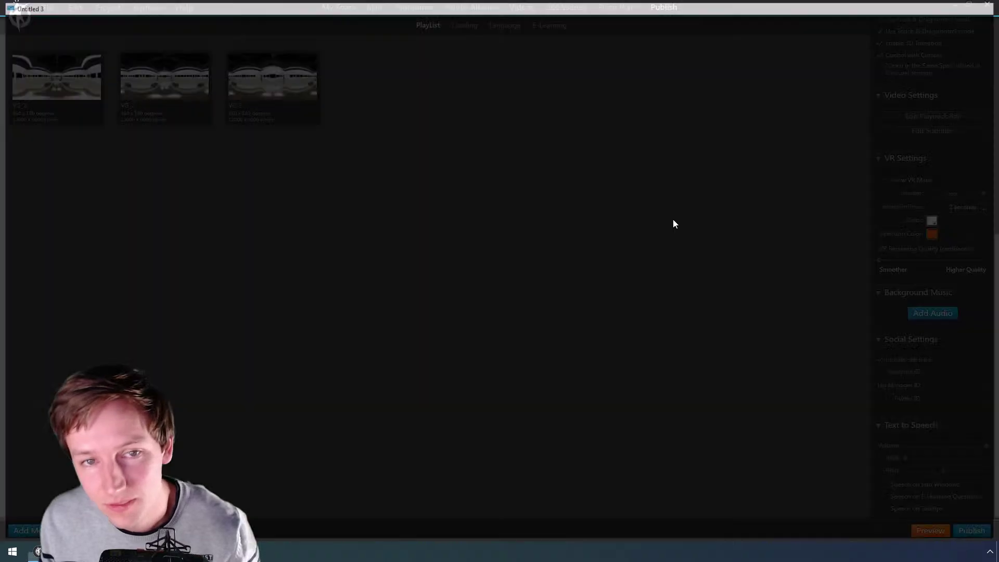
Step: Replace the skin text block's placeholder paragraph with "Welcome to my virtual tour. I think you're awesome. I appreciate you and Im happy you're watching my livestream."
{"action": "left_click", "coordinate": [374, 8]}
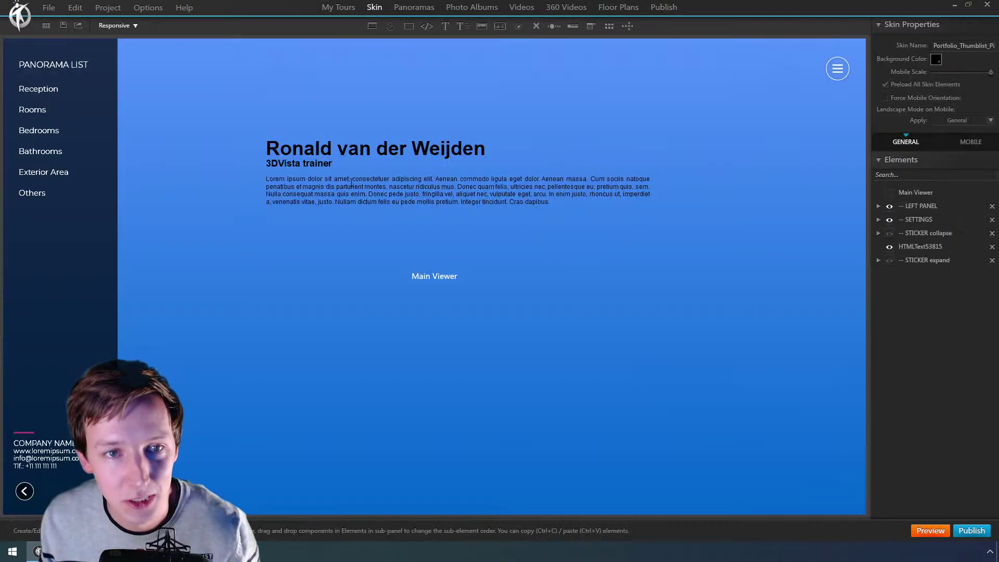
{"action": "left_click", "coordinate": [503, 188]}
{"action": "left_click_drag", "start_coordinate": [556, 201], "coordinate": [234, 181]}
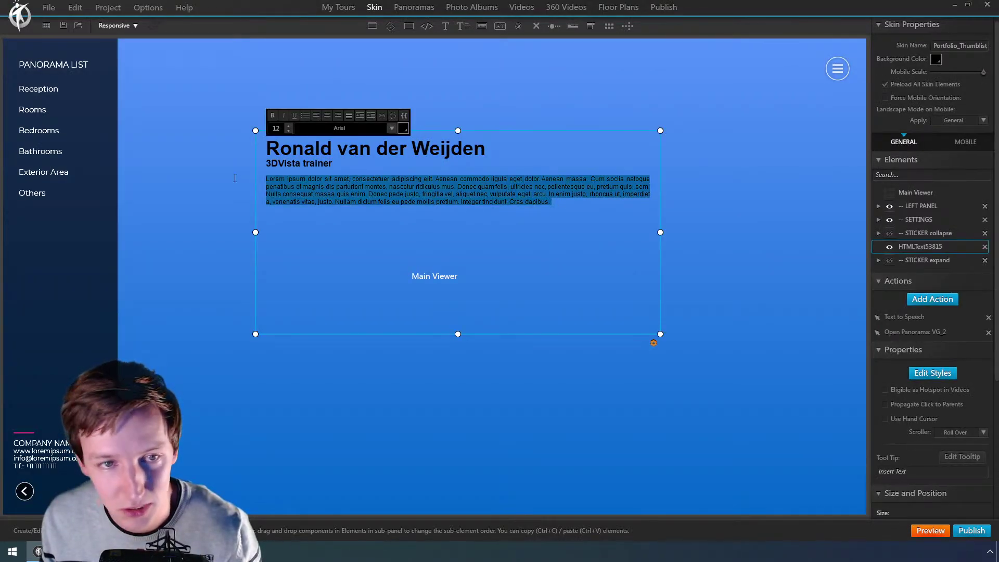
{"action": "type", "text": "Welcome to"}
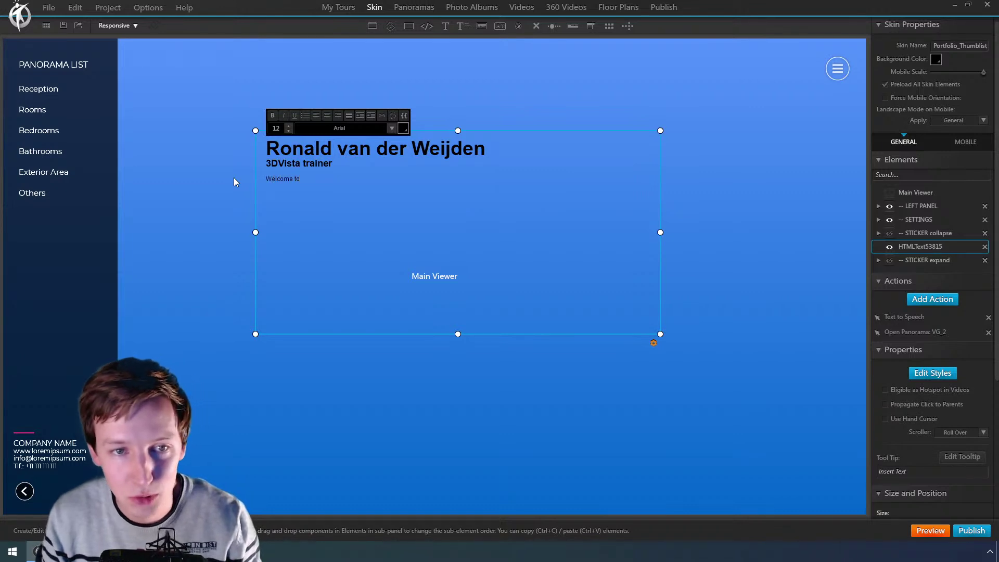
{"action": "type", "text": " my virtual tour"}
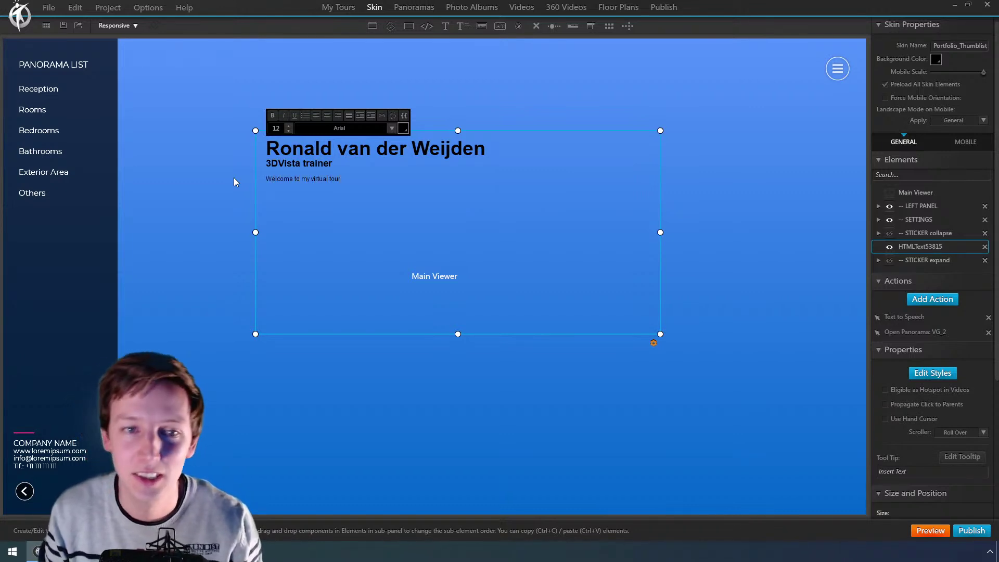
{"action": "type", "text": ". I think you're awesome. I appreciate you and Im happy you're watching my livestream"}
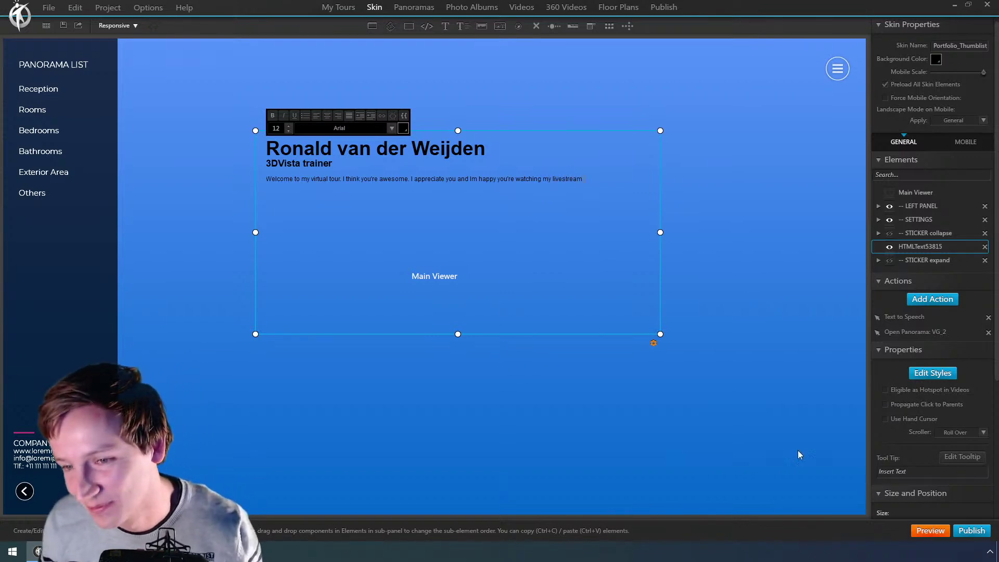
Step: Preview the tour with the welcome text and look around the gallery panorama
{"action": "left_click", "coordinate": [930, 531]}
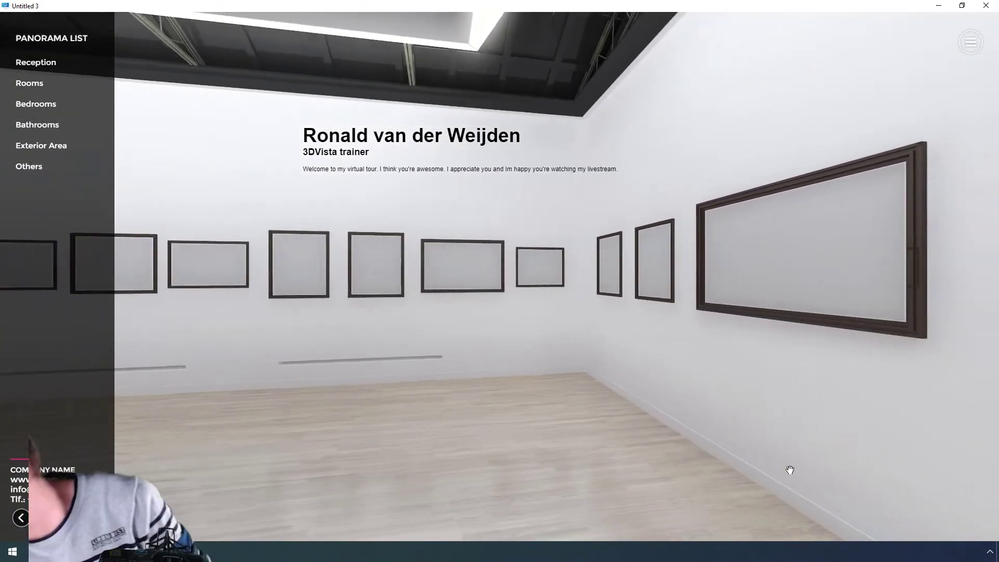
{"action": "left_click_drag", "start_coordinate": [790, 470], "coordinate": [599, 328]}
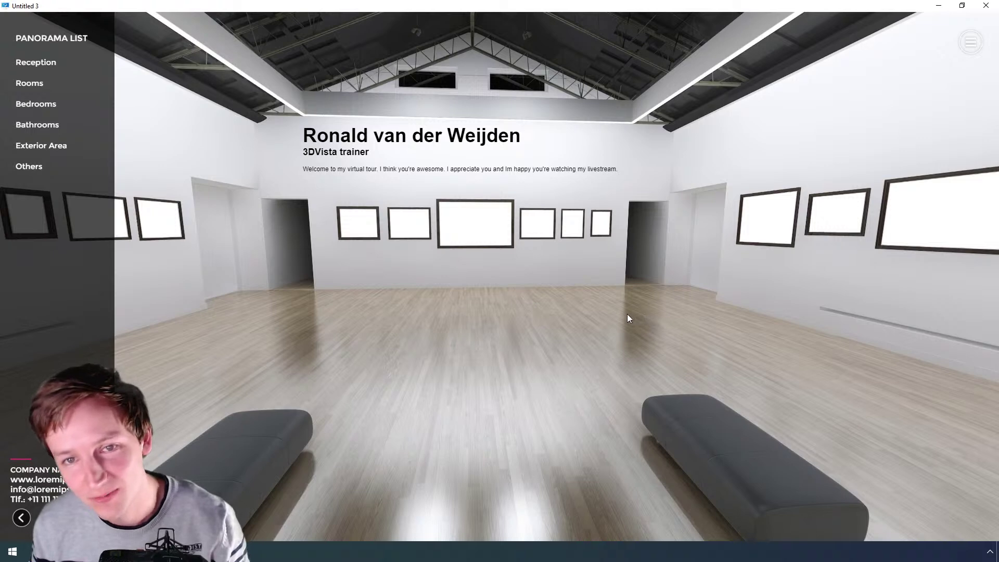
{"action": "left_click_drag", "start_coordinate": [824, 310], "coordinate": [843, 297]}
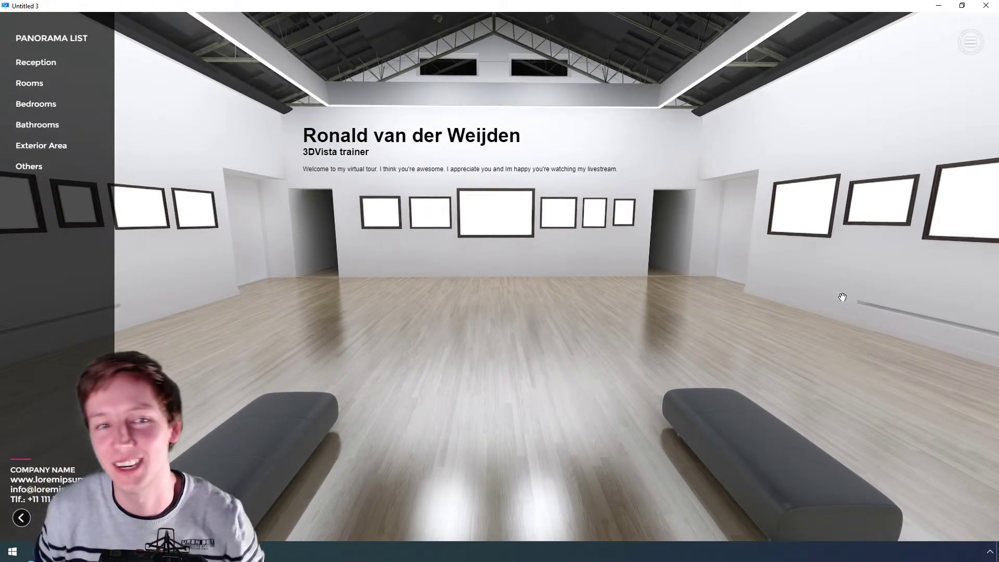
{"action": "left_click_drag", "start_coordinate": [832, 284], "coordinate": [854, 264]}
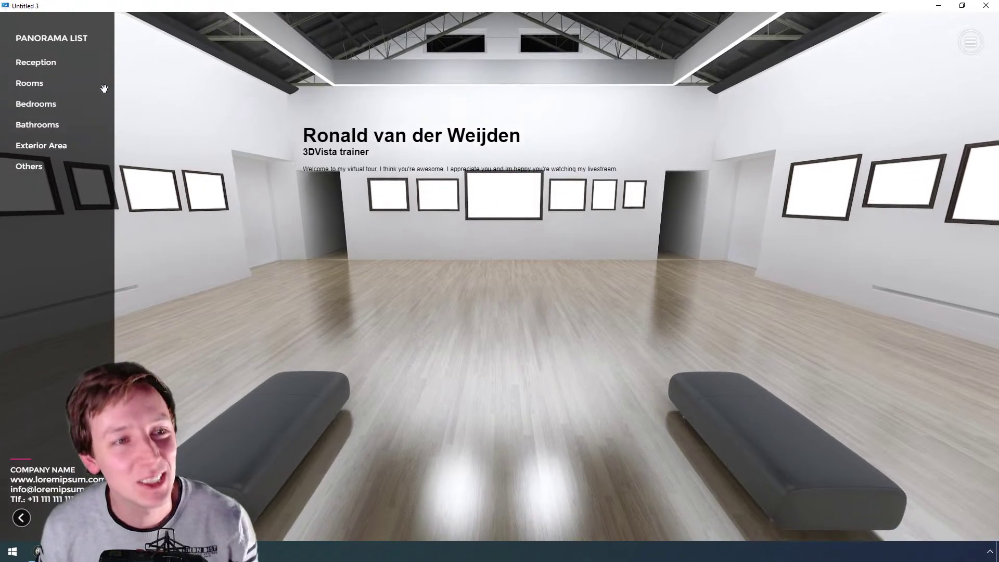
Step: View the Rooms panorama list in the preview, return to the main list and close the preview
{"action": "left_click", "coordinate": [32, 84]}
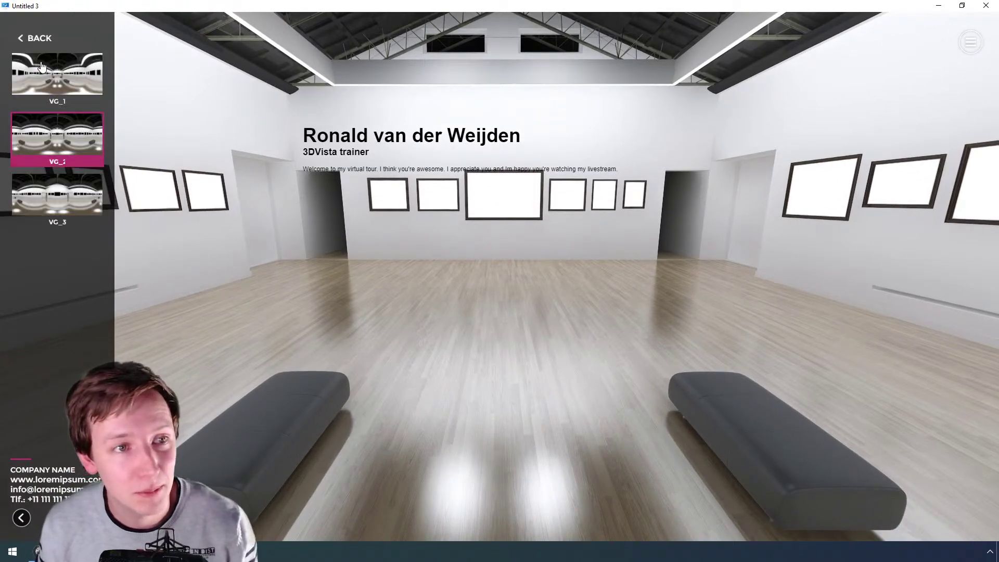
{"action": "left_click", "coordinate": [43, 41]}
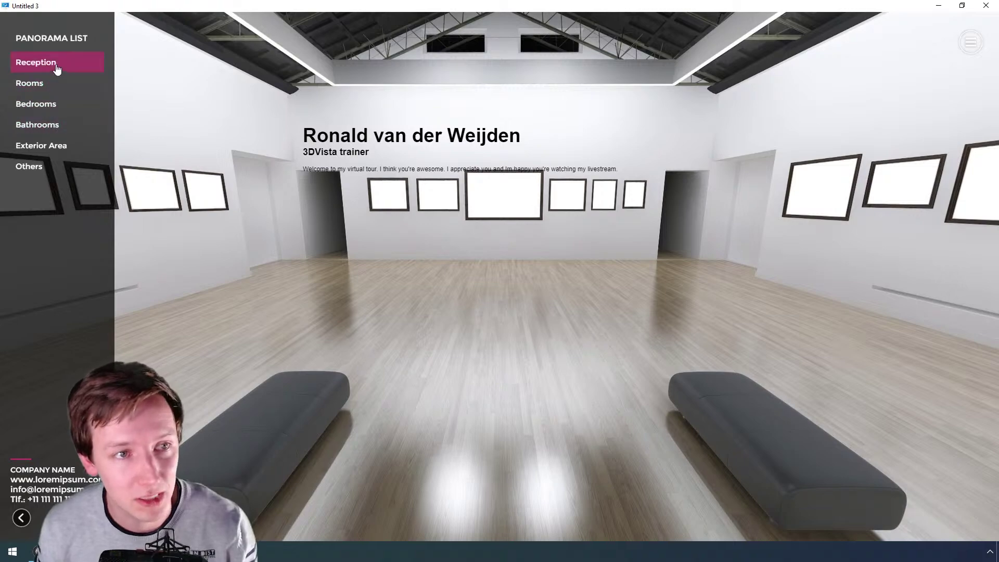
{"action": "key", "text": "alt+F4"}
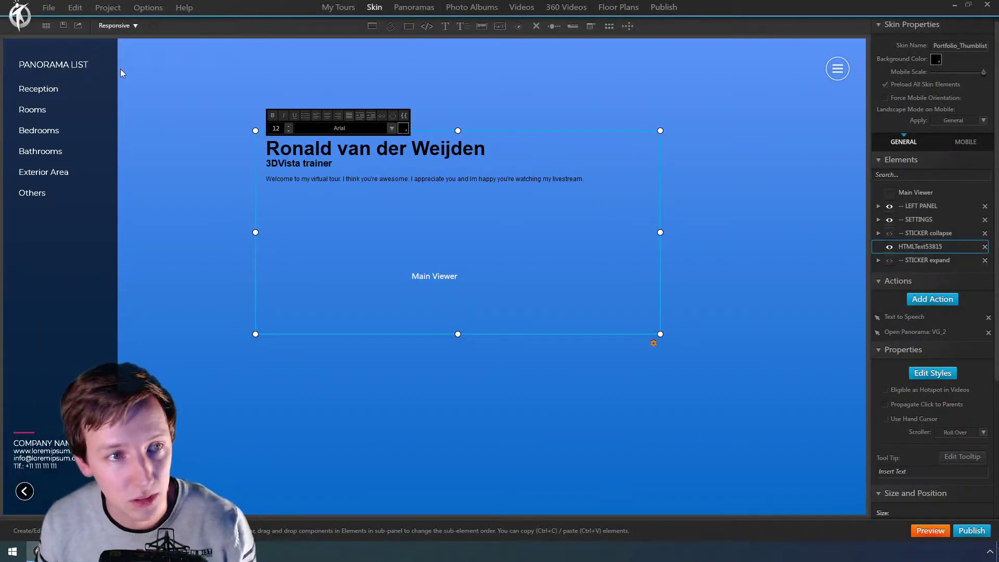
Step: Add a Text to Speech action to the Reception button, triggered on rollover, with Text as its source
{"action": "left_click", "coordinate": [55, 89]}
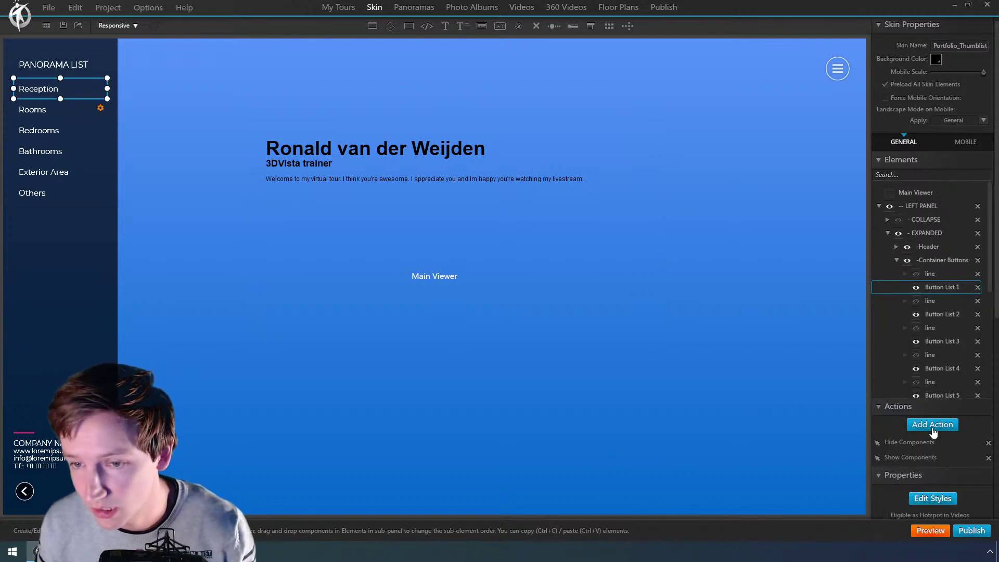
{"action": "left_click", "coordinate": [933, 424]}
{"action": "left_click", "coordinate": [609, 364]}
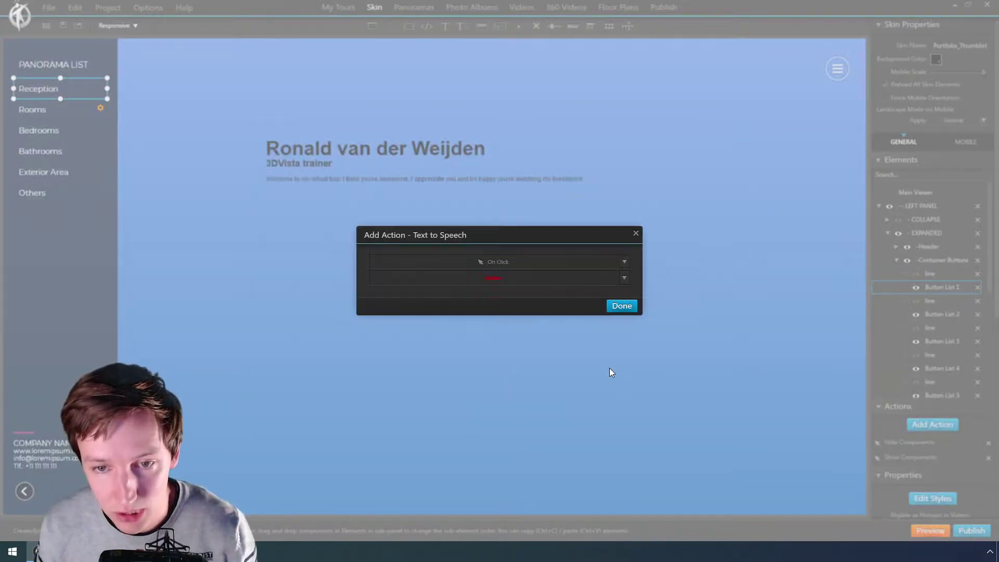
{"action": "left_click", "coordinate": [471, 262]}
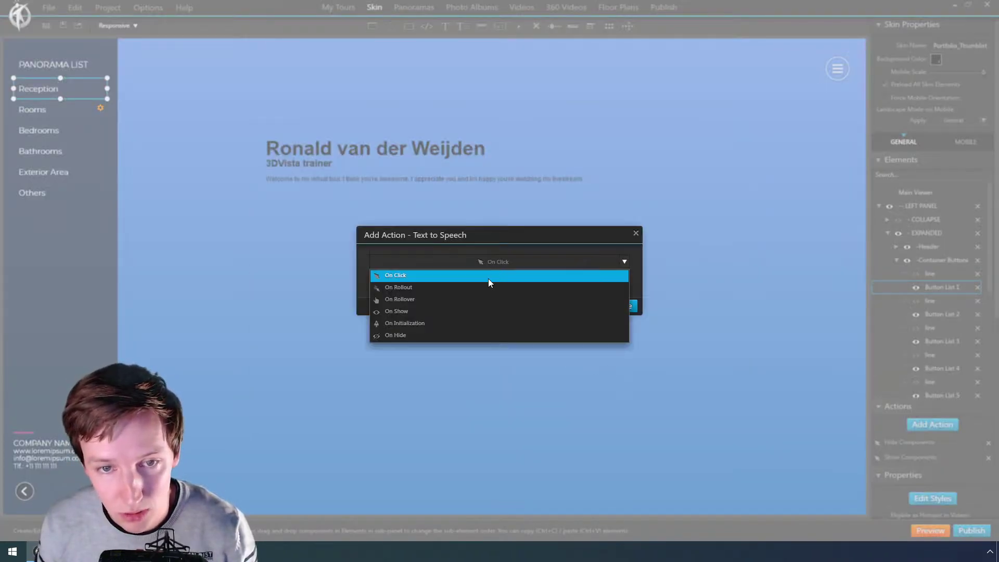
{"action": "left_click", "coordinate": [441, 295]}
{"action": "left_click", "coordinate": [445, 281]}
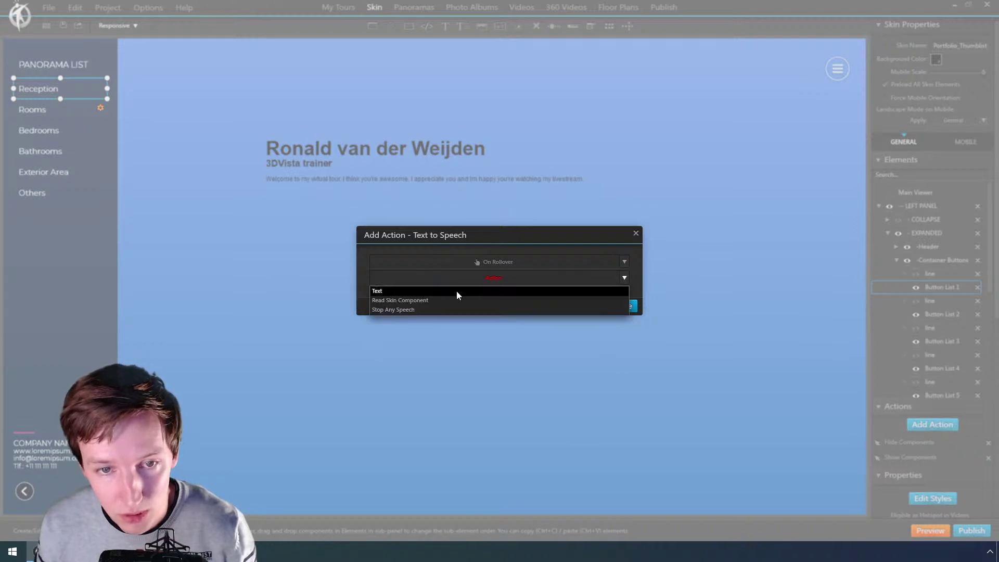
{"action": "left_click", "coordinate": [403, 294]}
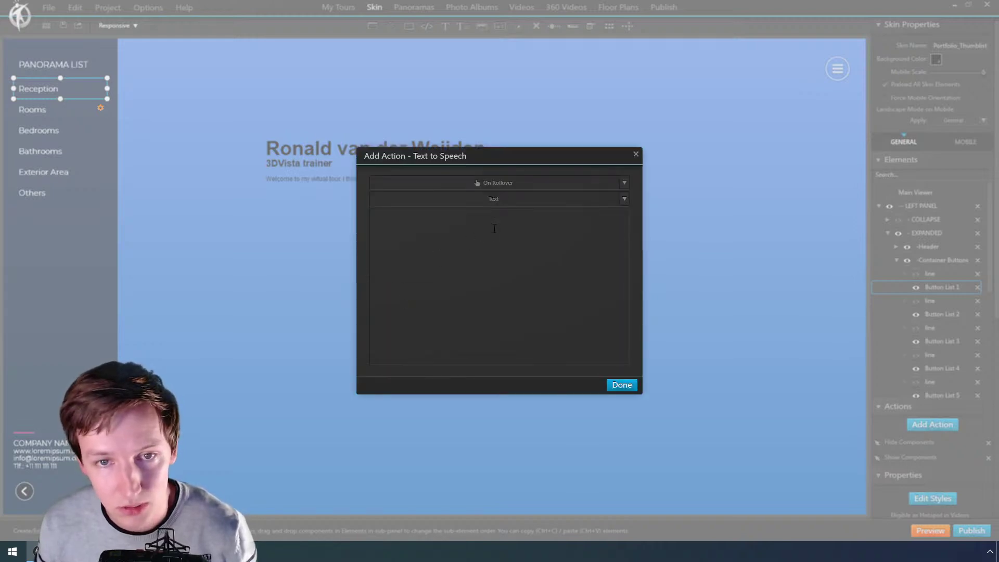
{"action": "left_click", "coordinate": [501, 198]}
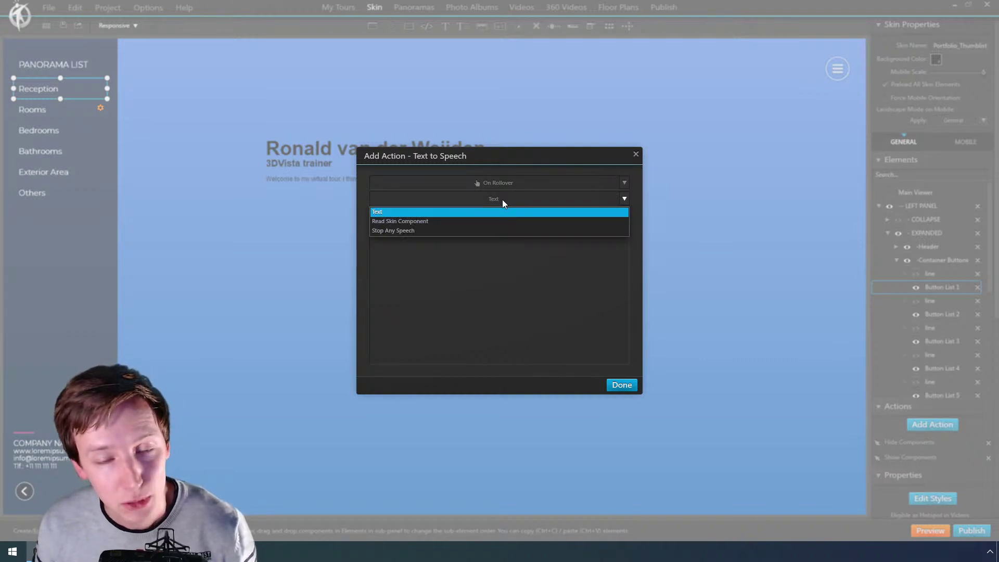
Step: Enter "In the reception you can find blabla" as the Reception button's speech text and confirm the action
{"action": "left_click", "coordinate": [483, 238]}
{"action": "type", "text": "In the recpetion"}
{"action": "key", "text": "BackSpace"}
{"action": "key", "text": "BackSpace"}
{"action": "key", "text": "BackSpace"}
{"action": "key", "text": "BackSpace"}
{"action": "key", "text": "BackSpace"}
{"action": "key", "text": "BackSpace"}
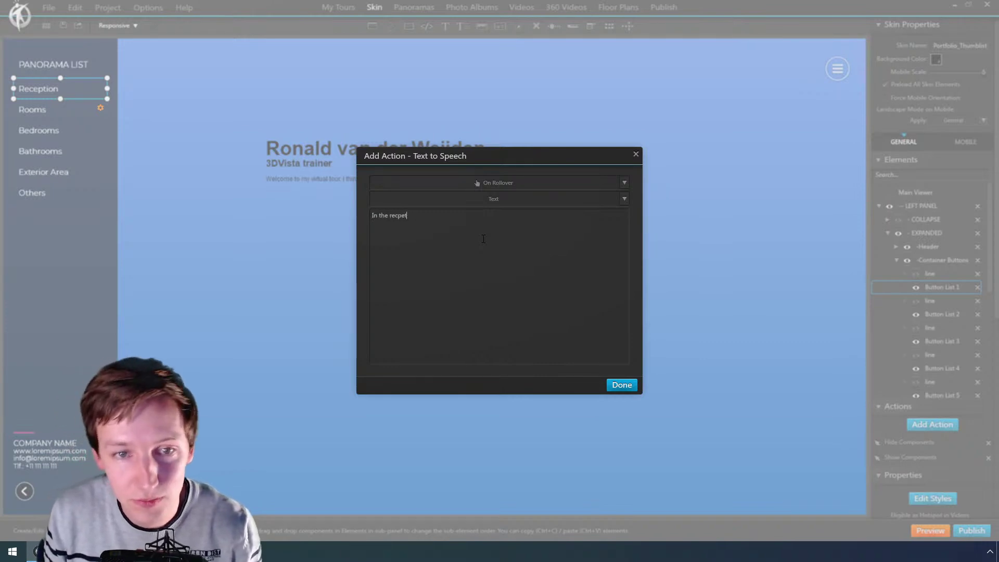
{"action": "type", "text": "eption you can find t"}
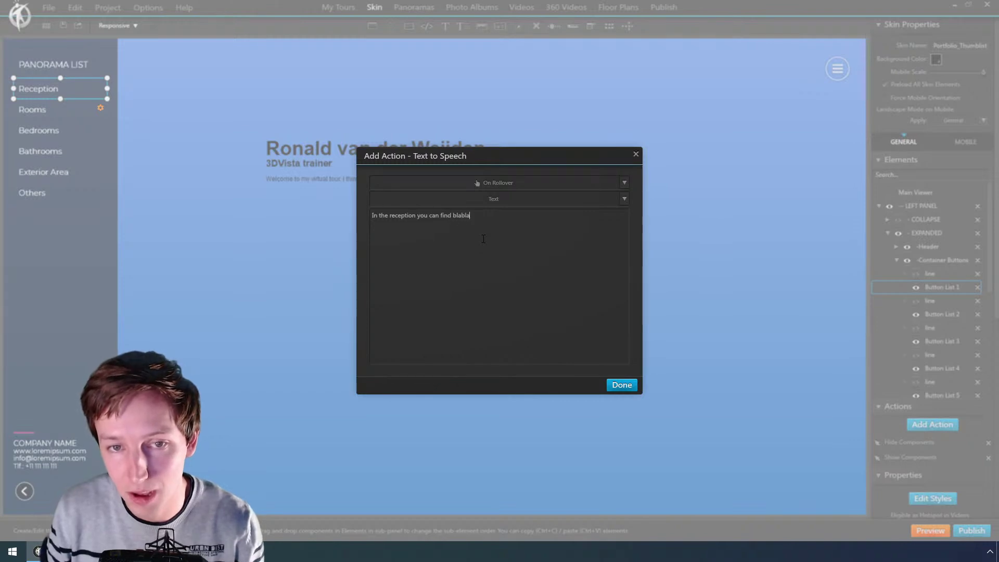
{"action": "left_click_drag", "start_coordinate": [479, 216], "coordinate": [281, 220]}
{"action": "left_click", "coordinate": [622, 385]}
{"action": "left_click", "coordinate": [942, 314]}
{"action": "left_click", "coordinate": [933, 426]}
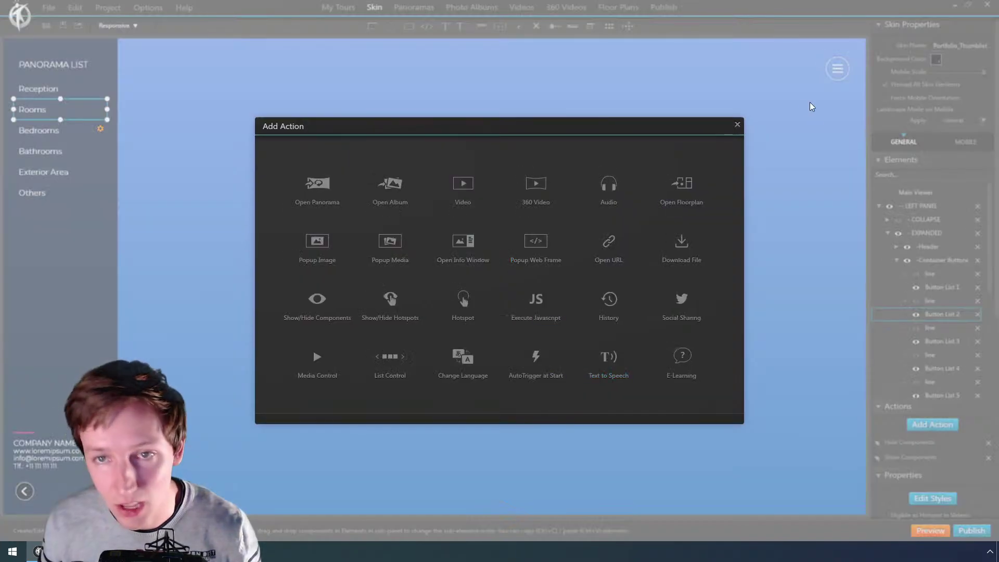
{"action": "left_click", "coordinate": [737, 125]}
Step: Copy the Reception button's Text to Speech action to the Rooms button
{"action": "left_click", "coordinate": [30, 95]}
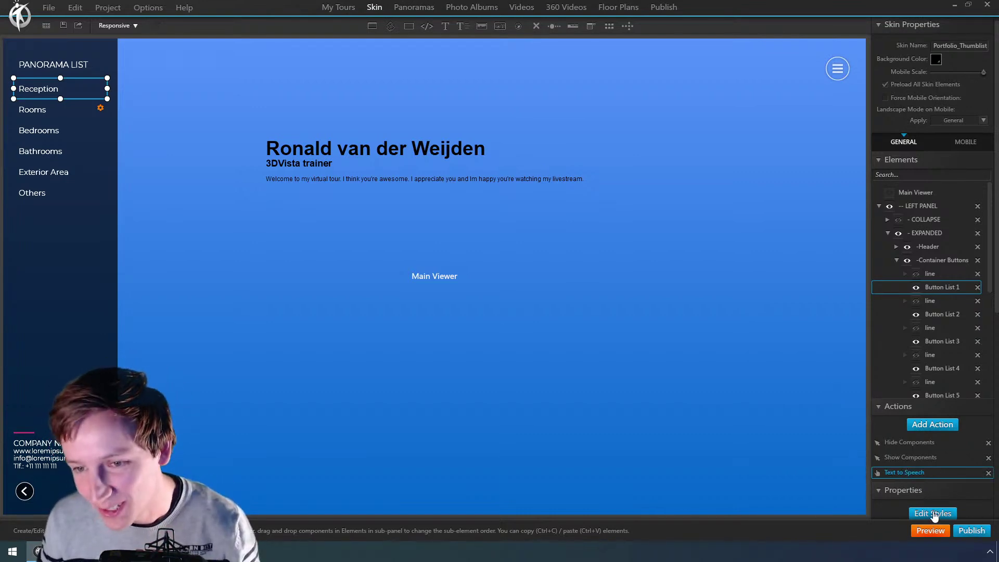
{"action": "left_click", "coordinate": [44, 117]}
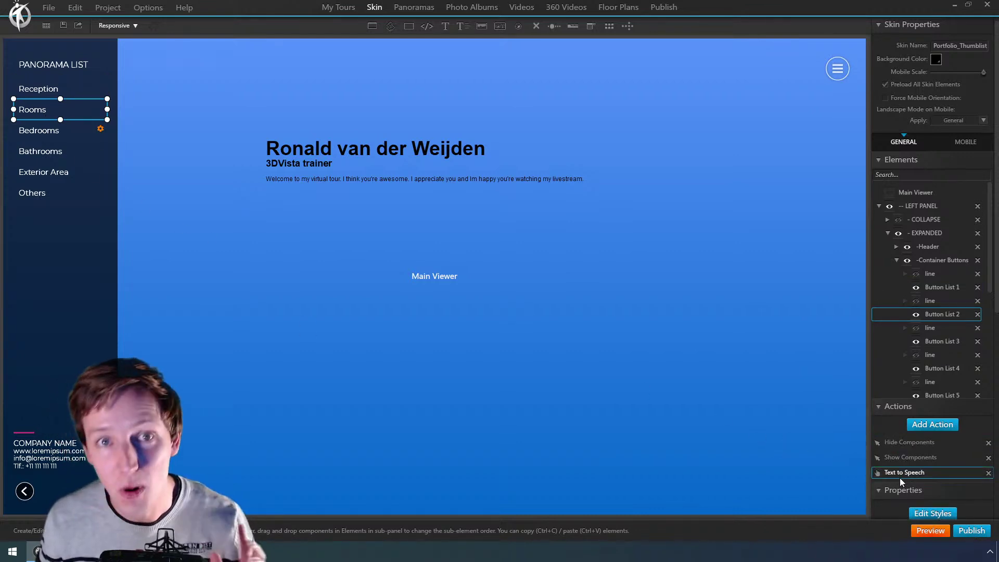
Step: Enter "In the rooms you can find beds." as the speech text of the Rooms button's Text to Speech action and confirm it
{"action": "double_click", "coordinate": [901, 478]}
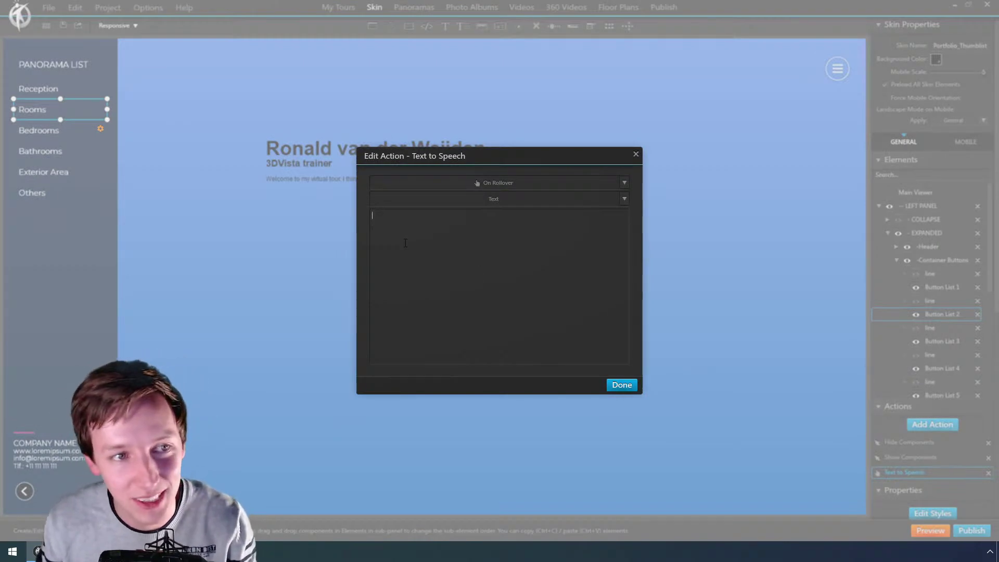
{"action": "type", "text": "In the rooms you can find"}
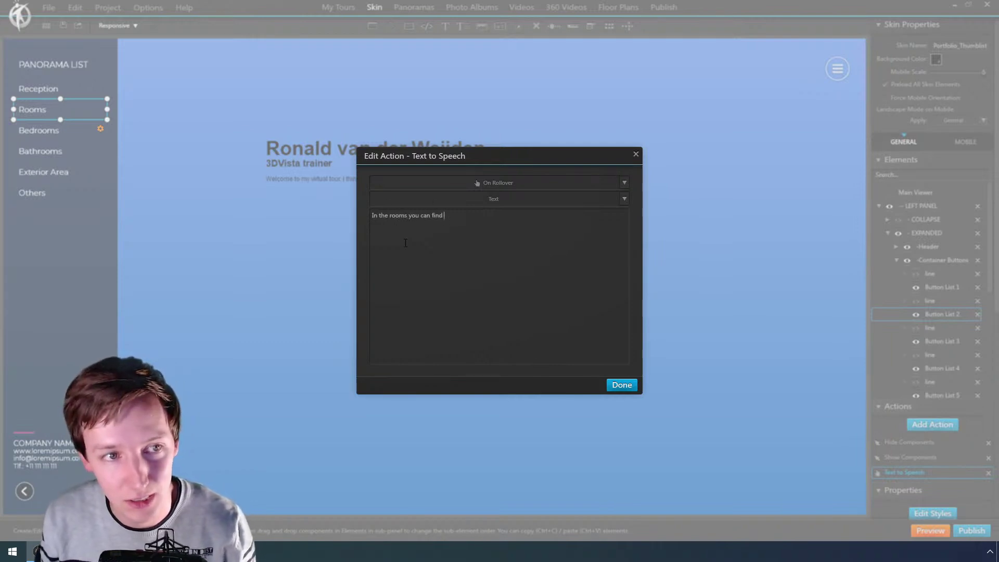
{"action": "type", "text": "beds"}
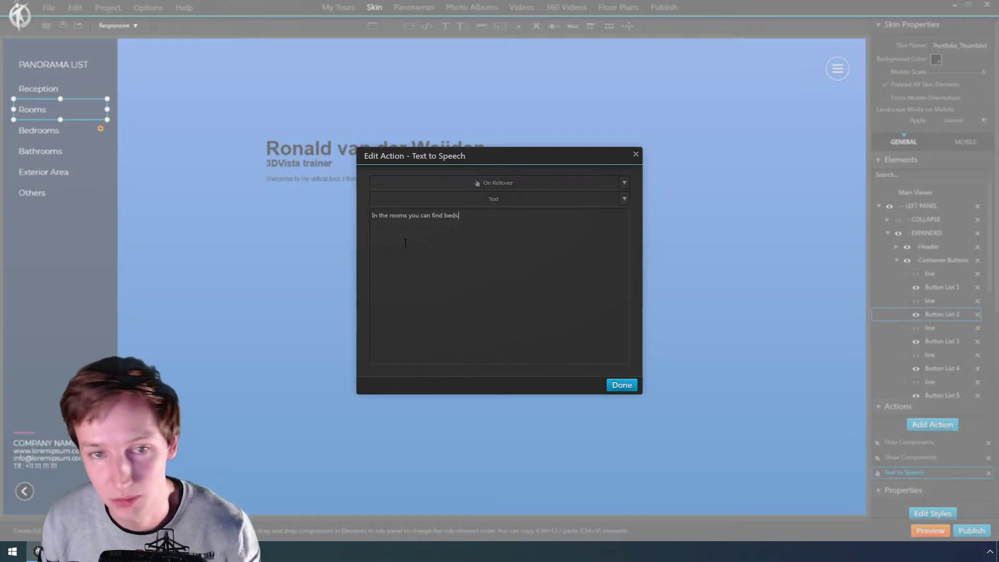
{"action": "left_click", "coordinate": [485, 202]}
{"action": "left_click", "coordinate": [485, 201]}
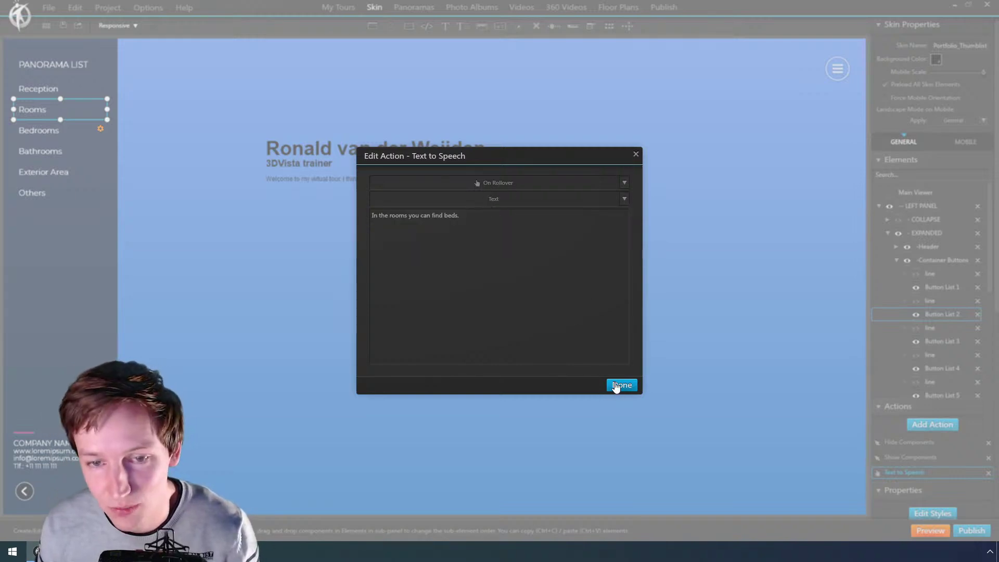
{"action": "left_click", "coordinate": [619, 386]}
Step: Preview the tour, test the rollover speech on the Reception and Rooms buttons, look around the panorama and close the preview
{"action": "left_click", "coordinate": [937, 530]}
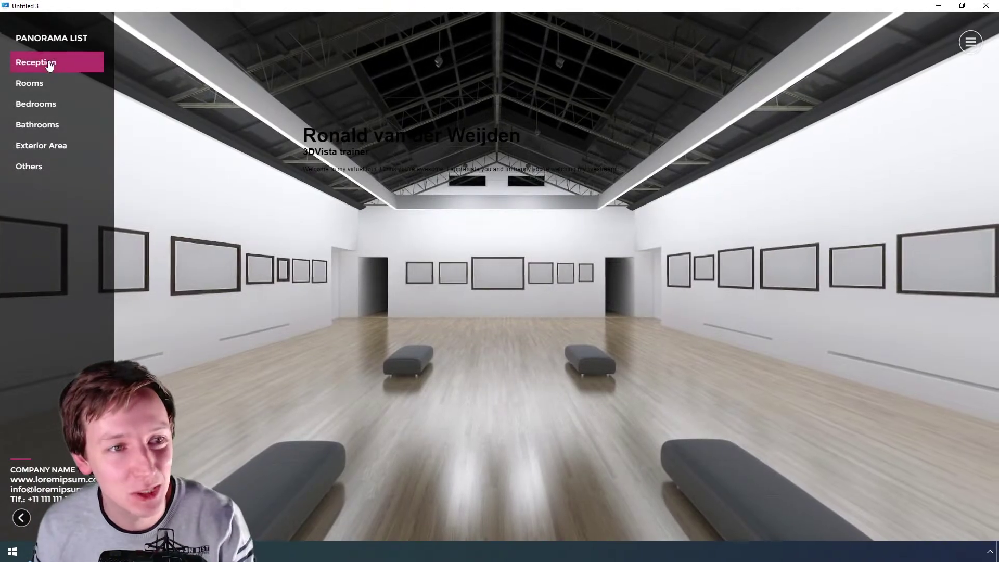
{"action": "left_click", "coordinate": [35, 62]}
{"action": "left_click", "coordinate": [36, 39]}
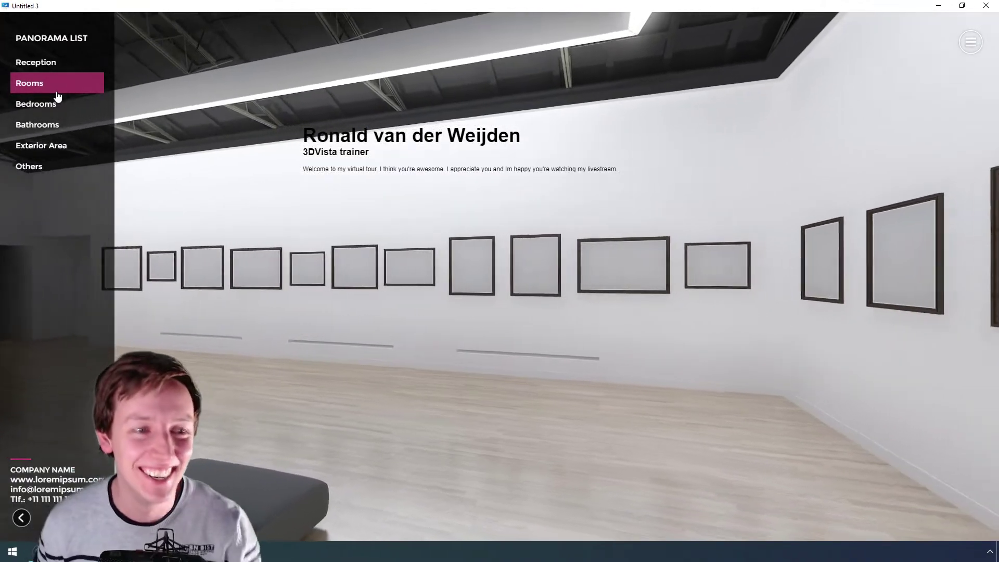
{"action": "left_click_drag", "start_coordinate": [178, 183], "coordinate": [268, 203]}
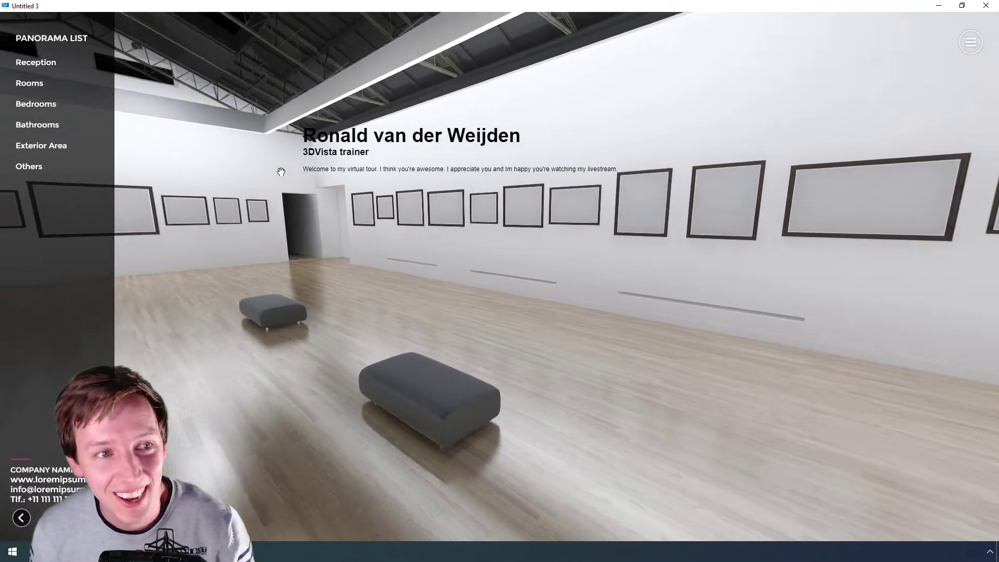
{"action": "key", "text": "alt+F4"}
Step: Check which actions are assigned to the Bedrooms, Reception and Rooms buttons in the skin
{"action": "left_click", "coordinate": [79, 130]}
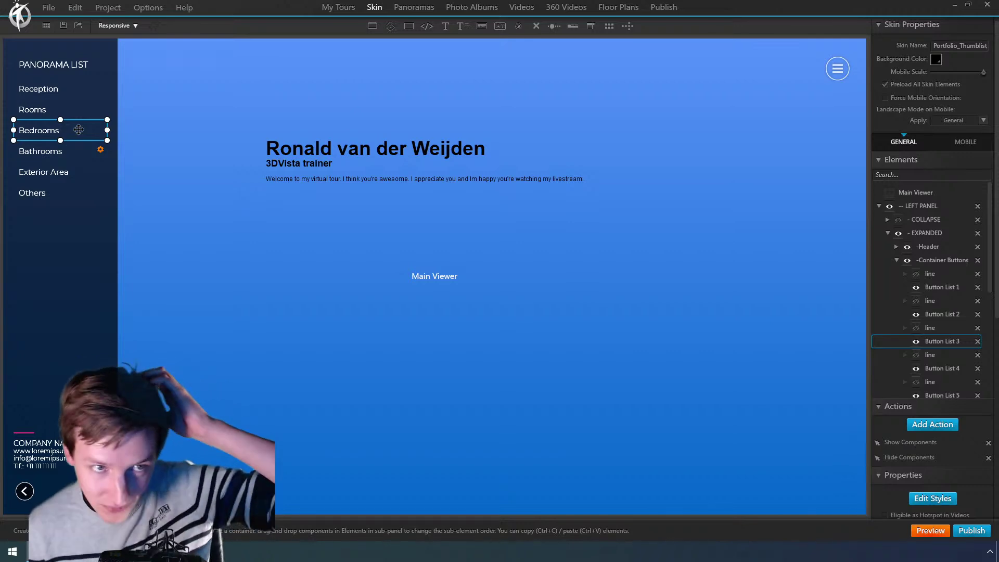
{"action": "left_click", "coordinate": [56, 89]}
{"action": "left_click", "coordinate": [59, 111]}
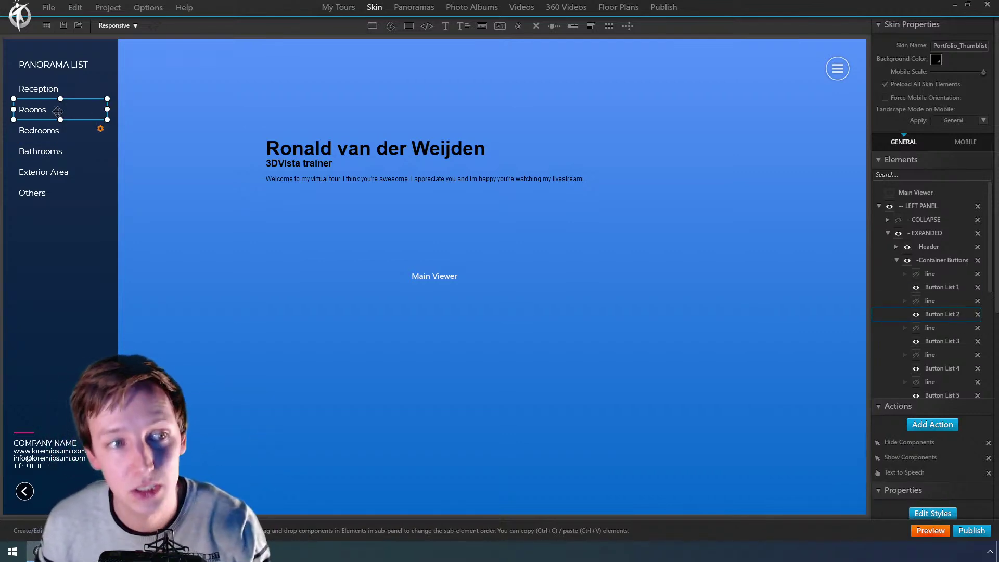
{"action": "left_click", "coordinate": [62, 131]}
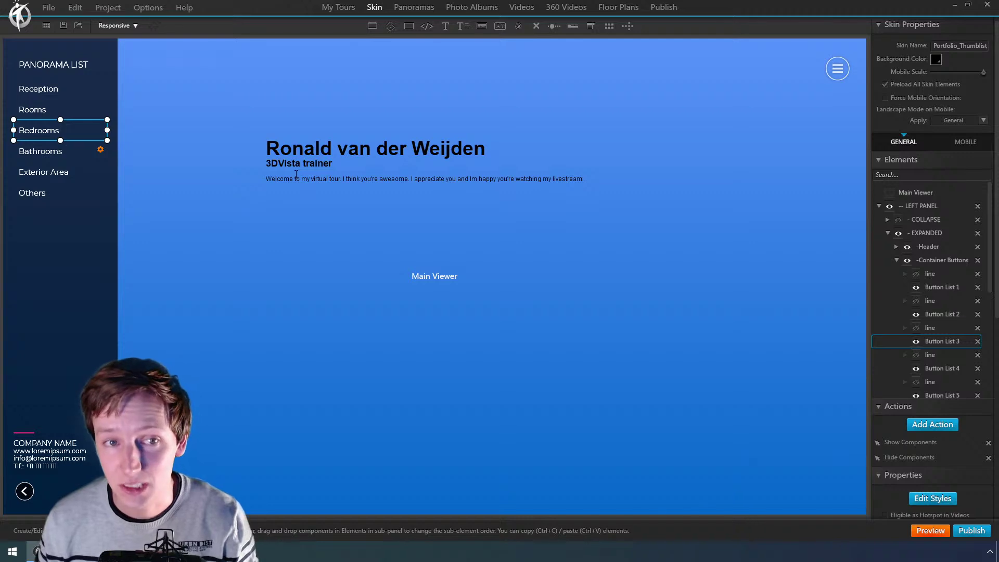
{"action": "left_click", "coordinate": [174, 184]}
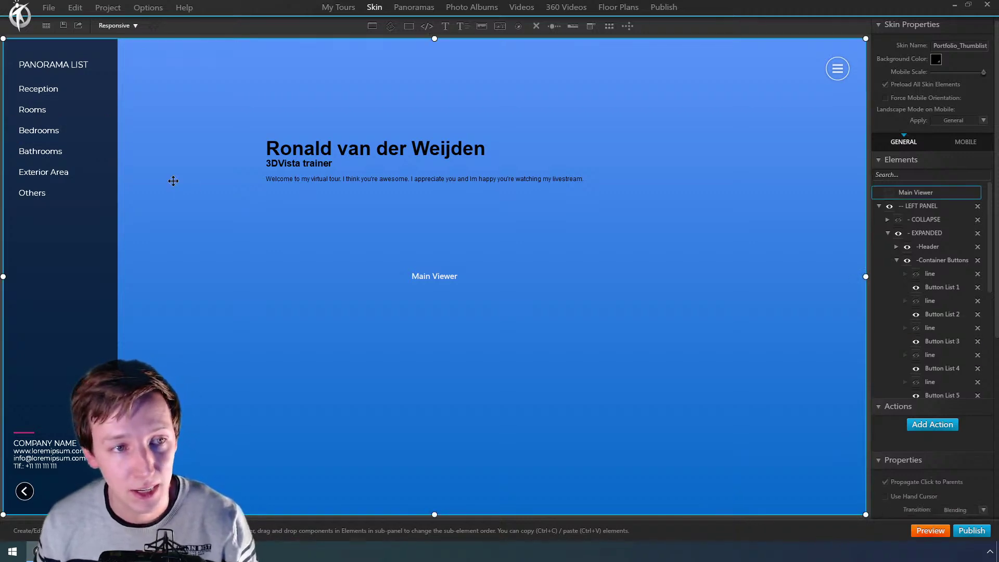
Step: Copy the Bedrooms button's Show Components and Hide Components actions to the Bathrooms button
{"action": "left_click", "coordinate": [66, 158]}
{"action": "left_click", "coordinate": [65, 134]}
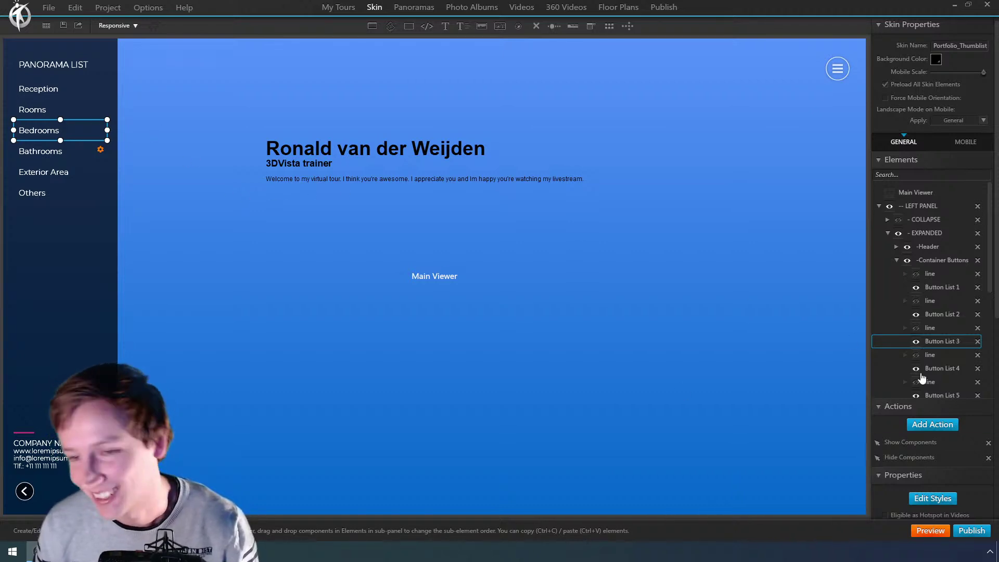
{"action": "left_click", "coordinate": [914, 443]}
{"action": "left_click", "coordinate": [919, 457], "text": "ctrl"}
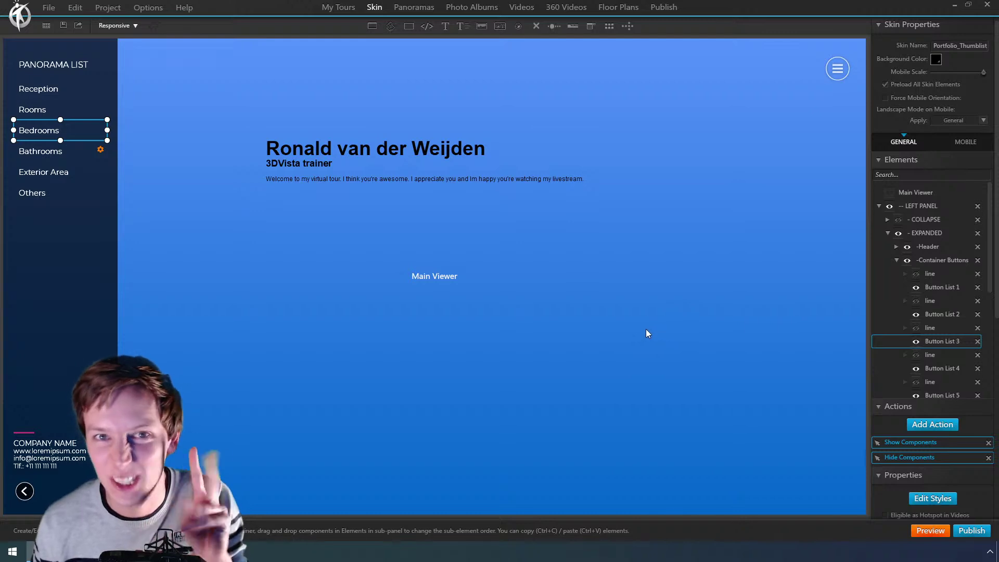
{"action": "left_click", "coordinate": [68, 152]}
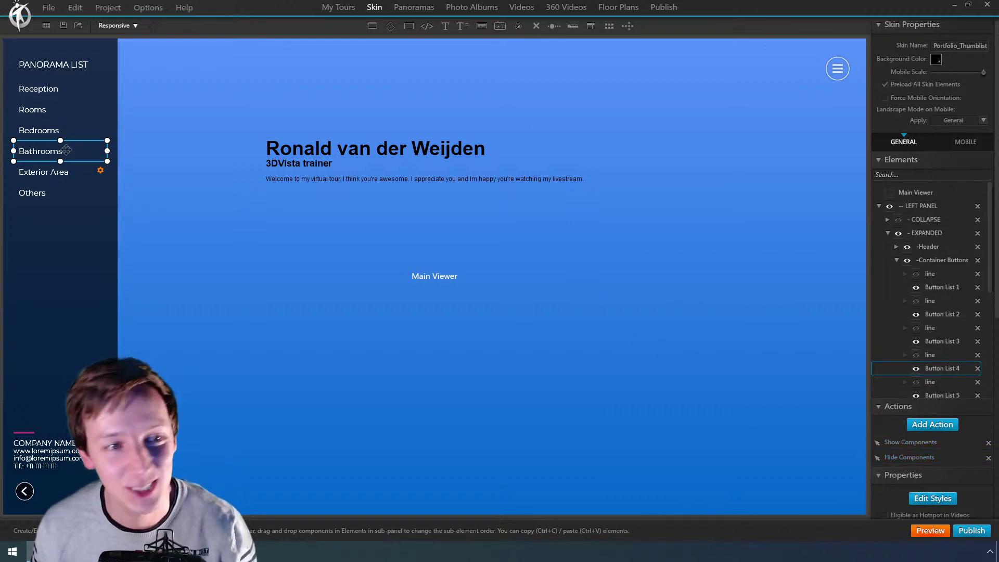
{"action": "key", "text": "ctrl+v"}
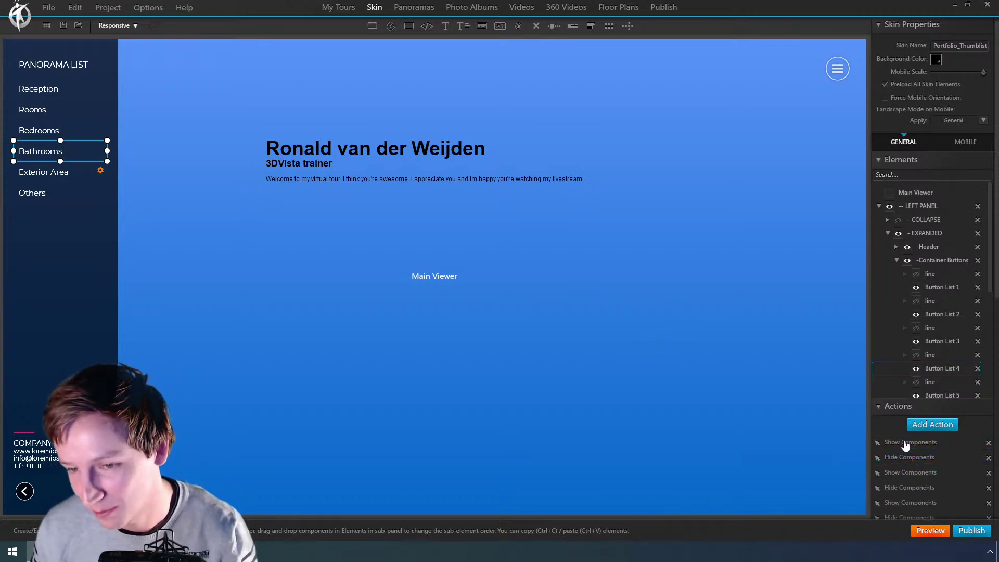
Step: Examine the Bathrooms button's whole action list for duplicated Show Components and Hide Components actions
{"action": "scroll", "coordinate": [904, 472], "scroll_direction": "down", "scroll_amount": 5}
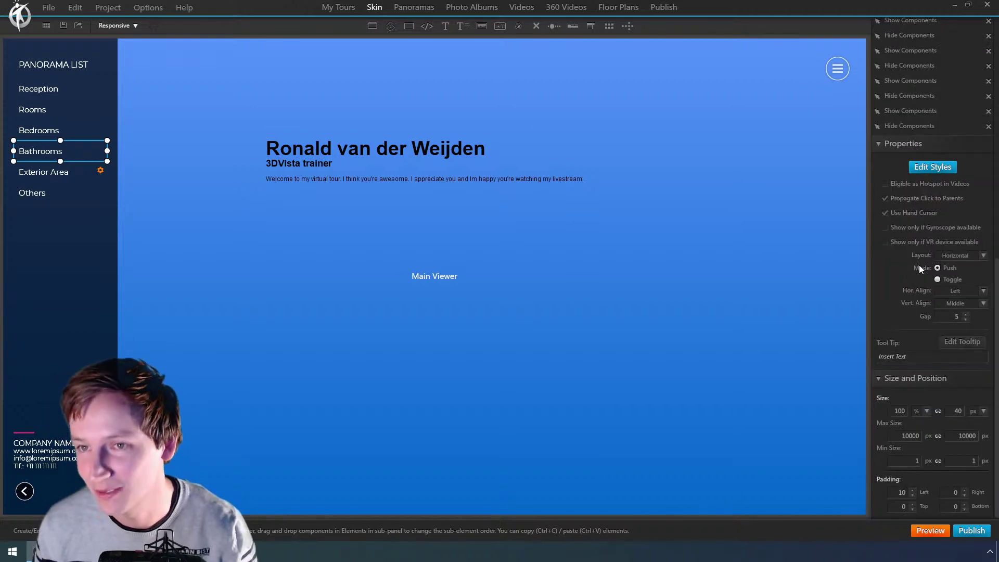
{"action": "scroll", "coordinate": [942, 333], "scroll_direction": "up", "scroll_amount": 8}
{"action": "scroll", "coordinate": [979, 365], "scroll_direction": "down", "scroll_amount": 4}
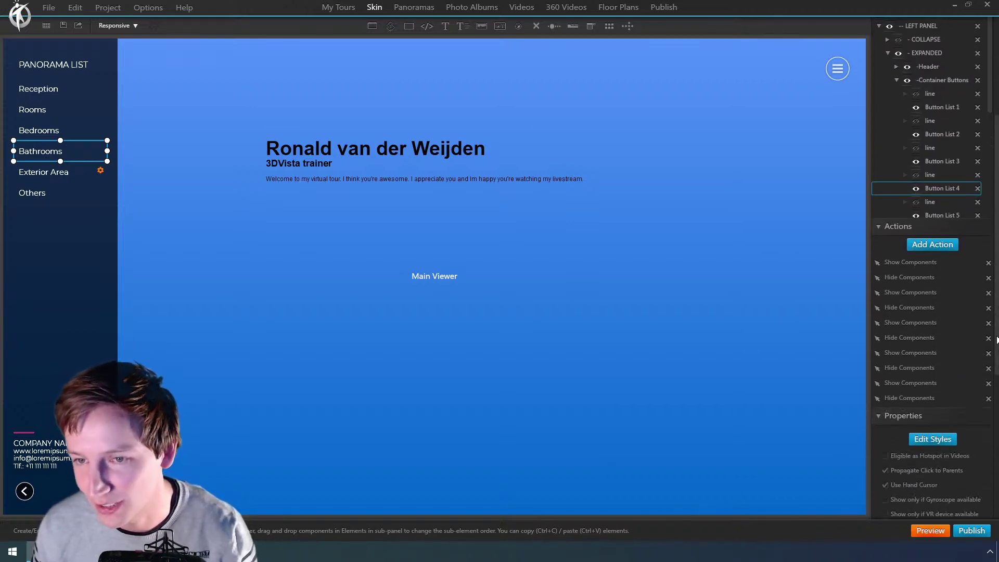
{"action": "scroll", "coordinate": [969, 391], "scroll_direction": "down", "scroll_amount": 5}
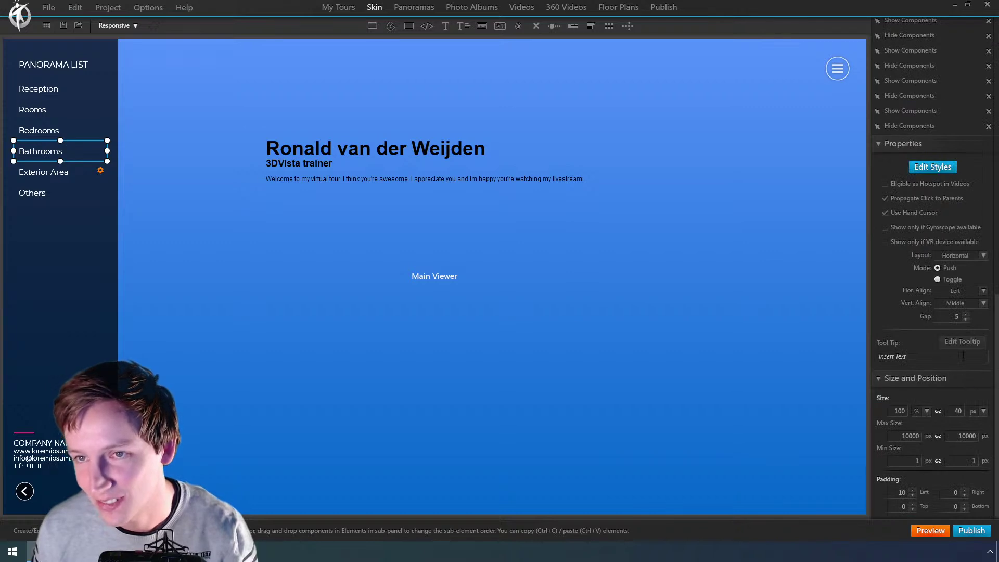
{"action": "scroll", "coordinate": [989, 323], "scroll_direction": "up", "scroll_amount": 9}
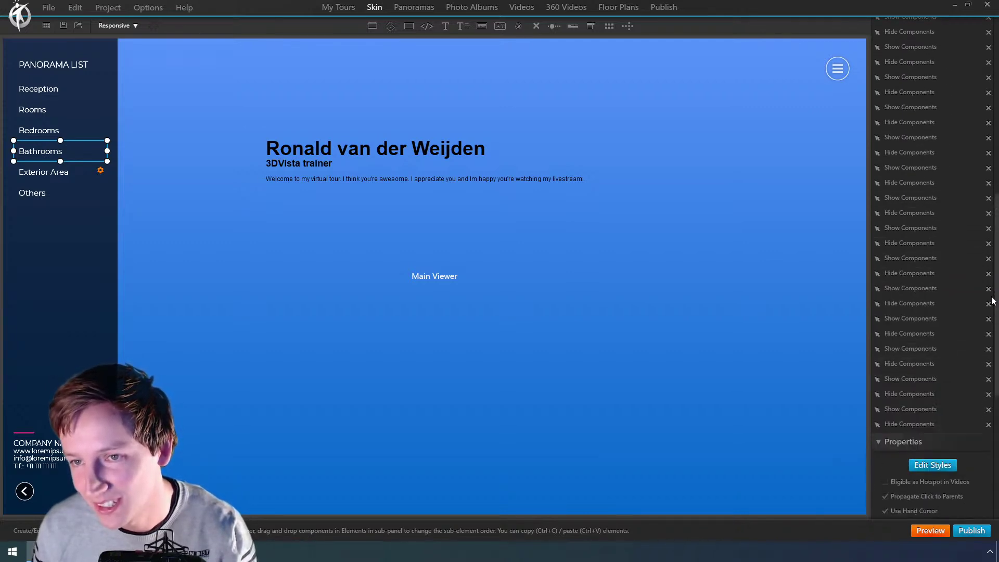
{"action": "scroll", "coordinate": [992, 302], "scroll_direction": "down", "scroll_amount": 2}
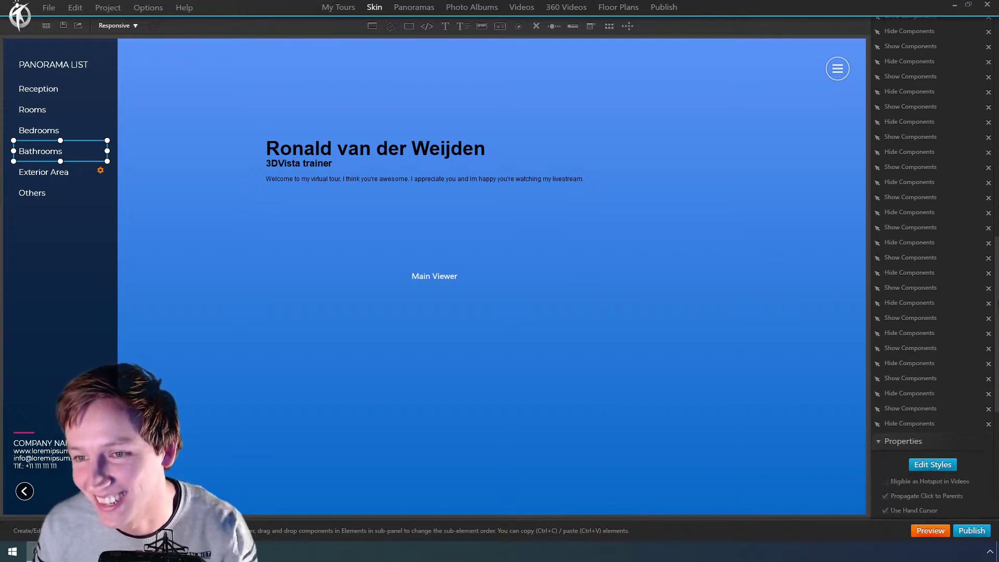
{"action": "left_click", "coordinate": [993, 300]}
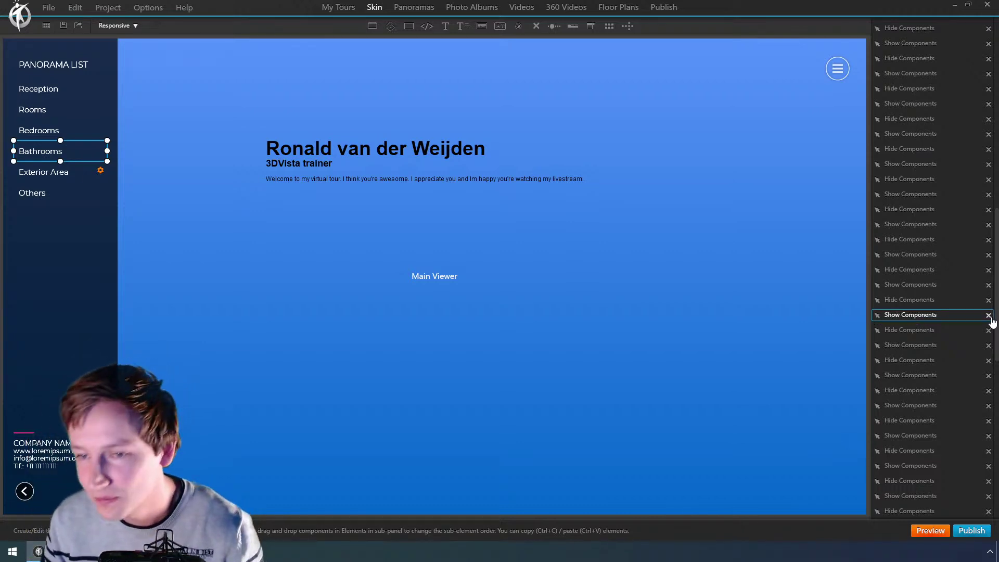
{"action": "scroll", "coordinate": [993, 317], "scroll_direction": "down", "scroll_amount": 5}
{"action": "scroll", "coordinate": [932, 268], "scroll_direction": "up", "scroll_amount": 10}
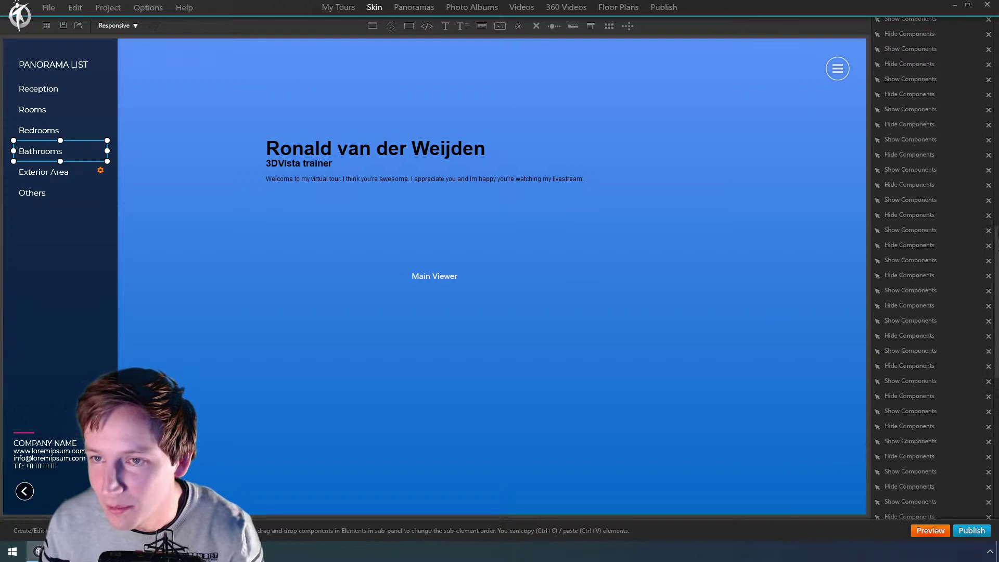
{"action": "scroll", "coordinate": [997, 153], "scroll_direction": "up", "scroll_amount": 5}
{"action": "scroll", "coordinate": [997, 155], "scroll_direction": "up", "scroll_amount": 3}
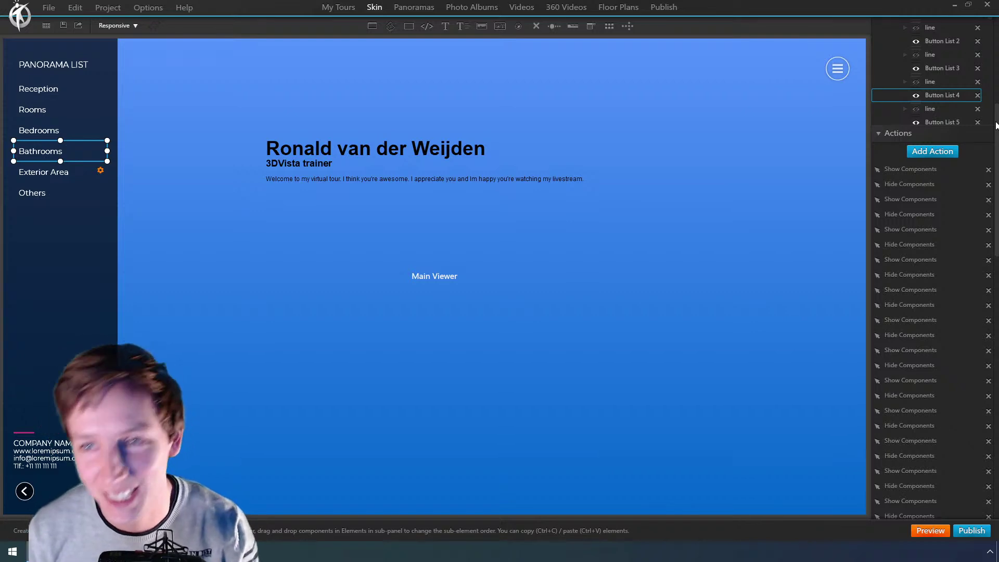
Step: Try to delete a selected range of the Bathrooms button's duplicated actions at once, undoing each deletion
{"action": "left_click", "coordinate": [989, 173]}
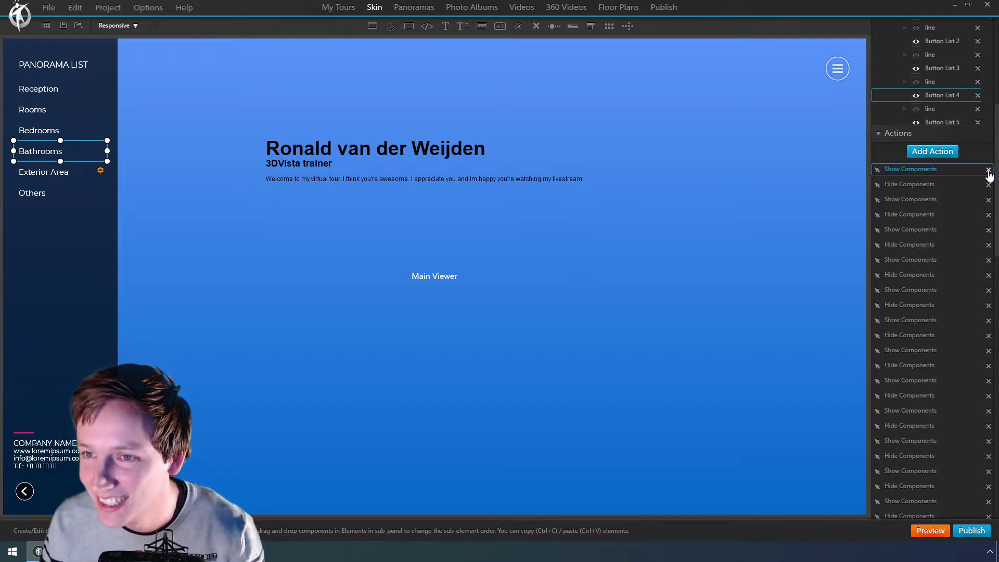
{"action": "left_click", "coordinate": [934, 382], "text": "shift"}
{"action": "key", "text": "Delete"}
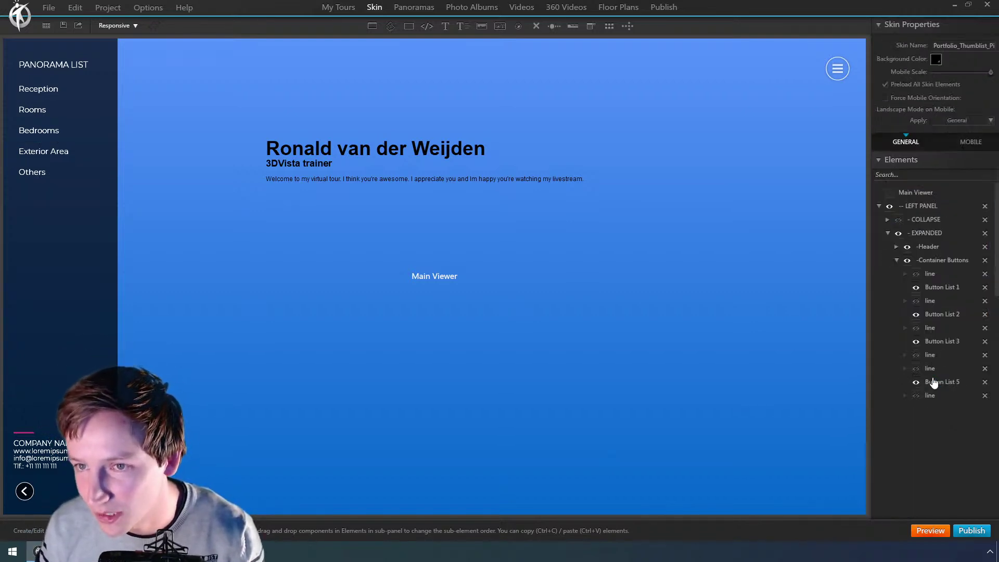
{"action": "key", "text": "ctrl+z"}
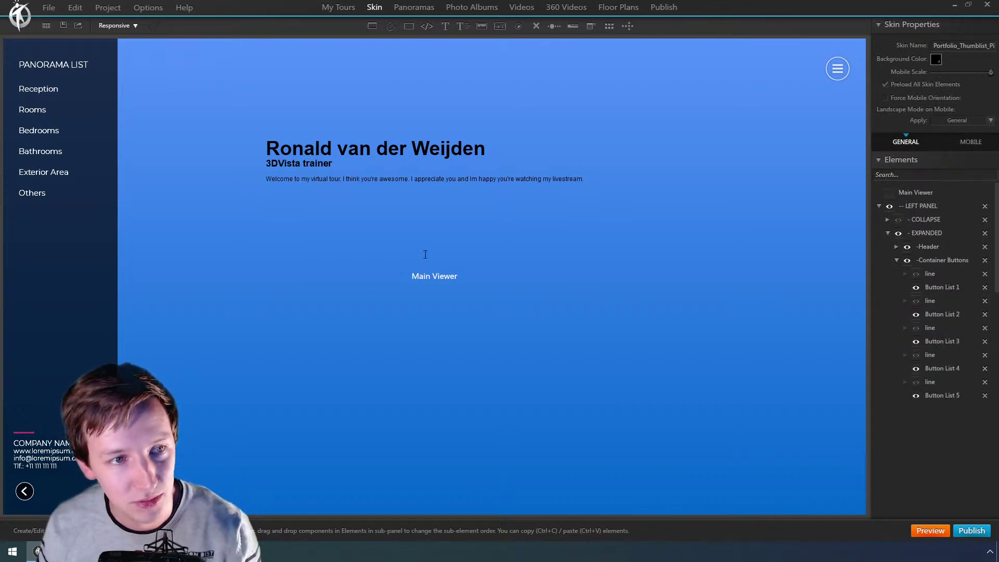
{"action": "left_click", "coordinate": [48, 133]}
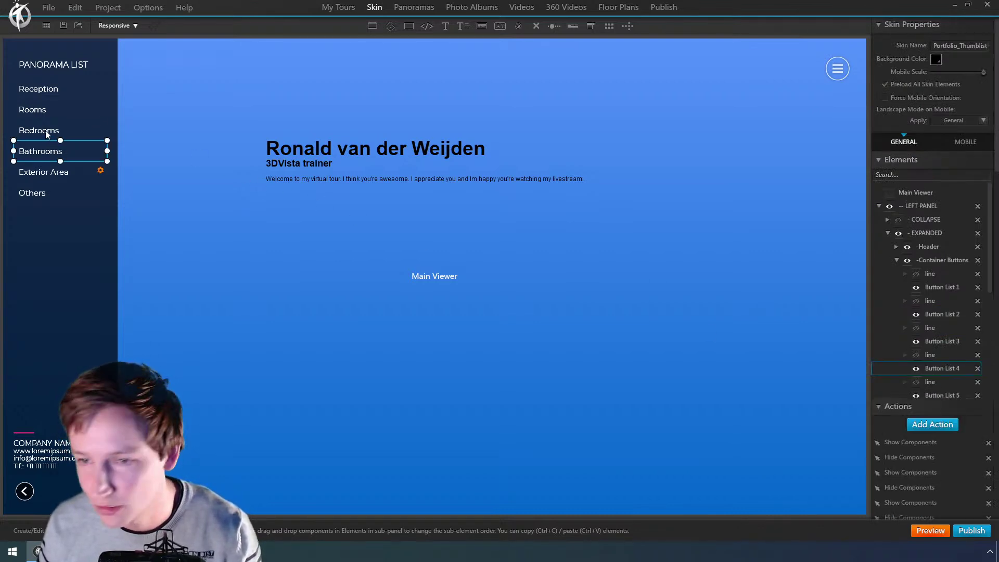
{"action": "left_click", "coordinate": [62, 159]}
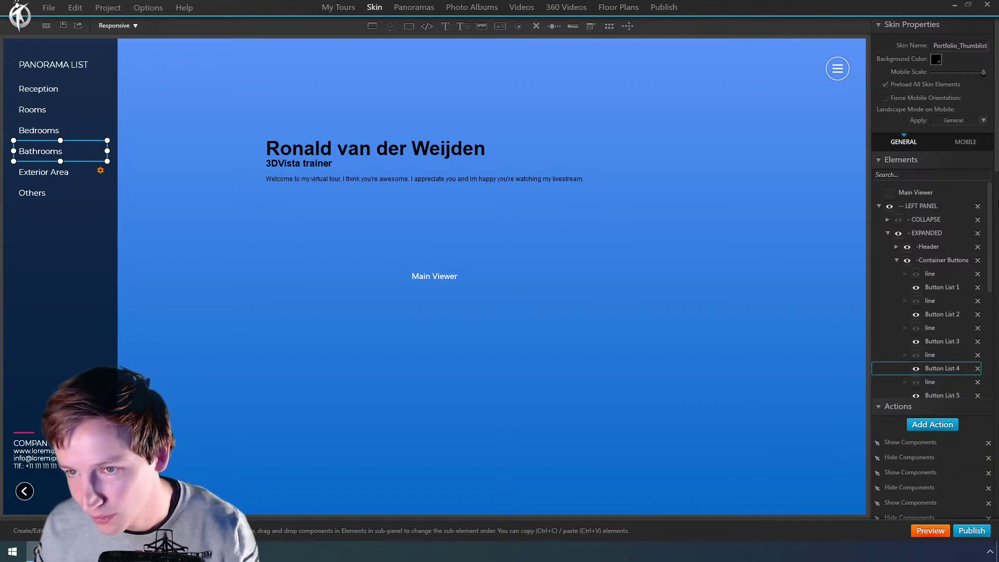
{"action": "scroll", "coordinate": [947, 163], "scroll_direction": "down", "scroll_amount": 8}
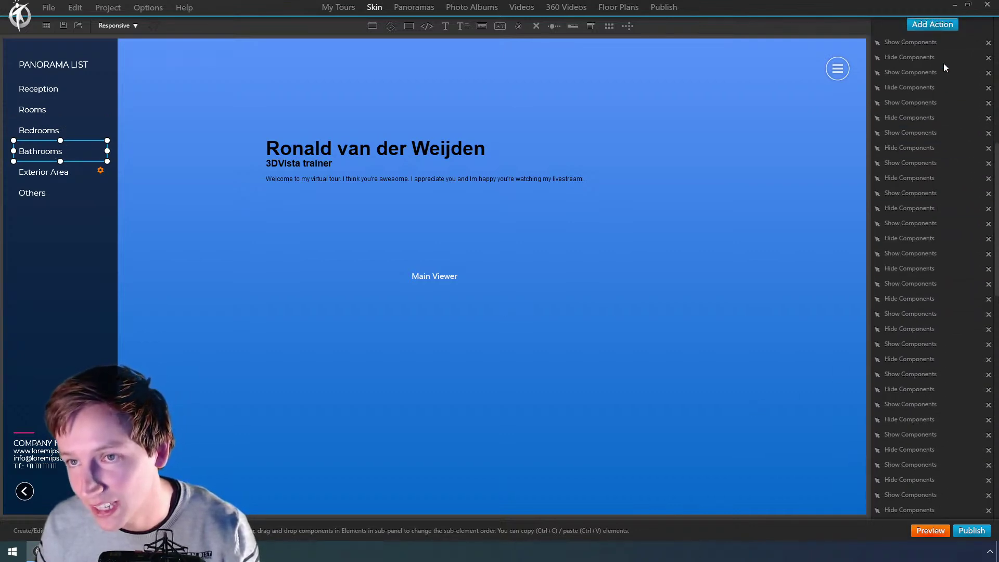
{"action": "left_click", "coordinate": [957, 361], "text": "shift"}
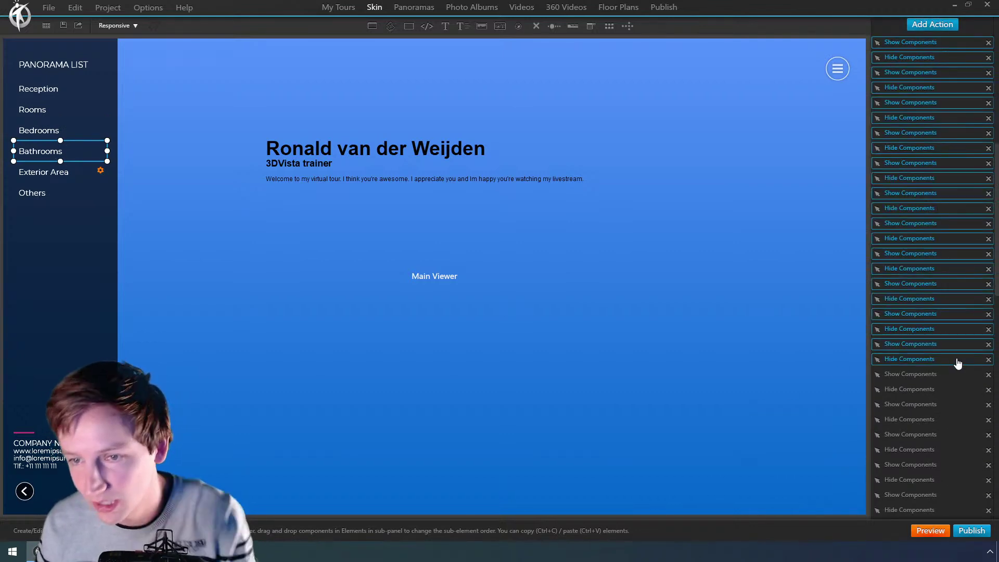
{"action": "key", "text": "Delete"}
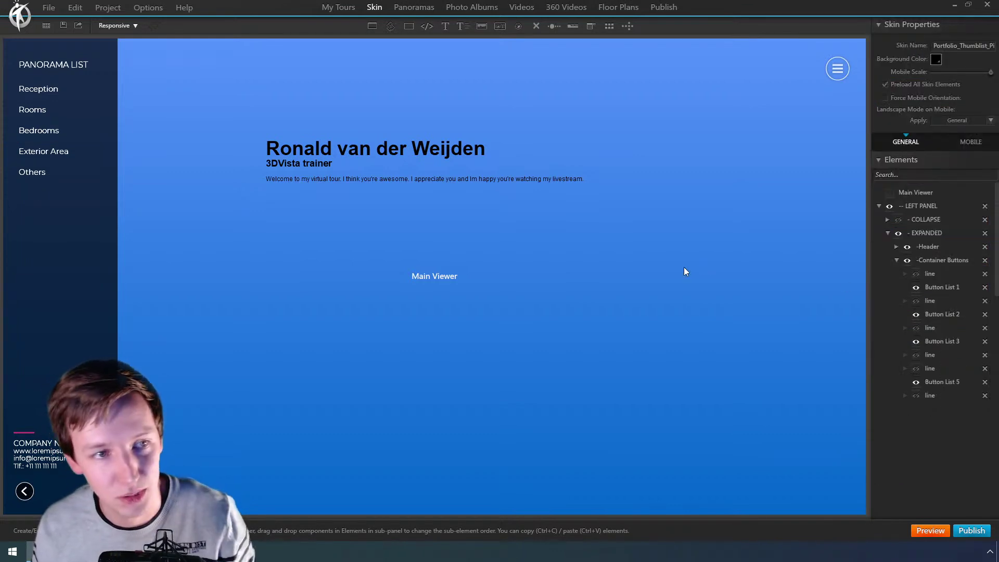
{"action": "key", "text": "ctrl+z"}
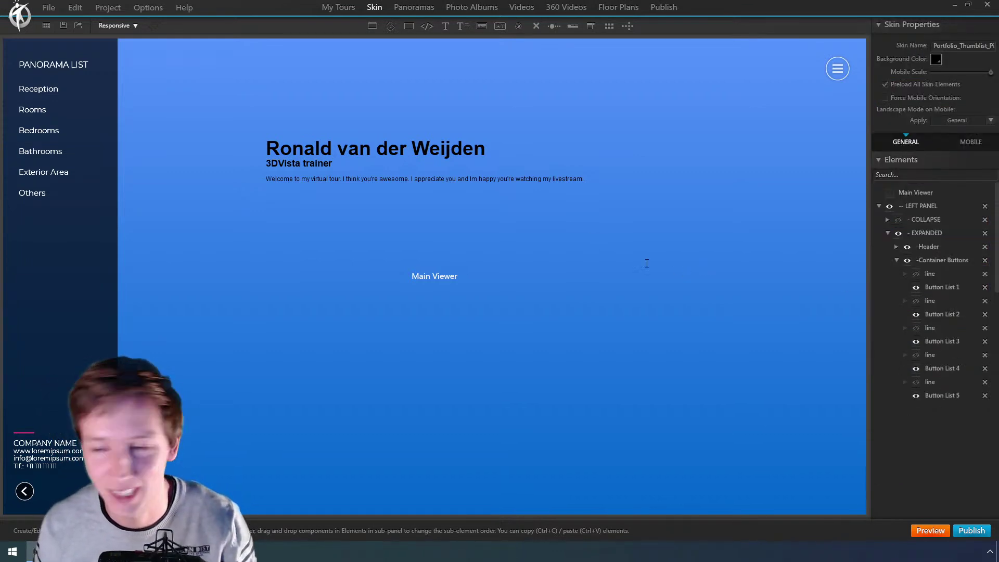
Step: Remove all Show Components and Hide Components actions from the Bathrooms button one by one
{"action": "left_click", "coordinate": [57, 156]}
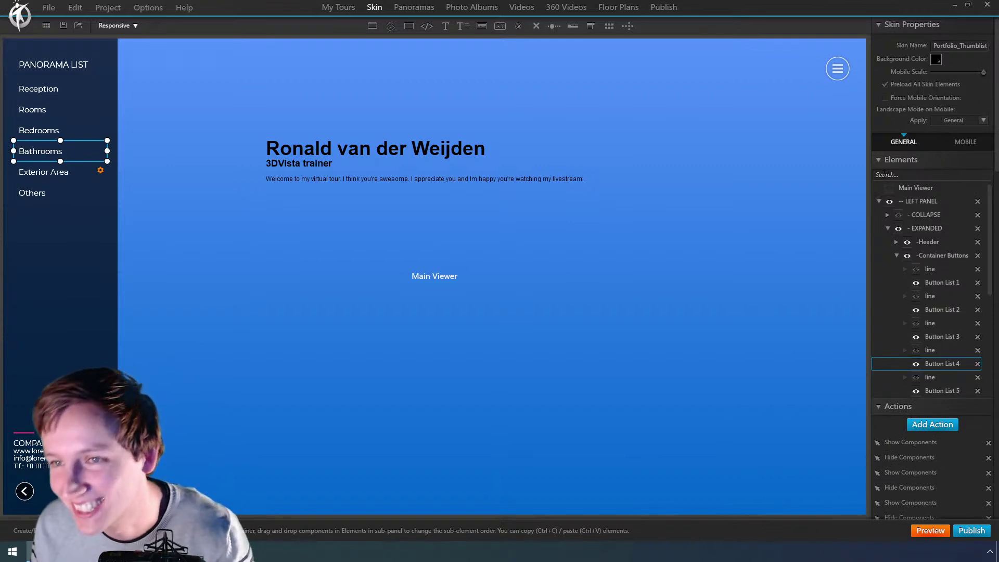
{"action": "scroll", "coordinate": [963, 183], "scroll_direction": "down", "scroll_amount": 6}
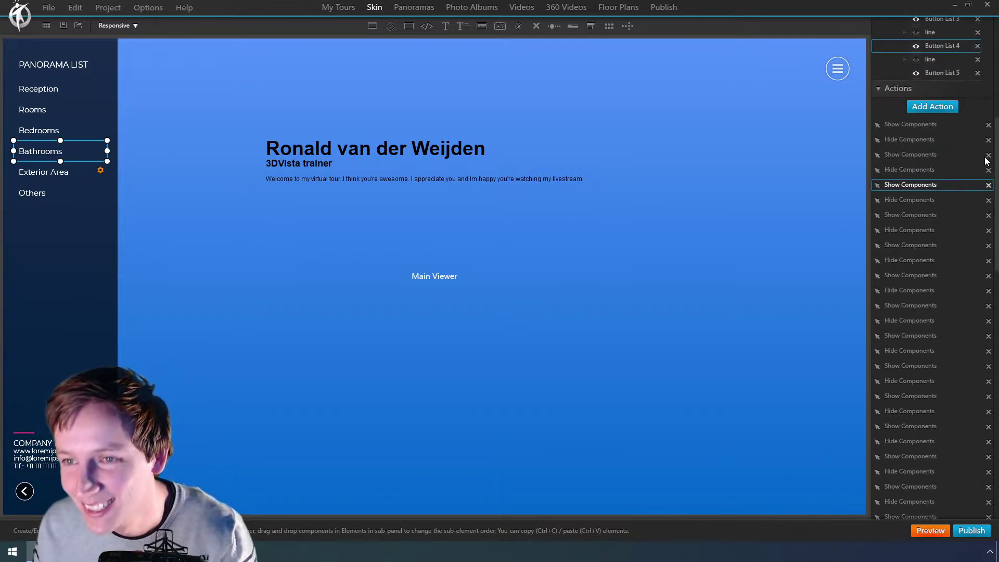
{"action": "left_click", "coordinate": [988, 125]}
{"action": "left_click", "coordinate": [989, 126]}
{"action": "left_click", "coordinate": [988, 126]}
{"action": "left_click", "coordinate": [989, 126]}
{"action": "left_click", "coordinate": [989, 126]}
{"action": "left_click", "coordinate": [989, 126]}
{"action": "left_click", "coordinate": [988, 126]}
{"action": "left_click", "coordinate": [989, 126]}
{"action": "left_click", "coordinate": [988, 126]}
{"action": "left_click", "coordinate": [988, 126]}
{"action": "left_click", "coordinate": [989, 126]}
{"action": "left_click", "coordinate": [989, 126]}
{"action": "left_click", "coordinate": [989, 126]}
{"action": "left_click", "coordinate": [989, 126]}
{"action": "left_click", "coordinate": [988, 126]}
{"action": "left_click", "coordinate": [989, 125]}
{"action": "left_click", "coordinate": [989, 125]}
{"action": "left_click", "coordinate": [989, 126]}
{"action": "left_click", "coordinate": [989, 125]}
{"action": "left_click", "coordinate": [989, 126]}
{"action": "left_click", "coordinate": [988, 125]}
{"action": "left_click", "coordinate": [989, 126]}
{"action": "left_click", "coordinate": [989, 125]}
{"action": "left_click", "coordinate": [989, 125]}
{"action": "left_click", "coordinate": [988, 125]}
{"action": "left_click", "coordinate": [988, 126]}
{"action": "left_click", "coordinate": [989, 126]}
{"action": "left_click", "coordinate": [989, 125]}
{"action": "left_click", "coordinate": [989, 126]}
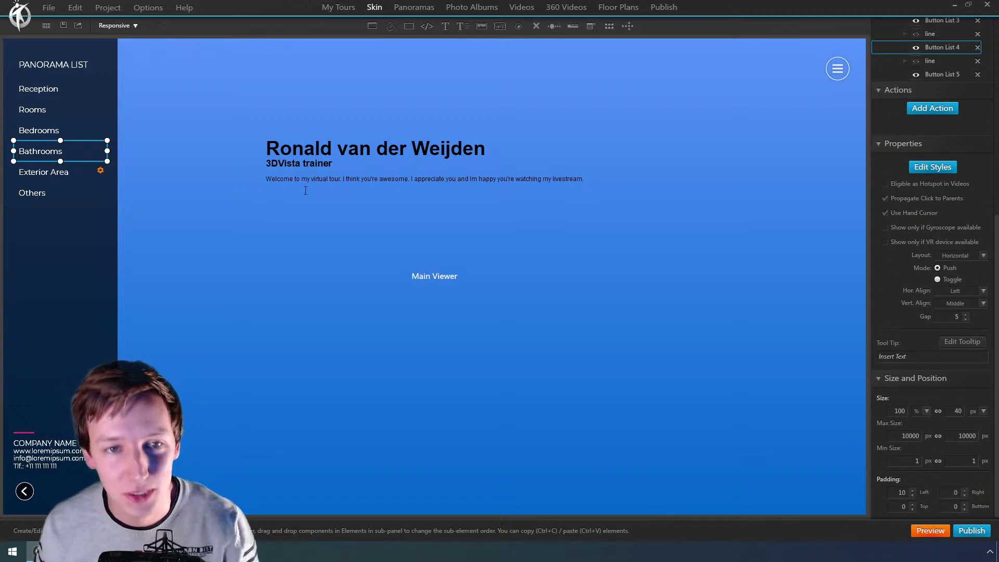
Step: Set the tour's Text to Speech pitch to its minimum in the publish settings and preview the spoken text
{"action": "left_click", "coordinate": [663, 7]}
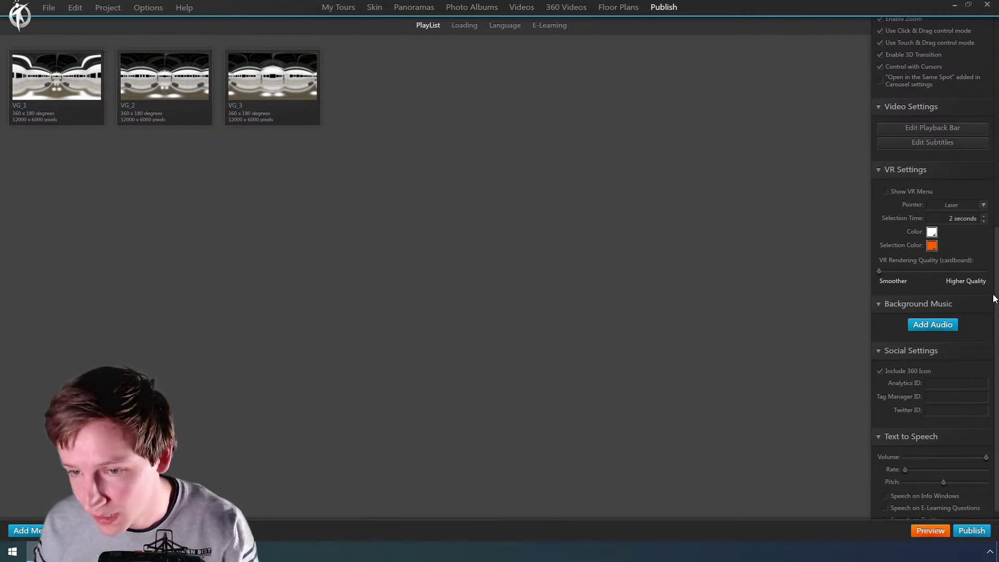
{"action": "left_click_drag", "start_coordinate": [997, 285], "coordinate": [997, 363]}
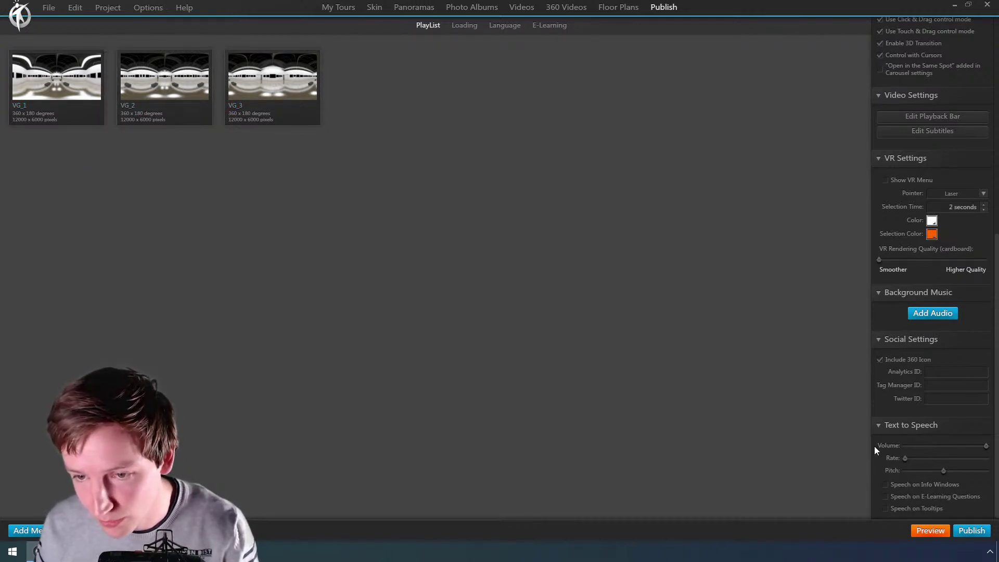
{"action": "left_click_drag", "start_coordinate": [944, 473], "coordinate": [900, 481]}
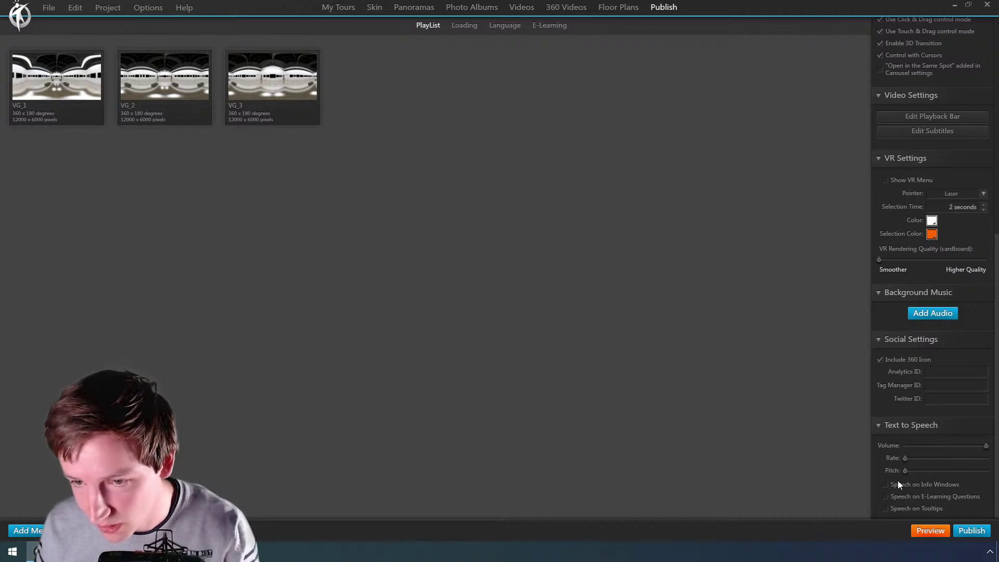
{"action": "left_click", "coordinate": [928, 530]}
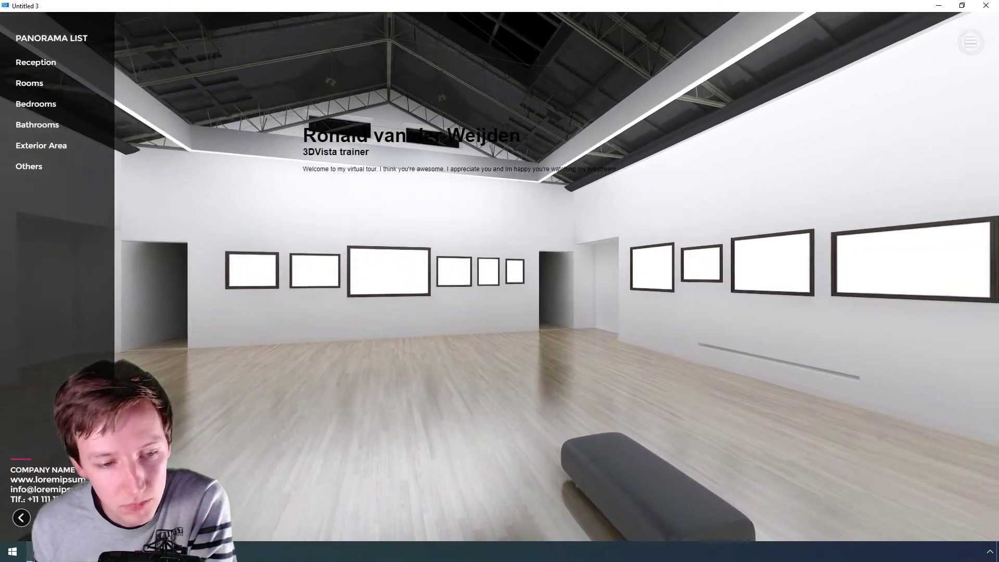
{"action": "left_click", "coordinate": [45, 552]}
Step: Raise the Text to Speech pitch to its maximum and preview the spoken text in the tour
{"action": "left_click_drag", "start_coordinate": [907, 471], "coordinate": [982, 472]}
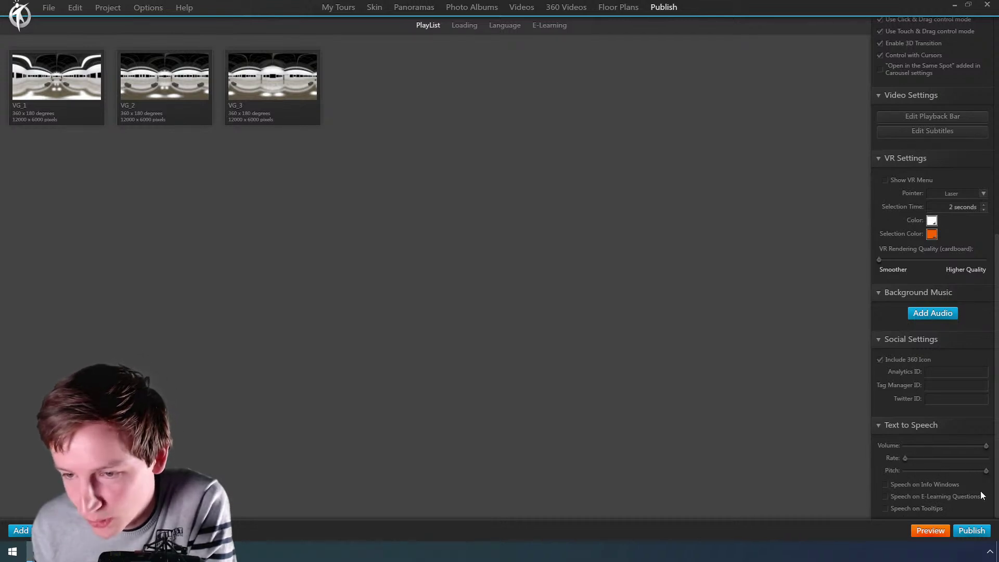
{"action": "left_click", "coordinate": [930, 530]}
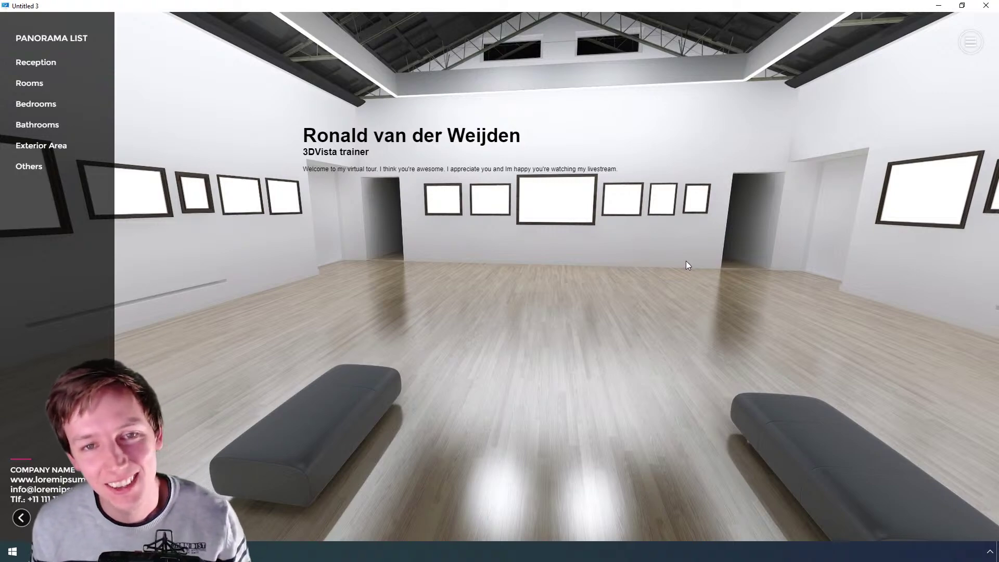
{"action": "key", "text": "alt+F4"}
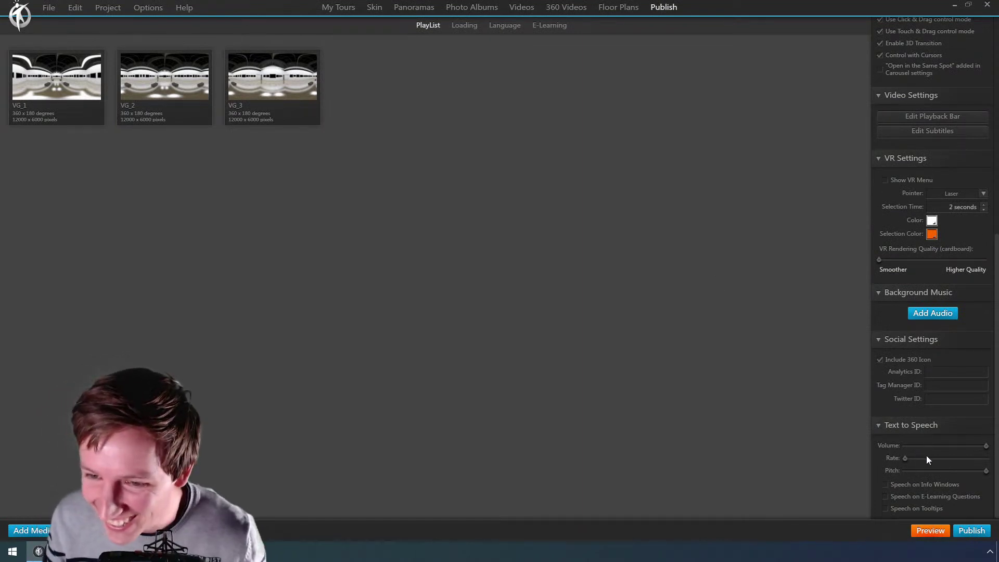
Step: Raise the Text to Speech rate to about the middle of its range and preview the tour
{"action": "left_click_drag", "start_coordinate": [907, 462], "coordinate": [949, 461]}
{"action": "left_click", "coordinate": [934, 535]}
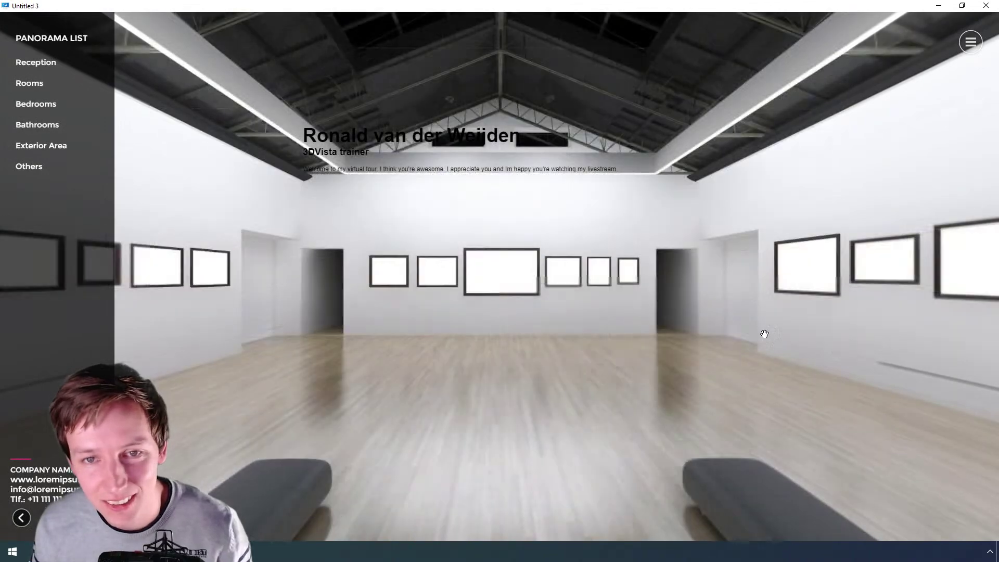
{"action": "left_click_drag", "start_coordinate": [764, 334], "coordinate": [759, 285]}
{"action": "left_click", "coordinate": [986, 5]}
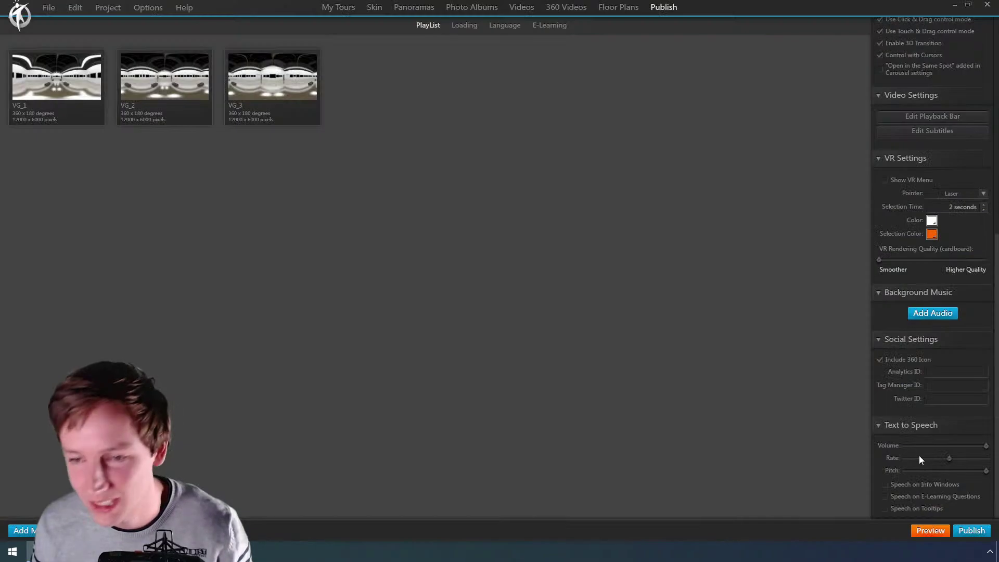
Step: Lower the Text to Speech rate to about a quarter of its range and preview the spoken text
{"action": "left_click_drag", "start_coordinate": [950, 458], "coordinate": [929, 462]}
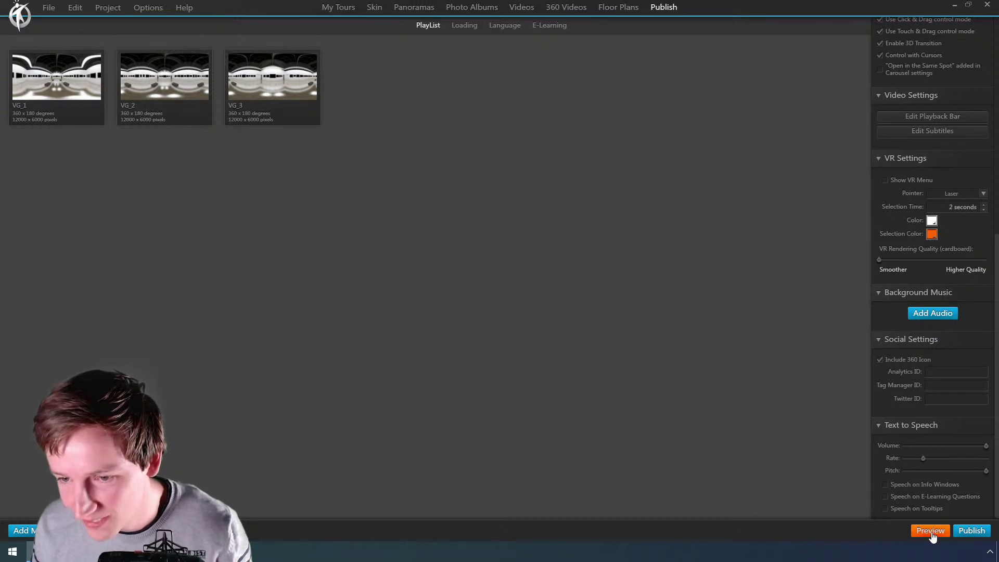
{"action": "left_click", "coordinate": [931, 531]}
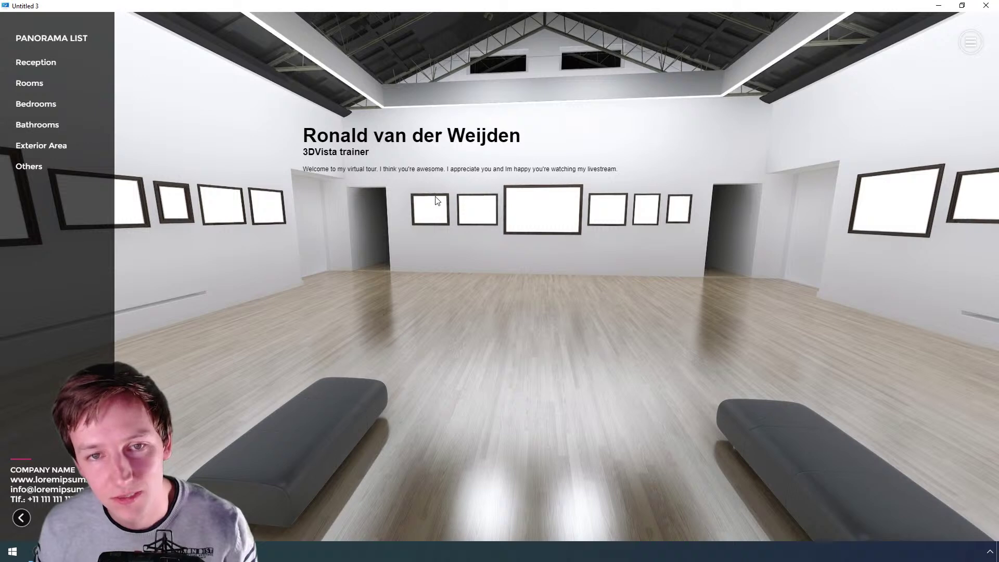
{"action": "key", "text": "alt+Tab"}
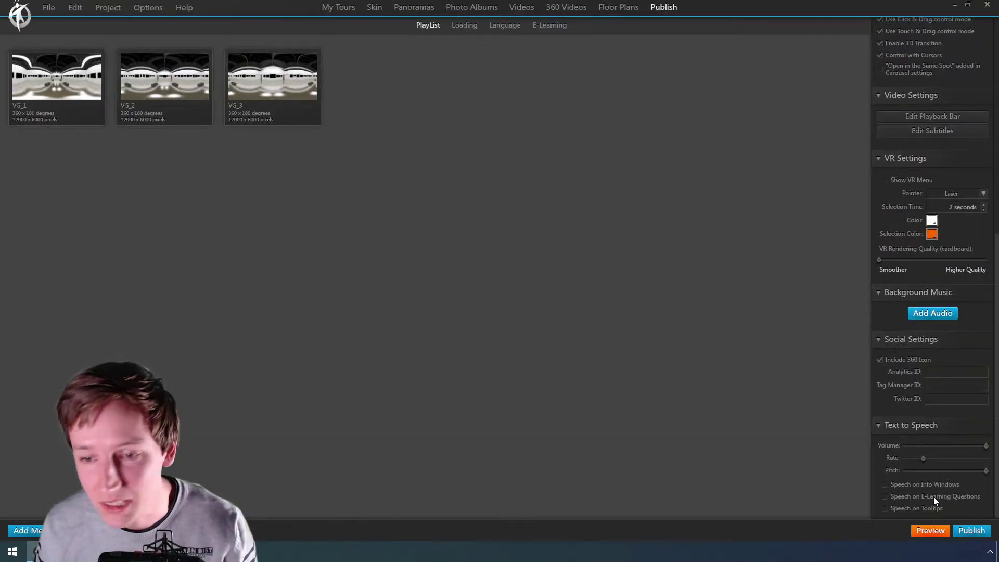
Step: Switch the skin text block's Text to Speech action to Text and respell the trainer's surname phonetically with a y
{"action": "left_click", "coordinate": [373, 10]}
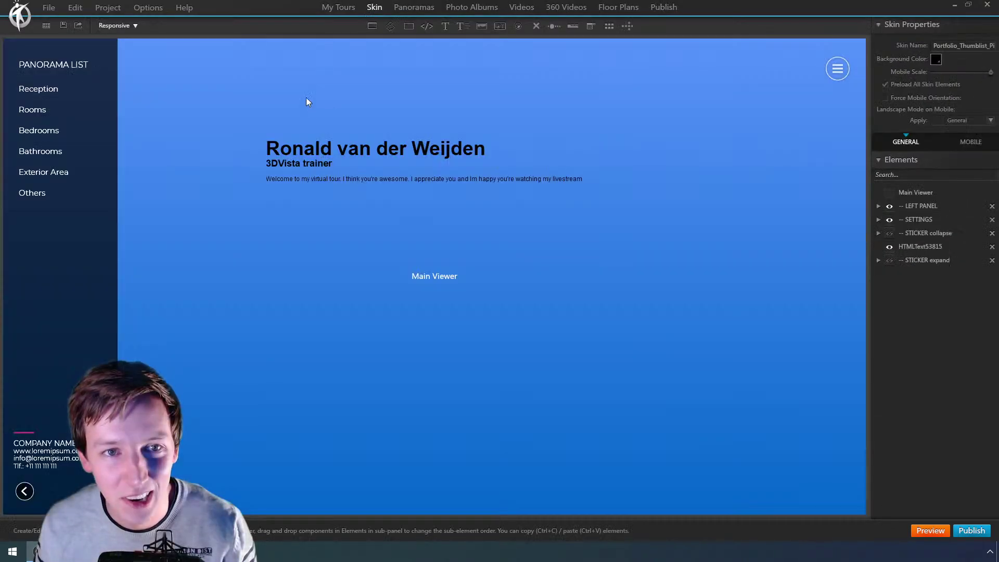
{"action": "left_click", "coordinate": [317, 133]}
{"action": "key", "text": "alt+Tab"}
{"action": "left_click", "coordinate": [987, 6]}
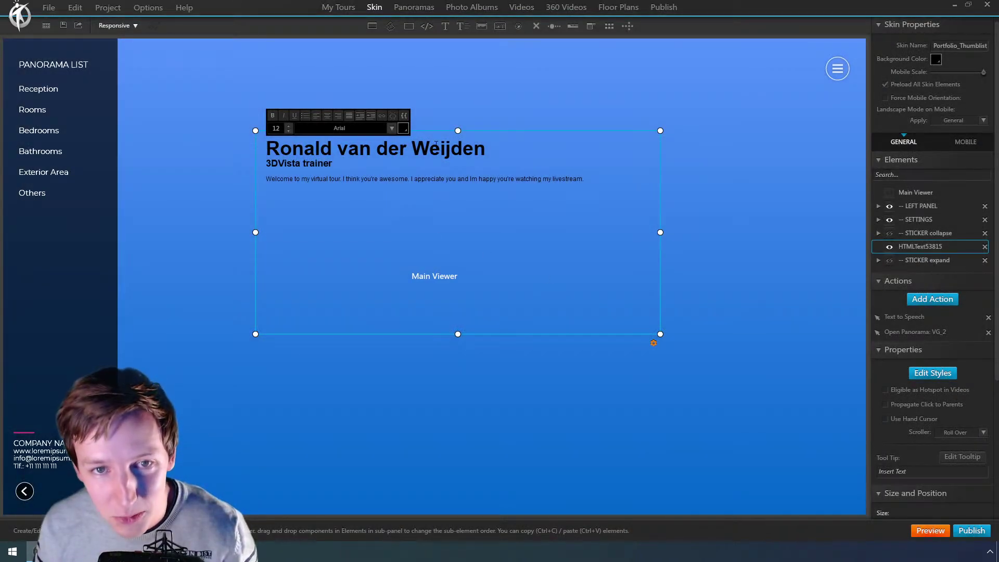
{"action": "left_click", "coordinate": [440, 150]}
{"action": "key", "text": "ctrl+a"}
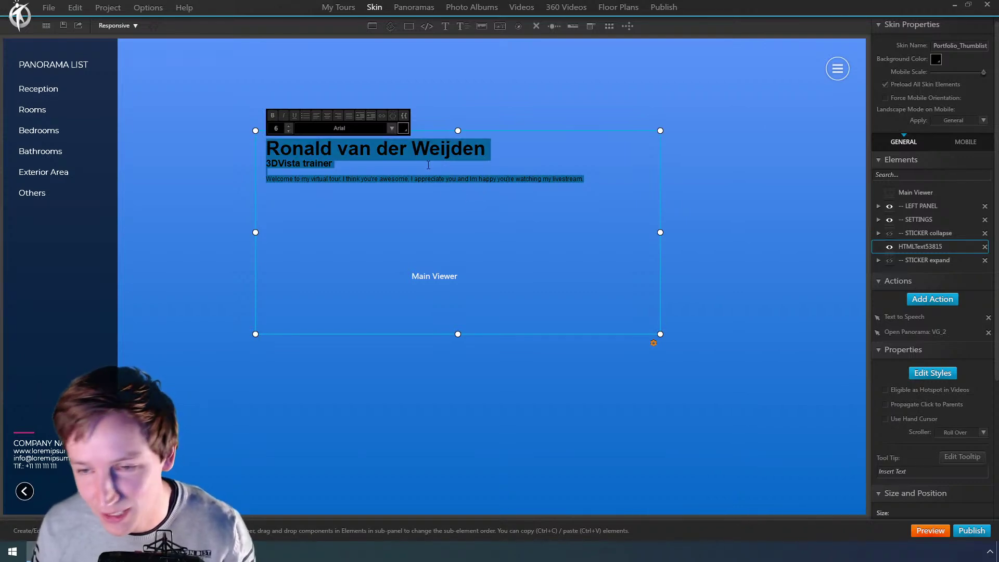
{"action": "double_click", "coordinate": [905, 317]}
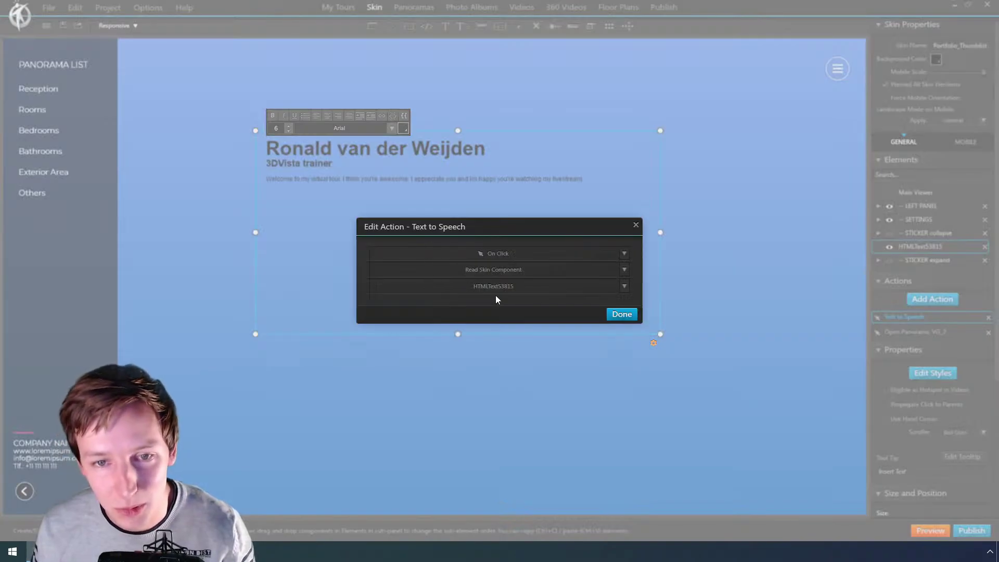
{"action": "left_click", "coordinate": [500, 287]}
{"action": "left_click", "coordinate": [491, 267]}
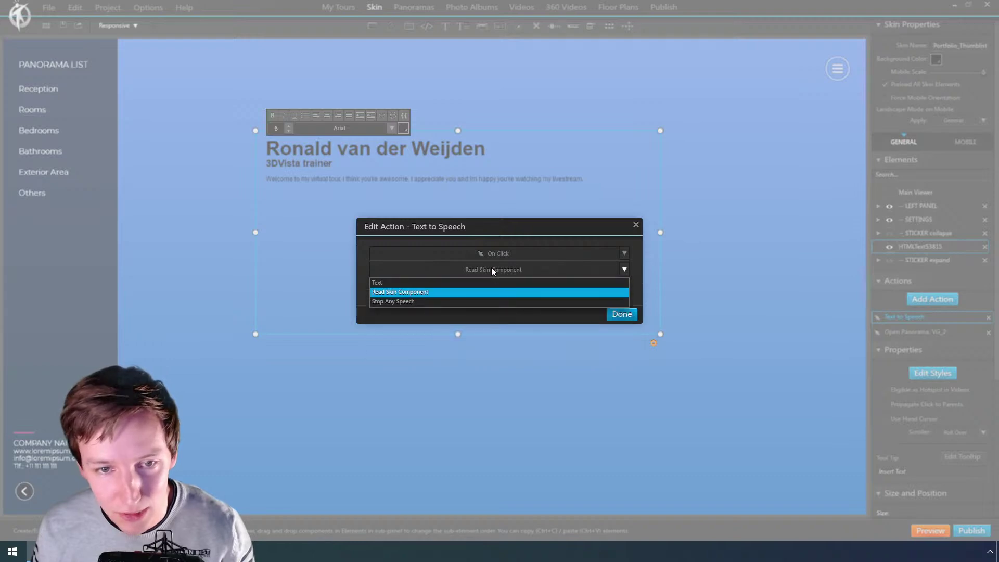
{"action": "left_click", "coordinate": [390, 283]}
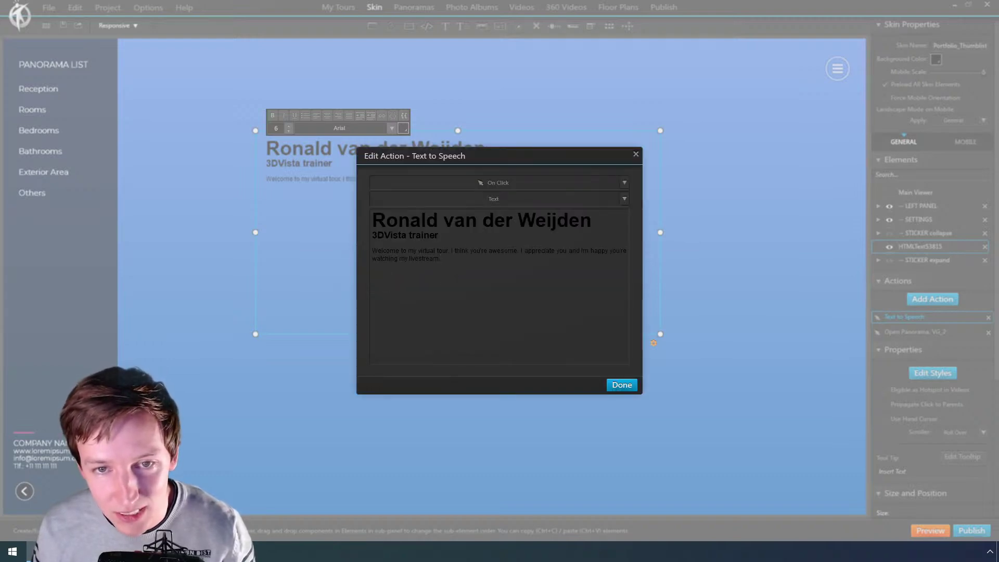
{"action": "left_click_drag", "start_coordinate": [535, 221], "coordinate": [552, 222]}
{"action": "type", "text": "y"}
{"action": "left_click", "coordinate": [623, 387]}
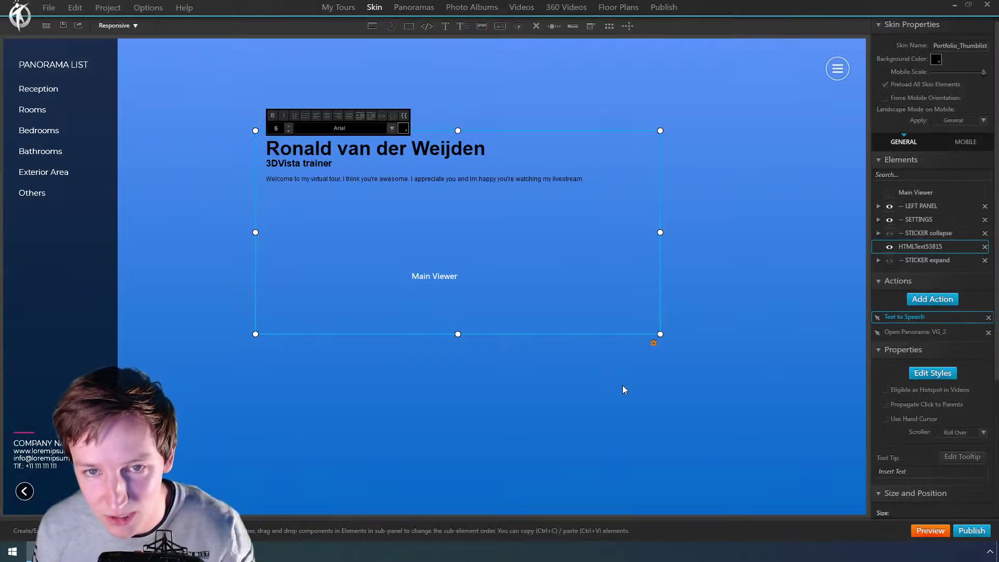
Step: Preview the tour to hear the respelled name, look around the panorama and close the preview
{"action": "left_click", "coordinate": [931, 529]}
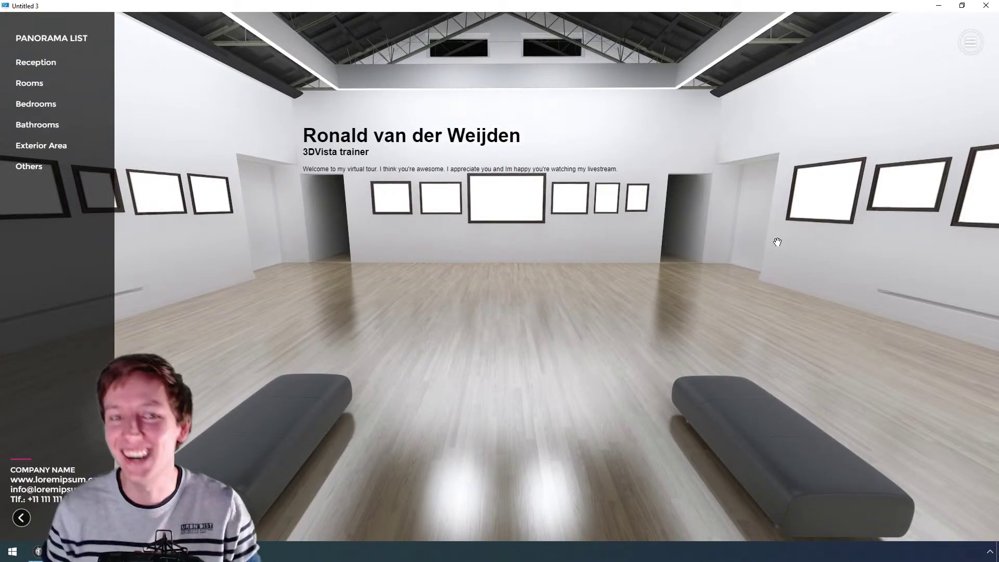
{"action": "left_click_drag", "start_coordinate": [770, 258], "coordinate": [800, 228]}
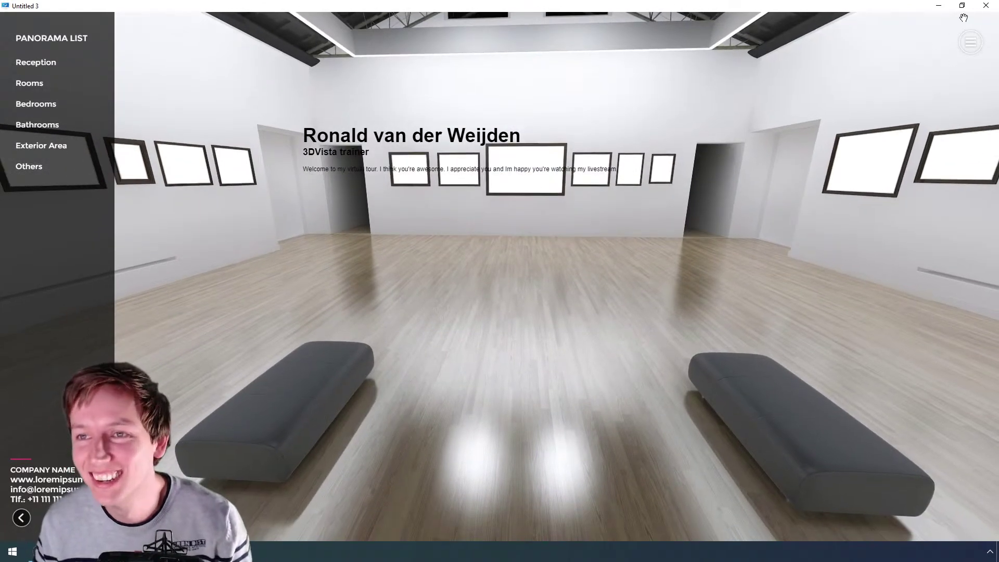
{"action": "left_click", "coordinate": [986, 5]}
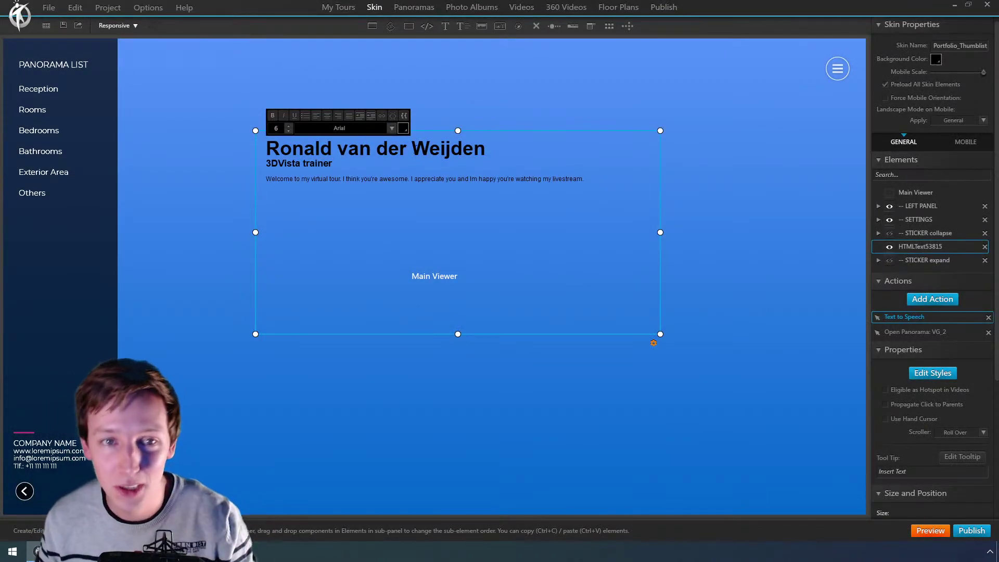
Step: Examine the modes of the text block's Text to Speech action, including Stop Any Speech, and leave the action editor
{"action": "left_click", "coordinate": [910, 318]}
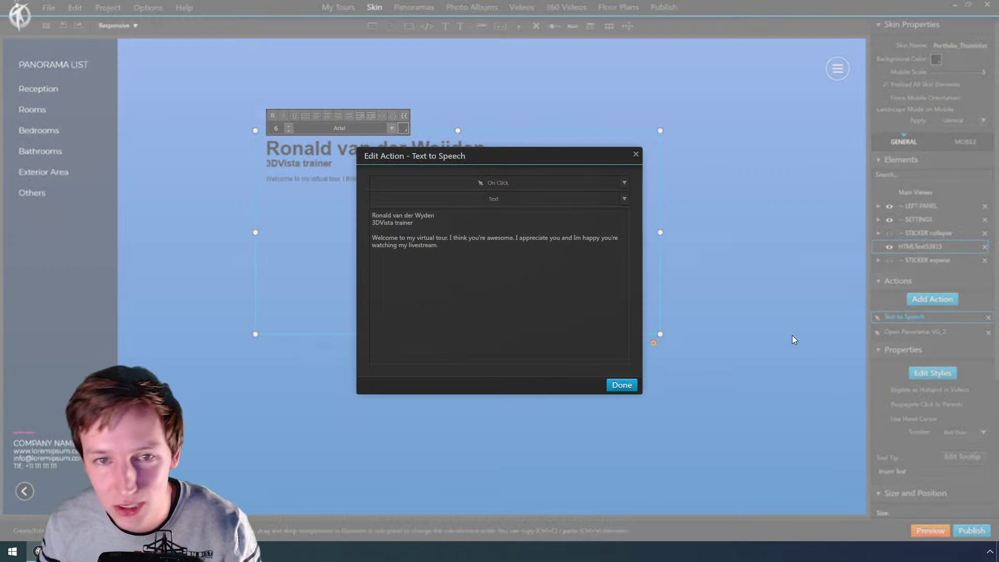
{"action": "left_click", "coordinate": [527, 199]}
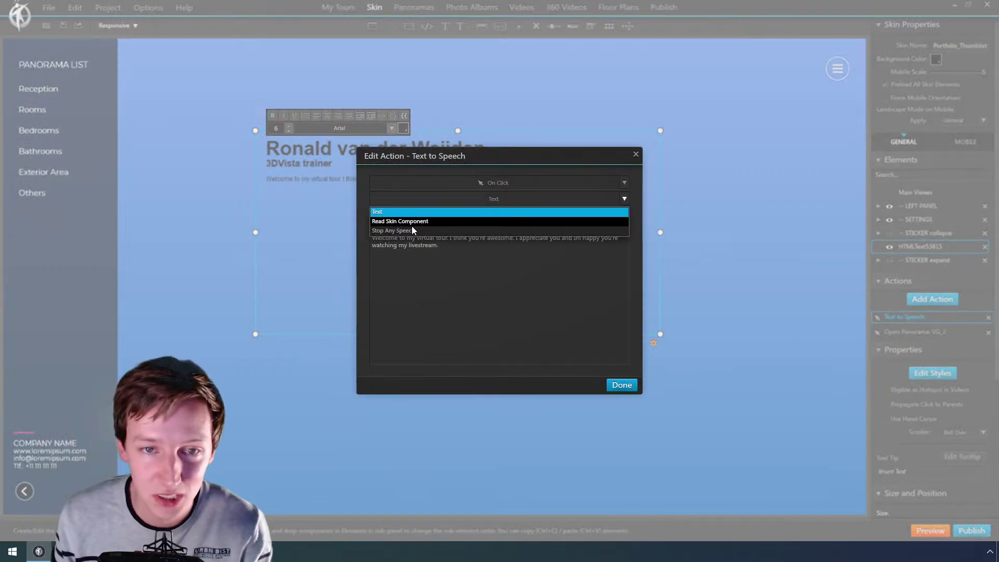
{"action": "left_click", "coordinate": [442, 286]}
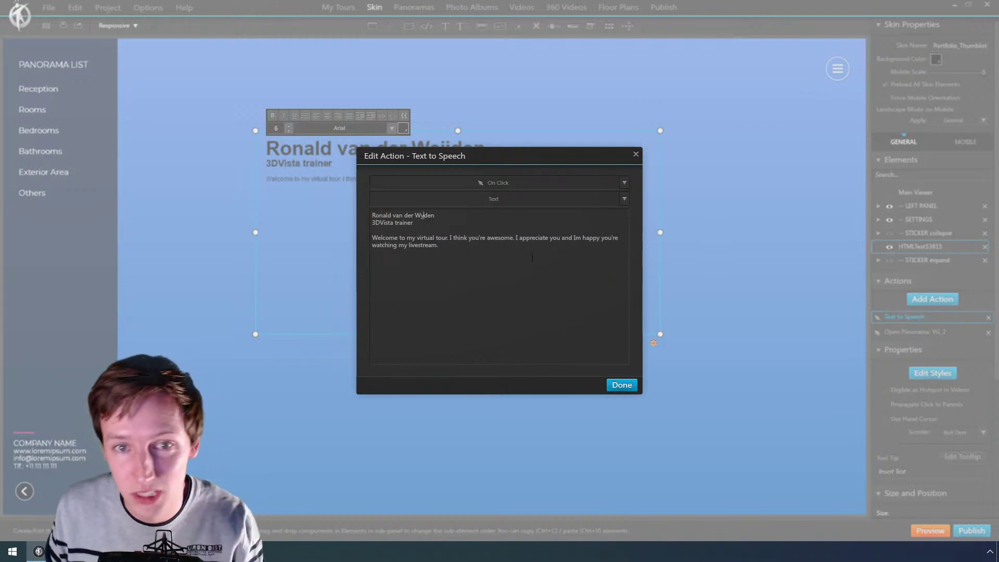
{"action": "left_click", "coordinate": [504, 204]}
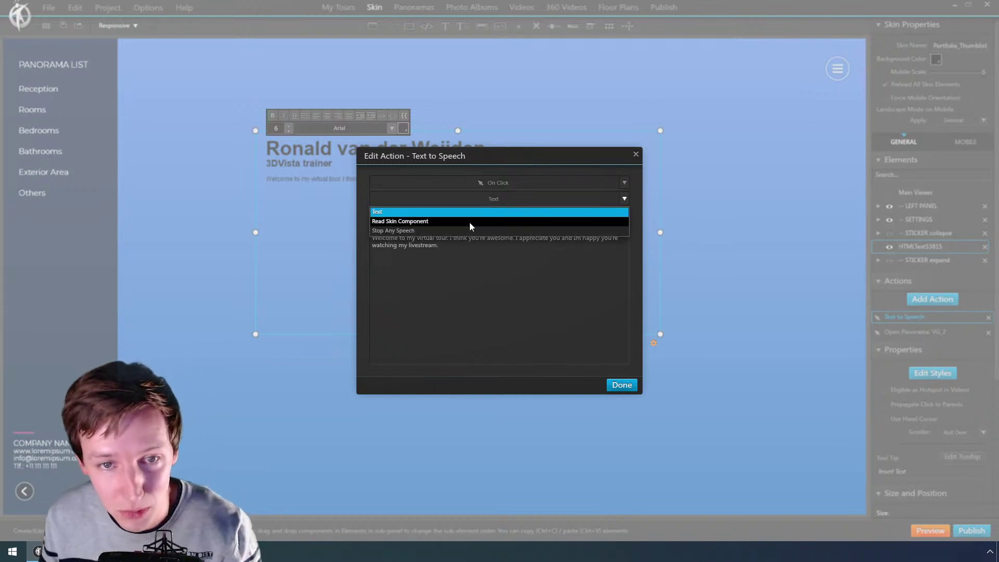
{"action": "left_click", "coordinate": [420, 233]}
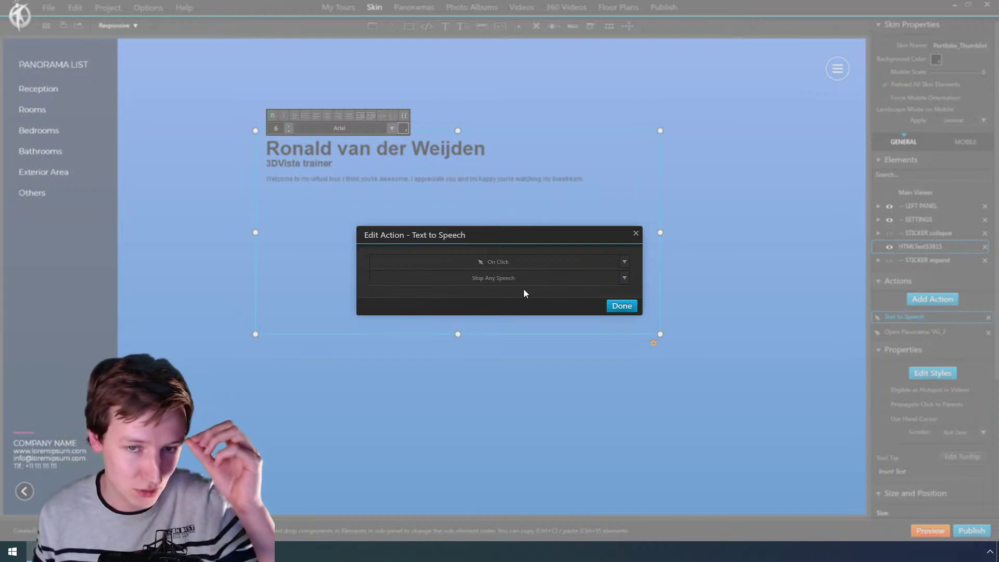
{"action": "left_click", "coordinate": [636, 234]}
Step: Enable Speech on Info Windows in the tour's Text to Speech publish settings
{"action": "left_click", "coordinate": [678, 7]}
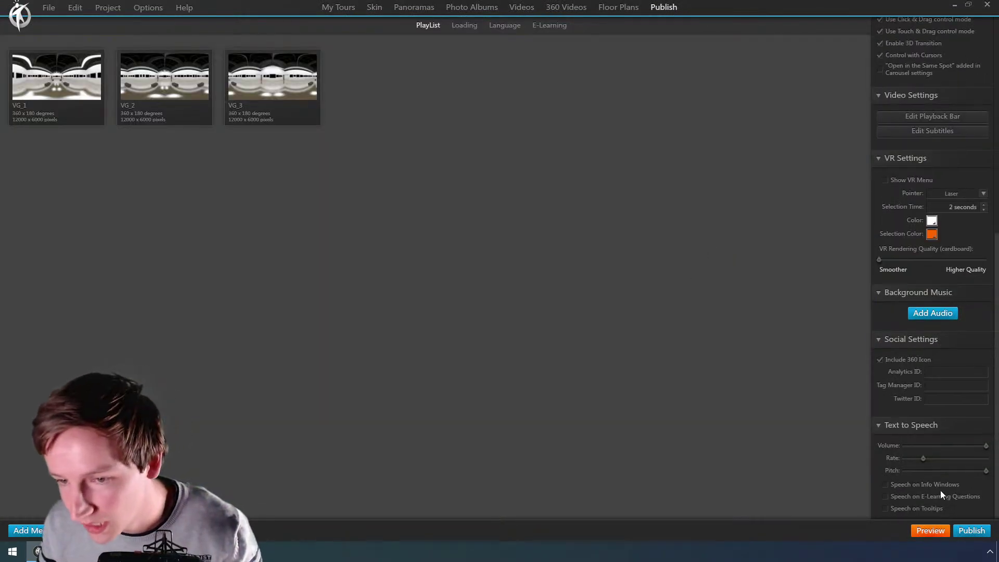
{"action": "left_click", "coordinate": [929, 485]}
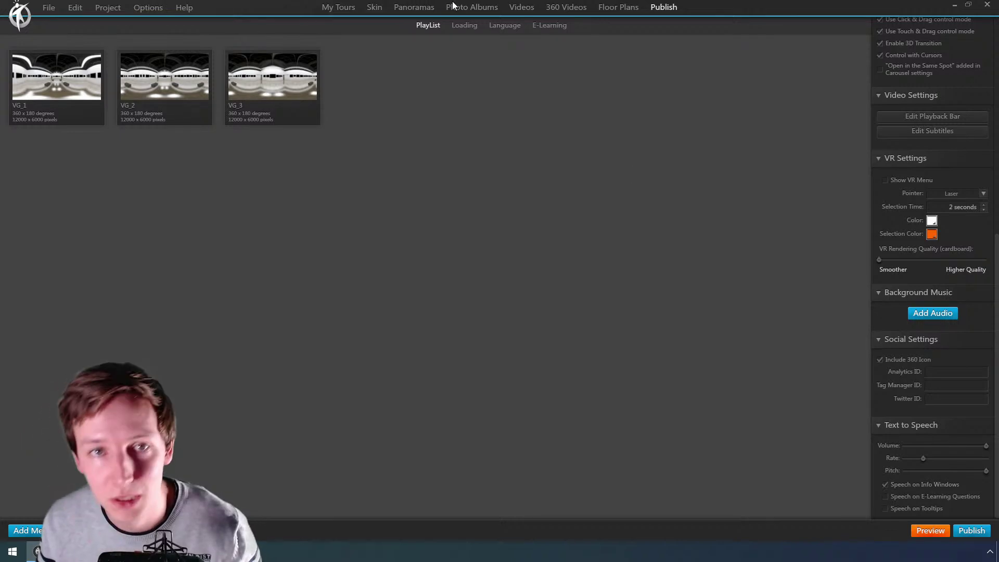
{"action": "left_click", "coordinate": [409, 11]}
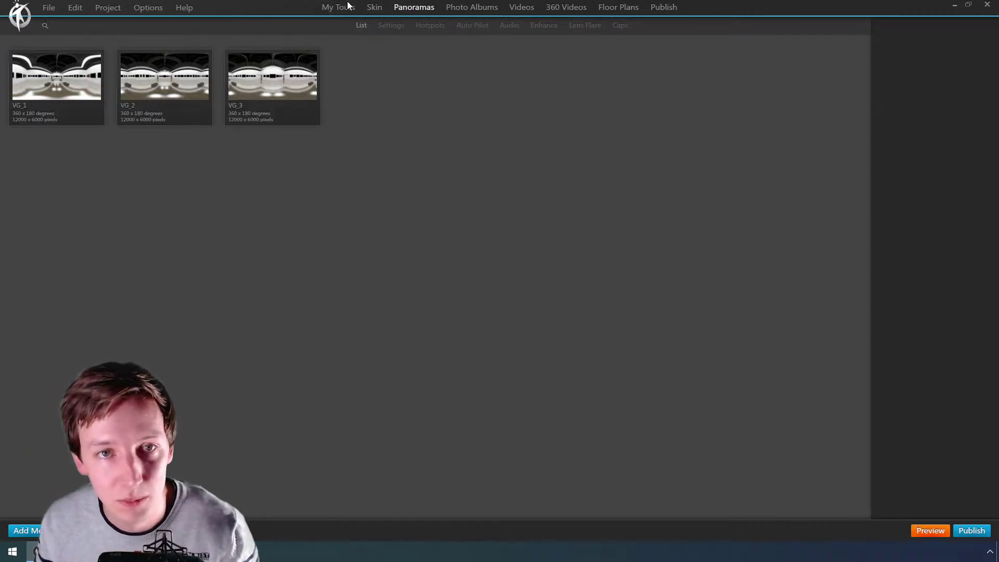
Step: Delete the text block with the trainer's name and welcome message from the skin
{"action": "left_click", "coordinate": [375, 7]}
{"action": "left_click", "coordinate": [428, 204]}
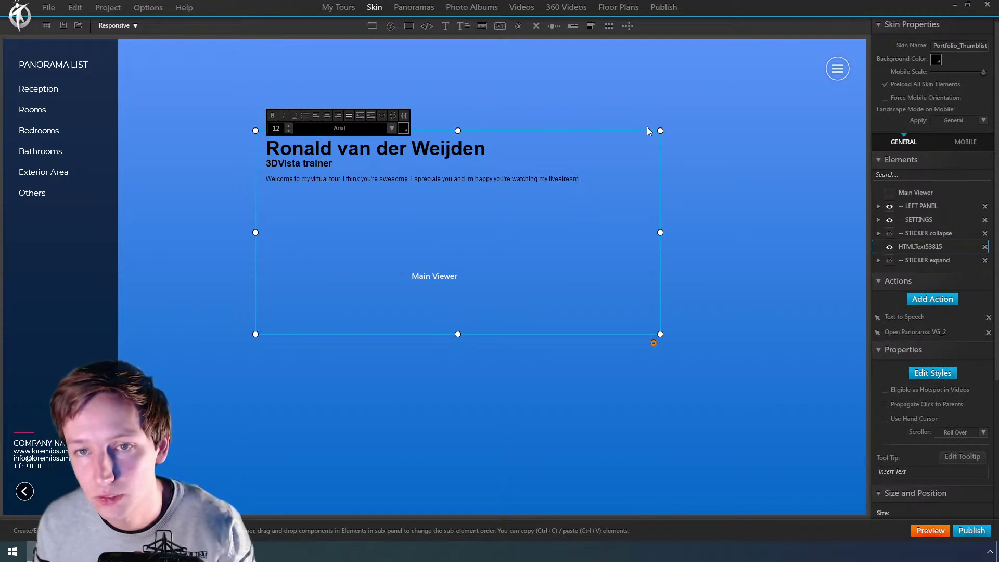
{"action": "key", "text": "Delete"}
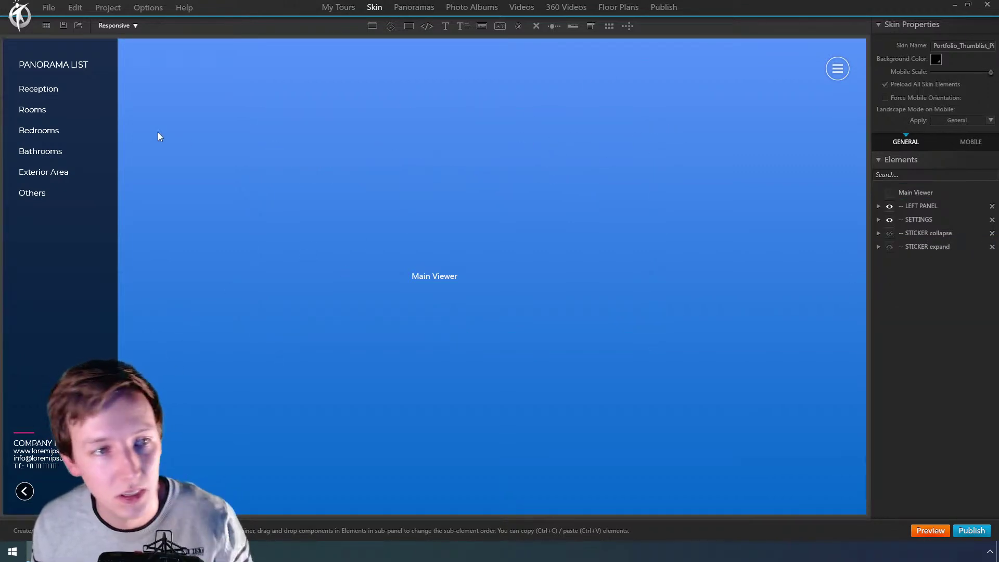
Step: Remove the Hide Components, Show Components and Text to Speech actions from the Reception button
{"action": "left_click", "coordinate": [52, 94]}
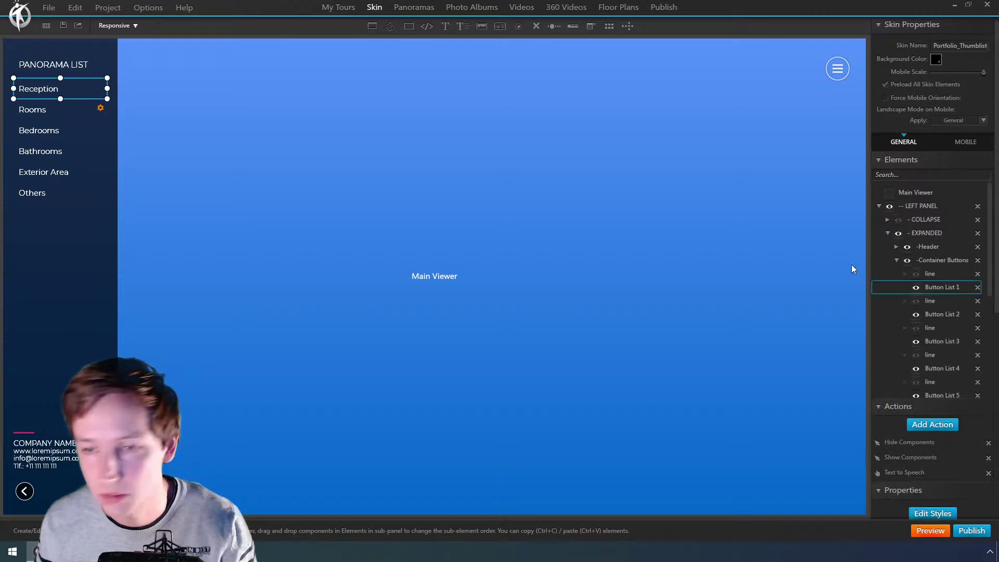
{"action": "left_click", "coordinate": [989, 443]}
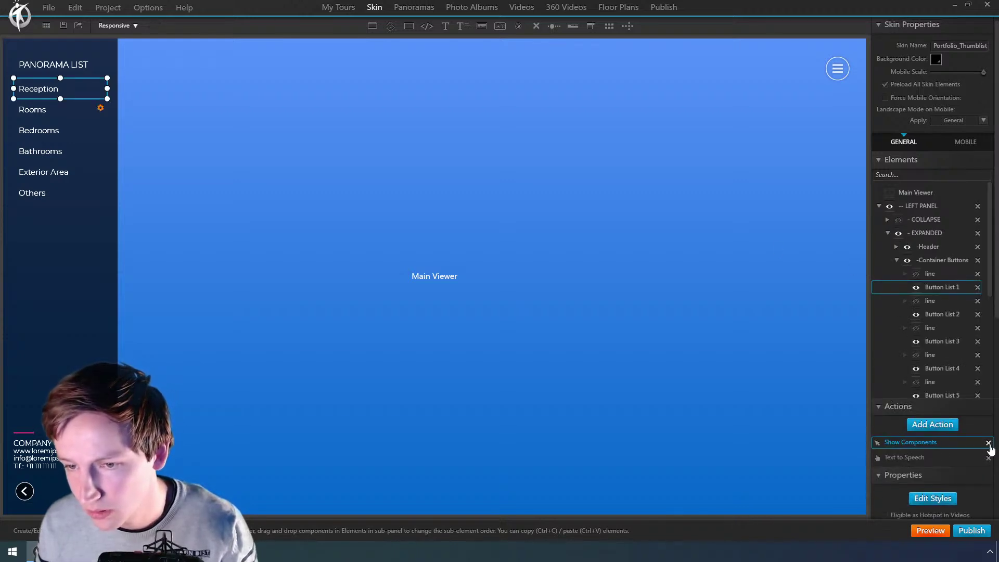
{"action": "left_click", "coordinate": [989, 442]}
Step: Add an Open Info Window action to the Reception button with the body text "Hey there!"
{"action": "left_click", "coordinate": [932, 425]}
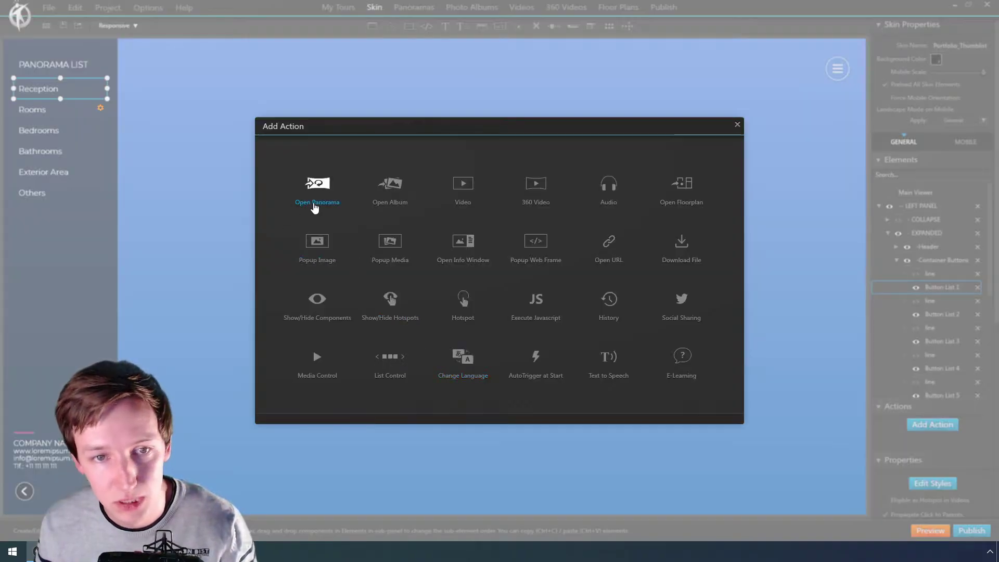
{"action": "left_click", "coordinate": [463, 241]}
{"action": "left_click", "coordinate": [489, 231]}
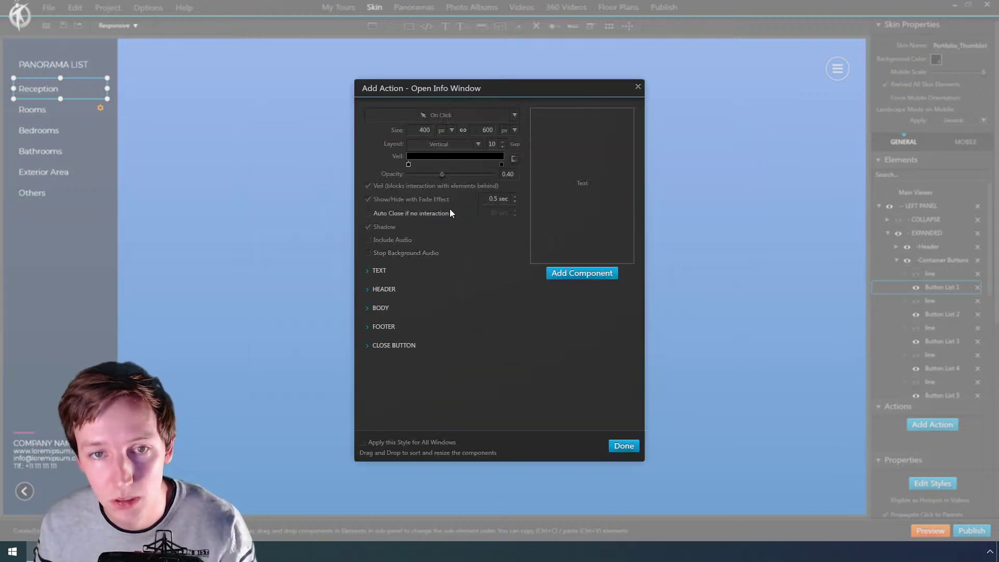
{"action": "left_click", "coordinate": [378, 271]}
{"action": "left_click", "coordinate": [410, 343]}
{"action": "type", "text": "Hey there!"}
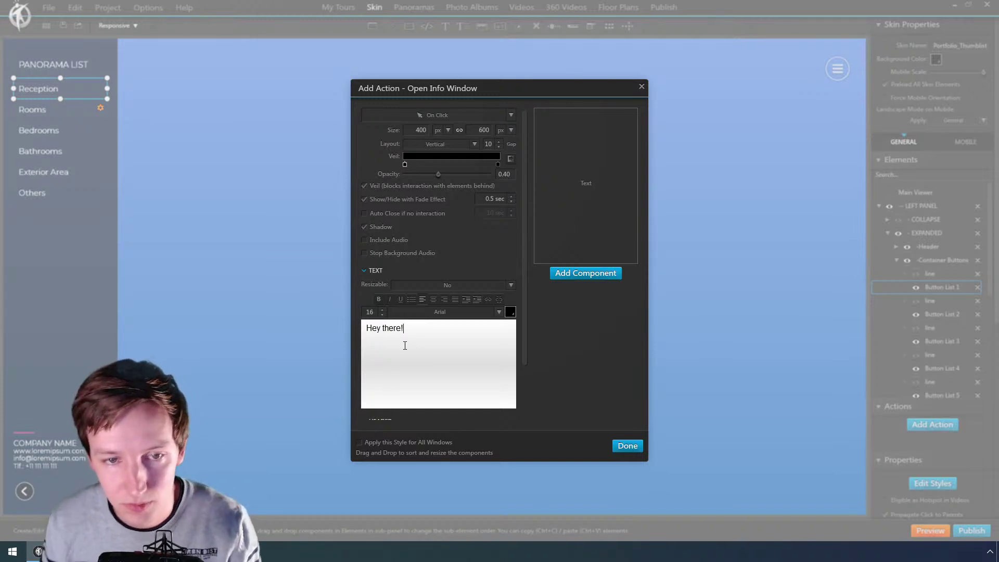
Step: Give the info window's header the title "This is cool"
{"action": "scroll", "coordinate": [423, 296], "scroll_direction": "down", "scroll_amount": 3}
{"action": "left_click", "coordinate": [383, 410]}
{"action": "scroll", "coordinate": [411, 367], "scroll_direction": "down", "scroll_amount": 5}
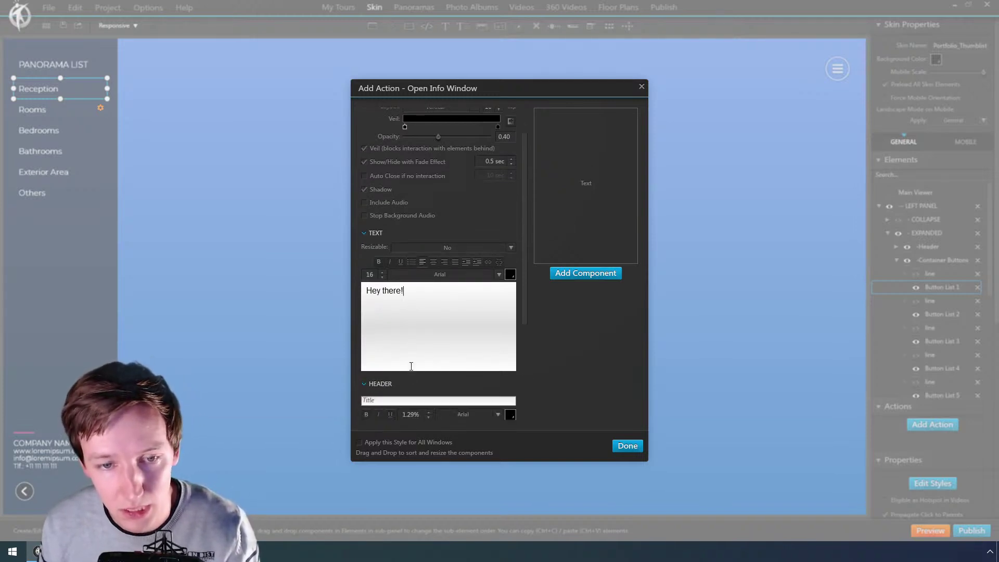
{"action": "scroll", "coordinate": [412, 366], "scroll_direction": "down", "scroll_amount": 1}
{"action": "left_click", "coordinate": [390, 380]}
{"action": "type", "text": "This is cool"}
{"action": "key", "text": "Tab"}
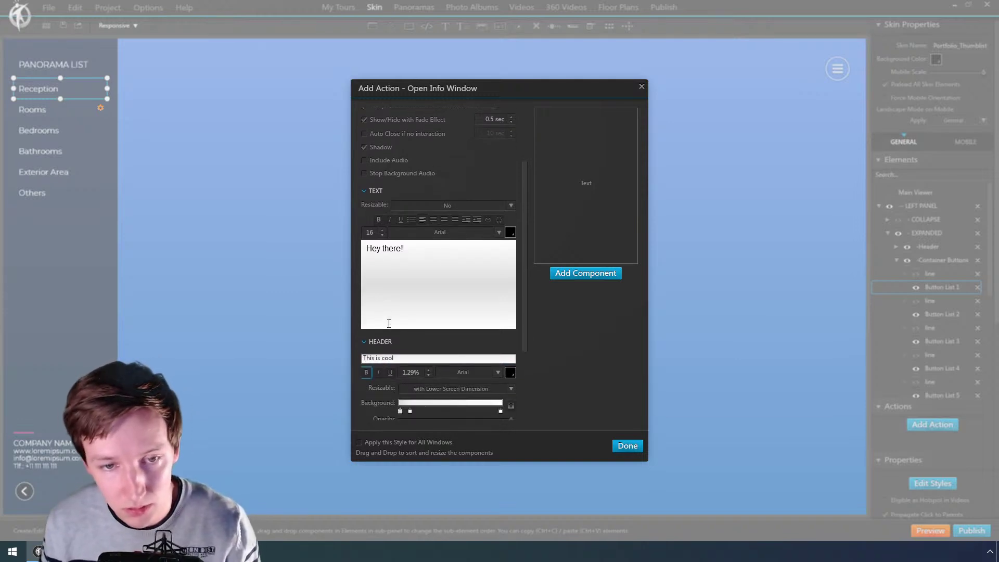
Step: Examine the header, body, footer and close button style settings of the info window
{"action": "scroll", "coordinate": [388, 324], "scroll_direction": "down", "scroll_amount": 5}
{"action": "left_click", "coordinate": [393, 376]}
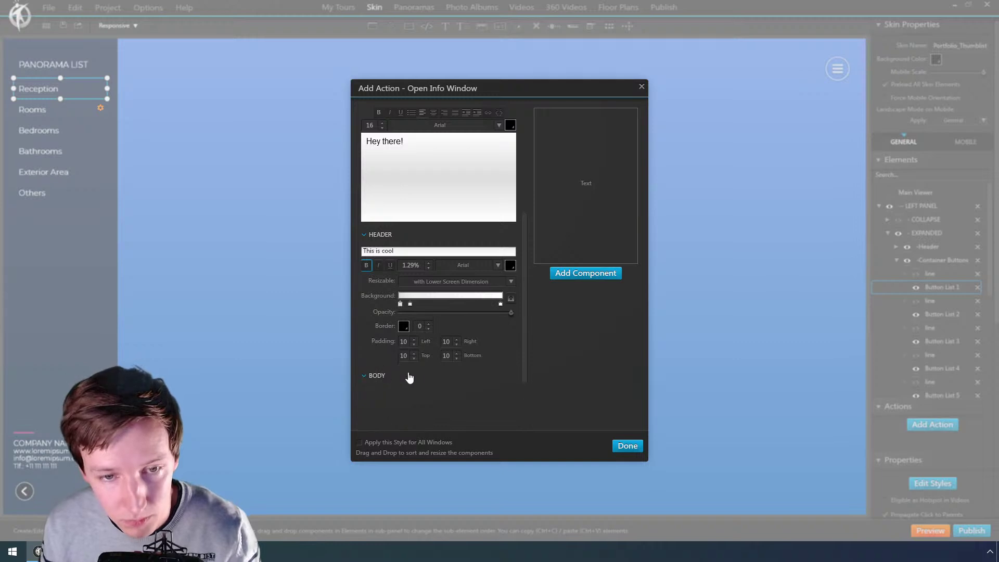
{"action": "scroll", "coordinate": [396, 379], "scroll_direction": "down", "scroll_amount": 3}
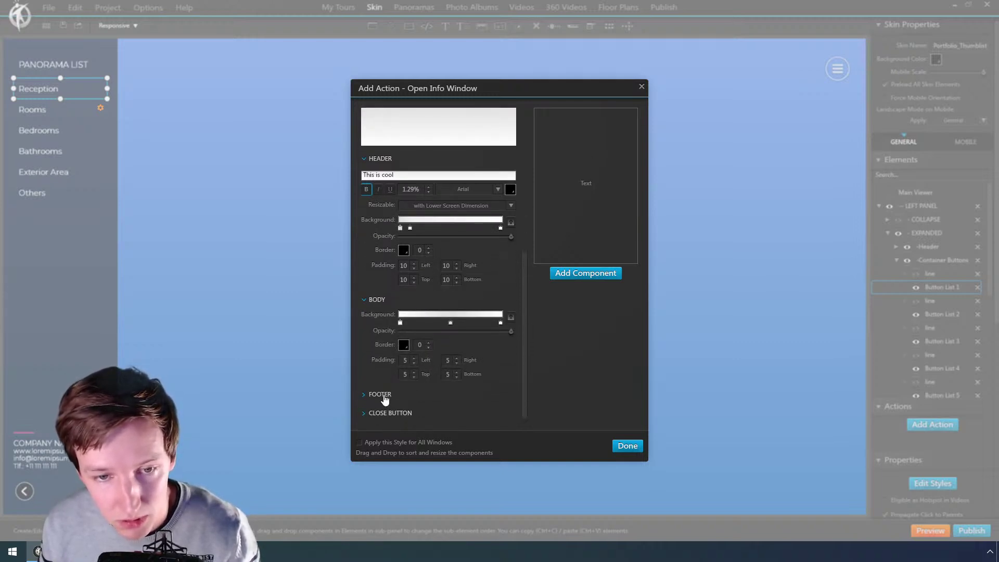
{"action": "left_click", "coordinate": [380, 395]}
{"action": "scroll", "coordinate": [417, 396], "scroll_direction": "down", "scroll_amount": 2}
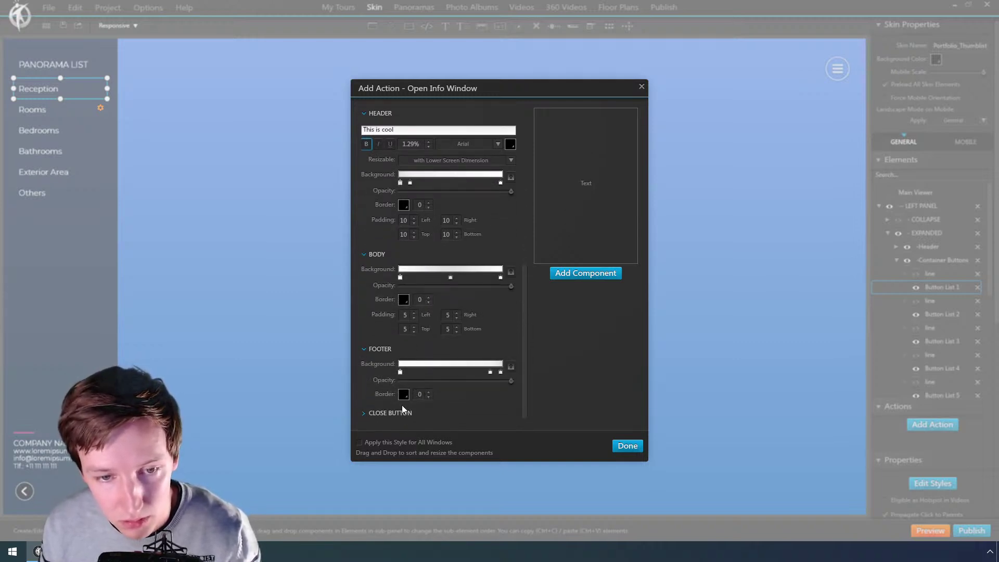
{"action": "left_click", "coordinate": [453, 420]}
{"action": "scroll", "coordinate": [443, 406], "scroll_direction": "down", "scroll_amount": 5}
{"action": "scroll", "coordinate": [441, 396], "scroll_direction": "up", "scroll_amount": 15}
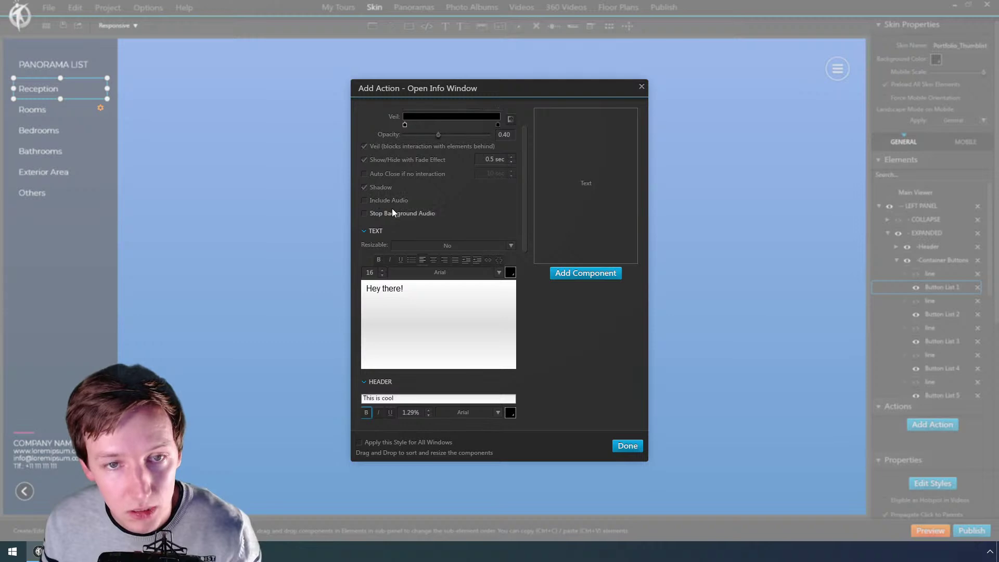
{"action": "left_click", "coordinate": [585, 275]}
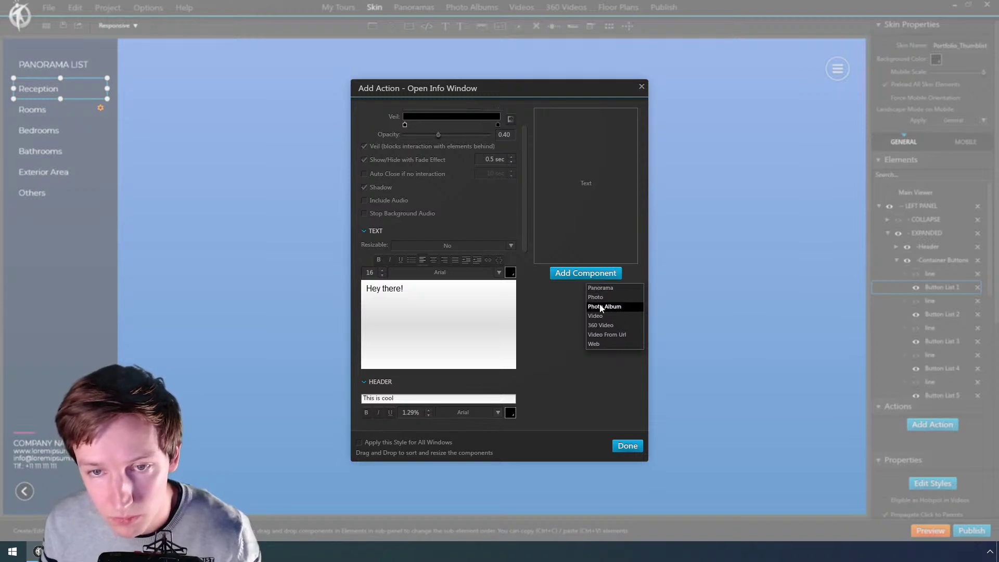
{"action": "left_click", "coordinate": [609, 344]}
{"action": "left_click", "coordinate": [488, 238]}
{"action": "type", "text": "https://www.360creators.com"}
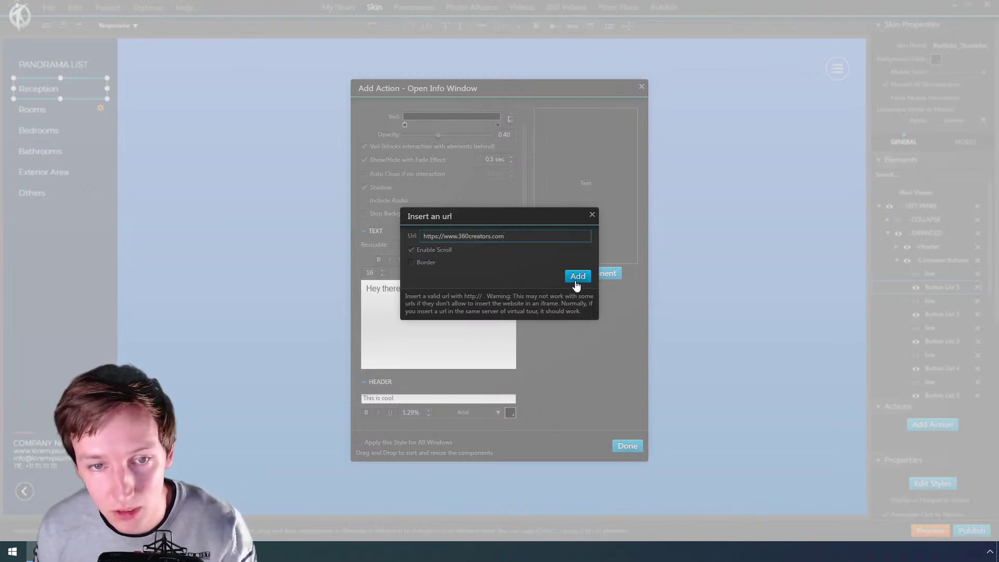
{"action": "left_click", "coordinate": [577, 276]}
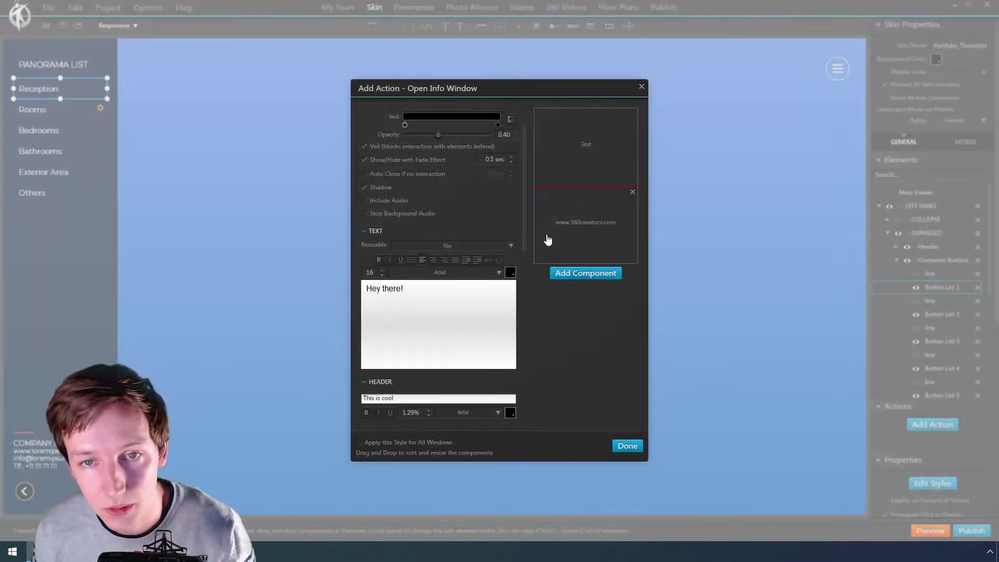
Step: Check the info window action's trigger options, keep On Click and save the action
{"action": "scroll", "coordinate": [468, 197], "scroll_direction": "up", "scroll_amount": 1}
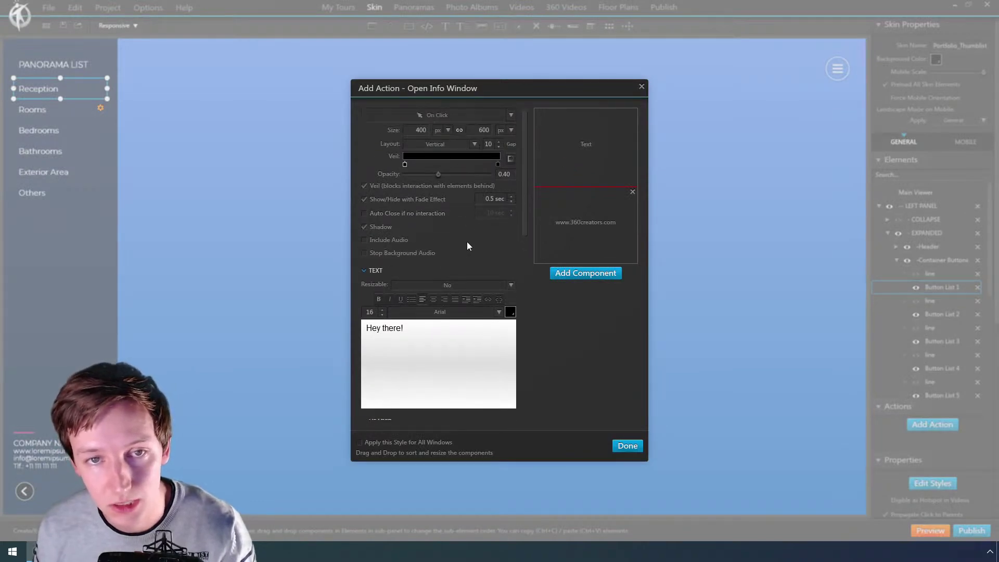
{"action": "left_click", "coordinate": [430, 116]}
{"action": "left_click", "coordinate": [430, 115]}
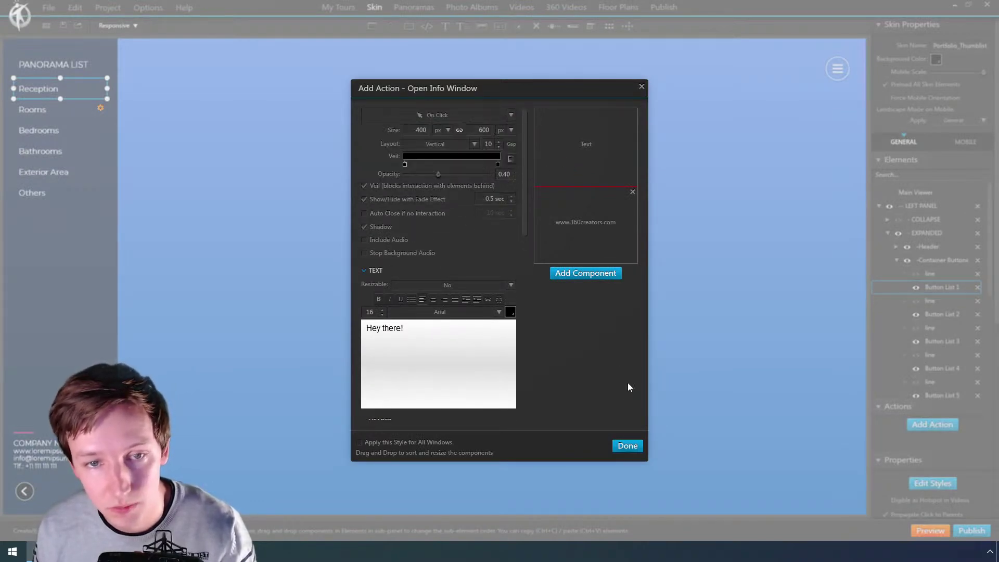
{"action": "left_click", "coordinate": [627, 446]}
Step: Preview the tour, open the Reception info window, scroll through its embedded web page and close it
{"action": "left_click", "coordinate": [932, 532]}
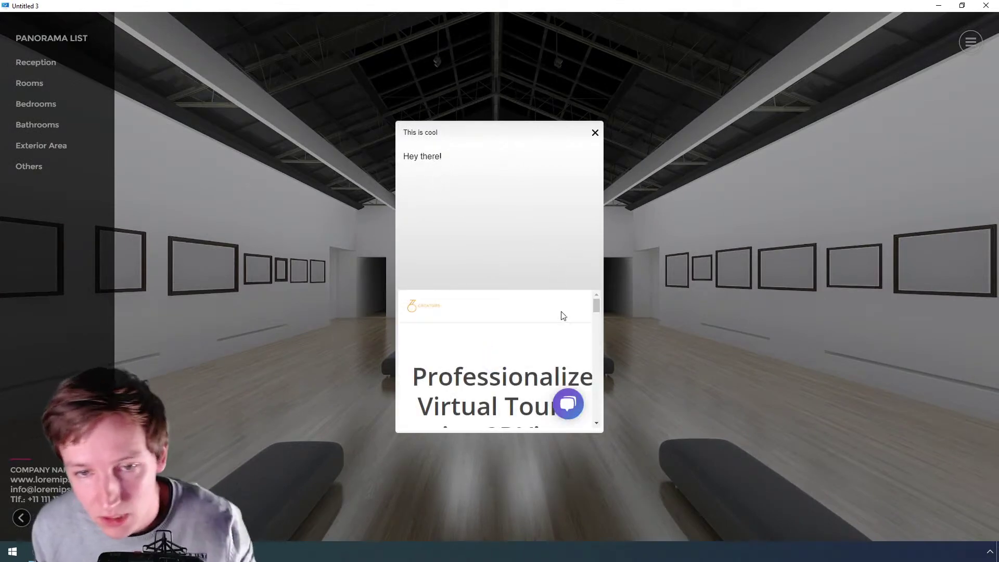
{"action": "scroll", "coordinate": [540, 356], "scroll_direction": "down", "scroll_amount": 3}
{"action": "scroll", "coordinate": [541, 351], "scroll_direction": "down", "scroll_amount": 5}
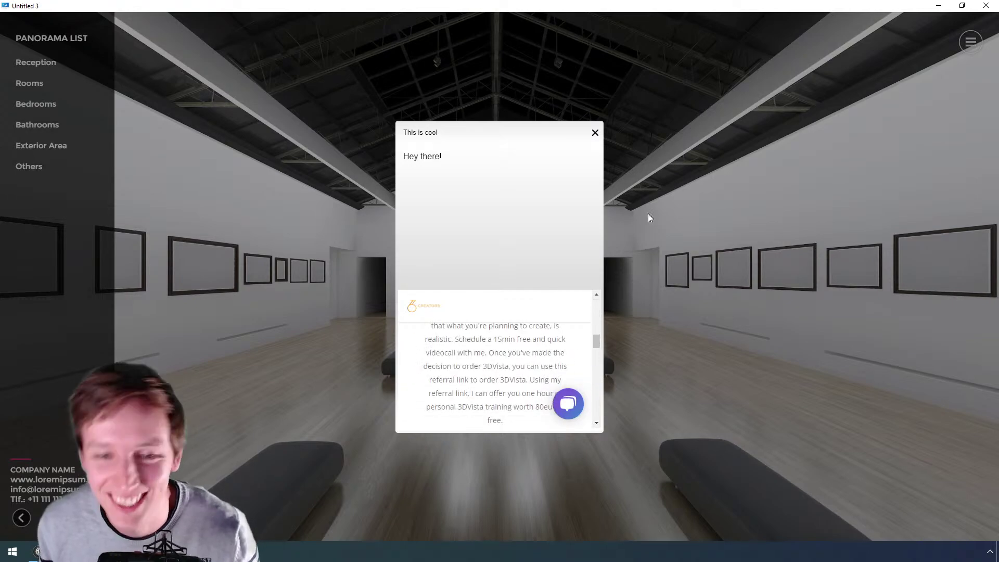
{"action": "left_click", "coordinate": [595, 133]}
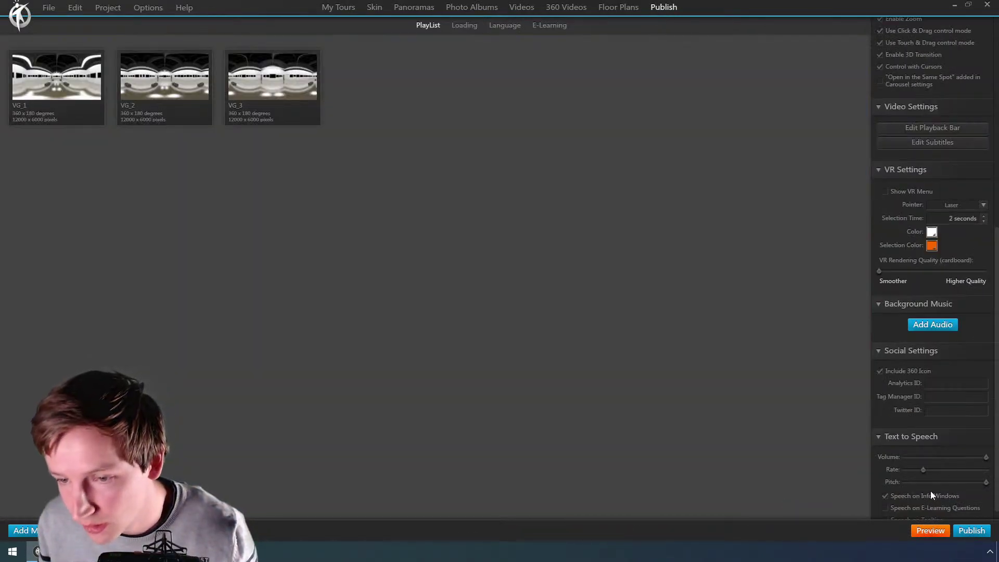
Step: Preview the tour again, closing and reopening the Reception info window to check its speech
{"action": "left_click", "coordinate": [934, 530]}
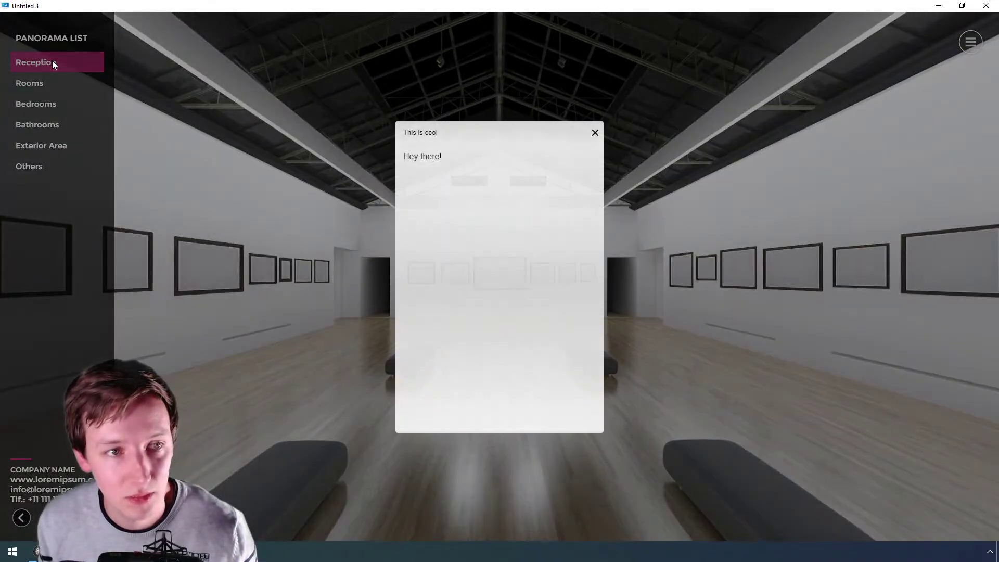
{"action": "left_click", "coordinate": [595, 132]}
{"action": "left_click", "coordinate": [52, 66]}
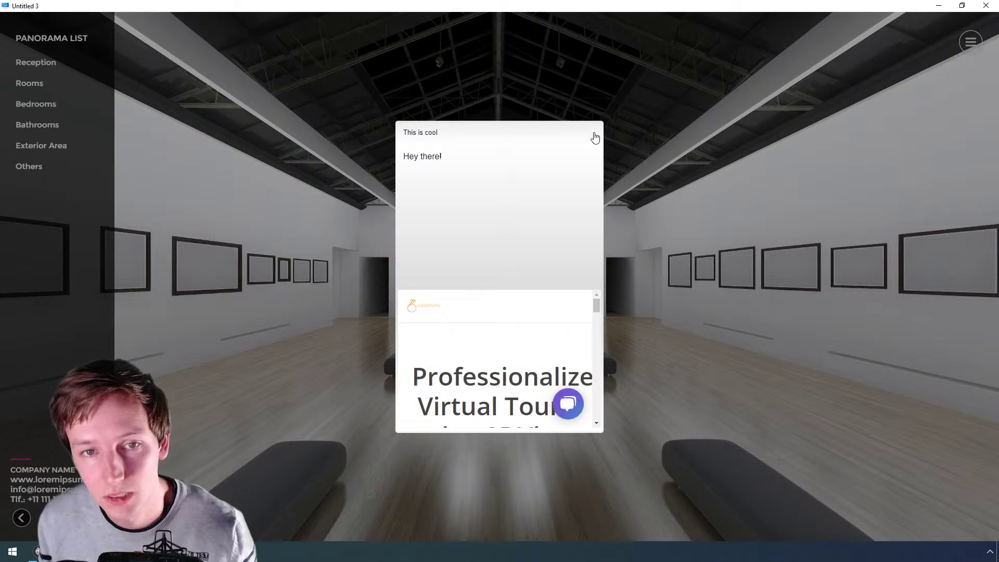
{"action": "left_click", "coordinate": [595, 133]}
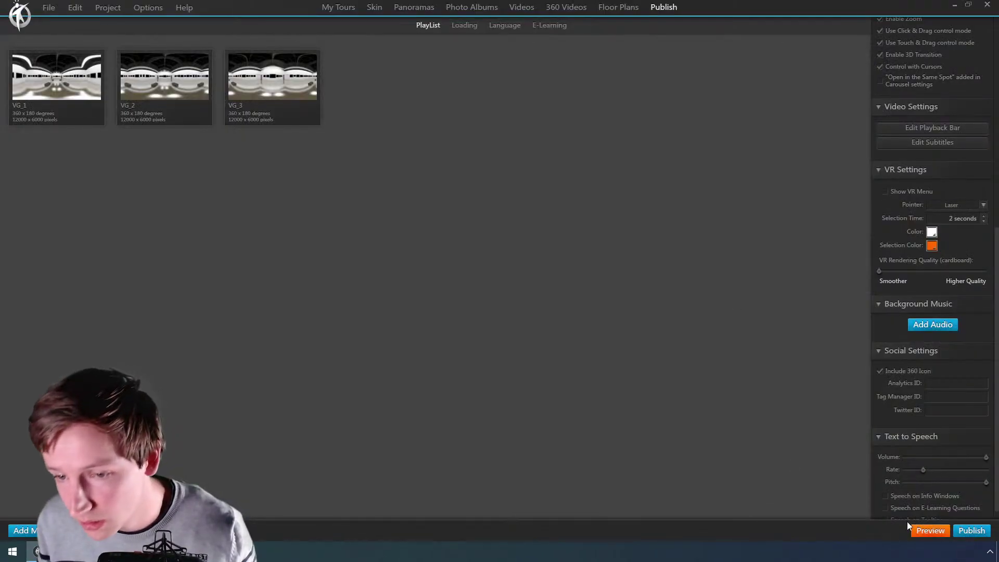
Step: Enable Speech on Tooltips in the tour's Text to Speech publish settings
{"action": "scroll", "coordinate": [904, 505], "scroll_direction": "down", "scroll_amount": 1}
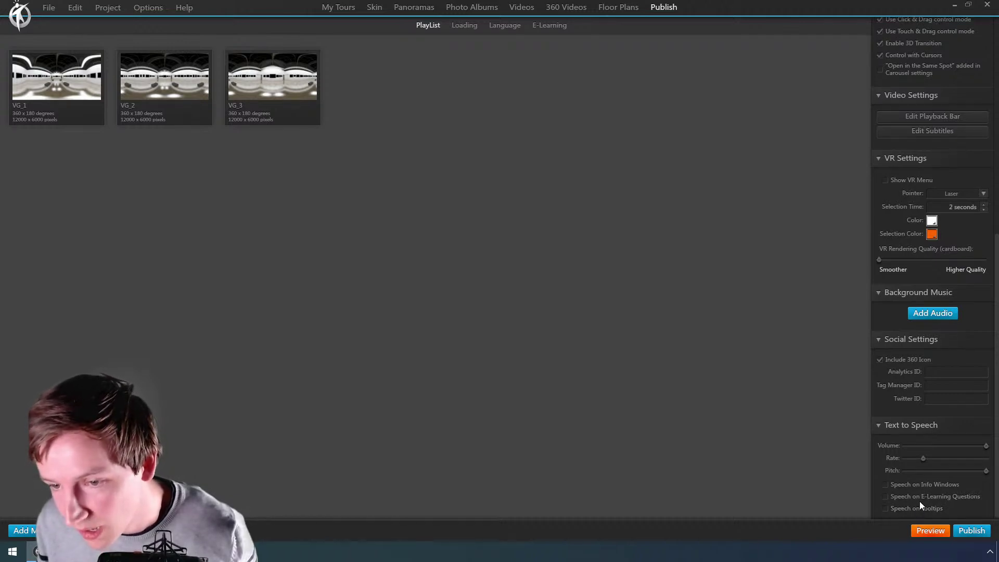
{"action": "left_click", "coordinate": [905, 509]}
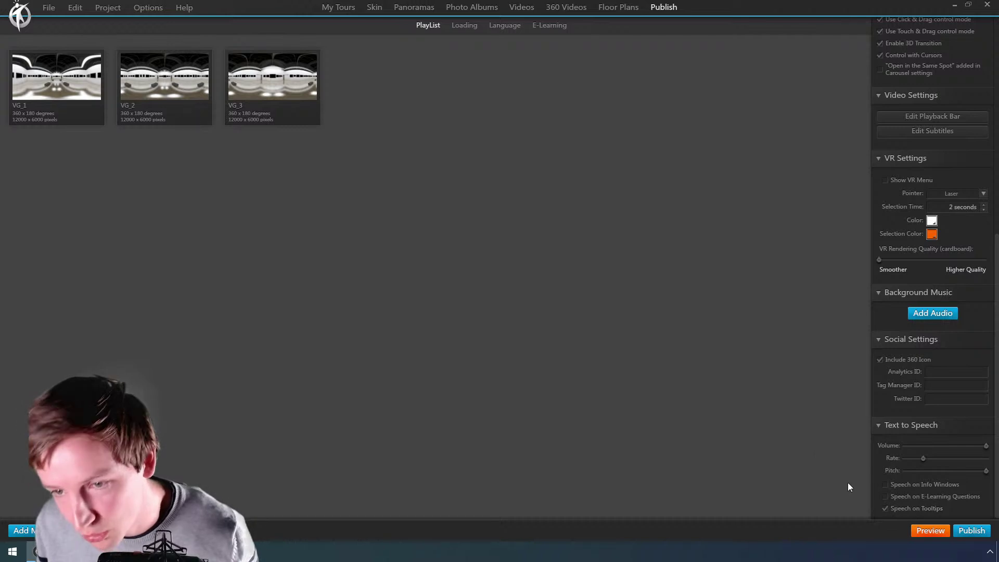
Step: Set the tooltip of the skin's Reception button to the trainer's first name followed by "'s reception"
{"action": "left_click", "coordinate": [374, 8]}
{"action": "left_click", "coordinate": [69, 98]}
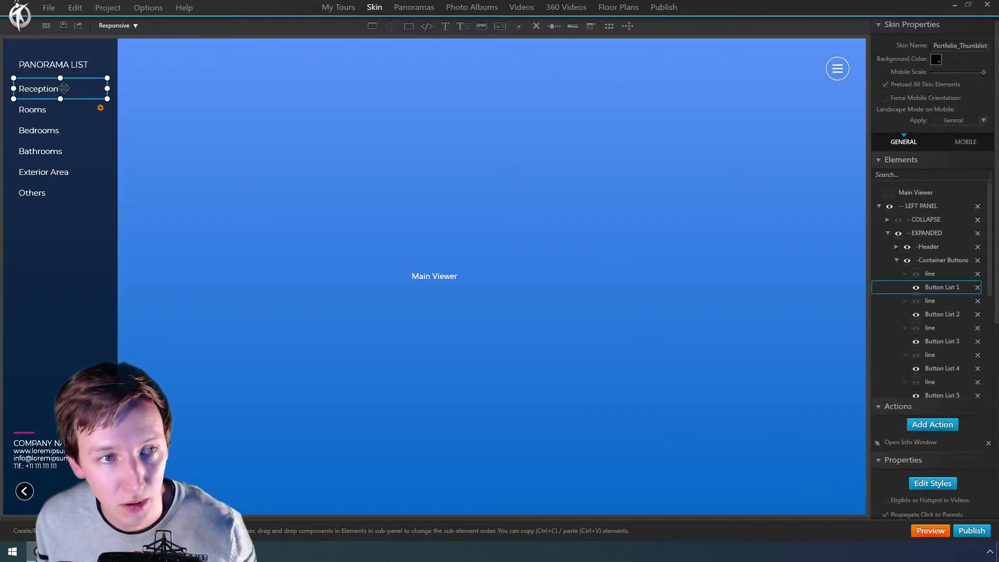
{"action": "scroll", "coordinate": [934, 468], "scroll_direction": "down", "scroll_amount": 5}
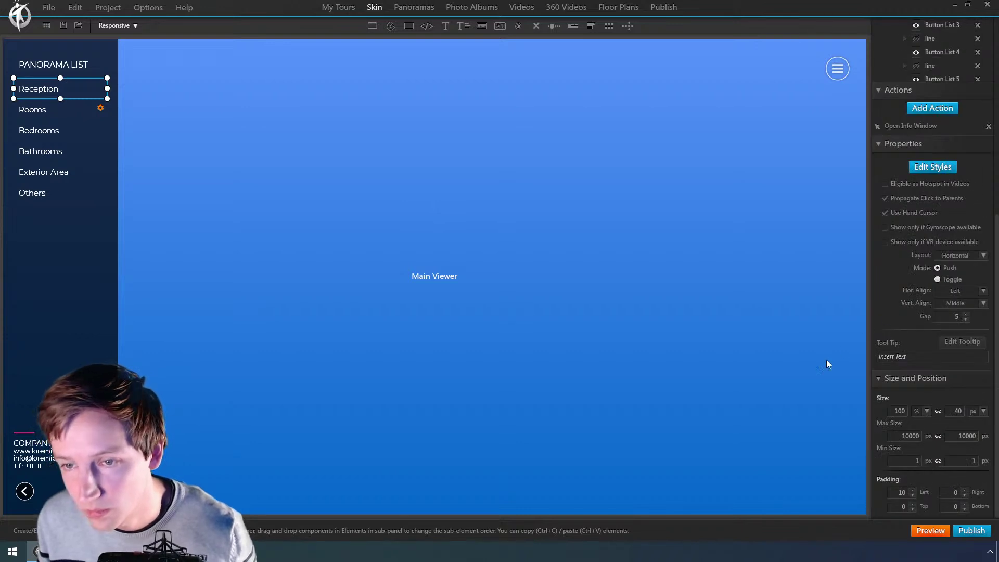
{"action": "left_click", "coordinate": [927, 358]}
{"action": "type", "text": "Ronald"}
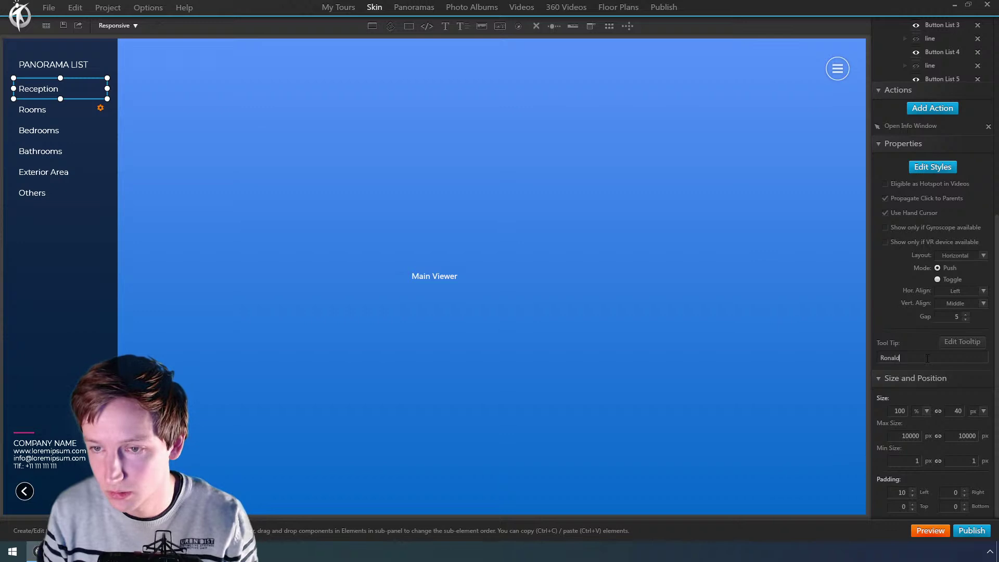
{"action": "type", "text": "'s reception"}
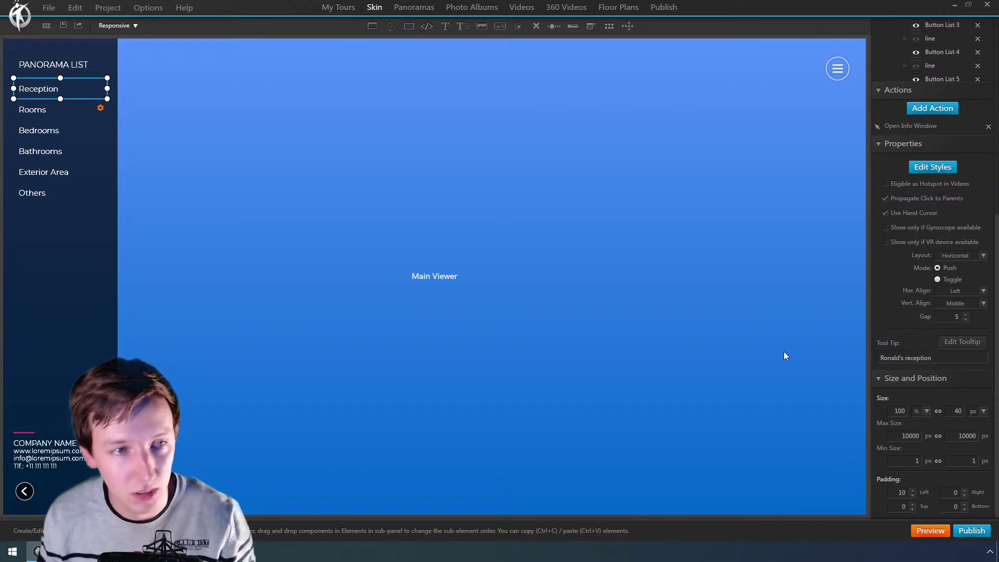
Step: Set the Exterior Area button's tooltip to "Let's go outside"
{"action": "left_click", "coordinate": [68, 173]}
{"action": "left_click", "coordinate": [881, 373]}
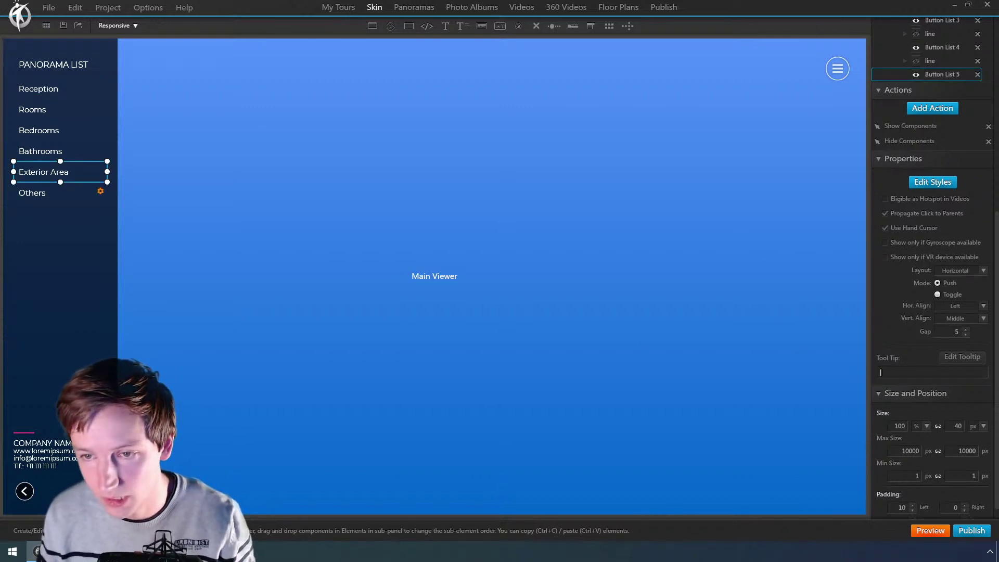
{"action": "type", "text": "Let's go out"}
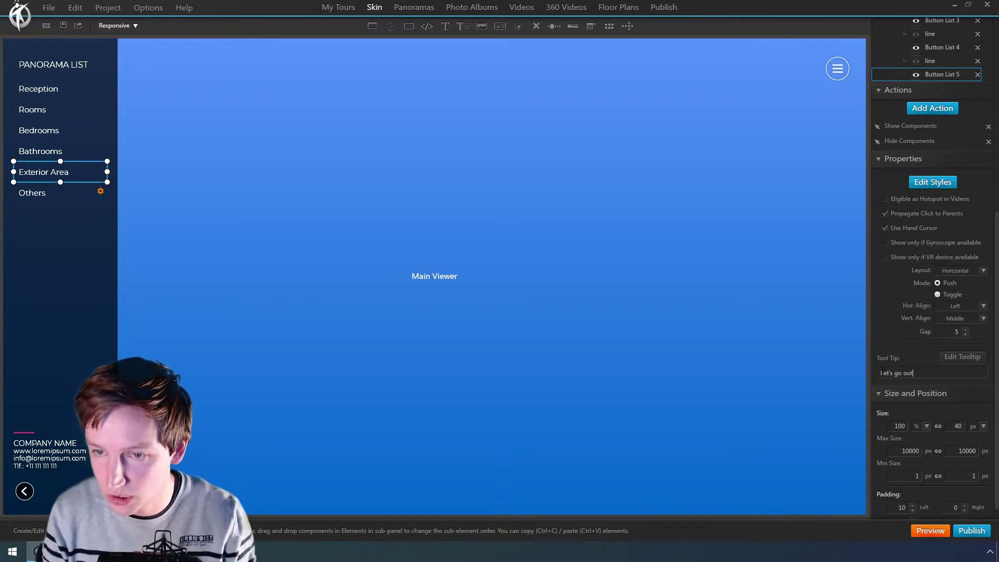
{"action": "type", "text": "side"}
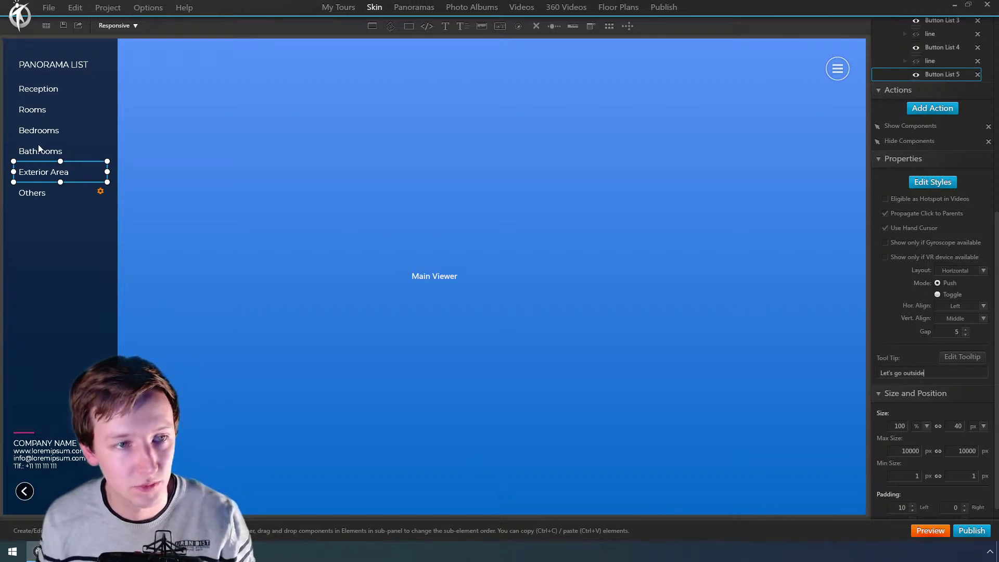
Step: Set the Bathrooms button's tooltip to "Take a warm shower"
{"action": "left_click", "coordinate": [39, 147]}
{"action": "left_click", "coordinate": [931, 357]}
{"action": "type", "text": "T"}
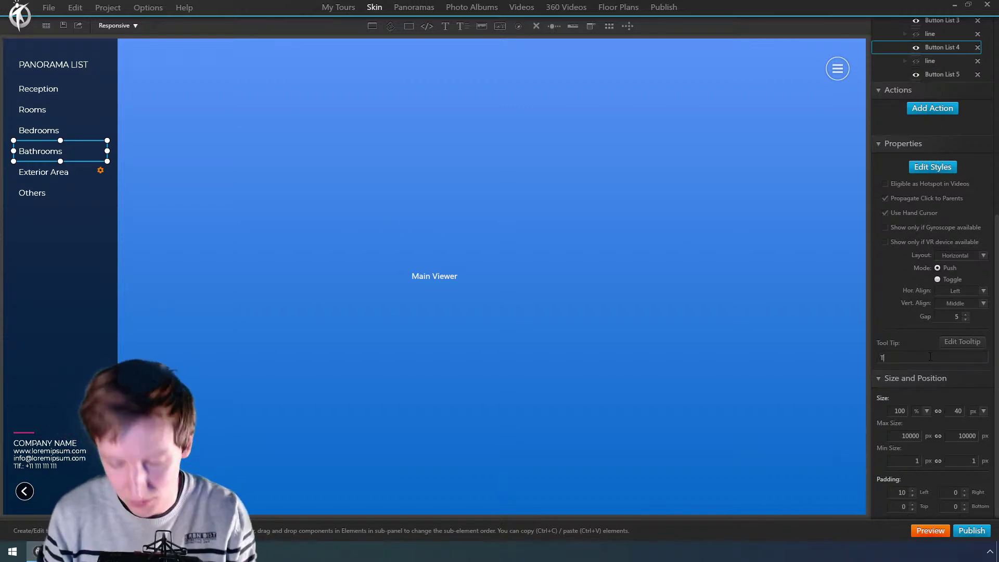
{"action": "type", "text": "ake a warm shower"}
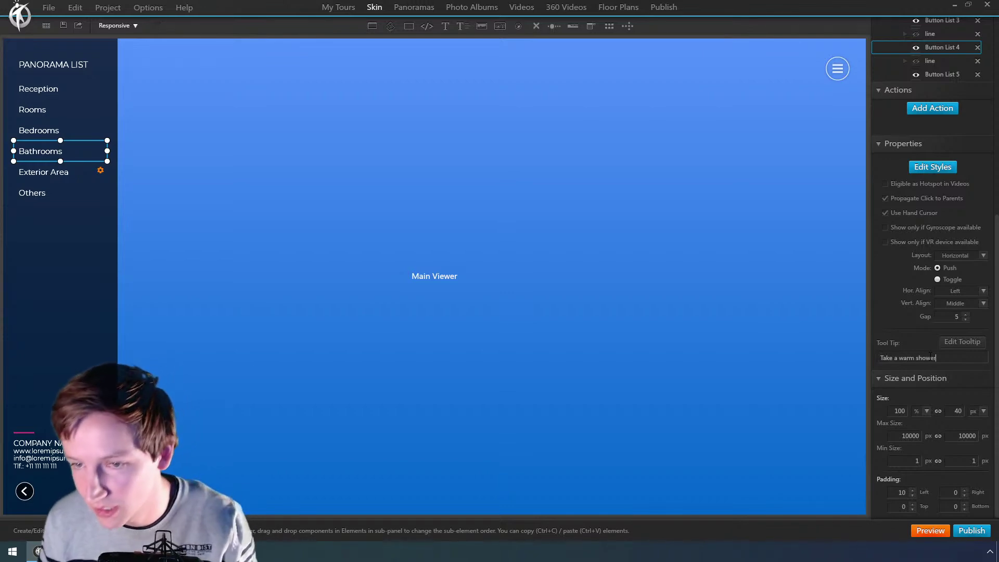
Step: Preview the tour to hear the menu buttons' spoken tooltips, and return to the skin editor
{"action": "left_click", "coordinate": [929, 531]}
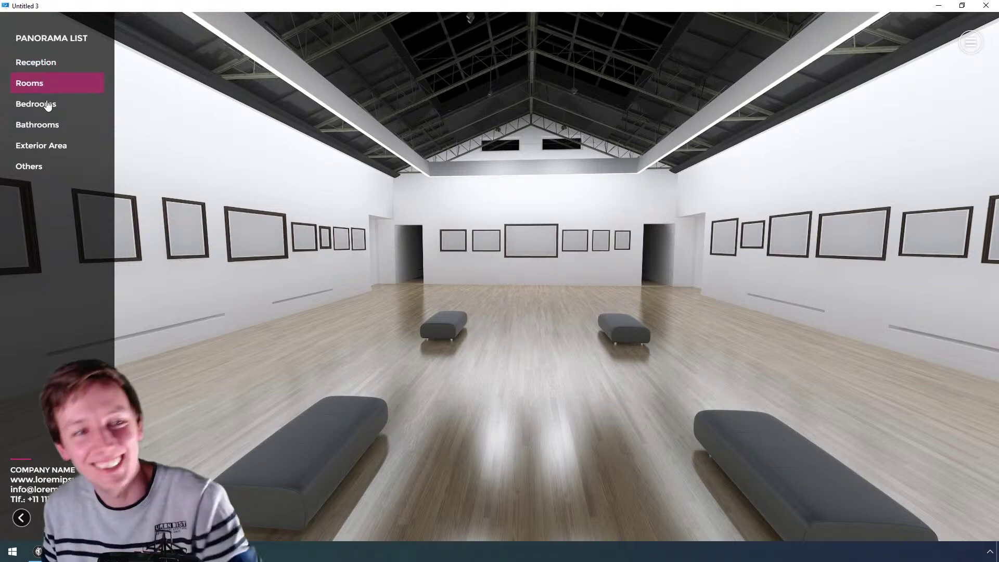
{"action": "key", "text": "alt+Tab"}
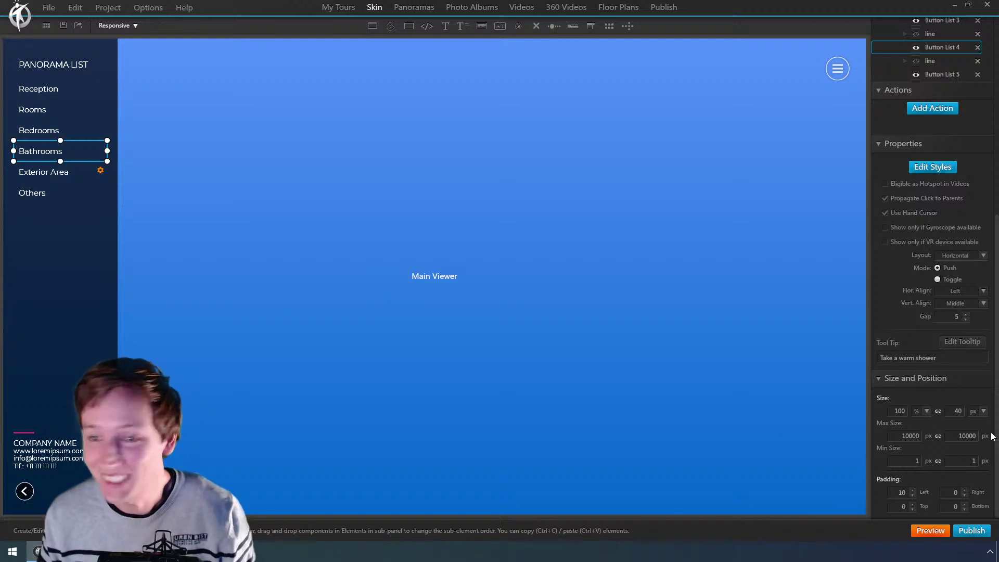
Step: Check the publishing options for Text to Speech, including speech on tooltips, and return to the skin editor
{"action": "scroll", "coordinate": [910, 427], "scroll_direction": "up", "scroll_amount": 5}
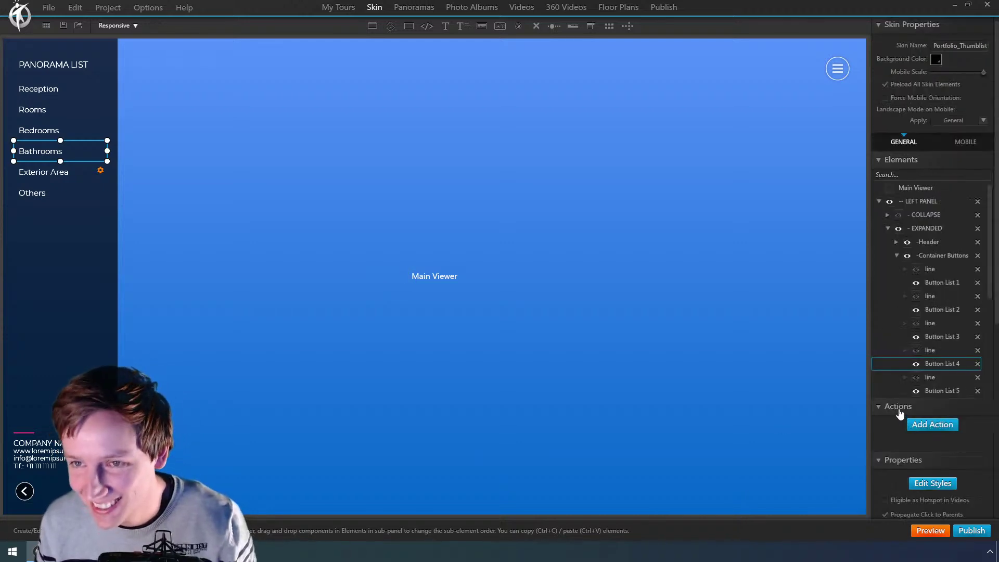
{"action": "left_click", "coordinate": [664, 7]}
{"action": "scroll", "coordinate": [925, 467], "scroll_direction": "down", "scroll_amount": 1}
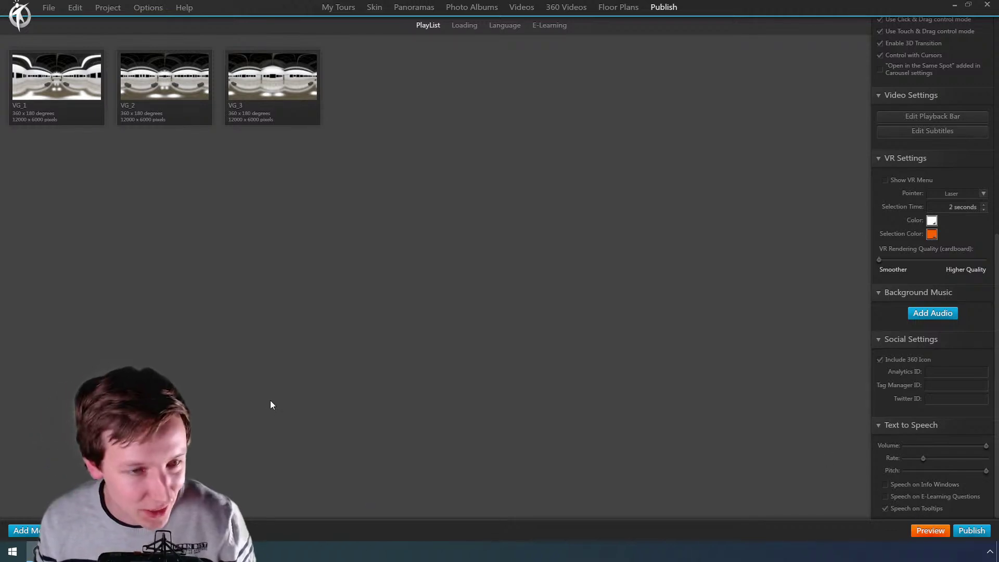
{"action": "left_click", "coordinate": [374, 7]}
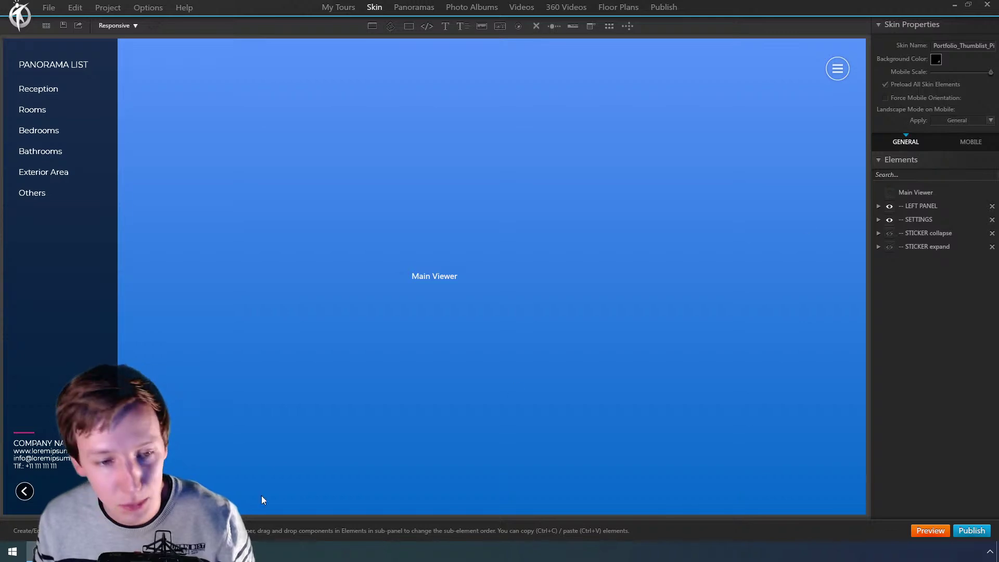
Step: Switch to the browser to review the Text to Speech entries in the 2020.4.0 release notes, and return to 3DVista
{"action": "key", "text": "alt+Tab"}
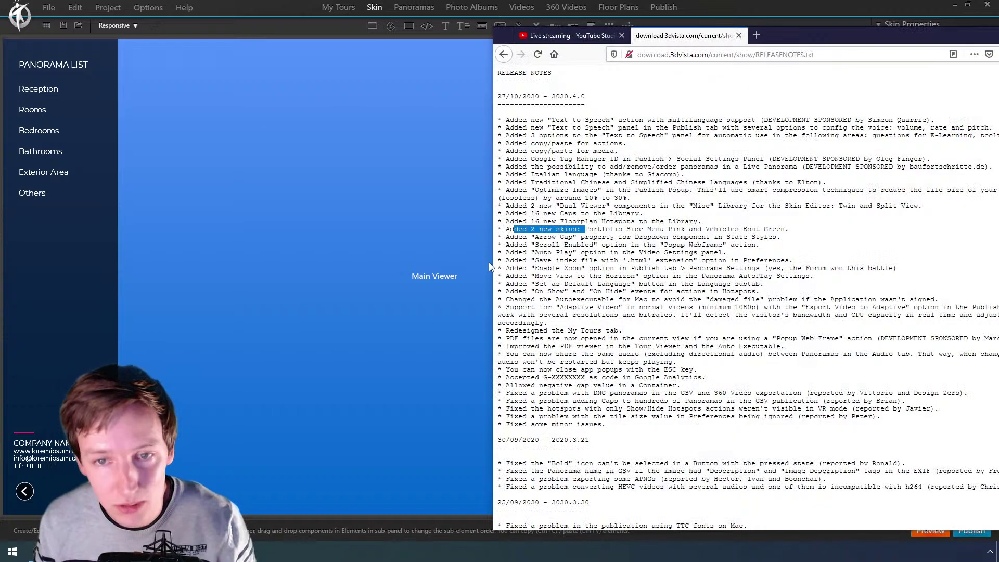
{"action": "left_click", "coordinate": [663, 217]}
{"action": "left_click_drag", "start_coordinate": [803, 40], "coordinate": [701, 96]}
{"action": "left_click_drag", "start_coordinate": [448, 179], "coordinate": [395, 177]}
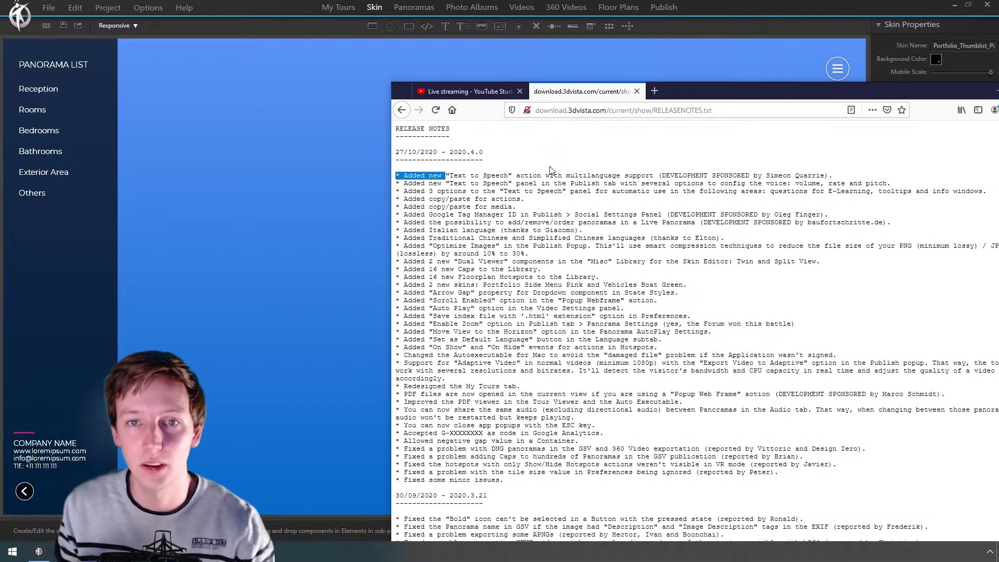
{"action": "left_click", "coordinate": [288, 148]}
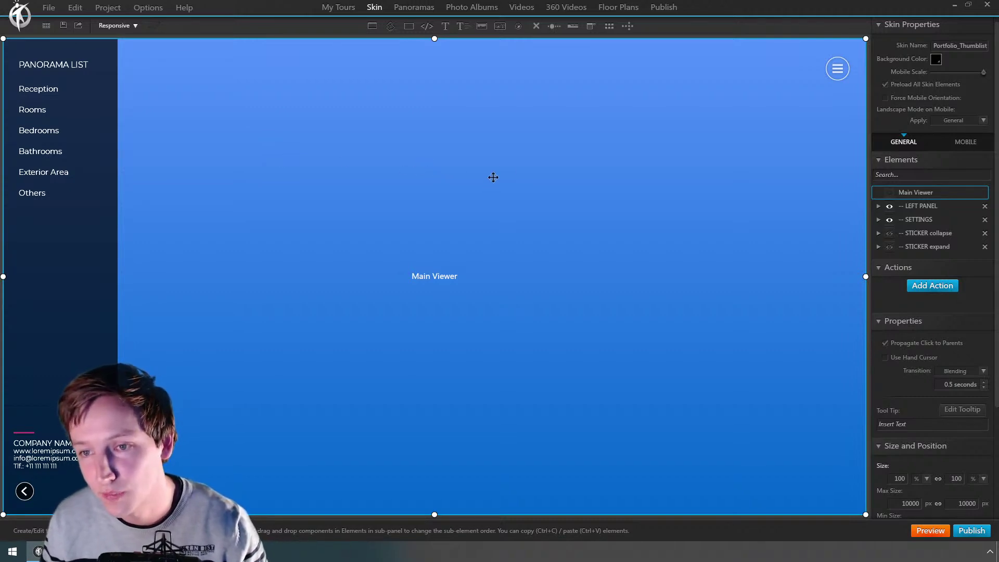
Step: Review the tour's speech volume, rate, pitch and automatic reading options once more, and reopen the skin
{"action": "left_click", "coordinate": [664, 8]}
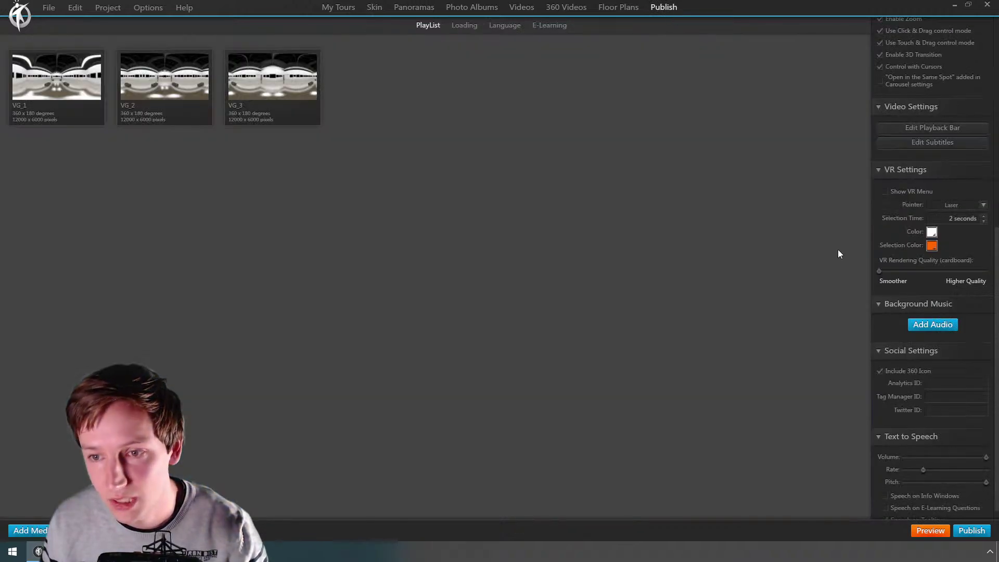
{"action": "scroll", "coordinate": [910, 417], "scroll_direction": "down", "scroll_amount": 1}
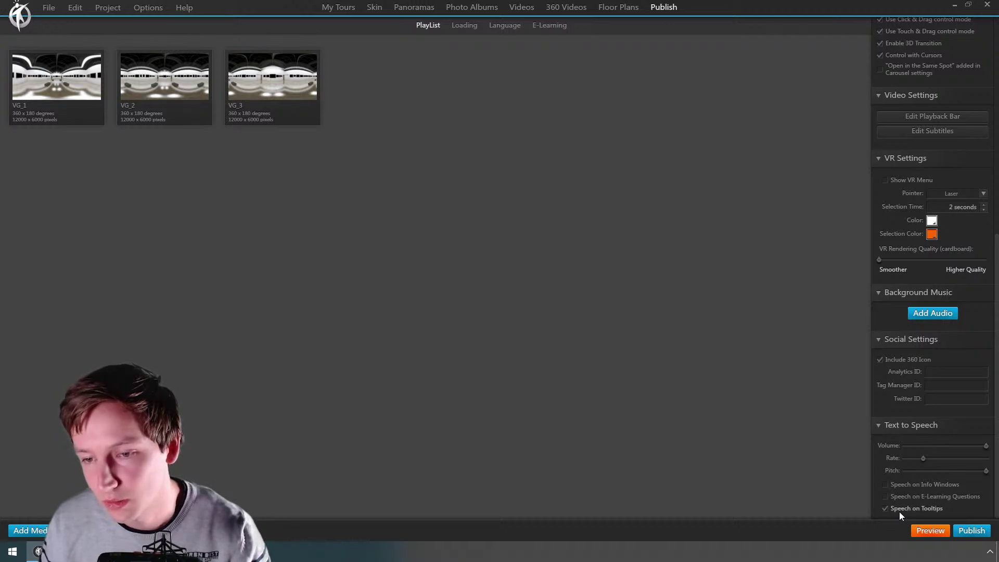
{"action": "left_click", "coordinate": [375, 7]}
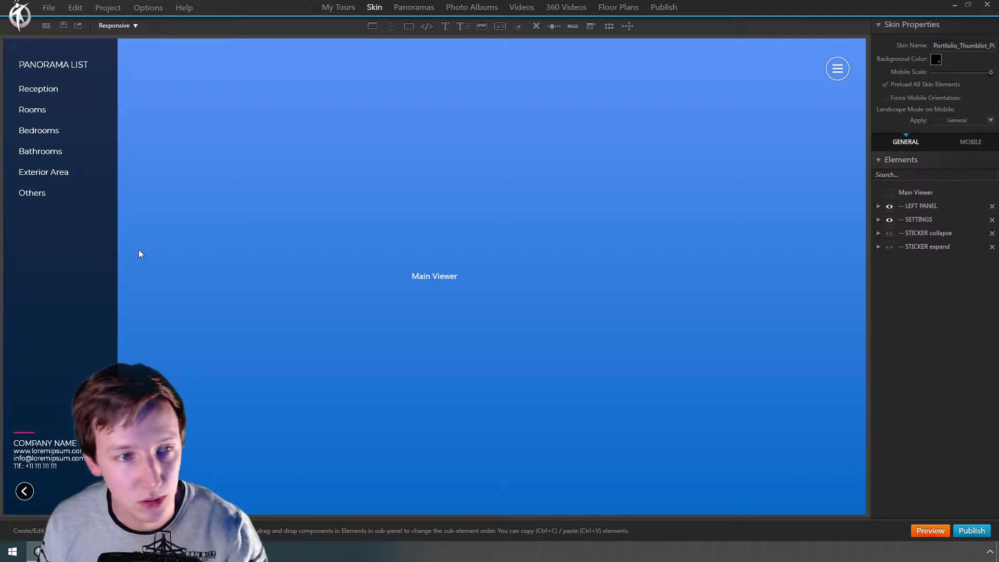
Step: Remove the Show Components and Hide Components actions from the skin's Others button
{"action": "left_click", "coordinate": [46, 192]}
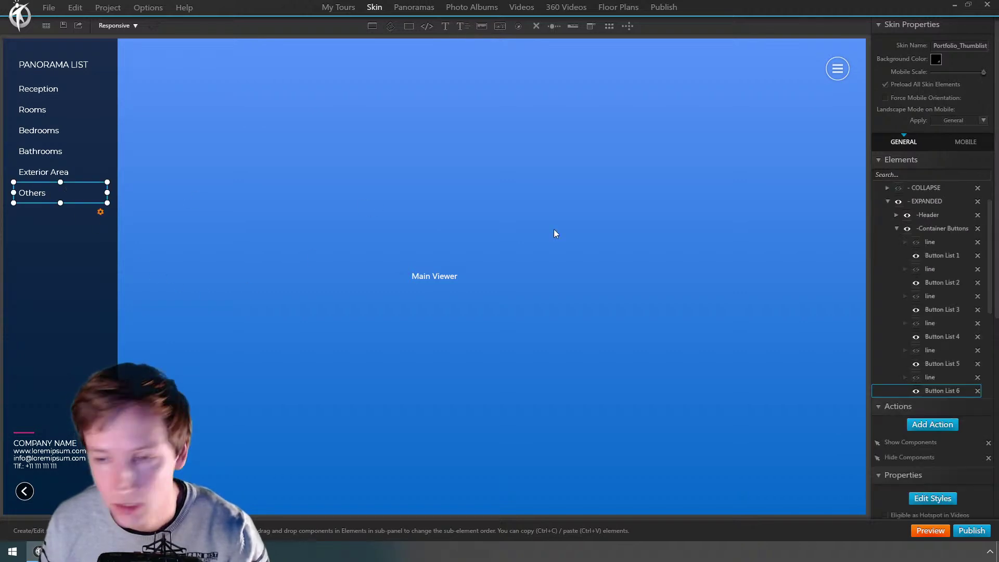
{"action": "left_click", "coordinate": [988, 443]}
{"action": "left_click", "coordinate": [989, 443]}
Step: Examine the trigger and speech source options of a Text to Speech action for the Others button, without adding it
{"action": "left_click", "coordinate": [933, 425]}
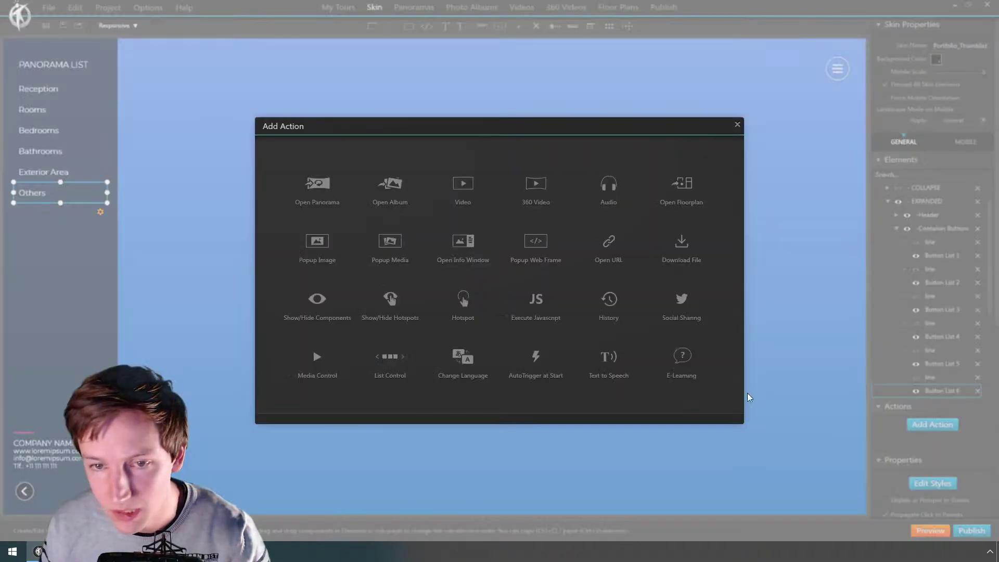
{"action": "left_click", "coordinate": [603, 357]}
{"action": "left_click", "coordinate": [488, 266]}
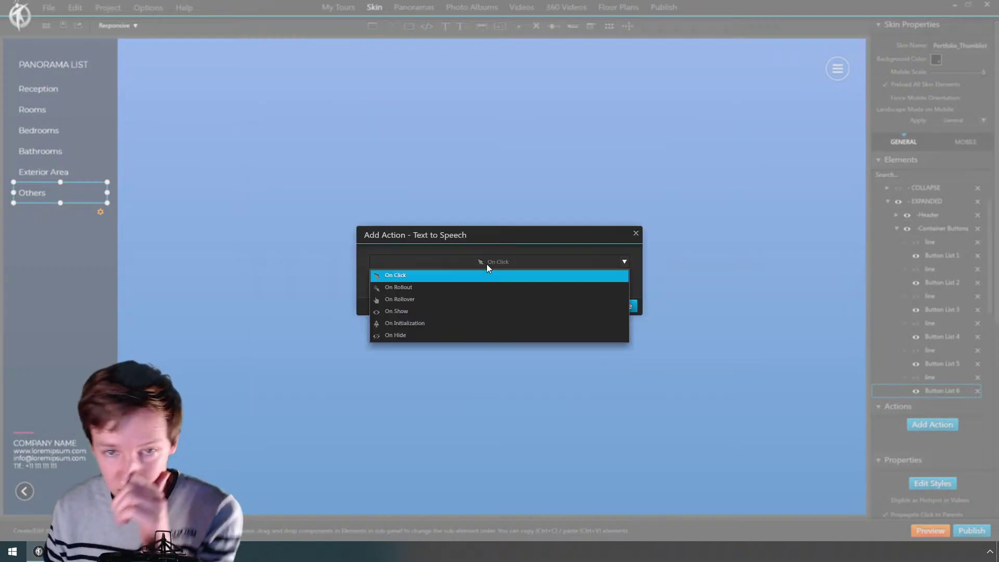
{"action": "left_click", "coordinate": [488, 267]}
{"action": "left_click", "coordinate": [494, 278]}
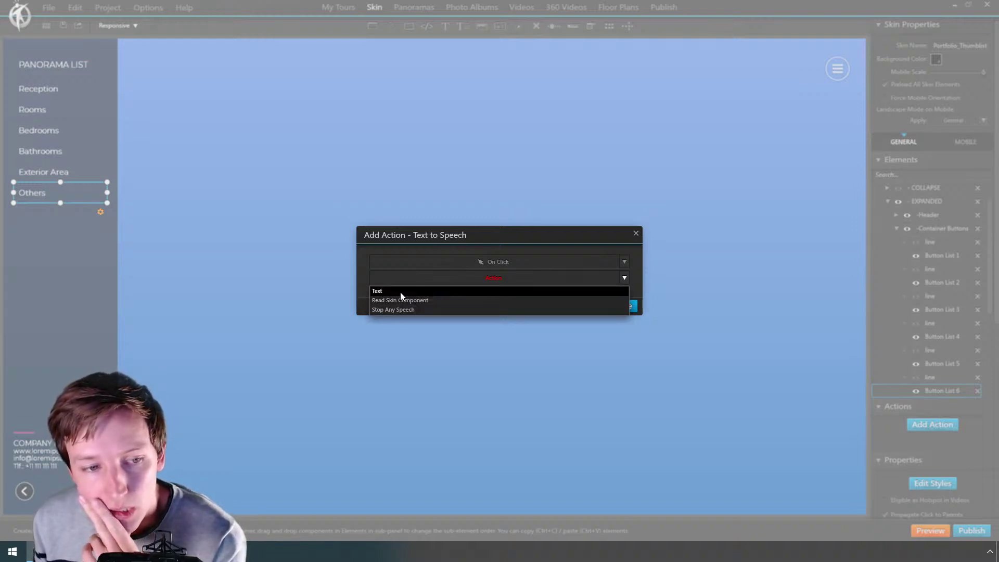
{"action": "left_click", "coordinate": [412, 234]}
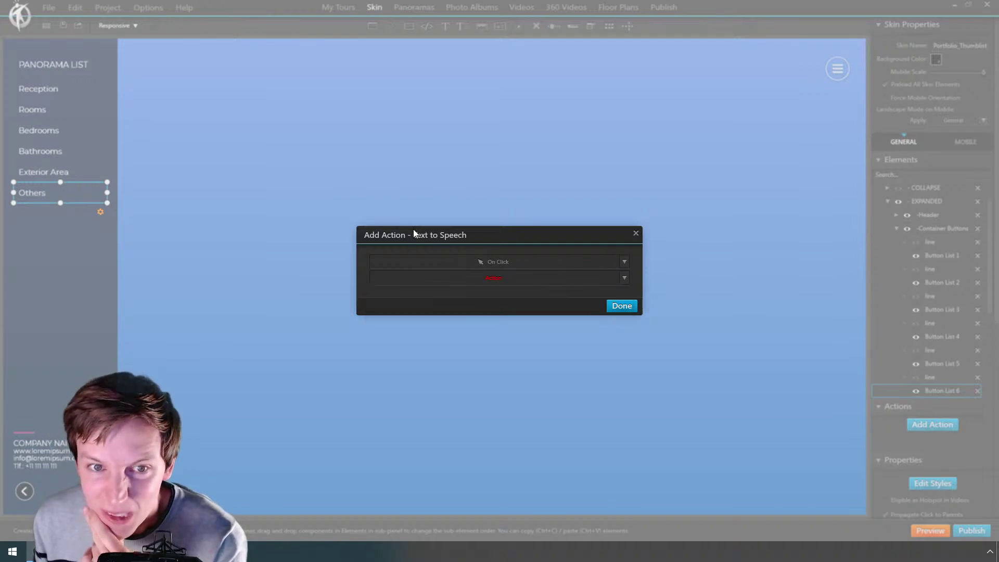
{"action": "left_click", "coordinate": [636, 233]}
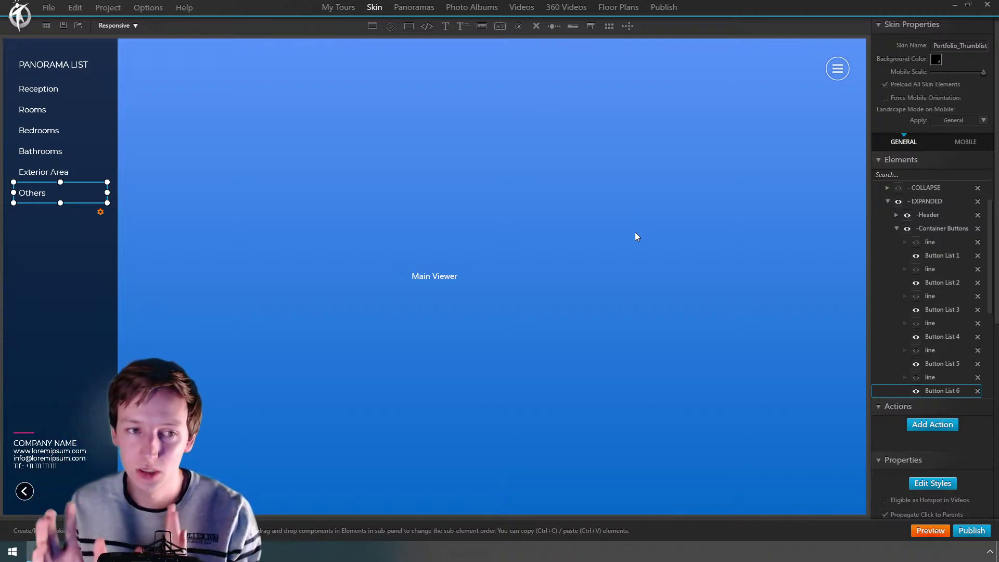
Step: View the project's export and duplication options, and decline duplicating the project
{"action": "left_click", "coordinate": [49, 8]}
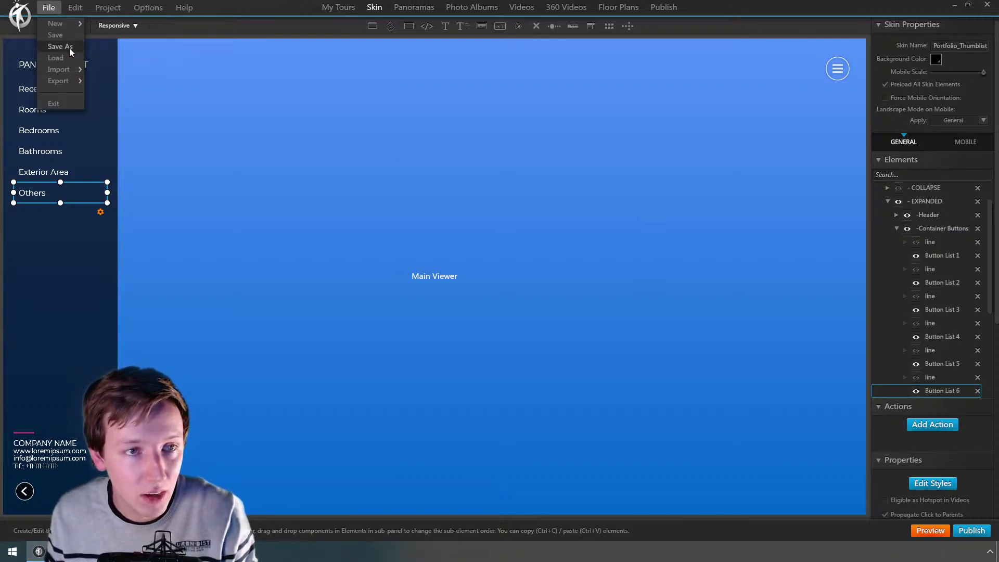
{"action": "mouse_move", "coordinate": [66, 84]}
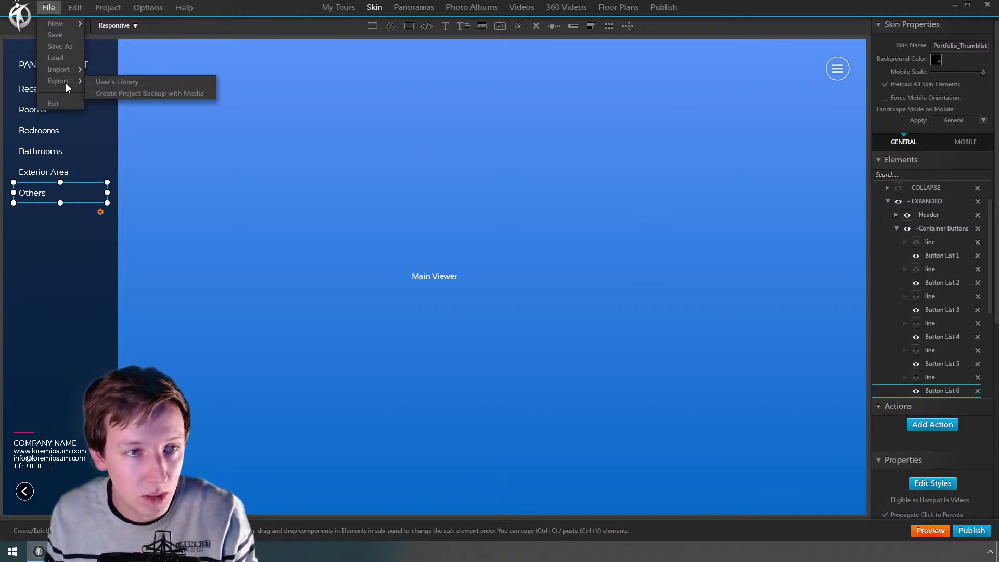
{"action": "mouse_move", "coordinate": [108, 7]}
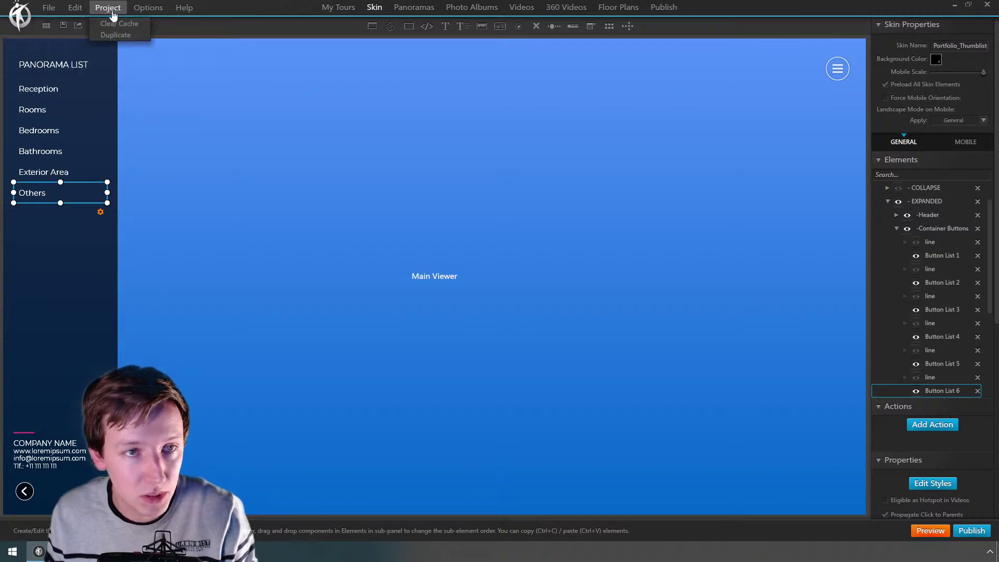
{"action": "left_click", "coordinate": [110, 37]}
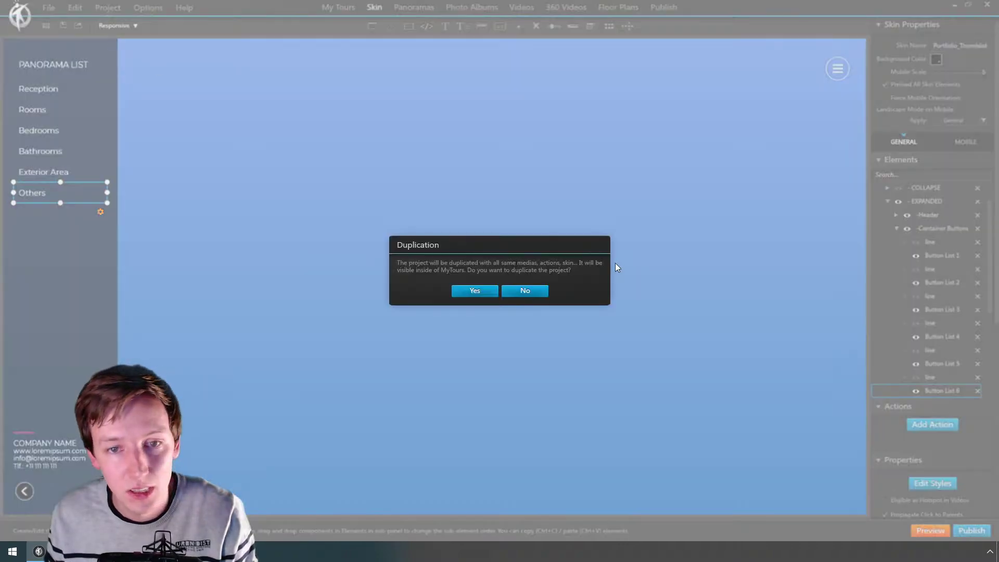
{"action": "left_click", "coordinate": [529, 291]}
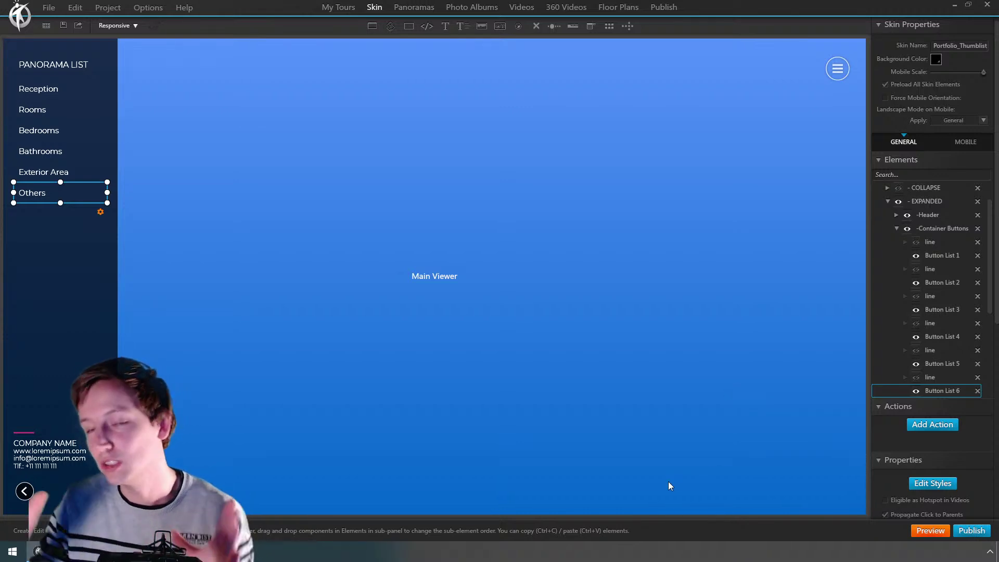
Step: Draw a container in the skin and stretch it to cover the entire main viewer
{"action": "left_click", "coordinate": [408, 26]}
{"action": "left_click_drag", "start_coordinate": [368, 103], "coordinate": [483, 211]}
{"action": "left_click_drag", "start_coordinate": [311, 84], "coordinate": [3, 38]}
{"action": "left_click_drag", "start_coordinate": [484, 210], "coordinate": [866, 515]}
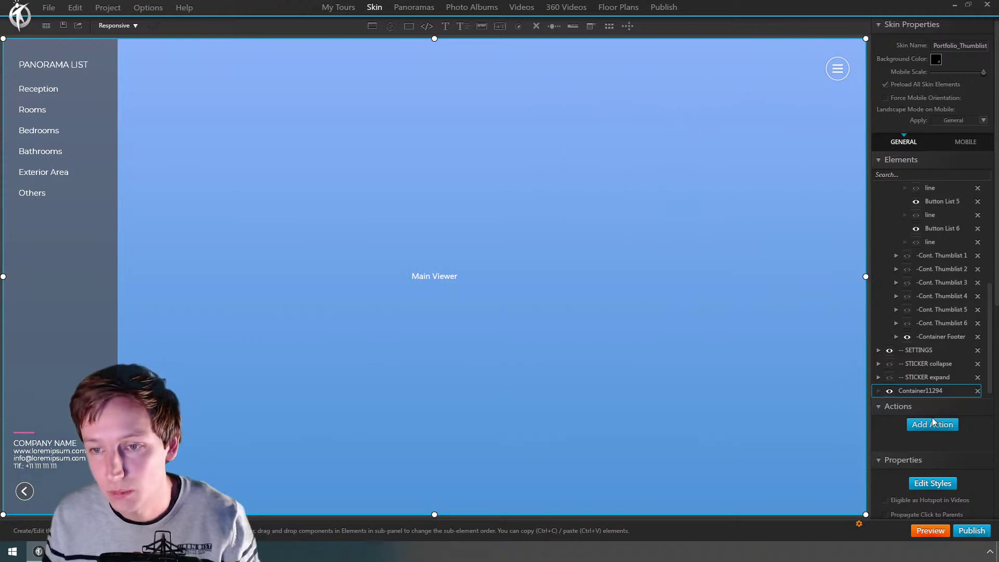
Step: Add an on-click Hide Components action to the full-screen container
{"action": "left_click", "coordinate": [911, 425]}
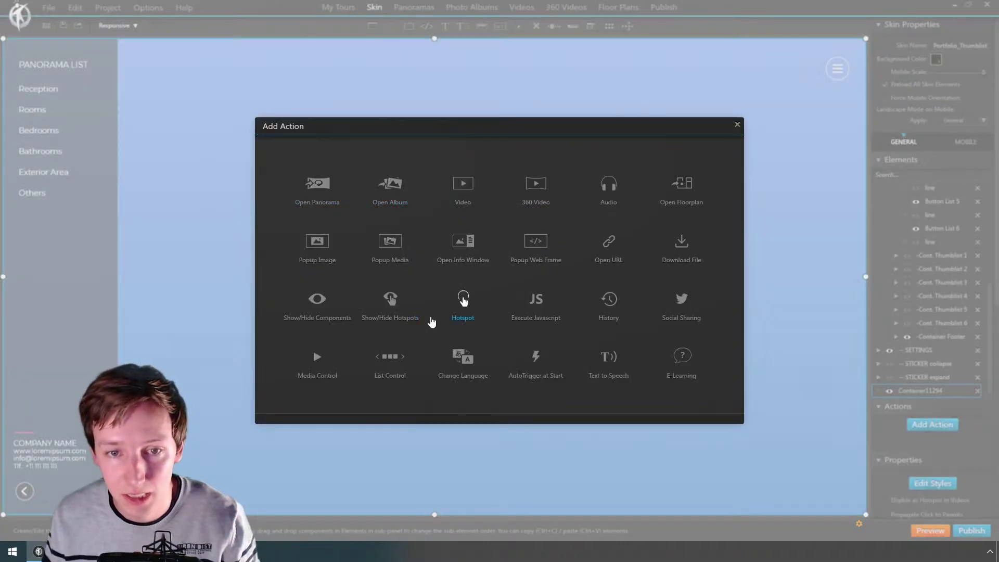
{"action": "left_click", "coordinate": [316, 301]}
{"action": "left_click", "coordinate": [520, 183]}
{"action": "left_click", "coordinate": [671, 446]}
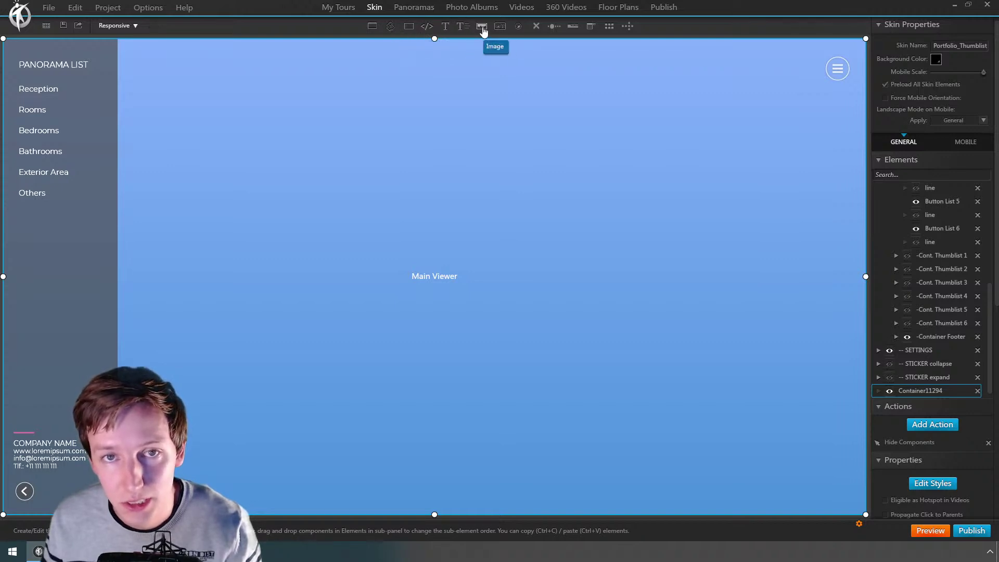
Step: Place a text button in the upper part of the container and set a copy of it to its right
{"action": "left_click", "coordinate": [500, 26]}
{"action": "double_click", "coordinate": [476, 167]}
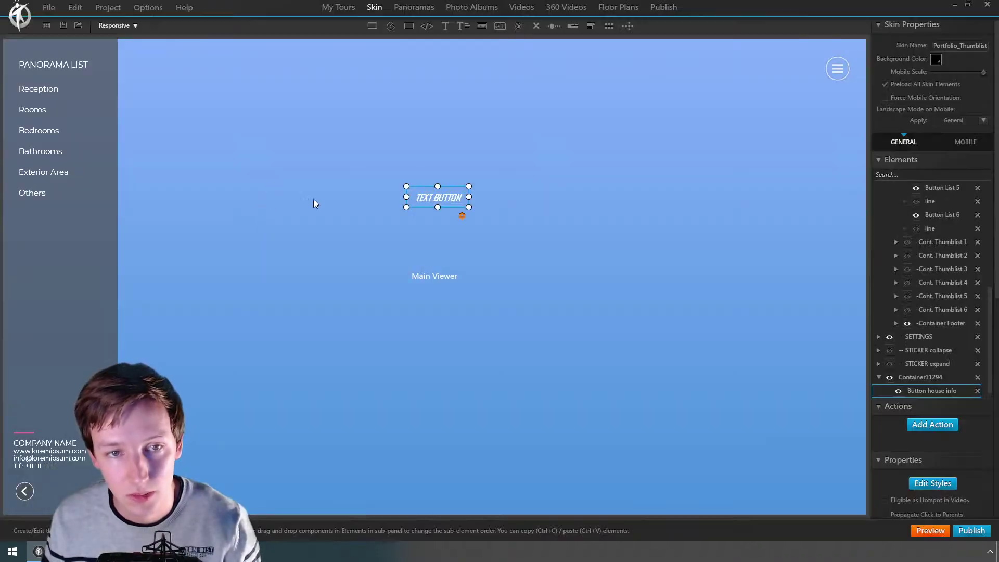
{"action": "left_click_drag", "start_coordinate": [446, 200], "coordinate": [338, 226]}
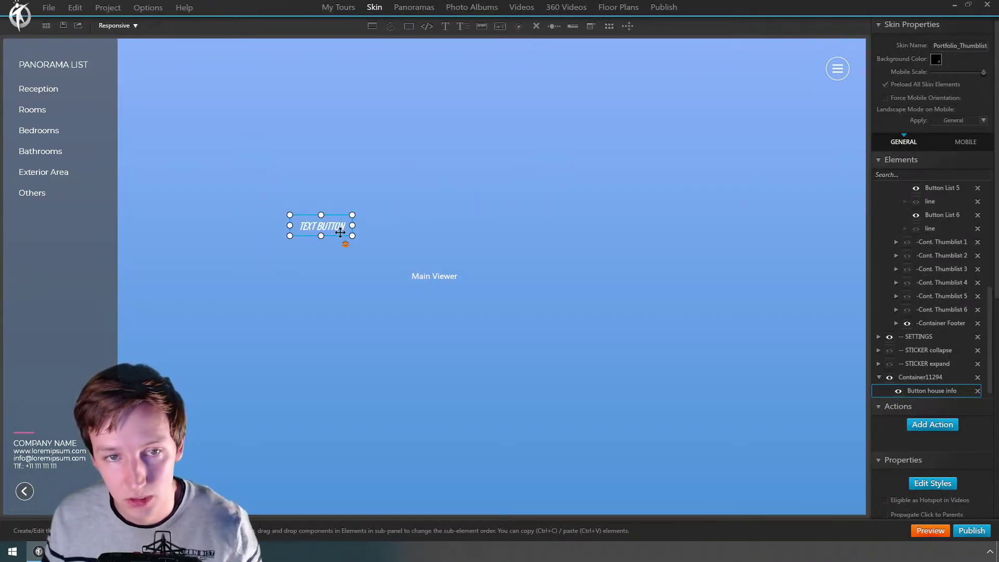
{"action": "key", "text": "ctrl+c"}
{"action": "key", "text": "ctrl+v"}
{"action": "left_click_drag", "start_coordinate": [329, 226], "coordinate": [511, 236]}
Step: Set the left text button's label to "WITH TEXT TO SPEECH" and copy that text
{"action": "left_click", "coordinate": [322, 227]}
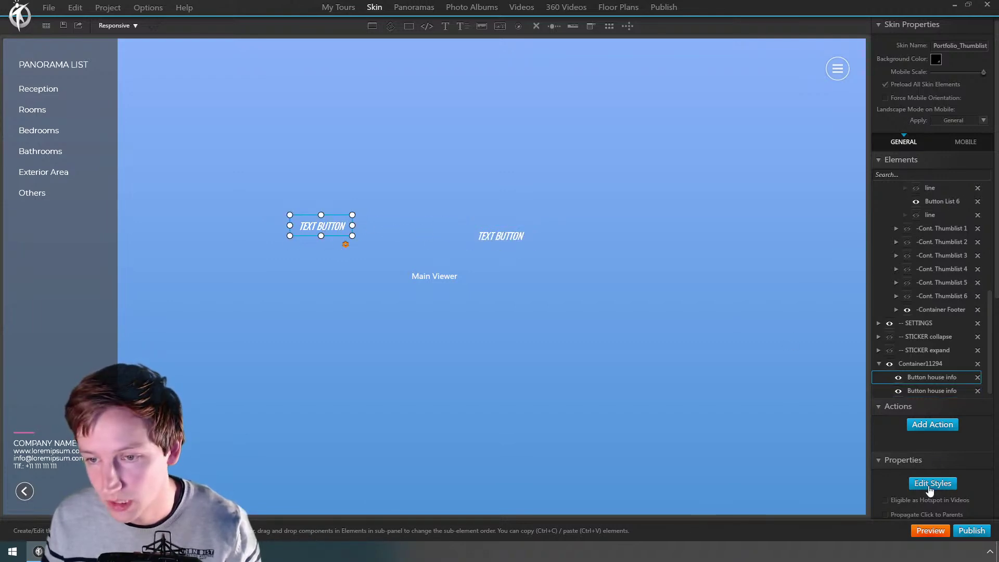
{"action": "left_click", "coordinate": [932, 483]}
{"action": "left_click", "coordinate": [386, 358]}
{"action": "type", "text": "W"}
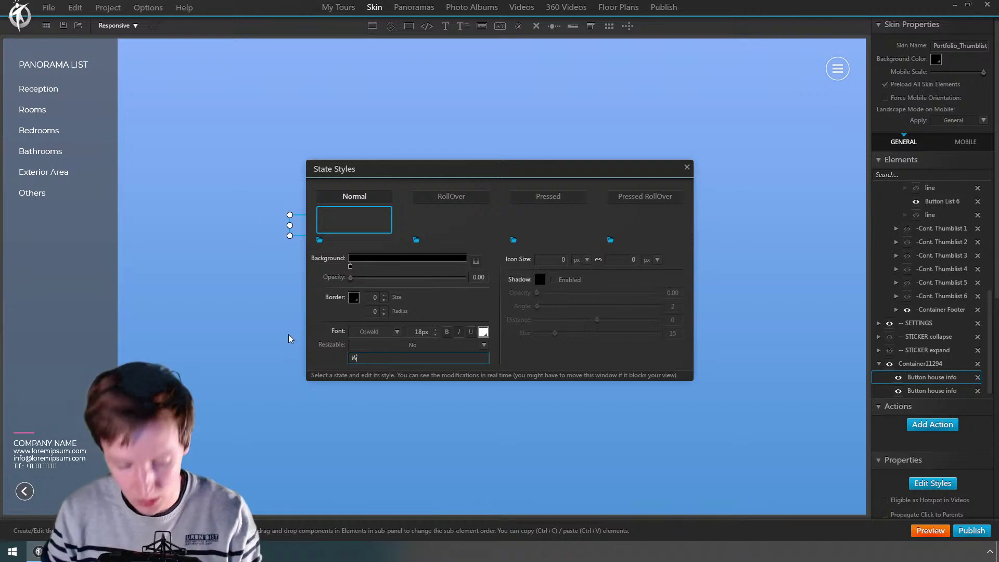
{"action": "type", "text": "ITH TEXT TO SPEECH"}
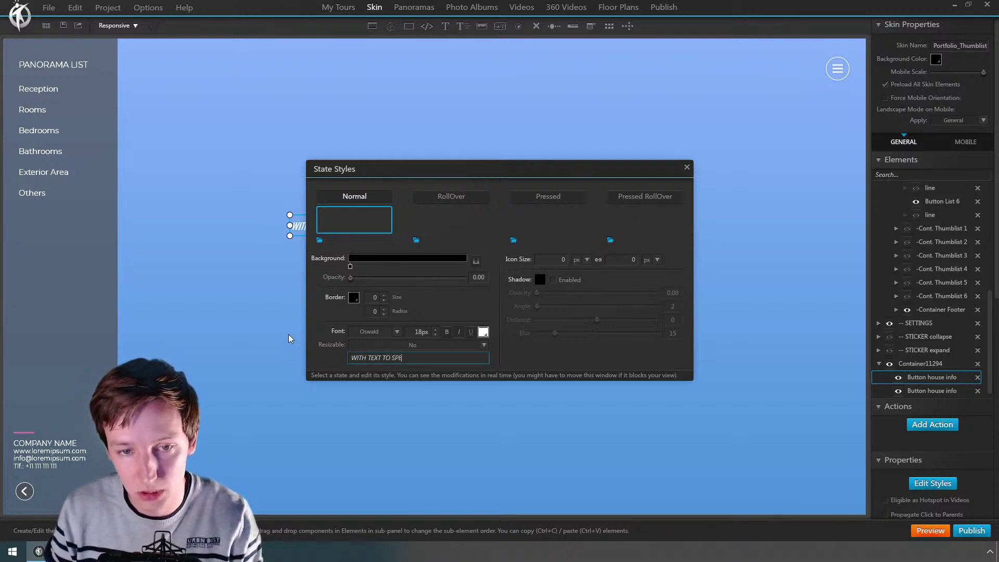
{"action": "key", "text": "ctrl+a"}
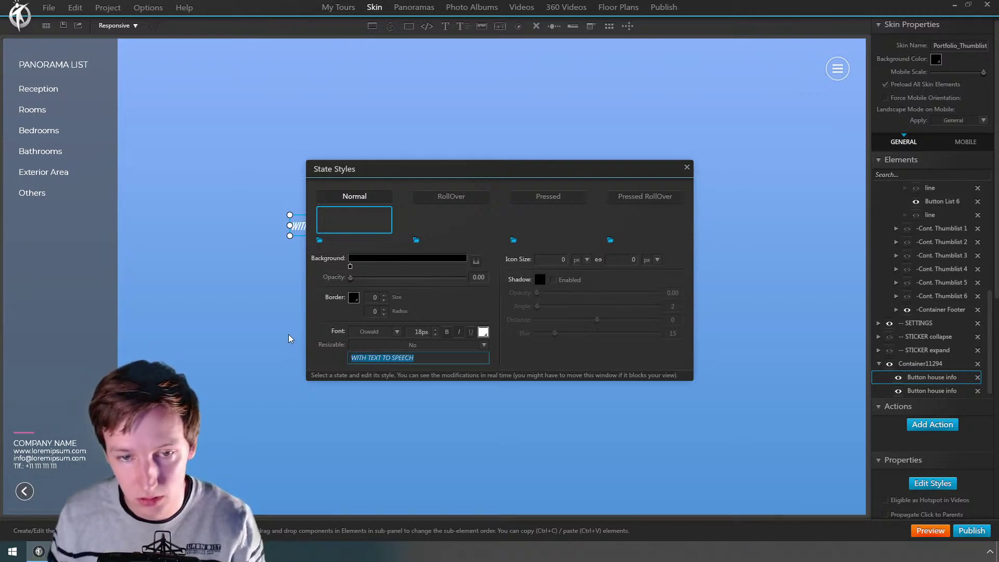
{"action": "left_click", "coordinate": [687, 167]}
Step: Replace the right text button's label with the copied "WITH TEXT TO SPEECH"
{"action": "left_click", "coordinate": [527, 236]}
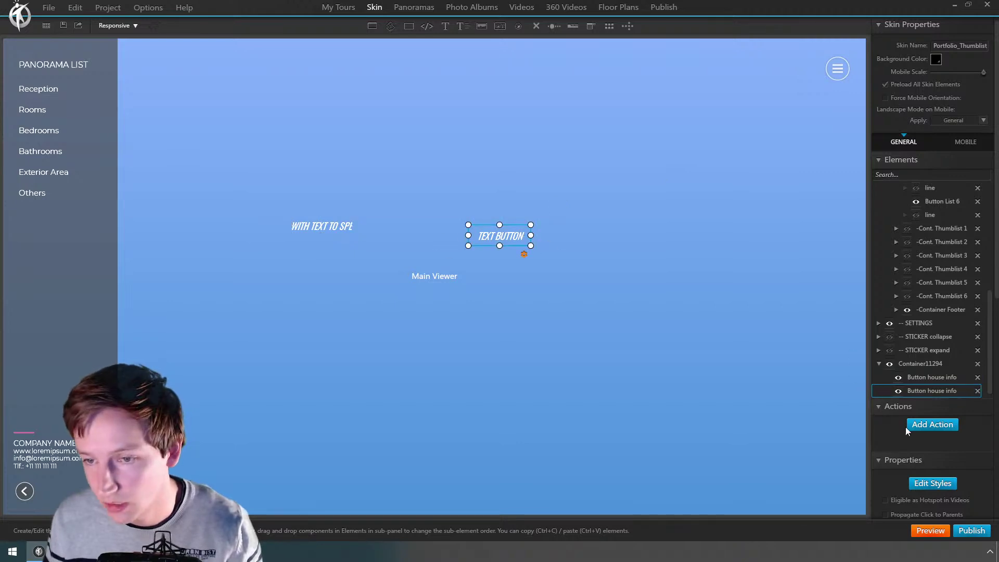
{"action": "left_click", "coordinate": [932, 483]}
{"action": "key", "text": "ctrl+a"}
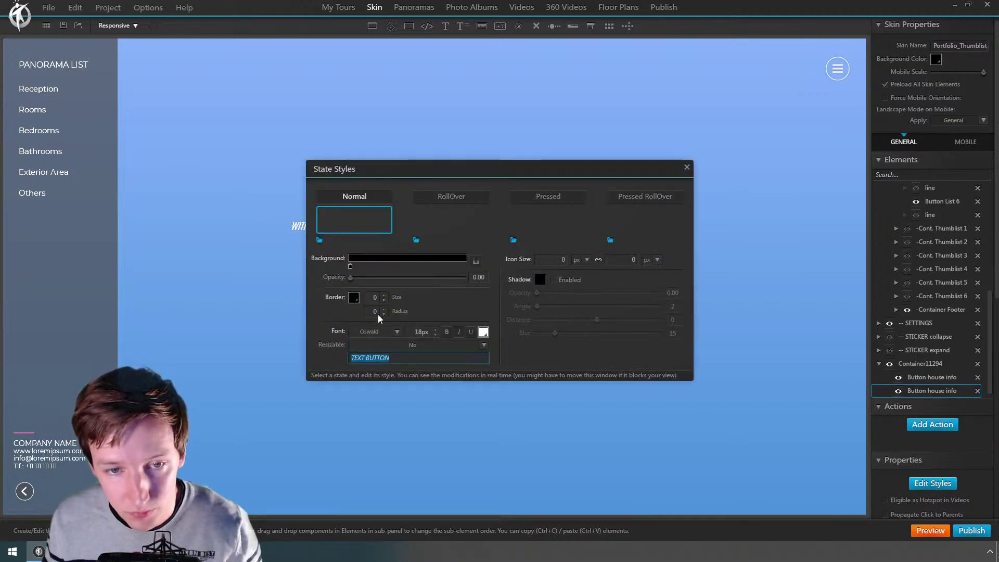
{"action": "key", "text": "ctrl+v"}
{"action": "left_click", "coordinate": [687, 167]}
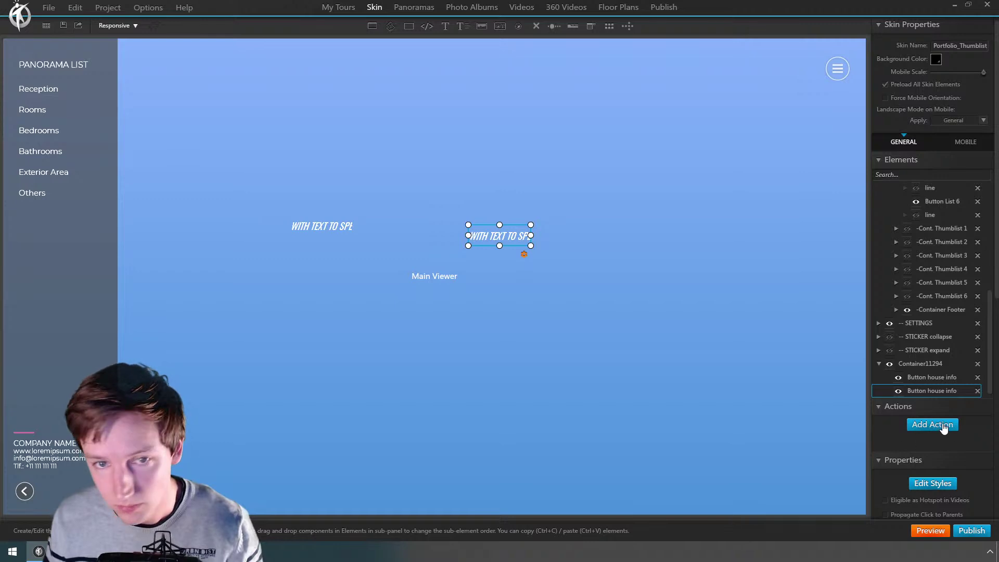
{"action": "left_click", "coordinate": [933, 424]}
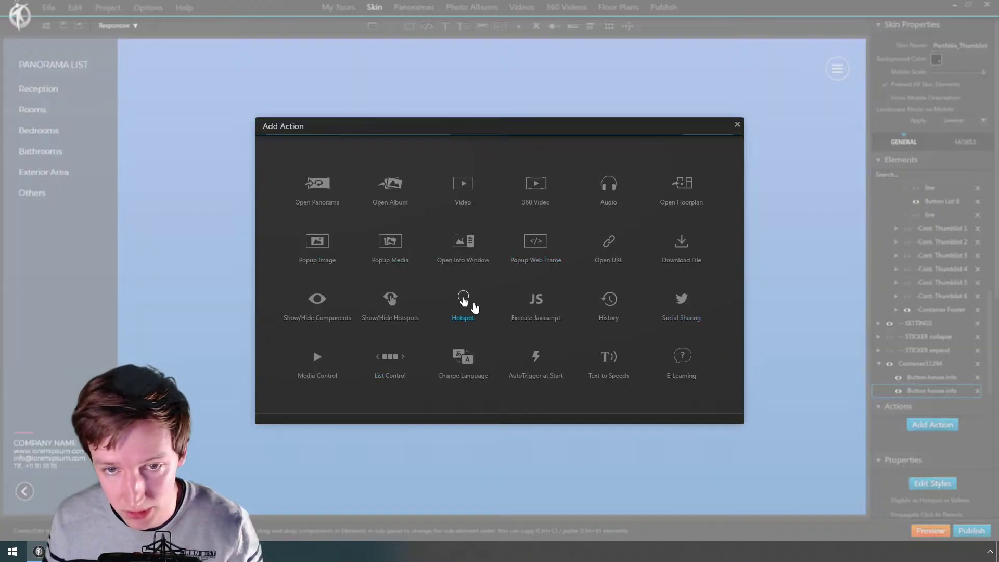
{"action": "left_click", "coordinate": [608, 244]}
{"action": "left_click", "coordinate": [489, 286]}
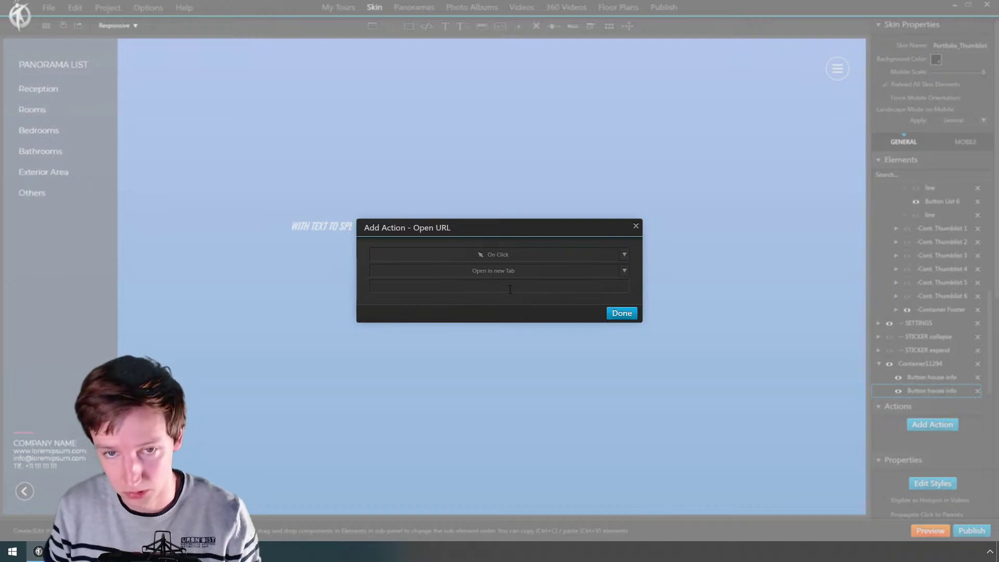
{"action": "type", "text": "htttps:www.3"}
{"action": "key", "text": "BackSpace"}
{"action": "key", "text": "BackSpace"}
{"action": "key", "text": "BackSpace"}
{"action": "key", "text": "BackSpace"}
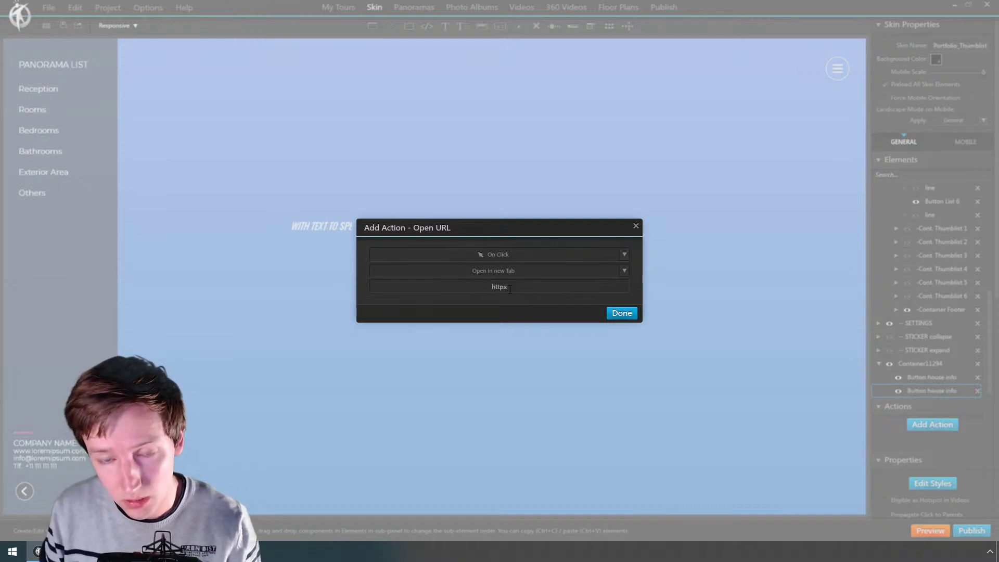
{"action": "type", "text": "ww"}
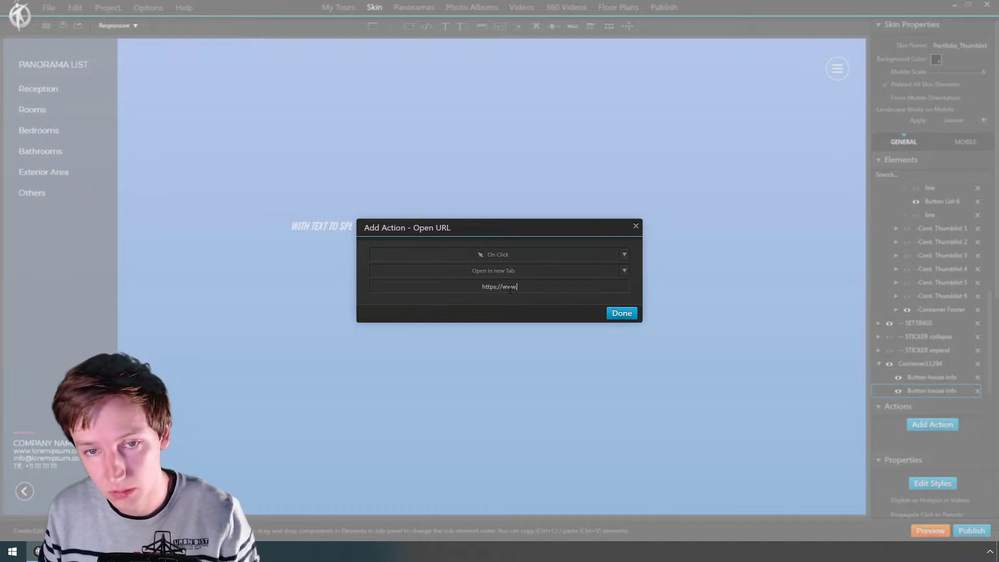
{"action": "type", "text": ".360creators.com/thales"}
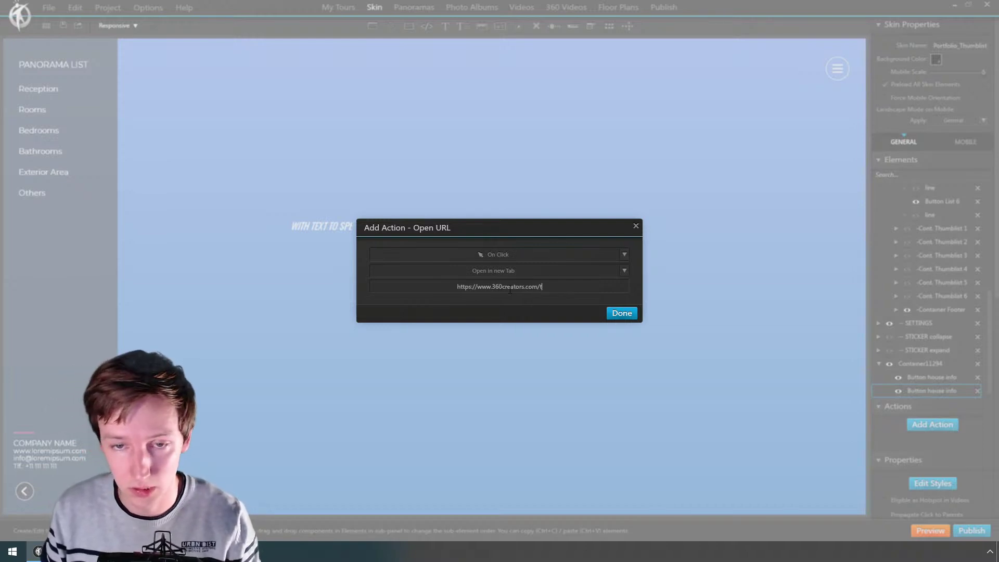
{"action": "left_click", "coordinate": [630, 315]}
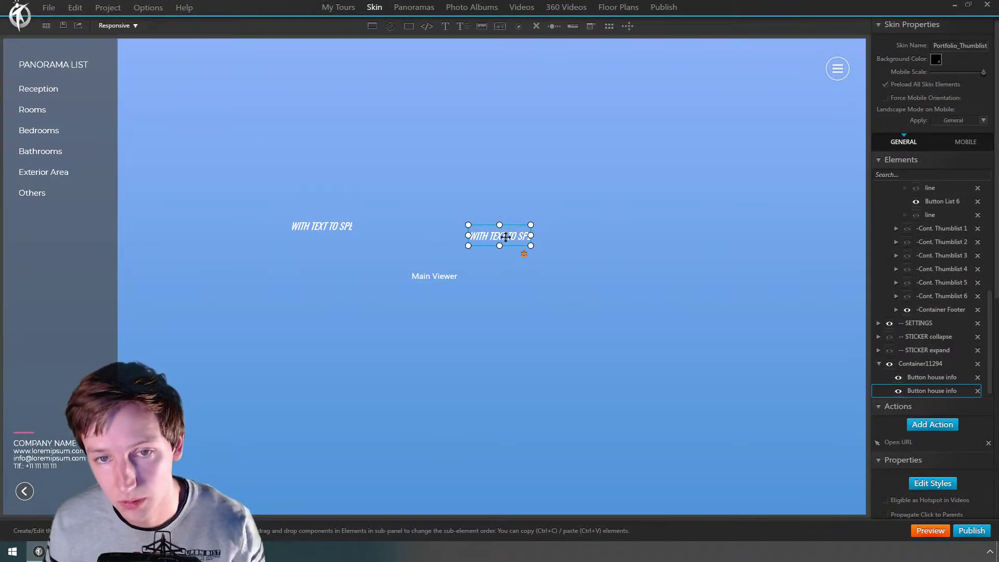
Step: Nudge the right text button slightly up and set its Open URL action to open in the same Iframe
{"action": "left_click_drag", "start_coordinate": [504, 237], "coordinate": [506, 232]}
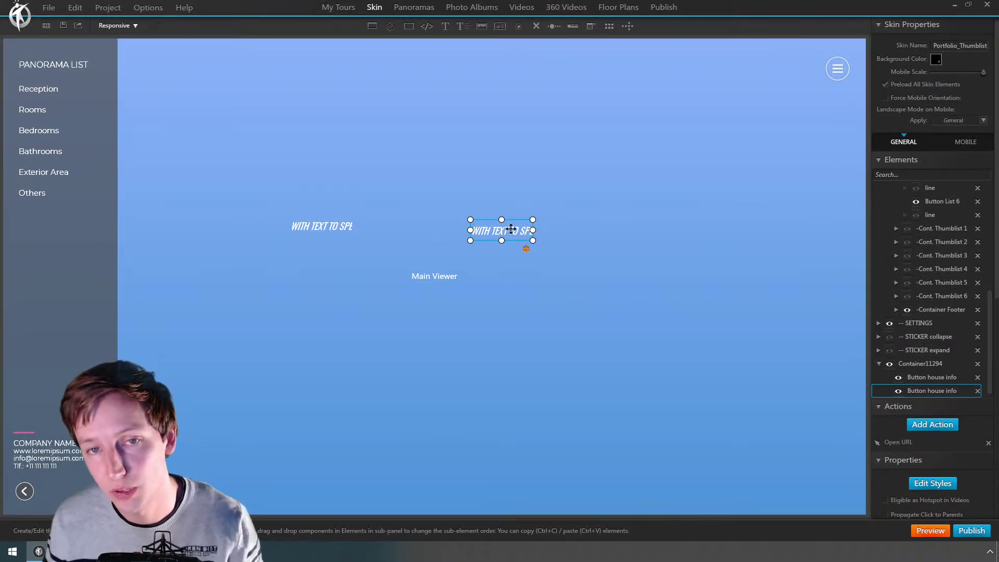
{"action": "double_click", "coordinate": [899, 442]}
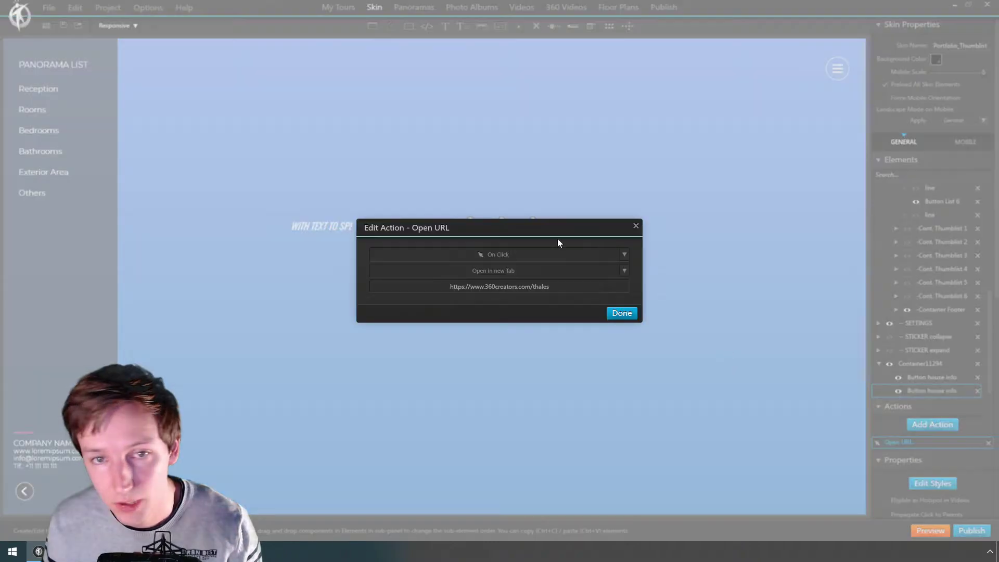
{"action": "left_click", "coordinate": [509, 270]}
{"action": "left_click", "coordinate": [428, 301]}
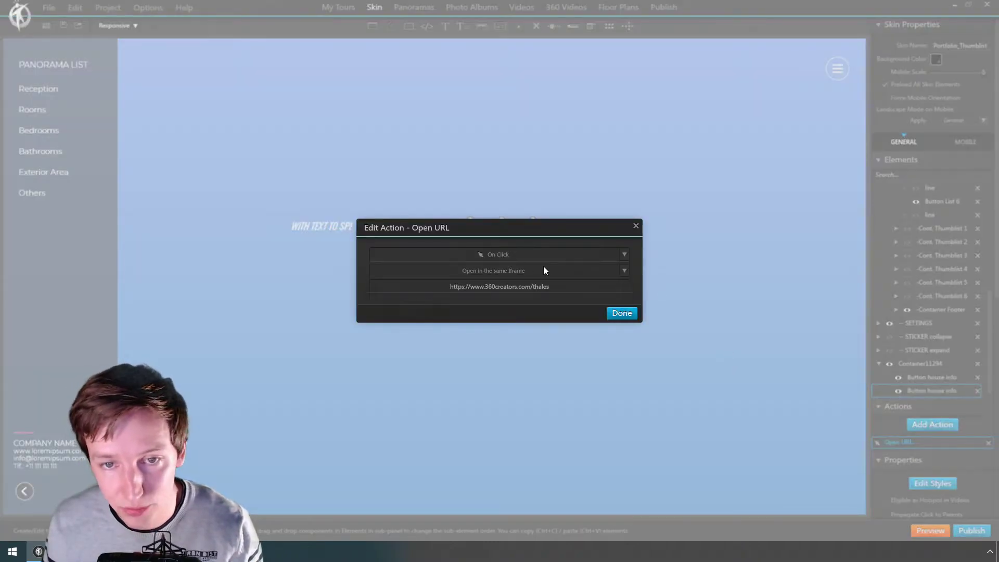
{"action": "left_click", "coordinate": [629, 316]}
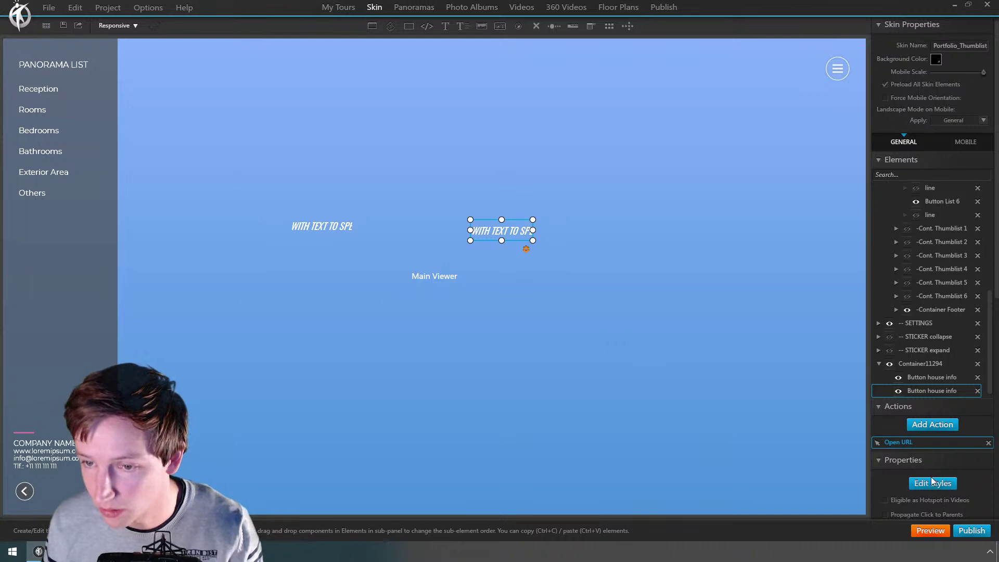
{"action": "left_click", "coordinate": [371, 255]}
{"action": "left_click", "coordinate": [330, 232]}
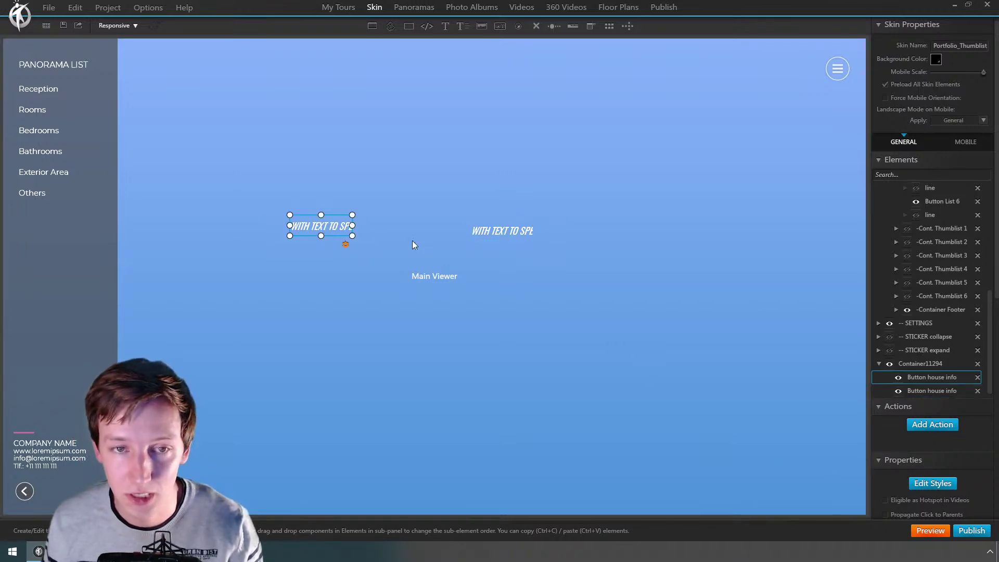
{"action": "left_click", "coordinate": [455, 113]}
{"action": "left_click", "coordinate": [321, 228]}
{"action": "left_click", "coordinate": [515, 233]}
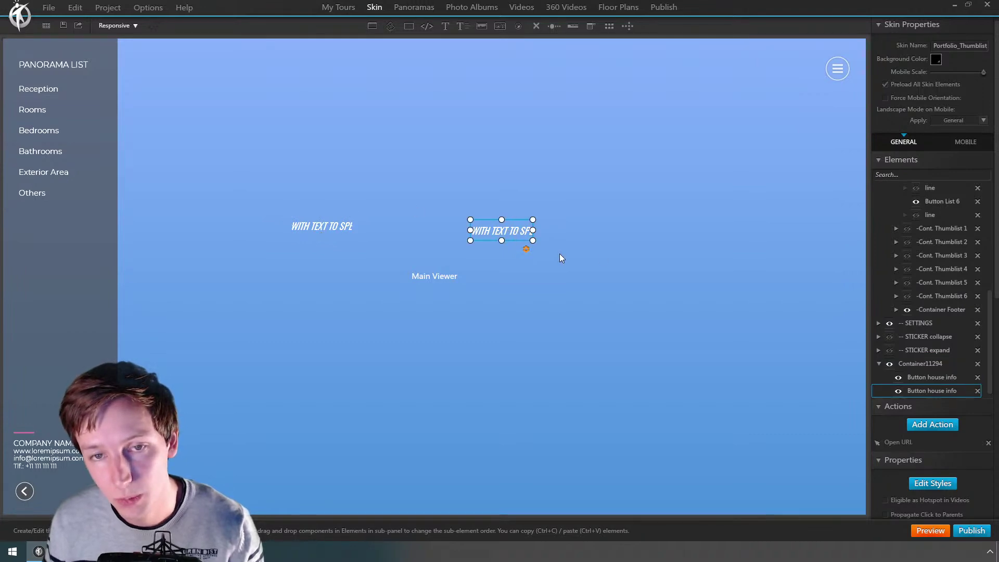
Step: Preview the tour, test the right text button's link by launching the Thales virtual tour, and close the preview
{"action": "left_click", "coordinate": [930, 531]}
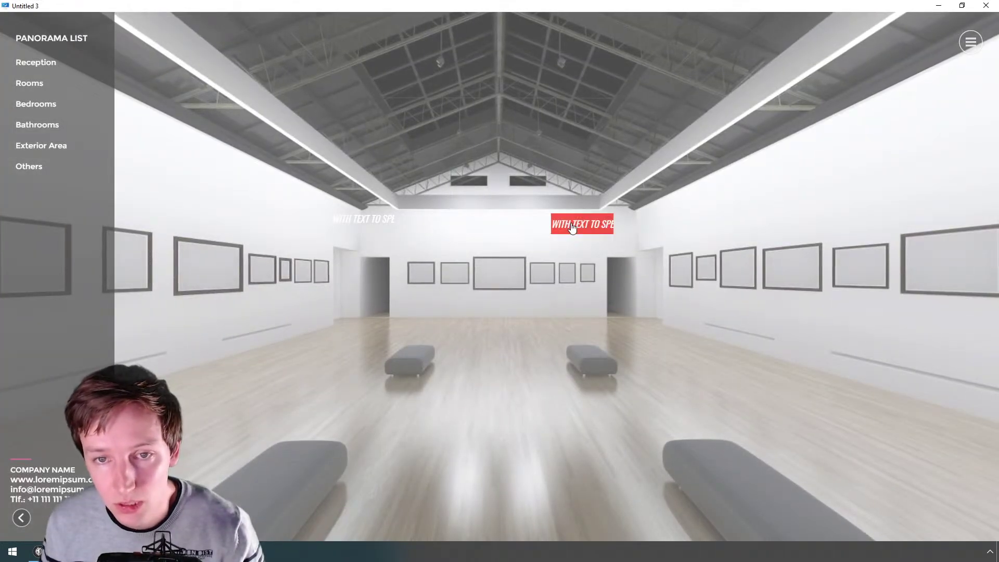
{"action": "left_click", "coordinate": [571, 226]}
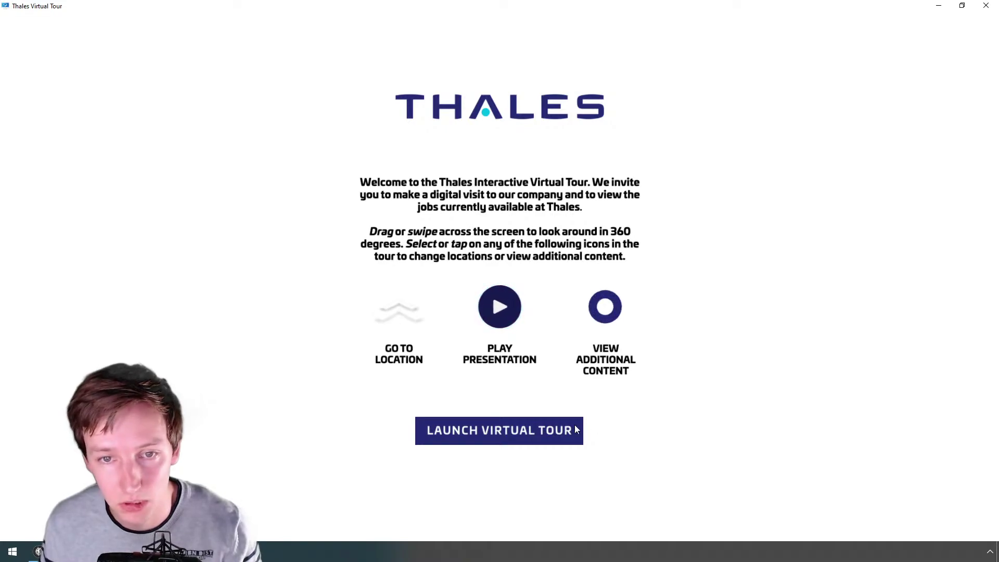
{"action": "left_click", "coordinate": [585, 427]}
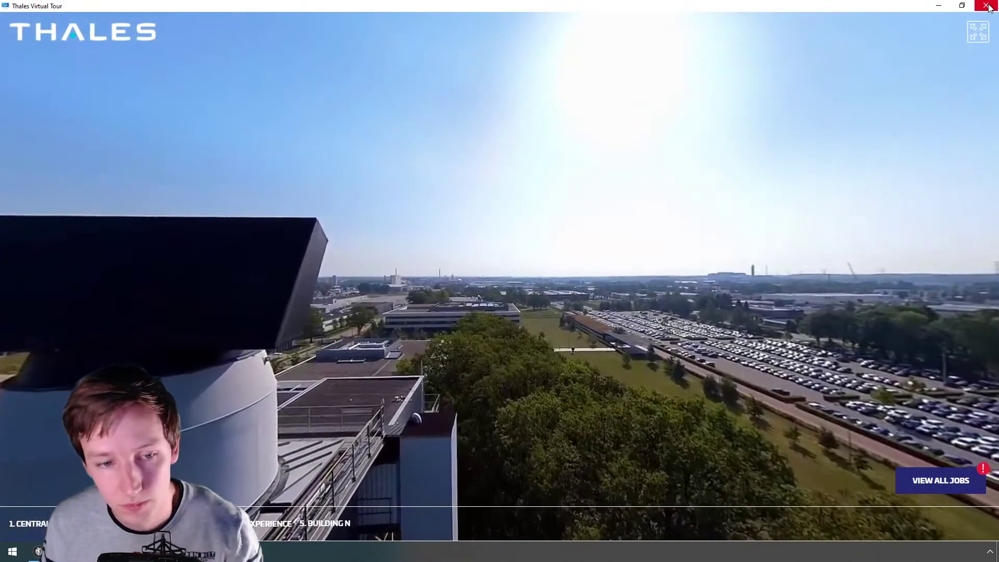
{"action": "left_click", "coordinate": [987, 5]}
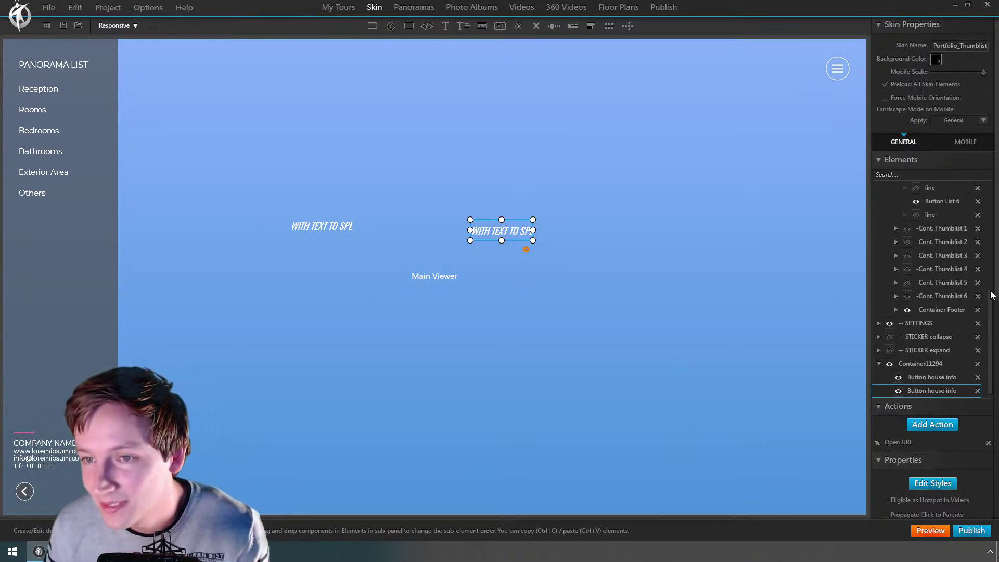
Step: Switch to the release notes in the browser and highlight the entry on the Text to Speech action with multilanguage support
{"action": "scroll", "coordinate": [929, 323], "scroll_direction": "up", "scroll_amount": 5}
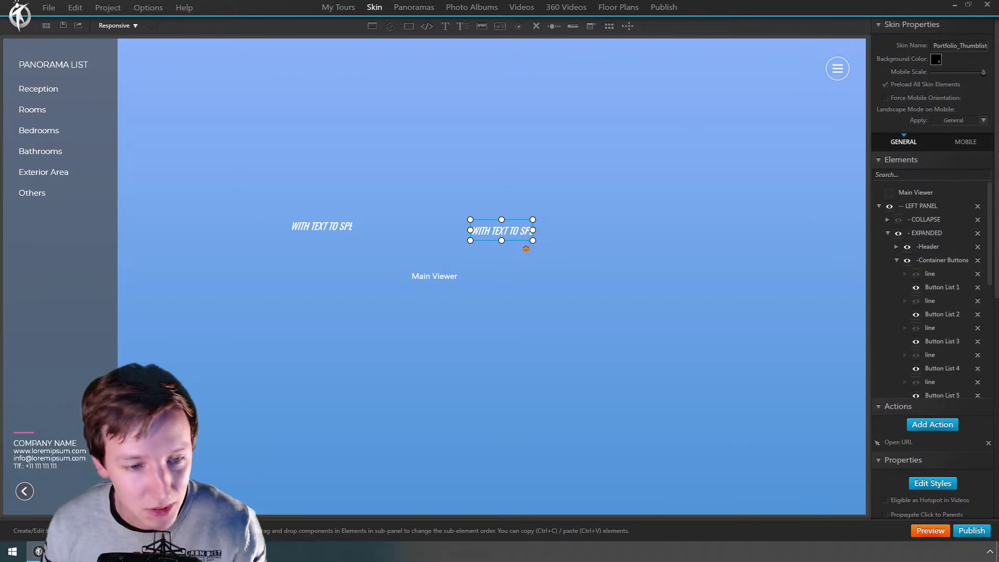
{"action": "key", "text": "alt+Tab"}
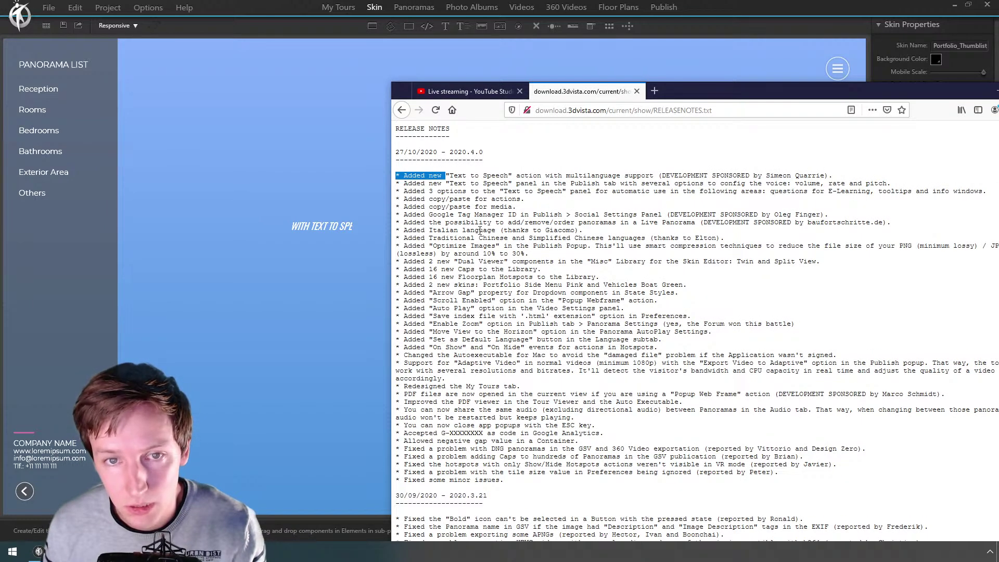
{"action": "left_click_drag", "start_coordinate": [491, 177], "coordinate": [625, 176]}
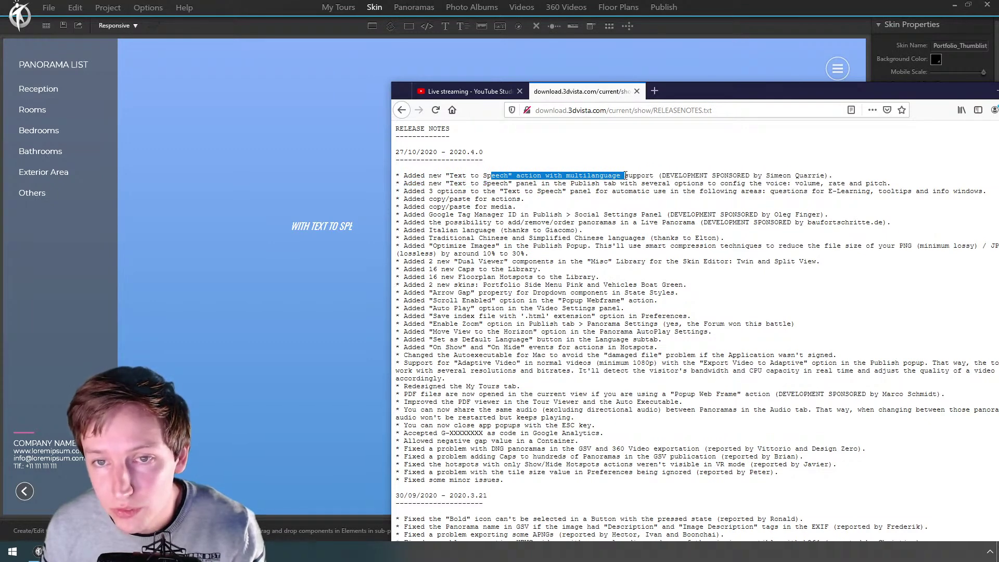
Step: Return to 3DVista and show the tour's description entry in the Nederlands translations of the publishing language settings
{"action": "left_click", "coordinate": [624, 66]}
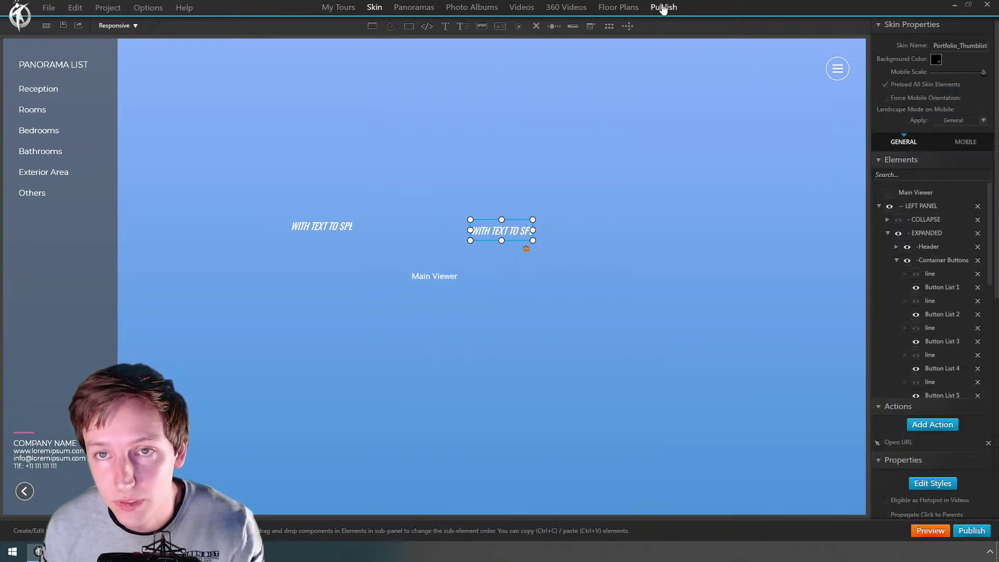
{"action": "left_click", "coordinate": [663, 6]}
{"action": "left_click", "coordinate": [549, 25]}
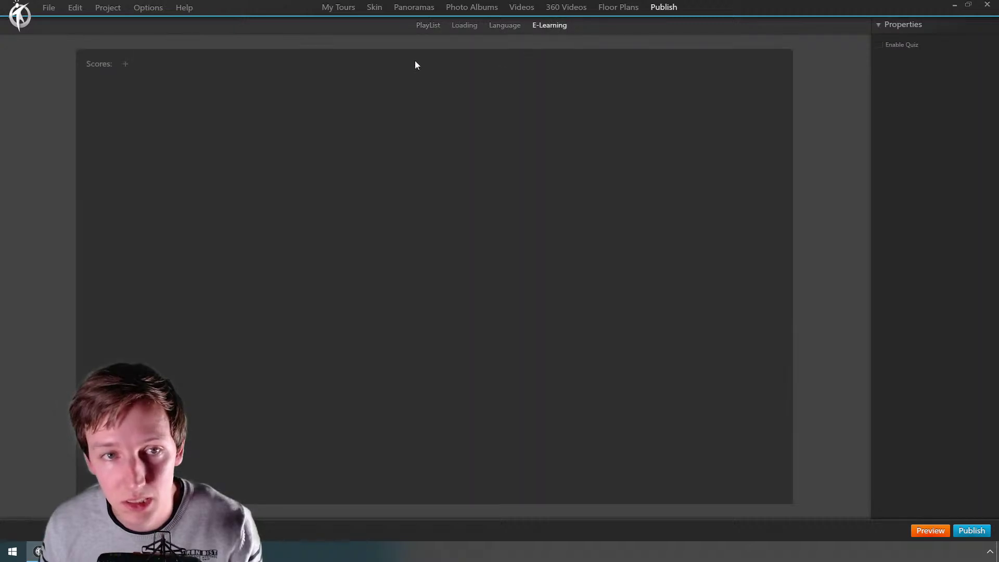
{"action": "left_click", "coordinate": [505, 26]}
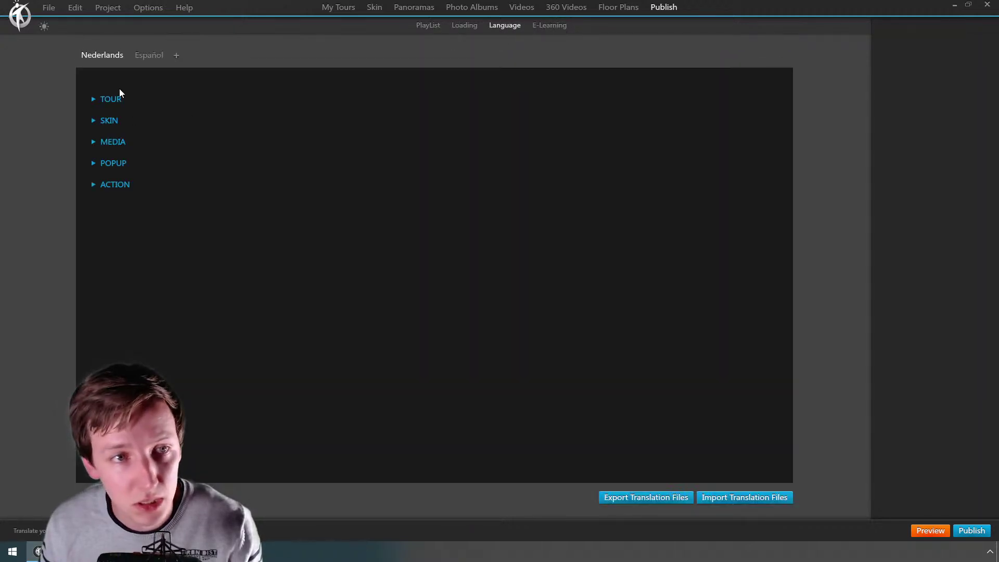
{"action": "left_click", "coordinate": [111, 99]}
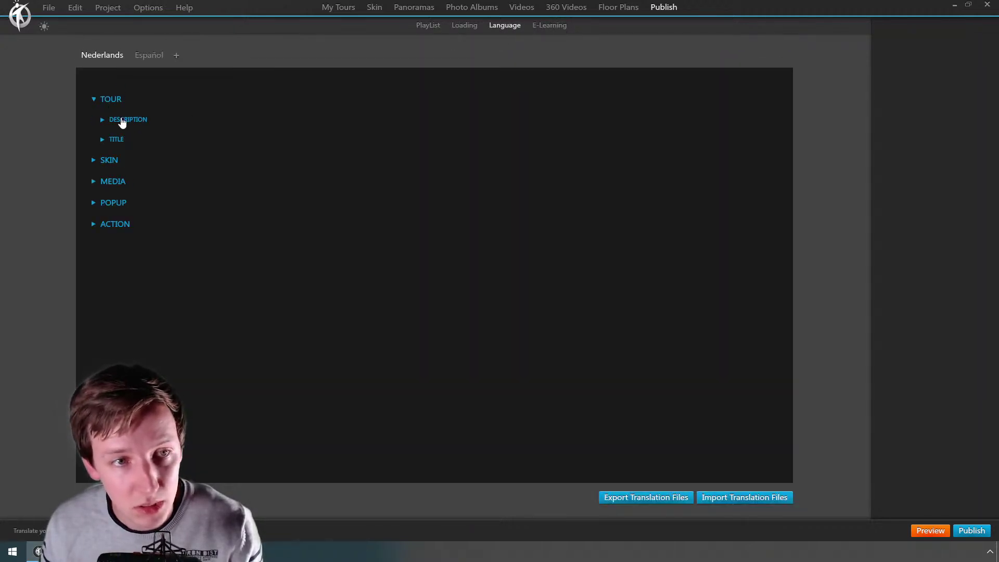
{"action": "left_click", "coordinate": [123, 121]}
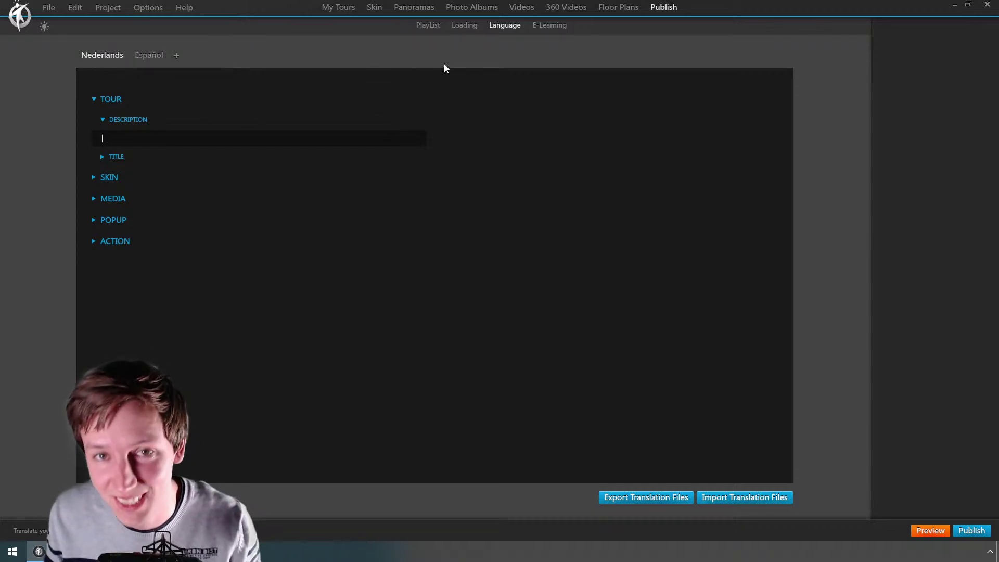
Step: Switch to the release notes and review the entries on automatic Text to Speech options and on copy/paste for actions and media
{"action": "key", "text": "alt+Tab"}
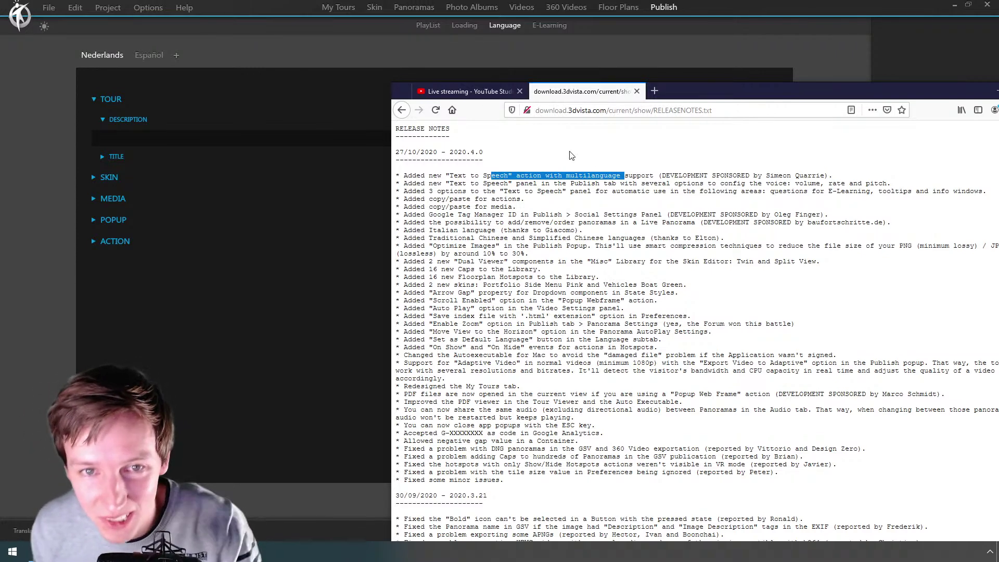
{"action": "left_click_drag", "start_coordinate": [471, 191], "coordinate": [734, 186]}
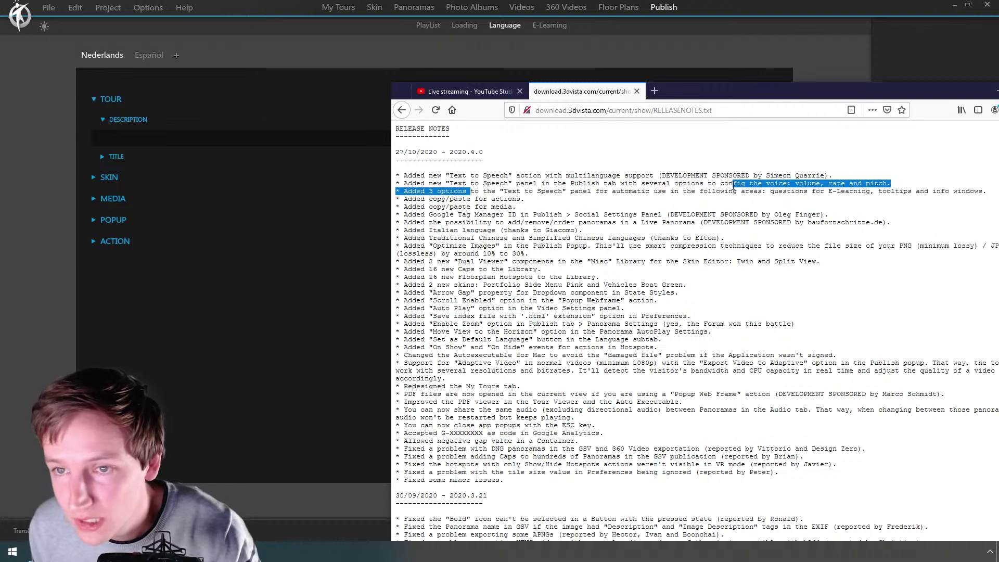
{"action": "left_click_drag", "start_coordinate": [438, 191], "coordinate": [888, 192]}
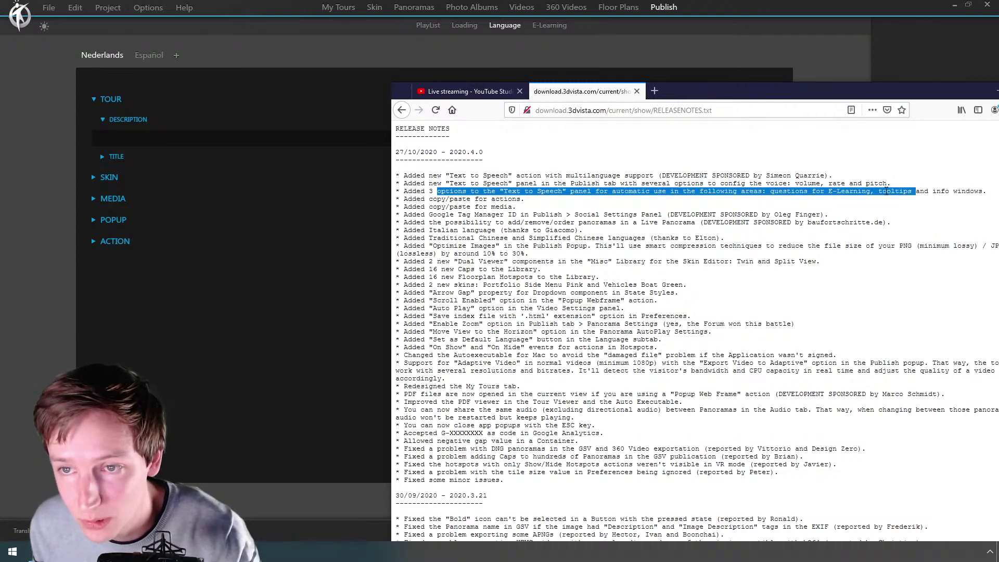
{"action": "double_click", "coordinate": [896, 192]}
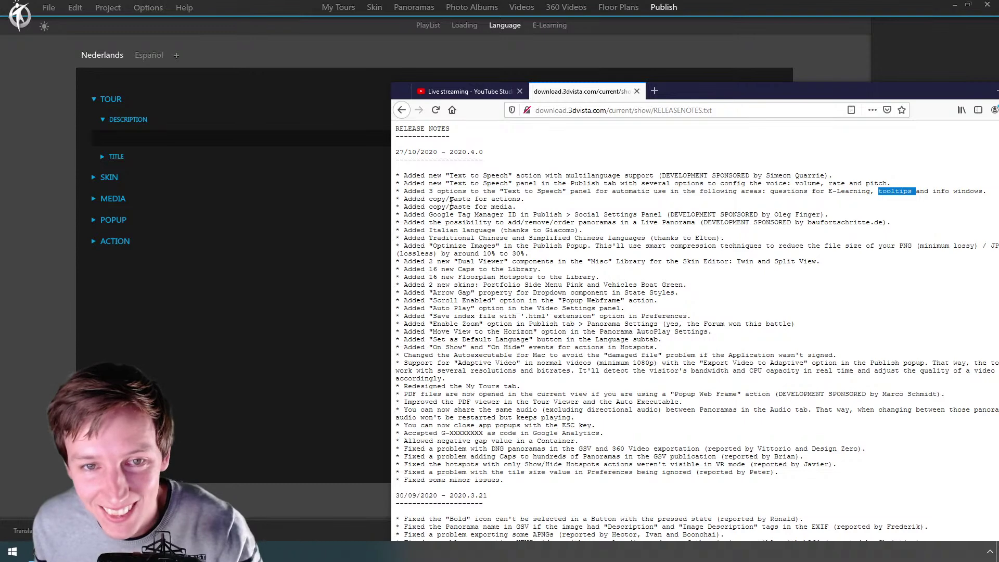
{"action": "left_click_drag", "start_coordinate": [421, 201], "coordinate": [451, 207]}
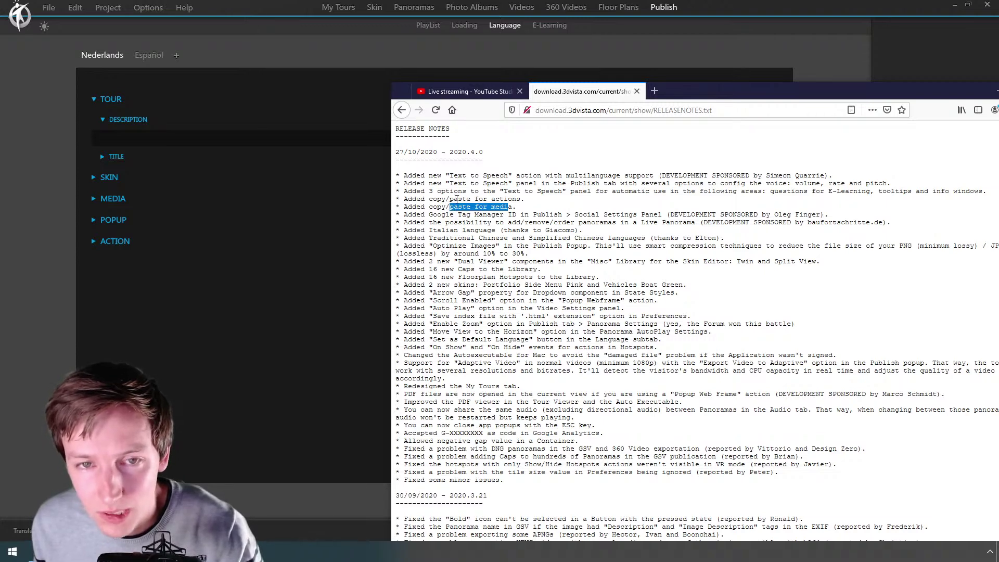
Step: Switch back to 3DVista, maximize its window and duplicate the VG_2 and VG_3 panoramas twice in the panorama list
{"action": "left_click", "coordinate": [665, 60]}
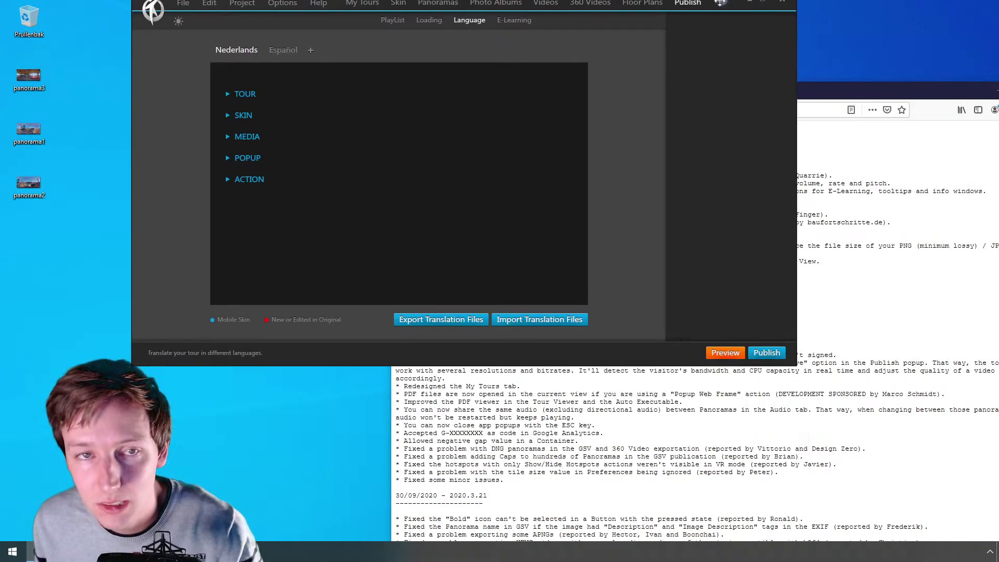
{"action": "double_click", "coordinate": [725, 10]}
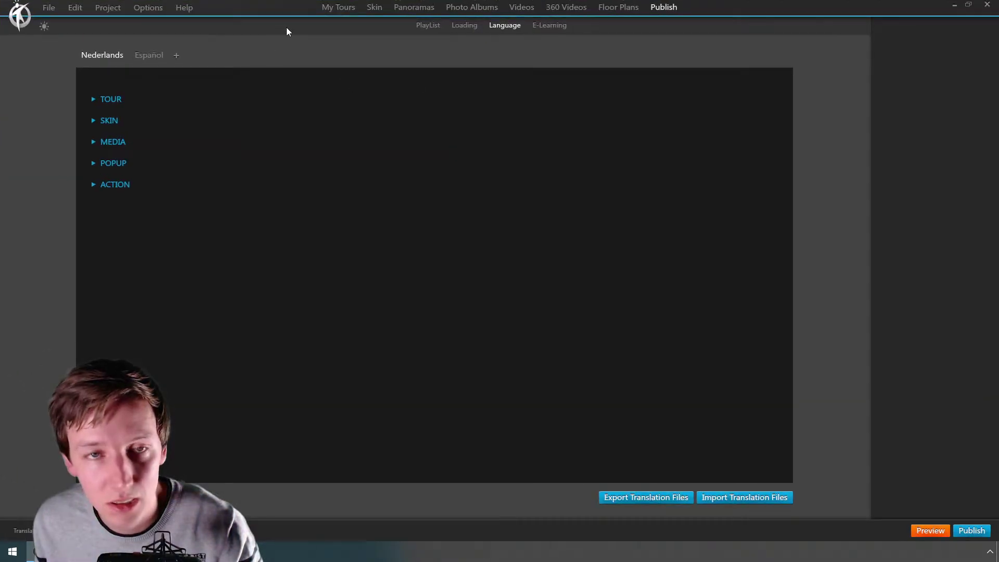
{"action": "left_click", "coordinate": [415, 8]}
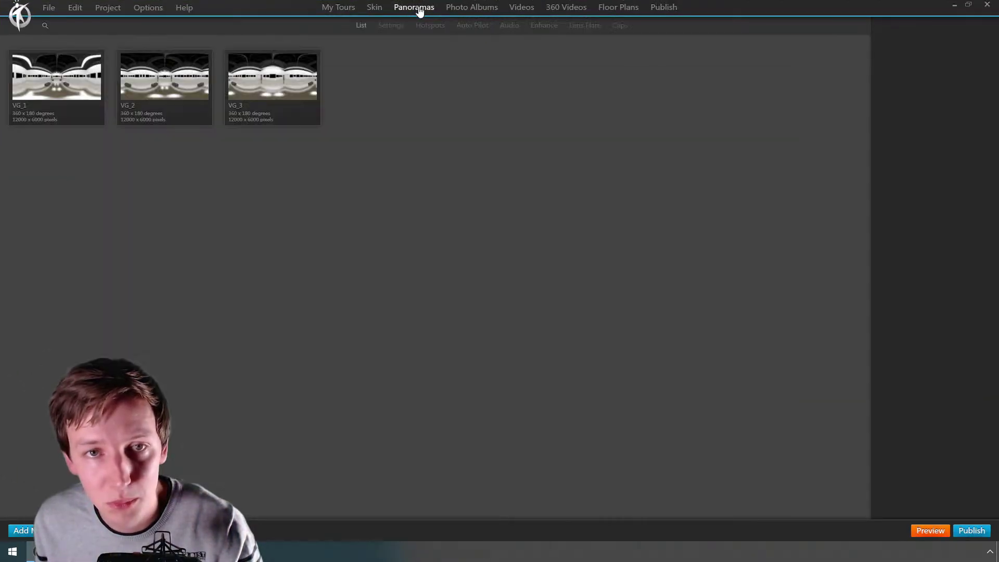
{"action": "left_click", "coordinate": [264, 97]}
{"action": "left_click", "coordinate": [174, 94], "text": "ctrl"}
{"action": "key", "text": "ctrl+c"}
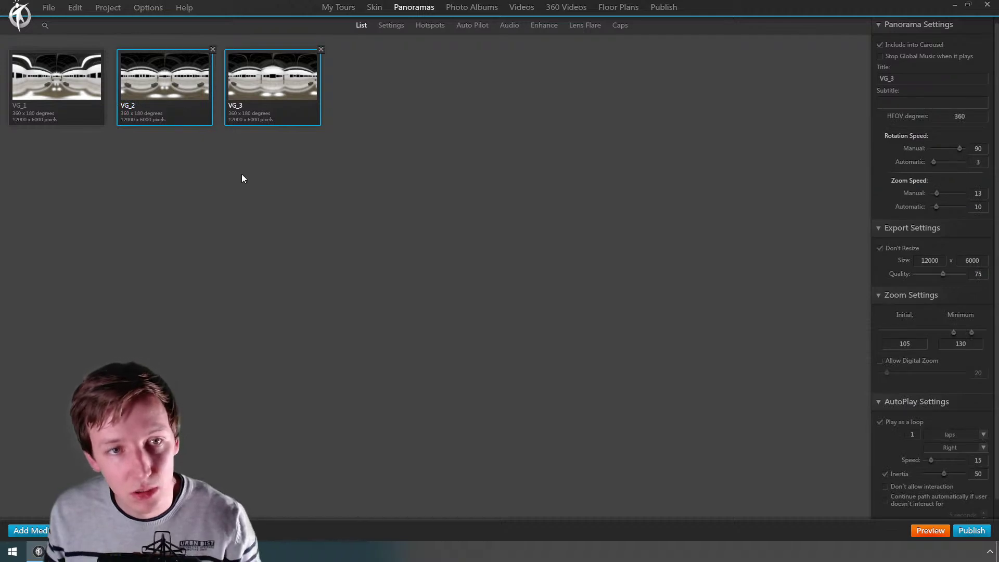
{"action": "key", "text": "ctrl+v"}
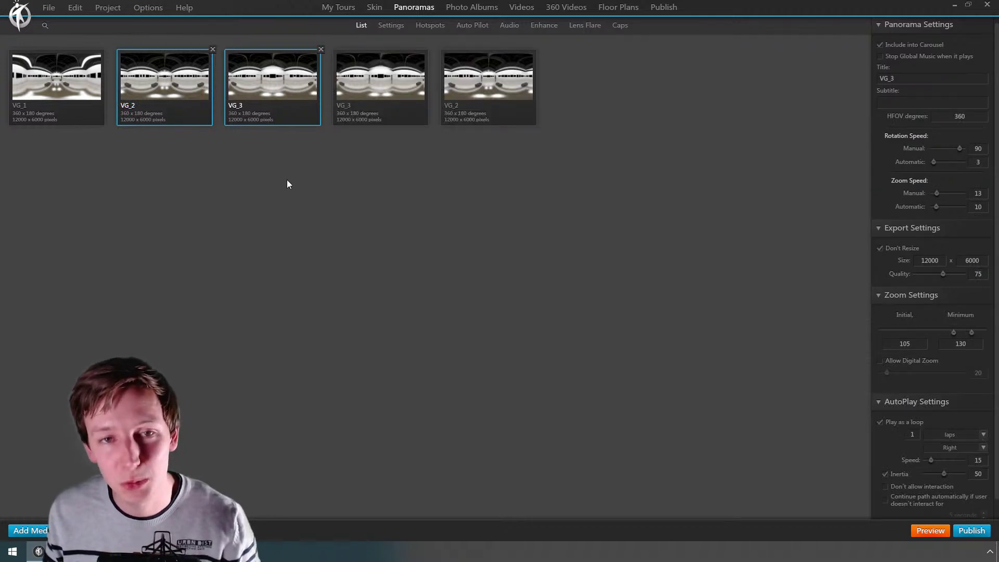
{"action": "key", "text": "ctrl+v"}
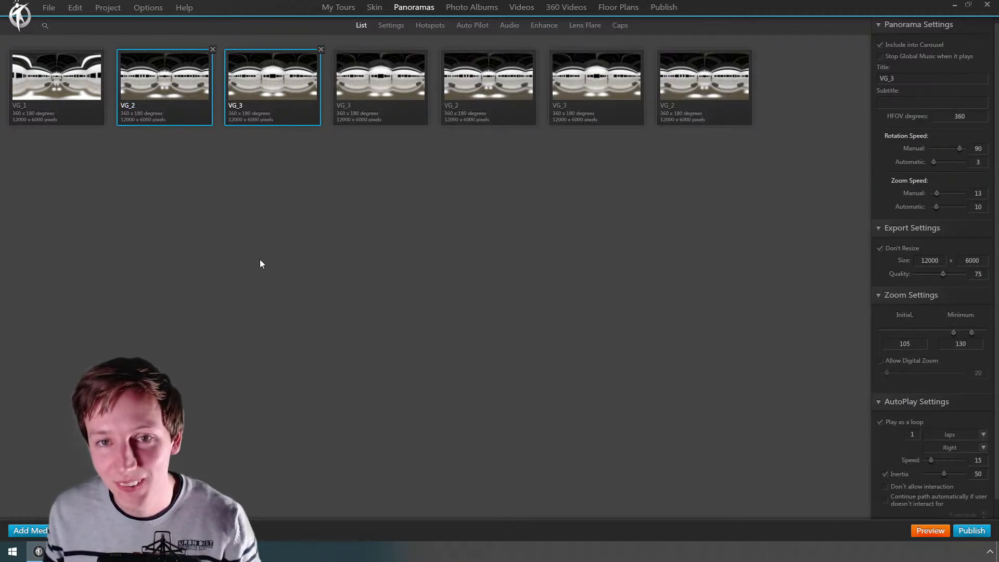
Step: Paste the copied VG_2 and VG_3 panoramas five more times, start a tour preview and cancel its publishing
{"action": "key", "text": "ctrl+v"}
{"action": "key", "text": "ctrl+v"}
{"action": "key", "text": "ctrl+v"}
{"action": "key", "text": "ctrl+v"}
{"action": "key", "text": "ctrl+v"}
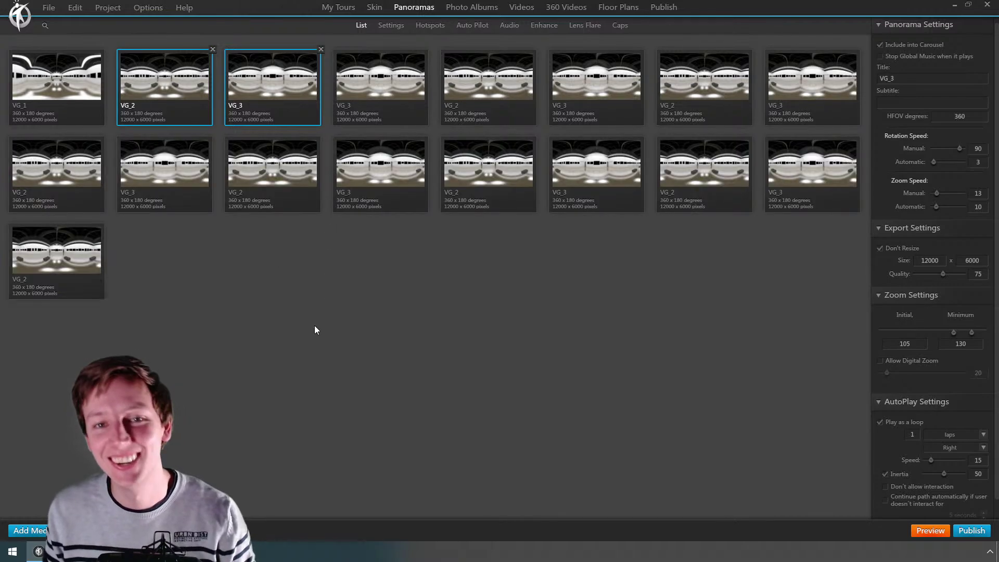
{"action": "left_click", "coordinate": [929, 530]}
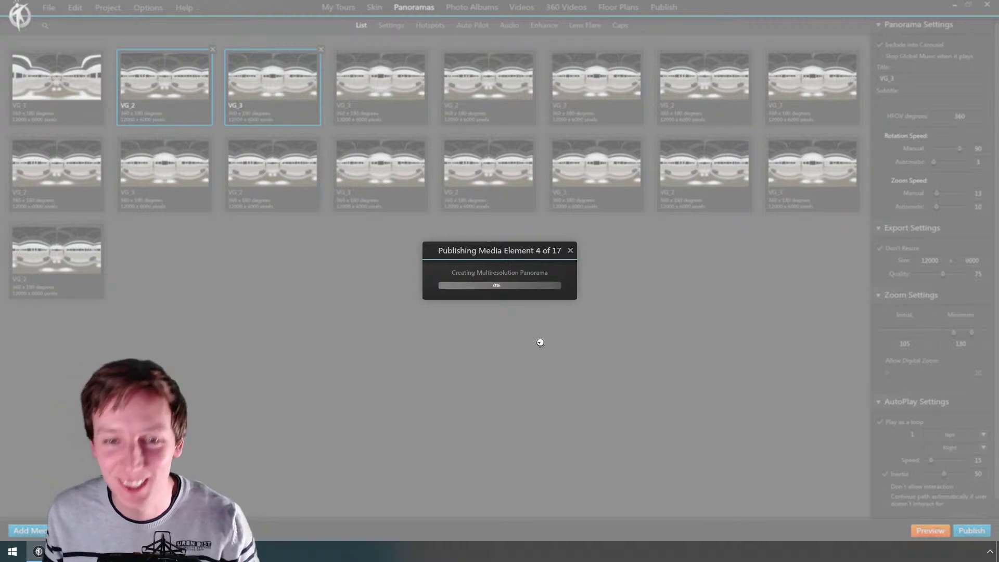
{"action": "left_click", "coordinate": [572, 248]}
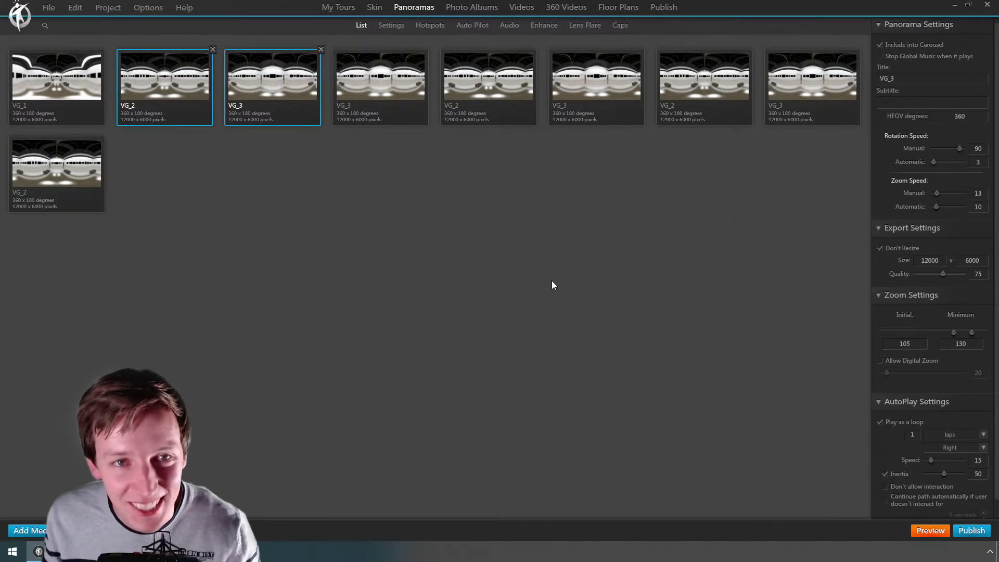
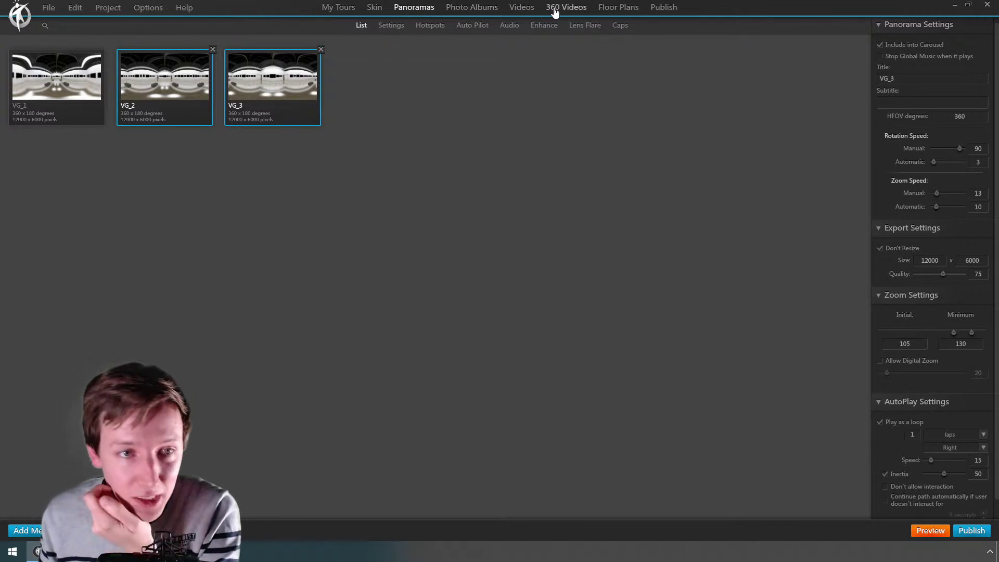
Step: Duplicate the VG_3 panorama, open the image file browser for the copy, cancel it and delete the copy
{"action": "left_click", "coordinate": [275, 102]}
{"action": "left_click", "coordinate": [180, 85]}
{"action": "left_click", "coordinate": [247, 87]}
{"action": "key", "text": "ctrl+d"}
{"action": "left_click", "coordinate": [388, 98]}
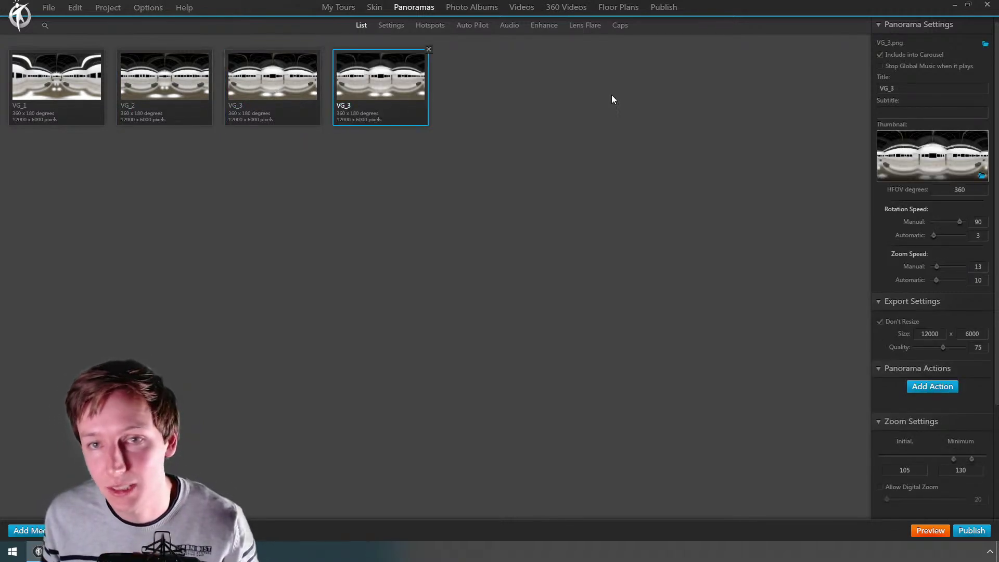
{"action": "left_click", "coordinate": [984, 44]}
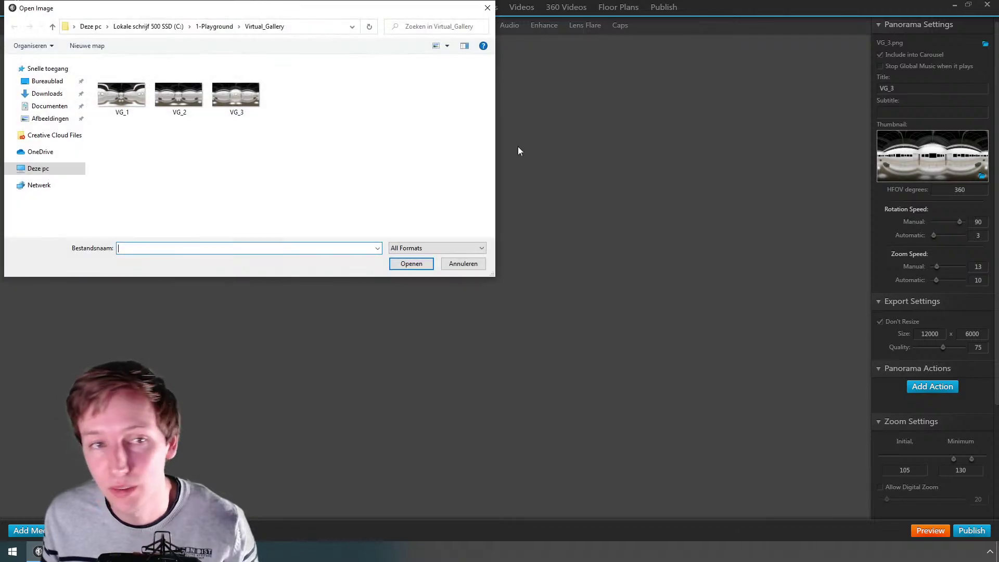
{"action": "left_click", "coordinate": [487, 8]}
{"action": "key", "text": "Delete"}
Step: Add an Arrow 01 hotspot from the library to the VG_3 panorama and place a copy of it at the right doorway
{"action": "left_click", "coordinate": [267, 91]}
{"action": "double_click", "coordinate": [267, 91]}
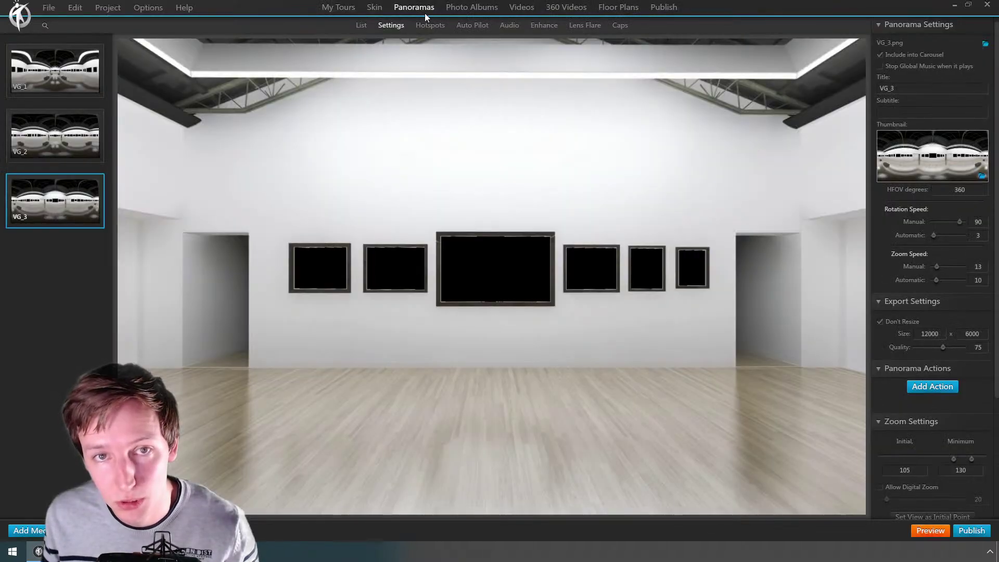
{"action": "left_click", "coordinate": [431, 26]}
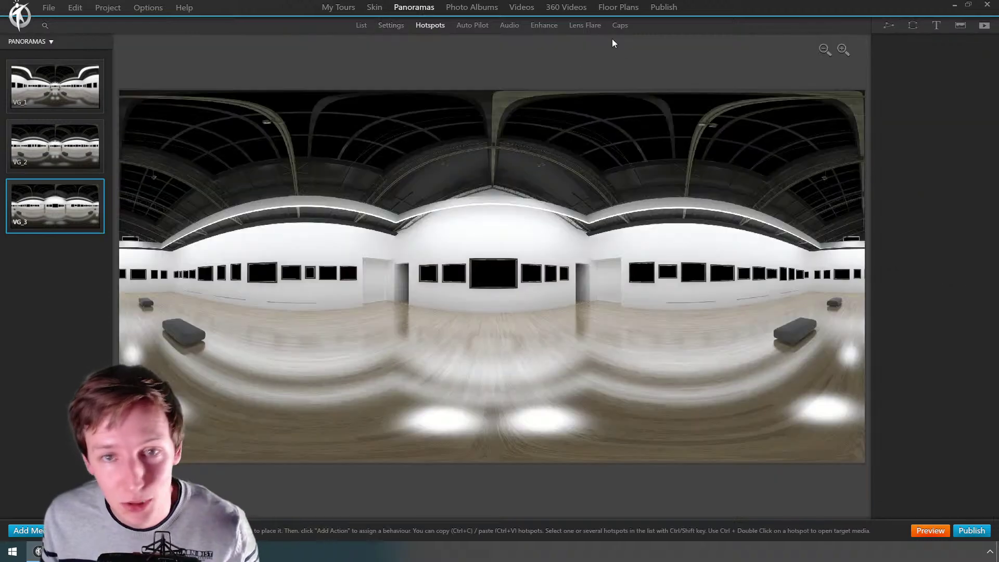
{"action": "left_click", "coordinate": [947, 33]}
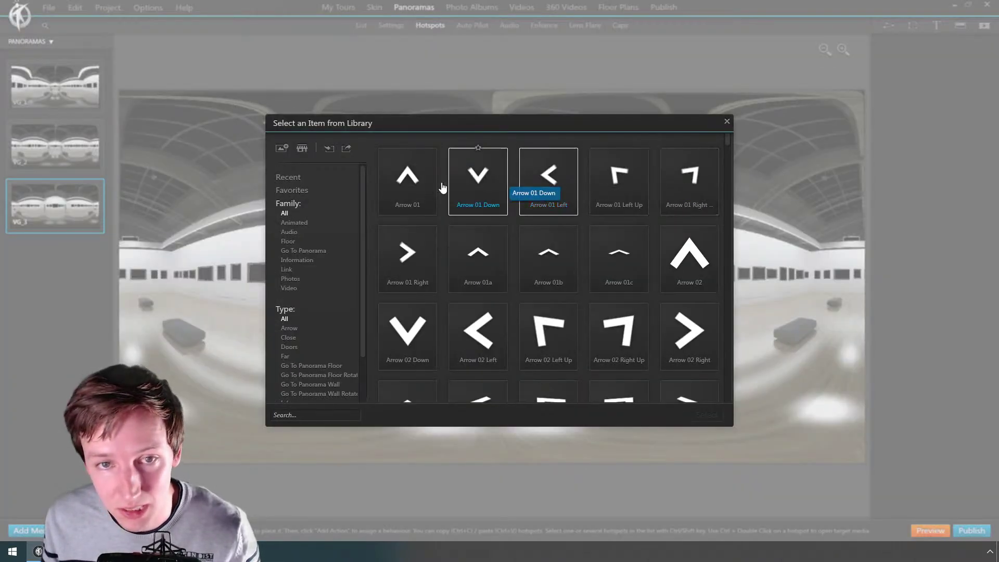
{"action": "left_click", "coordinate": [706, 414]}
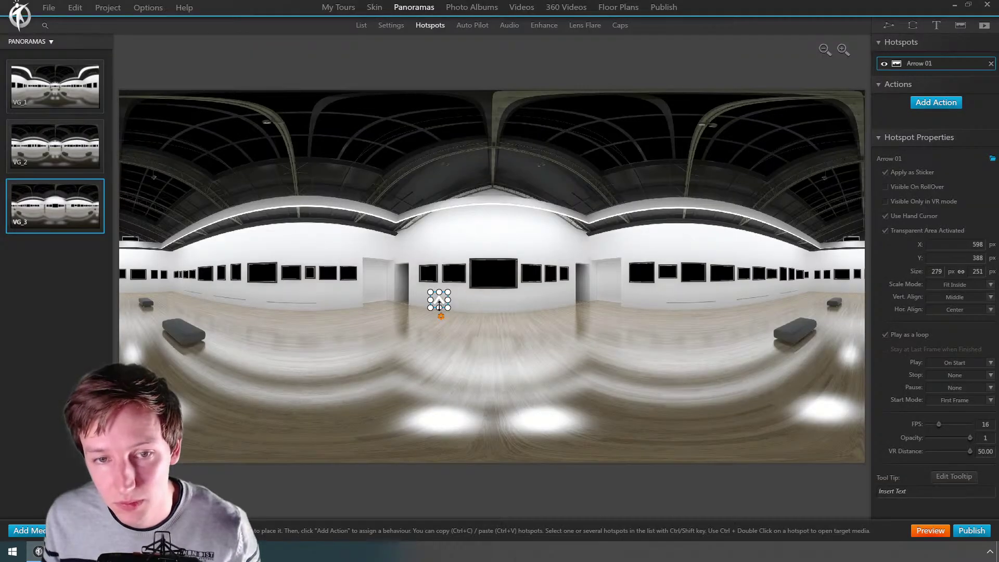
{"action": "left_click", "coordinate": [441, 302]}
{"action": "left_click_drag", "start_coordinate": [441, 301], "coordinate": [580, 285]}
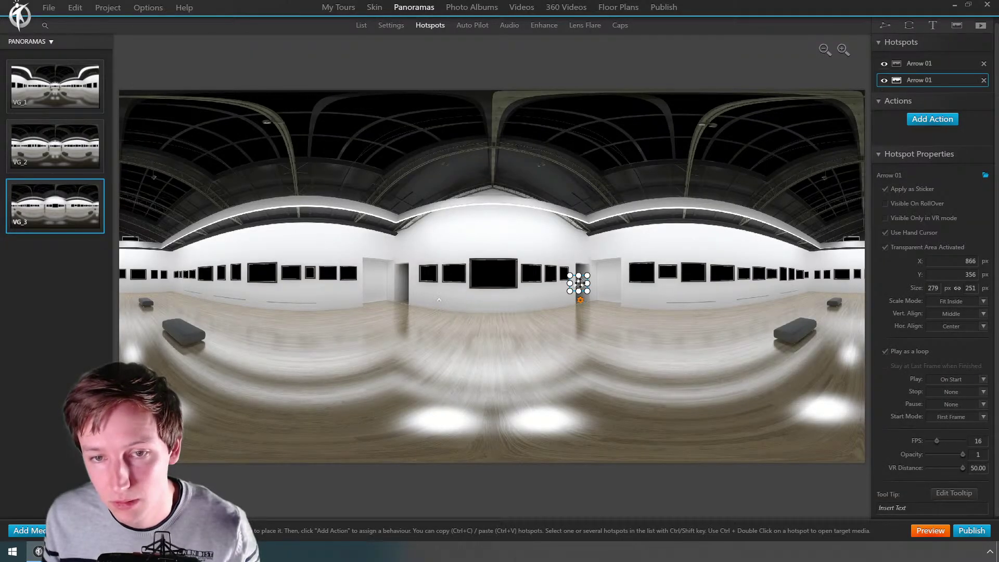
Step: Copy and paste both Arrow 01 hotspots together in VG_3, moving one arrow right of the doorway and another onto the floor by the left wall
{"action": "left_click", "coordinate": [944, 80], "text": "ctrl"}
{"action": "key", "text": "ctrl+c"}
{"action": "key", "text": "ctrl+v"}
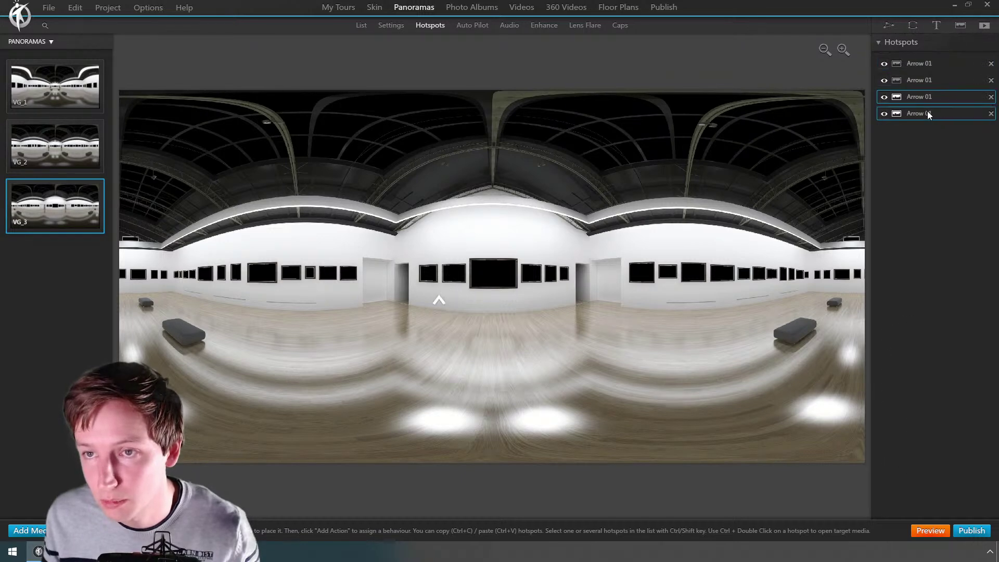
{"action": "left_click", "coordinate": [582, 285]}
{"action": "left_click_drag", "start_coordinate": [576, 280], "coordinate": [620, 276]}
{"action": "left_click_drag", "start_coordinate": [440, 302], "coordinate": [327, 304]}
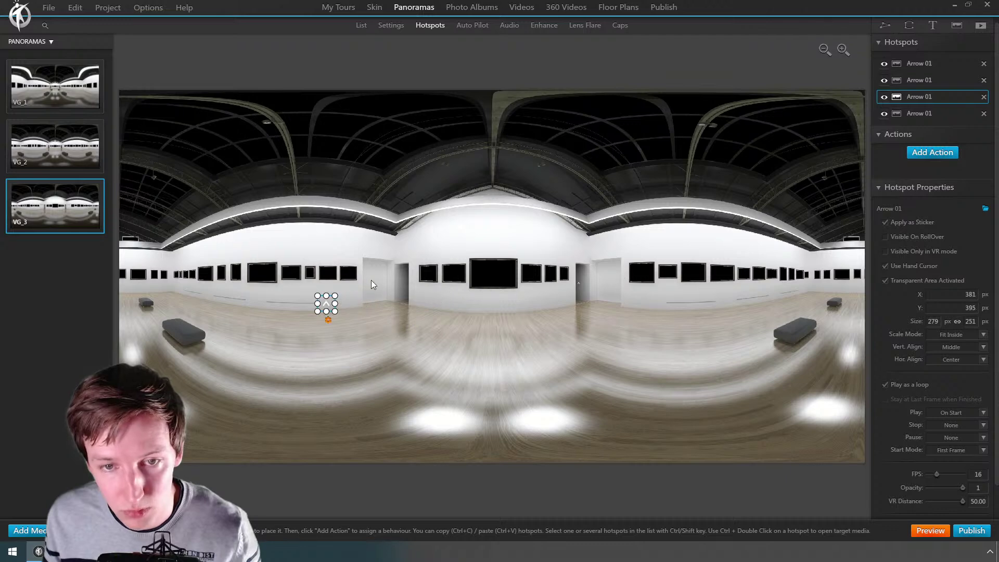
Step: Copy the four Arrow 01 hotspots and paste a second set into the VG_3 panorama
{"action": "left_click", "coordinate": [436, 234]}
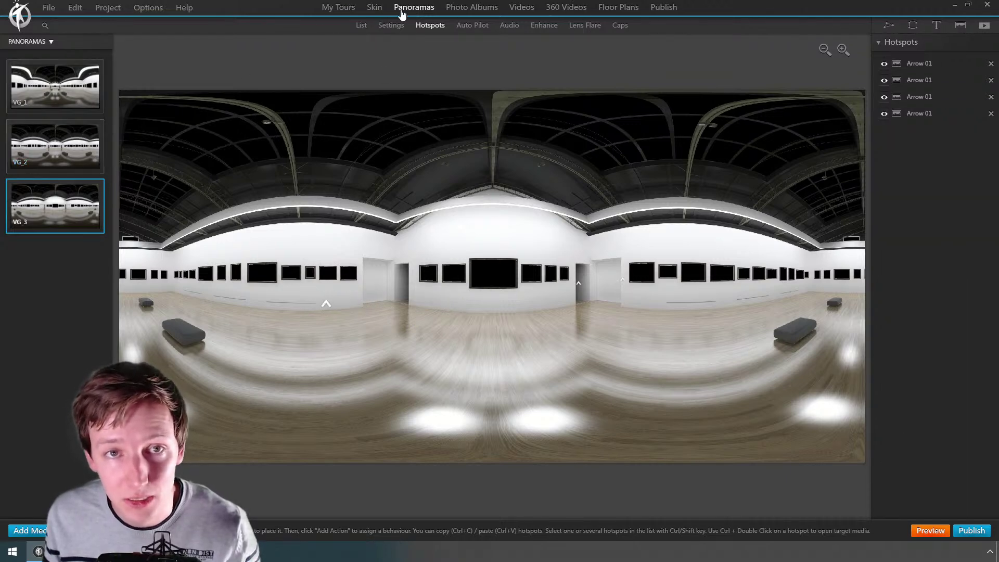
{"action": "left_click", "coordinate": [92, 147]}
{"action": "left_click", "coordinate": [60, 207]}
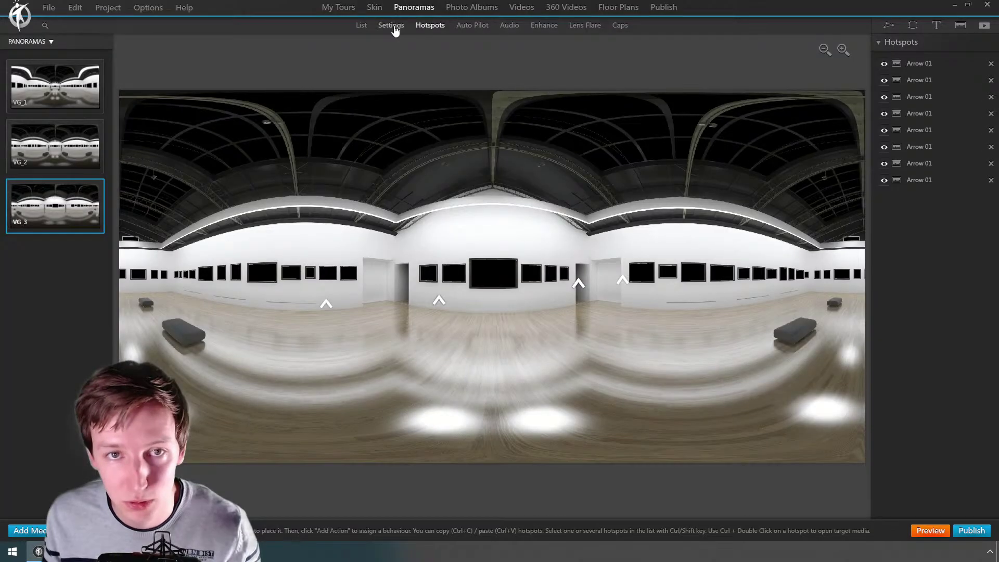
Step: Return to the panorama list and duplicate VG_3 together with its hotspots
{"action": "left_click", "coordinate": [392, 27]}
{"action": "left_click", "coordinate": [360, 26]}
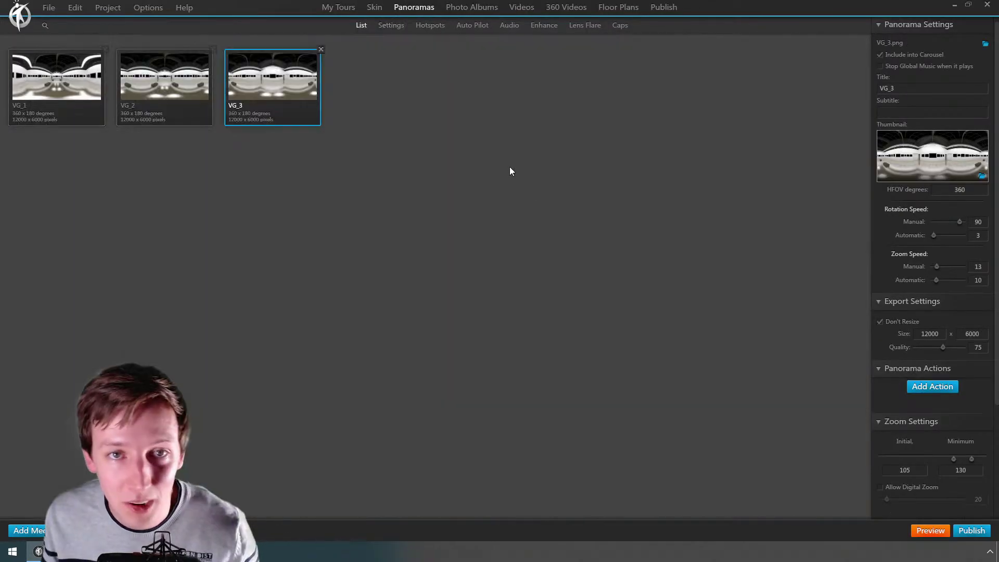
{"action": "left_click", "coordinate": [188, 102]}
{"action": "left_click", "coordinate": [261, 100]}
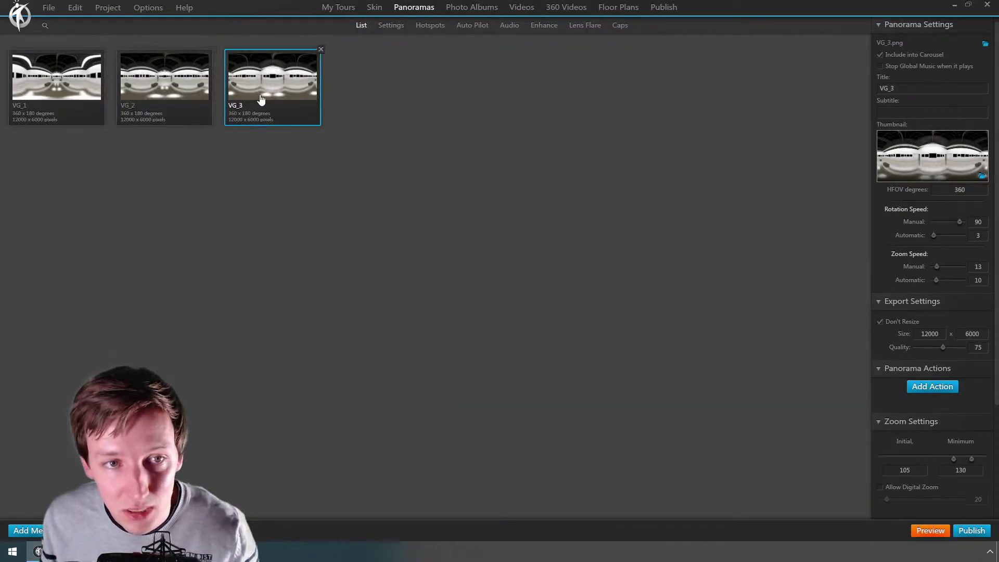
{"action": "key", "text": "ctrl+c"}
{"action": "key", "text": "ctrl+v"}
{"action": "left_click", "coordinate": [382, 83]}
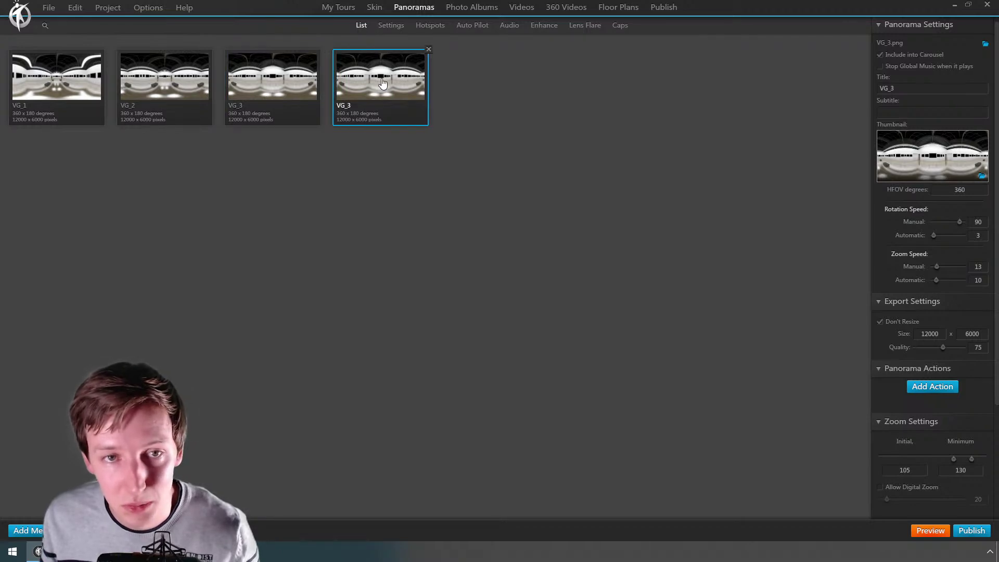
Step: Open the hotspots of the duplicated VG_3 panorama and compare them with those of the original VG_3 and VG_2
{"action": "double_click", "coordinate": [382, 84]}
{"action": "left_click_drag", "start_coordinate": [539, 241], "coordinate": [781, 210]}
{"action": "left_click", "coordinate": [431, 26]}
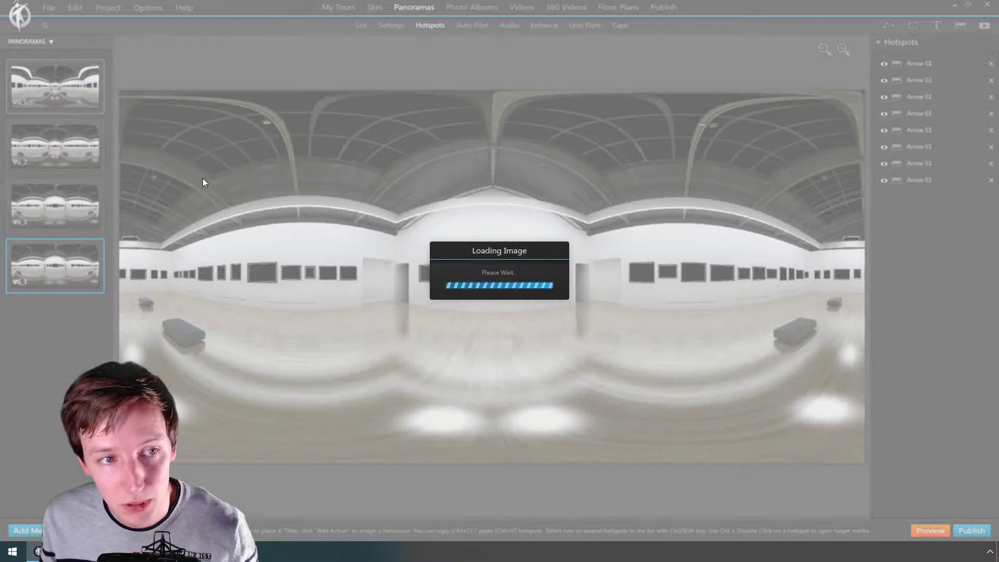
{"action": "left_click", "coordinate": [75, 214]}
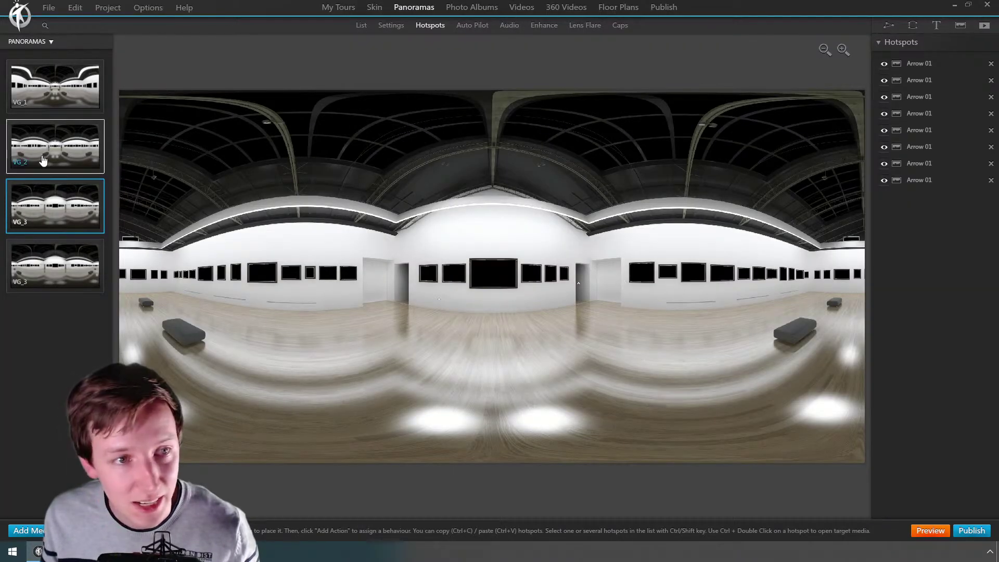
{"action": "left_click", "coordinate": [52, 157]}
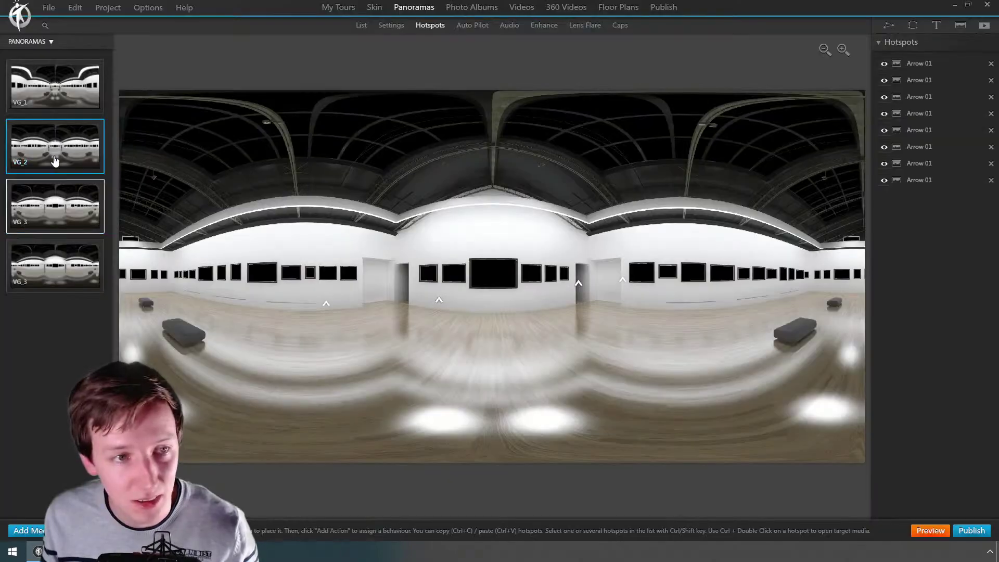
{"action": "left_click", "coordinate": [52, 267]}
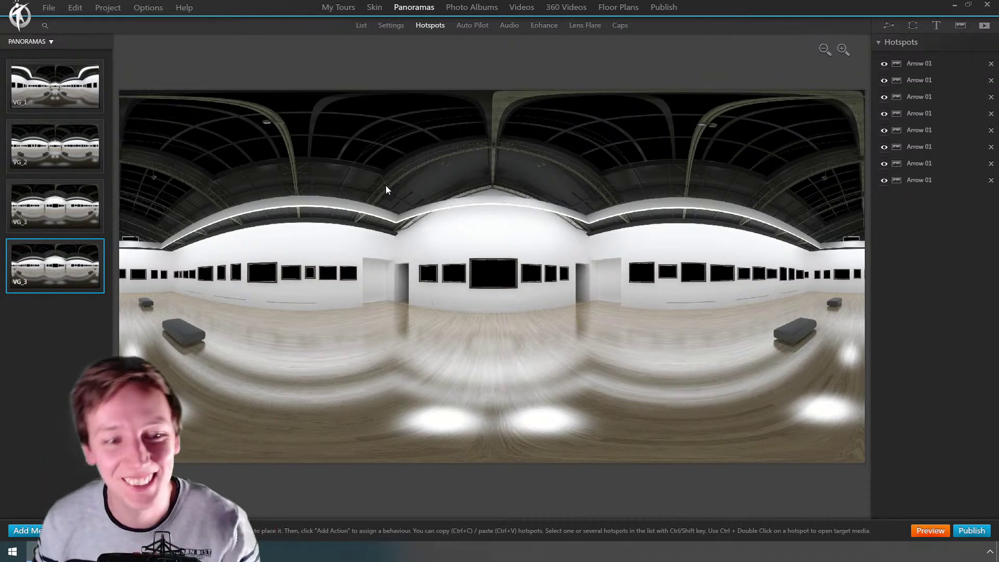
Step: Highlight the Google Tag Manager ID entry in the browser's release notes, and show the Tag Manager ID field in 3DVista's social publishing settings
{"action": "key", "text": "alt+Tab"}
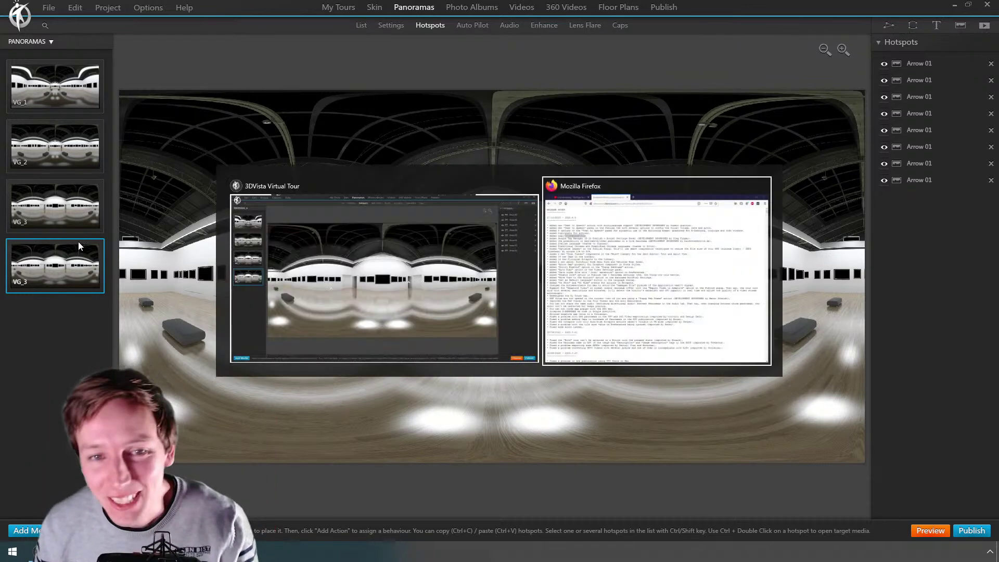
{"action": "left_click_drag", "start_coordinate": [429, 215], "coordinate": [746, 213]}
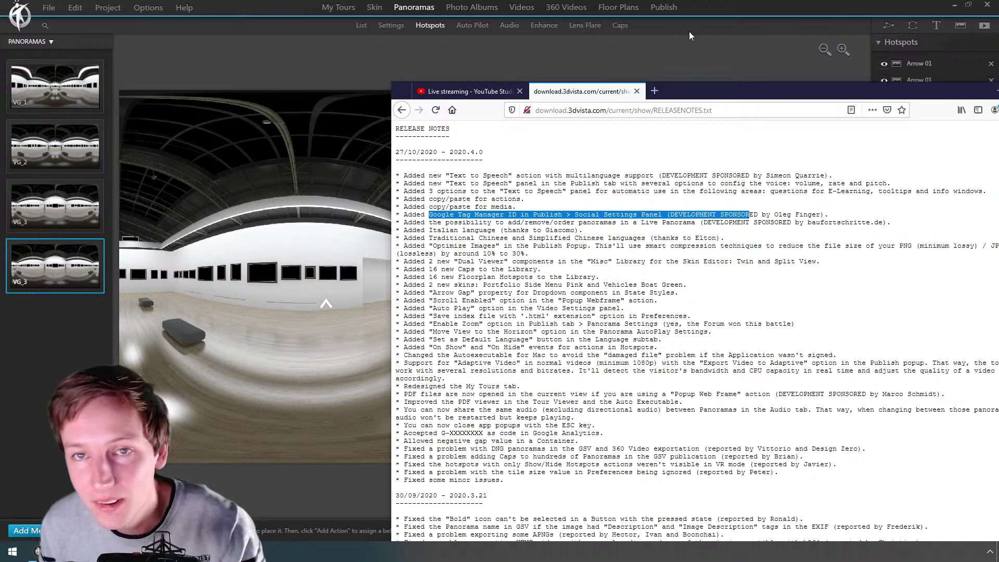
{"action": "left_click", "coordinate": [664, 7]}
{"action": "scroll", "coordinate": [934, 312], "scroll_direction": "down", "scroll_amount": 6}
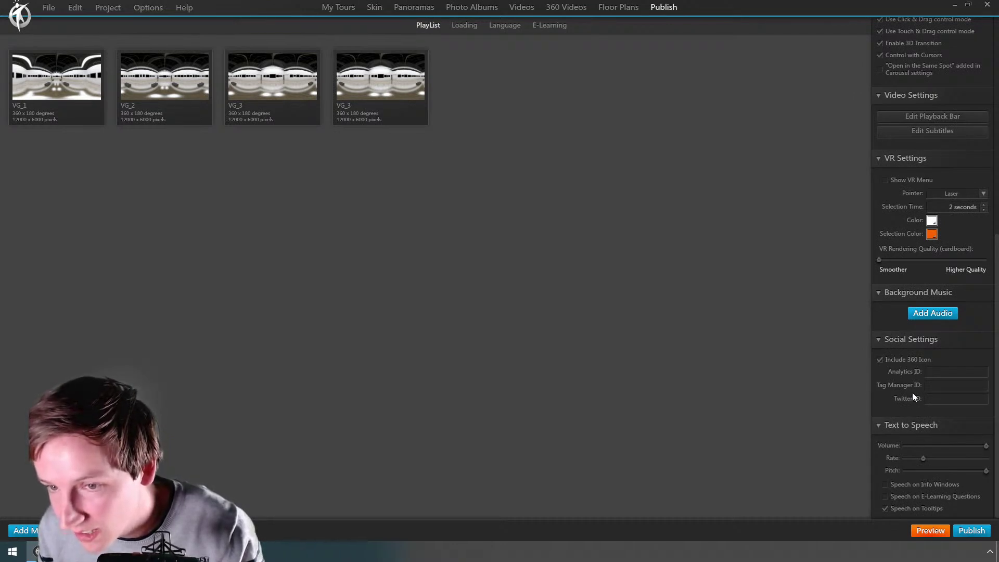
{"action": "left_click", "coordinate": [934, 386]}
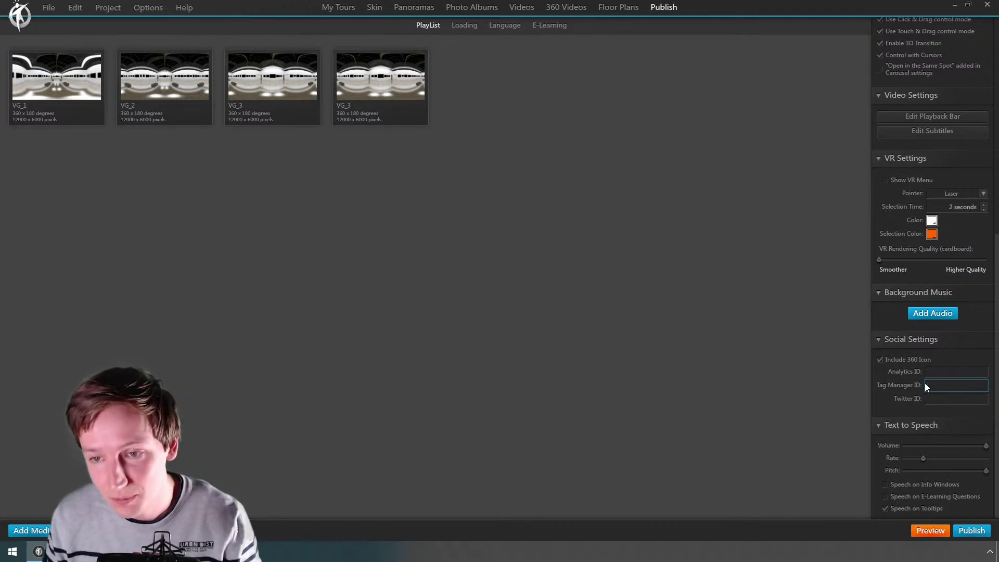
Step: Switch to the release notes and highlight the entry on adding, removing and ordering panoramas in a Live Panorama
{"action": "key", "text": "alt+Tab"}
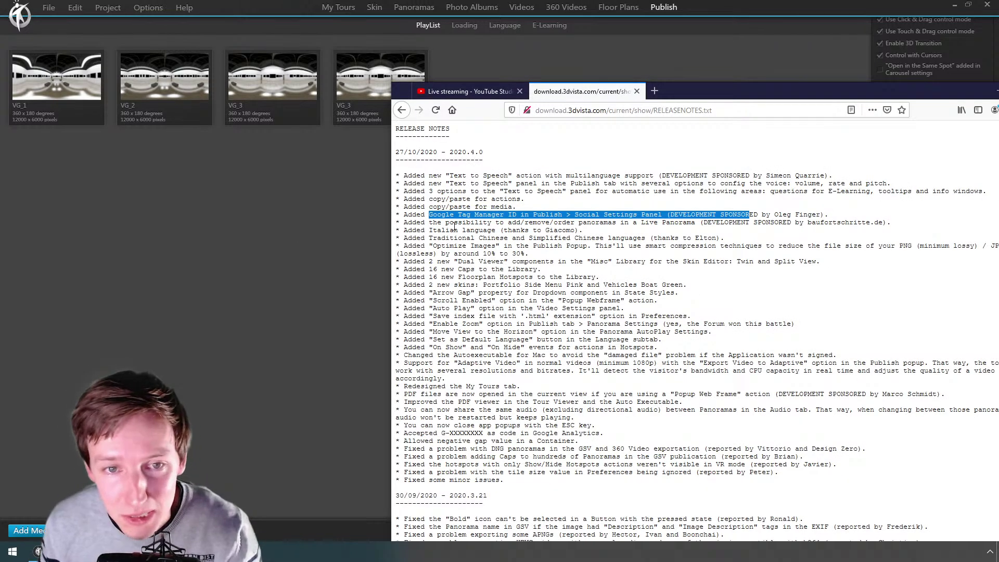
{"action": "left_click_drag", "start_coordinate": [442, 222], "coordinate": [619, 224]}
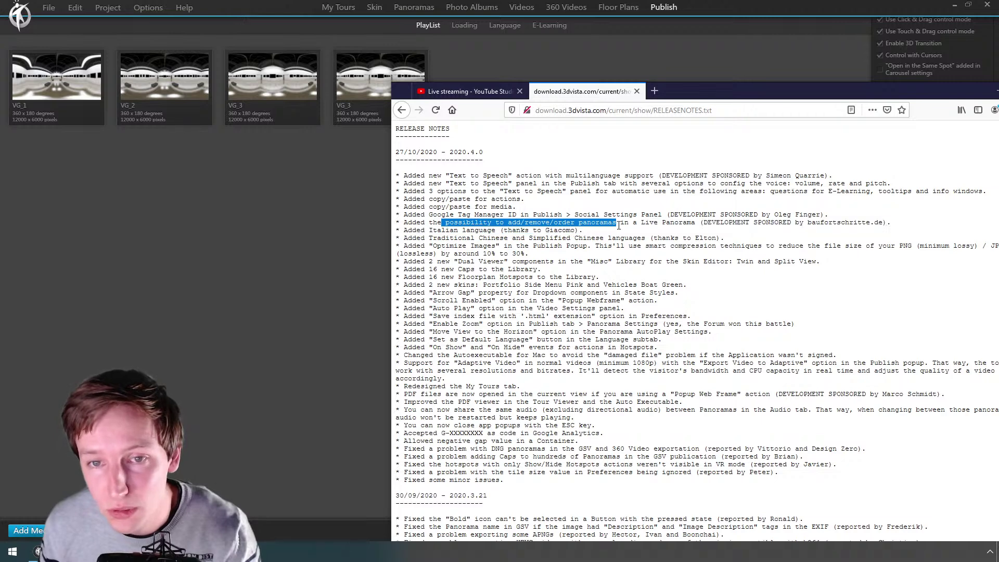
{"action": "left_click_drag", "start_coordinate": [679, 221], "coordinate": [688, 217]}
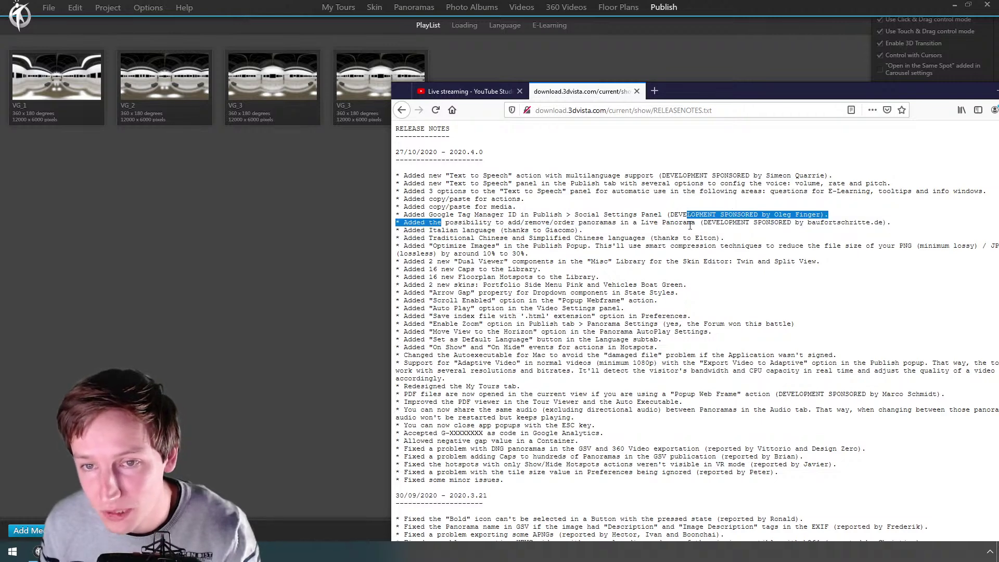
{"action": "left_click", "coordinate": [742, 223]}
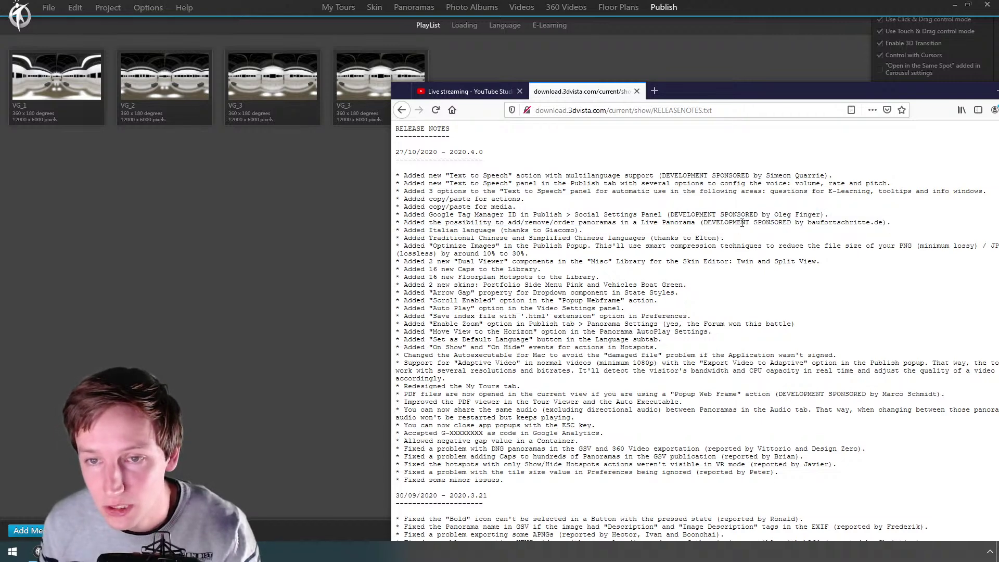
Step: Switch back to 3DVista and import a Live Panorama built from the VG_1 and VG_2 images
{"action": "left_click", "coordinate": [330, 218]}
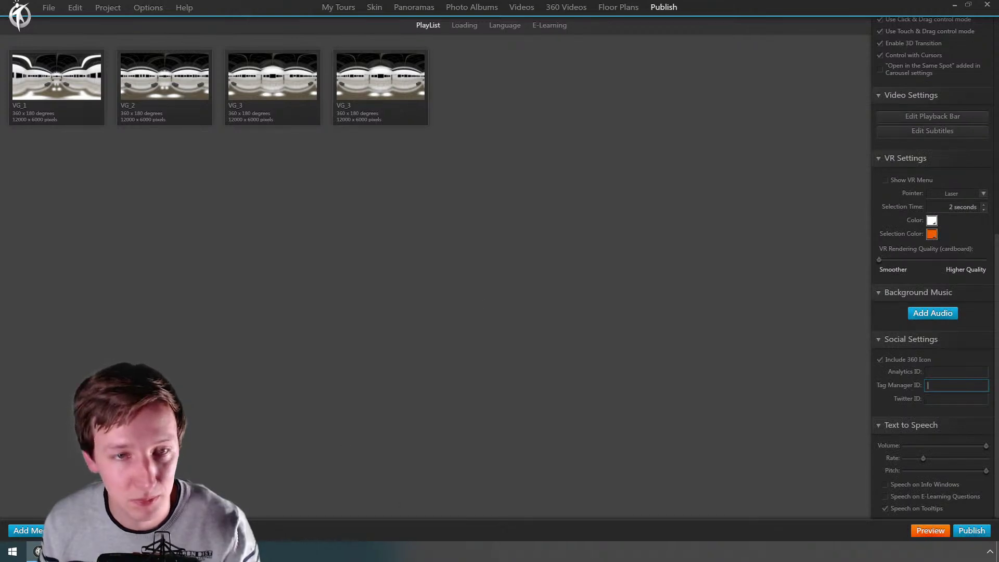
{"action": "left_click", "coordinate": [412, 7]}
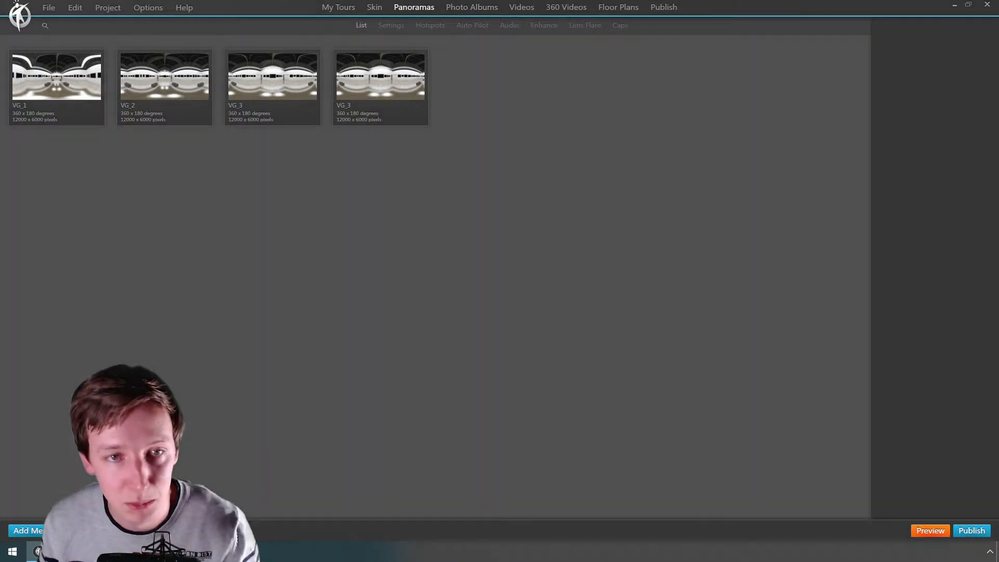
{"action": "left_click", "coordinate": [21, 530]}
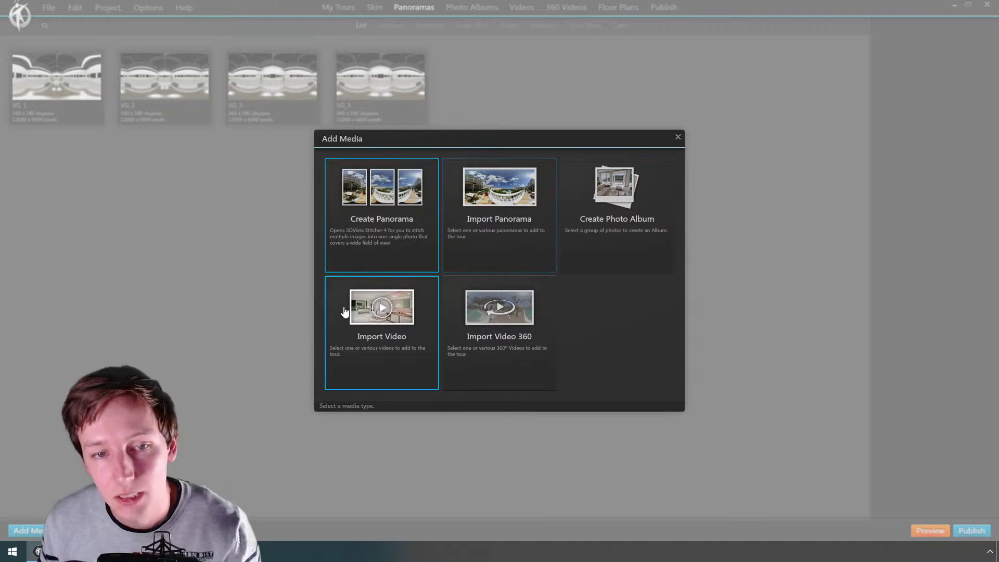
{"action": "left_click", "coordinate": [504, 199]}
{"action": "left_click", "coordinate": [414, 257]}
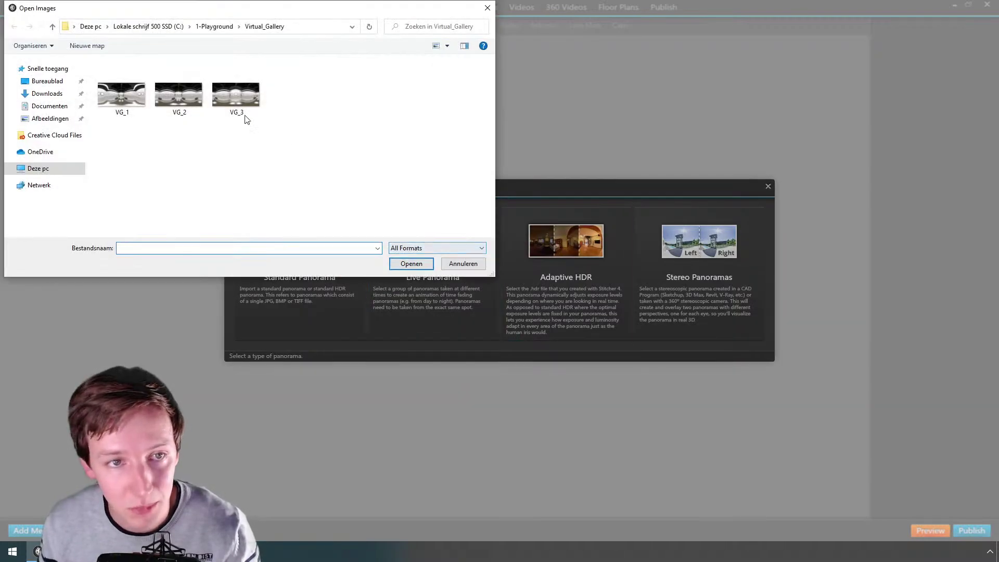
{"action": "left_click", "coordinate": [129, 96]}
{"action": "left_click", "coordinate": [163, 90], "text": "ctrl"}
{"action": "left_click", "coordinate": [413, 265]}
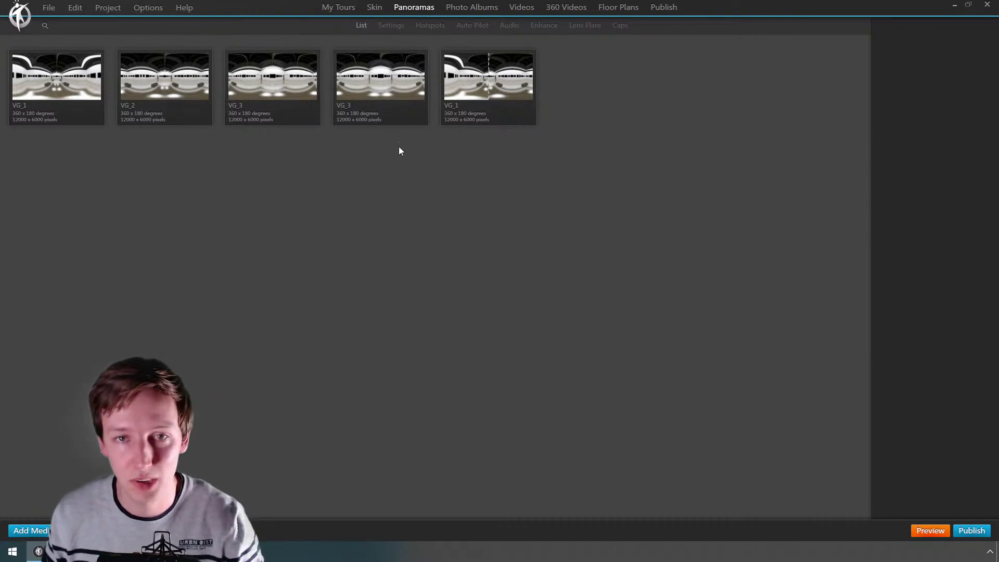
Step: Look around the Live Panorama built from VG_1 and VG_2, and move it to the first position in the publishing playlist
{"action": "double_click", "coordinate": [492, 95]}
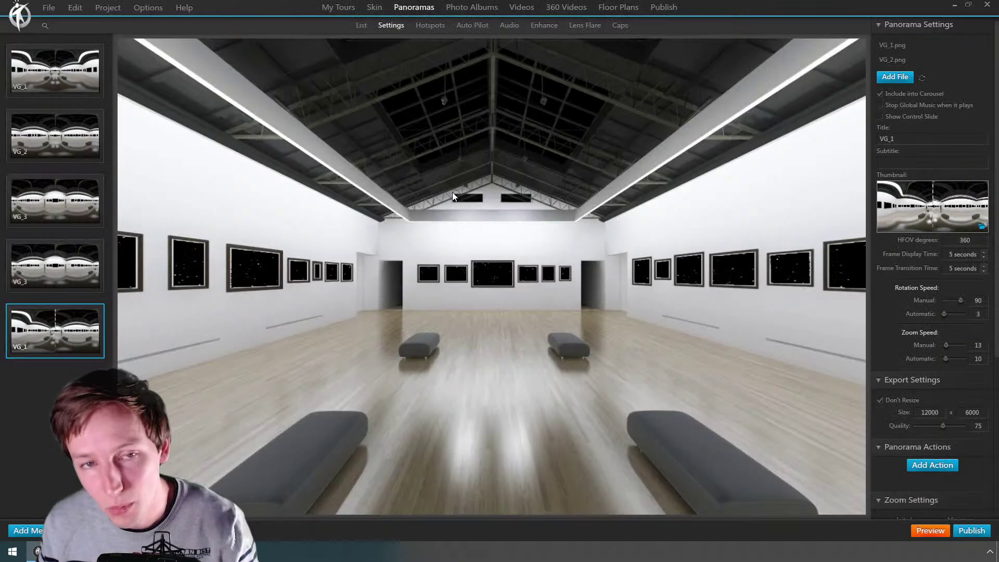
{"action": "left_click_drag", "start_coordinate": [843, 211], "coordinate": [552, 169]}
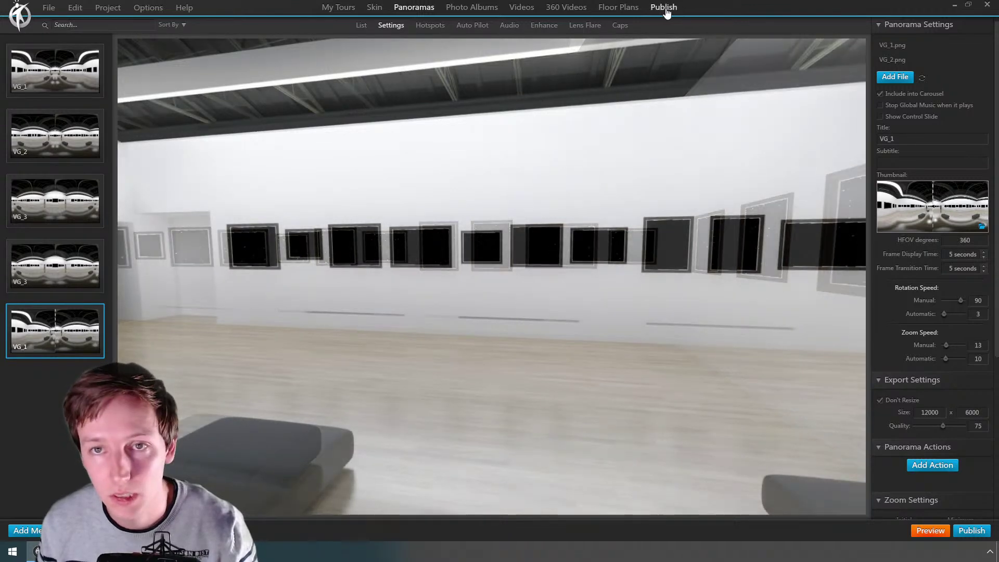
{"action": "left_click", "coordinate": [665, 7]}
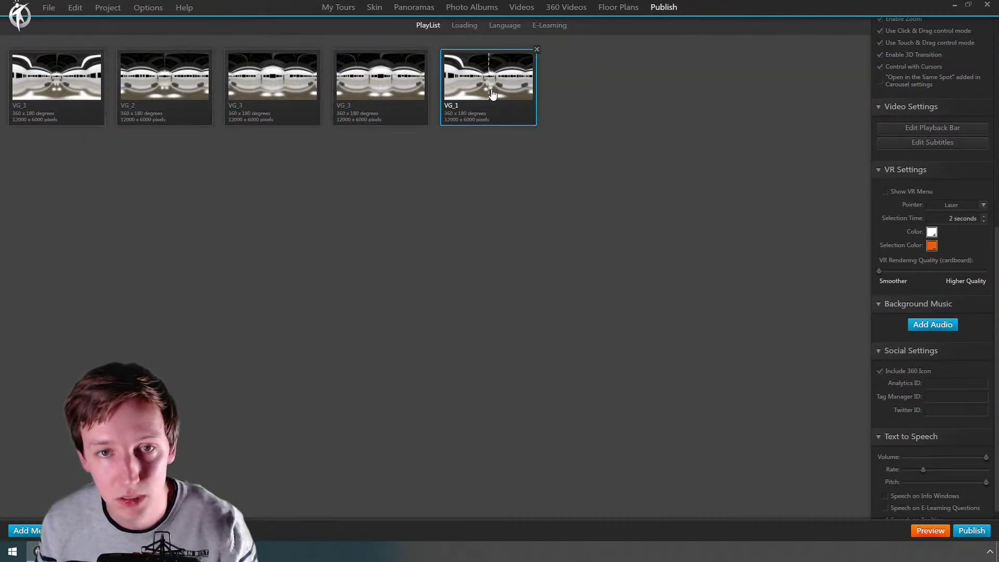
{"action": "left_click_drag", "start_coordinate": [51, 87], "coordinate": [51, 89]}
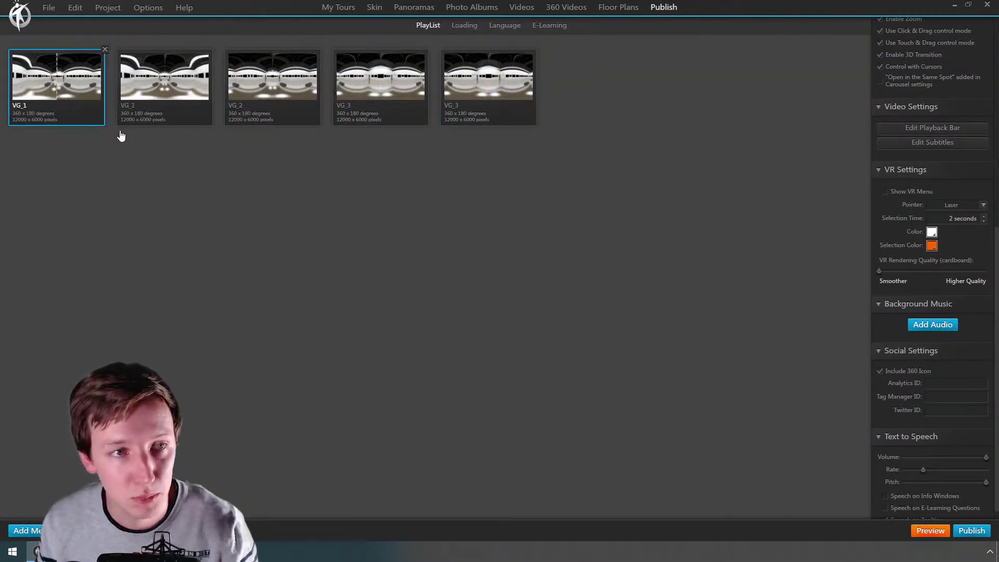
Step: Preview the tour, look around the gallery while the Live Panorama's images change, and return to the panorama settings
{"action": "left_click", "coordinate": [929, 531]}
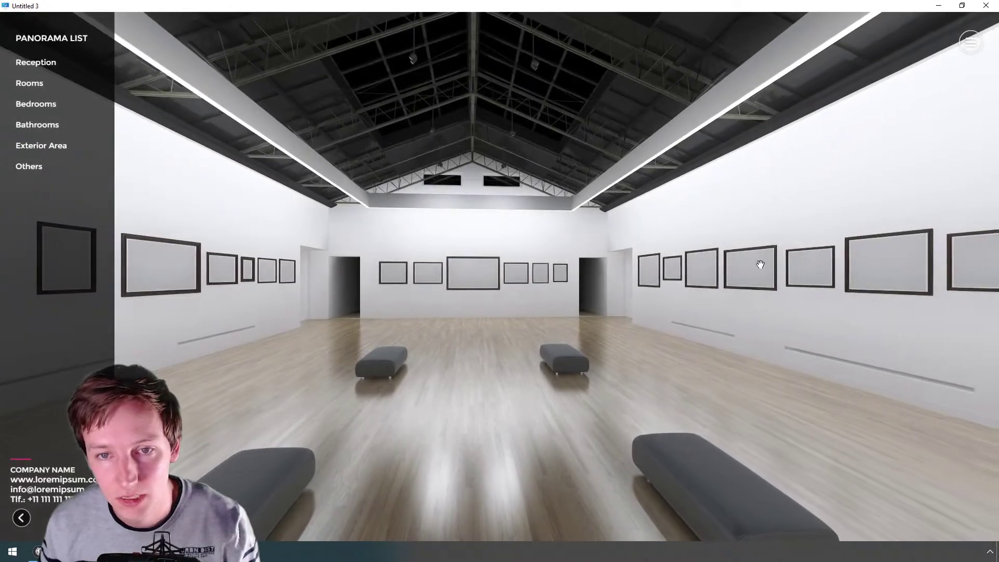
{"action": "left_click_drag", "start_coordinate": [758, 264], "coordinate": [711, 386]}
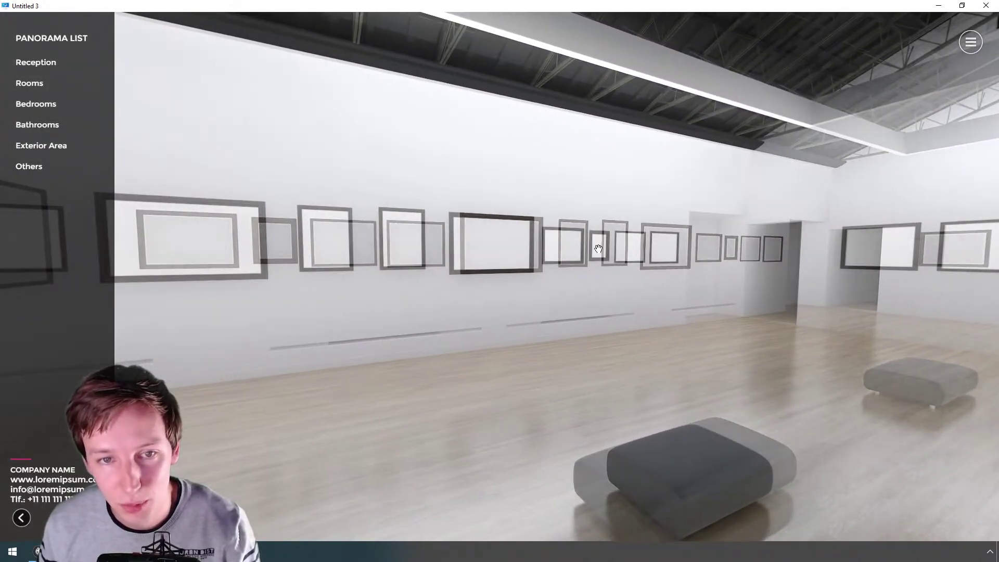
{"action": "left_click_drag", "start_coordinate": [627, 317], "coordinate": [381, 321]}
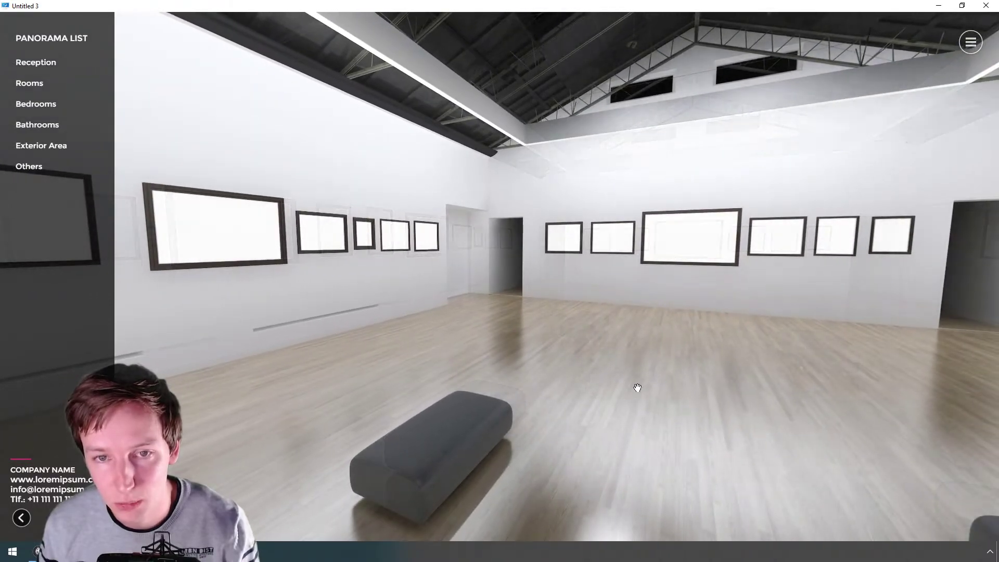
{"action": "key", "text": "alt"}
{"action": "left_click_drag", "start_coordinate": [507, 307], "coordinate": [615, 319]}
{"action": "key", "text": "alt+Tab"}
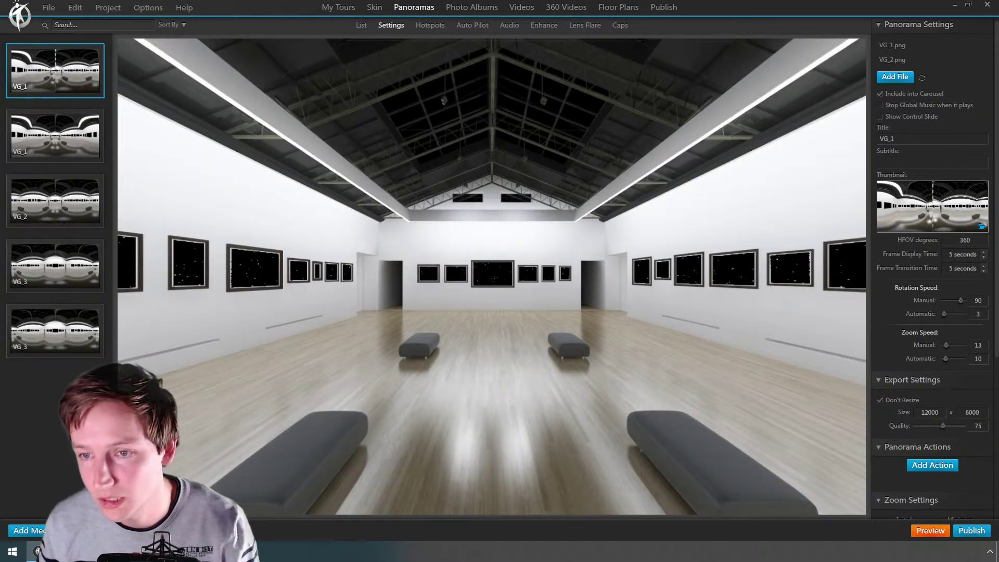
Step: Demonstrate swapping the order of VG_1.png and VG_2.png in the Live Panorama, and show its options for adding and replacing files
{"action": "left_click_drag", "start_coordinate": [918, 55], "coordinate": [912, 51]}
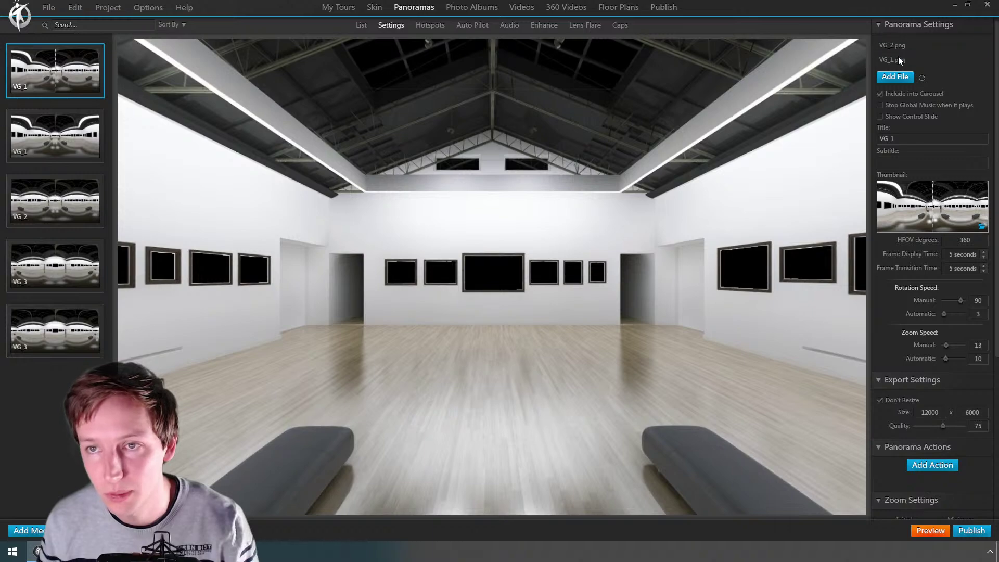
{"action": "left_click_drag", "start_coordinate": [895, 60], "coordinate": [902, 42]}
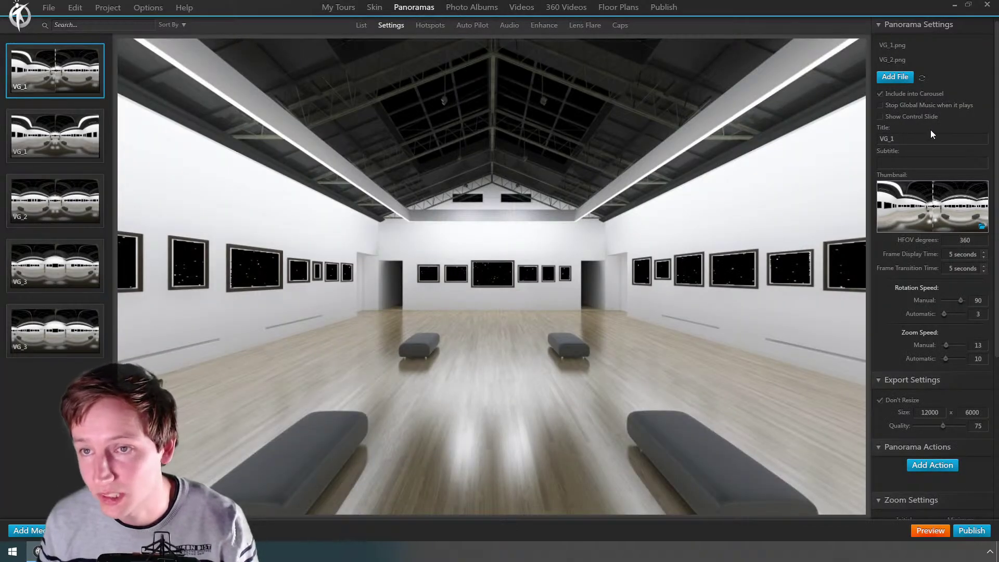
{"action": "left_click", "coordinate": [891, 76]}
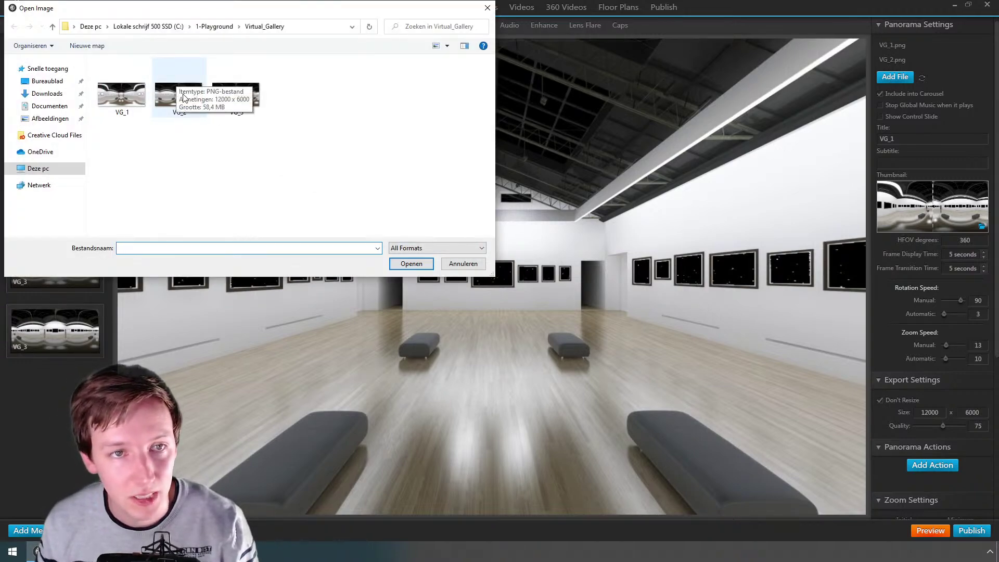
{"action": "left_click", "coordinate": [226, 27]}
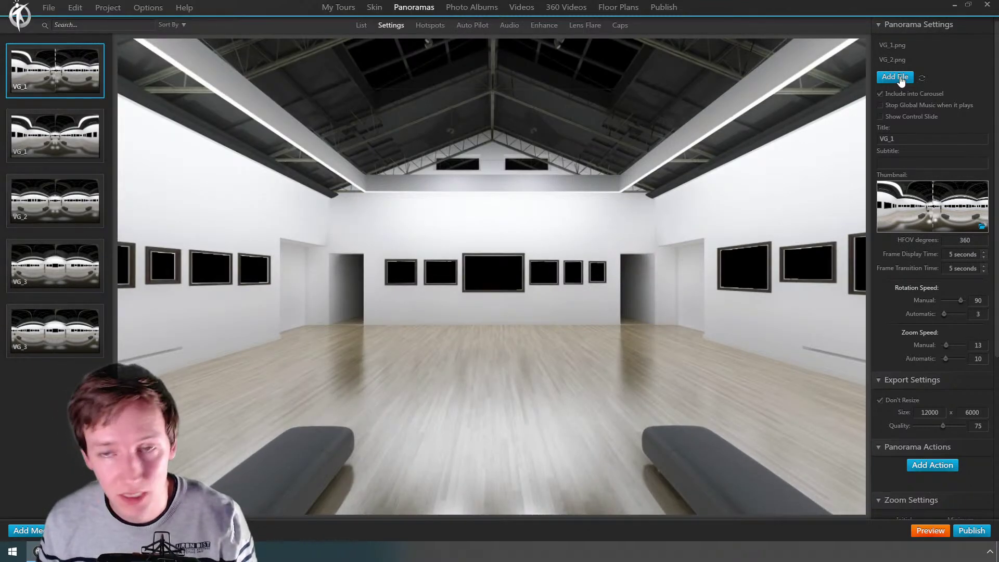
{"action": "left_click", "coordinate": [960, 46]}
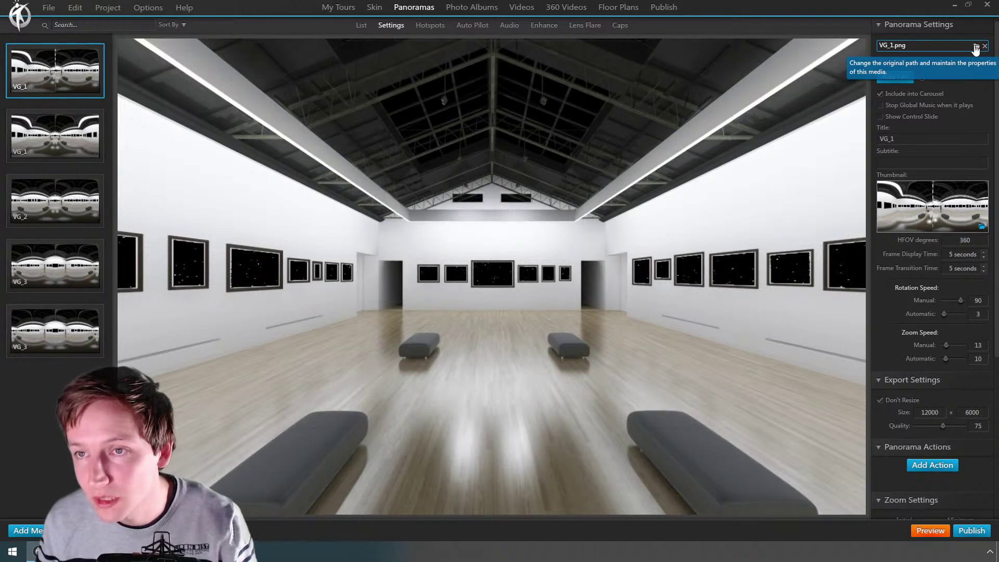
{"action": "left_click", "coordinate": [977, 54]}
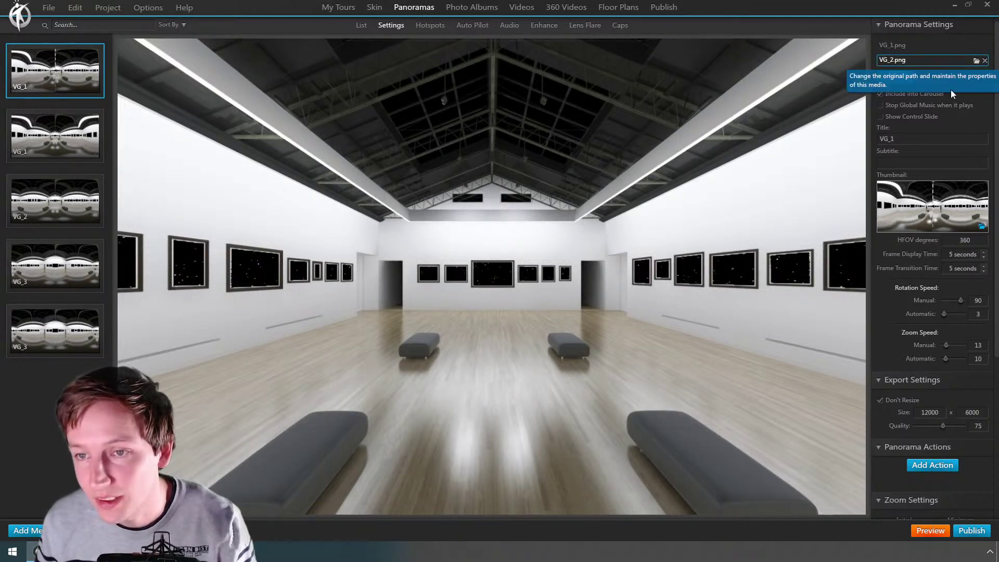
Step: Switch to the browser's release notes and highlight the Live Panorama and Italian language entries
{"action": "key", "text": "alt+Tab"}
{"action": "left_click", "coordinate": [769, 209]}
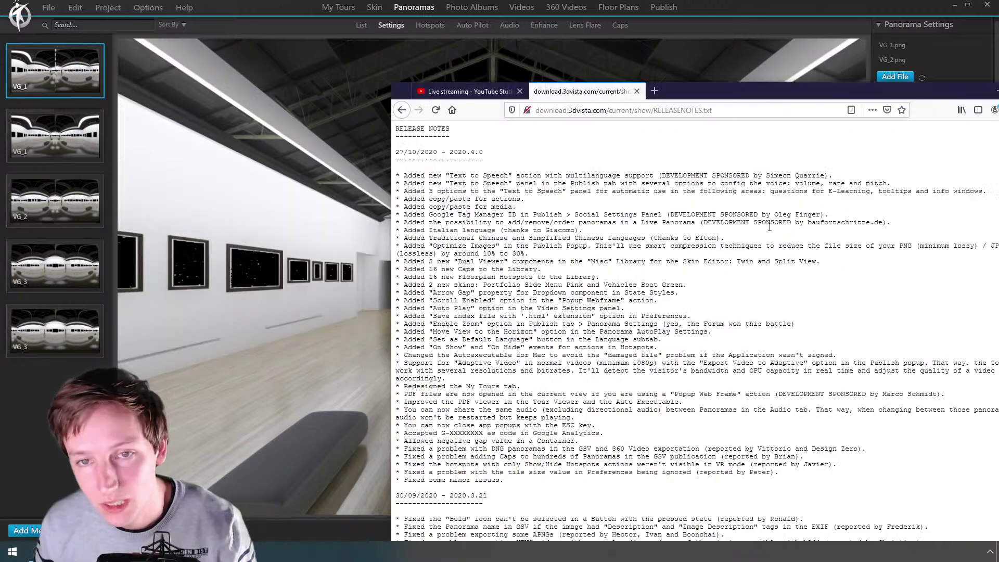
{"action": "left_click_drag", "start_coordinate": [458, 215], "coordinate": [560, 231]}
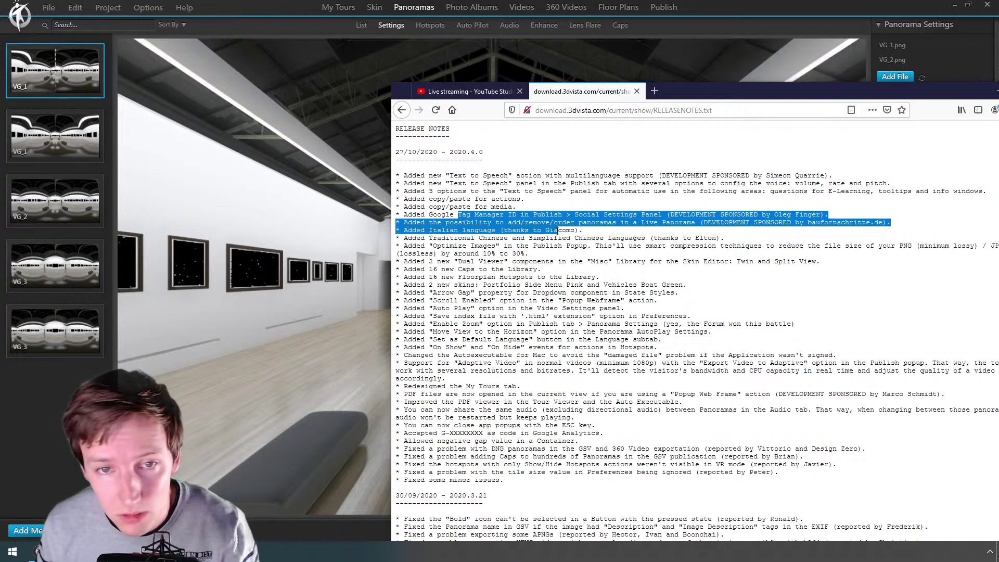
{"action": "left_click_drag", "start_coordinate": [474, 230], "coordinate": [548, 230]}
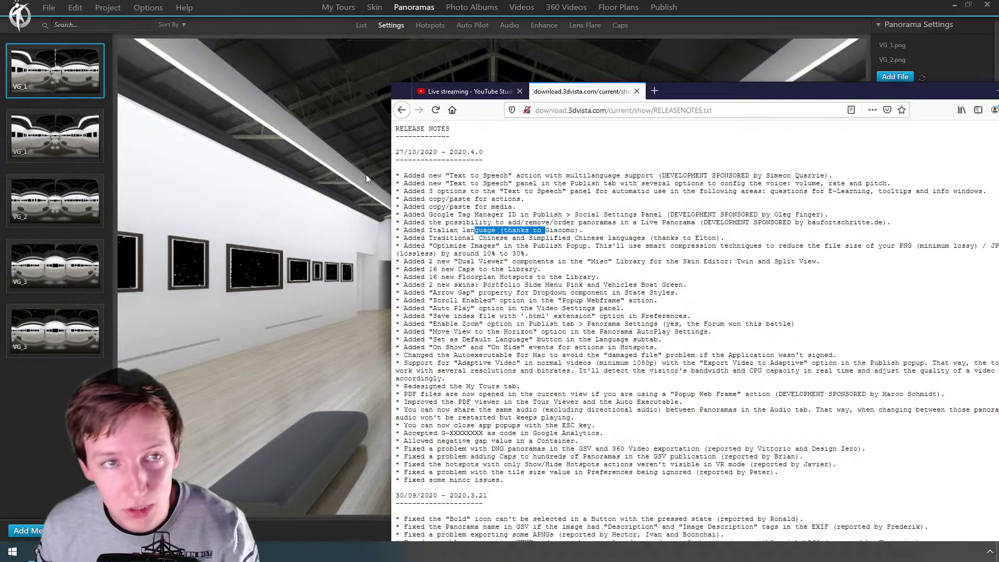
Step: Switch back to 3DVista and show the list of interface languages, including Italiana and both Chinese variants
{"action": "left_click", "coordinate": [233, 10]}
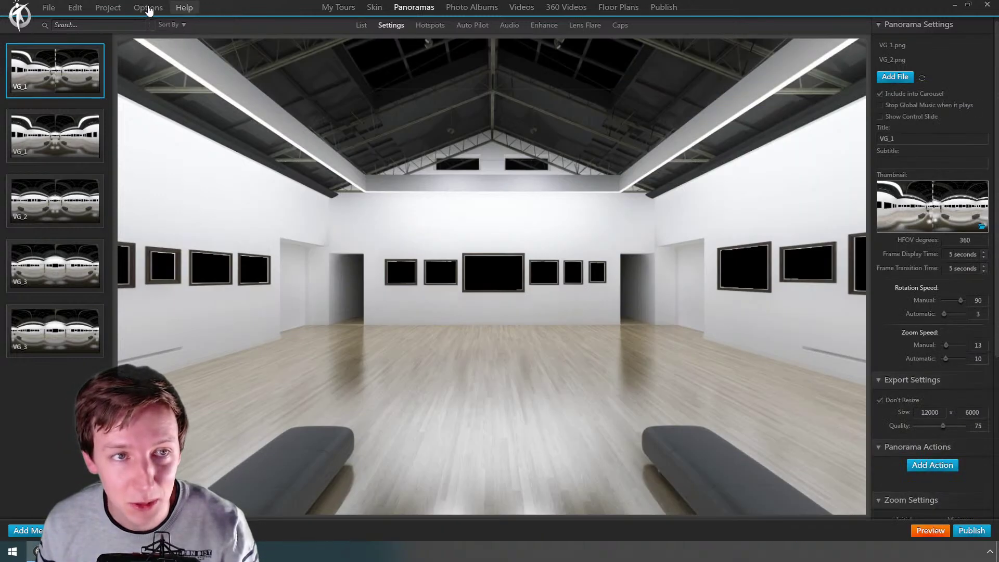
{"action": "left_click", "coordinate": [81, 9]}
{"action": "mouse_move", "coordinate": [49, 8]}
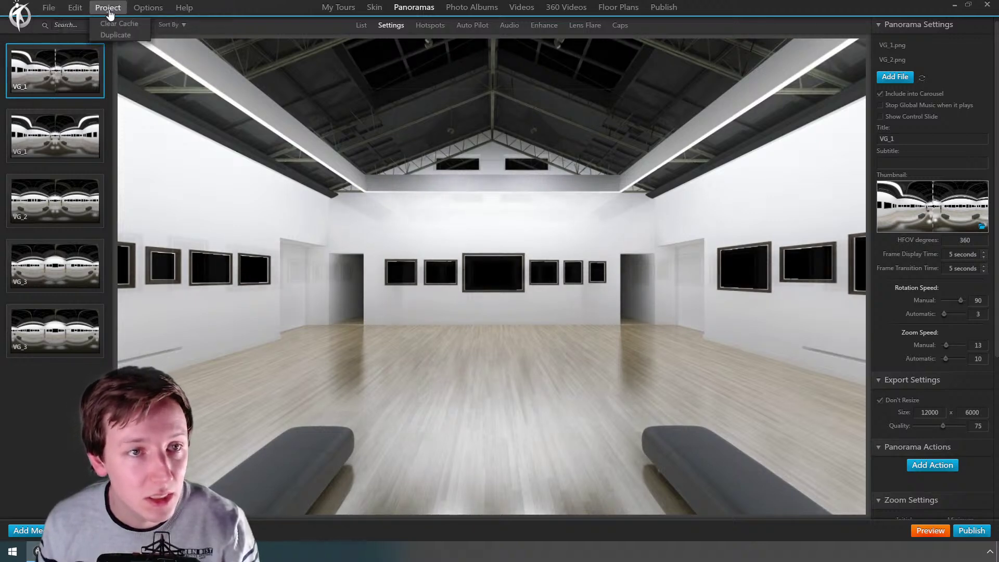
{"action": "mouse_move", "coordinate": [145, 10]}
{"action": "mouse_move", "coordinate": [163, 34]}
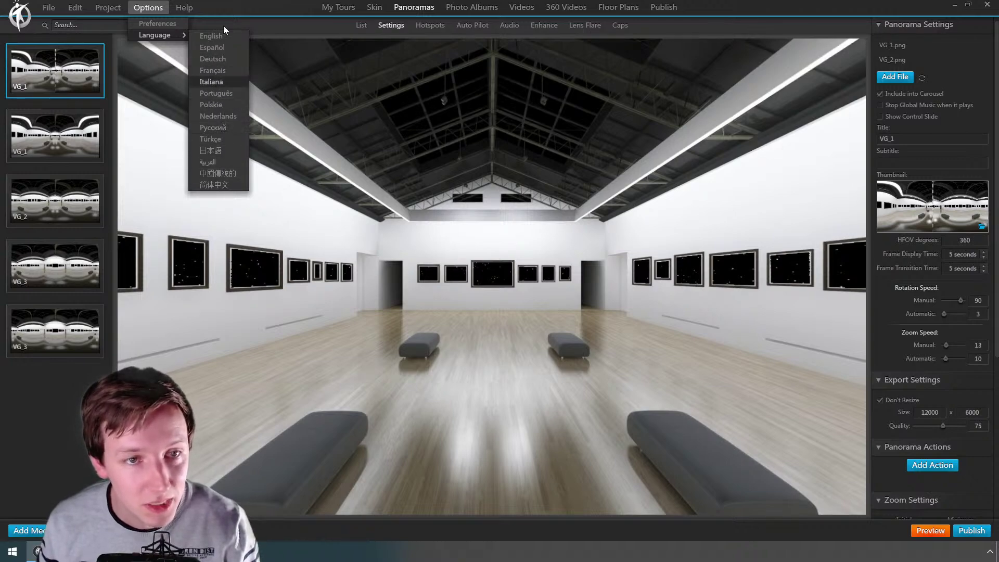
{"action": "left_click", "coordinate": [223, 4]}
Step: Switch to the release notes and highlight the entries on the Chinese languages and the Optimize Images option for publishing
{"action": "key", "text": "alt+Tab"}
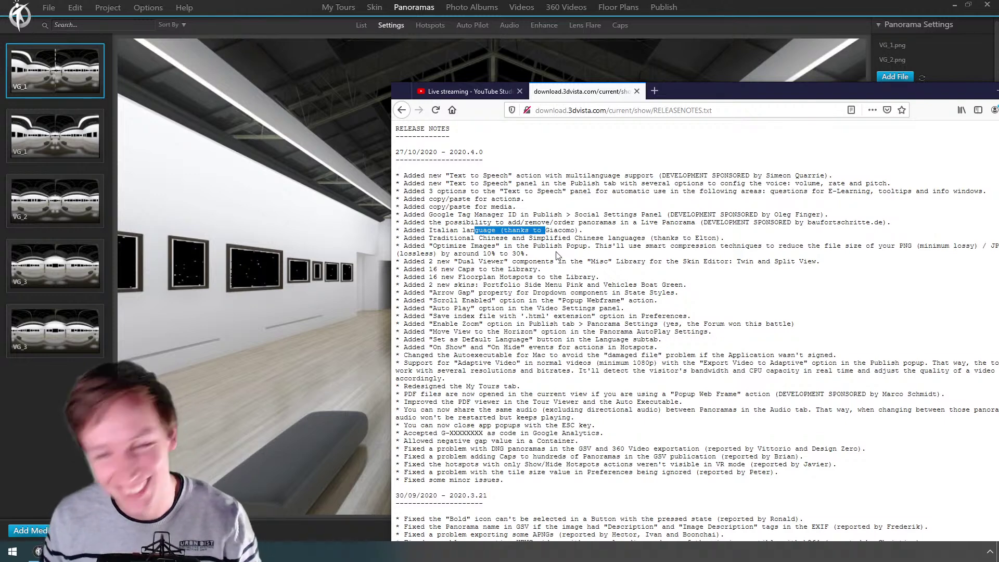
{"action": "left_click_drag", "start_coordinate": [450, 245], "coordinate": [605, 240]}
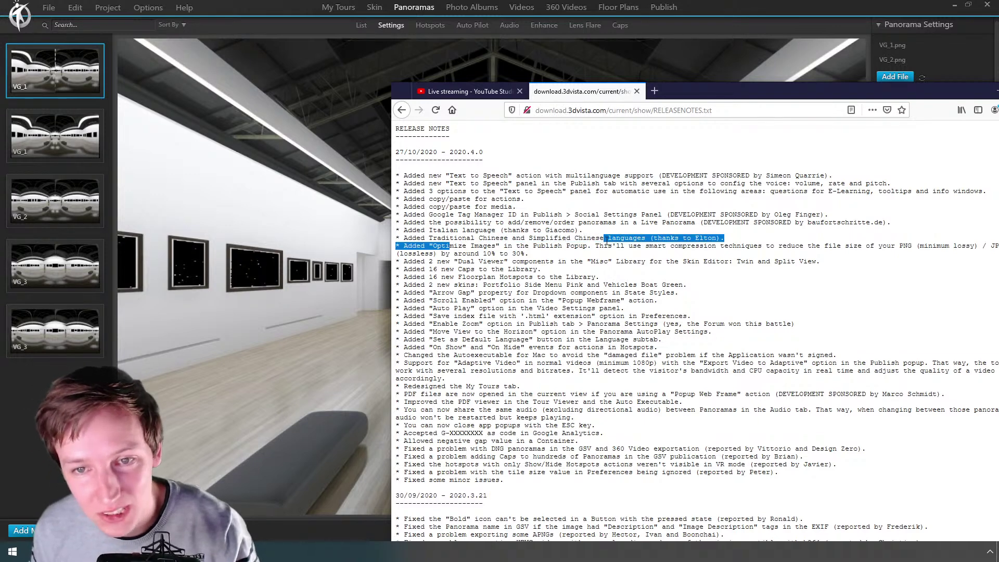
{"action": "left_click", "coordinate": [660, 244]}
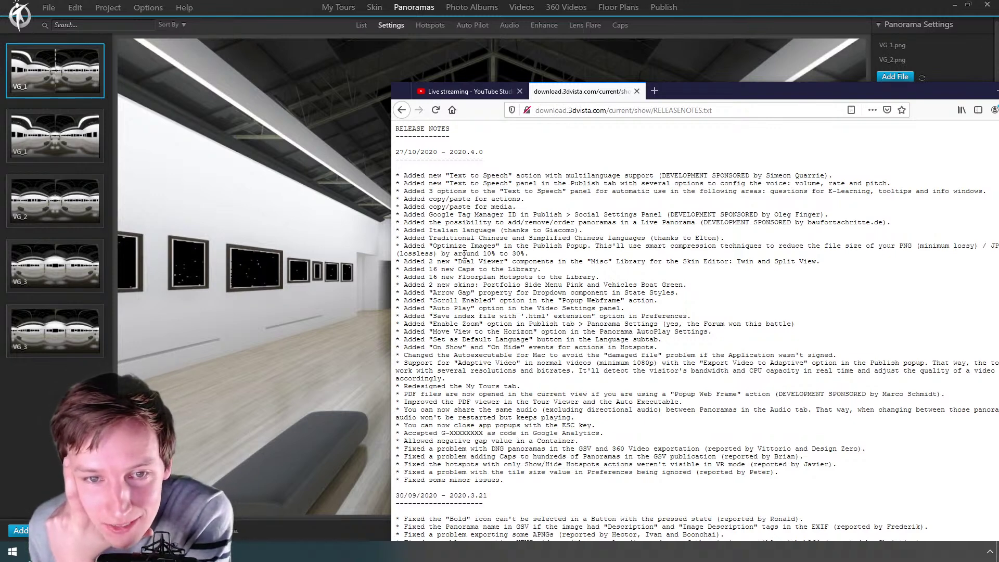
{"action": "left_click_drag", "start_coordinate": [463, 250], "coordinate": [576, 250]}
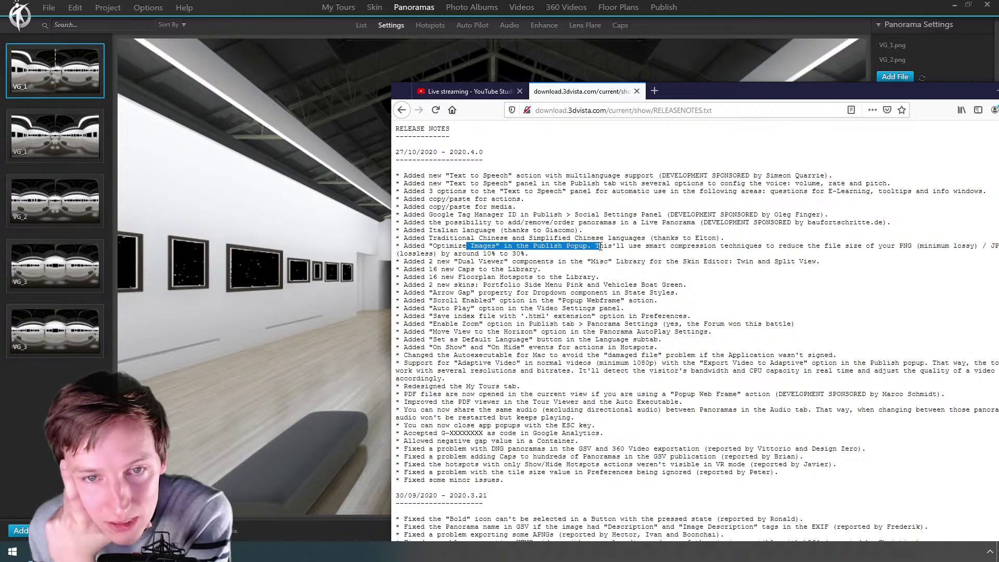
{"action": "left_click_drag", "start_coordinate": [600, 246], "coordinate": [878, 247]}
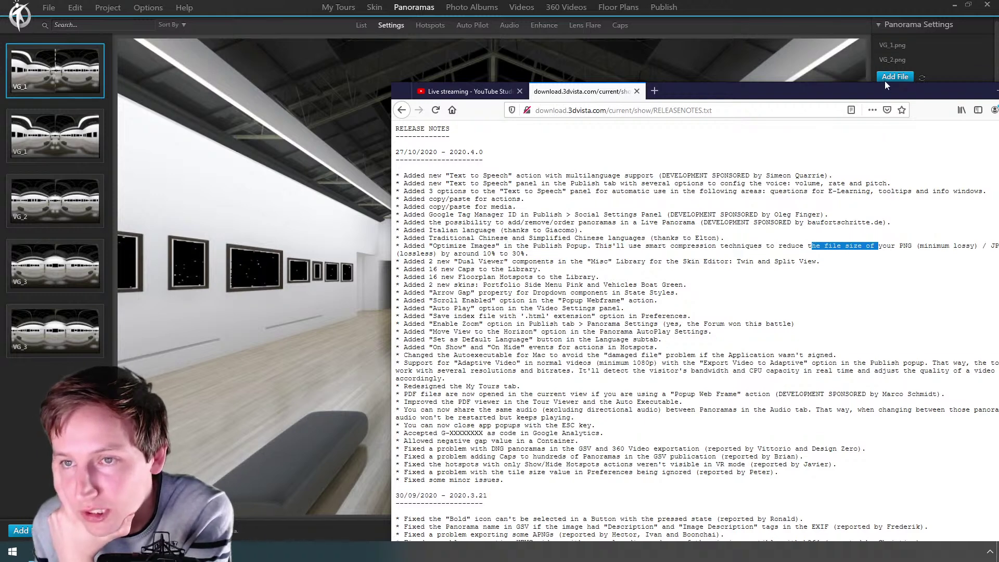
{"action": "left_click_drag", "start_coordinate": [886, 86], "coordinate": [726, 89]}
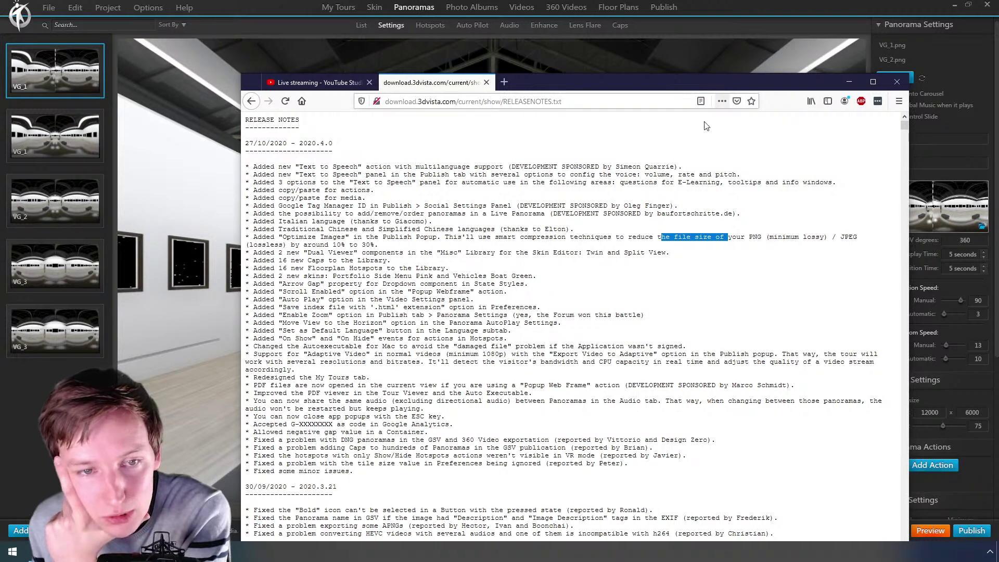
Step: Switch back to 3DVista, open the publishing options and point out Optimize Images in the web/mobile settings
{"action": "left_click", "coordinate": [741, 3]}
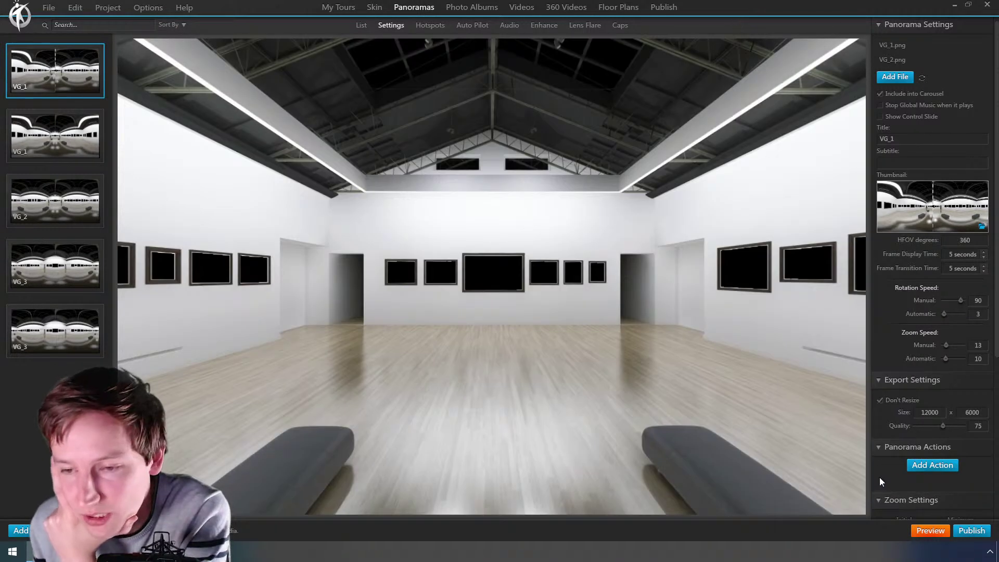
{"action": "left_click", "coordinate": [972, 531]}
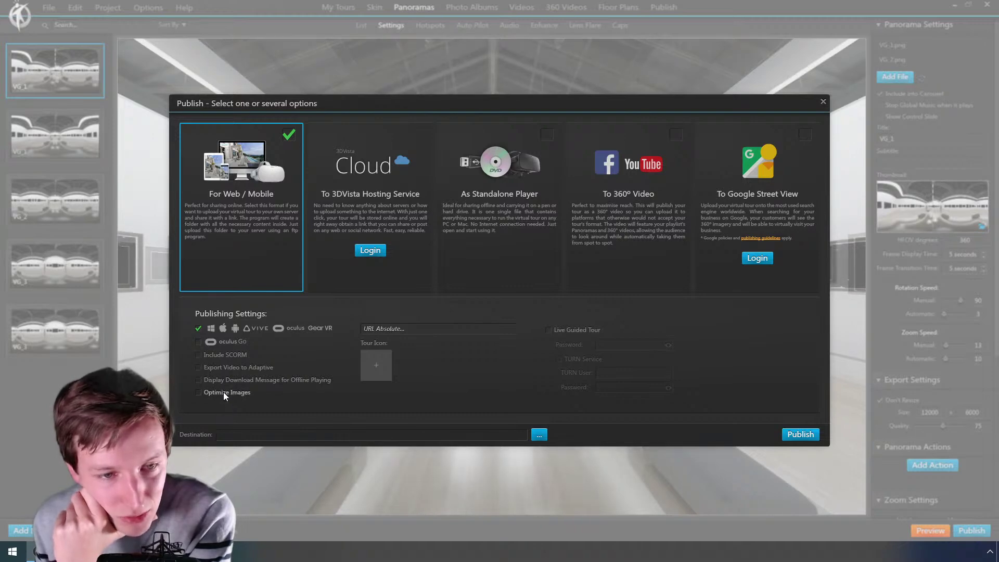
{"action": "mouse_move", "coordinate": [223, 391]}
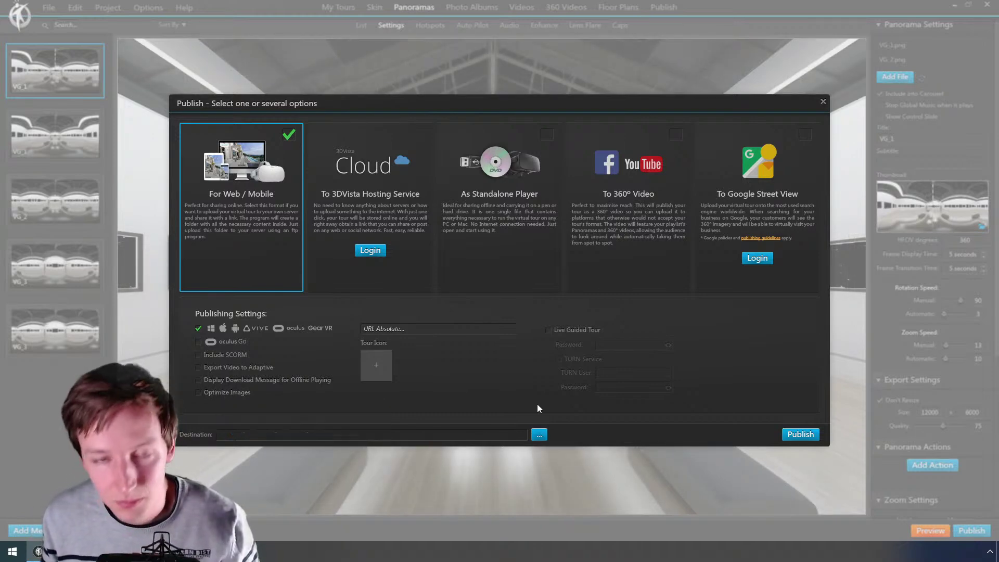
Step: Browse for a publishing destination and create a folder named 00withoutcompress inside 3- 3DVista_exports on the C: drive
{"action": "left_click", "coordinate": [539, 434]}
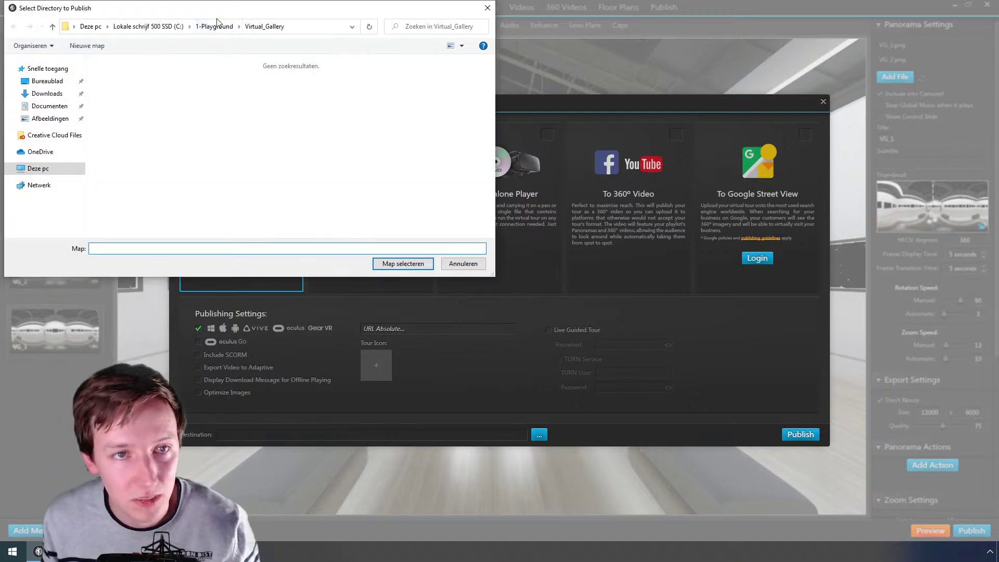
{"action": "left_click", "coordinate": [148, 26]}
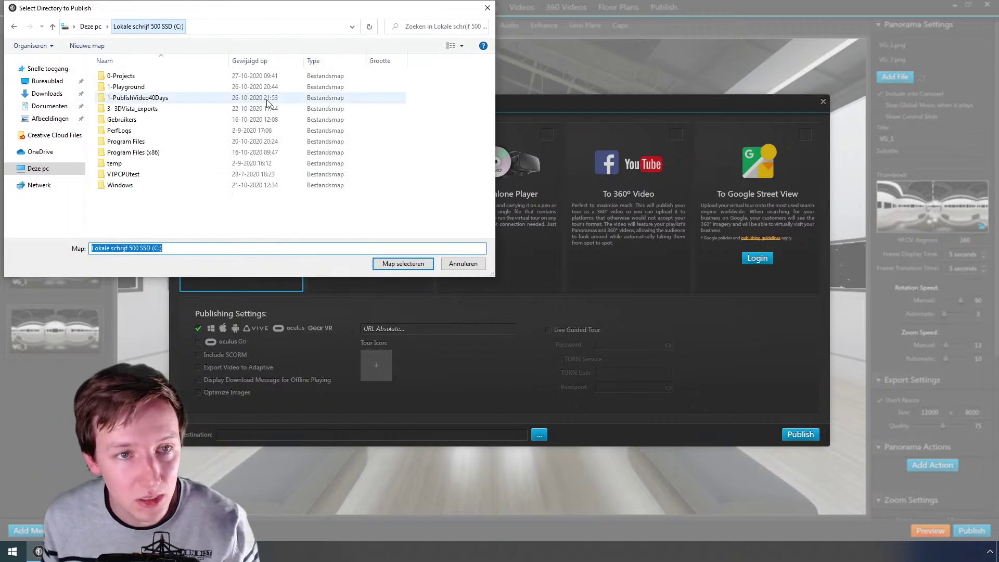
{"action": "double_click", "coordinate": [182, 109]}
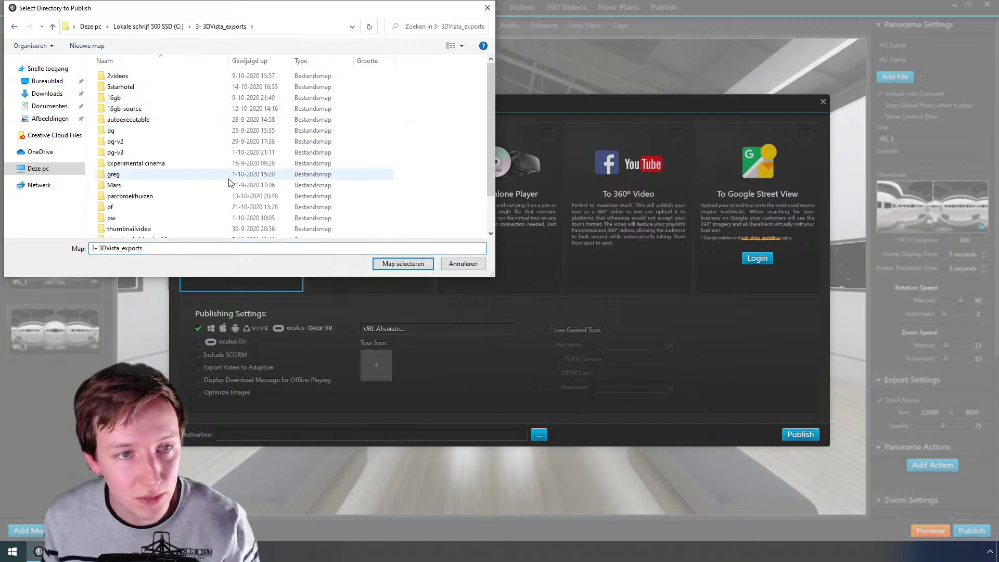
{"action": "right_click", "coordinate": [424, 127]}
{"action": "mouse_move", "coordinate": [515, 236]}
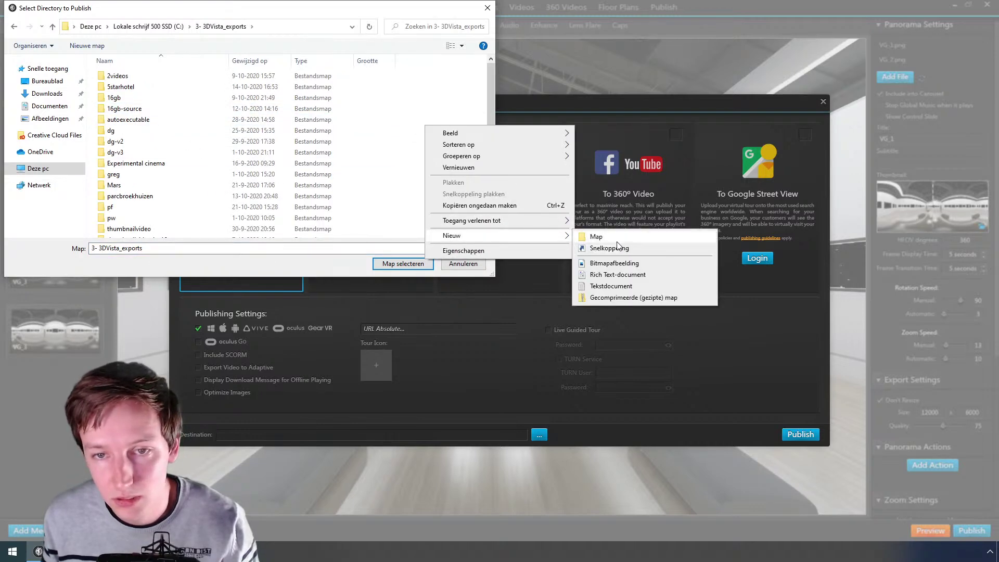
{"action": "left_click", "coordinate": [617, 240]}
{"action": "type", "text": "withoutcompress"}
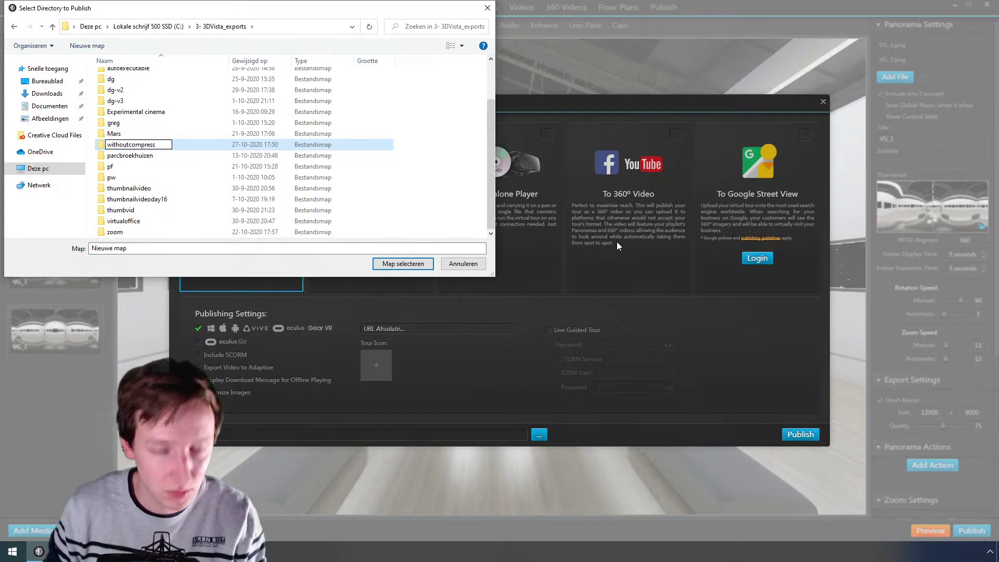
{"action": "type", "text": "00"}
{"action": "key", "text": "Return"}
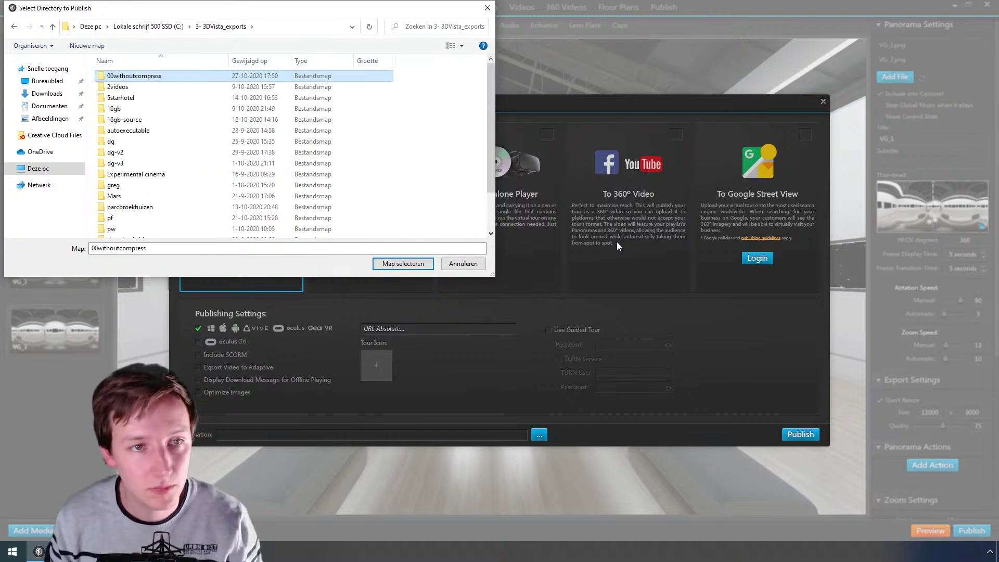
Step: Duplicate the 00withoutcompress folder and rename the copy to "00withompress - kopie"
{"action": "key", "text": "ctrl+c"}
{"action": "key", "text": "ctrl+v"}
{"action": "key", "text": "F2"}
{"action": "key", "text": "Home"}
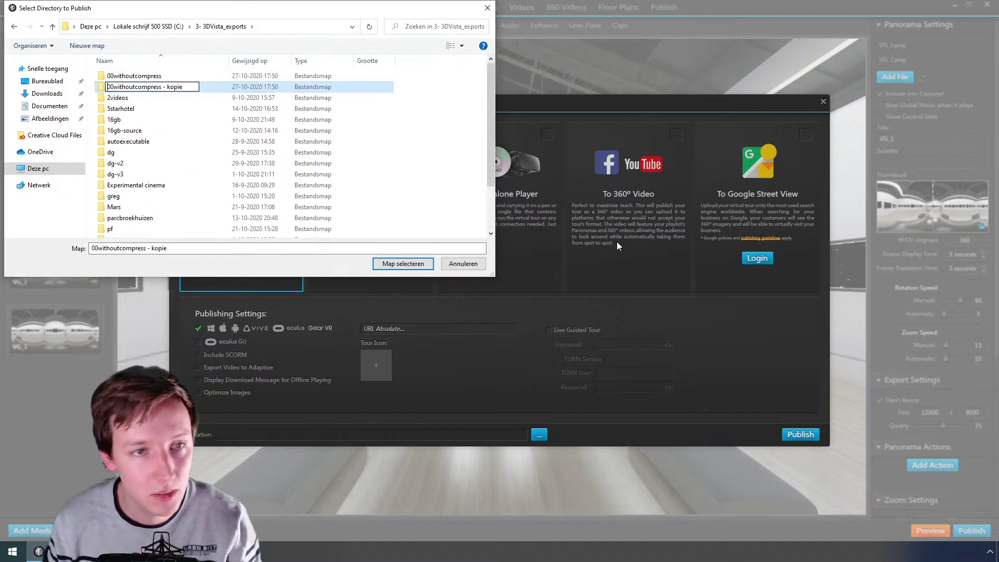
{"action": "key", "text": "Delete"}
{"action": "key", "text": "Delete"}
{"action": "key", "text": "Delete"}
{"action": "key", "text": "Delete"}
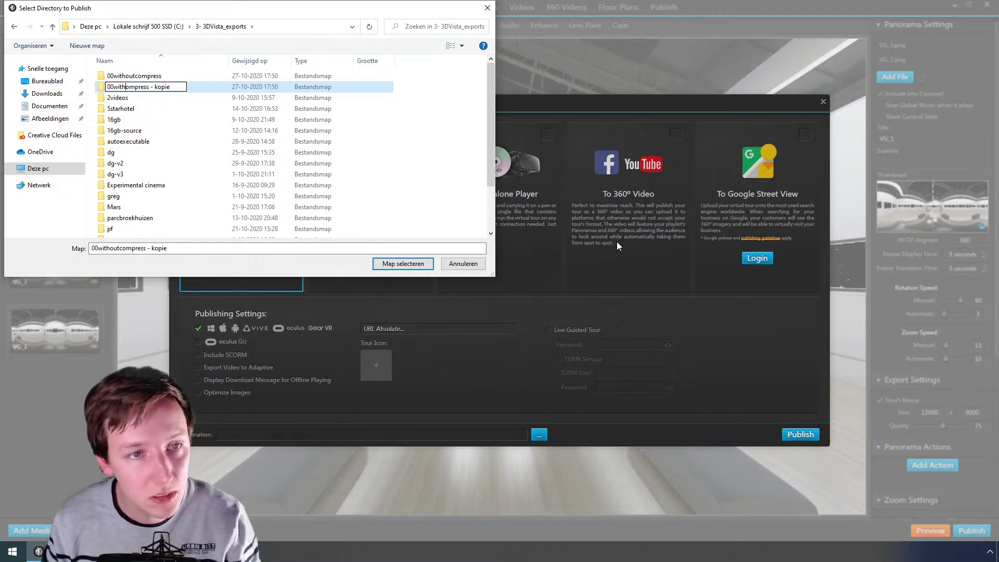
{"action": "key", "text": "Return"}
Step: Choose the 00withoutcompress folder as the destination and publish the tour for web/mobile with Optimize Images off
{"action": "key", "text": "Down"}
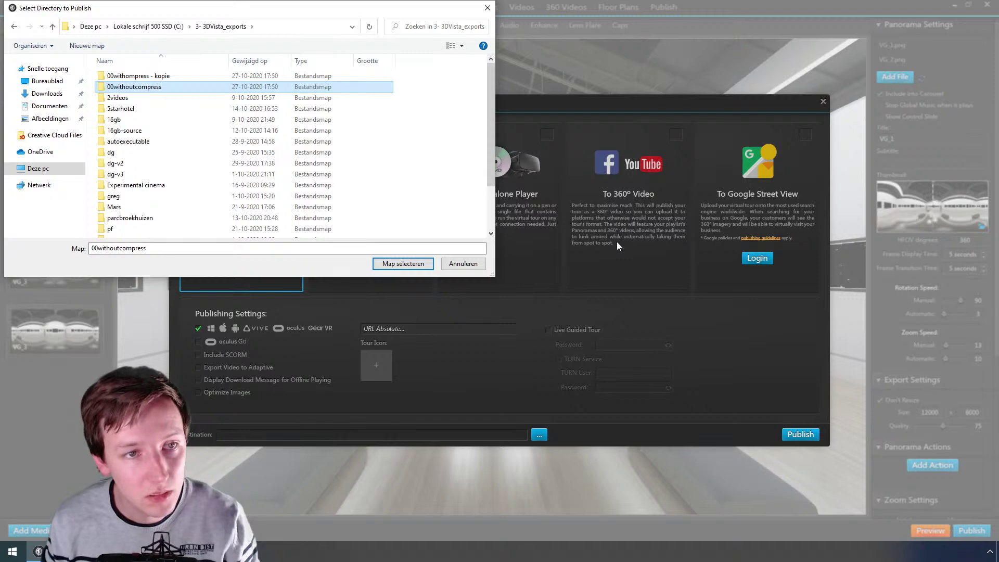
{"action": "key", "text": "Return"}
{"action": "left_click", "coordinate": [413, 264]}
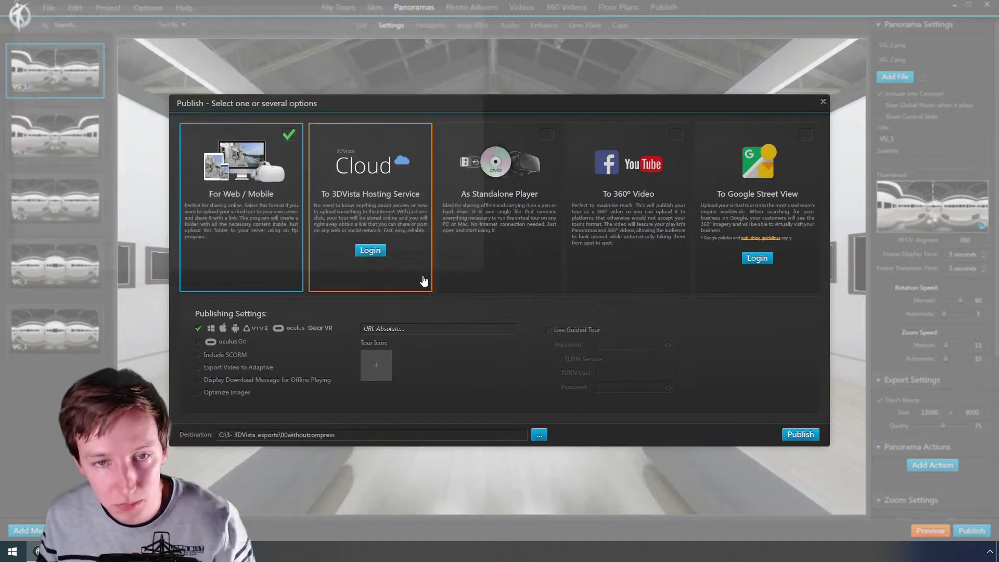
{"action": "left_click", "coordinate": [799, 435]}
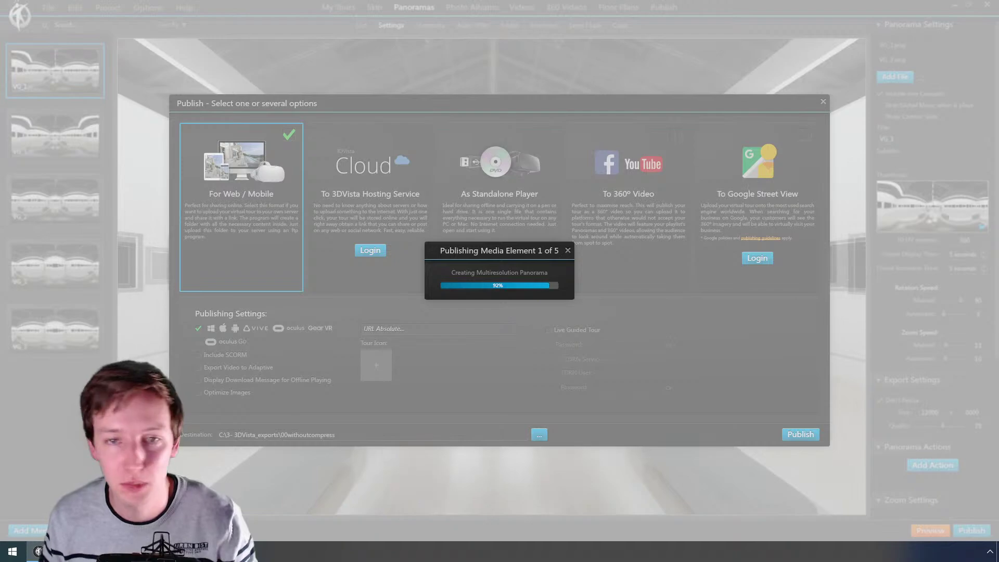
Step: Switch to the release notes, highlight the Optimize Images and Dual Viewer entries, and move the browser window aside
{"action": "left_click", "coordinate": [89, 552]}
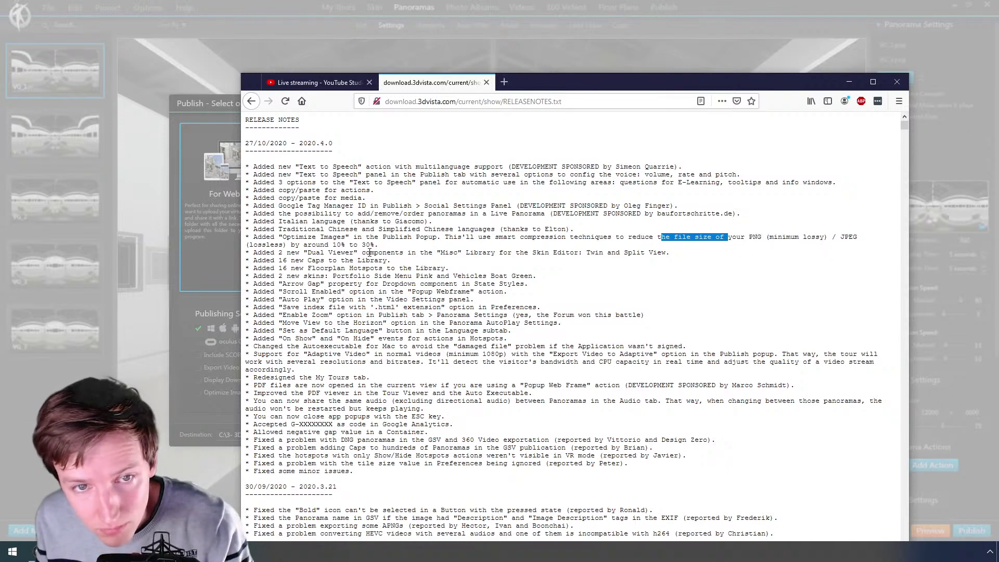
{"action": "left_click_drag", "start_coordinate": [387, 239], "coordinate": [416, 247]}
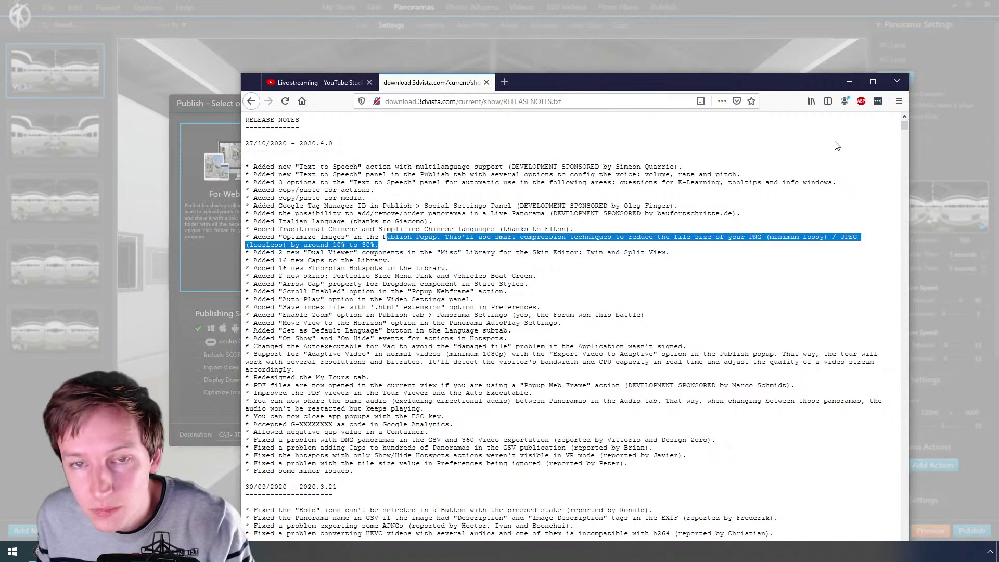
{"action": "left_click_drag", "start_coordinate": [327, 255], "coordinate": [395, 256]}
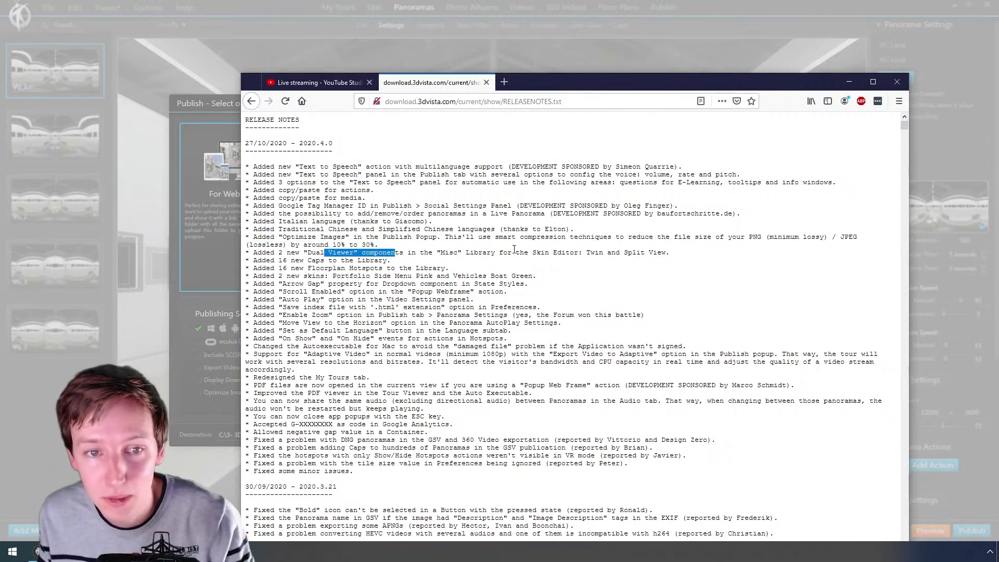
{"action": "left_click_drag", "start_coordinate": [576, 86], "coordinate": [817, 130]}
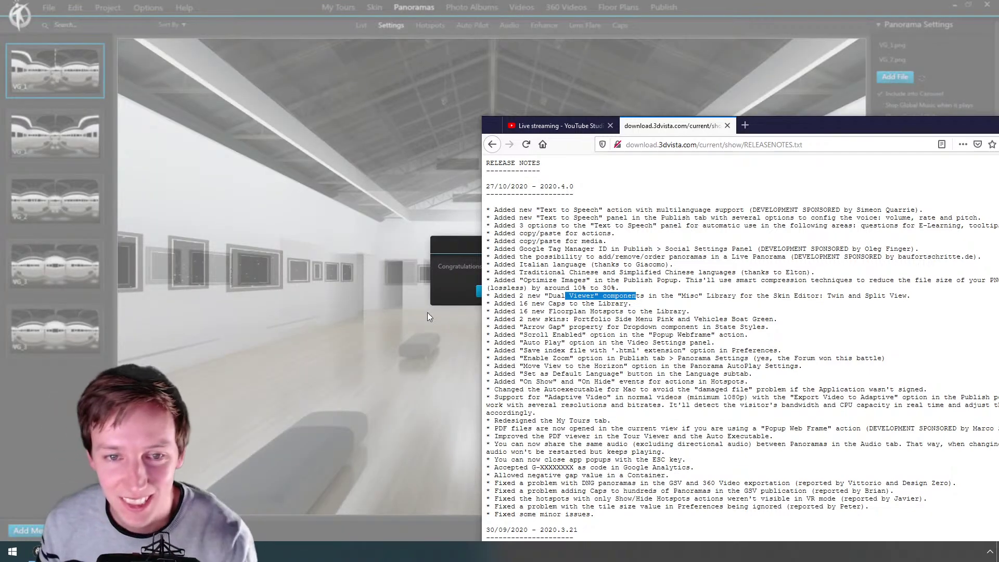
Step: Return to 3DVista, dismiss the finished-publishing message and enable Optimize Images in the web/mobile publishing settings
{"action": "left_click", "coordinate": [463, 289]}
{"action": "left_click", "coordinate": [503, 297]}
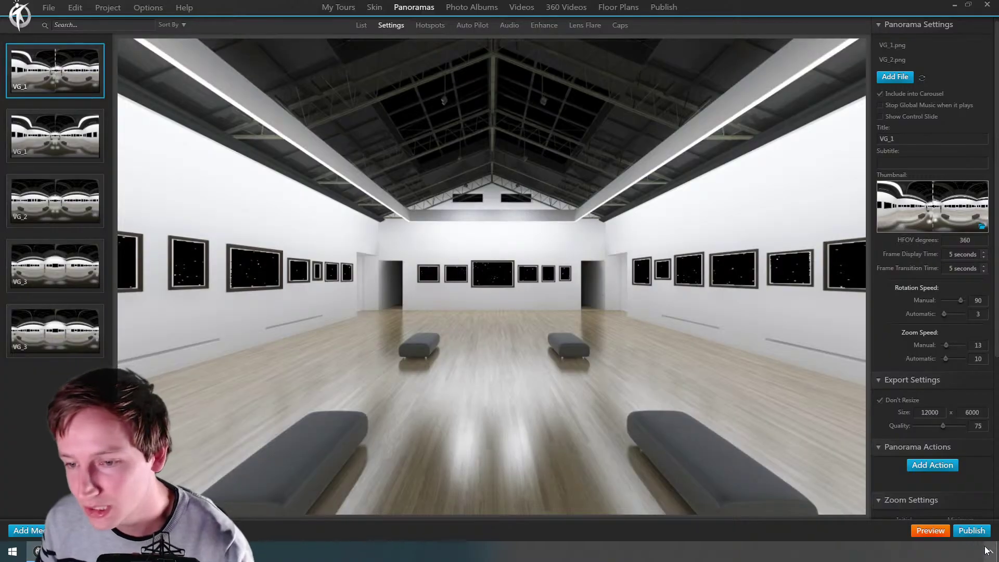
{"action": "left_click", "coordinate": [972, 531]}
{"action": "left_click", "coordinate": [229, 394]}
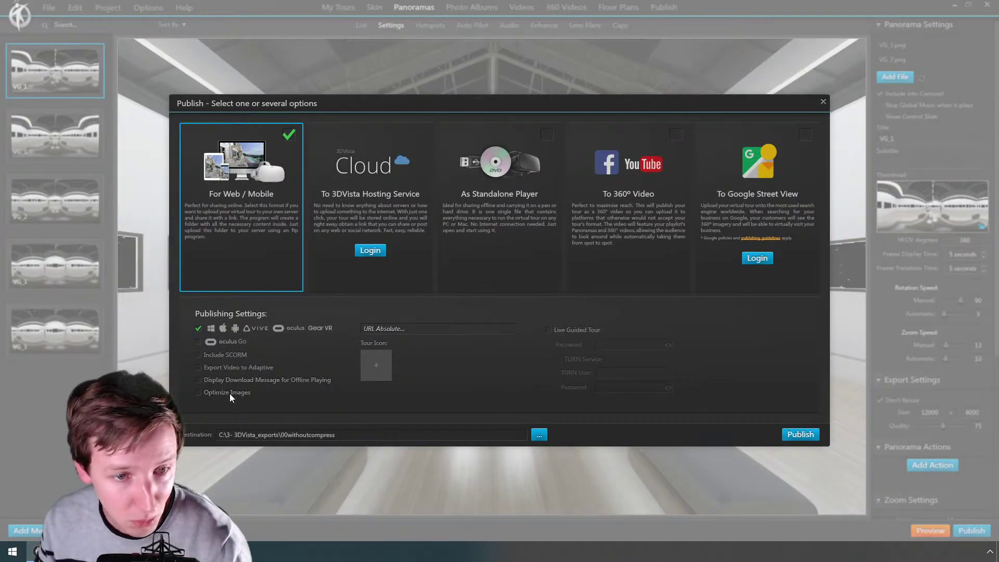
Step: Set the publishing destination to "00withompress - kopie" in 3- 3DVista_exports and publish the tour
{"action": "left_click", "coordinate": [539, 434]}
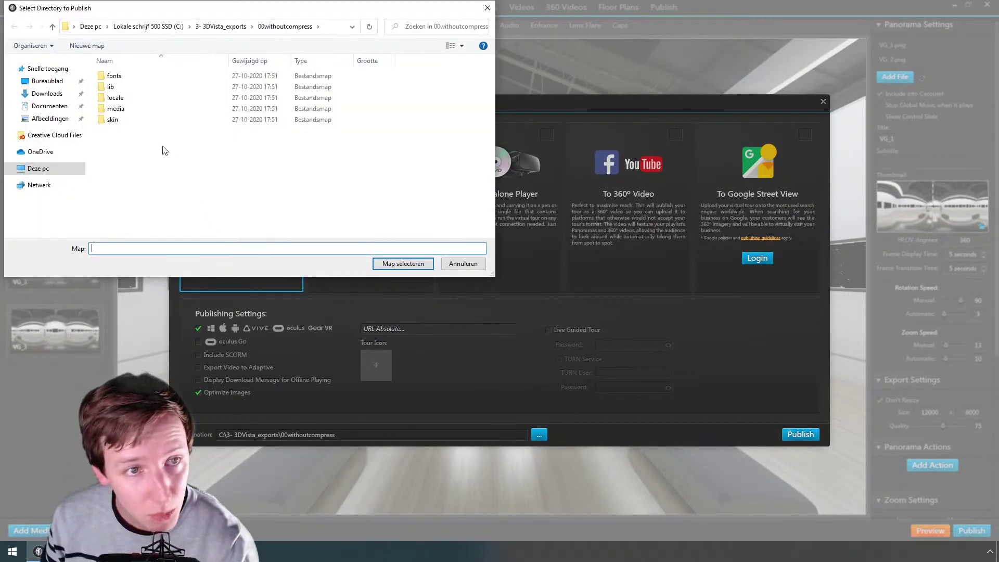
{"action": "left_click", "coordinate": [221, 26]}
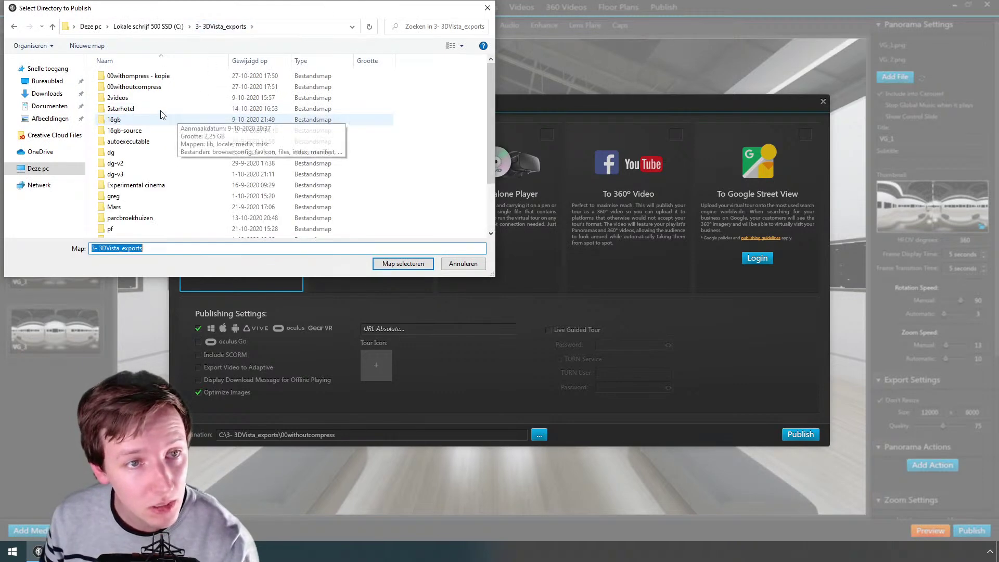
{"action": "double_click", "coordinate": [142, 76]}
{"action": "left_click", "coordinate": [401, 264]}
{"action": "left_click", "coordinate": [800, 434]}
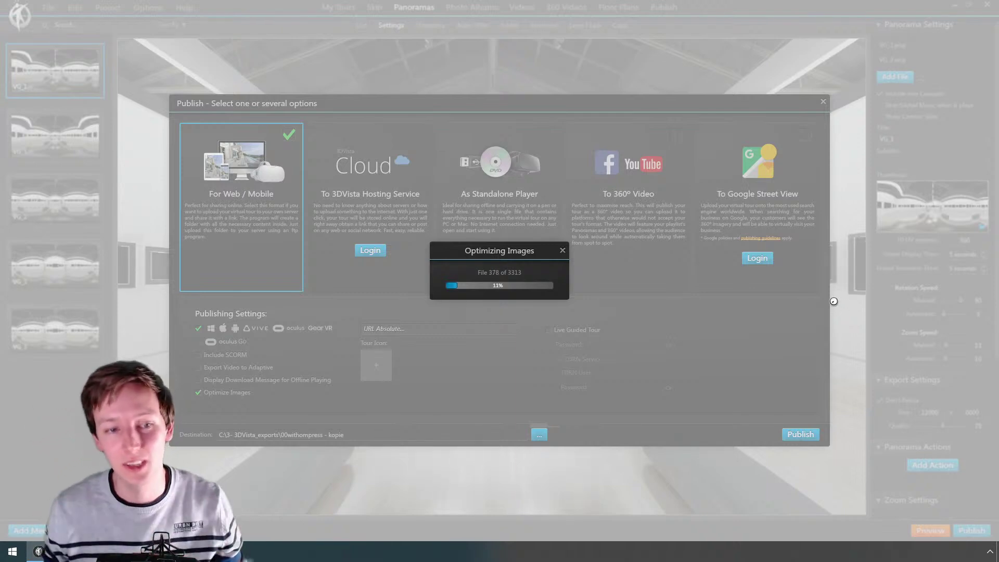
Step: Open a File Explorer window beside the publishing progress and browse to the 3- 3DVista_exports folder on the C: drive
{"action": "key", "text": "alt+Tab"}
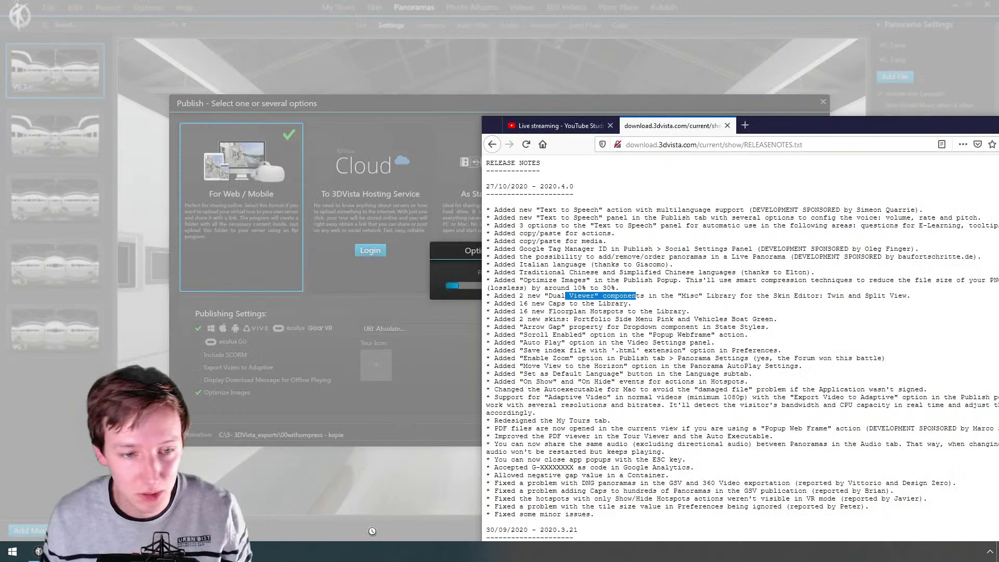
{"action": "key", "text": "alt+Tab"}
{"action": "key", "text": "super+e"}
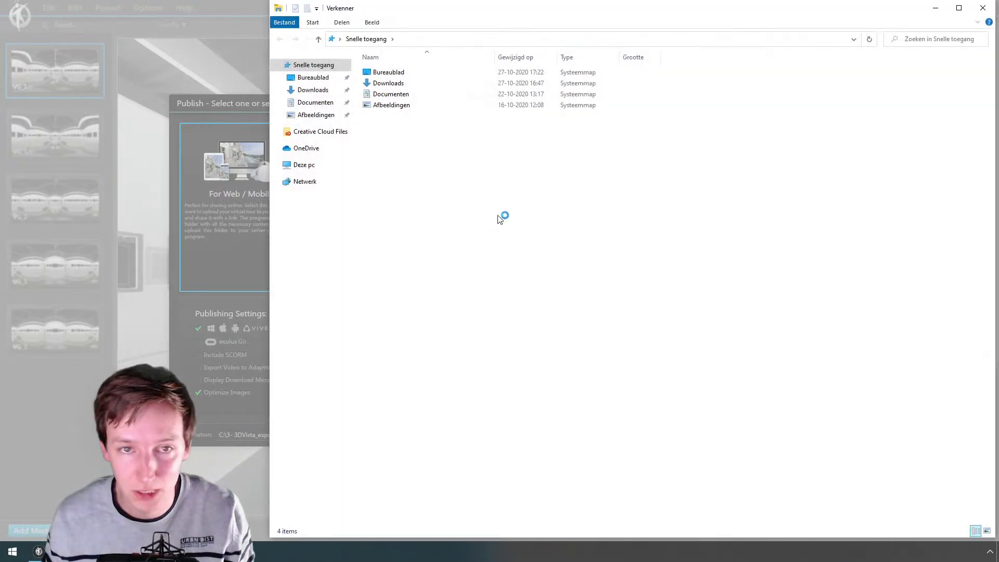
{"action": "left_click_drag", "start_coordinate": [452, 11], "coordinate": [726, 197]}
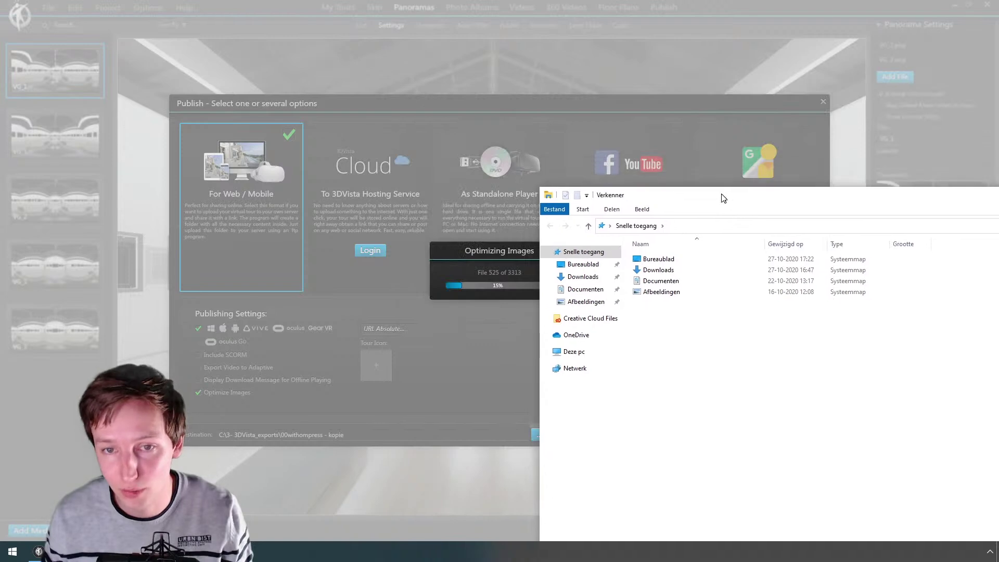
{"action": "left_click", "coordinate": [579, 351]}
{"action": "double_click", "coordinate": [713, 325]}
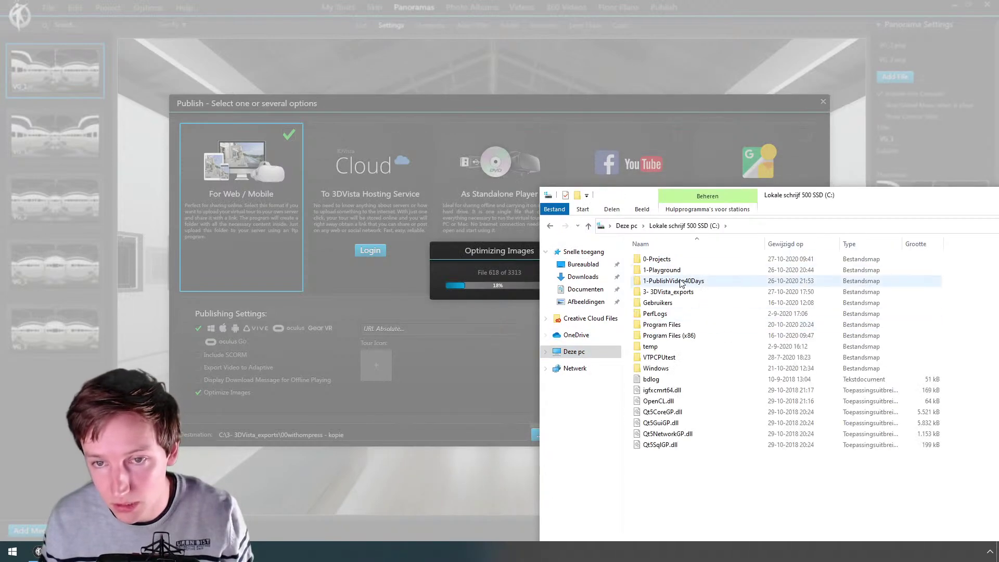
{"action": "double_click", "coordinate": [682, 289]}
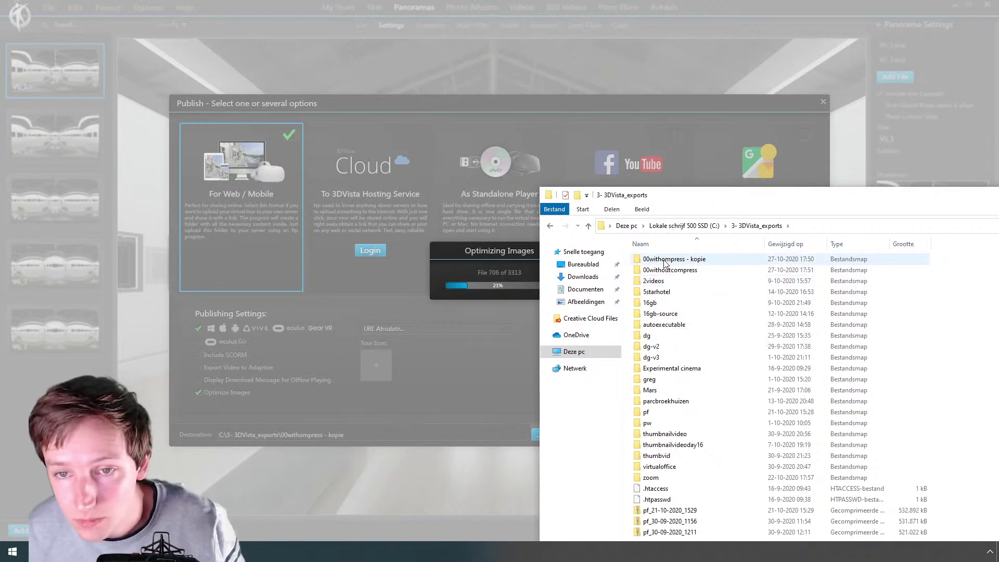
Step: Open the 00withoutcompress export's media folder and browse into the first panorama's b\0 tile folder
{"action": "double_click", "coordinate": [672, 270]}
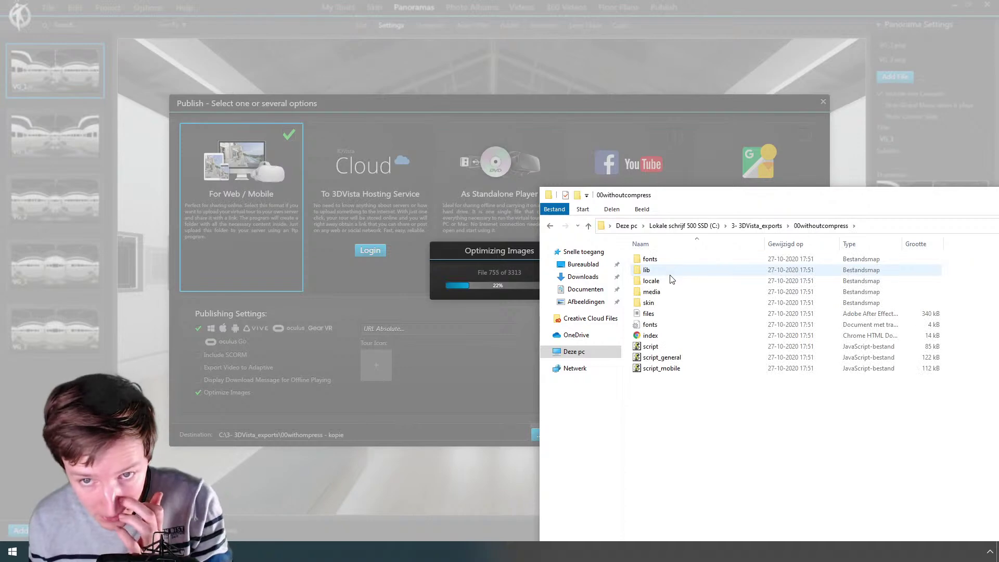
{"action": "double_click", "coordinate": [653, 291]}
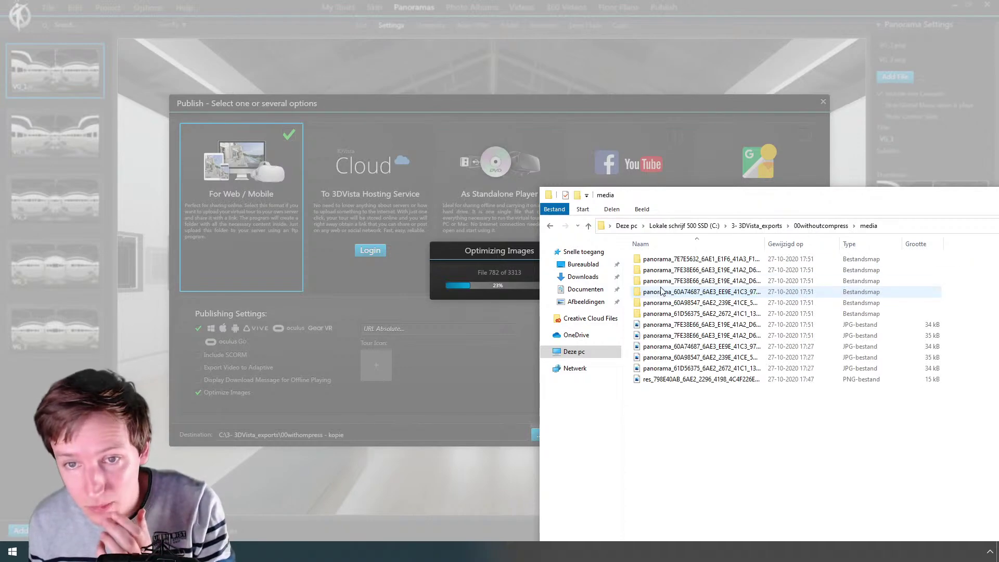
{"action": "double_click", "coordinate": [673, 263]}
{"action": "double_click", "coordinate": [672, 262]}
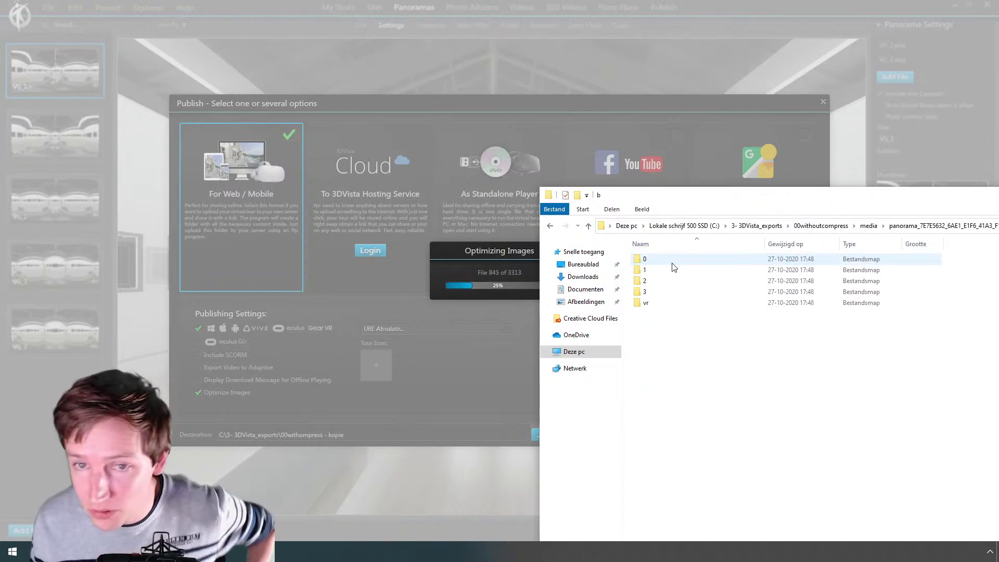
{"action": "double_click", "coordinate": [672, 263]}
{"action": "left_click", "coordinate": [683, 260]}
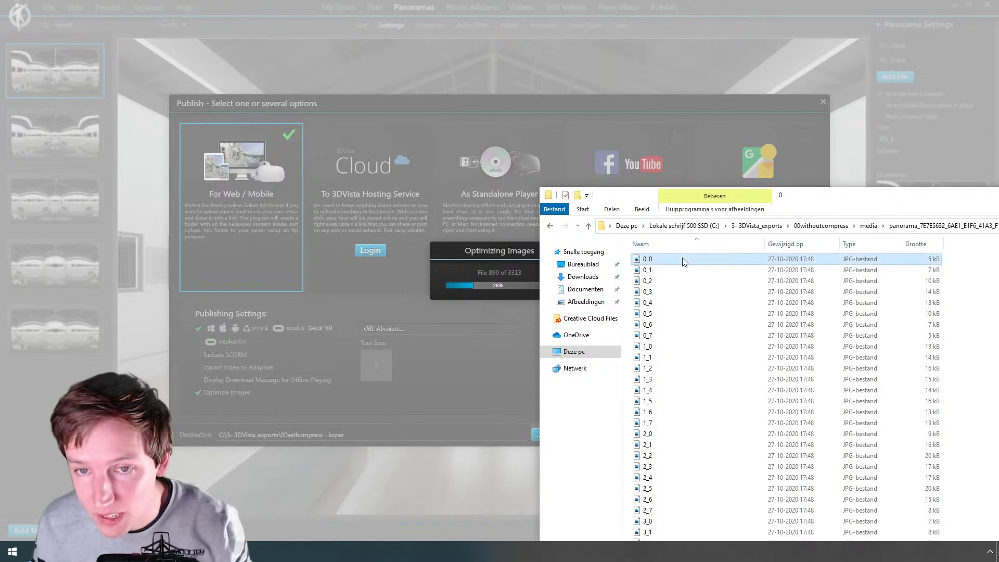
Step: Move the File Explorer window fully into view and inspect the b\0 image tiles as large thumbnails
{"action": "left_click_drag", "start_coordinate": [951, 203], "coordinate": [749, 222]}
{"action": "left_click_drag", "start_coordinate": [749, 232], "coordinate": [627, 91]}
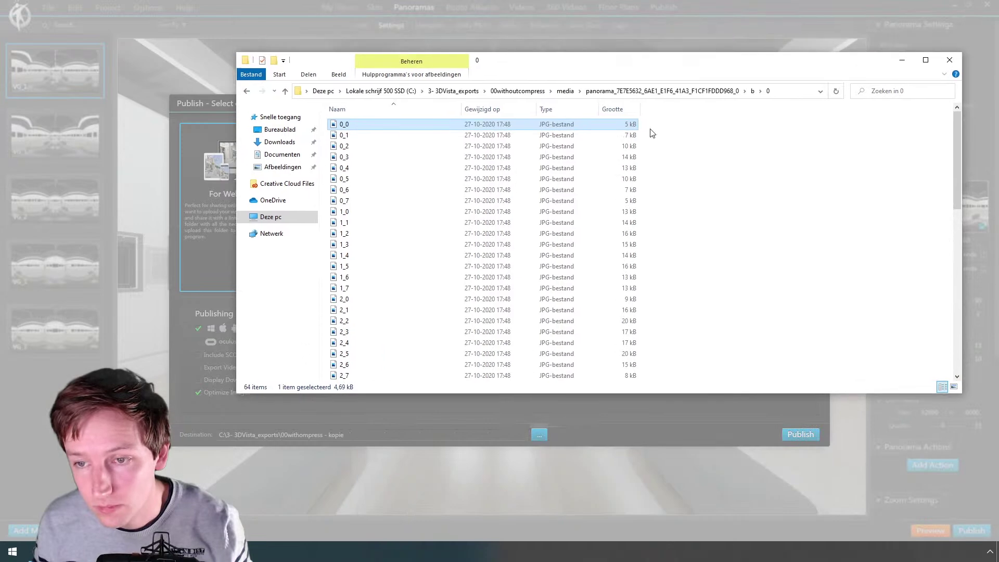
{"action": "left_click", "coordinate": [953, 386]}
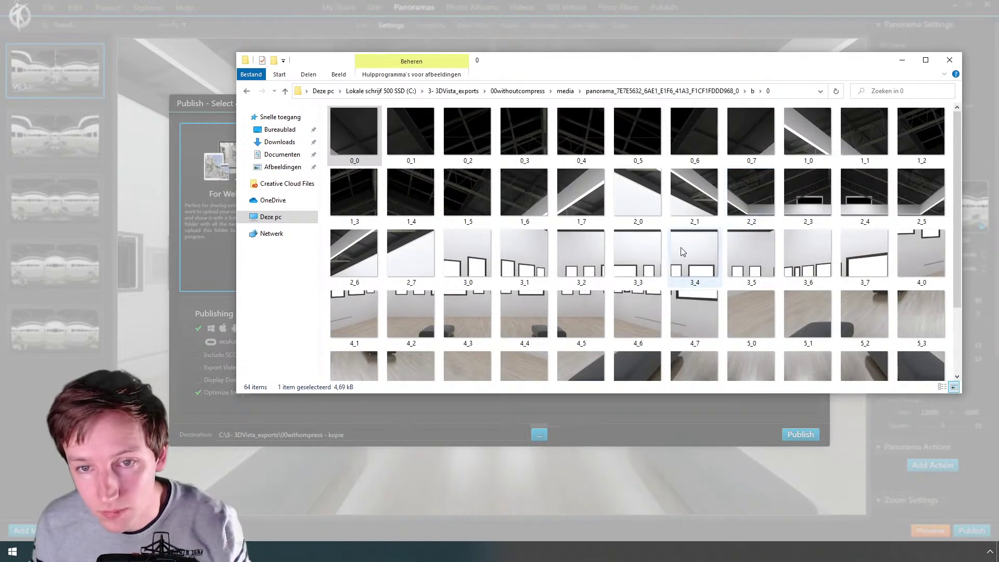
{"action": "left_click", "coordinate": [700, 272]}
{"action": "key", "text": "Down"}
{"action": "key", "text": "Down"}
{"action": "key", "text": "Down"}
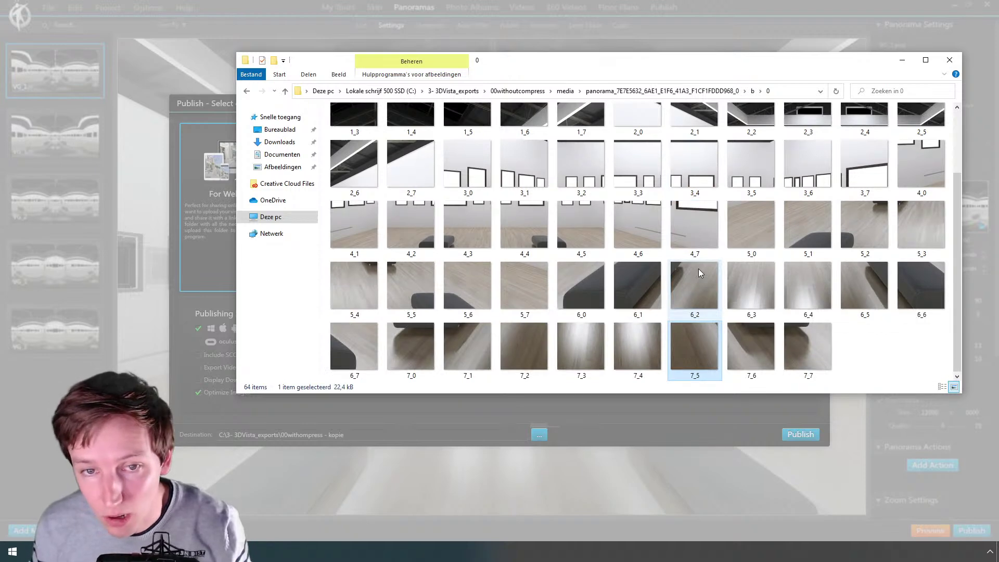
{"action": "scroll", "coordinate": [581, 240], "scroll_direction": "up", "scroll_amount": 2}
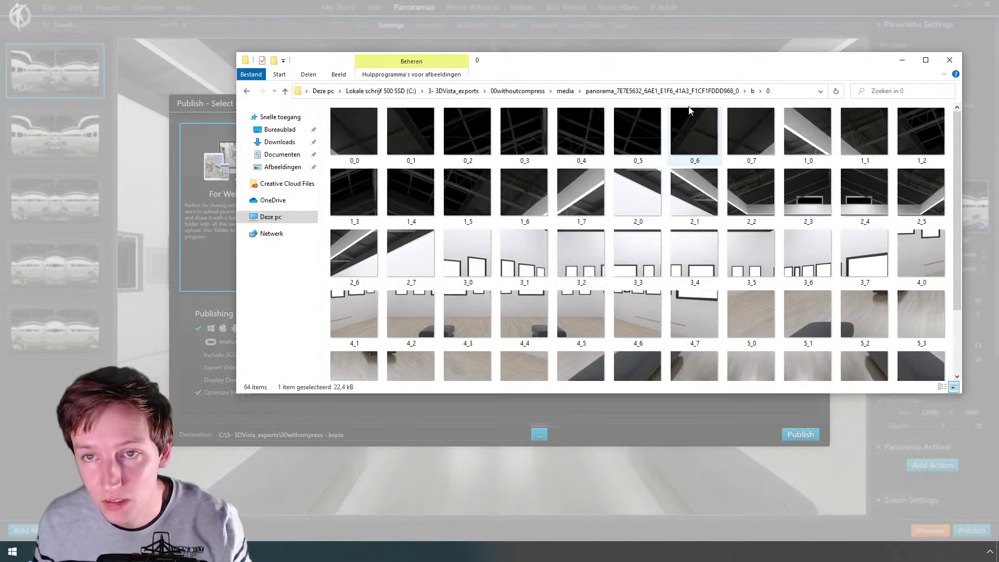
Step: Go back to folder b, open folder 1 and inspect its image tiles as large thumbnails
{"action": "left_click", "coordinate": [753, 90]}
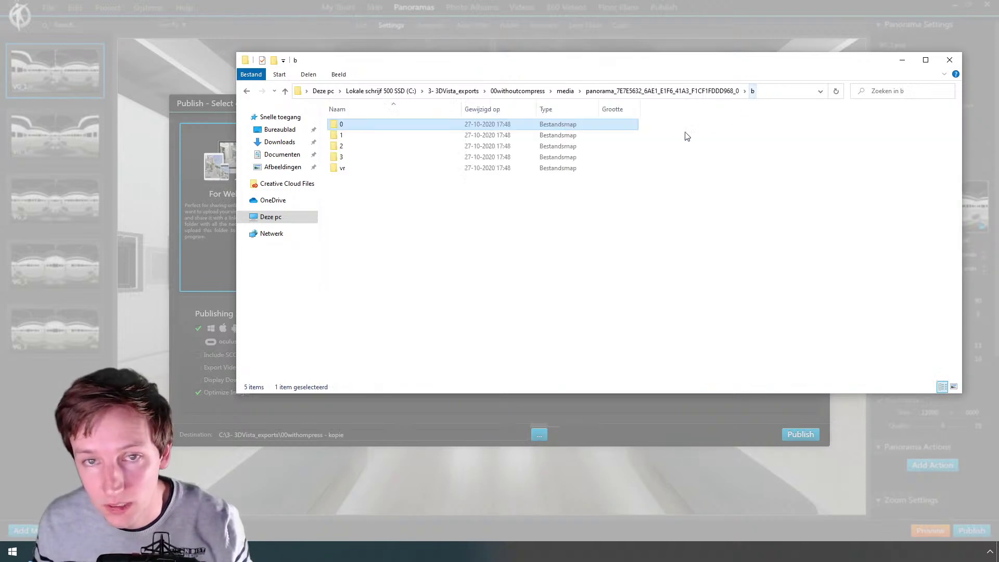
{"action": "double_click", "coordinate": [439, 135]}
{"action": "left_click", "coordinate": [435, 156]}
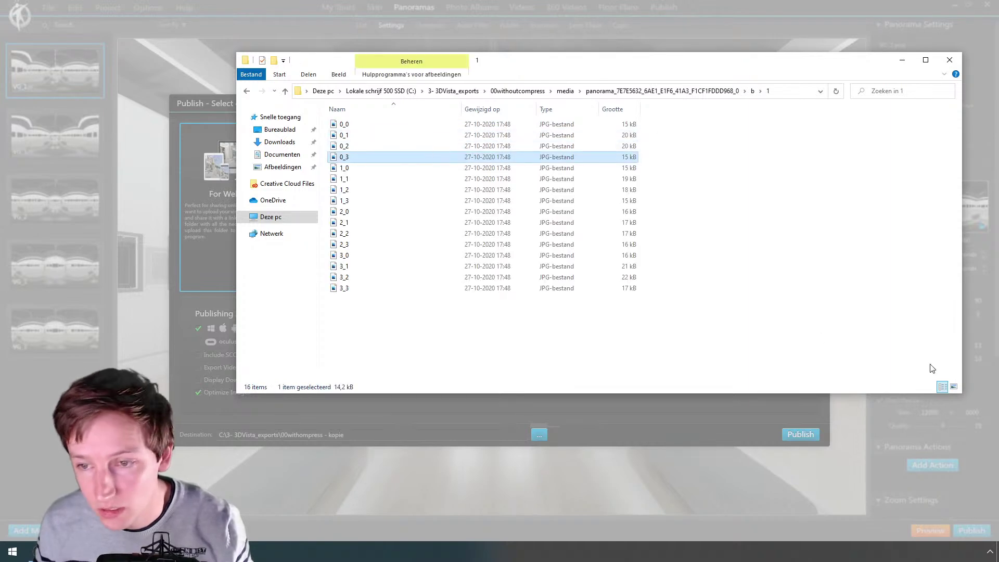
{"action": "left_click", "coordinate": [954, 386]}
{"action": "left_click", "coordinate": [692, 245]}
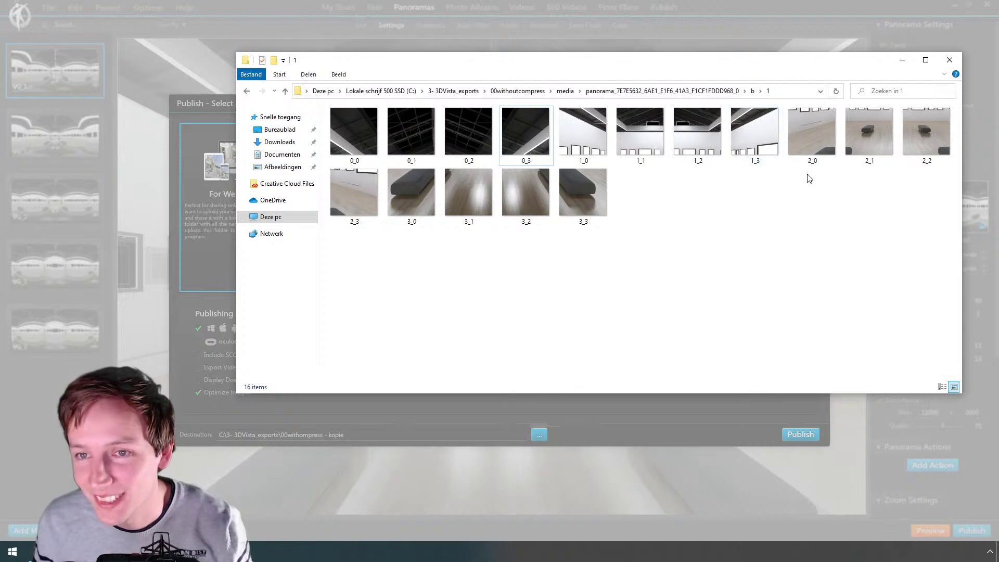
{"action": "left_click", "coordinate": [795, 135]}
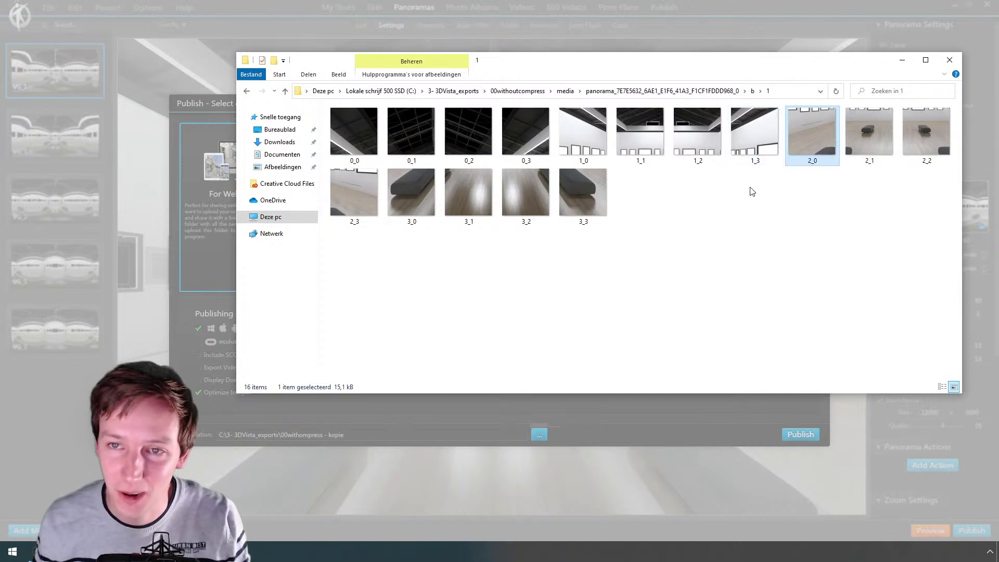
Step: Inspect the image tiles in folder 2 as large thumbnails and return to folder b
{"action": "left_click", "coordinate": [753, 92]}
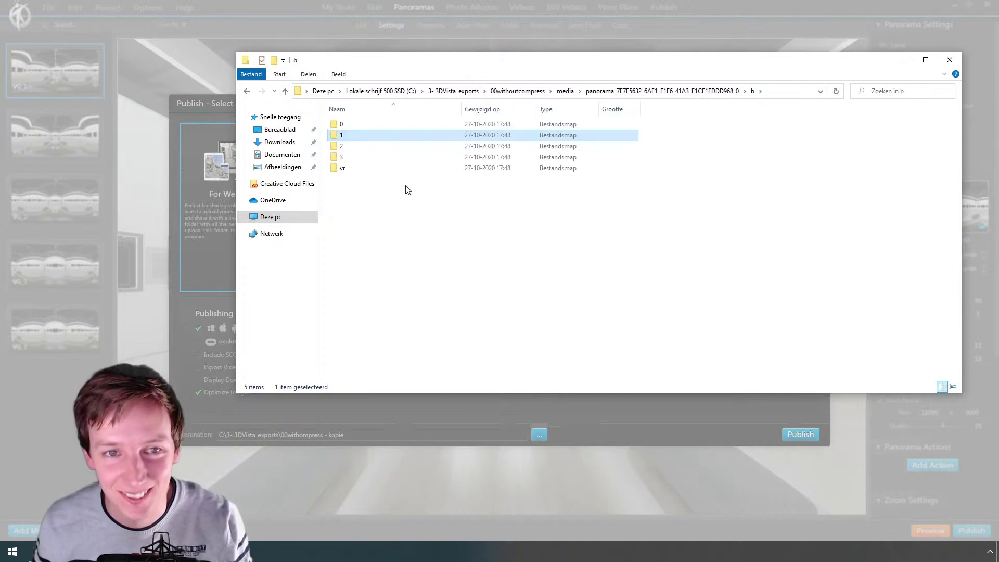
{"action": "double_click", "coordinate": [360, 148]}
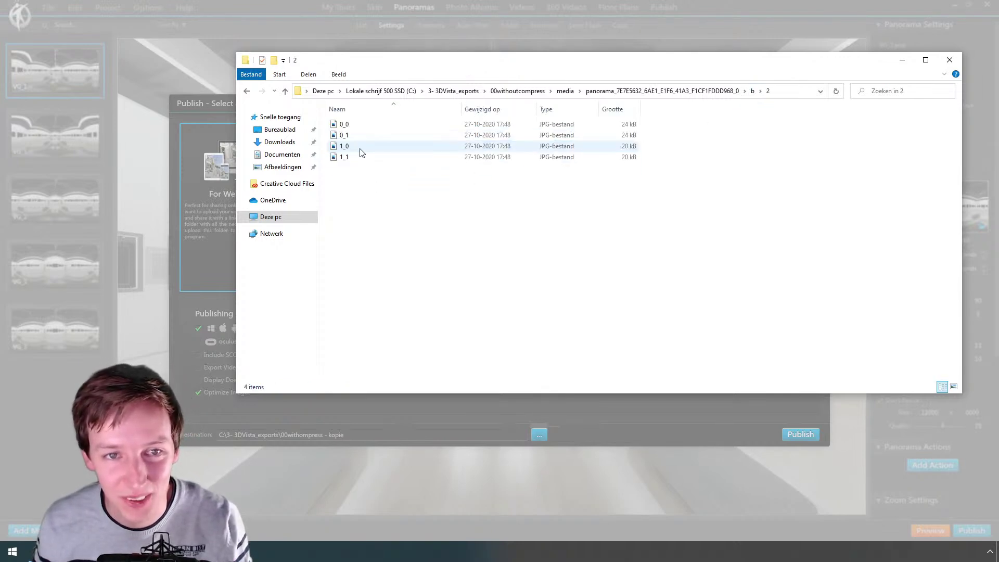
{"action": "left_click", "coordinate": [953, 386]}
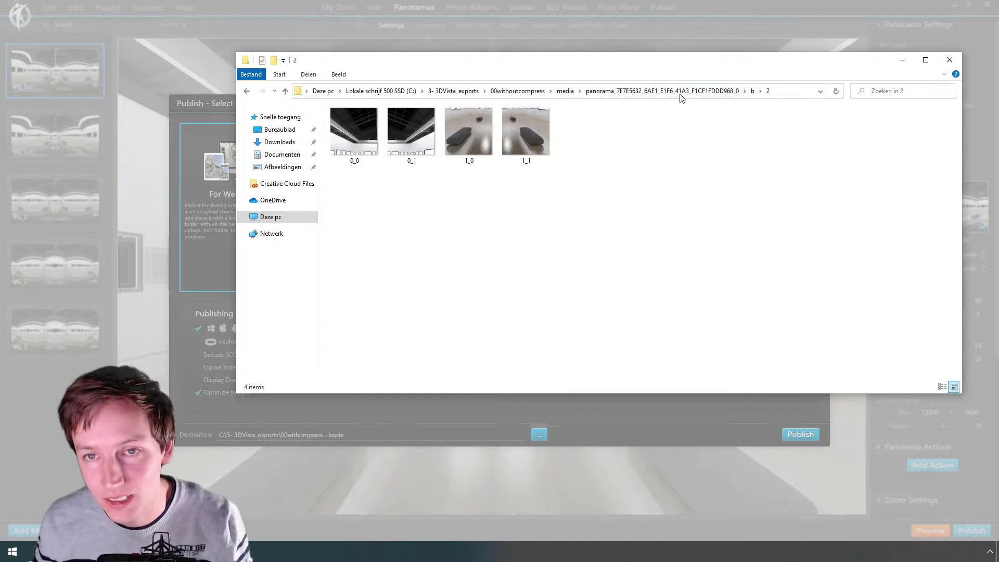
{"action": "left_click", "coordinate": [753, 92]}
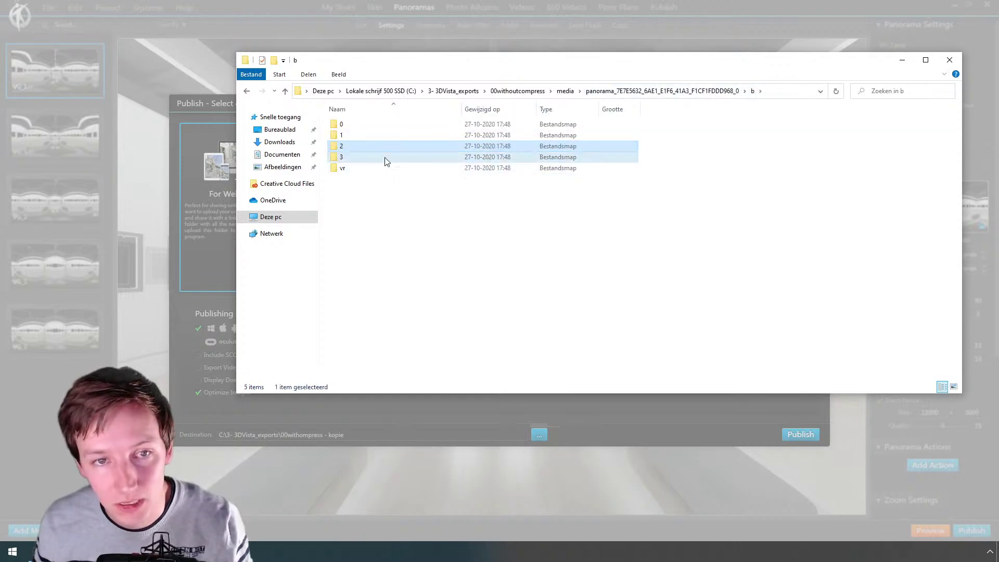
Step: Inspect the images in folder b's subfolders 3 and vr as large thumbnails
{"action": "double_click", "coordinate": [387, 159]}
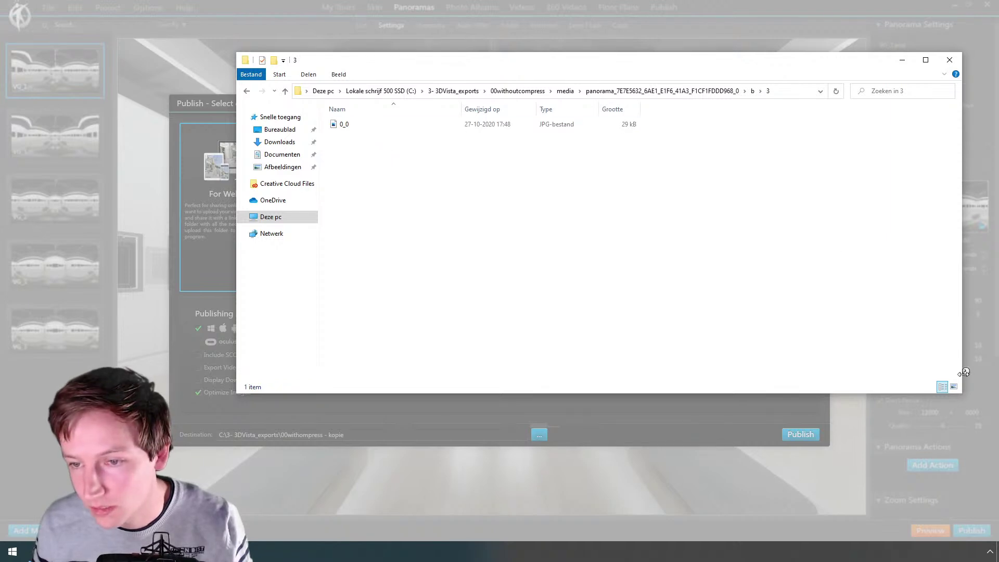
{"action": "left_click", "coordinate": [954, 387]}
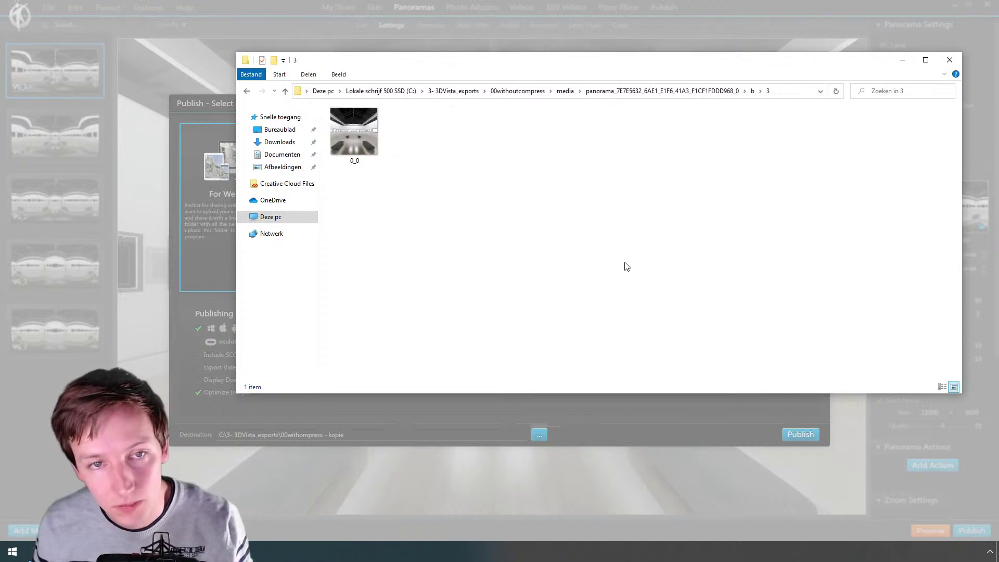
{"action": "key", "text": "BackSpace"}
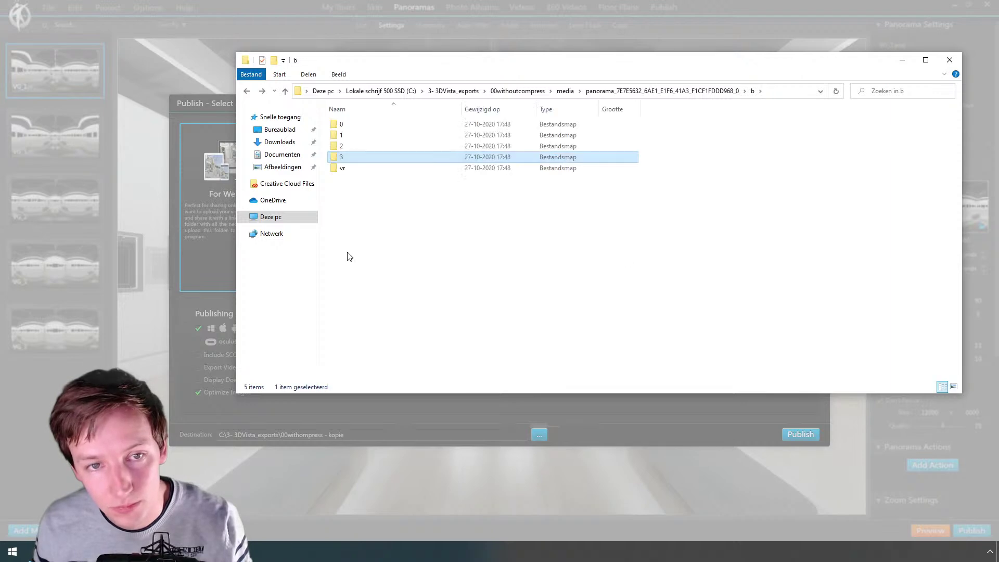
{"action": "double_click", "coordinate": [344, 171]}
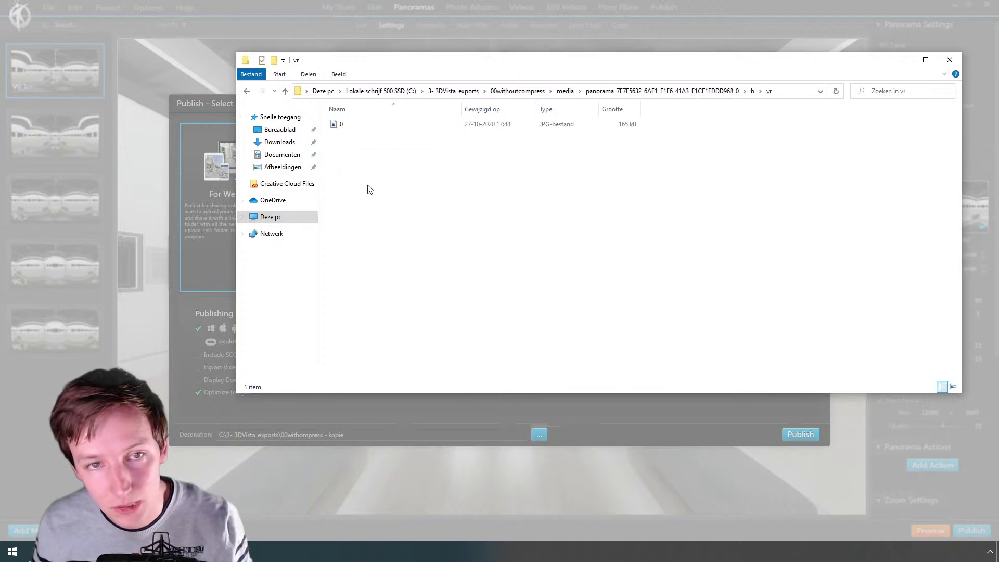
{"action": "left_click", "coordinate": [954, 387]}
{"action": "left_click_drag", "start_coordinate": [461, 66], "coordinate": [543, 113]}
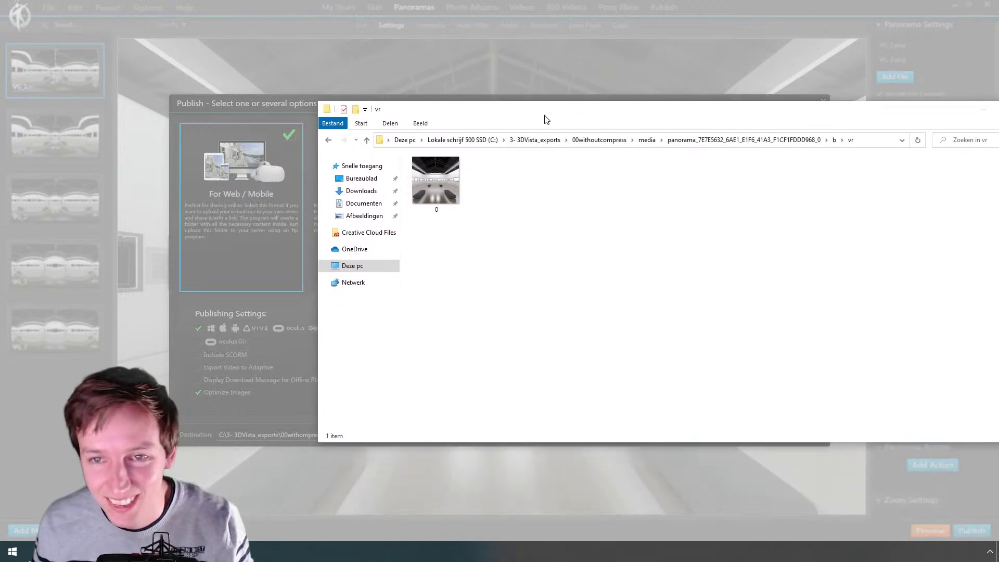
Step: Go up to the panorama folder, open d\1 and inspect its image tiles as large thumbnails
{"action": "left_click", "coordinate": [818, 141]}
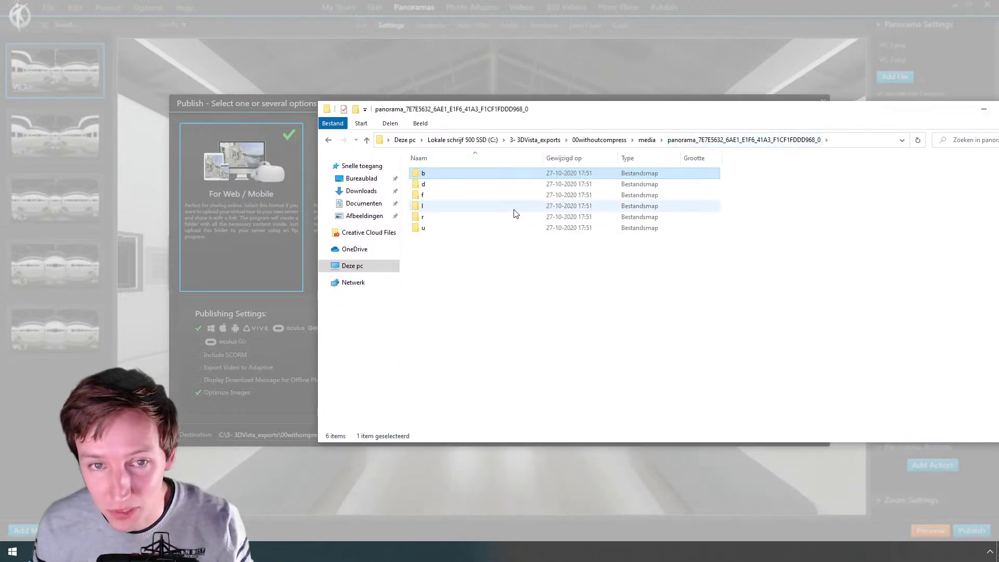
{"action": "double_click", "coordinate": [465, 187]}
{"action": "double_click", "coordinate": [457, 189]}
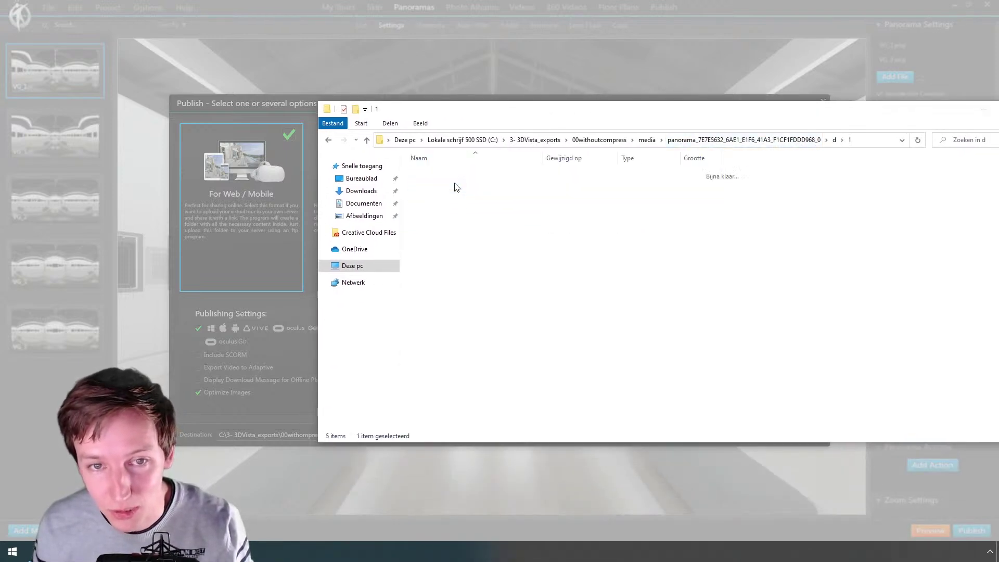
{"action": "left_click_drag", "start_coordinate": [883, 119], "coordinate": [764, 114]}
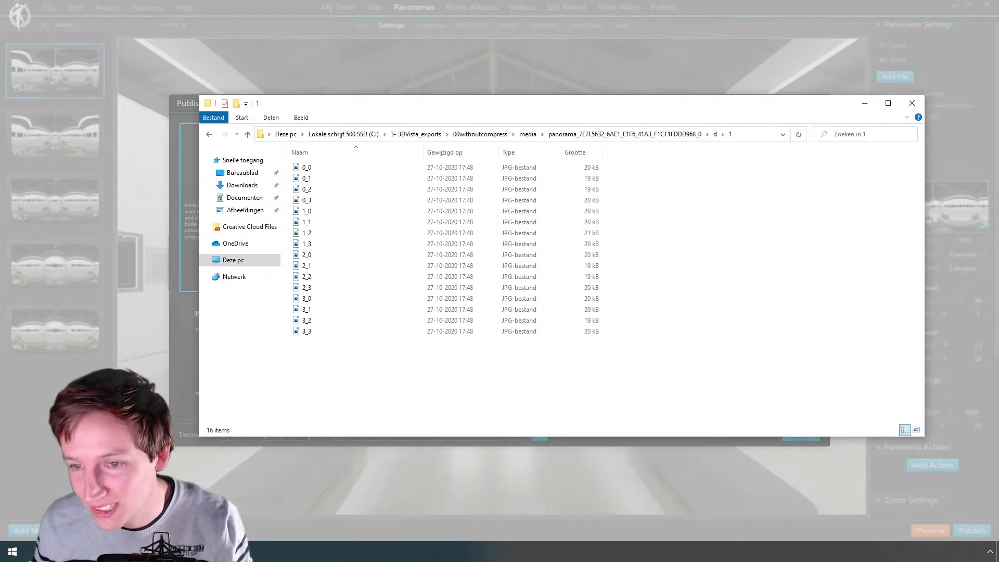
{"action": "left_click", "coordinate": [916, 430]}
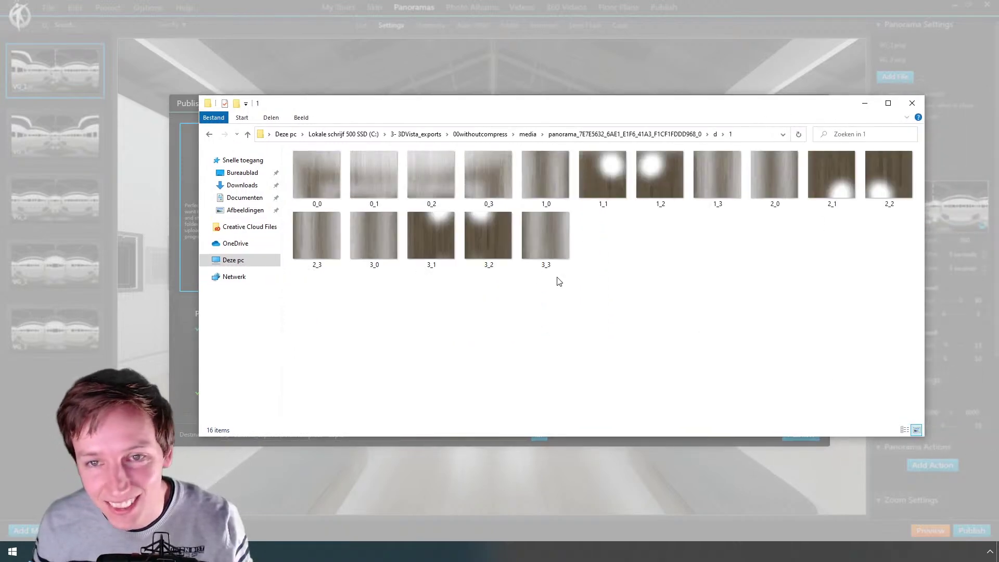
Step: Browse the panorama's d folder and its subfolders again and return to the main 00withoutcompress folder
{"action": "left_click", "coordinate": [577, 135]}
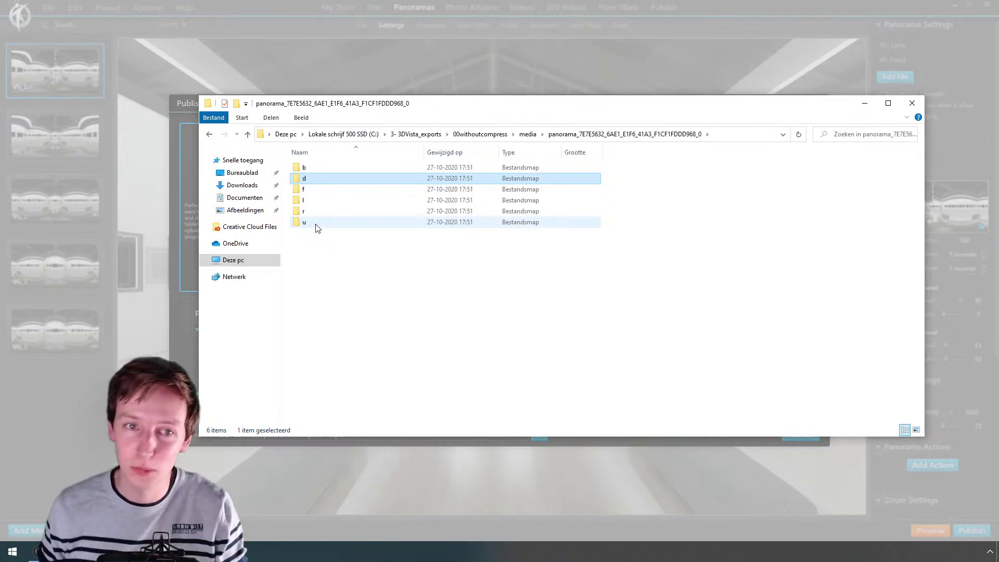
{"action": "double_click", "coordinate": [310, 180]}
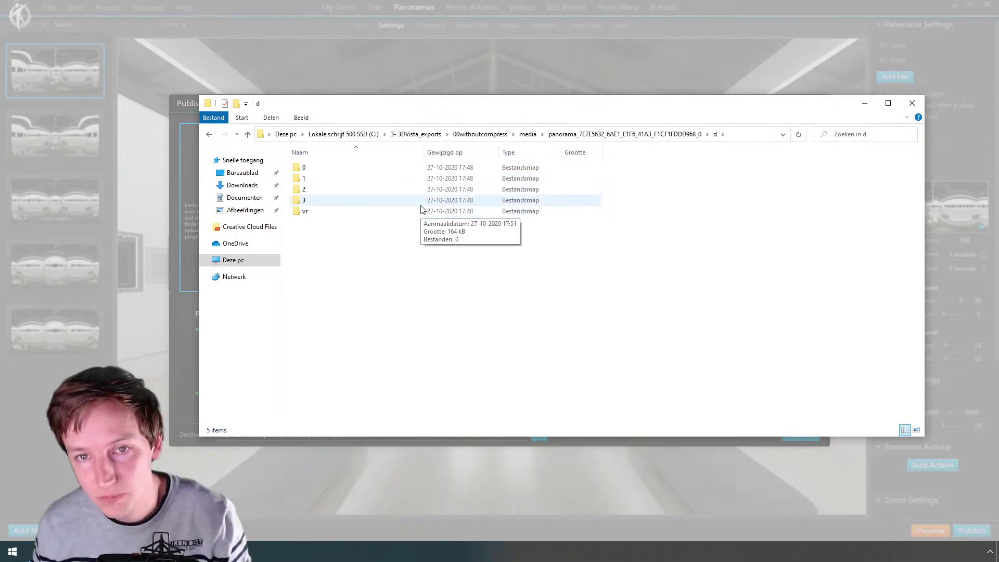
{"action": "double_click", "coordinate": [421, 180]}
{"action": "left_click_drag", "start_coordinate": [551, 116], "coordinate": [599, 159]}
{"action": "left_click", "coordinate": [527, 179]}
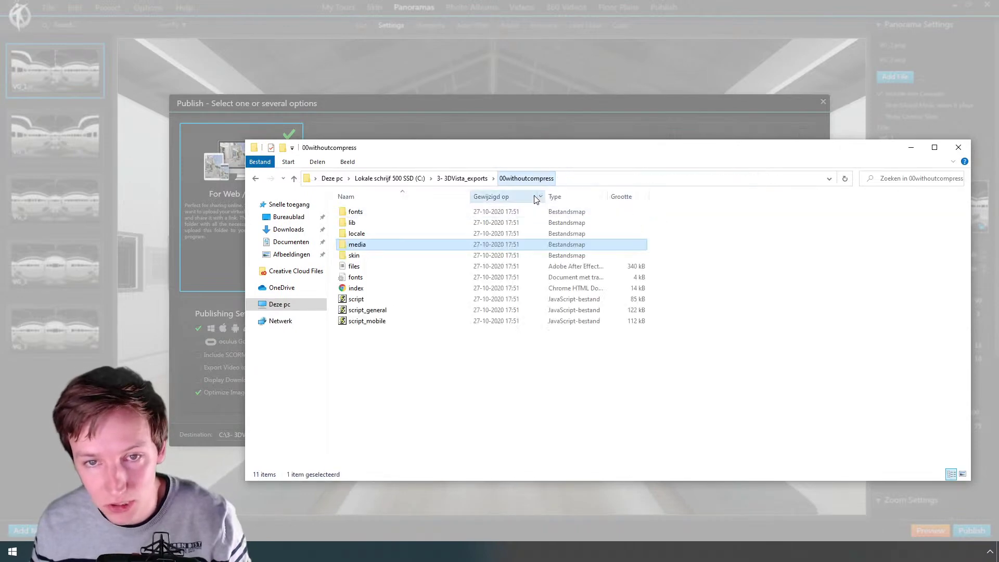
Step: Display the combined properties of all items in the 00withoutcompress folder, and close the folder window
{"action": "key", "text": "ctrl+a"}
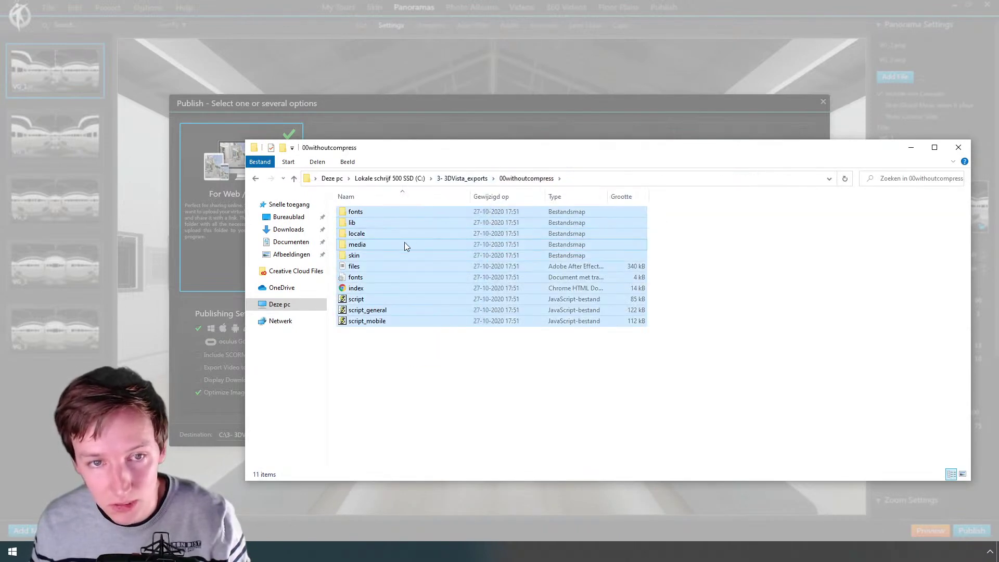
{"action": "right_click", "coordinate": [404, 244]}
{"action": "left_click", "coordinate": [462, 447]}
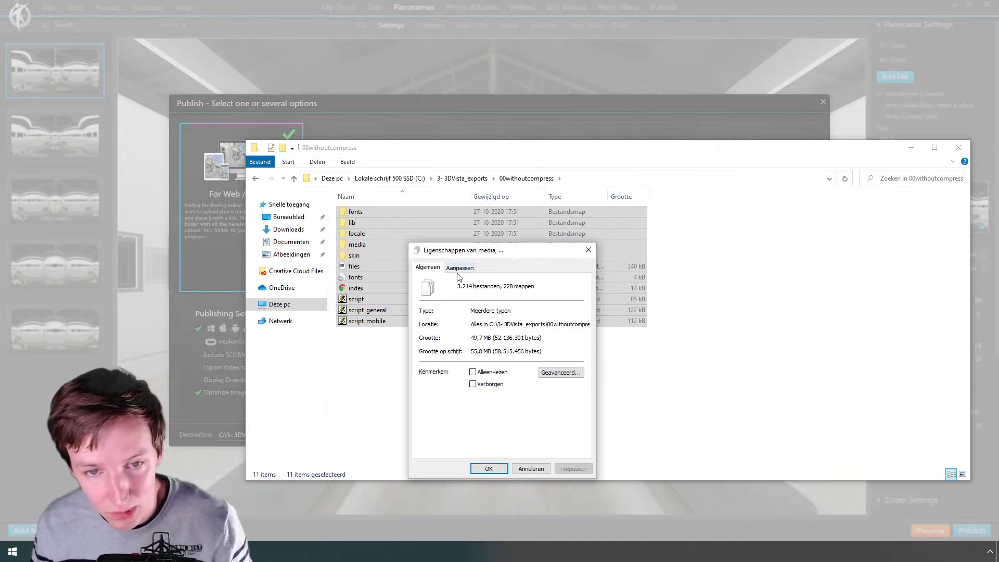
{"action": "left_click_drag", "start_coordinate": [468, 255], "coordinate": [846, 41]}
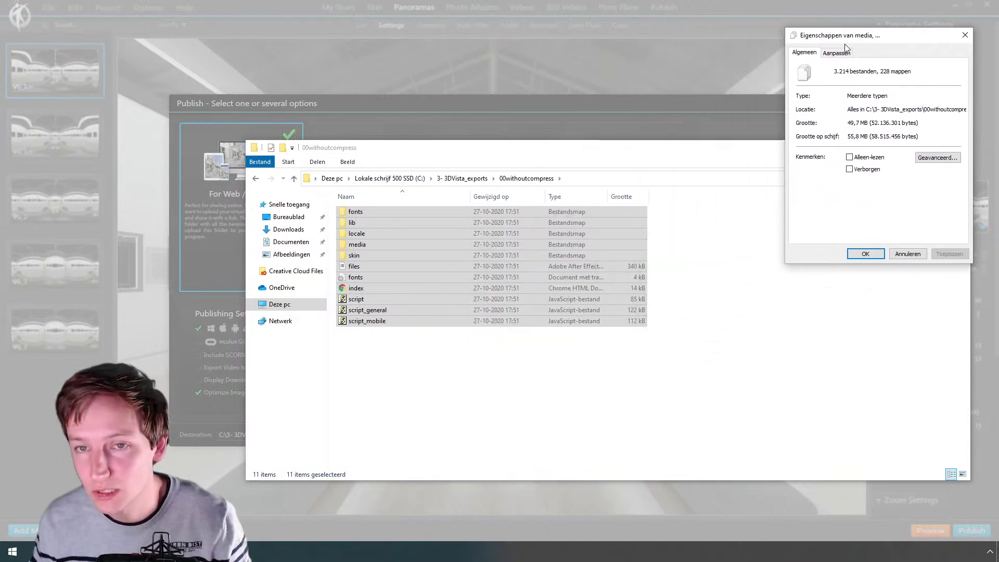
{"action": "left_click", "coordinate": [643, 157]}
{"action": "left_click", "coordinate": [658, 251]}
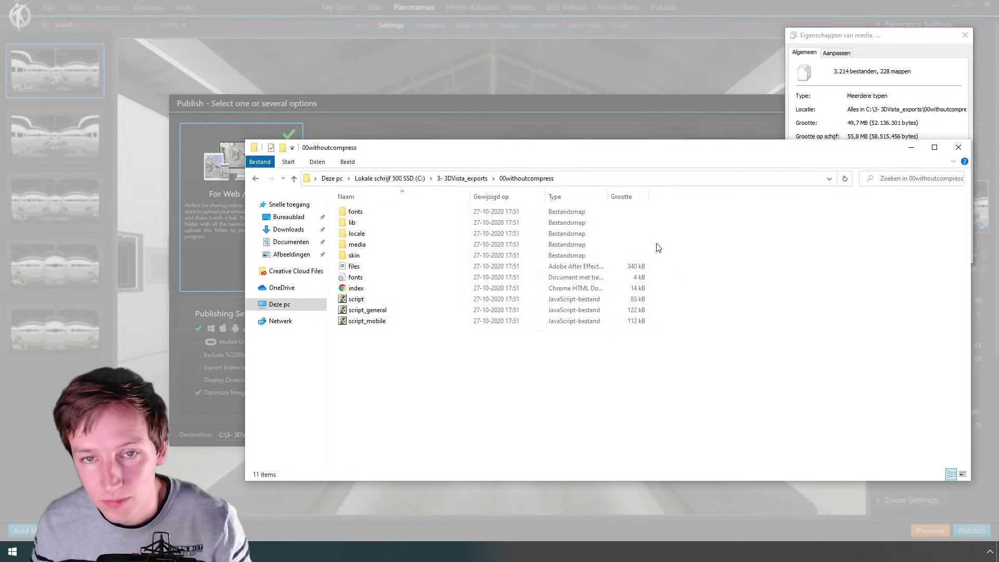
{"action": "key", "text": "alt+F4"}
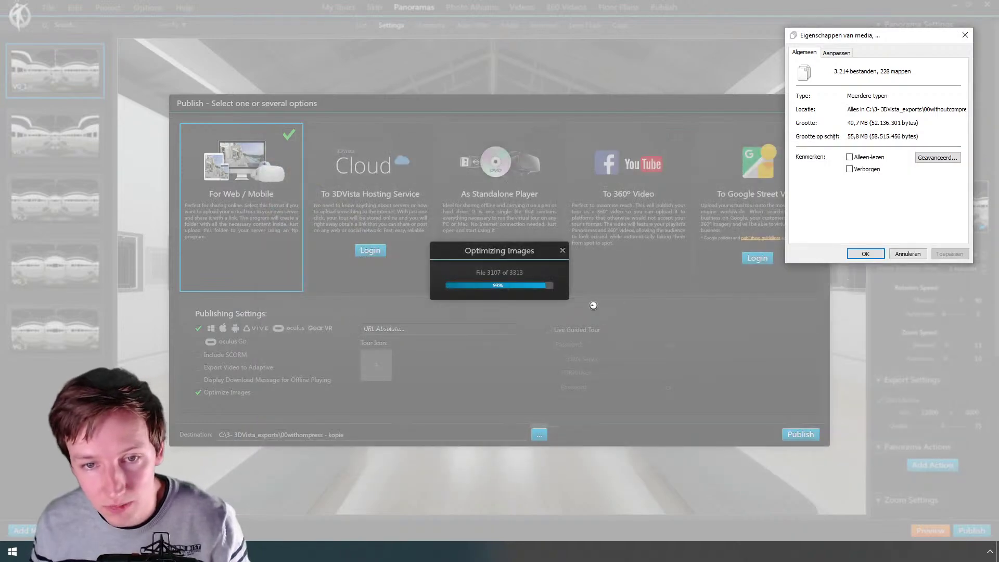
Step: Open a new File Explorer window and browse to the 3- 3DVista_exports folder on drive C
{"action": "key", "text": "super+e"}
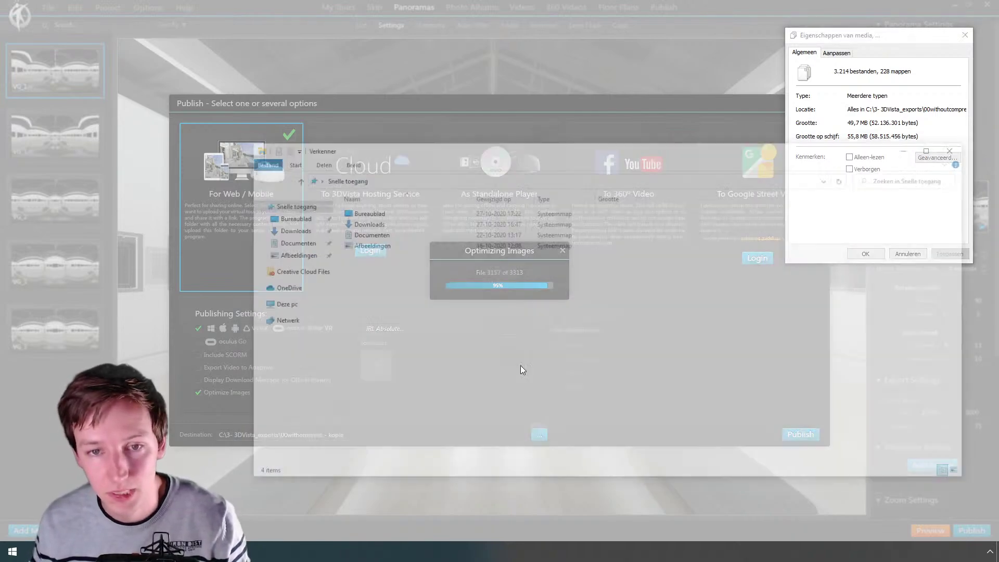
{"action": "left_click", "coordinate": [283, 305]}
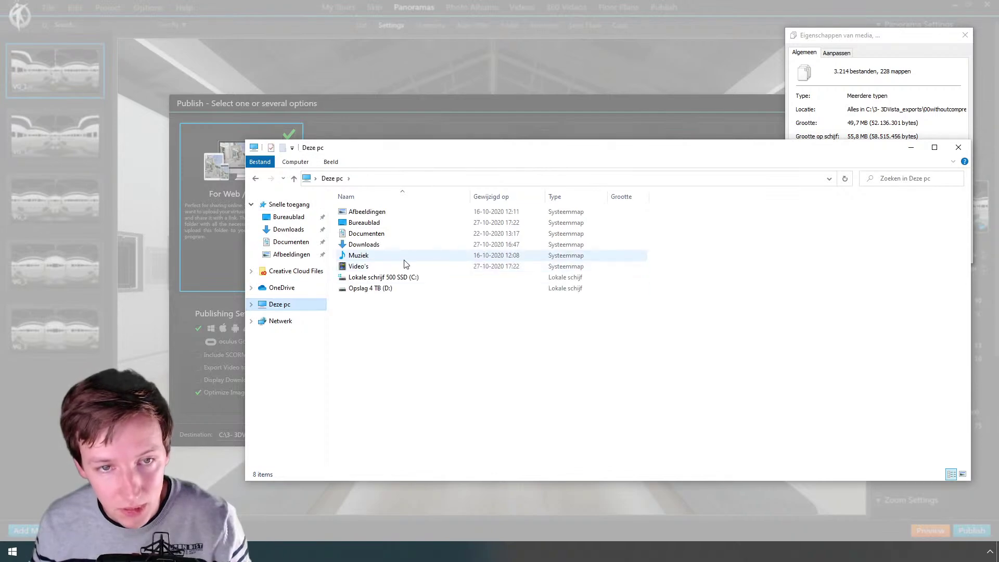
{"action": "double_click", "coordinate": [384, 277]}
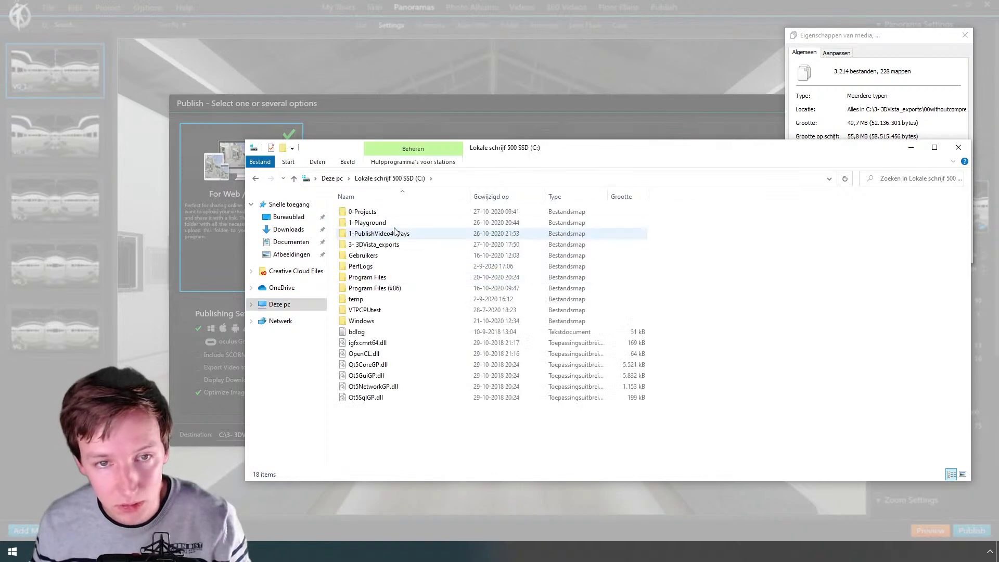
{"action": "double_click", "coordinate": [374, 244]}
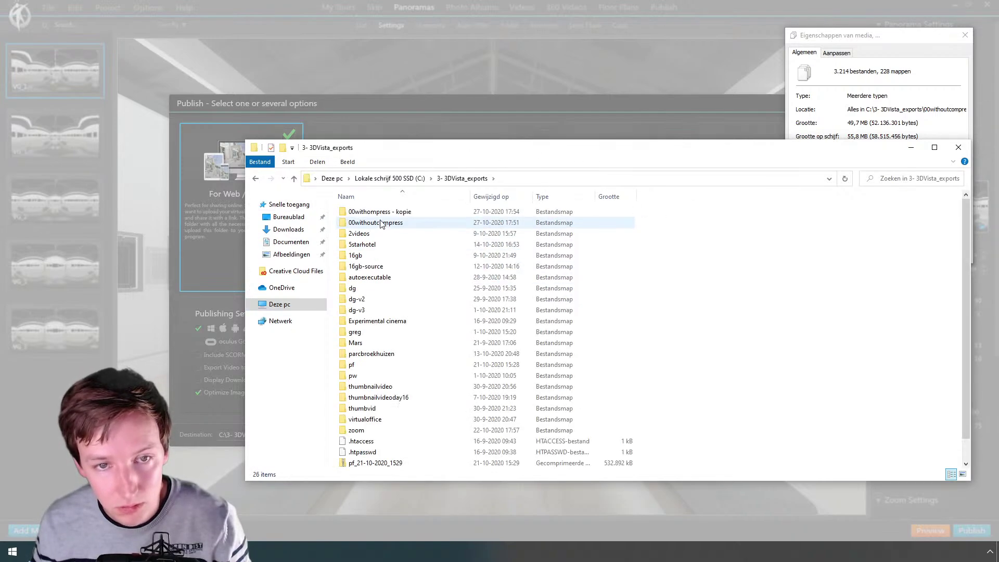
Step: Display the properties of the "00withompress - kopie" folder and place them beside the uncompressed export's properties
{"action": "left_click", "coordinate": [386, 213]}
{"action": "left_click_drag", "start_coordinate": [422, 158], "coordinate": [637, 445]}
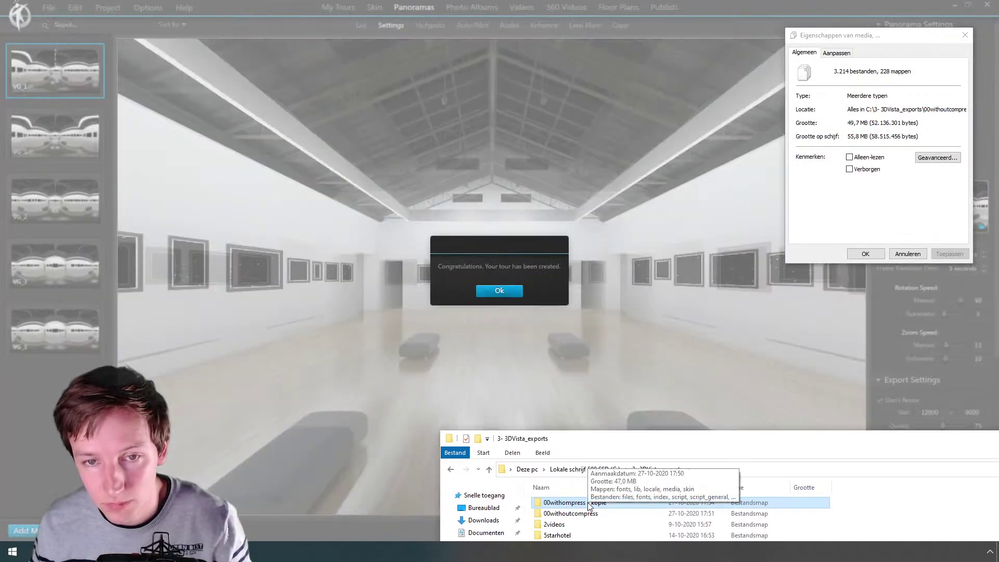
{"action": "right_click", "coordinate": [590, 505]}
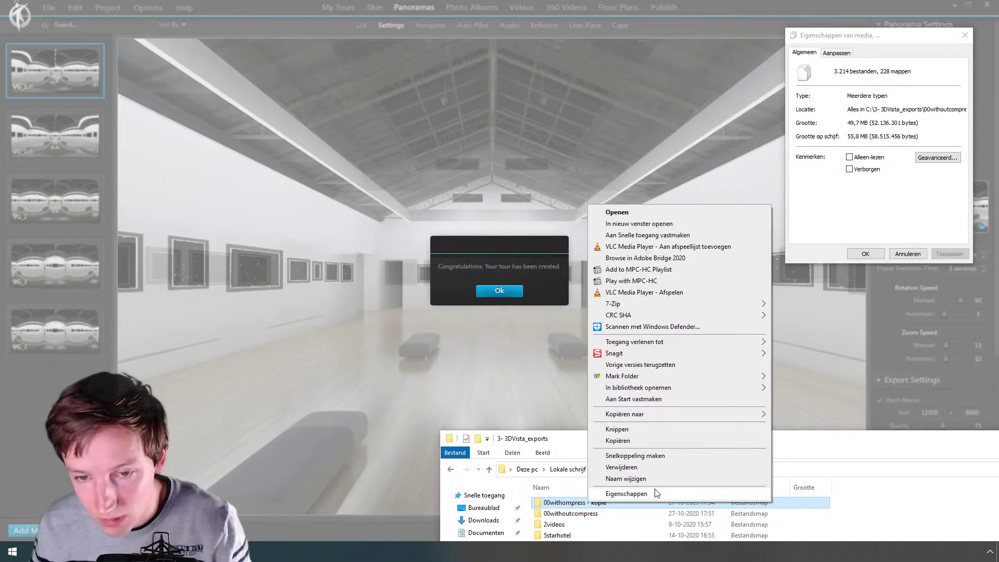
{"action": "left_click", "coordinate": [657, 505]}
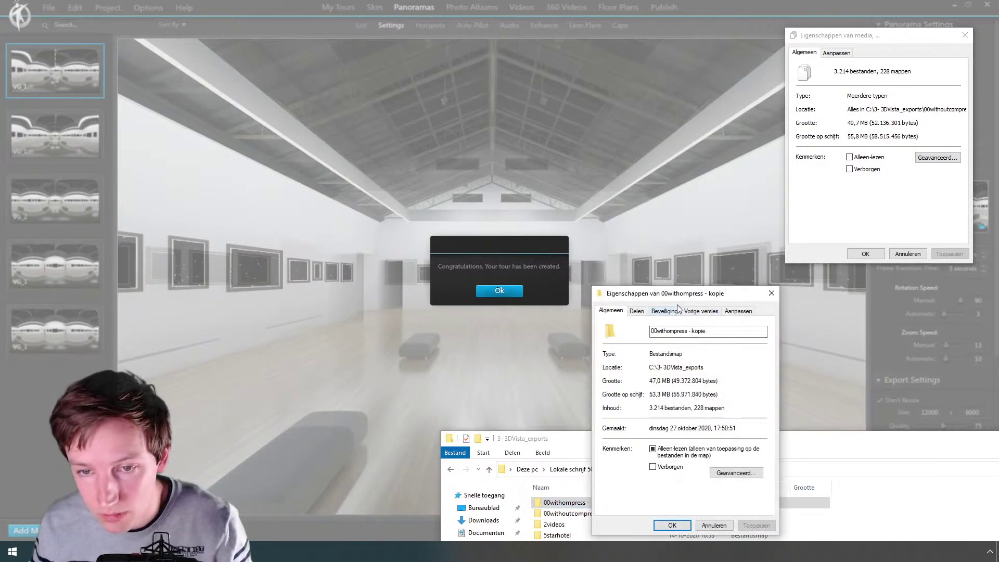
{"action": "left_click_drag", "start_coordinate": [698, 297], "coordinate": [712, 50]}
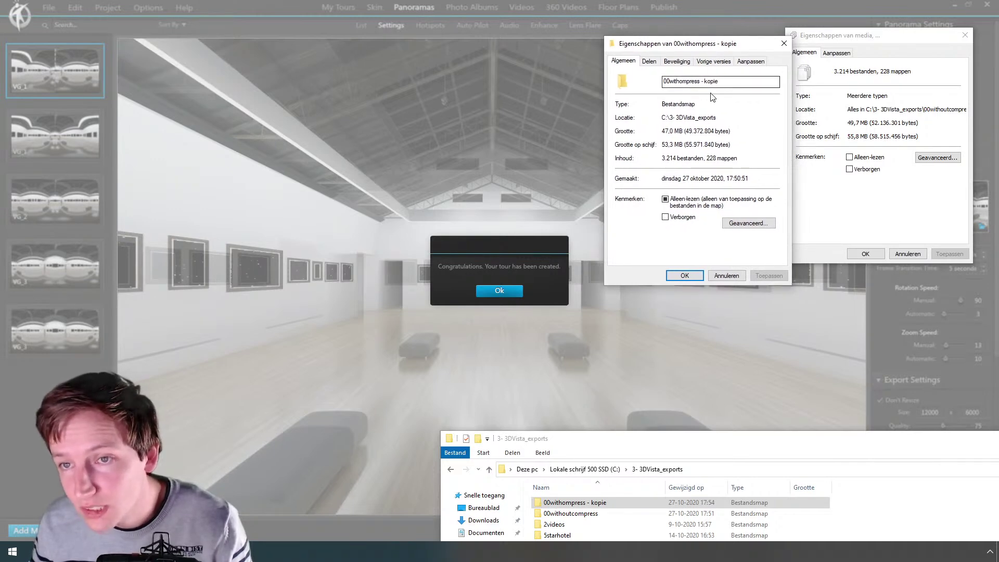
Step: Open the Calculator and try subtracting 47 from 497
{"action": "left_click", "coordinate": [12, 553]}
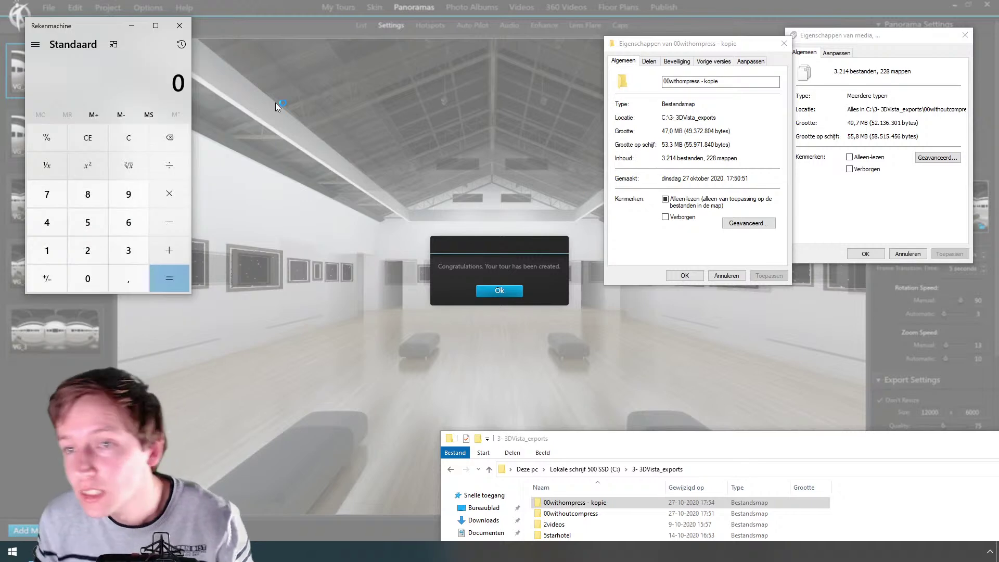
{"action": "type", "text": "497 "}
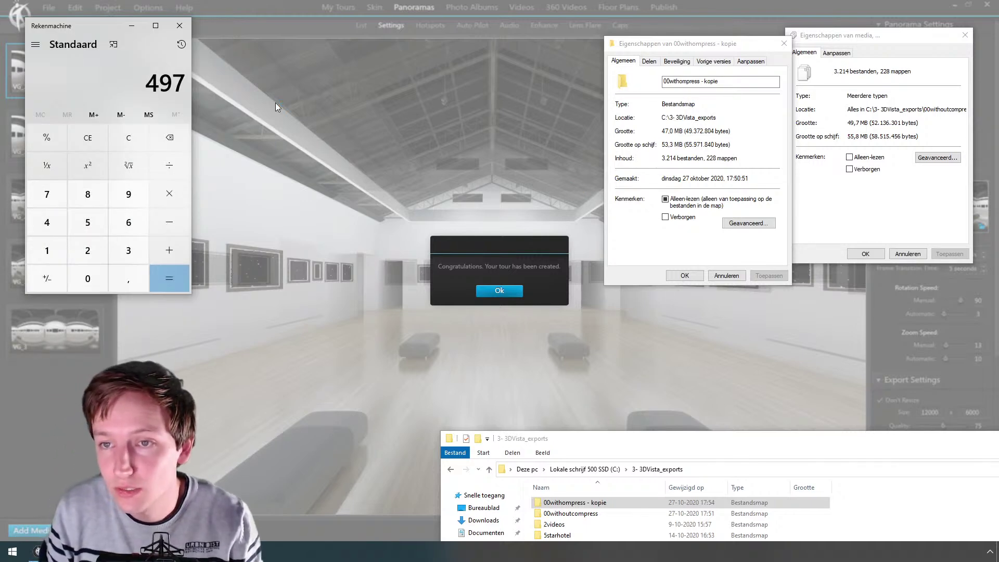
{"action": "type", "text": "- 47"}
{"action": "key", "text": "Return"}
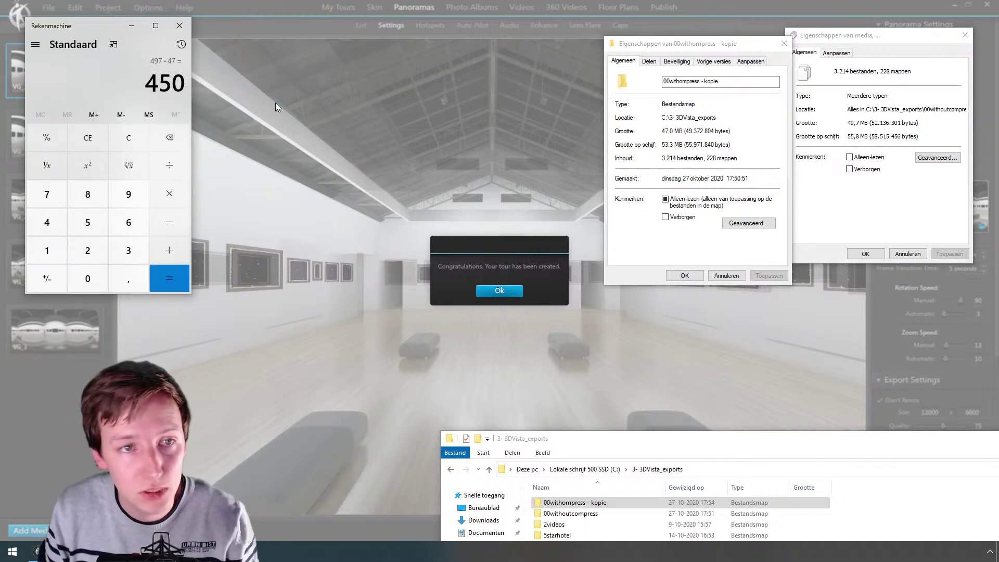
Step: Clear the calculation and subtract 47 from 49,7 to get the size difference between the two exports
{"action": "key", "text": "Escape"}
{"action": "type", "text": "47"}
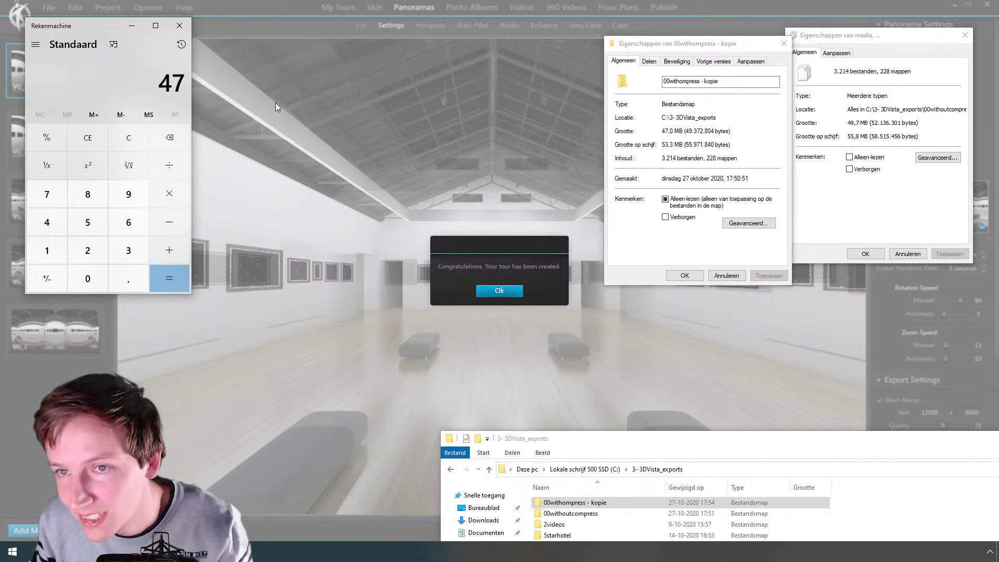
{"action": "key", "text": "BackSpace"}
{"action": "type", "text": "97"}
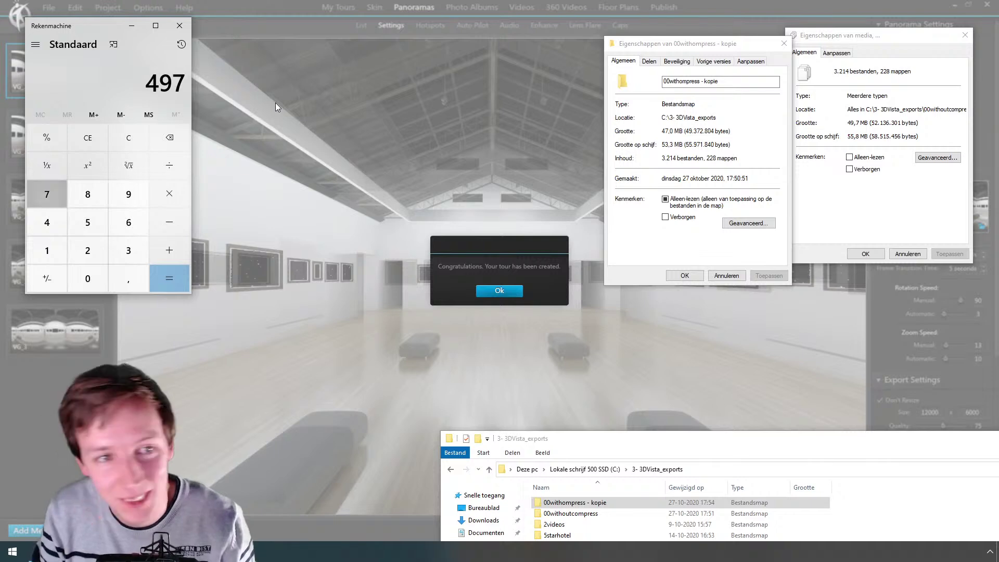
{"action": "key", "text": "BackSpace"}
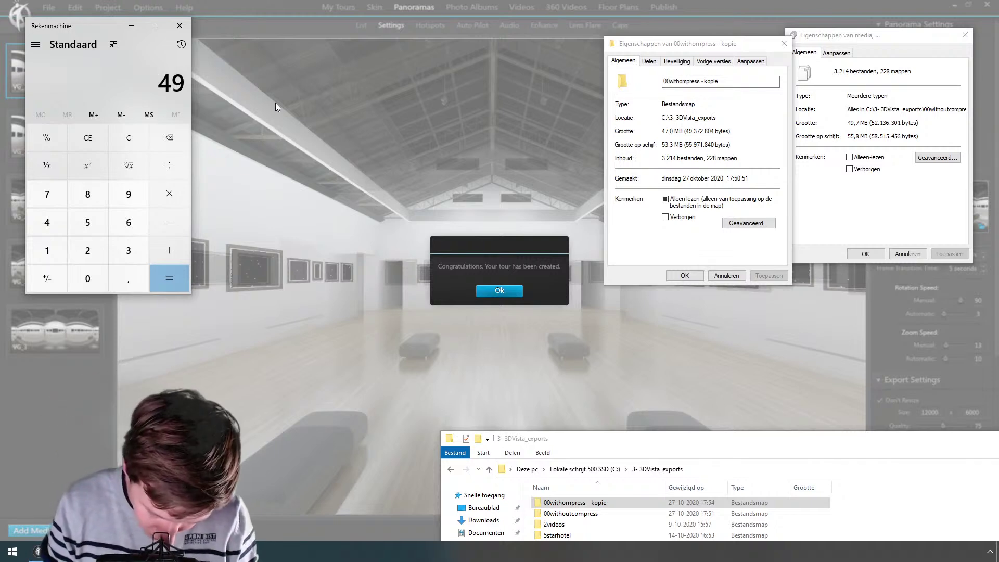
{"action": "type", "text": ",7"}
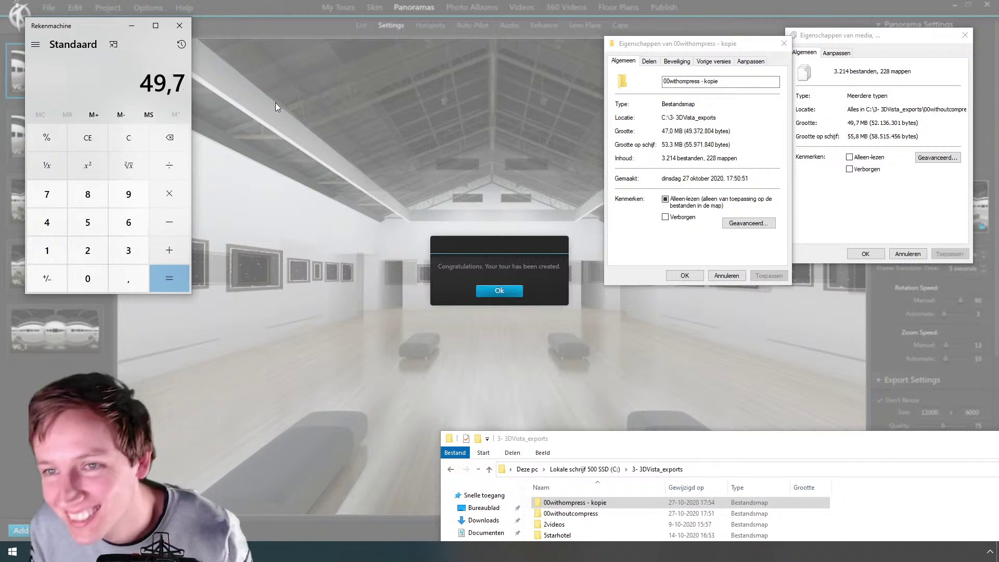
{"action": "key", "text": "minus"}
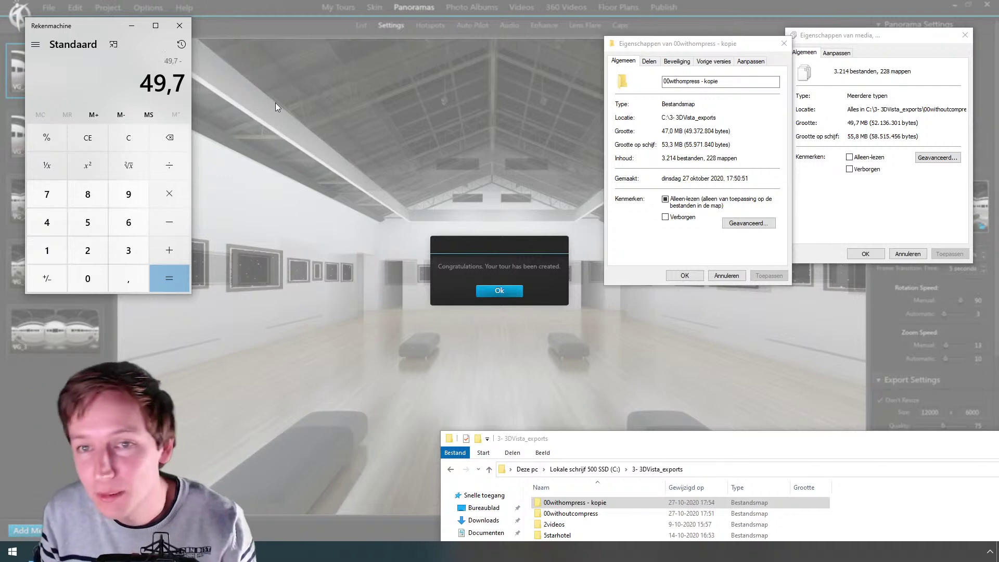
{"action": "type", "text": "47"}
{"action": "key", "text": "Return"}
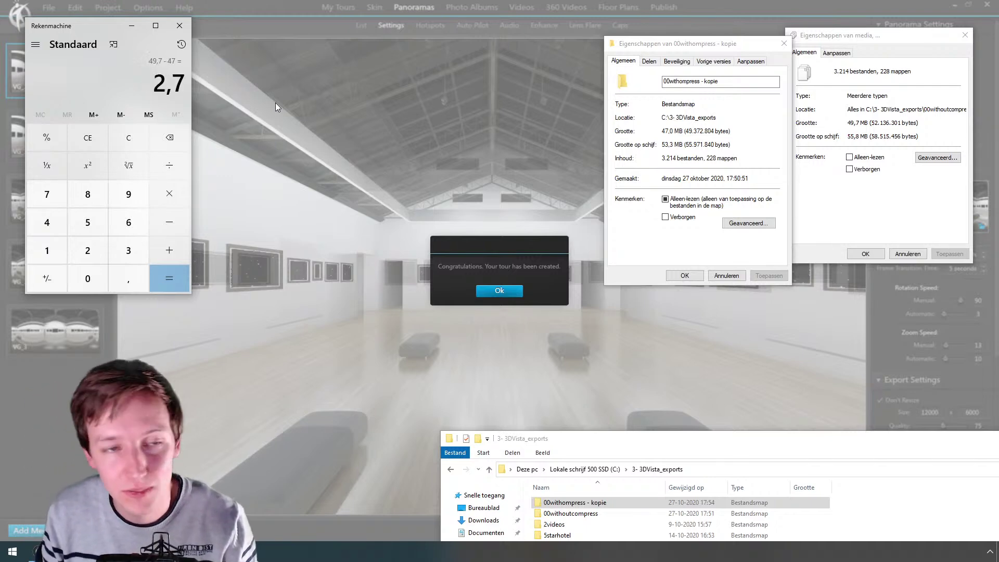
Step: Multiply the calculated difference by 49,7 and by 100
{"action": "key", "text": "asterisk"}
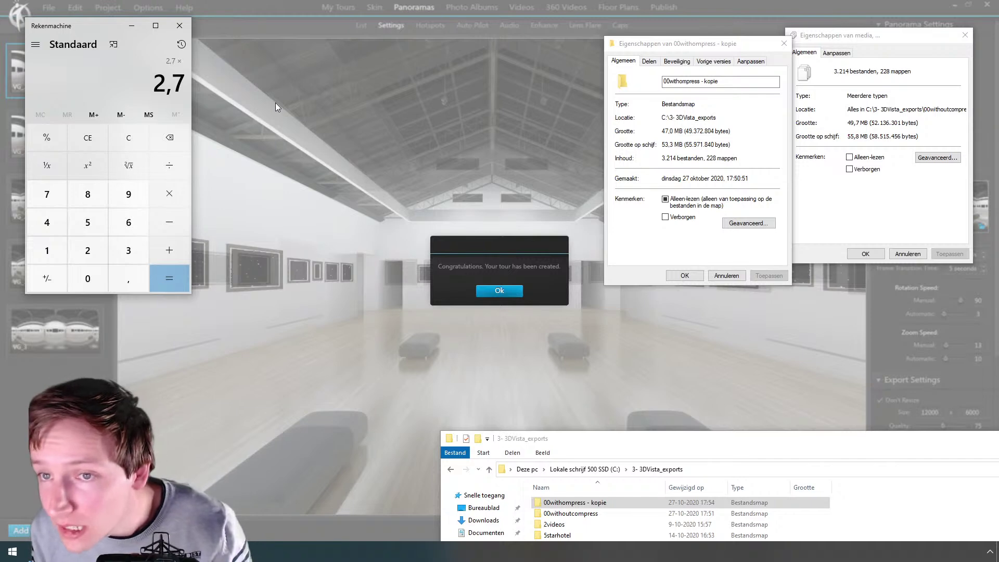
{"action": "type", "text": "4"}
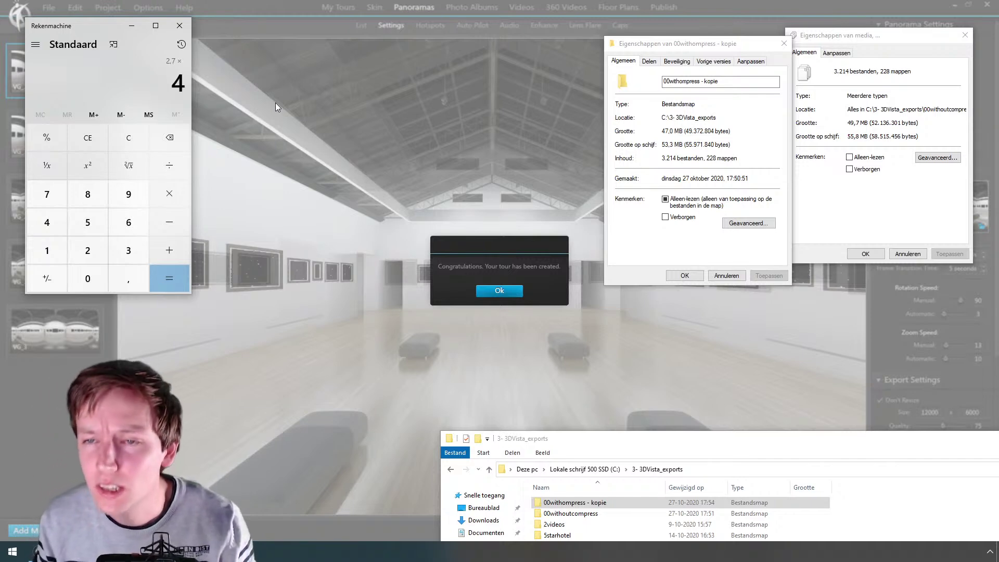
{"action": "type", "text": "9"}
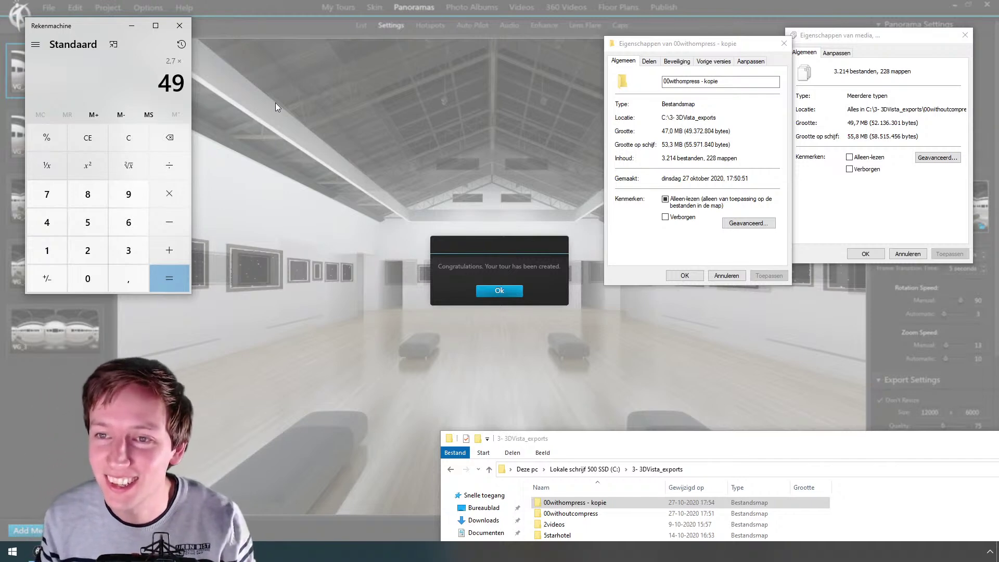
{"action": "type", "text": ",7"}
{"action": "key", "text": "asterisk"}
{"action": "type", "text": "100"}
{"action": "key", "text": "Return"}
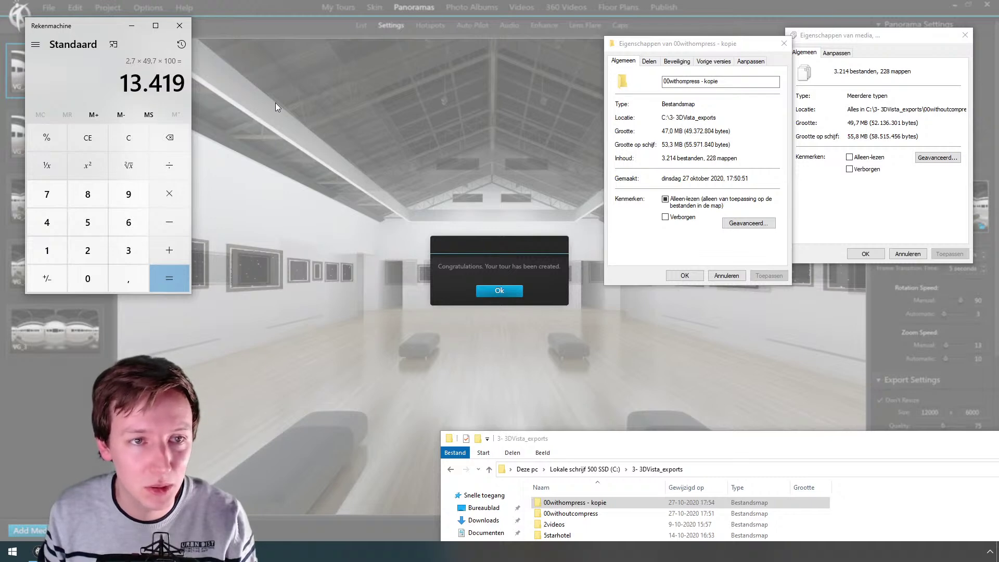
Step: Divide 2,7 by 49,7, multiply the quotient by 100 to get the percentage saved, and close the Calculator
{"action": "type", "text": "2,7"}
{"action": "key", "text": "slash"}
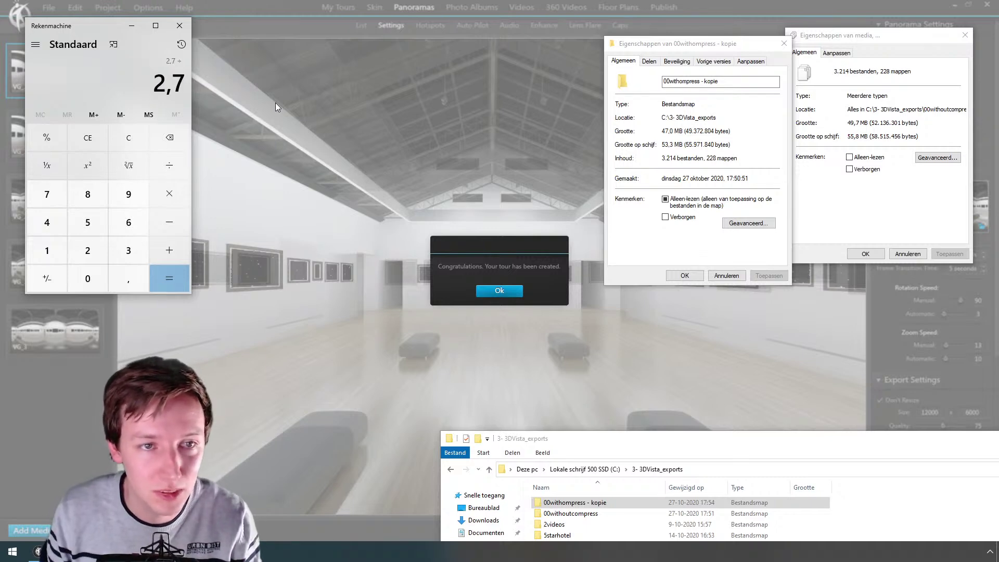
{"action": "type", "text": "49,7"}
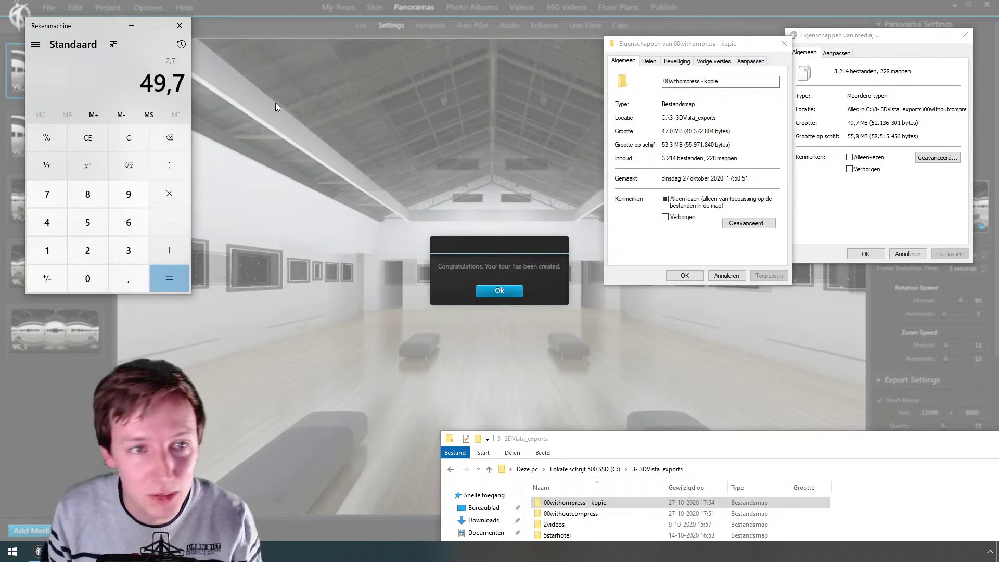
{"action": "key", "text": "Return"}
{"action": "key", "text": "asterisk"}
{"action": "type", "text": "100"}
{"action": "key", "text": "Return"}
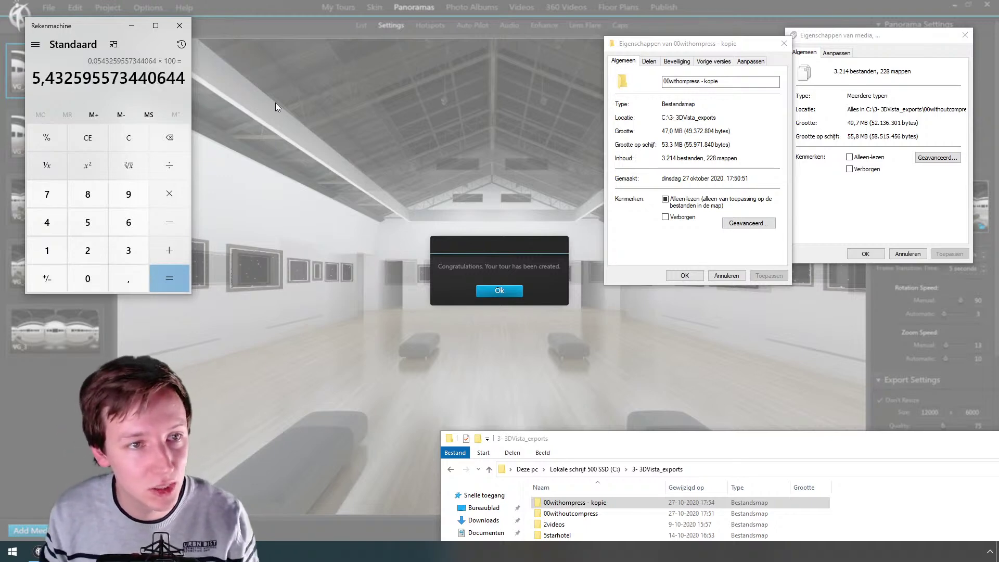
{"action": "left_click", "coordinate": [179, 26]}
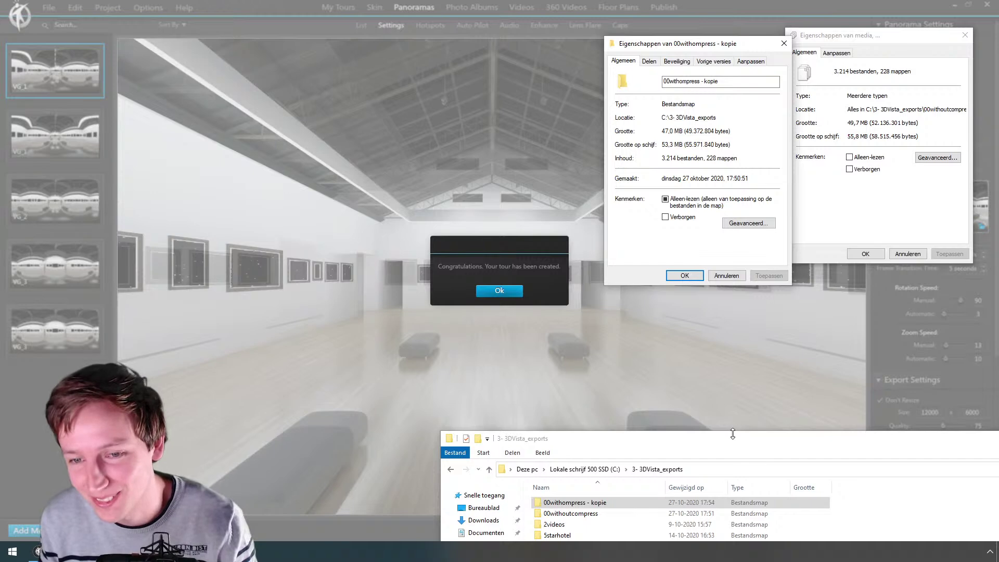
Step: Put away the file windows and switch to the browser page with the 3DVista release notes
{"action": "left_click_drag", "start_coordinate": [734, 432], "coordinate": [714, 330]}
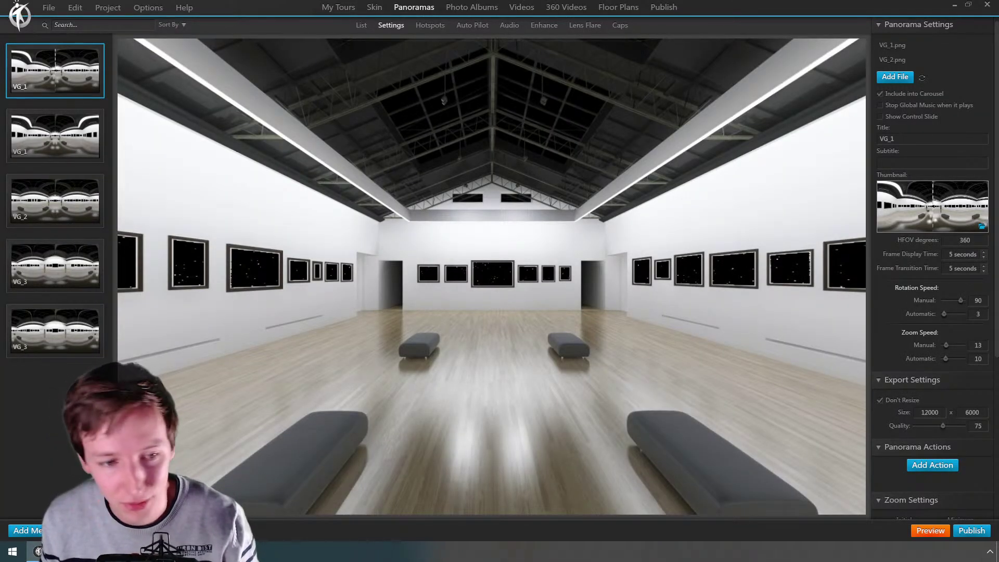
{"action": "left_click", "coordinate": [99, 551]}
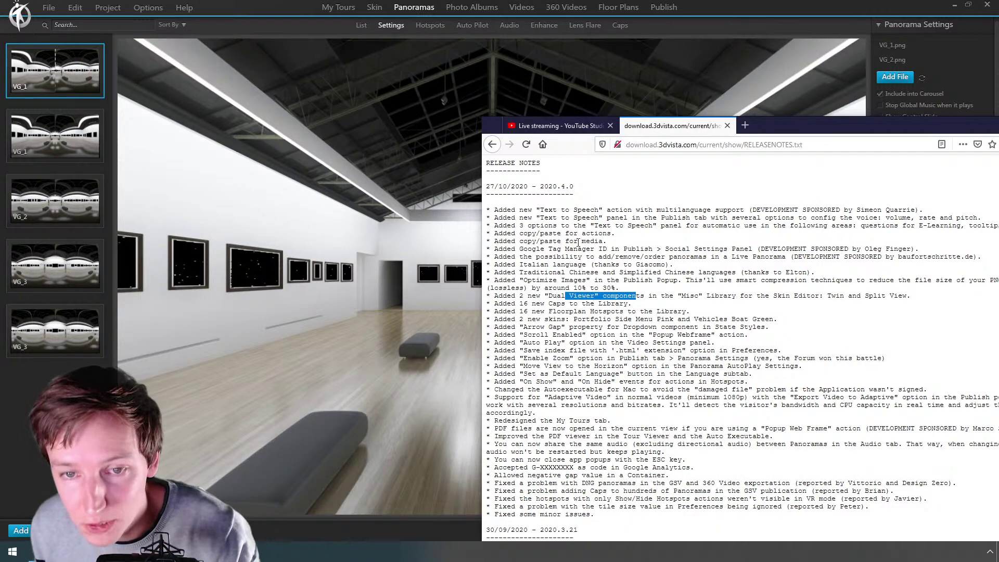
Step: Return to 3DVista, open the skin editor and delete the Container11294 element from the skin
{"action": "left_click", "coordinate": [392, 67]}
{"action": "left_click", "coordinate": [375, 6]}
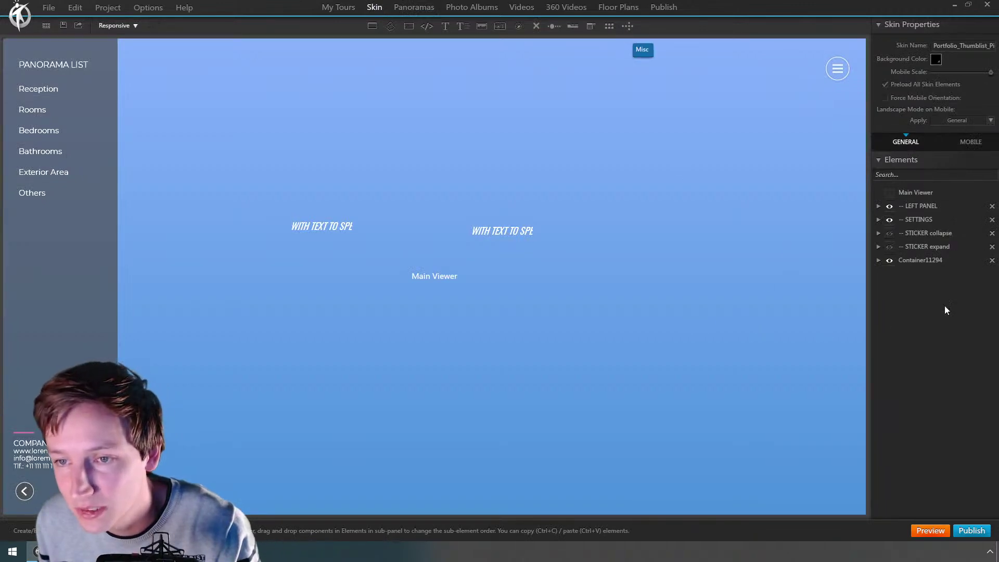
{"action": "left_click", "coordinate": [925, 261]}
{"action": "left_click", "coordinate": [984, 260]}
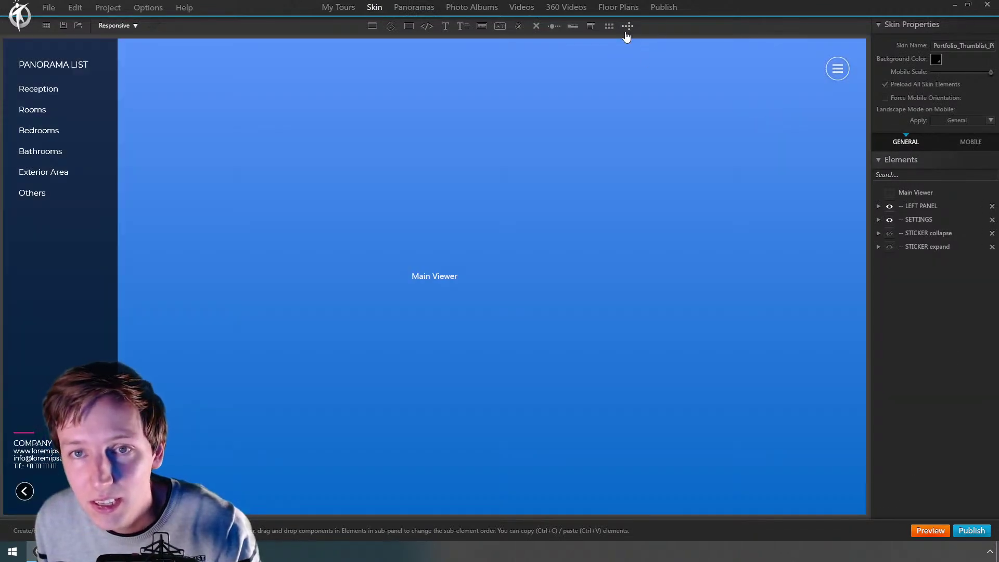
Step: Add the SplitViewer from the library's Dual Viewer family to the skin
{"action": "left_click", "coordinate": [628, 27]}
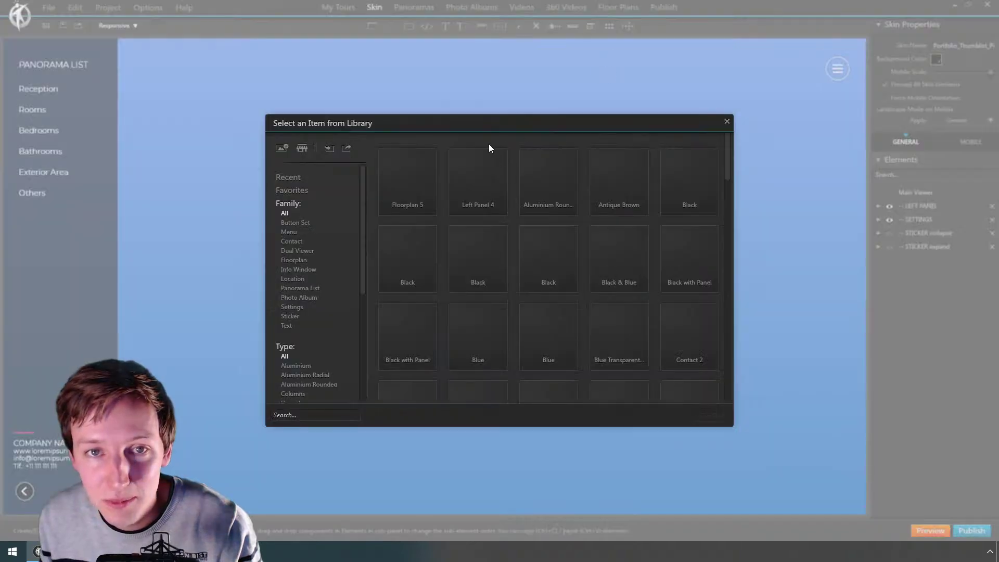
{"action": "left_click", "coordinate": [291, 251]}
{"action": "left_click", "coordinate": [410, 190]}
{"action": "double_click", "coordinate": [409, 190]}
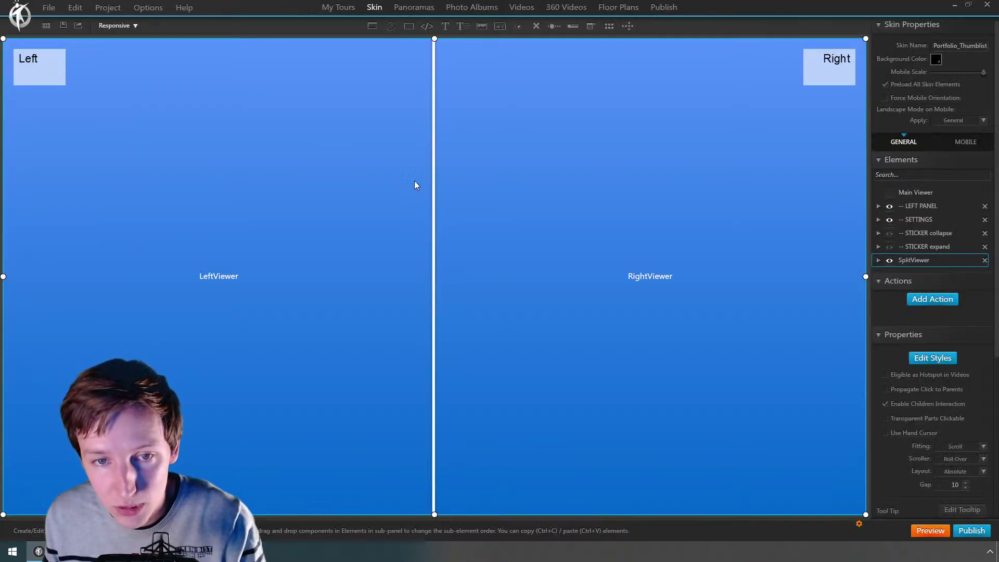
Step: Examine the containers, viewer and description elements nested inside the SplitViewer
{"action": "left_click", "coordinate": [237, 169]}
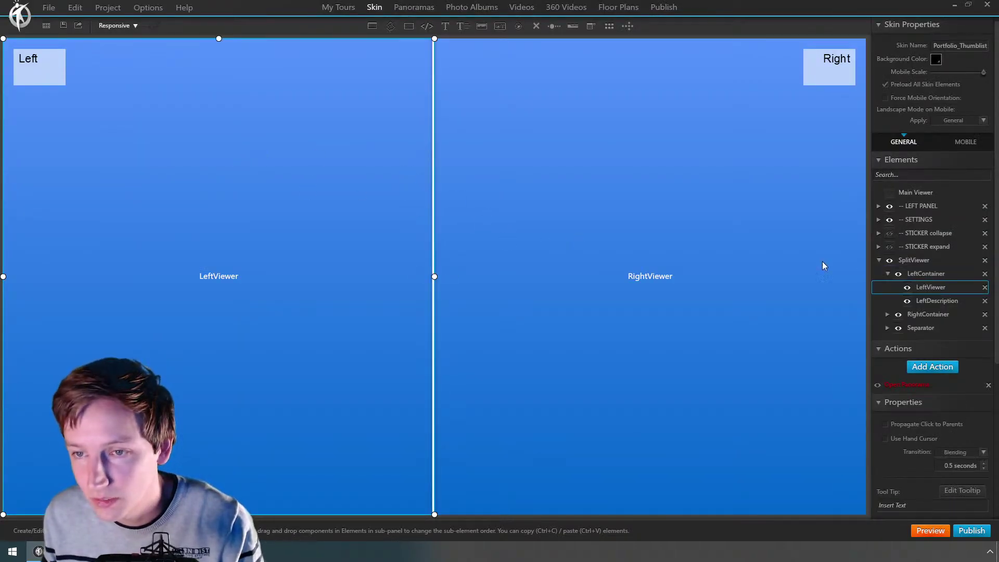
{"action": "left_click", "coordinate": [926, 261]}
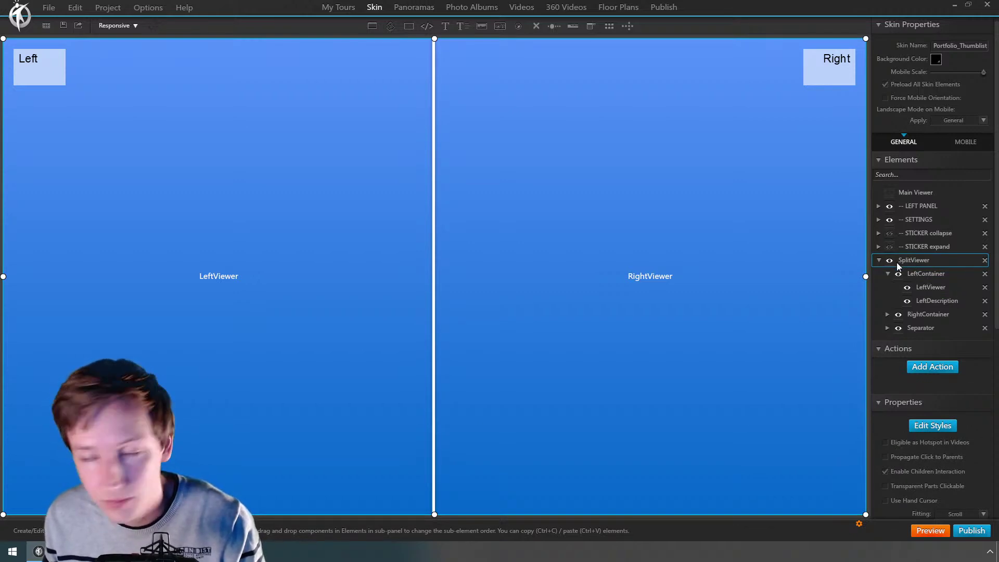
{"action": "left_click", "coordinate": [919, 274]}
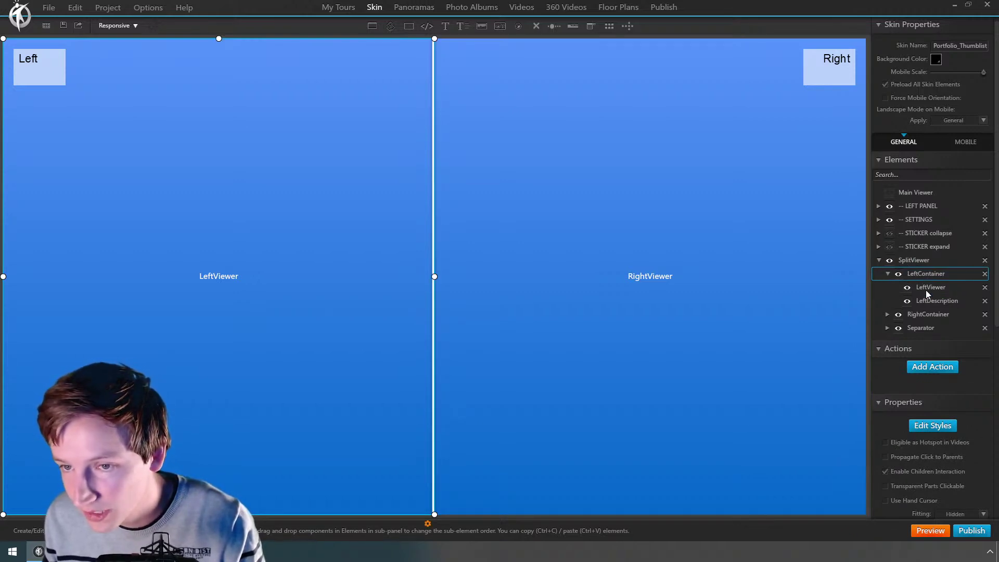
{"action": "left_click", "coordinate": [925, 313]}
{"action": "left_click", "coordinate": [927, 287]}
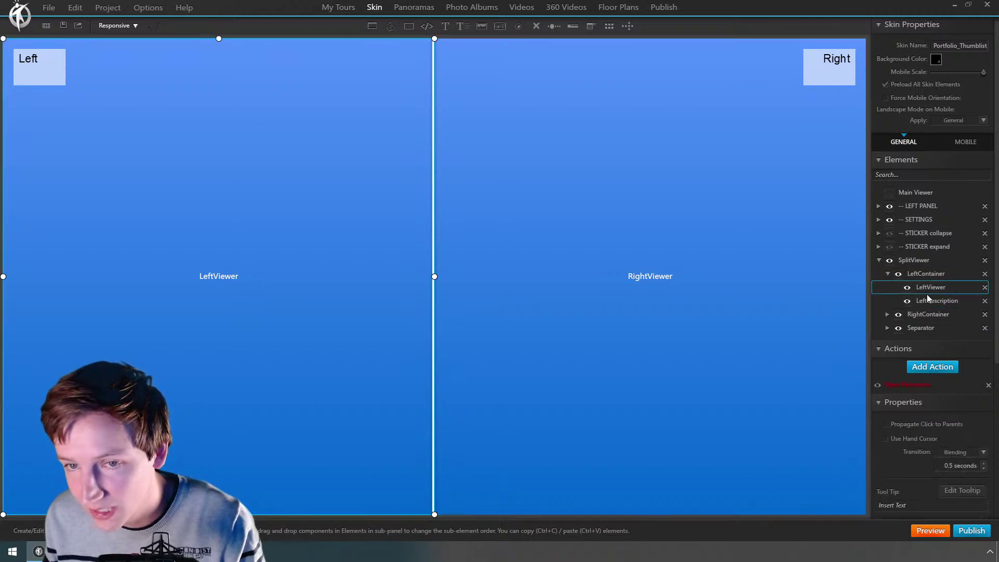
{"action": "left_click", "coordinate": [929, 301]}
Step: Assign the first VG_1 panorama to the SplitViewer LeftViewer's Open Panorama action, keeping the On Show trigger
{"action": "left_click", "coordinate": [932, 288]}
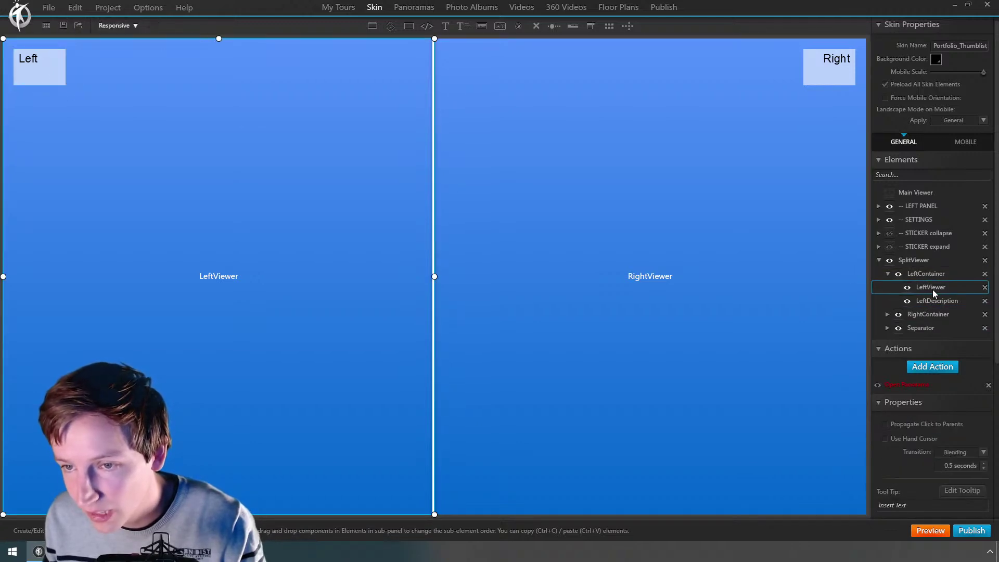
{"action": "double_click", "coordinate": [914, 385]}
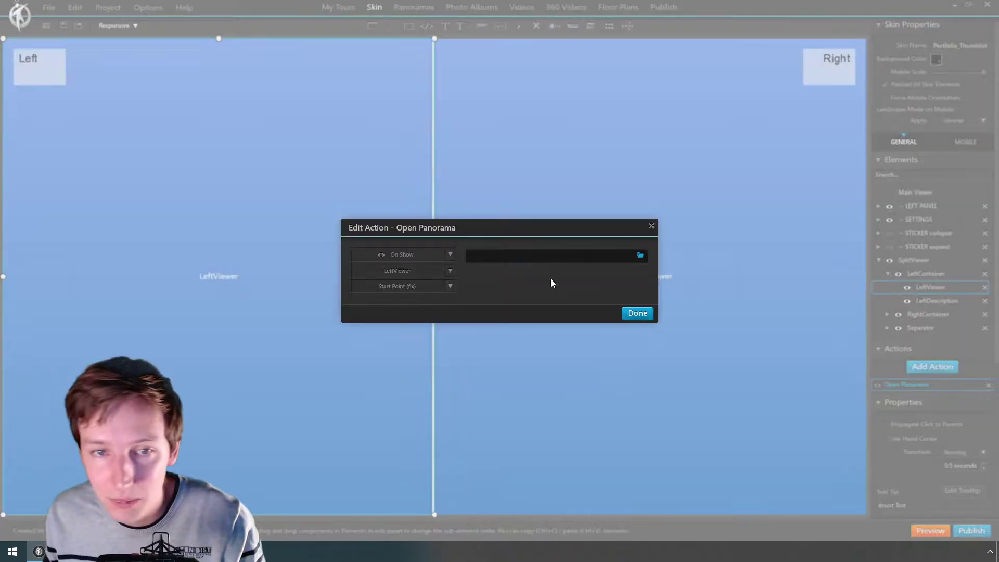
{"action": "left_click", "coordinate": [640, 257]}
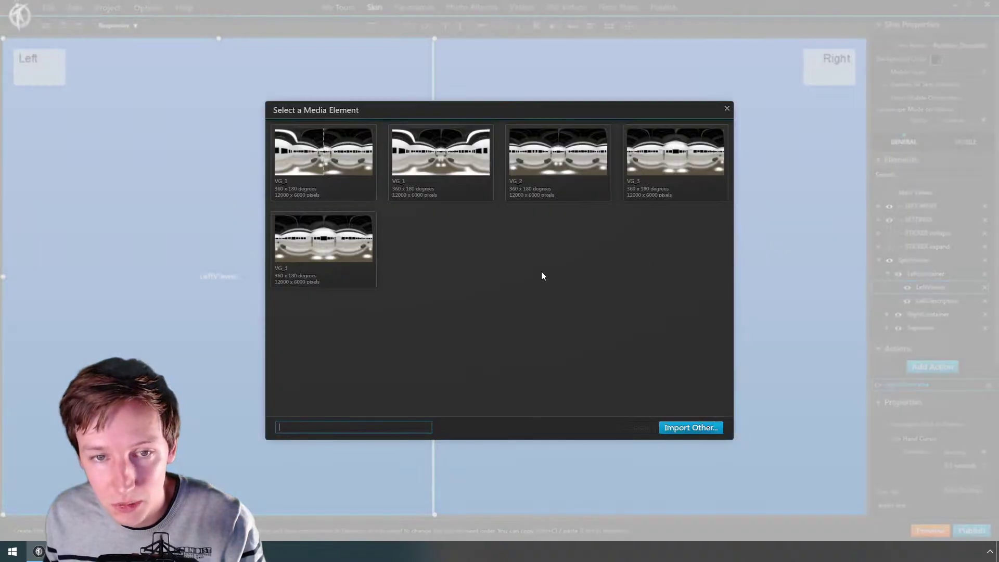
{"action": "double_click", "coordinate": [334, 176]}
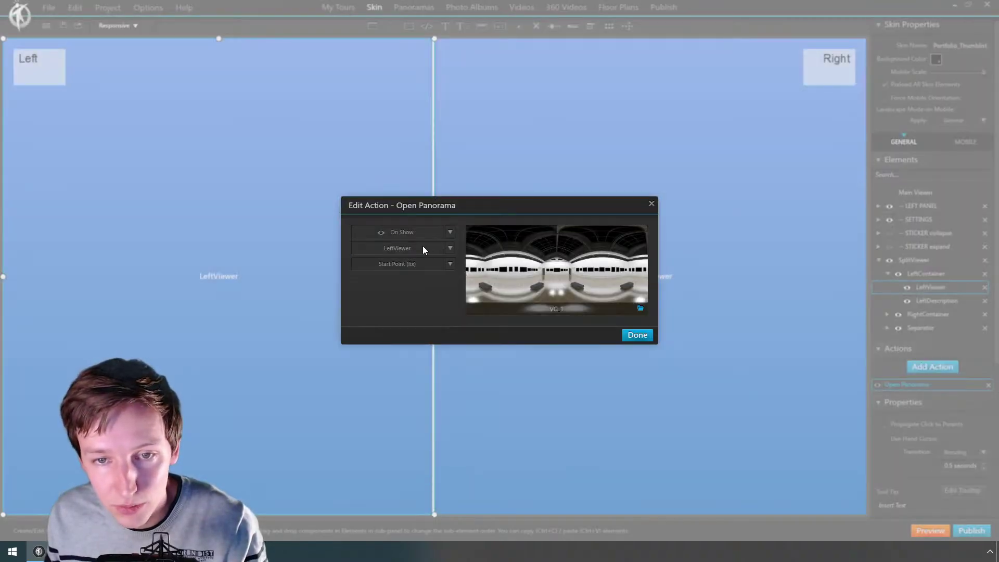
{"action": "left_click", "coordinate": [392, 232]}
{"action": "left_click", "coordinate": [392, 232]}
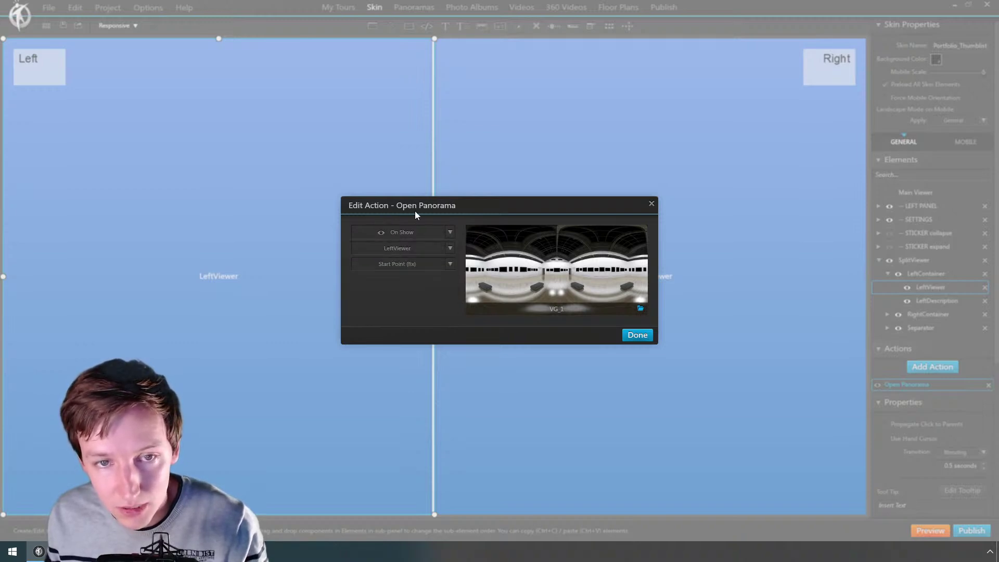
{"action": "left_click", "coordinate": [374, 238]}
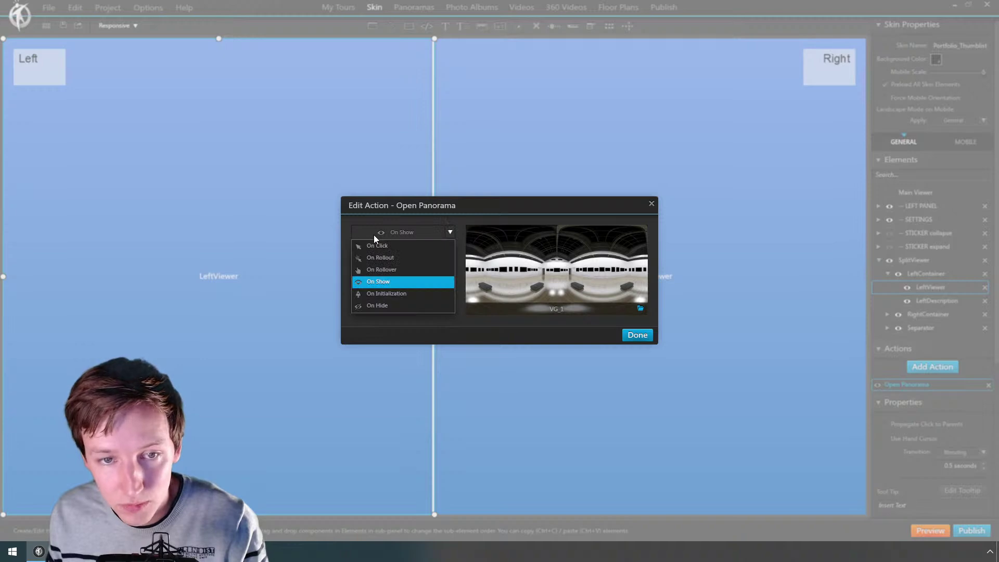
{"action": "left_click", "coordinate": [374, 235]}
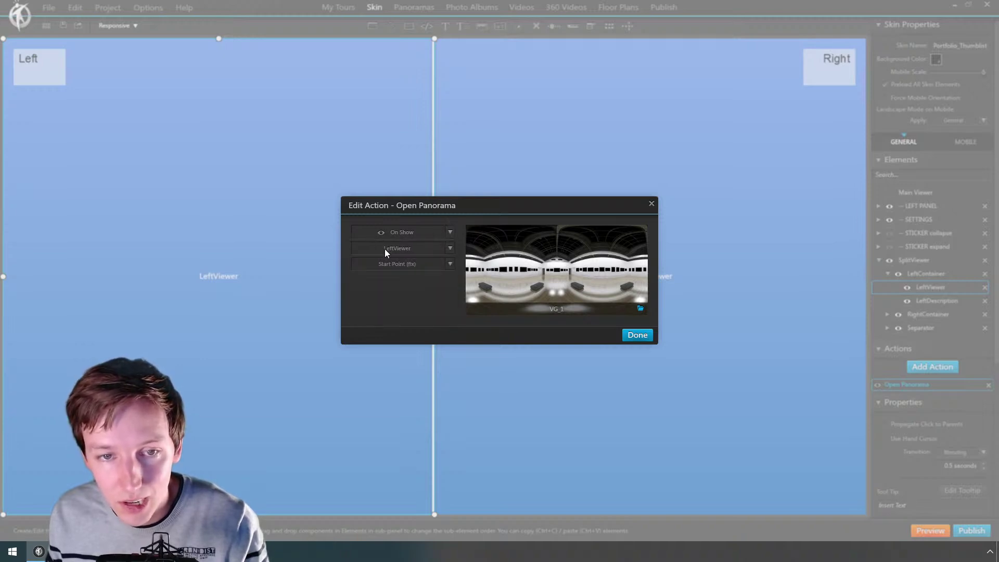
{"action": "left_click", "coordinate": [643, 334]}
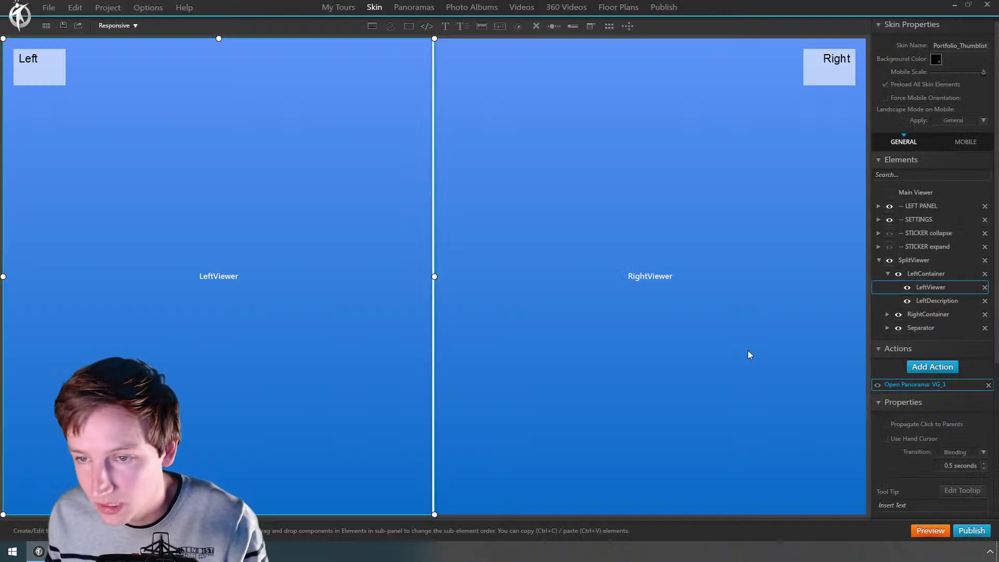
Step: Assign the first VG_3 panorama to the Open Panorama action of the SplitViewer's RightViewer
{"action": "left_click", "coordinate": [670, 310]}
{"action": "double_click", "coordinate": [919, 411]}
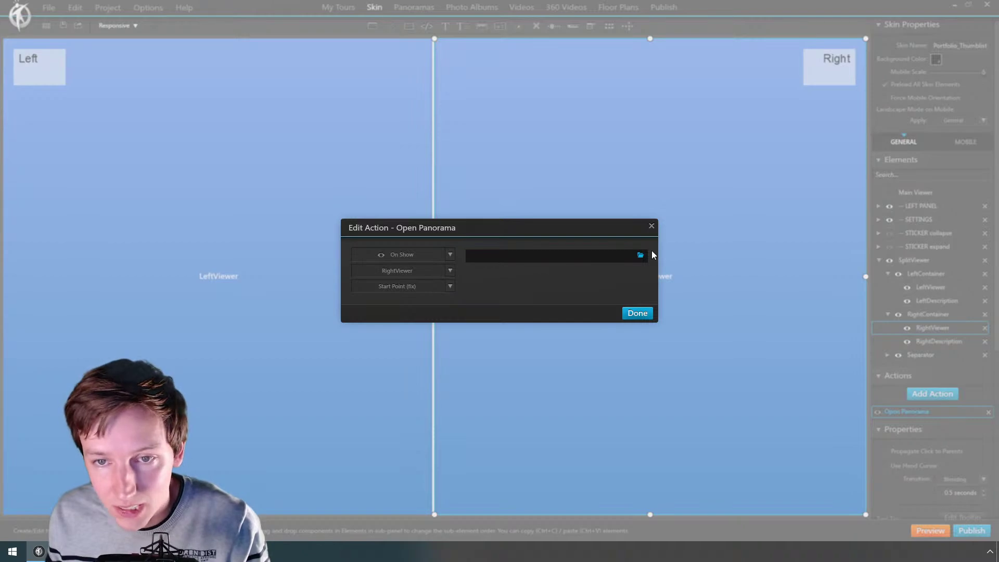
{"action": "left_click", "coordinate": [641, 255]}
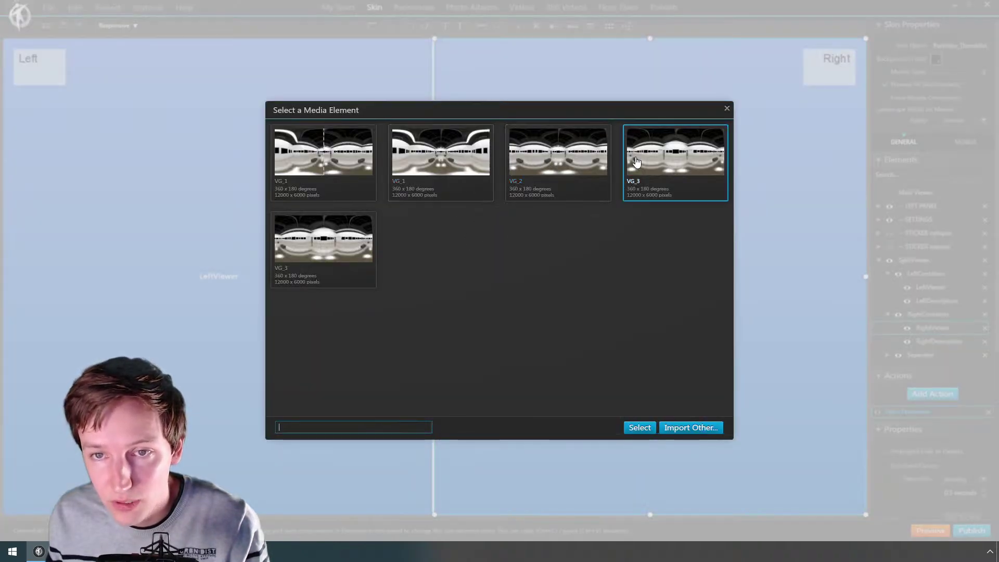
{"action": "double_click", "coordinate": [632, 197]}
{"action": "left_click", "coordinate": [633, 334]}
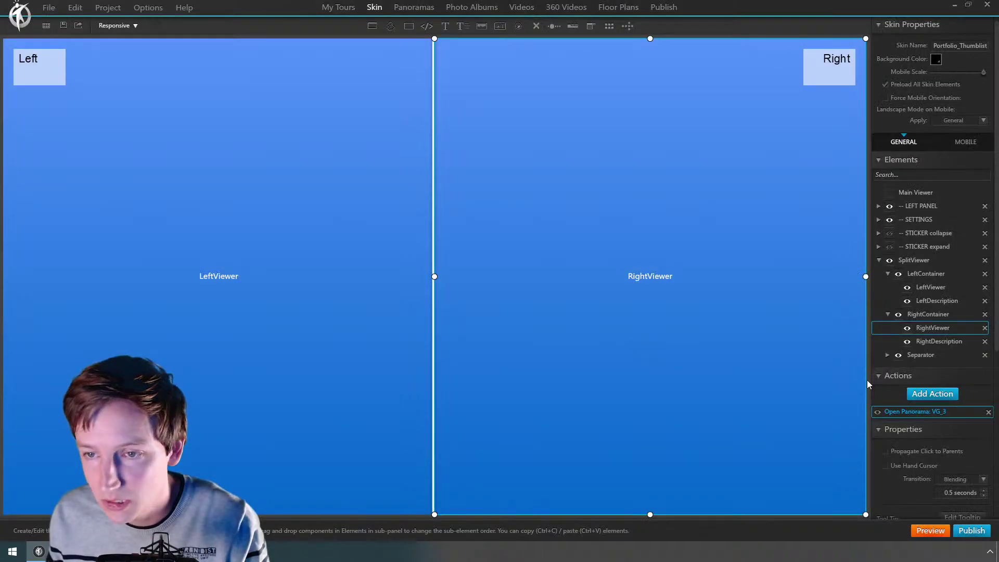
Step: Preview the tour and rotate the panoramas to examine how the two sides of the split viewer respond
{"action": "left_click", "coordinate": [930, 530]}
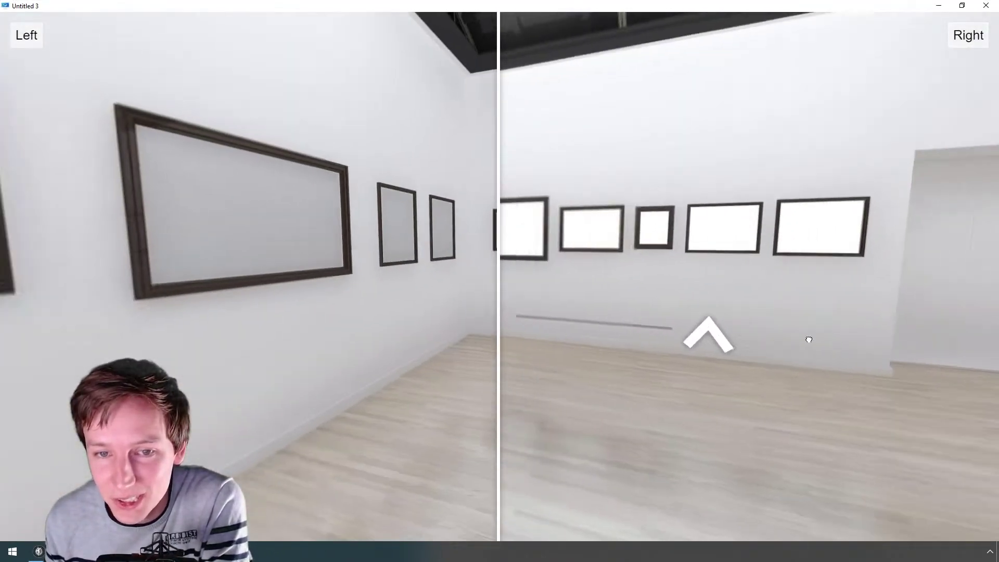
{"action": "left_click_drag", "start_coordinate": [809, 339], "coordinate": [934, 341]}
{"action": "left_click_drag", "start_coordinate": [760, 348], "coordinate": [800, 344]}
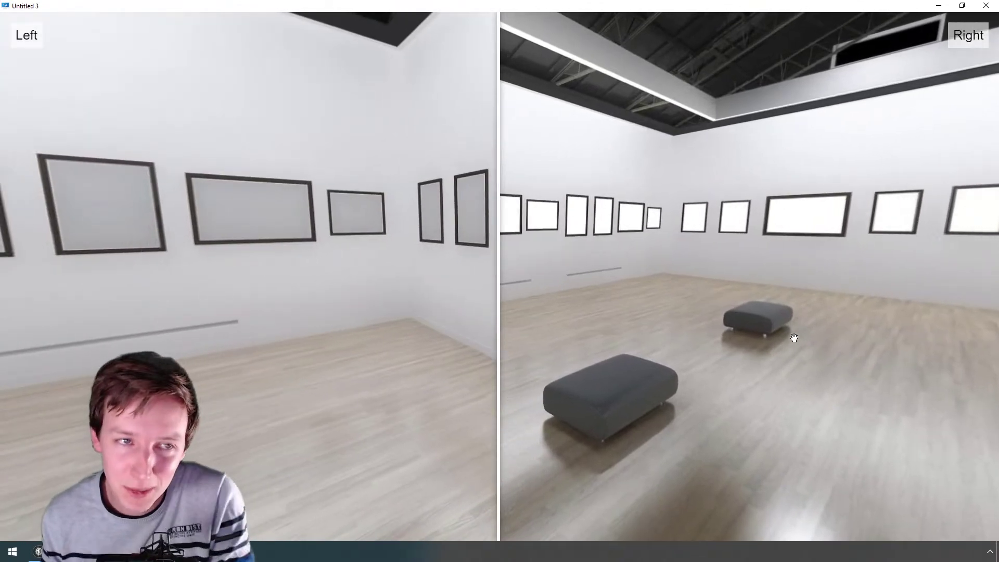
{"action": "left_click_drag", "start_coordinate": [701, 328], "coordinate": [484, 323]}
{"action": "left_click_drag", "start_coordinate": [647, 307], "coordinate": [402, 344]}
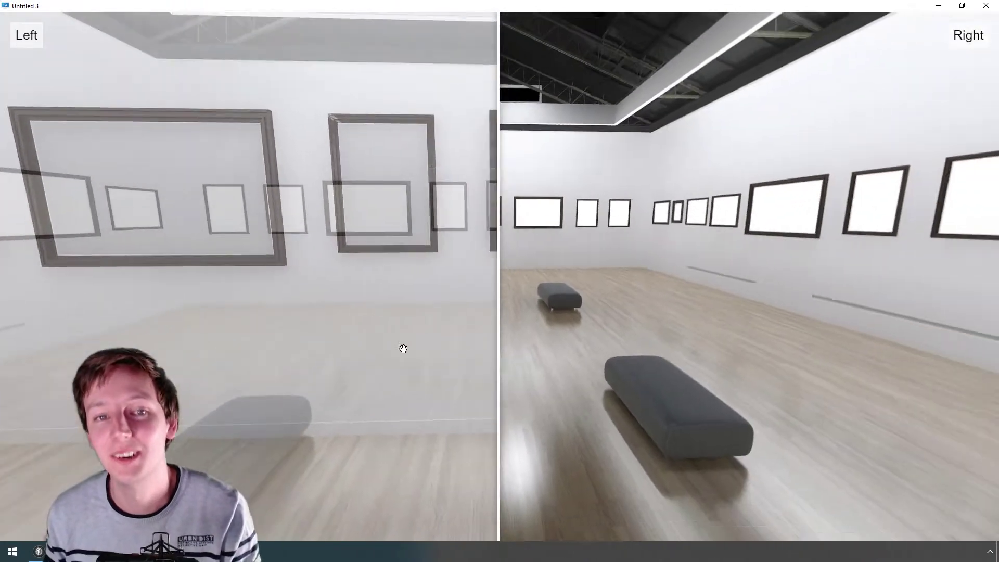
{"action": "left_click_drag", "start_coordinate": [584, 384], "coordinate": [520, 352]}
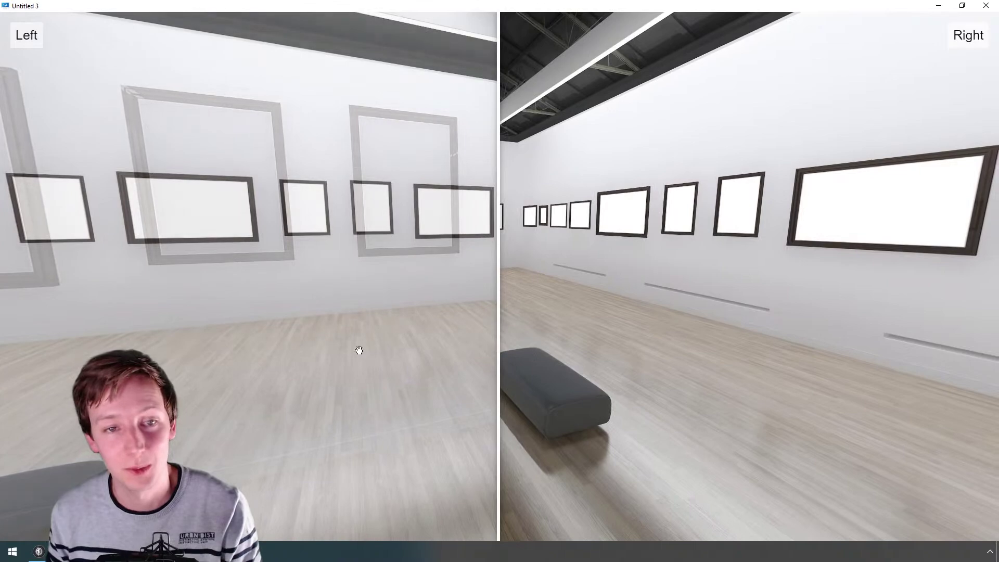
{"action": "left_click_drag", "start_coordinate": [747, 306], "coordinate": [854, 346]}
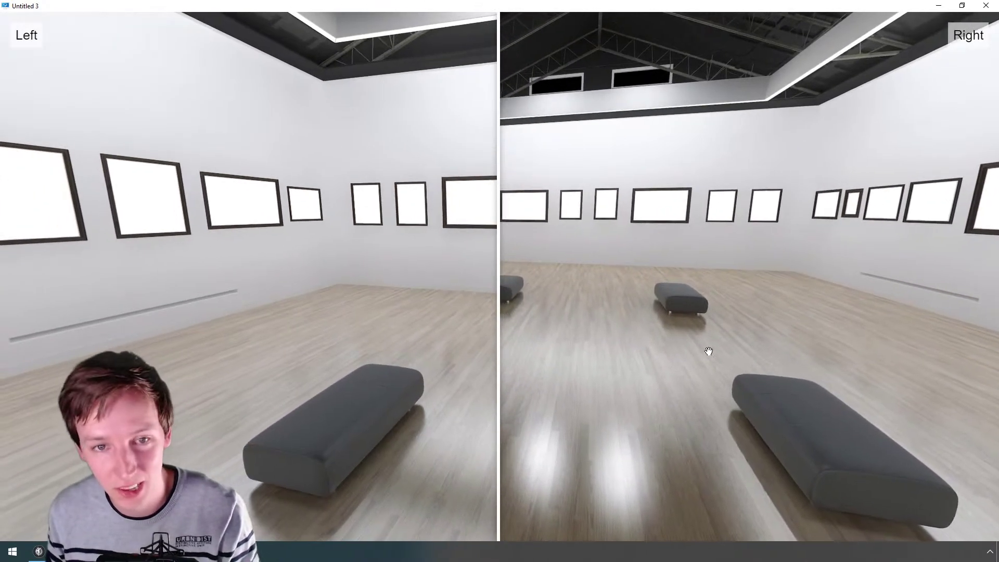
{"action": "left_click_drag", "start_coordinate": [636, 335], "coordinate": [665, 335]}
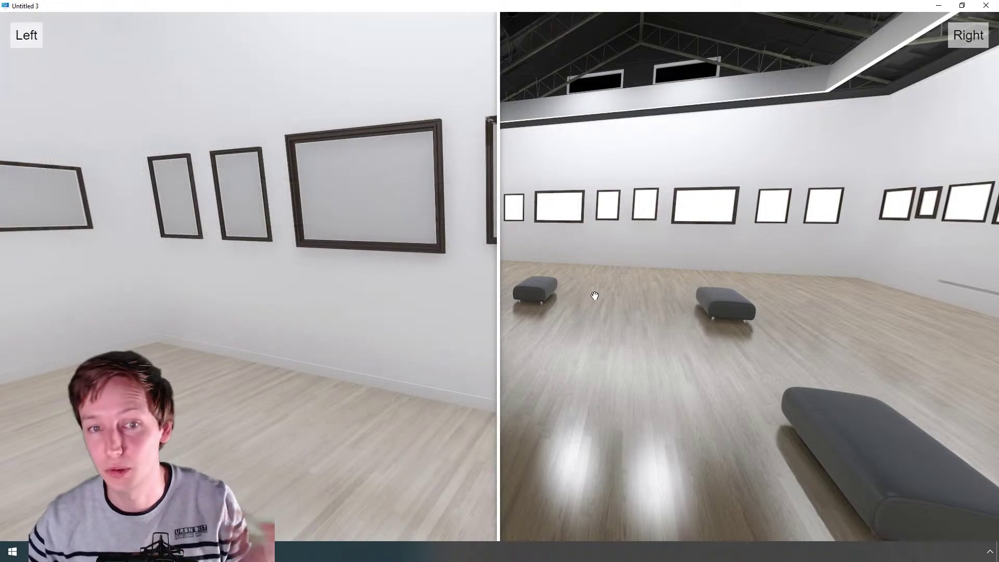
{"action": "left_click_drag", "start_coordinate": [561, 246], "coordinate": [744, 292]}
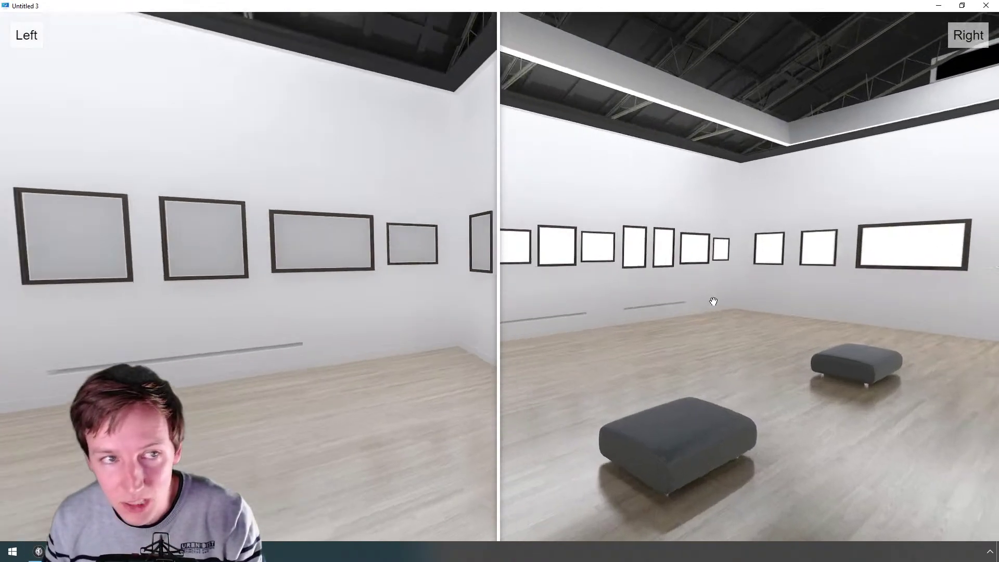
Step: Move the preview's separator to the far left, examine how the panoramas rotate around it, and close the preview
{"action": "left_click_drag", "start_coordinate": [500, 339], "coordinate": [29, 284]}
{"action": "left_click_drag", "start_coordinate": [254, 369], "coordinate": [739, 322]}
{"action": "left_click_drag", "start_coordinate": [200, 325], "coordinate": [315, 327]}
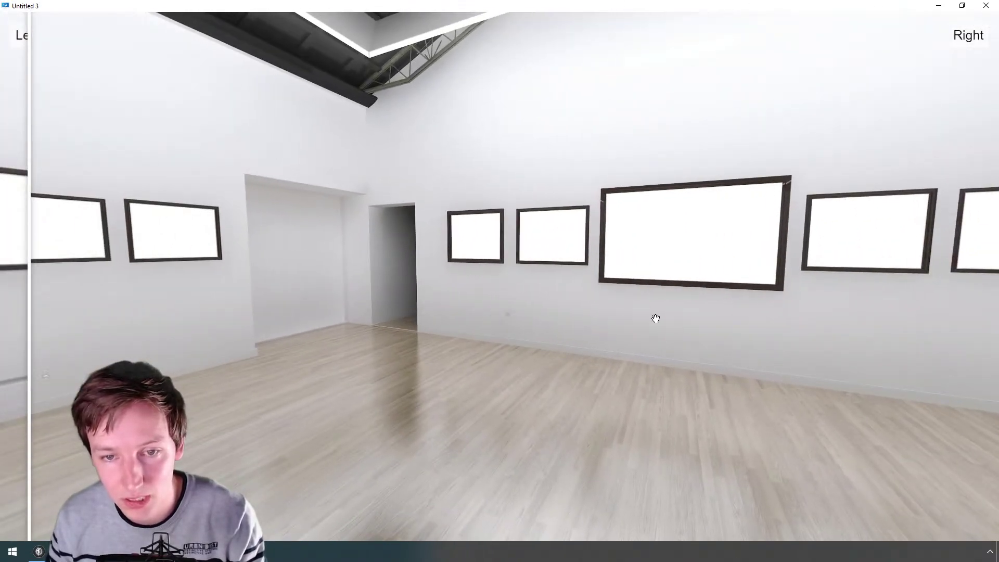
{"action": "left_click", "coordinate": [511, 317]}
{"action": "left_click_drag", "start_coordinate": [526, 252], "coordinate": [203, 232]}
{"action": "left_click_drag", "start_coordinate": [583, 255], "coordinate": [969, 292]}
{"action": "left_click_drag", "start_coordinate": [597, 342], "coordinate": [451, 317]}
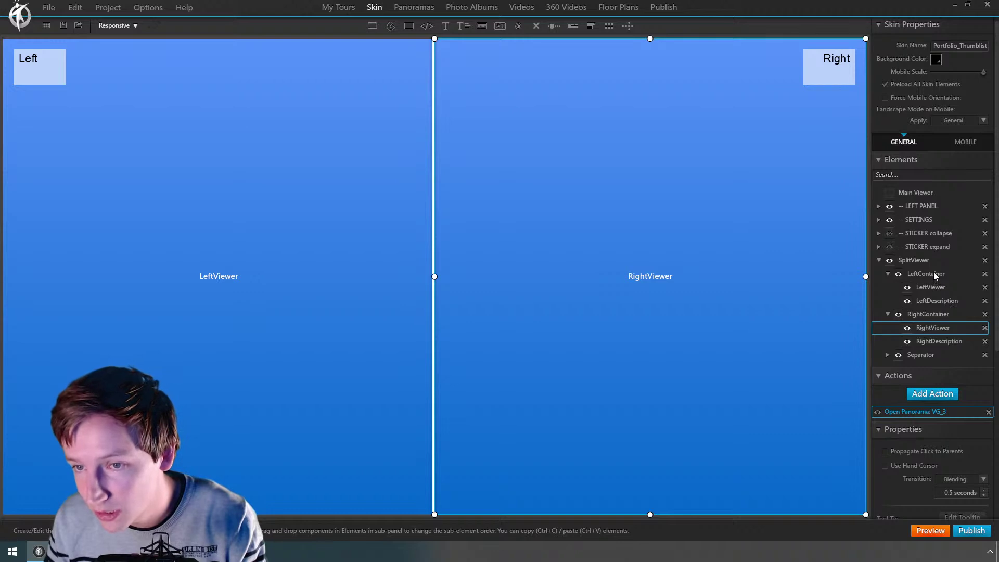
Step: Turn off the SplitViewer's visibility on start and add the TwinsViewer from the library's Dual Viewer family
{"action": "left_click", "coordinate": [915, 265]}
{"action": "left_click", "coordinate": [890, 262]}
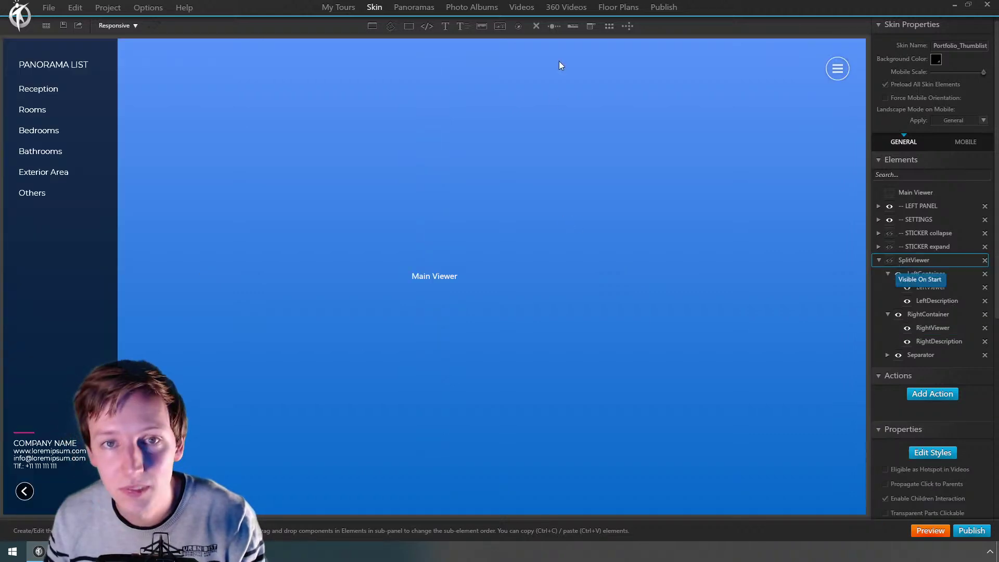
{"action": "left_click", "coordinate": [627, 26]}
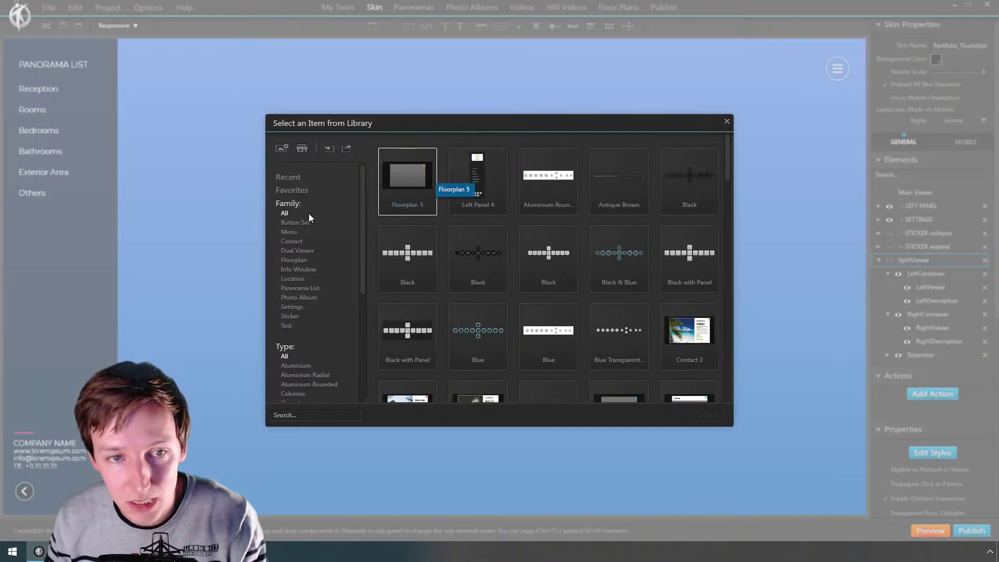
{"action": "left_click", "coordinate": [297, 251]}
{"action": "double_click", "coordinate": [489, 187]}
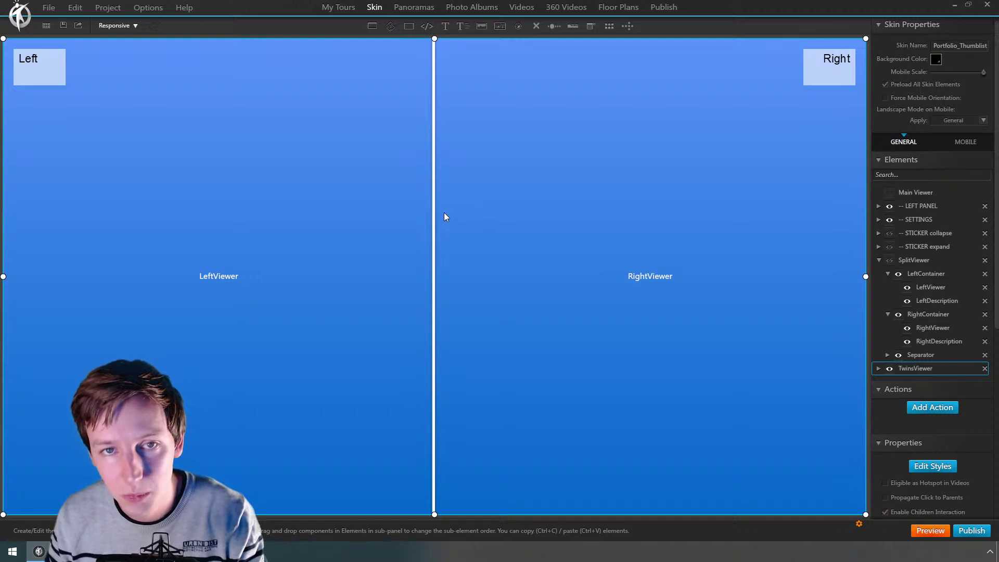
Step: Assign the first VG_1 panorama to the Open Panorama action of the TwinsViewer's RightViewer
{"action": "left_click", "coordinate": [436, 263]}
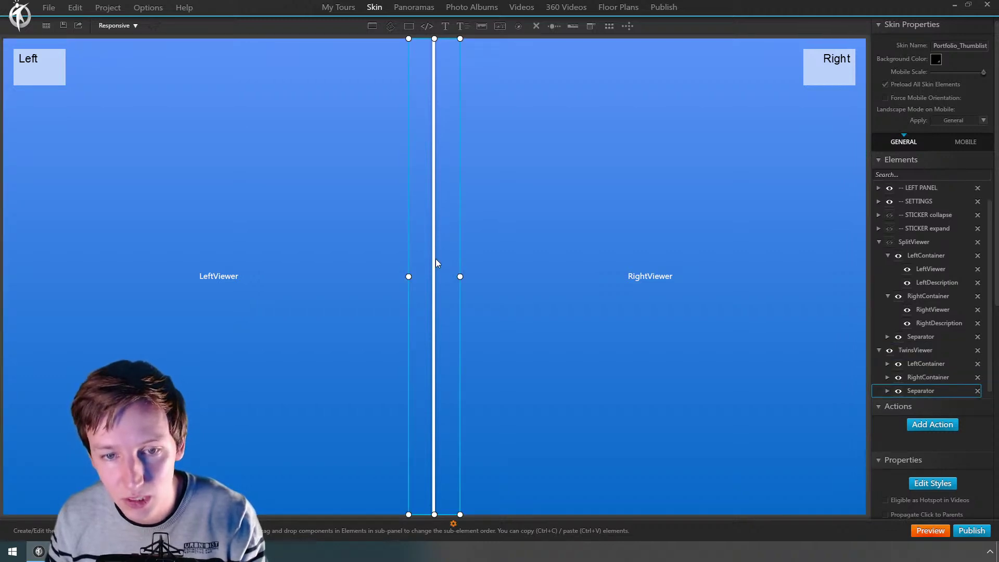
{"action": "left_click", "coordinate": [661, 285]}
{"action": "double_click", "coordinate": [914, 443]}
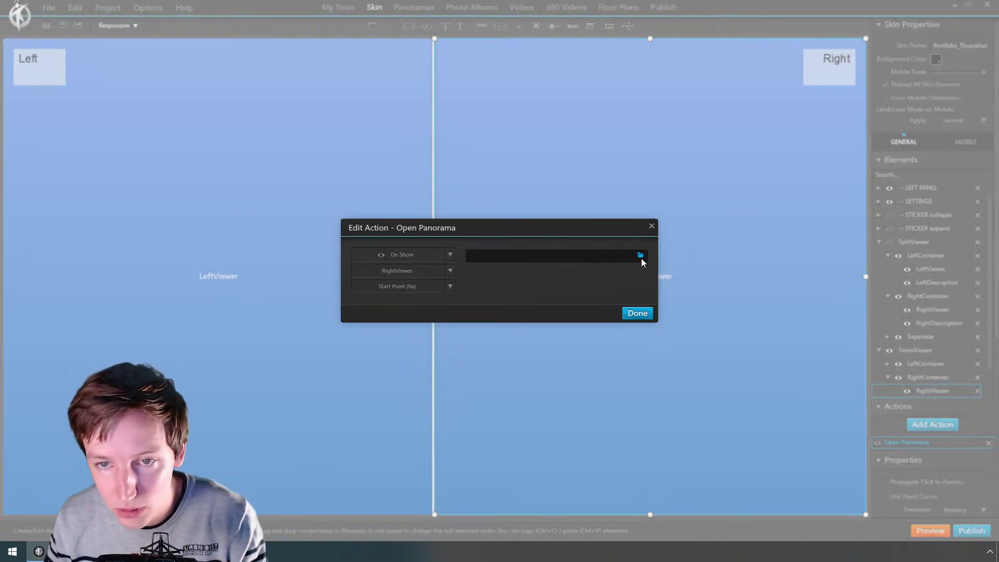
{"action": "left_click", "coordinate": [641, 255]}
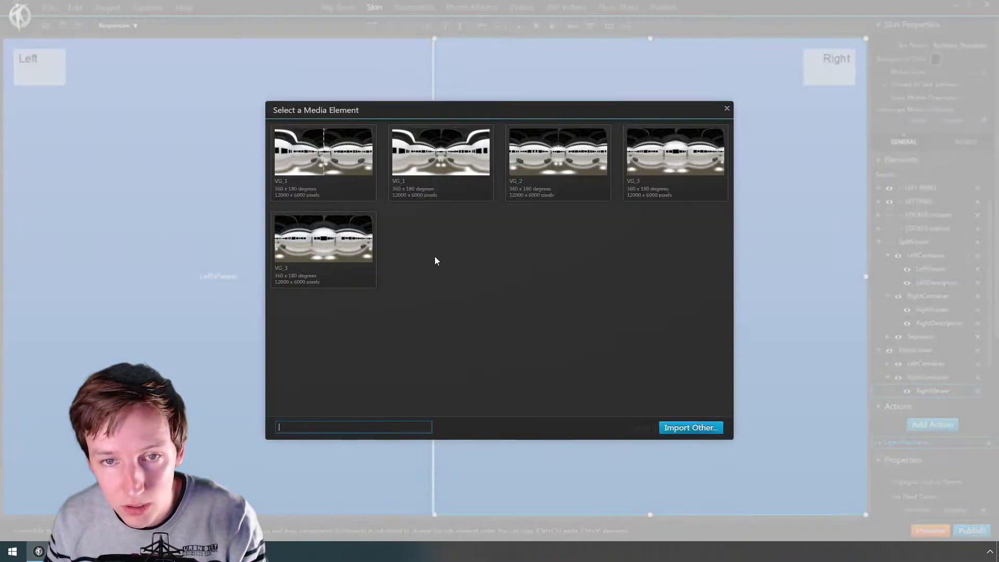
{"action": "double_click", "coordinate": [317, 170]}
{"action": "left_click", "coordinate": [637, 335]}
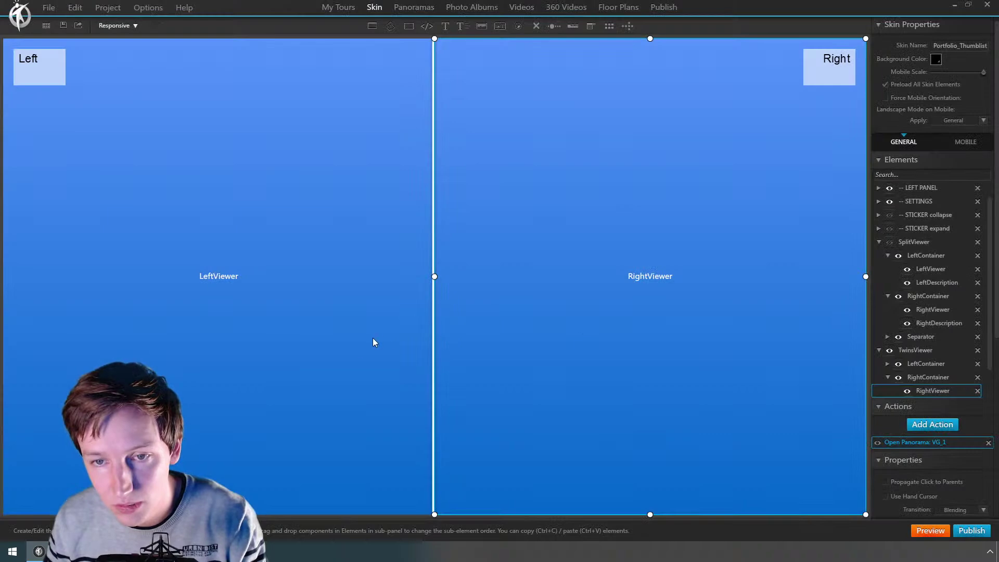
Step: Assign the VG_3 panorama to the Open Panorama action of the TwinsViewer's LeftViewer
{"action": "left_click", "coordinate": [924, 441]}
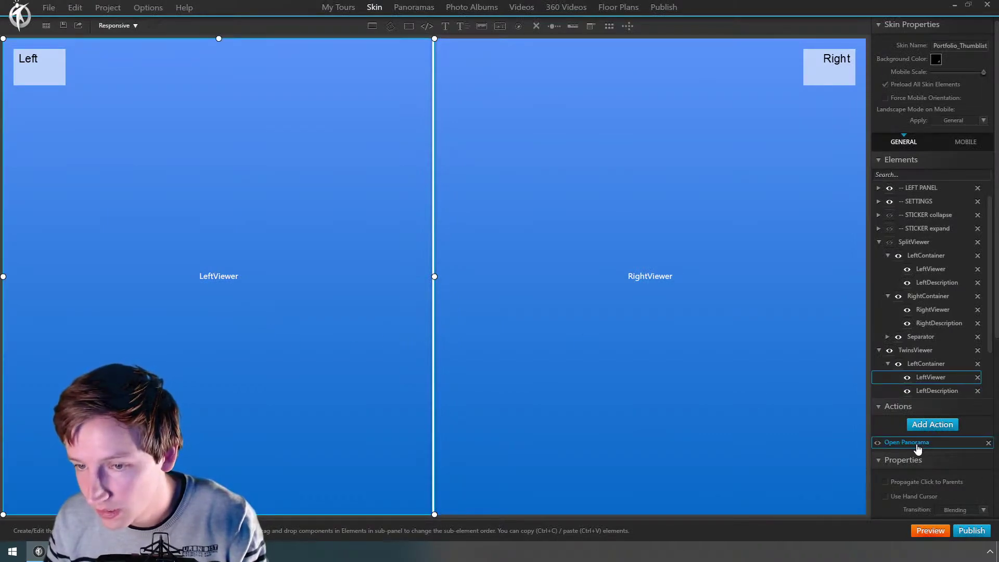
{"action": "double_click", "coordinate": [917, 444]}
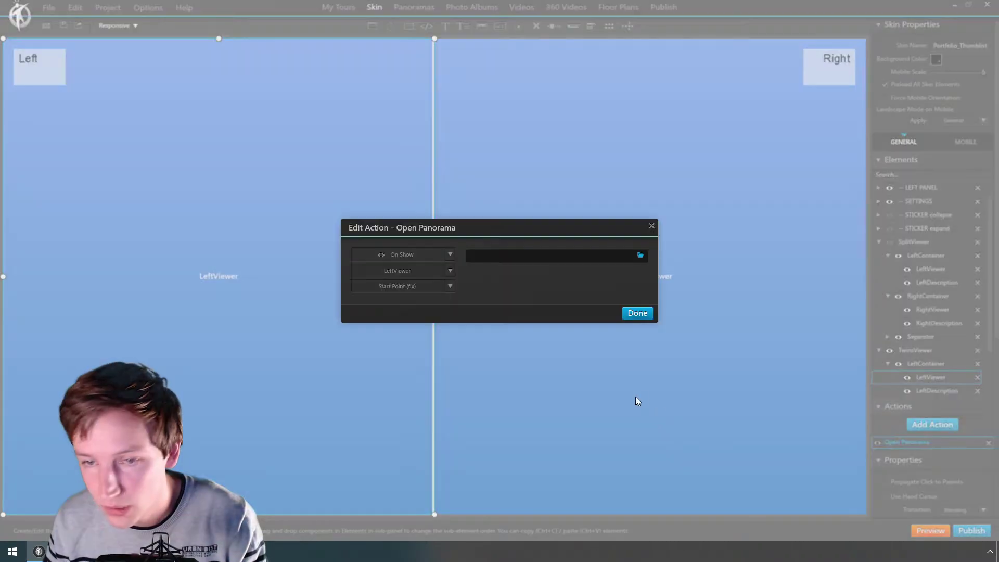
{"action": "left_click", "coordinate": [641, 256]}
{"action": "left_click", "coordinate": [562, 174]}
{"action": "left_click", "coordinate": [640, 424]}
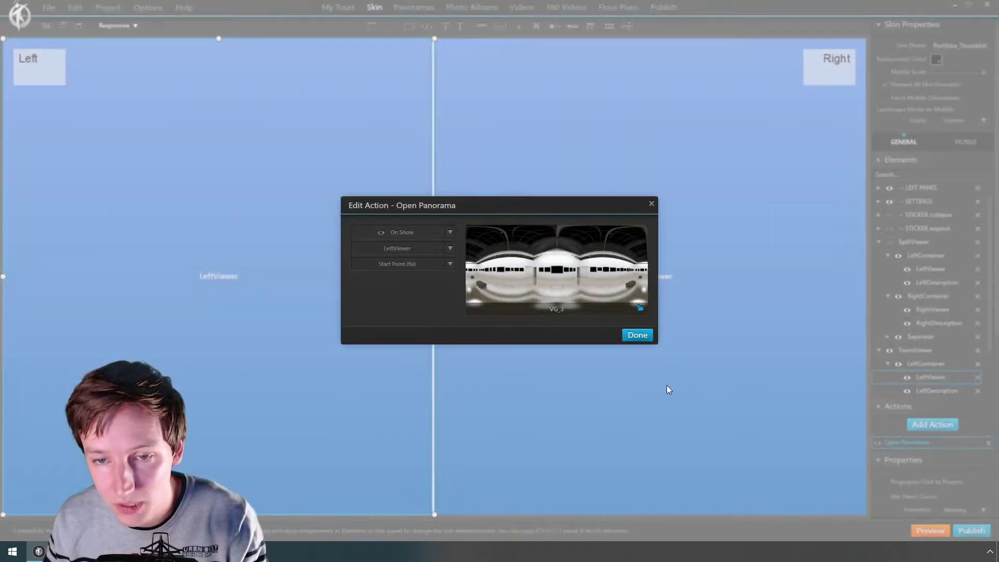
{"action": "left_click", "coordinate": [642, 337]}
Step: Preview the tour, rotate the panoramas on both sides of the TwinsViewer to examine how they move together, and close the preview
{"action": "left_click", "coordinate": [930, 530]}
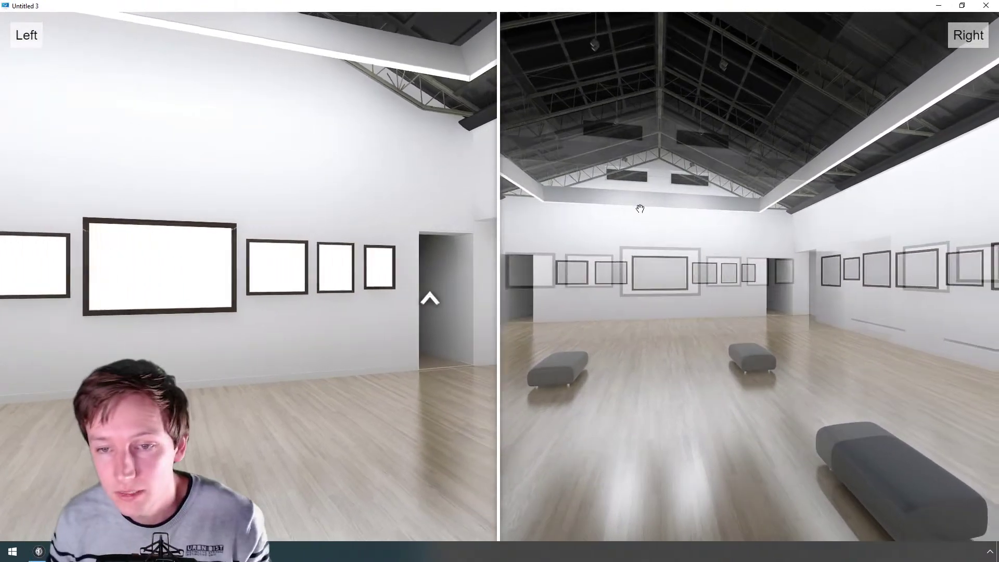
{"action": "left_click_drag", "start_coordinate": [724, 239], "coordinate": [921, 196]}
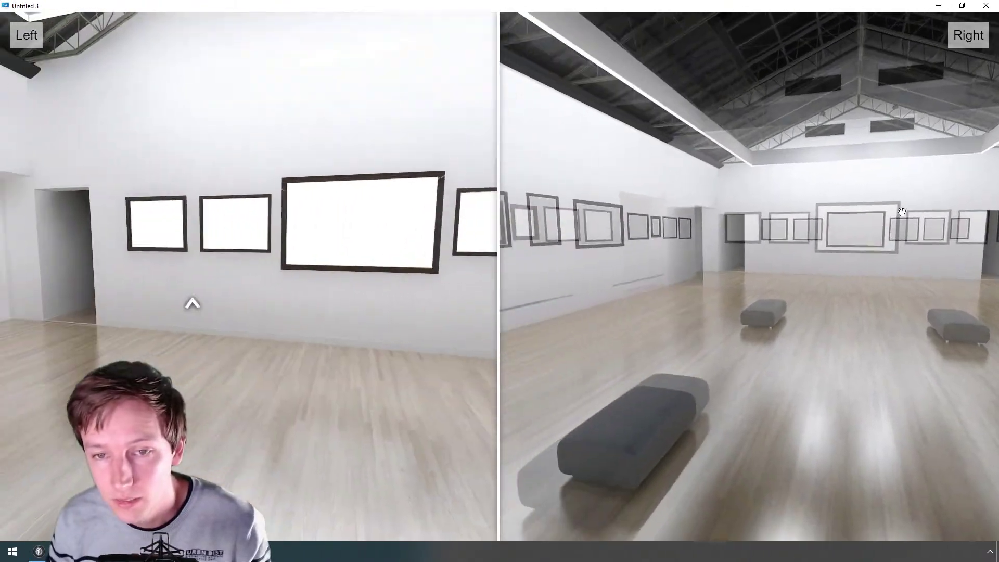
{"action": "left_click_drag", "start_coordinate": [976, 266], "coordinate": [487, 336]}
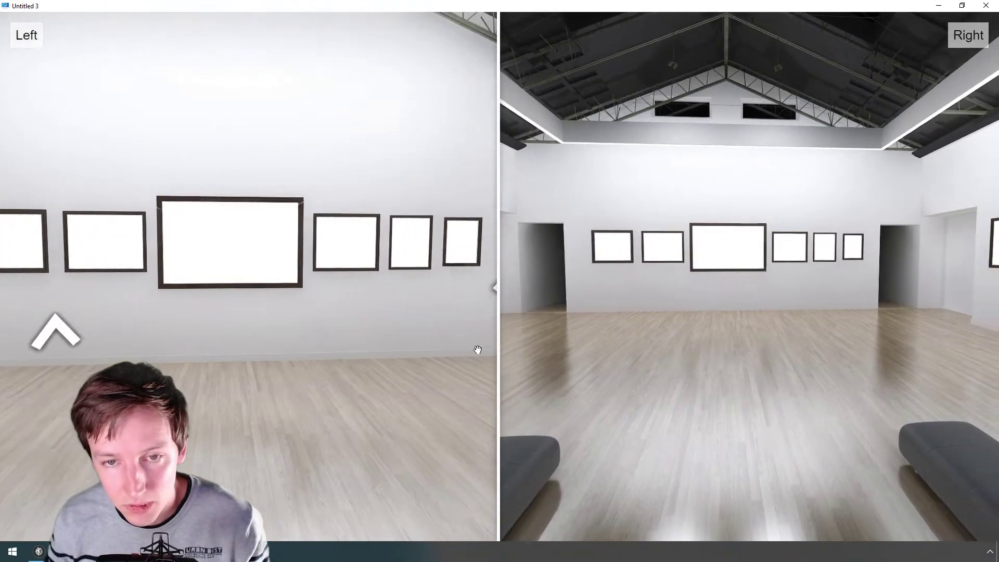
{"action": "left_click_drag", "start_coordinate": [507, 360], "coordinate": [812, 367]}
{"action": "left_click_drag", "start_coordinate": [490, 335], "coordinate": [379, 341]}
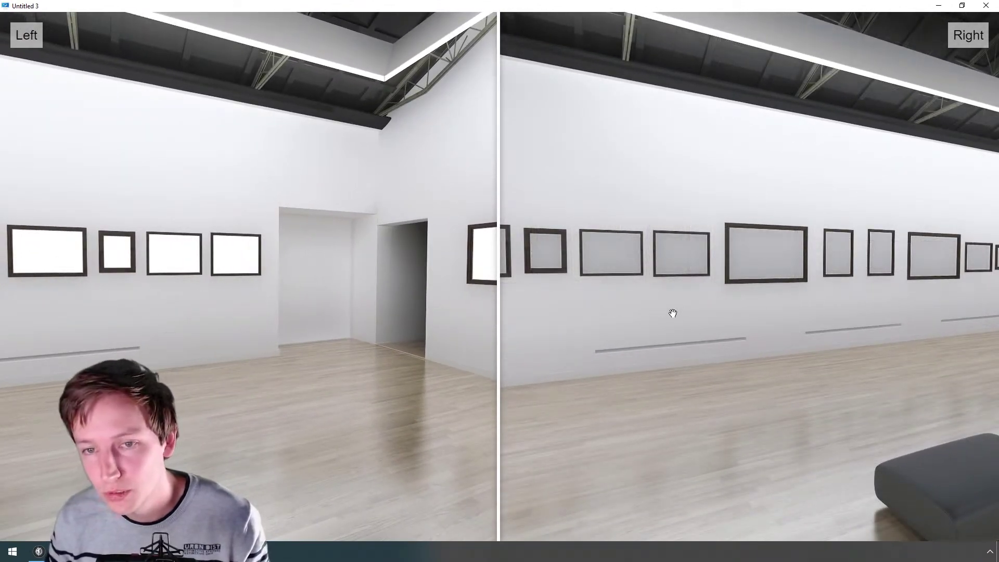
{"action": "left_click_drag", "start_coordinate": [672, 313], "coordinate": [799, 314]}
{"action": "left_click_drag", "start_coordinate": [676, 313], "coordinate": [776, 312]}
{"action": "left_click_drag", "start_coordinate": [640, 312], "coordinate": [725, 312]}
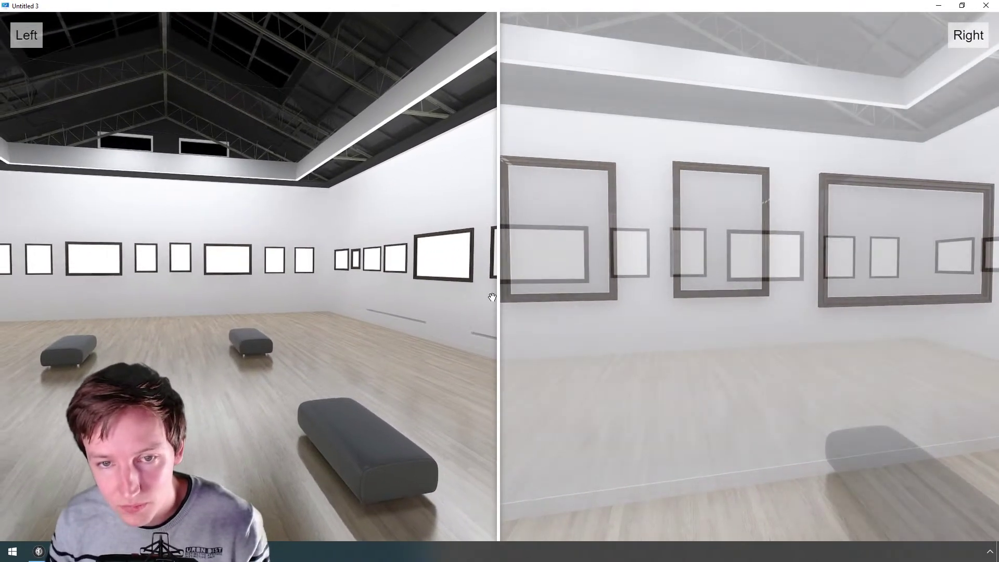
{"action": "left_click_drag", "start_coordinate": [377, 203], "coordinate": [515, 223]}
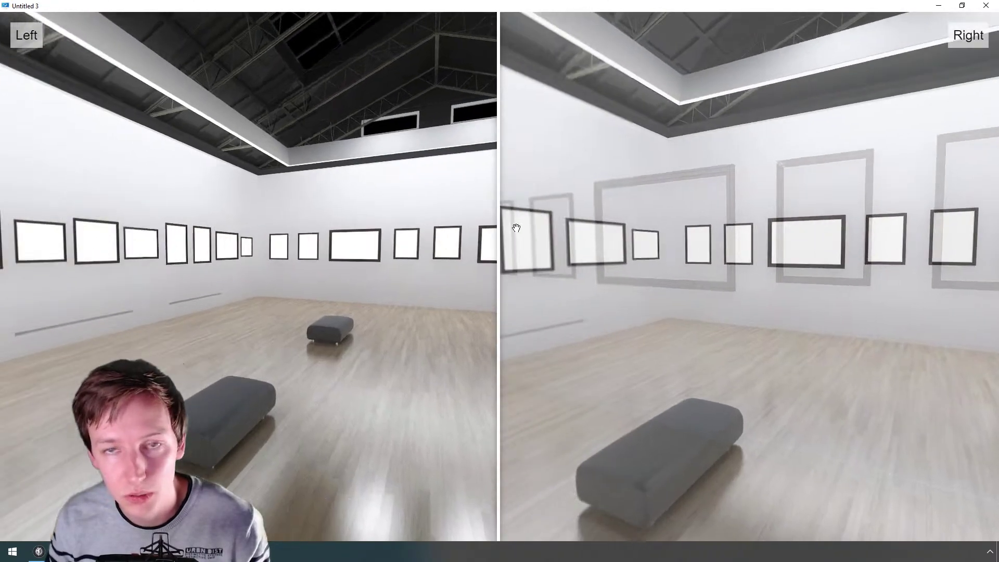
{"action": "left_click_drag", "start_coordinate": [619, 250], "coordinate": [502, 219]}
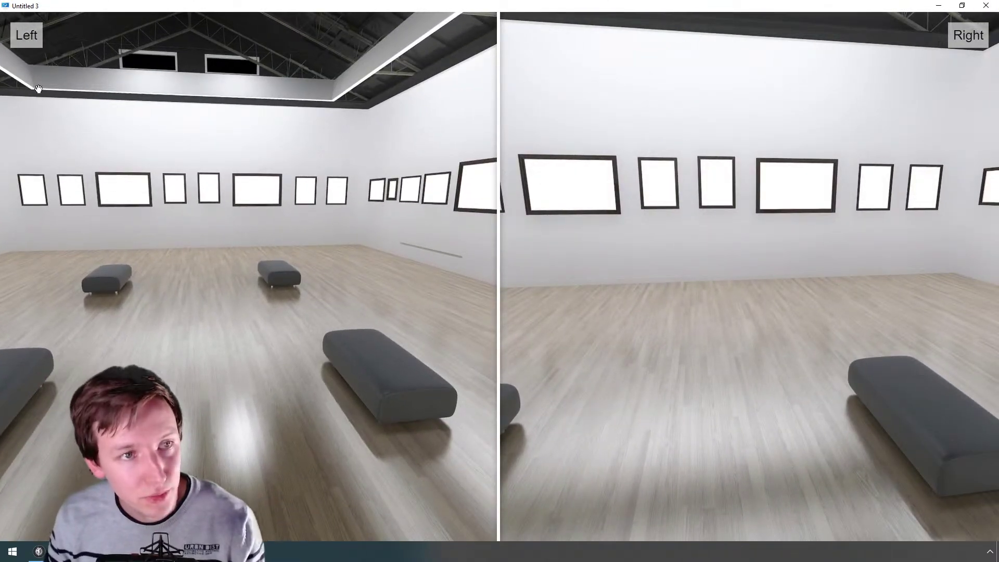
{"action": "left_click", "coordinate": [986, 5]}
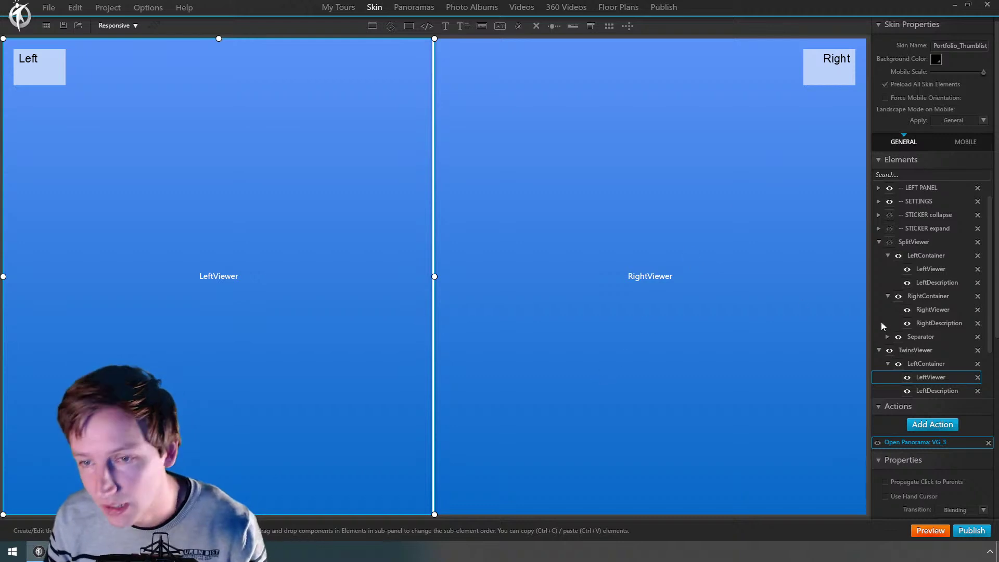
Step: Change the TwinsViewer's description labels to NIGHT for the right viewer and DAY for the left viewer
{"action": "double_click", "coordinate": [825, 70]}
{"action": "double_click", "coordinate": [825, 70]}
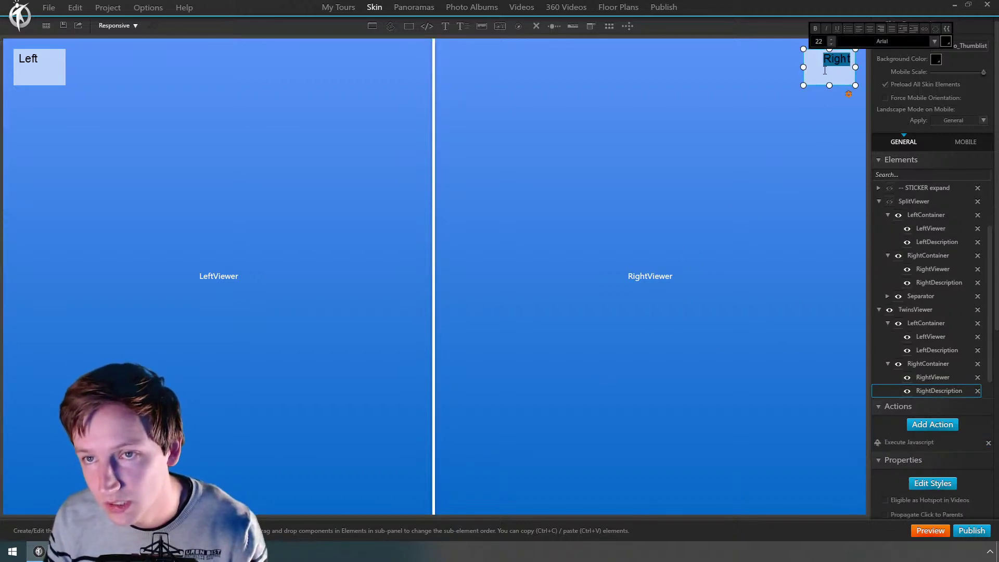
{"action": "type", "text": "NIGHT"}
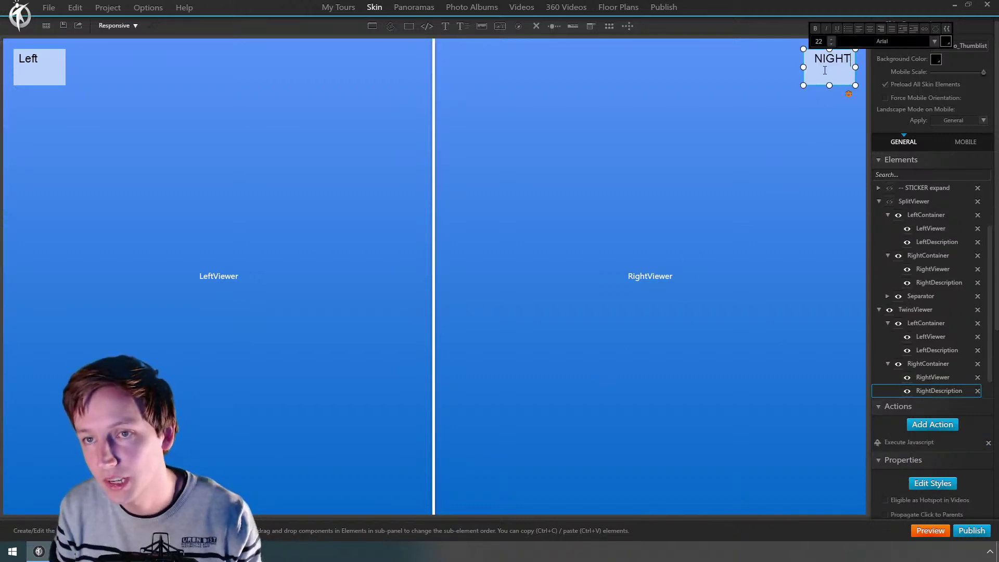
{"action": "left_click", "coordinate": [72, 67]}
{"action": "double_click", "coordinate": [29, 64]}
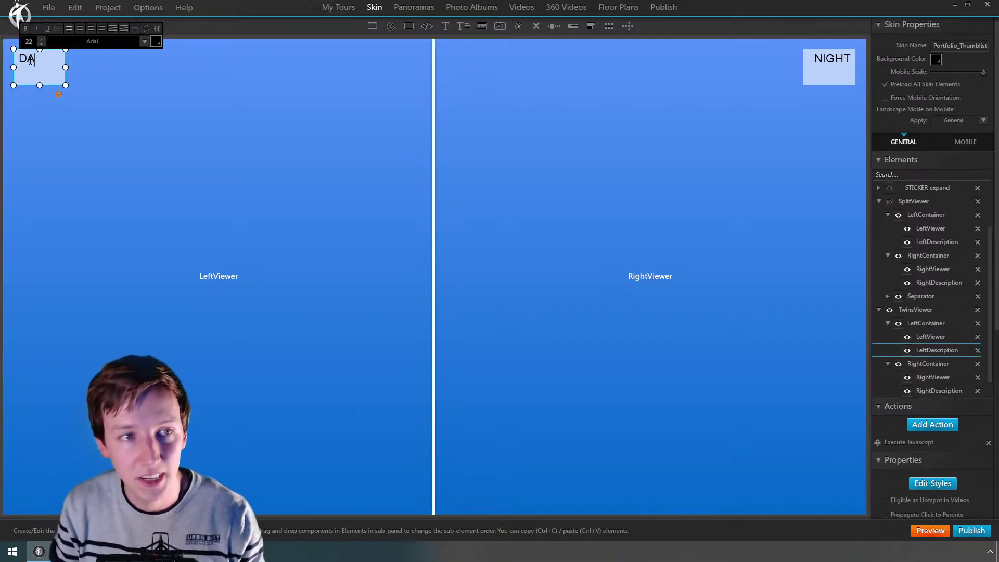
{"action": "left_click", "coordinate": [90, 116]}
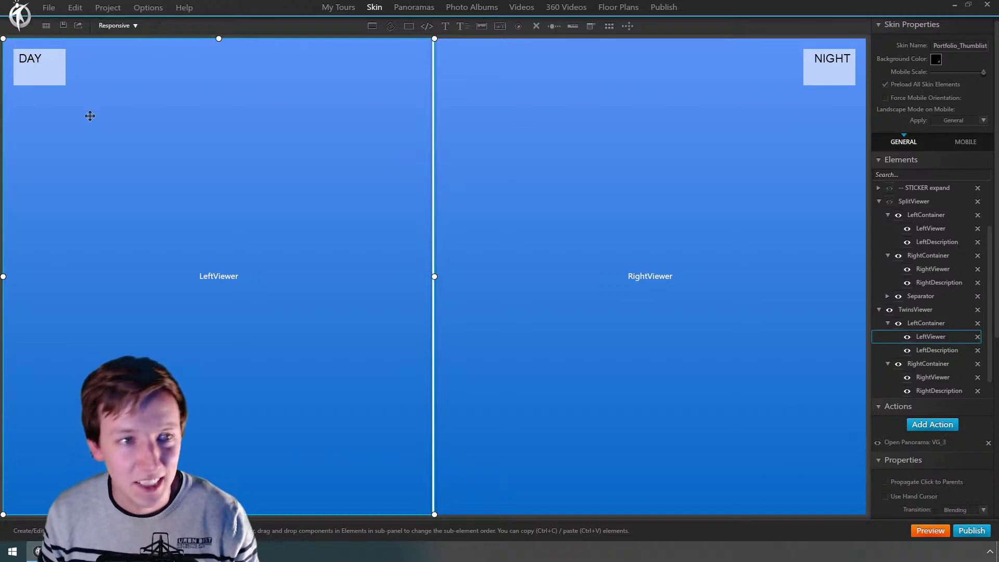
Step: Set the background of the TwinsViewer's visible separator to bright green and check it in the tour preview
{"action": "left_click", "coordinate": [479, 227]}
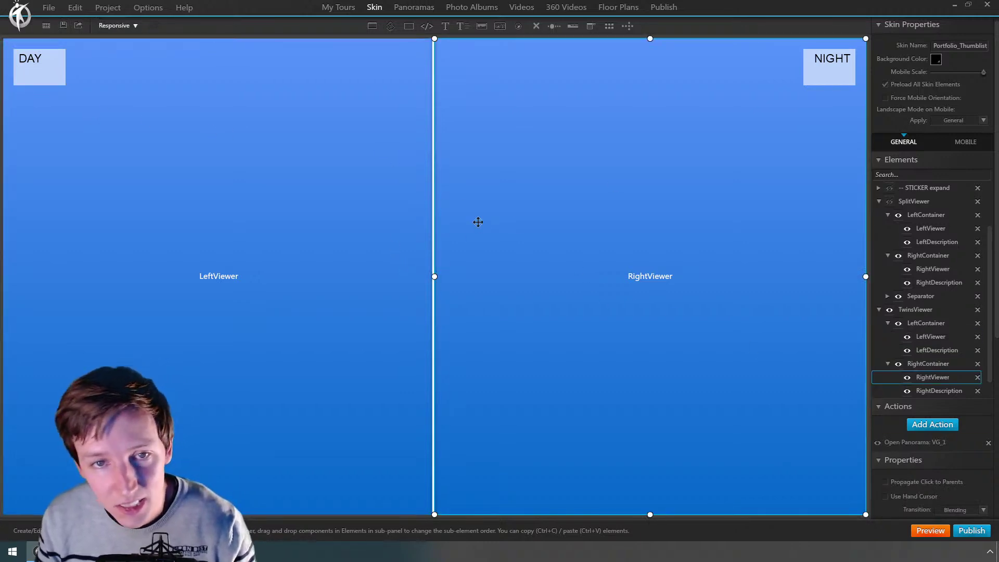
{"action": "left_click", "coordinate": [434, 251]}
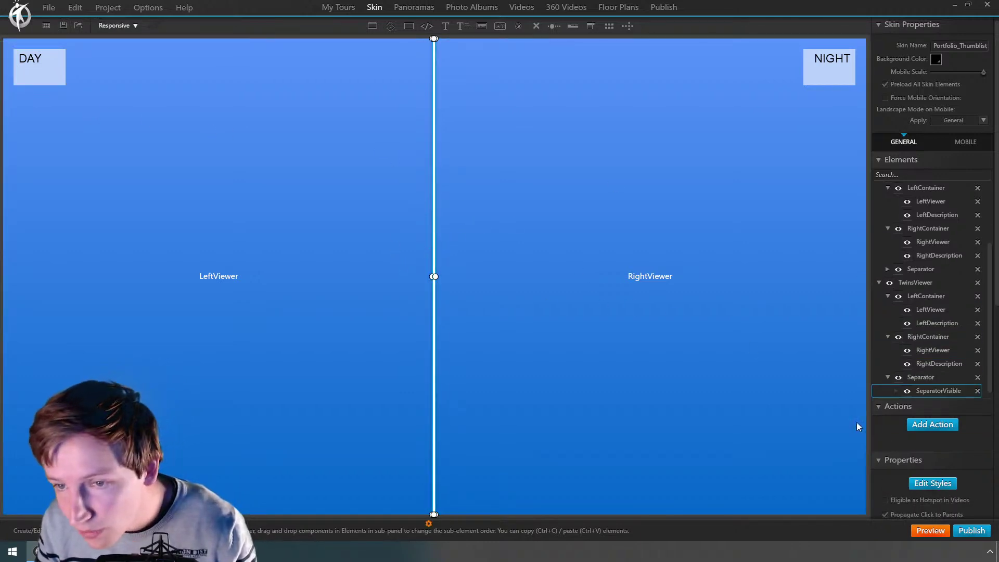
{"action": "left_click", "coordinate": [916, 482]}
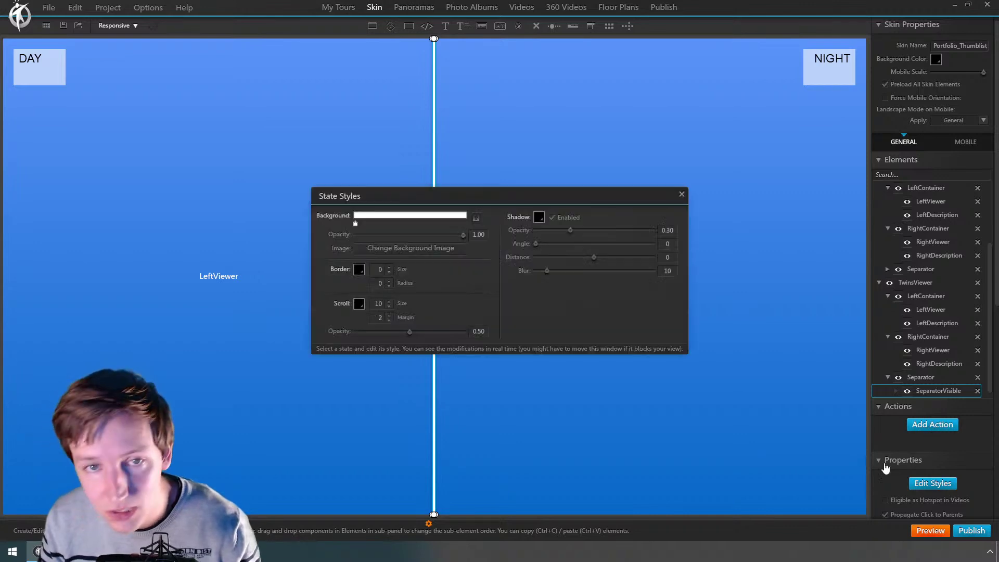
{"action": "left_click", "coordinate": [356, 224]}
{"action": "left_click", "coordinate": [394, 249]}
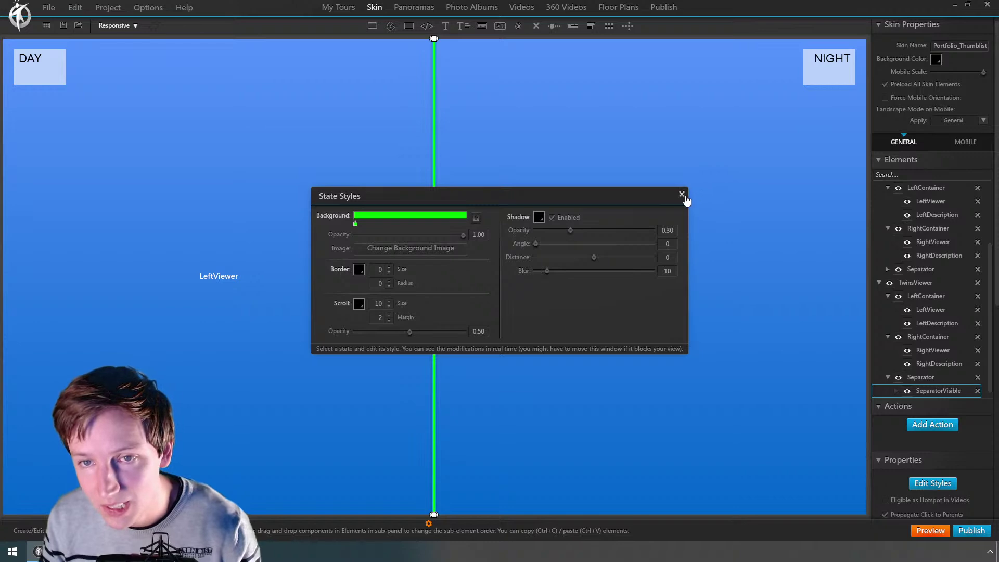
{"action": "left_click", "coordinate": [682, 195]}
{"action": "left_click", "coordinate": [930, 533]}
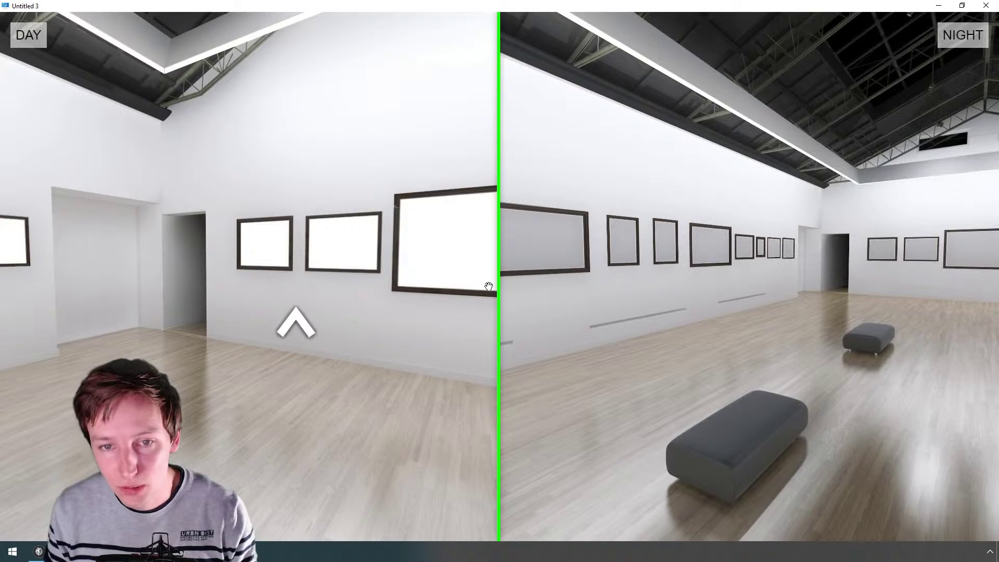
{"action": "left_click", "coordinate": [986, 5]}
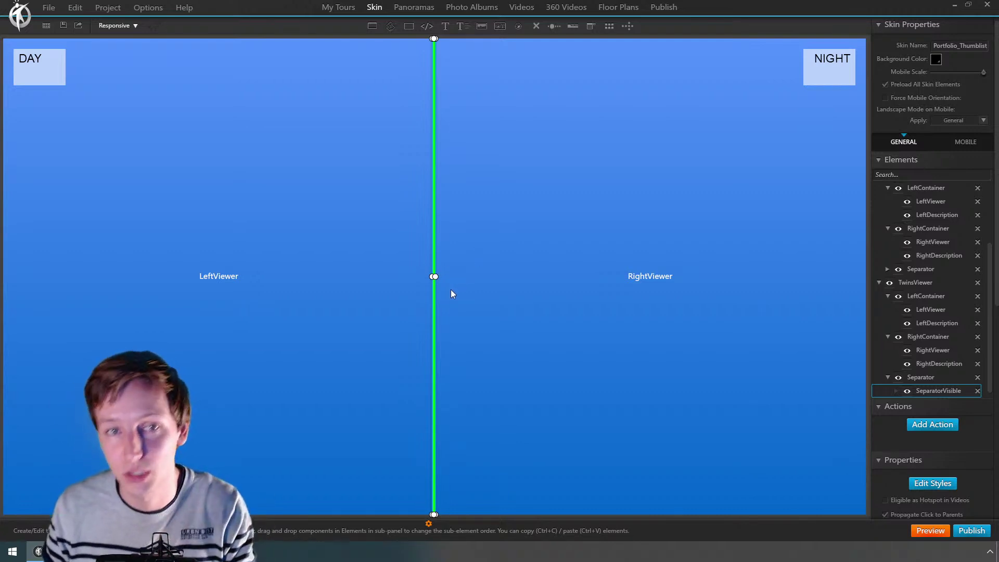
Step: Turn off the TwinsViewer's visibility on start and consult the browser's release notes on the new Caps and Floorplan Hotspots
{"action": "left_click", "coordinate": [916, 283]}
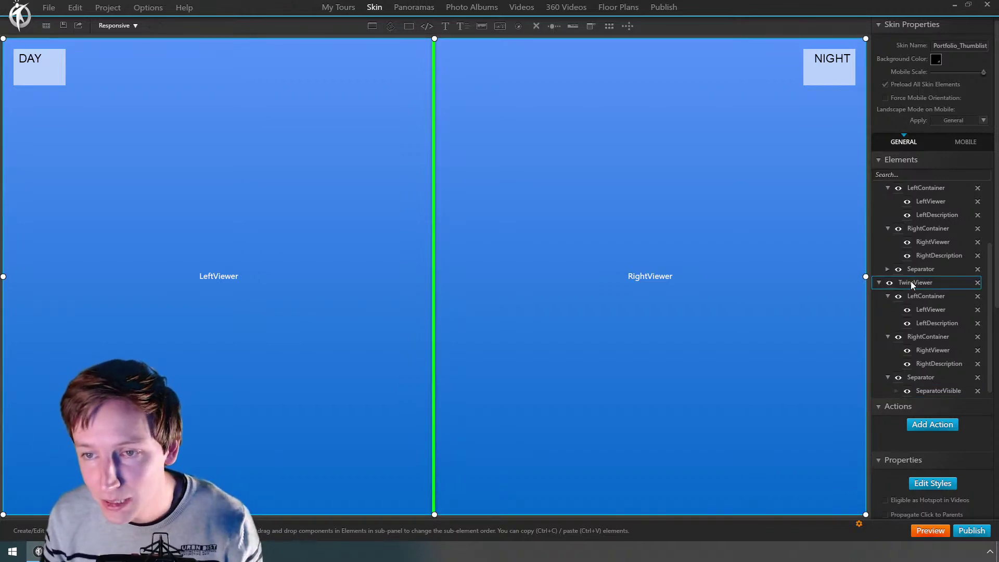
{"action": "left_click", "coordinate": [890, 282]}
{"action": "key", "text": "alt+Tab"}
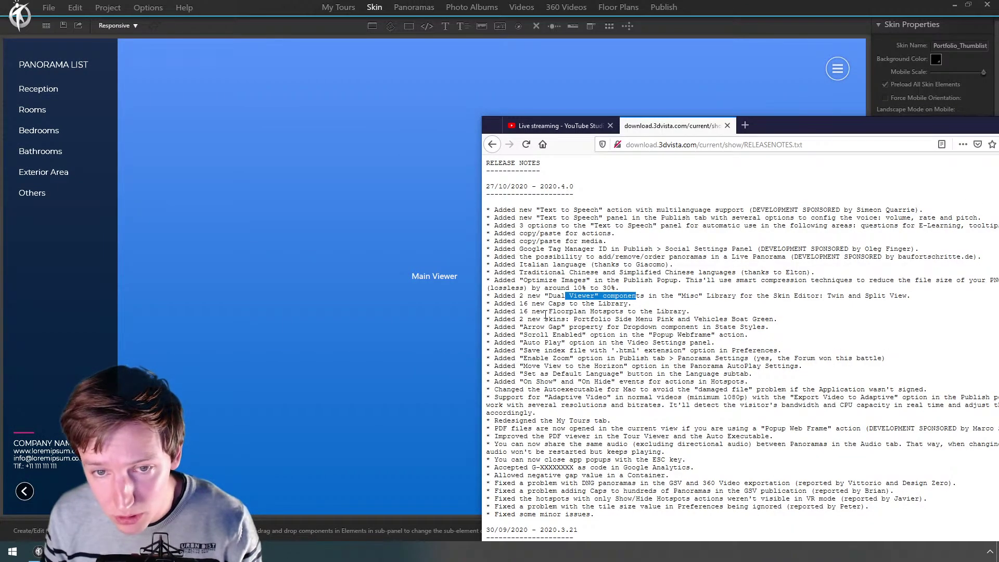
{"action": "left_click_drag", "start_coordinate": [538, 310], "coordinate": [629, 313]}
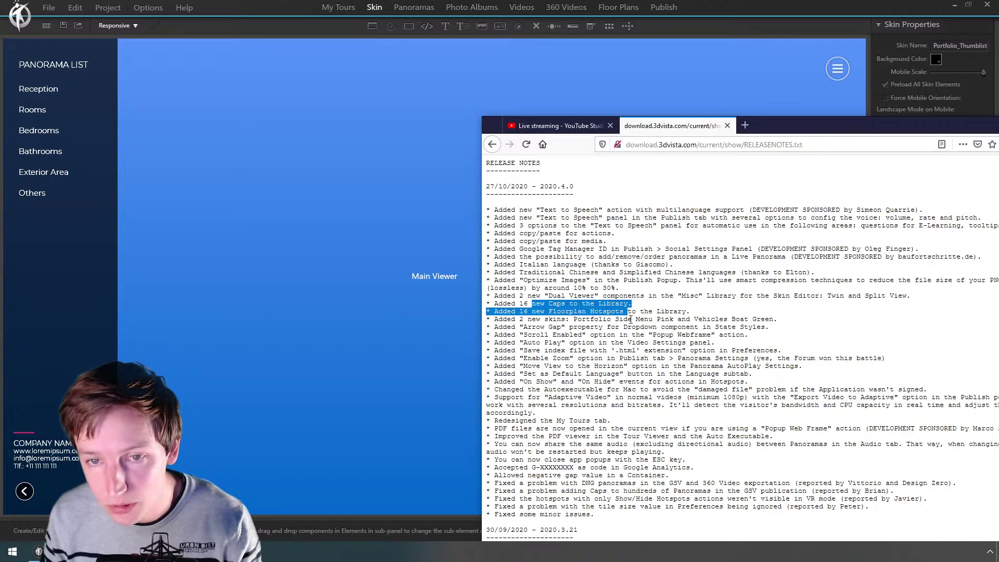
{"action": "left_click", "coordinate": [428, 147]}
Step: Open the library of tripod caps for the first VG_1 panorama
{"action": "left_click", "coordinate": [402, 11]}
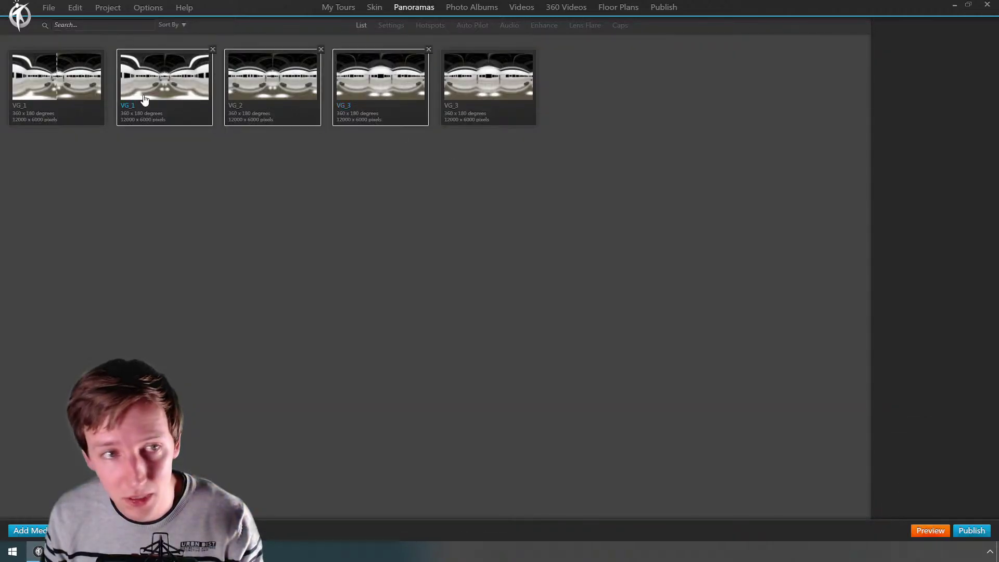
{"action": "left_click", "coordinate": [28, 97]}
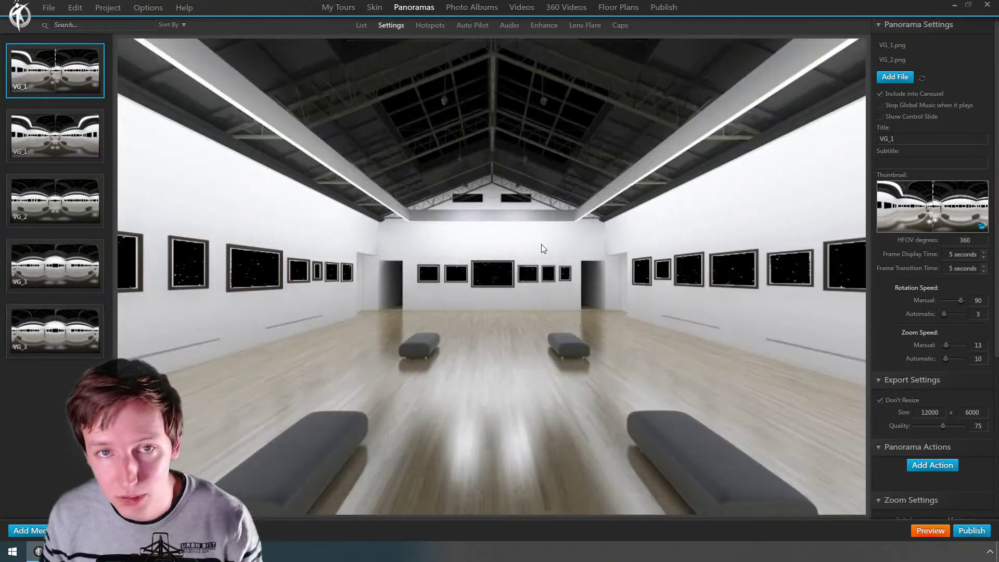
{"action": "scroll", "coordinate": [907, 468], "scroll_direction": "down", "scroll_amount": 5}
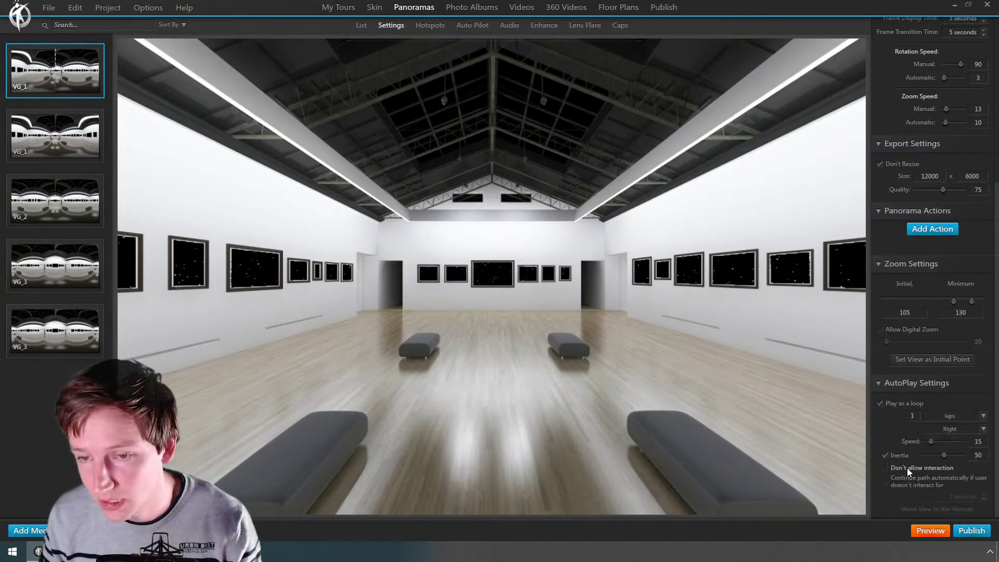
{"action": "left_click", "coordinate": [620, 26]}
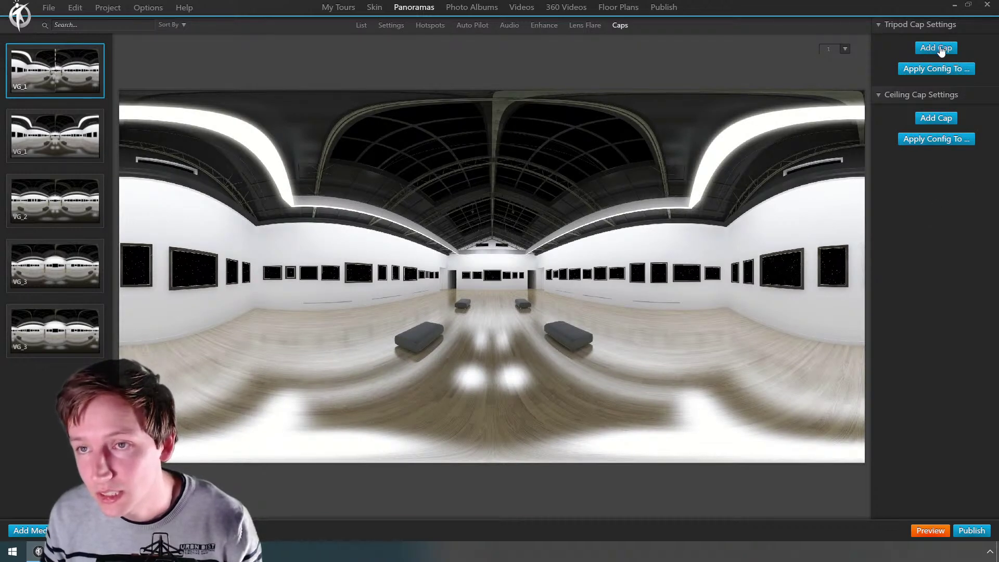
{"action": "left_click", "coordinate": [505, 369]}
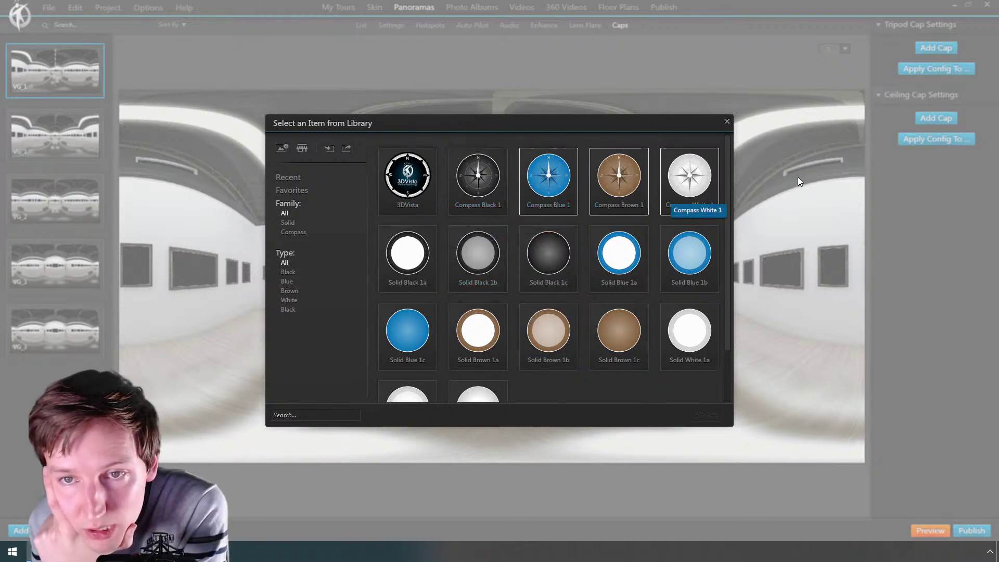
Step: Examine the caps in the library by the Solid and Compass families, filtering the compasses by Blue, Brown, White and Black
{"action": "scroll", "coordinate": [724, 330], "scroll_direction": "down", "scroll_amount": 2}
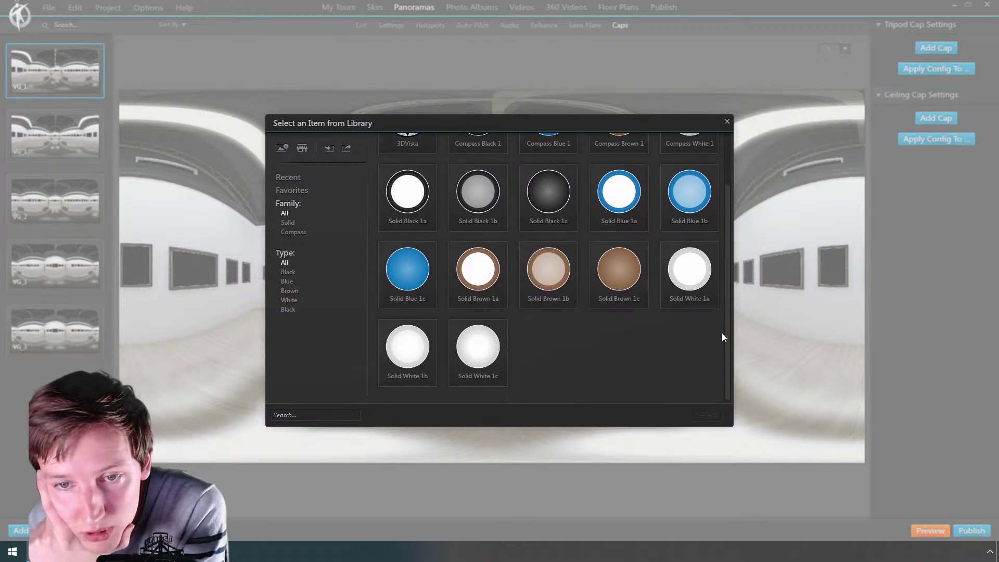
{"action": "scroll", "coordinate": [698, 312], "scroll_direction": "up", "scroll_amount": 3}
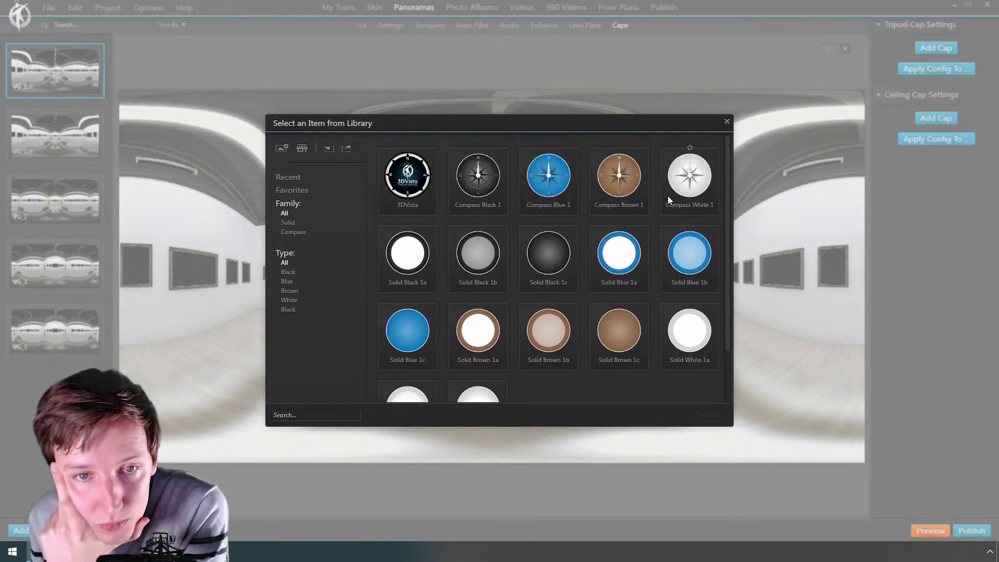
{"action": "left_click", "coordinate": [289, 223]}
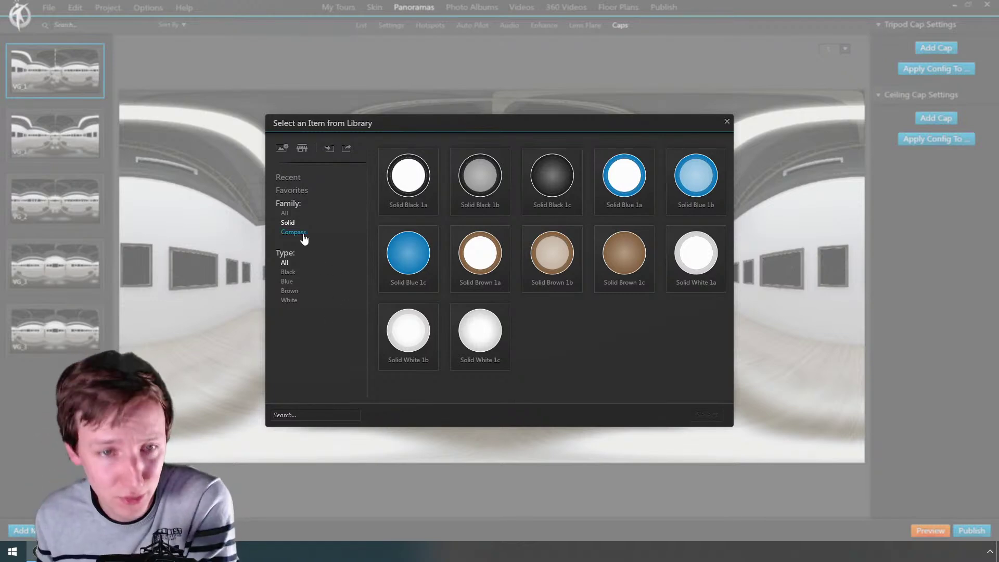
{"action": "left_click", "coordinate": [293, 233]}
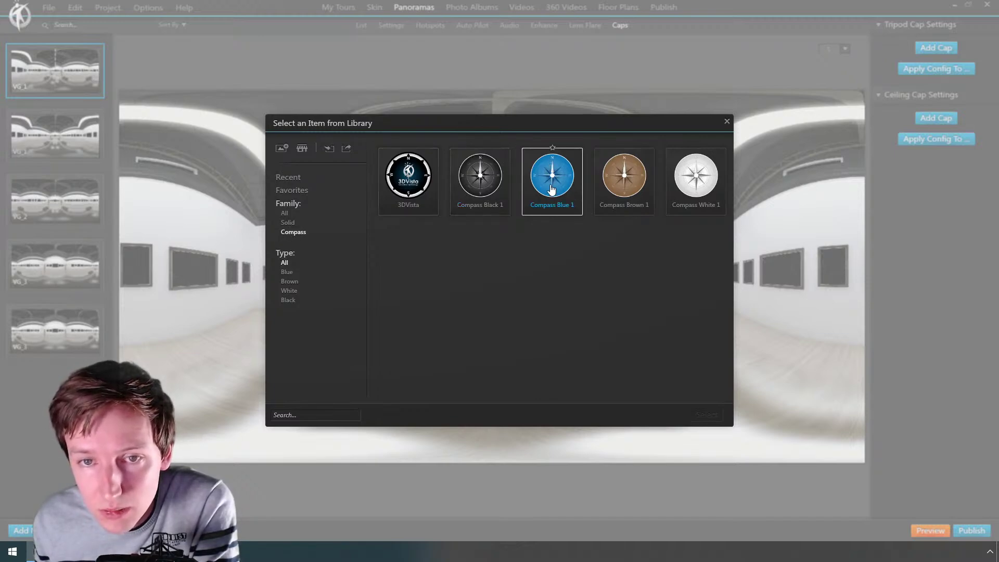
{"action": "left_click", "coordinate": [286, 272]}
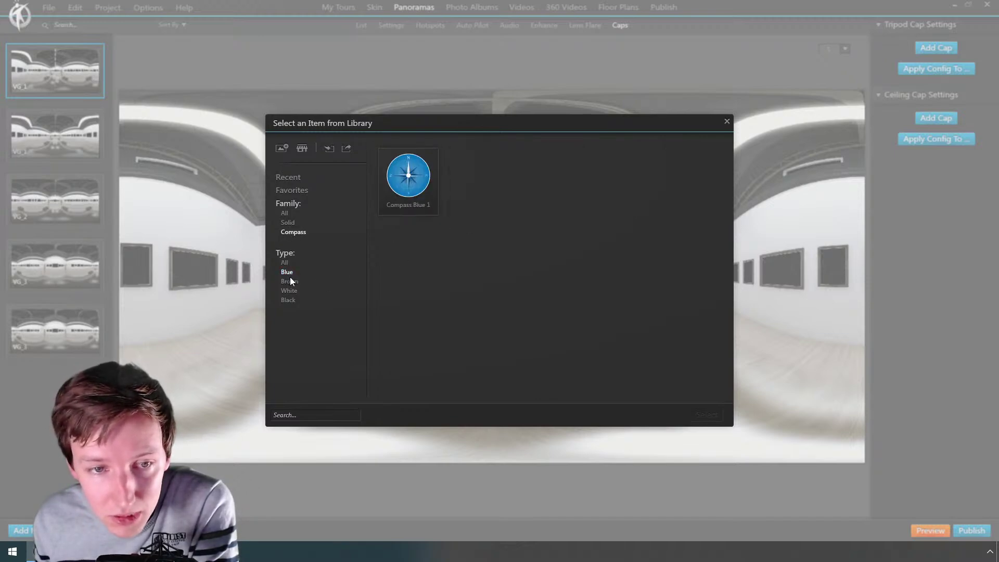
{"action": "left_click", "coordinate": [290, 282]}
{"action": "left_click", "coordinate": [289, 291]}
{"action": "left_click", "coordinate": [289, 300]}
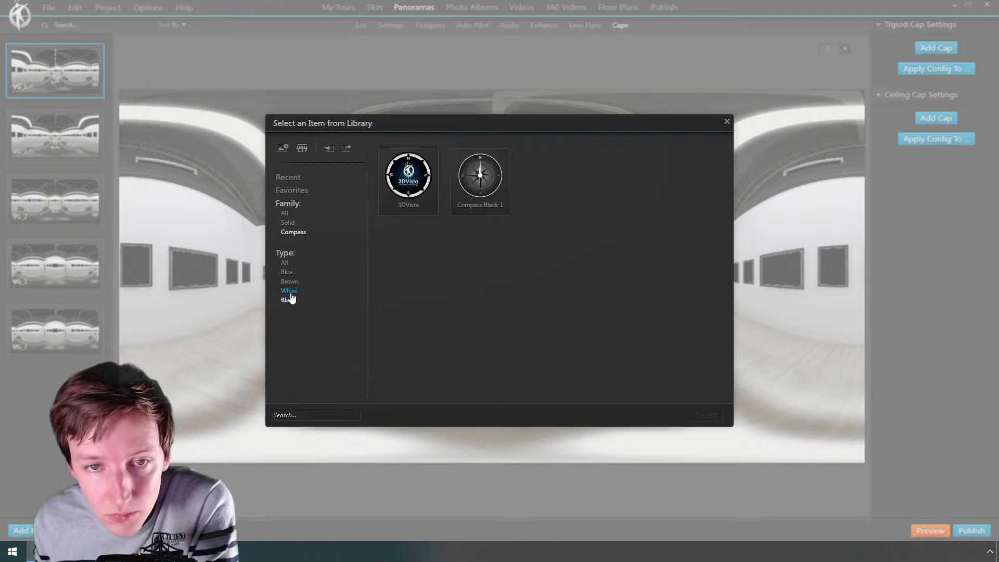
Step: Add the Compass White 1 cap from the full library as the tripod cap of the first VG_1 panorama
{"action": "left_click", "coordinate": [290, 282]}
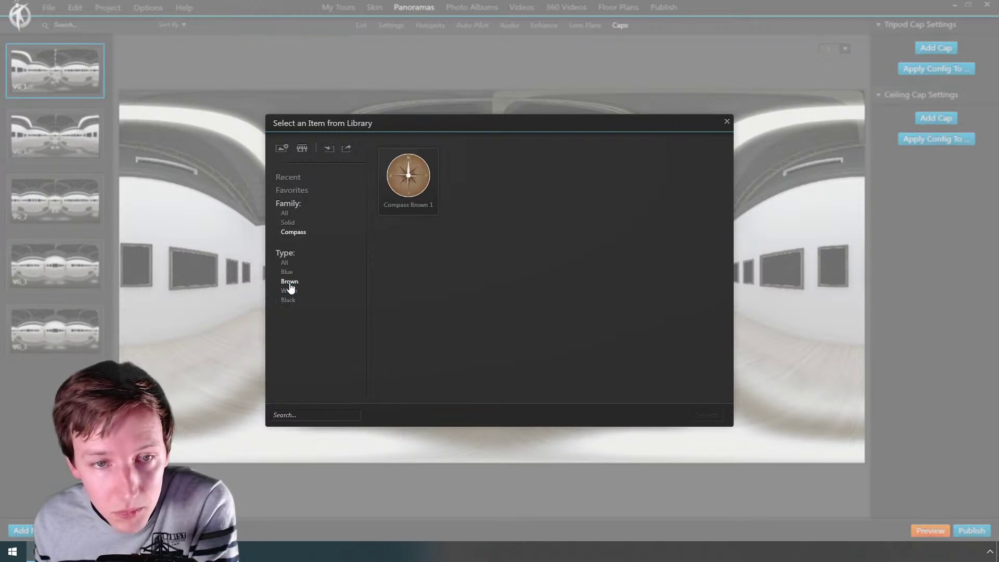
{"action": "left_click", "coordinate": [289, 213]}
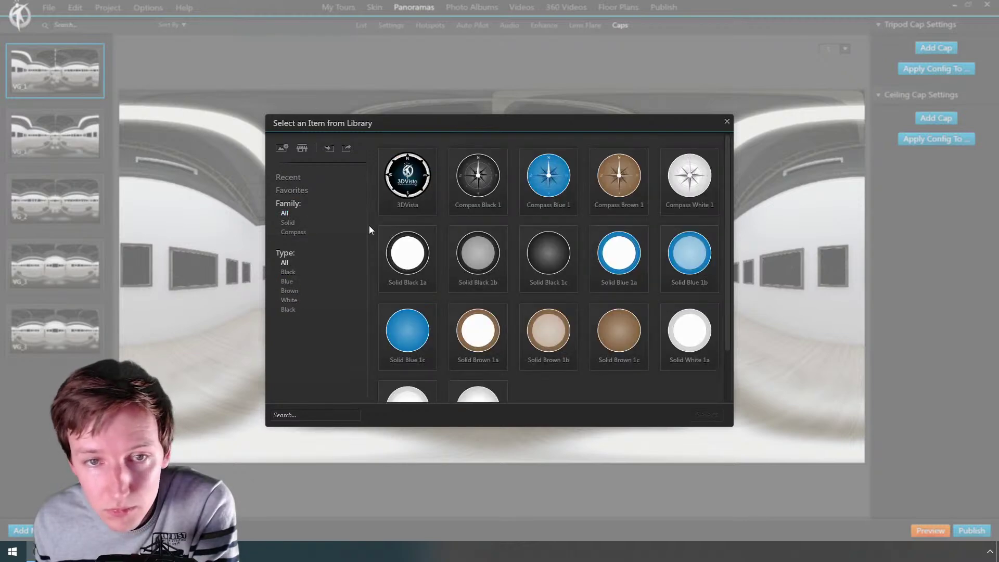
{"action": "left_click", "coordinate": [671, 188]}
{"action": "left_click", "coordinate": [707, 414]}
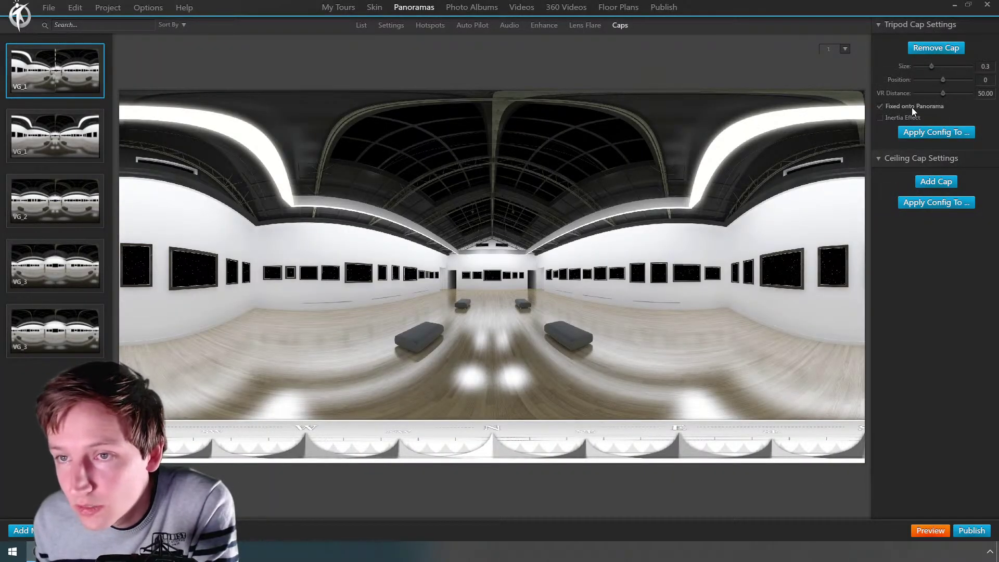
Step: Enable the tripod cap's Inertia Effect and check the compass on the floor in the tour preview
{"action": "left_click", "coordinate": [909, 119]}
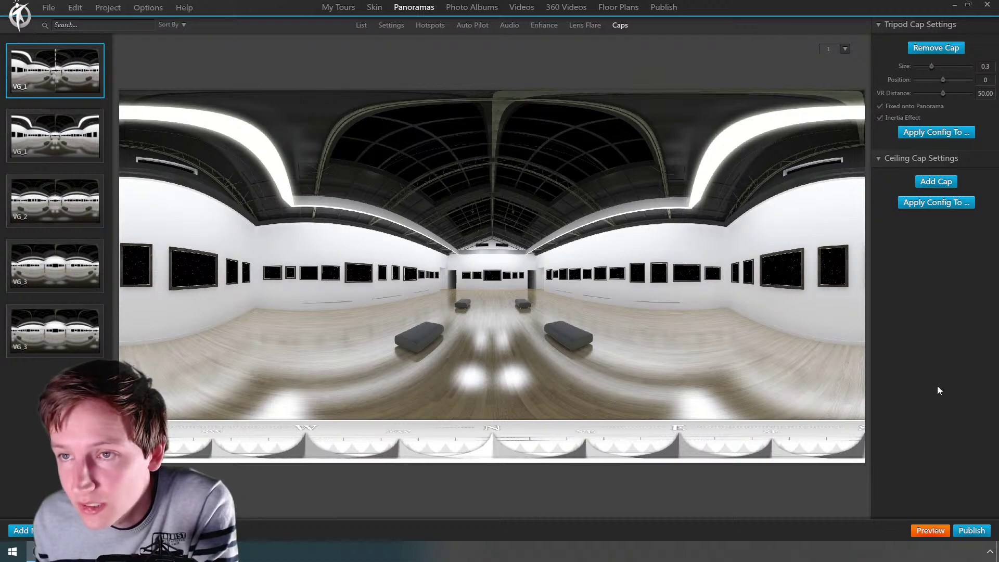
{"action": "left_click", "coordinate": [923, 531]}
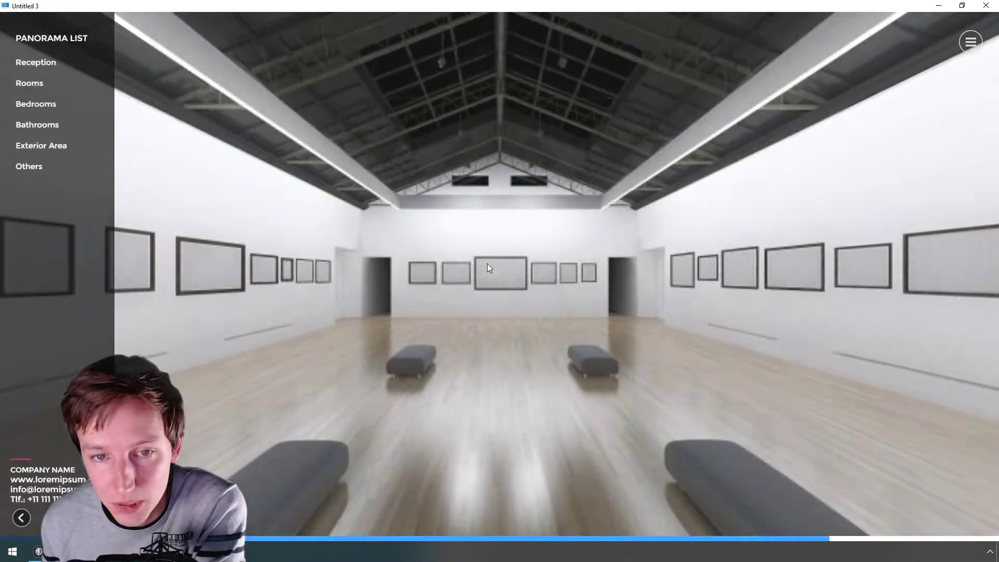
{"action": "left_click_drag", "start_coordinate": [488, 265], "coordinate": [537, 201]}
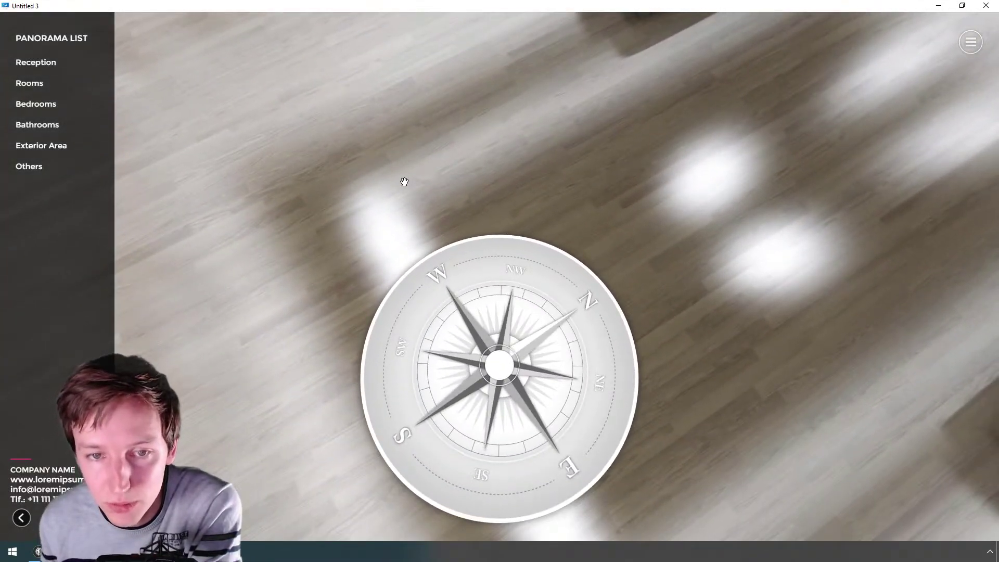
{"action": "left_click_drag", "start_coordinate": [296, 210], "coordinate": [617, 123]}
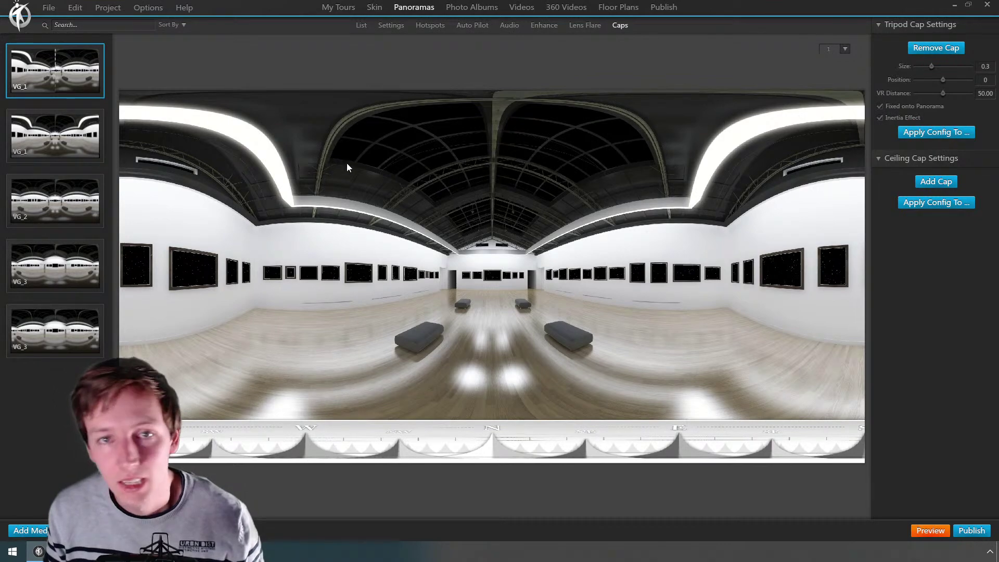
Step: Switch to the browser's release notes and highlight the entry on the new Floorplan Hotspots
{"action": "key", "text": "alt+Tab"}
{"action": "key", "text": "alt+Tab"}
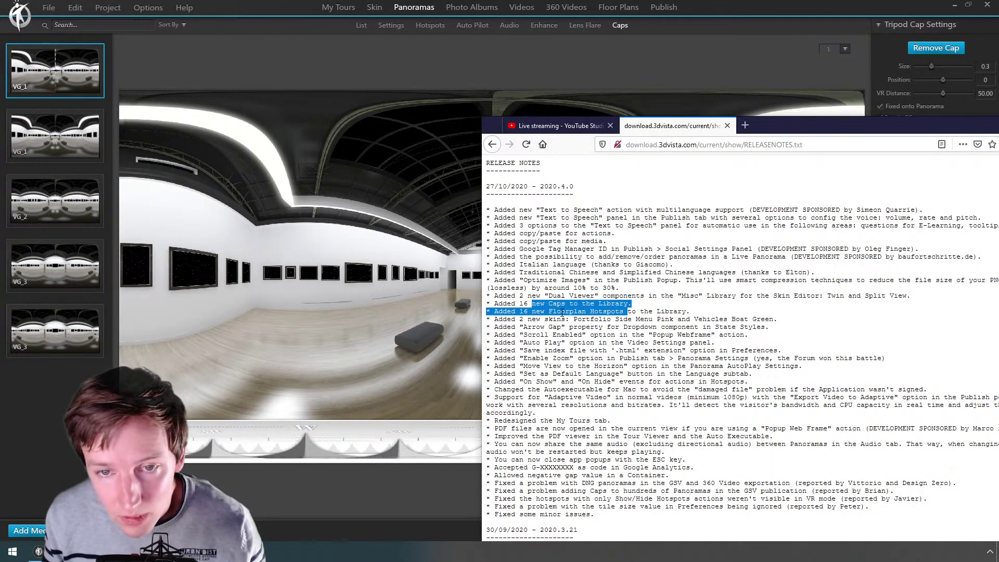
{"action": "left_click", "coordinate": [559, 315]}
{"action": "left_click_drag", "start_coordinate": [537, 312], "coordinate": [670, 315]}
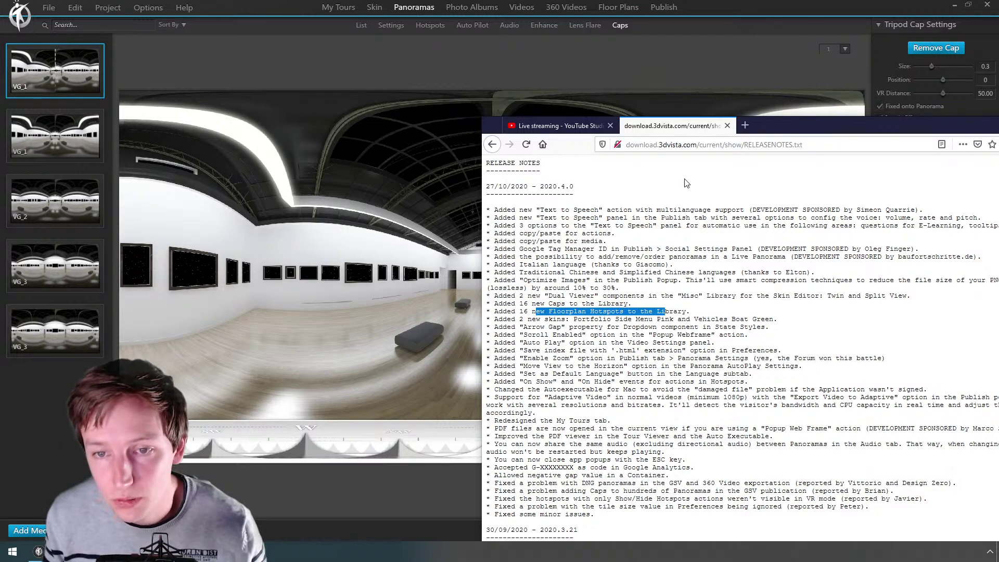
Step: Switch back to 3DVista and add the VG_3 image as a floor plan
{"action": "left_click", "coordinate": [436, 74]}
{"action": "left_click", "coordinate": [619, 7]}
{"action": "left_click", "coordinate": [434, 291]}
{"action": "double_click", "coordinate": [219, 99]}
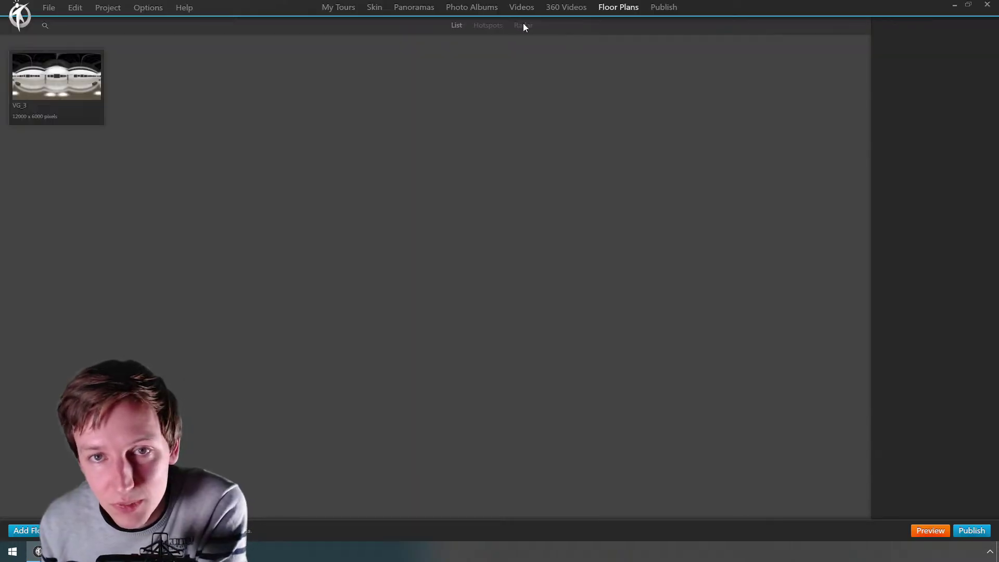
Step: Place the Red circle hotspot from the library on the VG_3 floor plan, above the paintings at the left of the central wall
{"action": "left_click", "coordinate": [488, 26]}
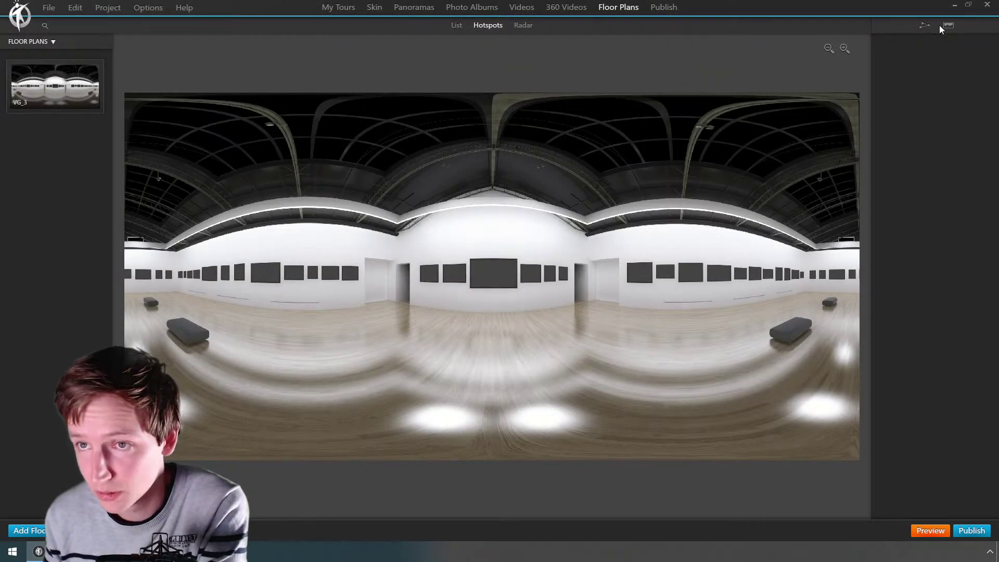
{"action": "left_click", "coordinate": [947, 26]}
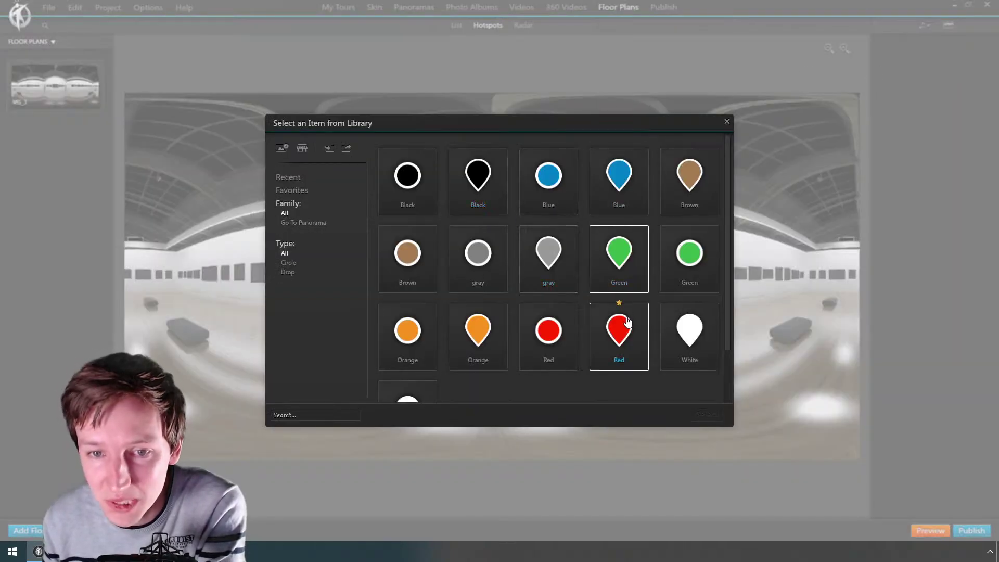
{"action": "scroll", "coordinate": [609, 317], "scroll_direction": "down", "scroll_amount": 1}
{"action": "scroll", "coordinate": [573, 312], "scroll_direction": "up", "scroll_amount": 1}
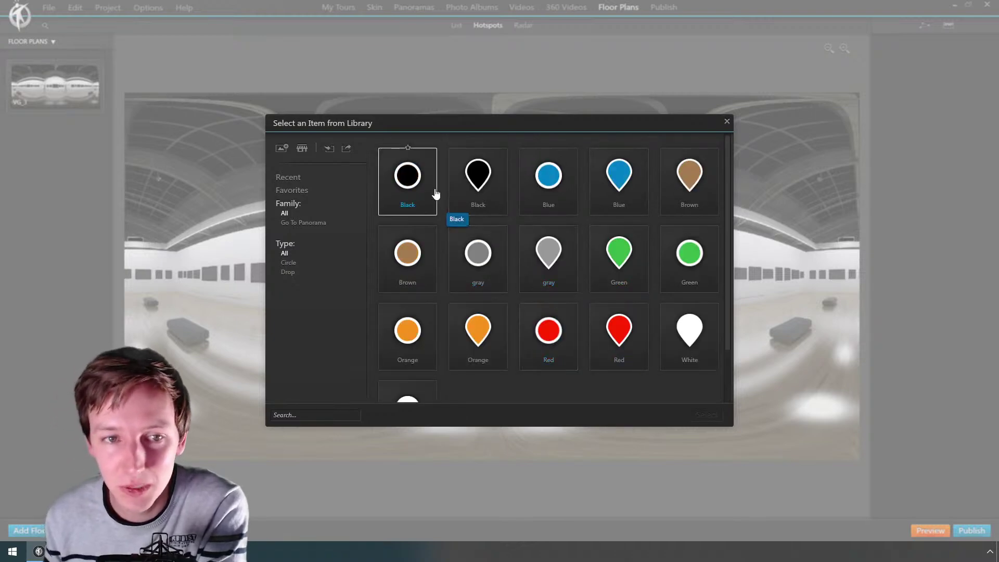
{"action": "scroll", "coordinate": [521, 260], "scroll_direction": "down", "scroll_amount": 1}
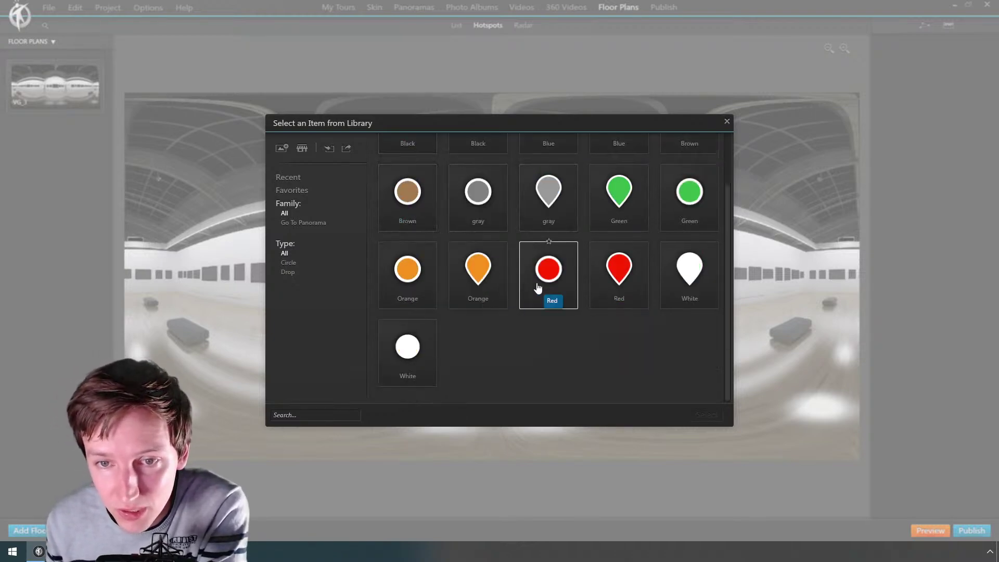
{"action": "double_click", "coordinate": [555, 276]}
{"action": "left_click", "coordinate": [441, 251]}
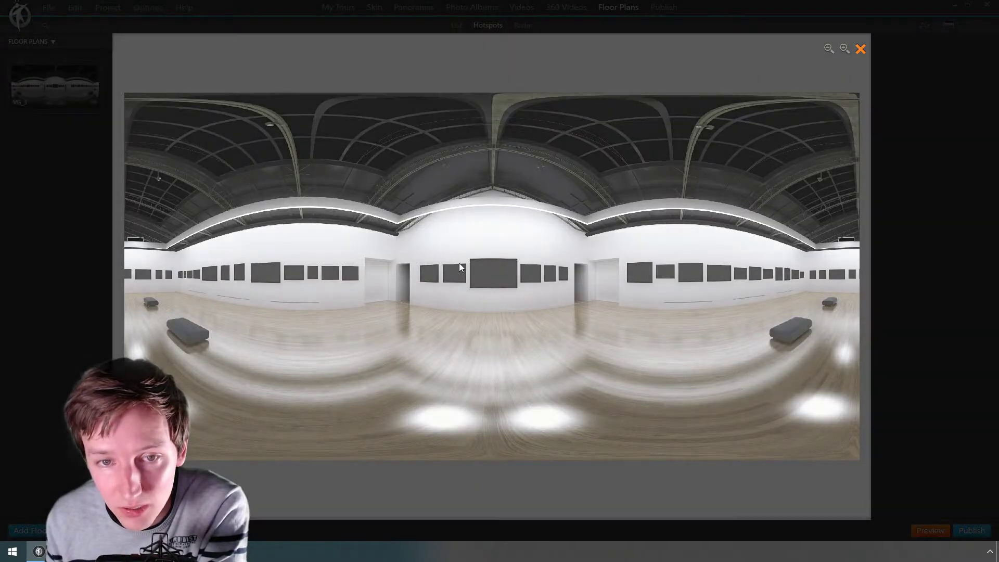
{"action": "left_click", "coordinate": [517, 245]}
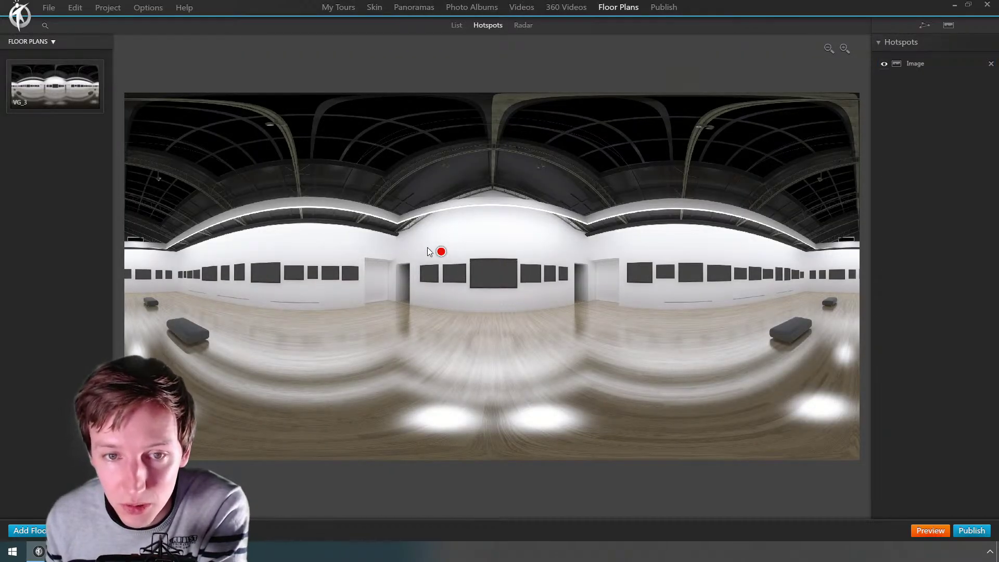
Step: Nudge the red hotspot slightly up and left, and place a copy of it above the large central painting
{"action": "left_click", "coordinate": [442, 251]}
{"action": "mouse_move", "coordinate": [441, 252]}
{"action": "left_mouse_down"}
{"action": "mouse_move", "coordinate": [412, 232]}
{"action": "mouse_move", "coordinate": [436, 243]}
{"action": "left_mouse_up"}
{"action": "left_click", "coordinate": [510, 268]}
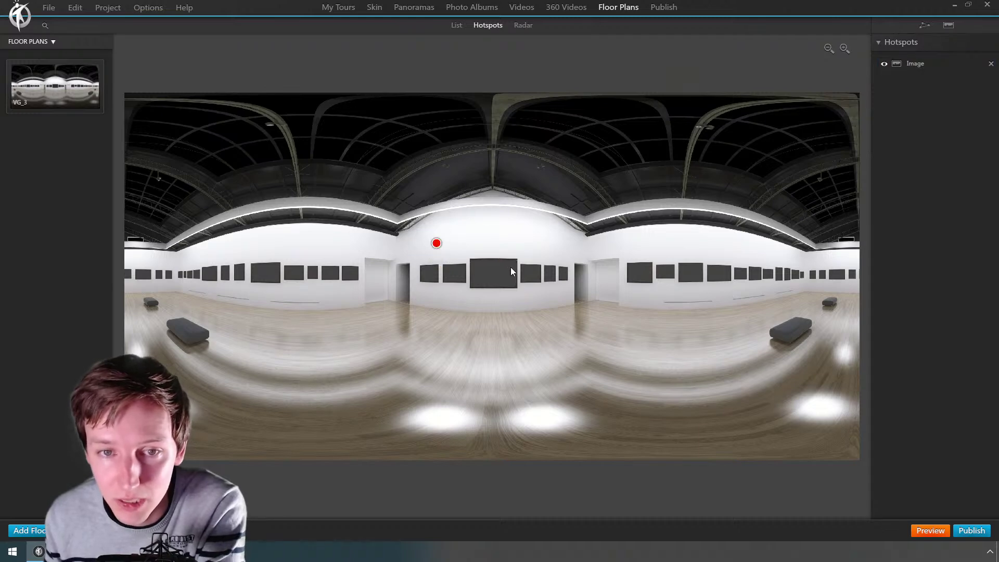
{"action": "left_click", "coordinate": [439, 245]}
{"action": "key", "text": "ctrl+c"}
{"action": "key", "text": "ctrl+v"}
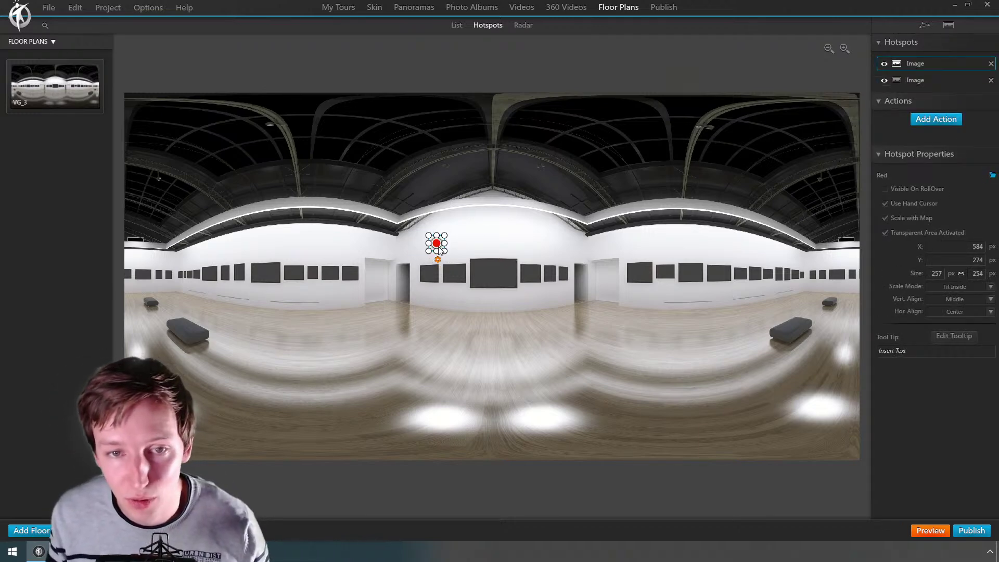
{"action": "left_click_drag", "start_coordinate": [439, 244], "coordinate": [500, 242]}
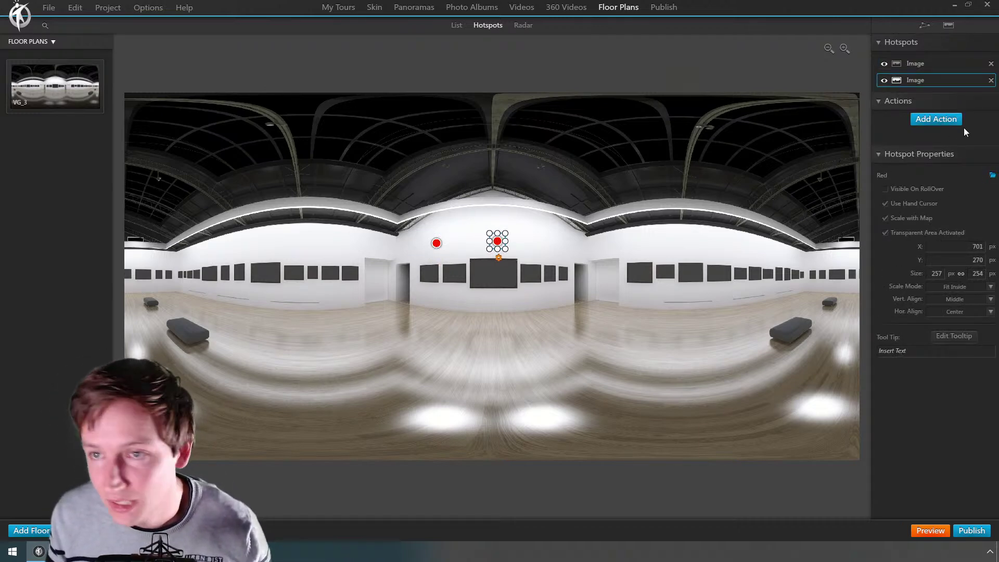
Step: Place the Green drop hotspot from the library at the doorway to the right of the central wall
{"action": "double_click", "coordinate": [907, 78]}
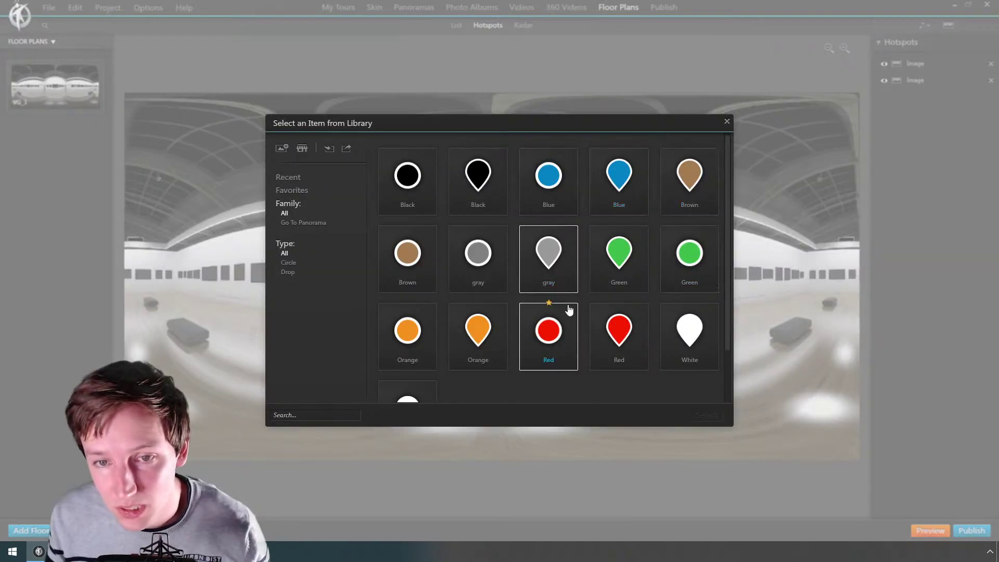
{"action": "double_click", "coordinate": [609, 273]}
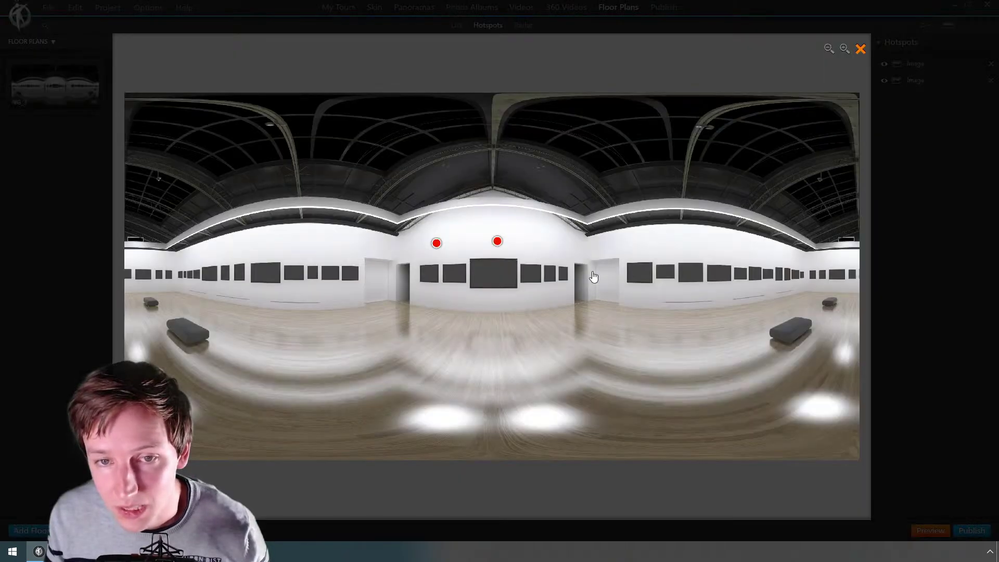
{"action": "left_click", "coordinate": [614, 157]}
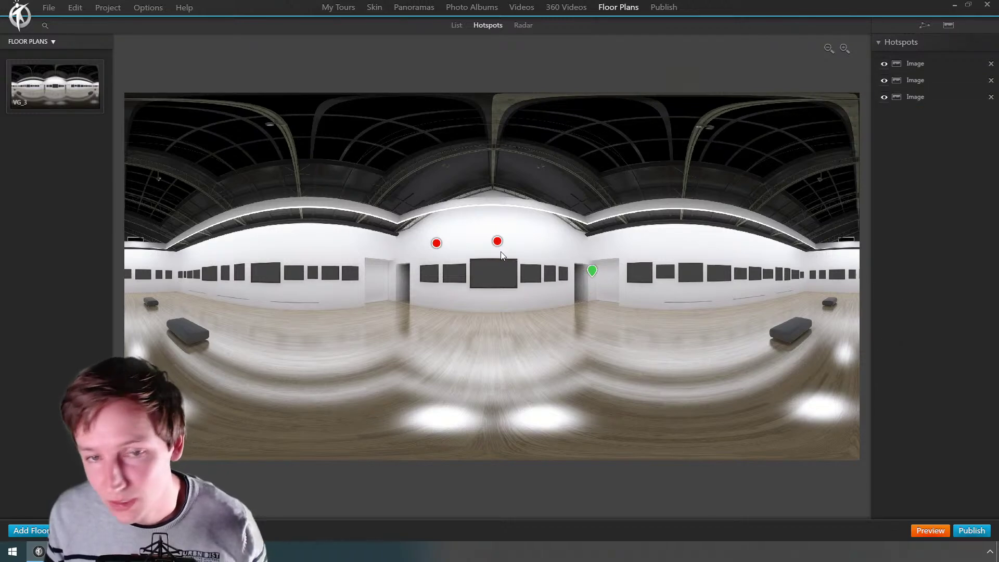
Step: Switch to the browser's release notes and highlight the entry on the Dropdown component's Arrow Gap property
{"action": "key", "text": "alt+Tab"}
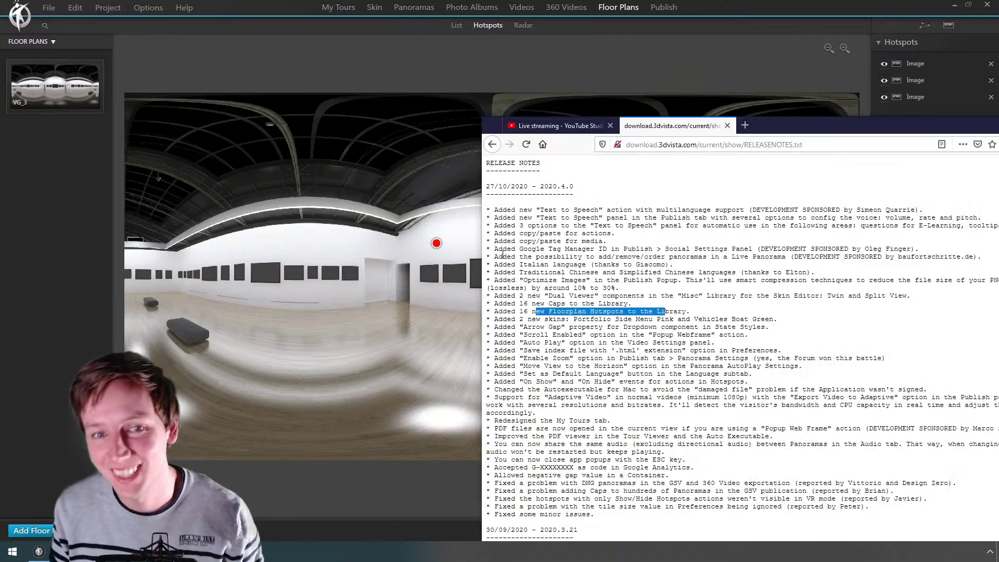
{"action": "left_click_drag", "start_coordinate": [512, 329], "coordinate": [672, 328]}
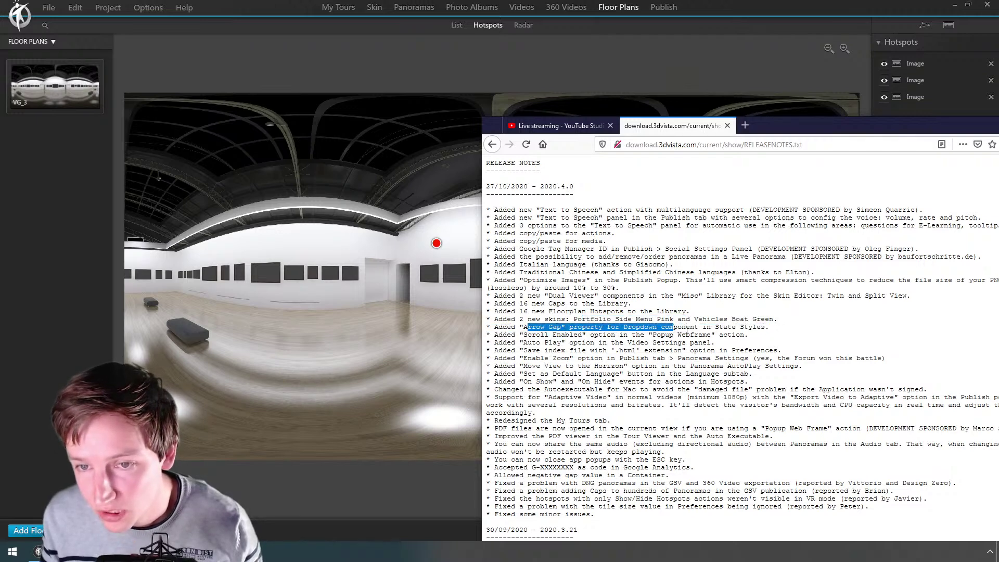
{"action": "left_click", "coordinate": [429, 32]}
Step: Add a Modern Red text button and a grey Rounded dropdown from the library to the skin
{"action": "left_click", "coordinate": [375, 8]}
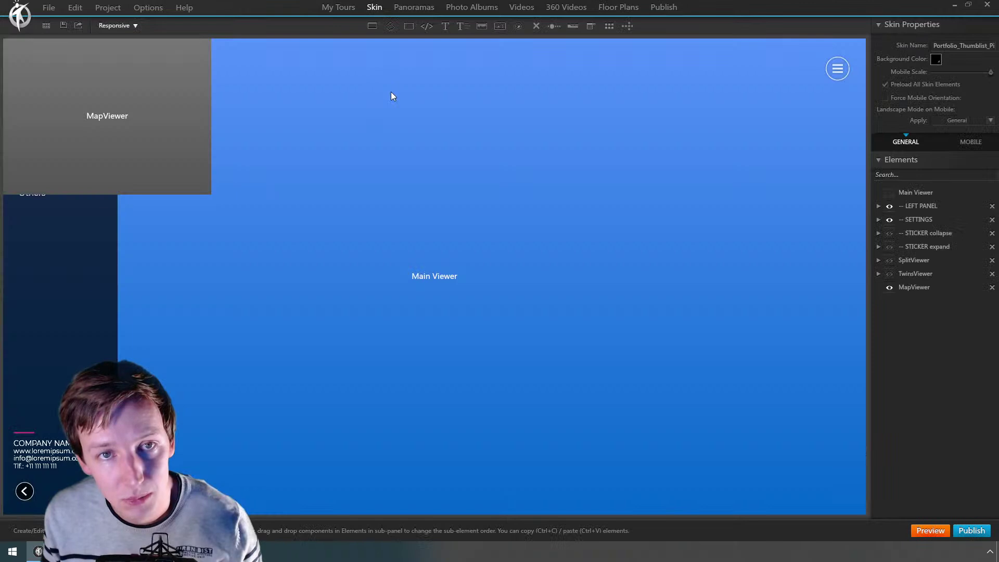
{"action": "left_click", "coordinate": [499, 27]}
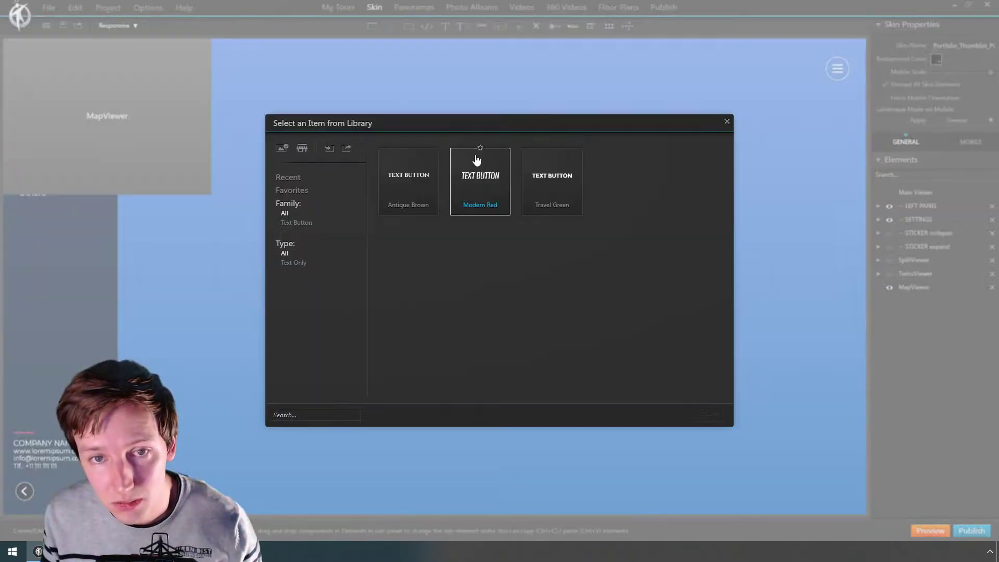
{"action": "double_click", "coordinate": [476, 174]}
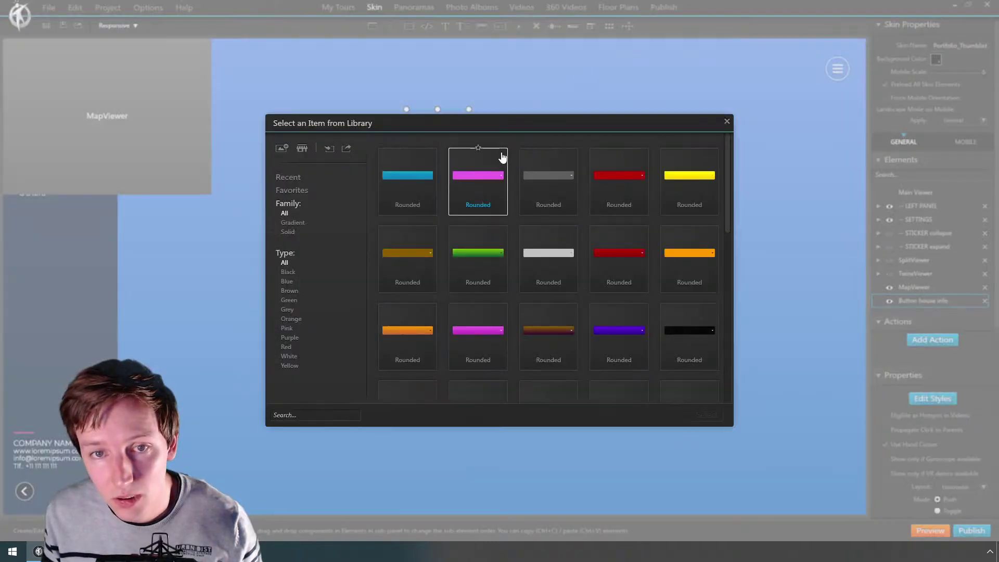
{"action": "double_click", "coordinate": [557, 174]}
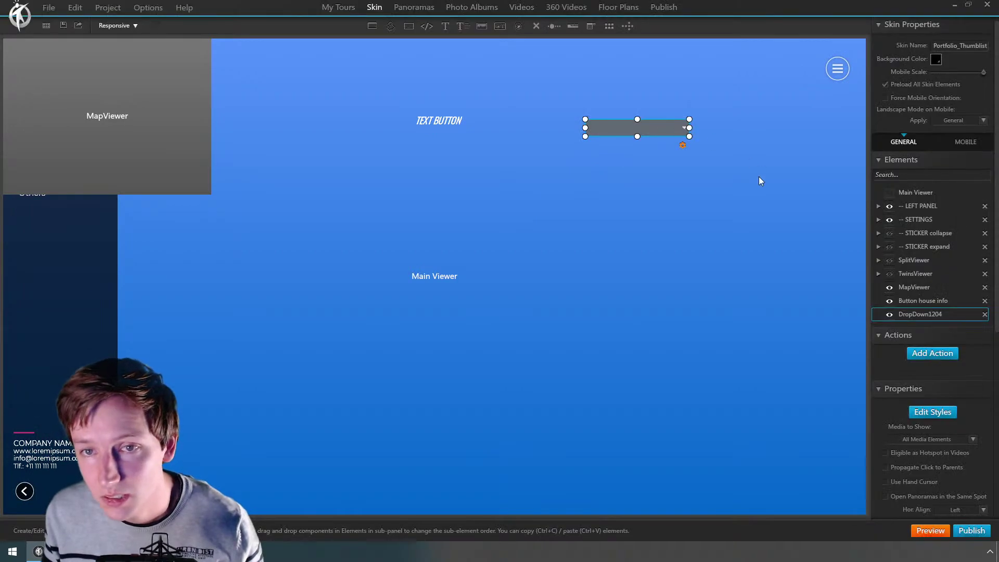
Step: Open the dropdown's State Styles, recheck the Arrow Gap entry in the release notes, and set the arrow gap to 17
{"action": "left_click", "coordinate": [922, 411]}
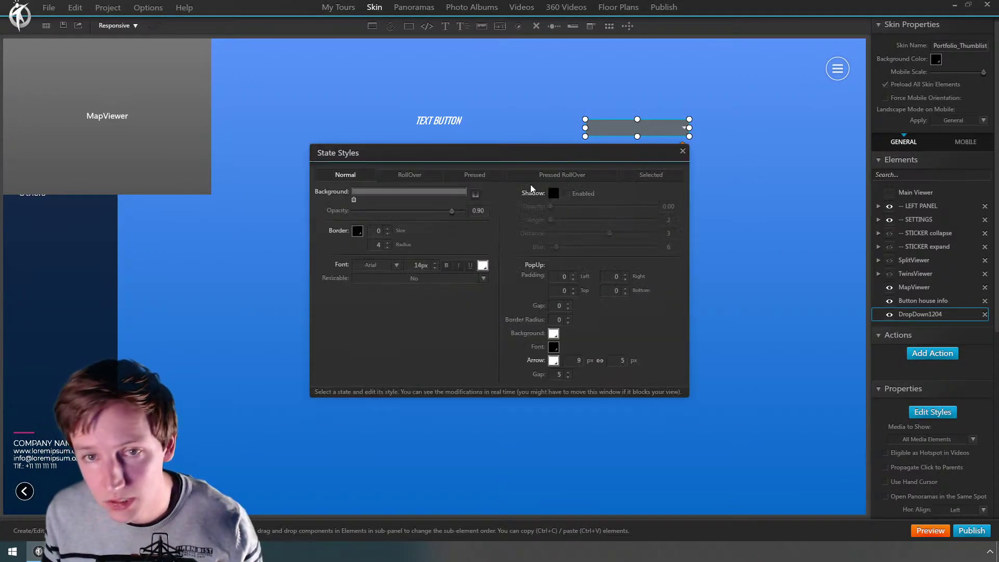
{"action": "key", "text": "alt+Tab"}
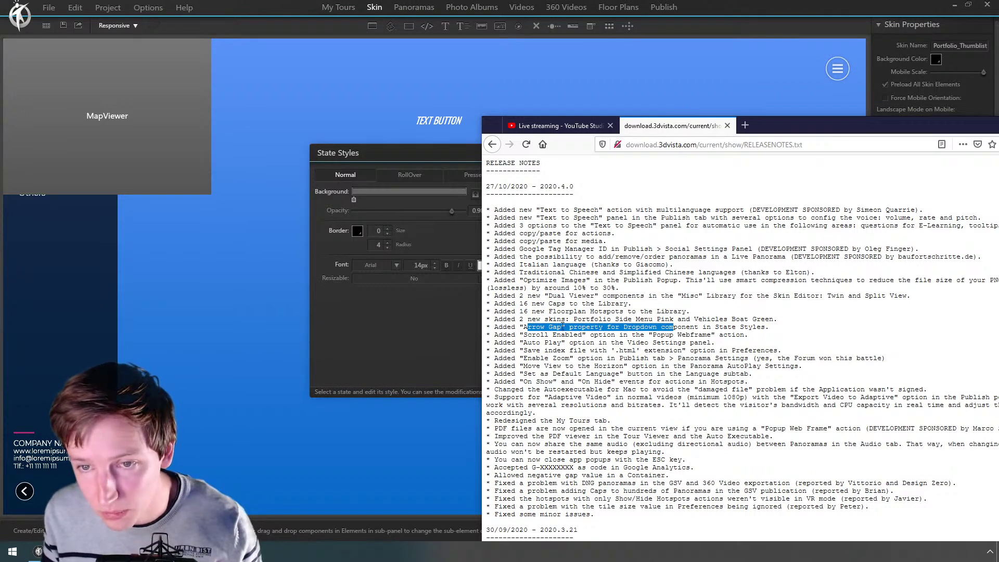
{"action": "key", "text": "alt+Tab"}
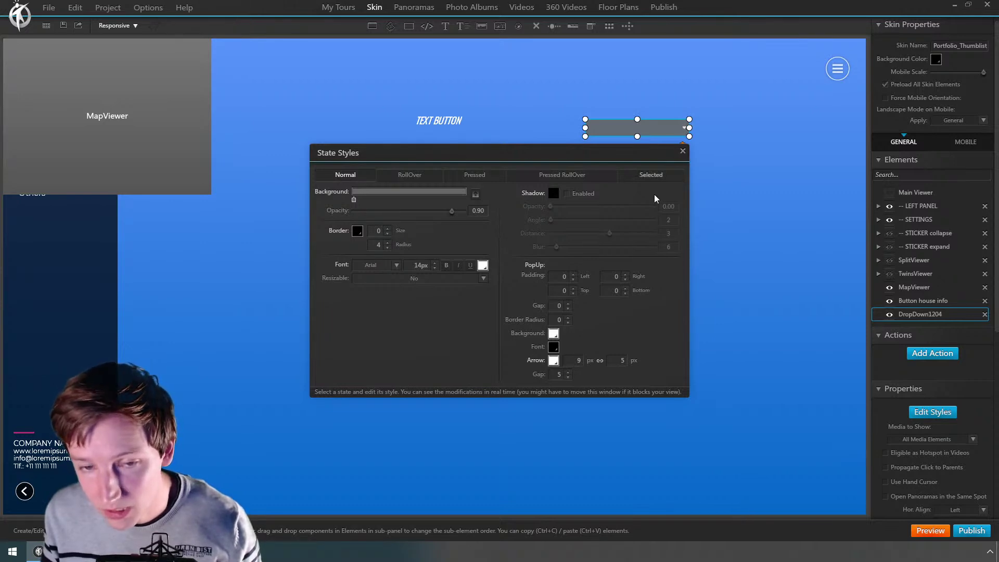
{"action": "triple_click", "coordinate": [568, 372]}
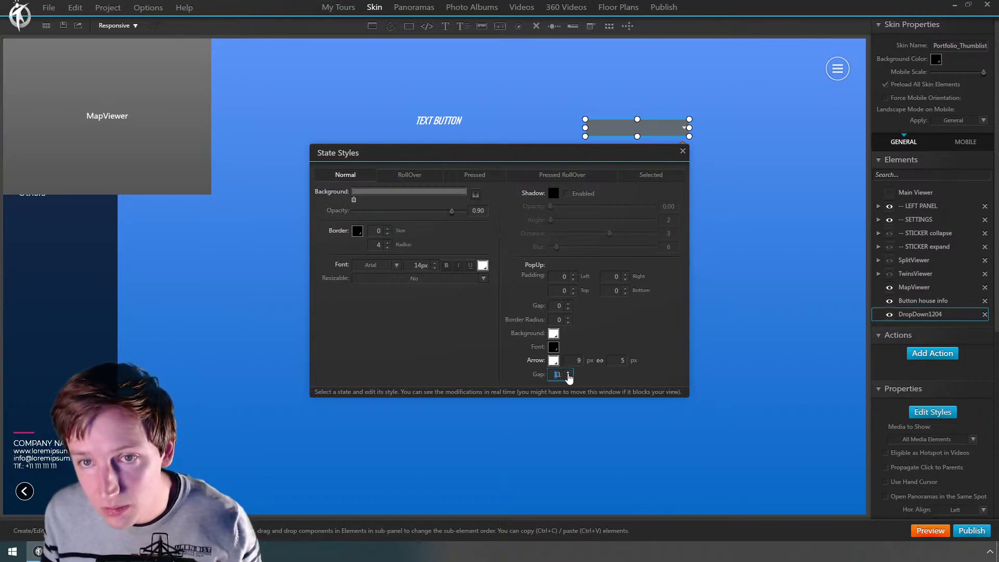
{"action": "left_click", "coordinate": [570, 371]}
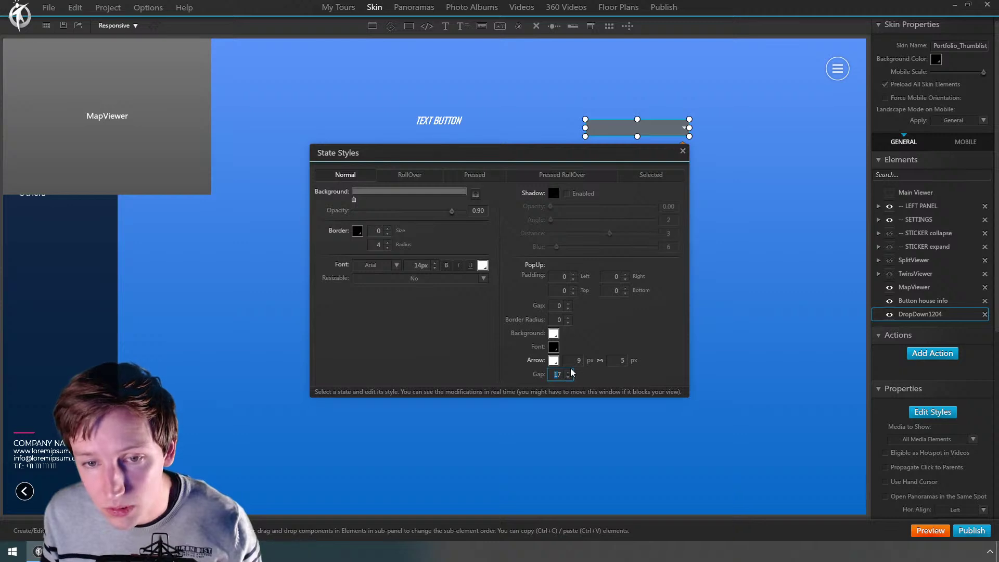
Step: Enter 9 px as the dropdown arrow's width and set the popup gap to 10 in the Normal state
{"action": "left_click", "coordinate": [575, 361]}
{"action": "key", "text": "Tab"}
{"action": "key", "text": "shift+Tab"}
{"action": "type", "text": "9"}
{"action": "key", "text": "Tab"}
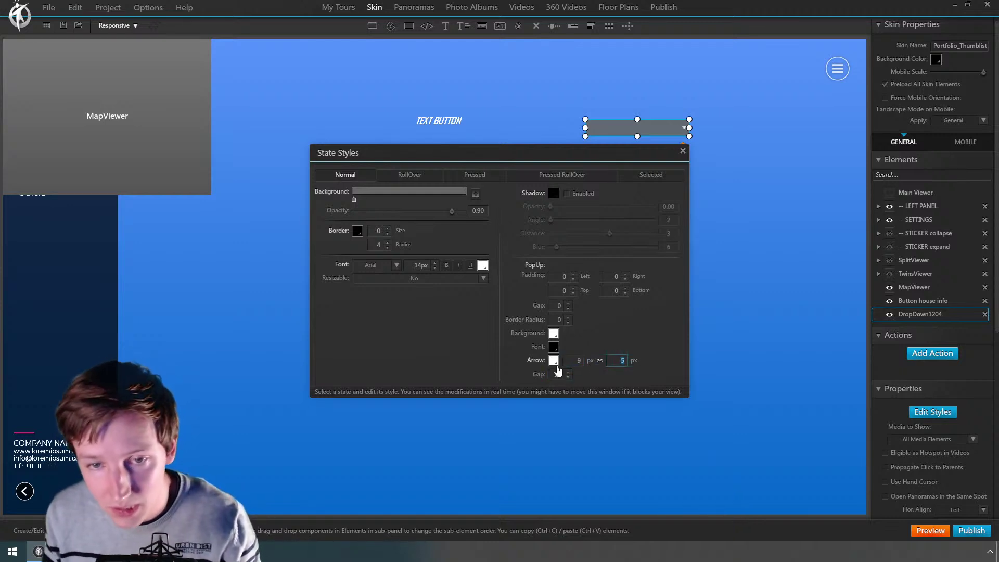
{"action": "left_click", "coordinate": [567, 306]}
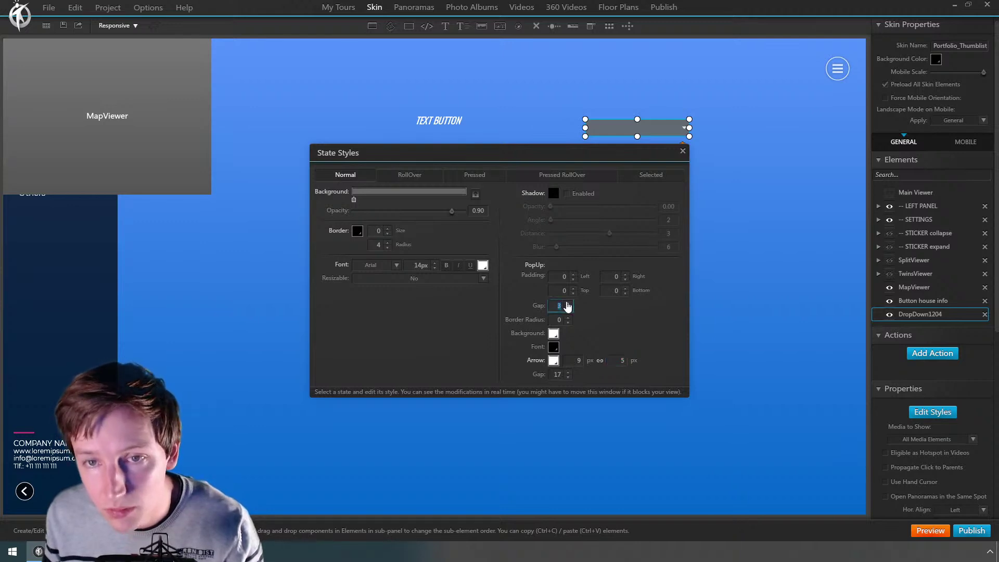
{"action": "scroll", "coordinate": [568, 306], "scroll_direction": "up", "scroll_amount": 2}
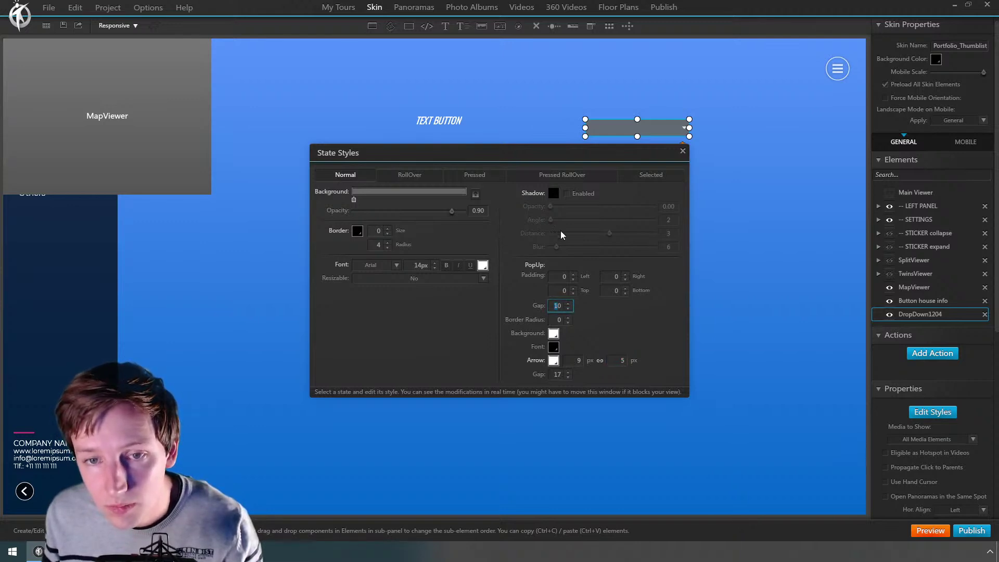
Step: Examine the dropdown's RollOver, Pressed, Pressed RollOver and Selected state styles, including the arrow color, and return to the Normal state
{"action": "left_click", "coordinate": [404, 176]}
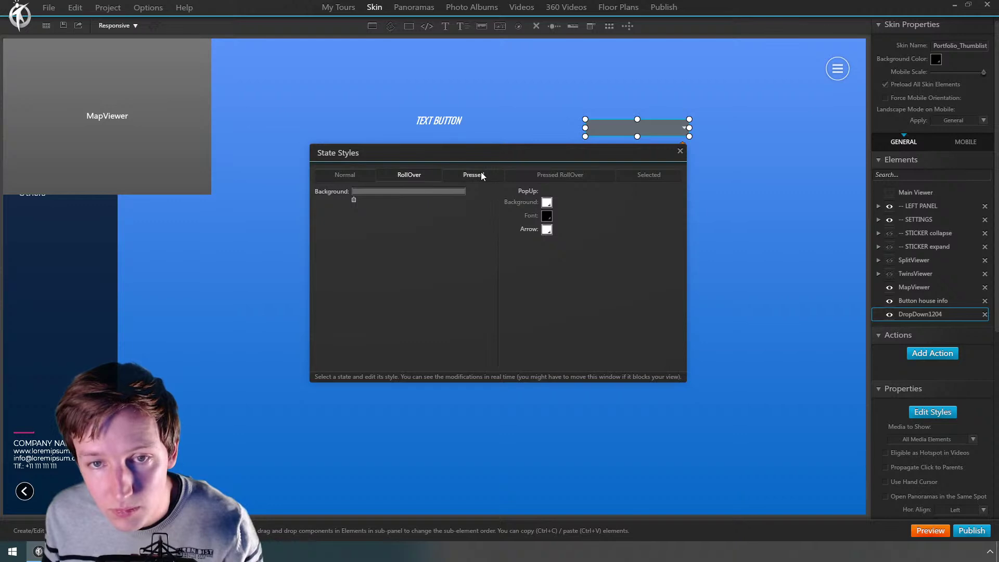
{"action": "left_click", "coordinate": [478, 176]}
{"action": "left_click", "coordinate": [541, 176]}
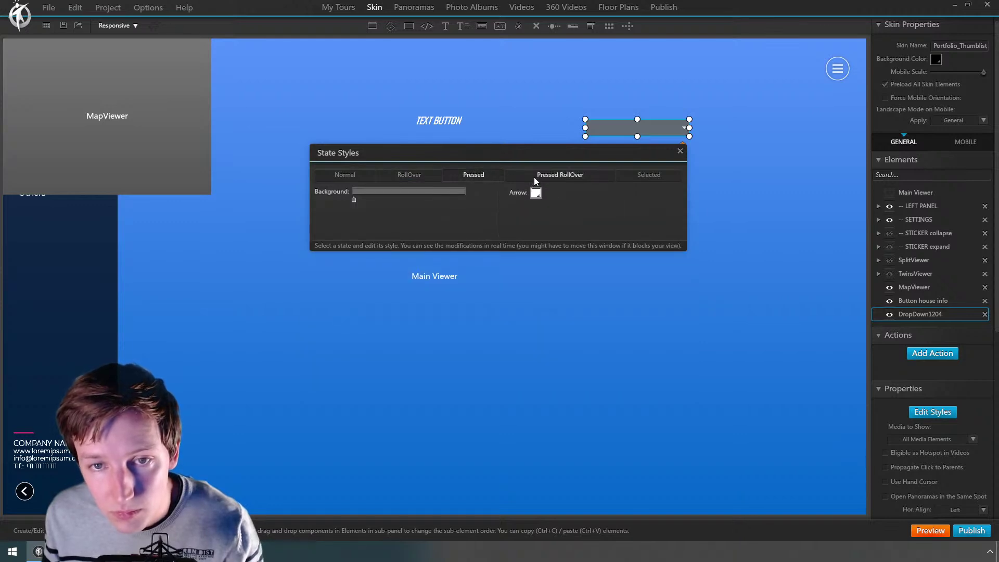
{"action": "left_click", "coordinate": [640, 176]}
{"action": "left_click", "coordinate": [561, 178]}
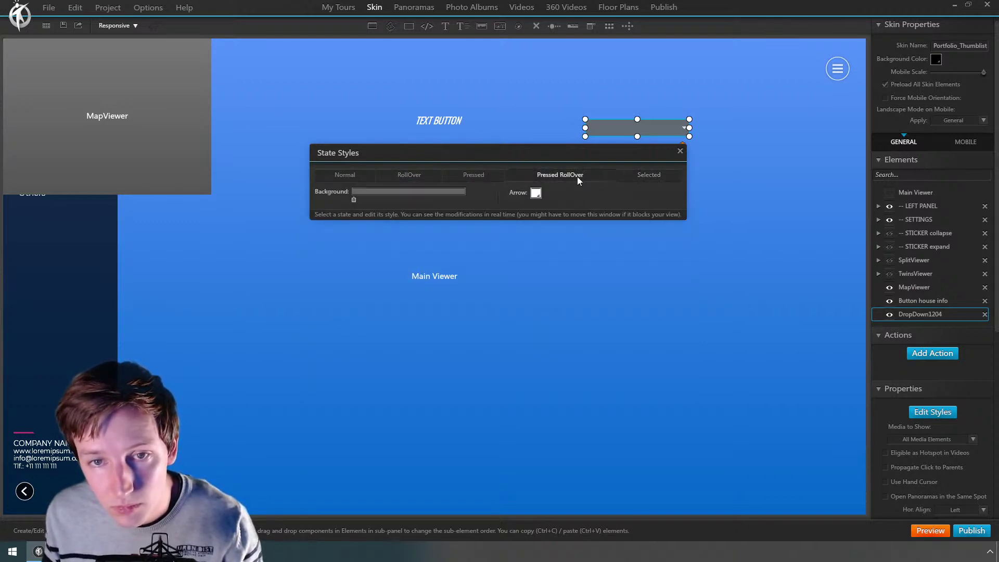
{"action": "left_click", "coordinate": [535, 193]}
{"action": "left_click", "coordinate": [538, 223]}
{"action": "left_click", "coordinate": [491, 177]}
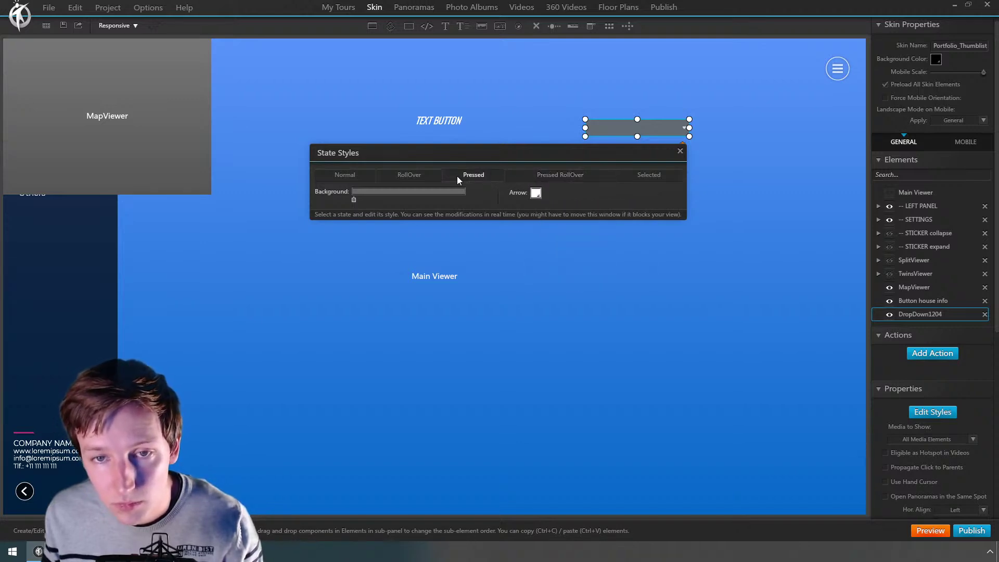
{"action": "left_click", "coordinate": [418, 181]}
{"action": "left_click", "coordinate": [355, 183]}
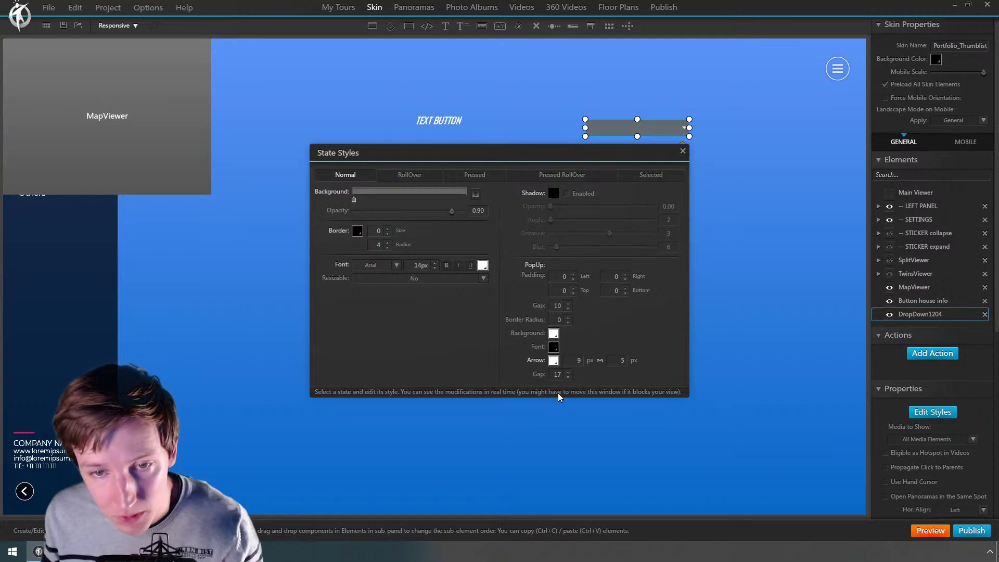
Step: Switch to the browser's release notes, highlight the "Scroll Enabled" entry for the Popup Webframe action, and return to 3DVista
{"action": "key", "text": "alt+Tab"}
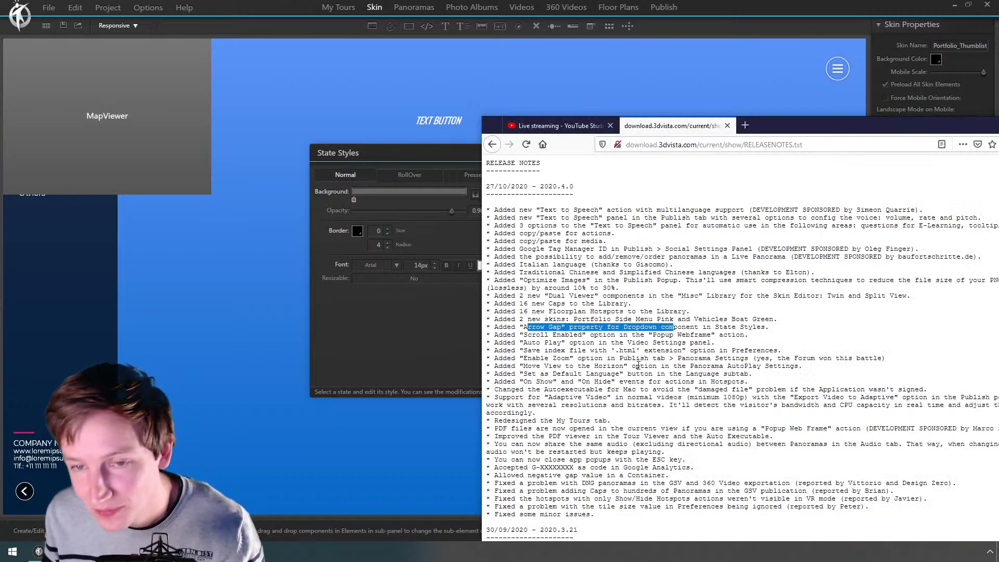
{"action": "left_click_drag", "start_coordinate": [551, 335], "coordinate": [704, 332]}
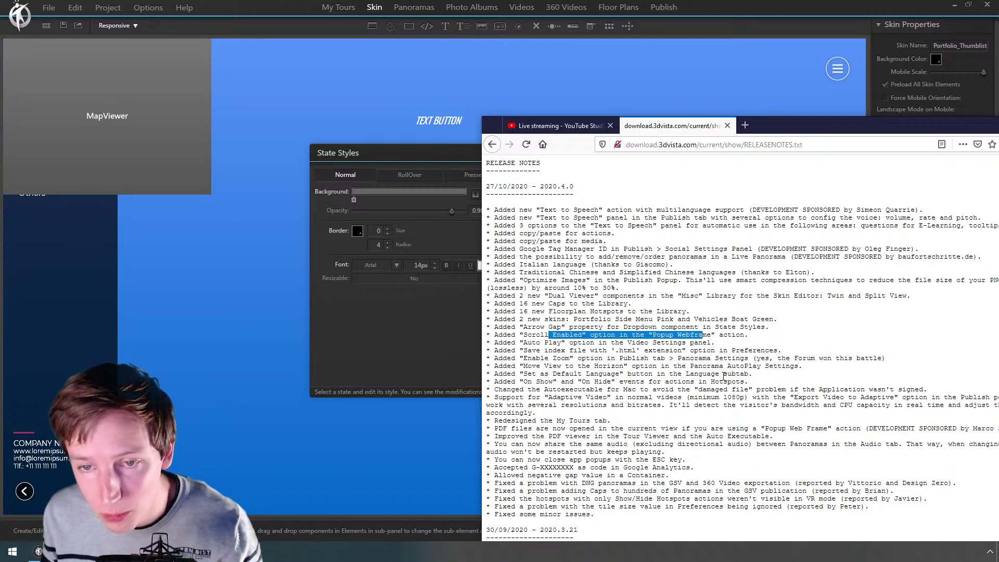
{"action": "key", "text": "alt+Tab"}
Step: Close the State Styles and delete the grey dropdown from the skin
{"action": "left_click", "coordinate": [678, 151]}
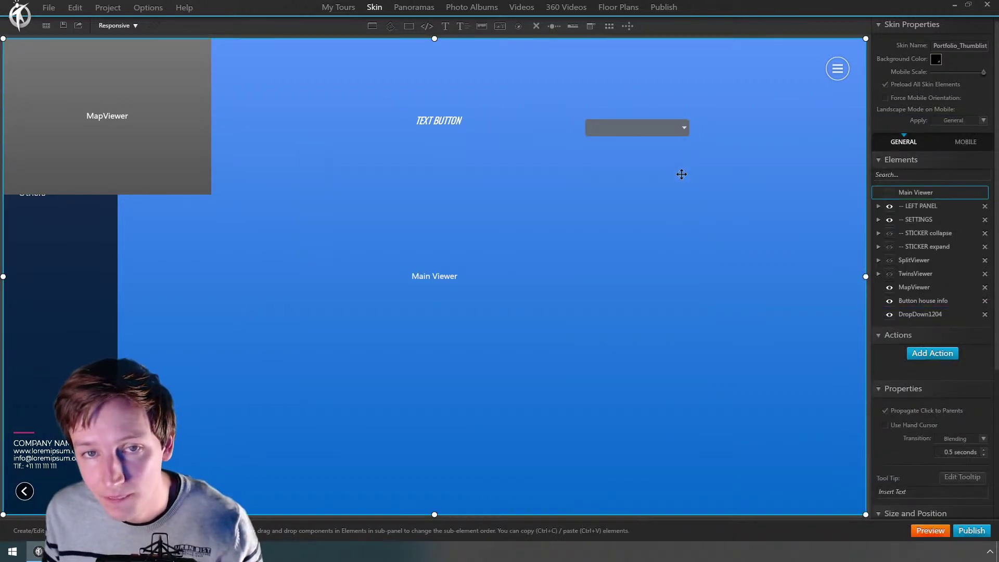
{"action": "left_click", "coordinate": [677, 131]}
{"action": "key", "text": "Delete"}
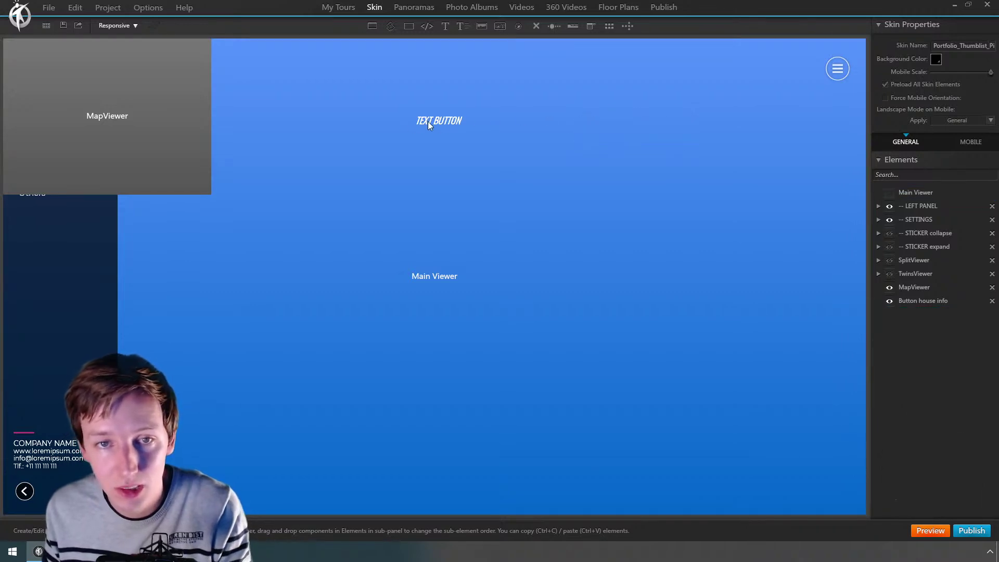
Step: Try the Enable Scroll option in a new Popup Web Frame action for the text button and discard the action
{"action": "left_click", "coordinate": [428, 121]}
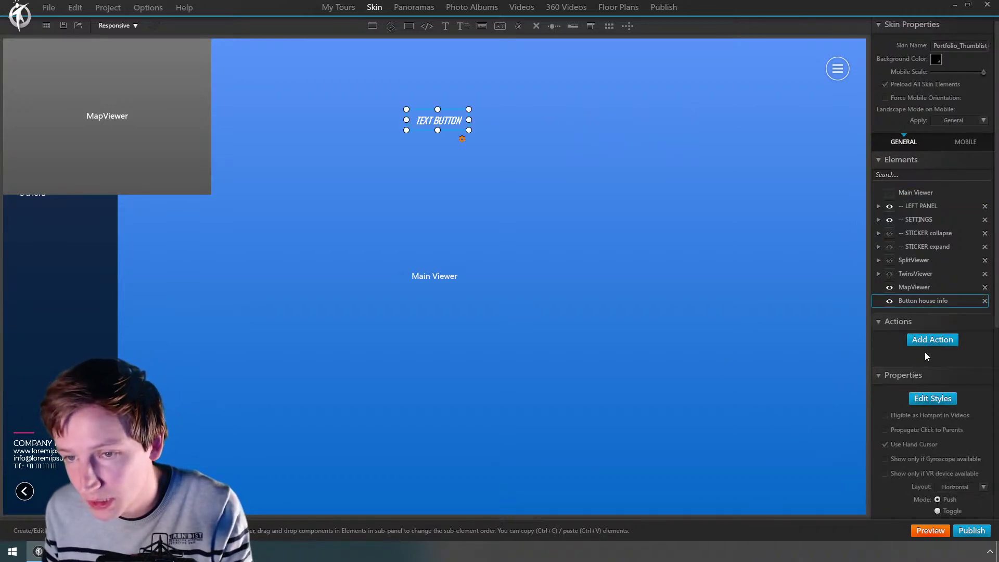
{"action": "left_click", "coordinate": [928, 339]}
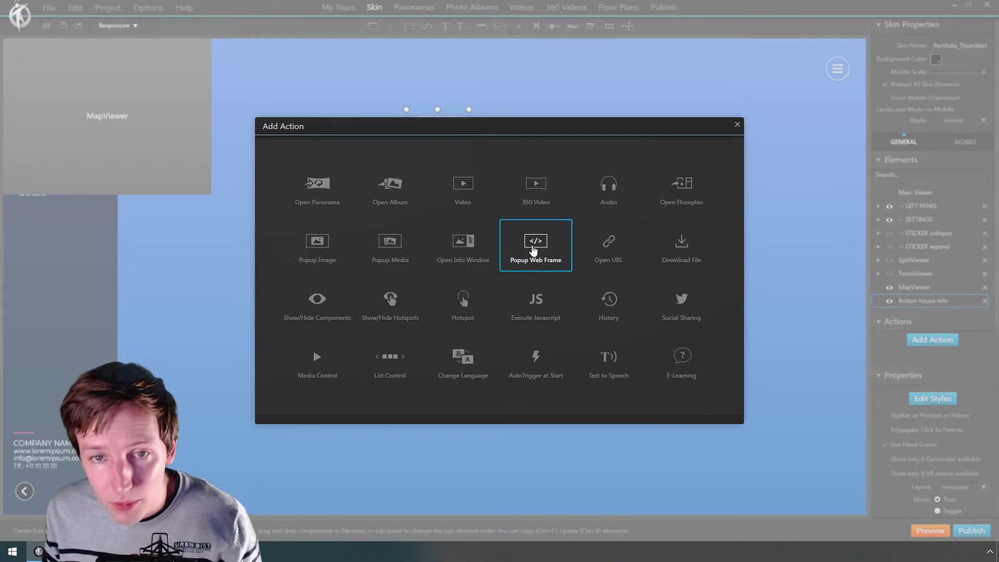
{"action": "left_click", "coordinate": [534, 251]}
{"action": "left_click", "coordinate": [502, 162]}
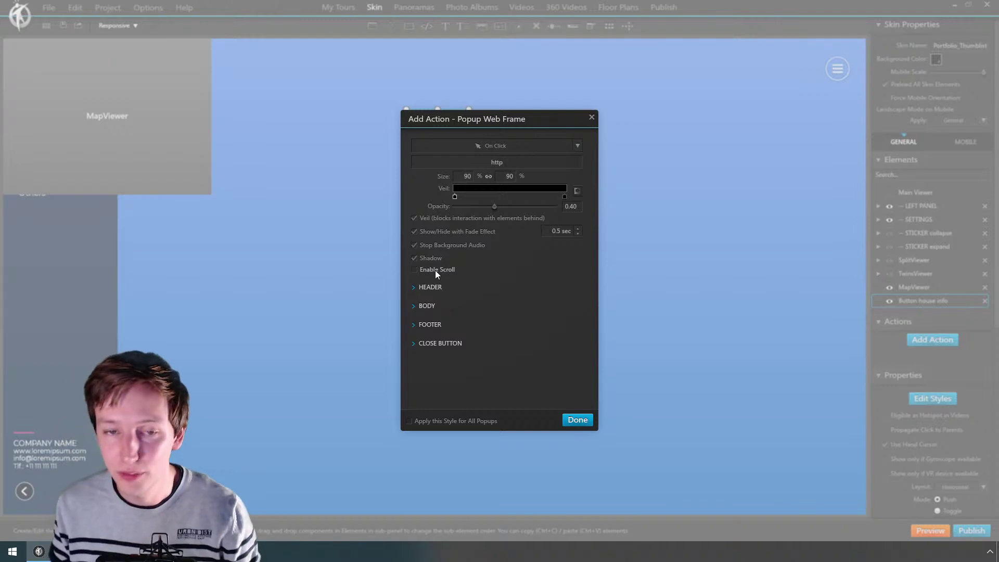
{"action": "key", "text": "alt+Tab"}
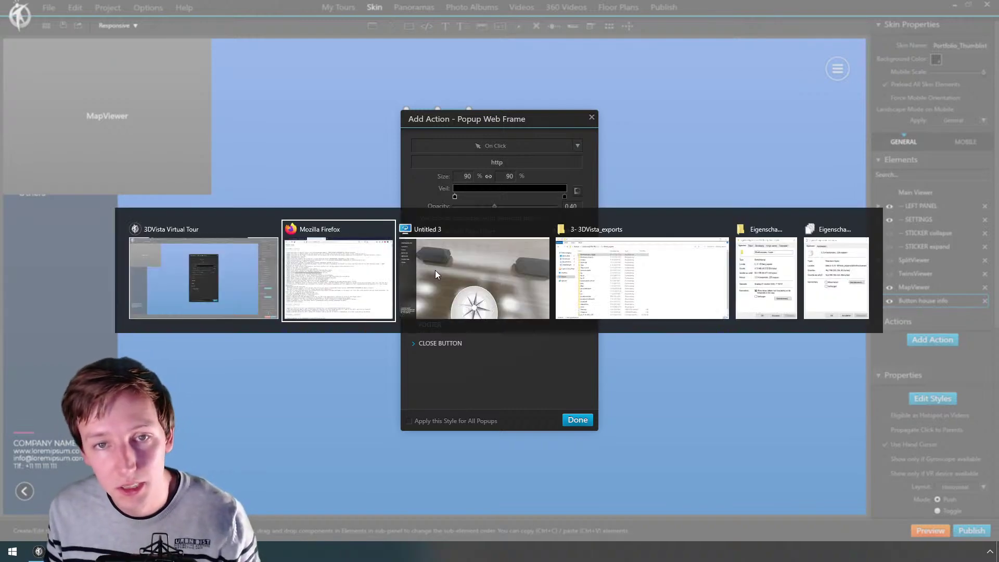
{"action": "key", "text": "Escape"}
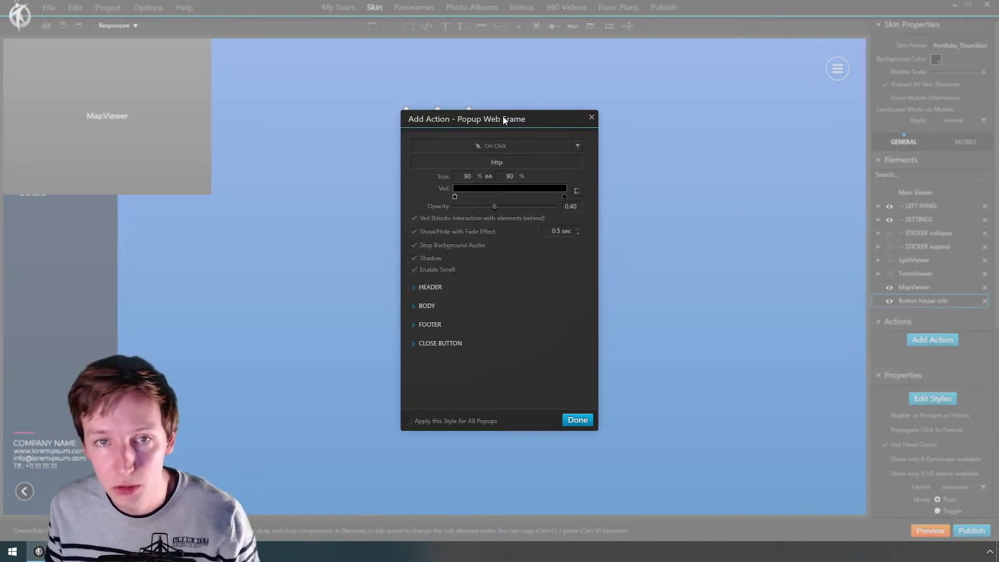
{"action": "left_click", "coordinate": [592, 117]}
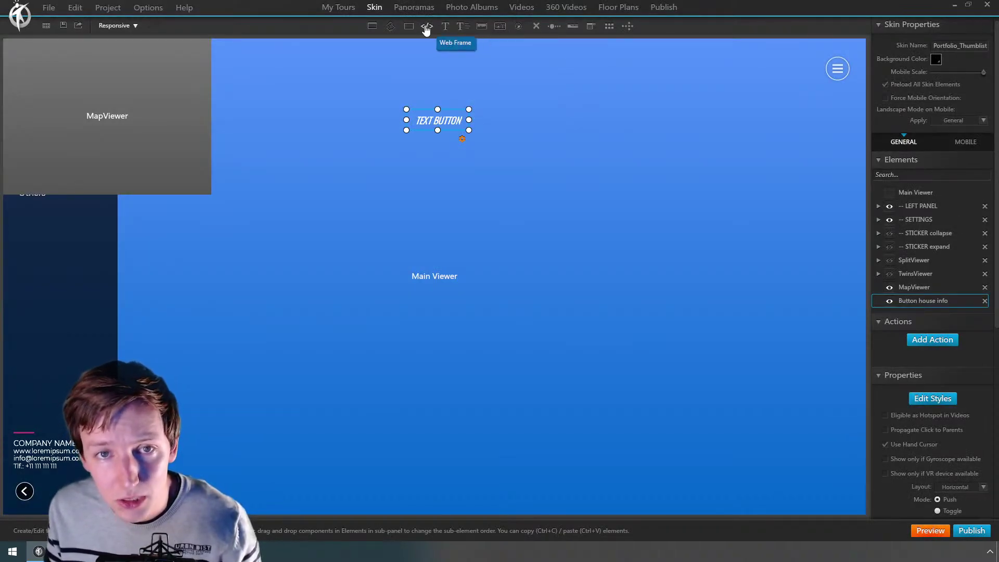
Step: Add a Web Frame element to the skin beside the Main Viewer label and reselect the text button
{"action": "left_click", "coordinate": [426, 28]}
{"action": "left_click", "coordinate": [495, 279]}
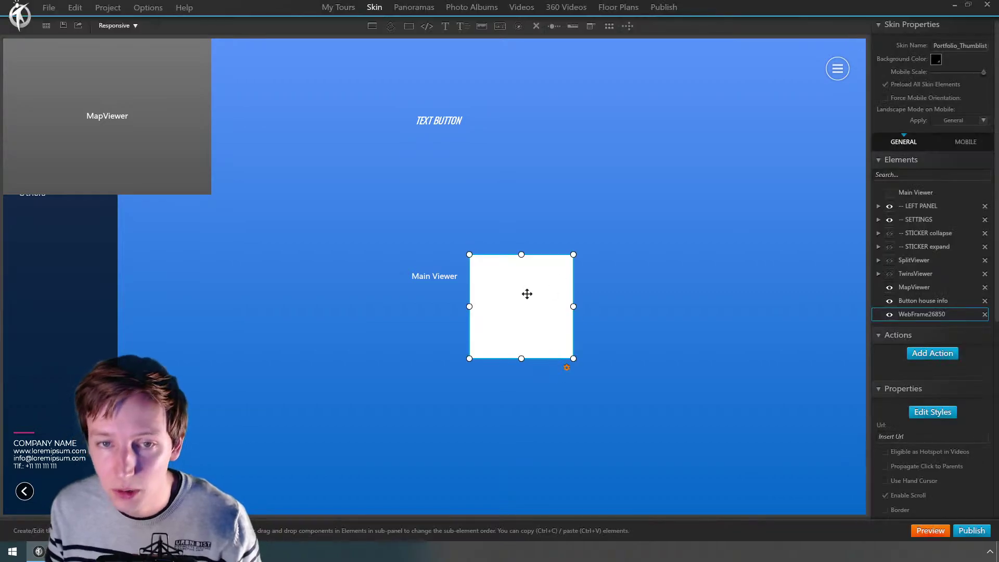
{"action": "left_click", "coordinate": [431, 124]}
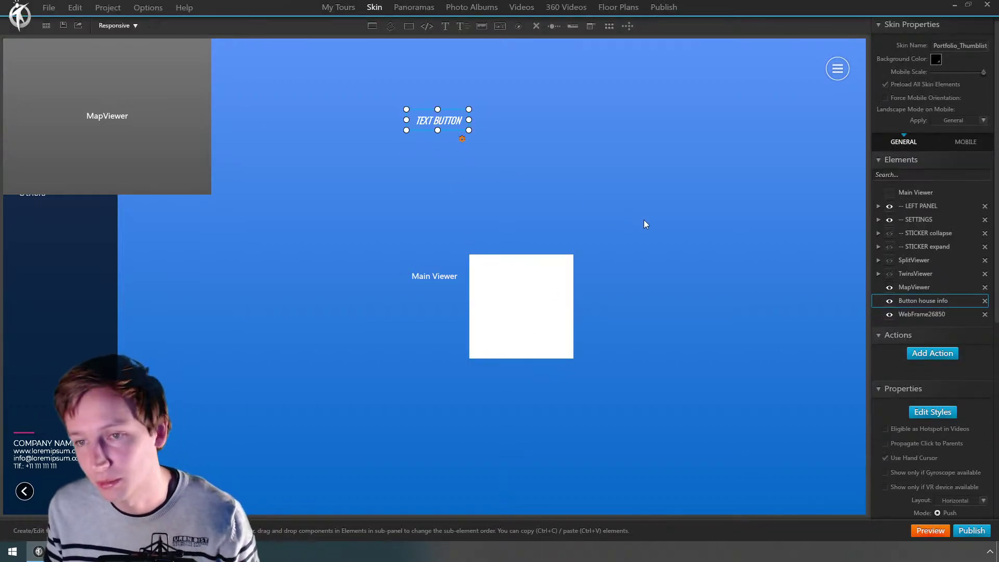
Step: Switch to the browser's release notes, highlight the Video Settings "Auto Play" entry, and return to 3DVista
{"action": "key", "text": "alt+Tab"}
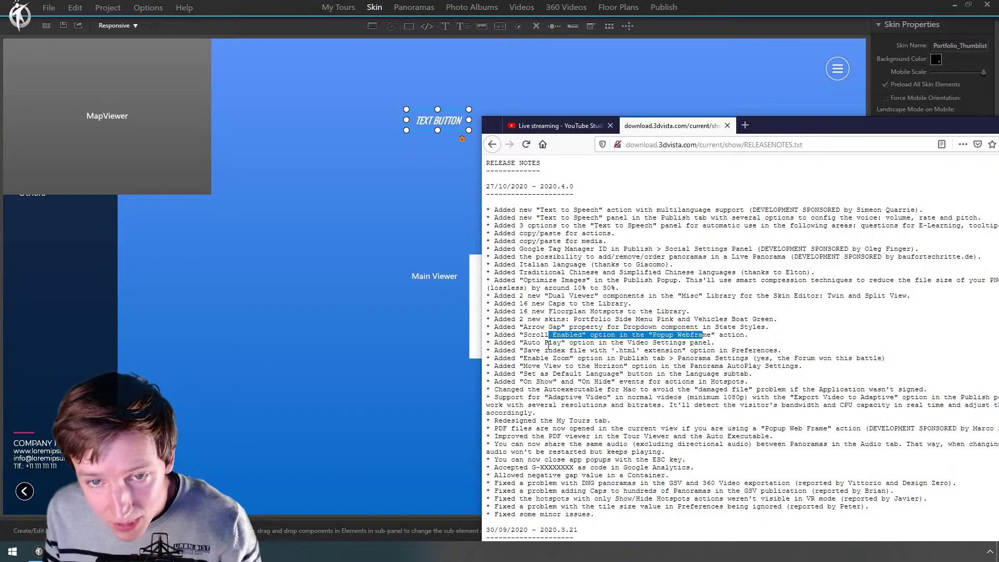
{"action": "left_click_drag", "start_coordinate": [545, 343], "coordinate": [641, 342]}
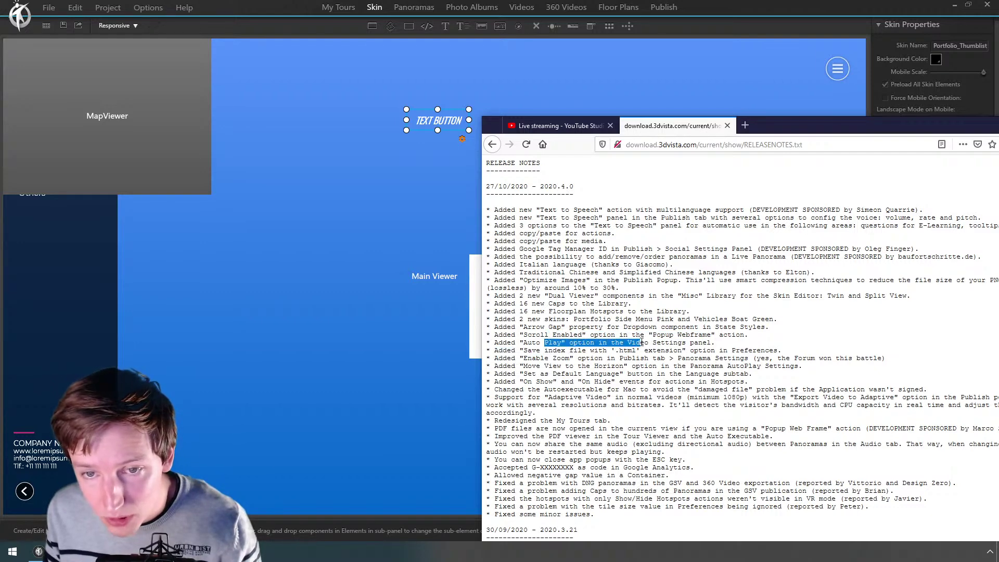
{"action": "left_click", "coordinate": [606, 78]}
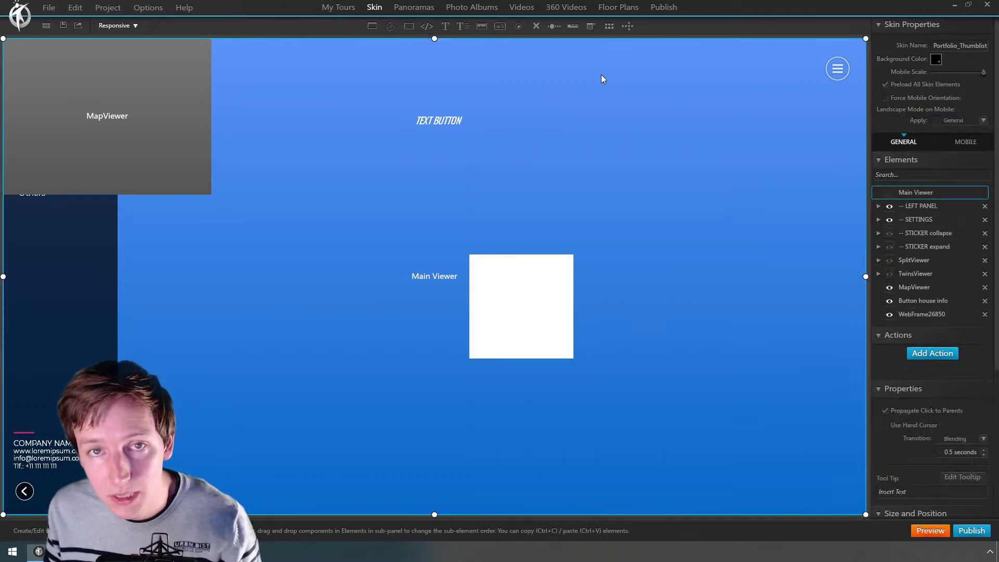
Step: Add the mp4-golf video from the Pexels folder in Downloaded Content to the project and show its video settings
{"action": "left_click", "coordinate": [519, 10]}
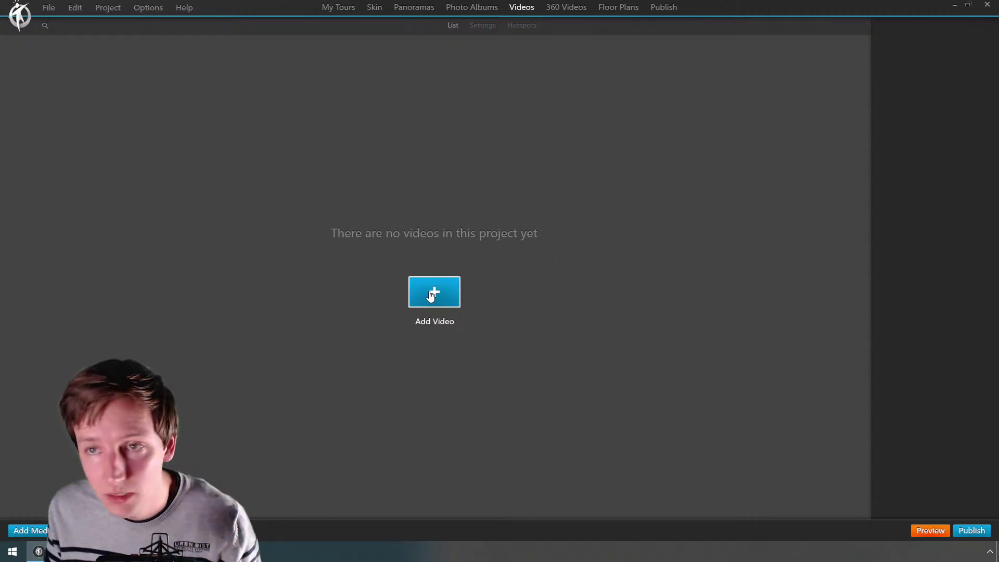
{"action": "left_click", "coordinate": [432, 295]}
{"action": "left_click", "coordinate": [211, 26]}
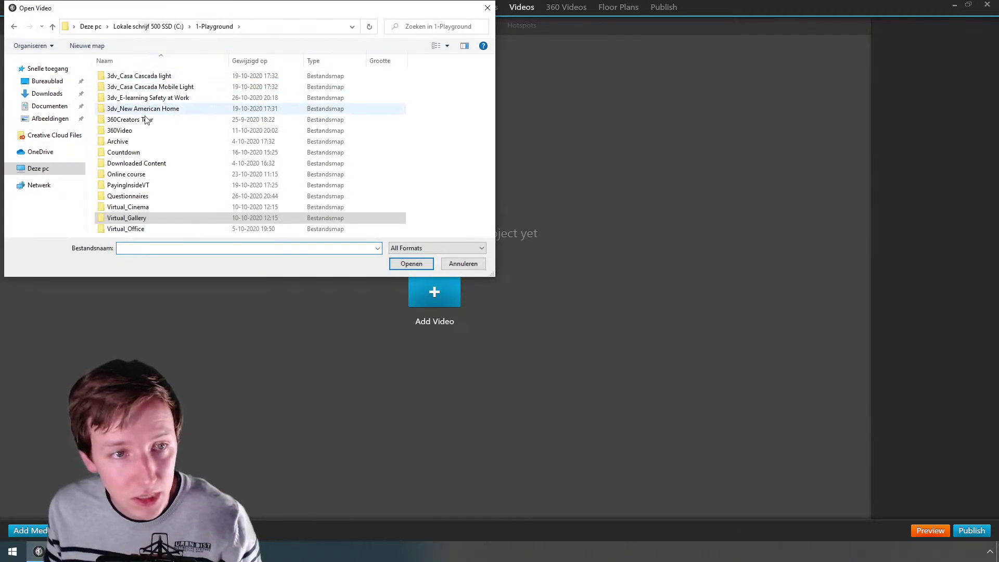
{"action": "double_click", "coordinate": [134, 164]}
{"action": "double_click", "coordinate": [121, 131]}
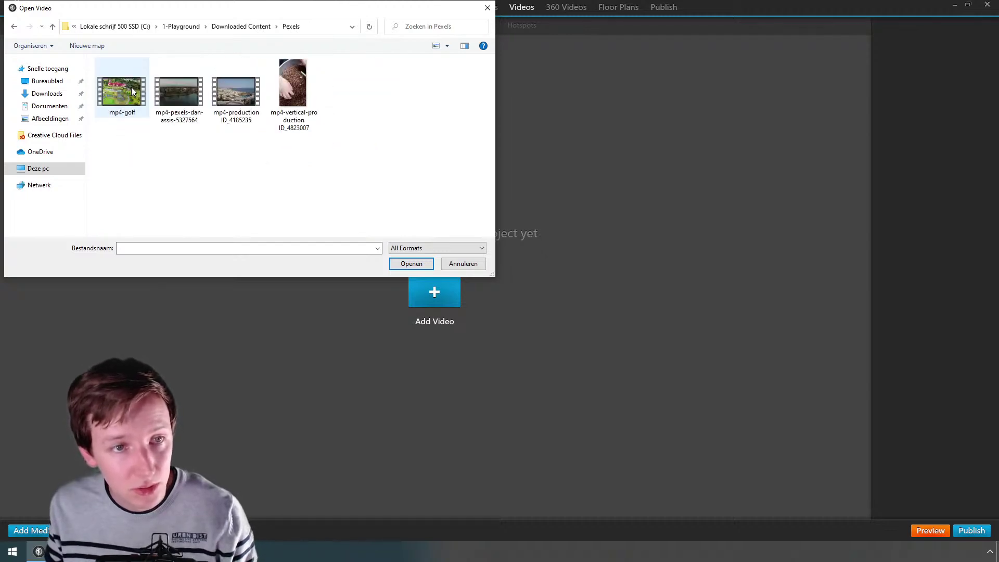
{"action": "left_click", "coordinate": [132, 91]}
{"action": "double_click", "coordinate": [132, 91]}
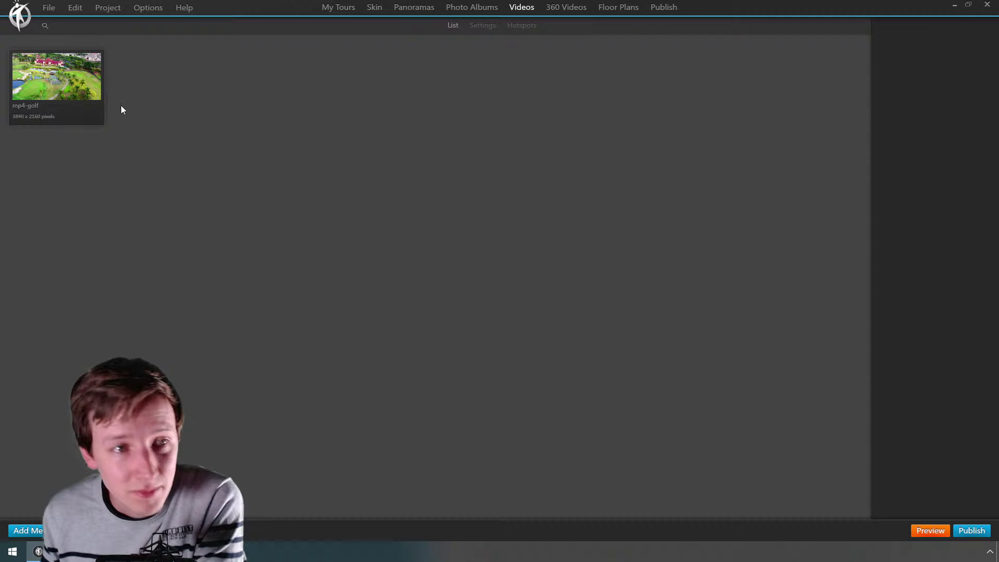
{"action": "left_click", "coordinate": [83, 89]}
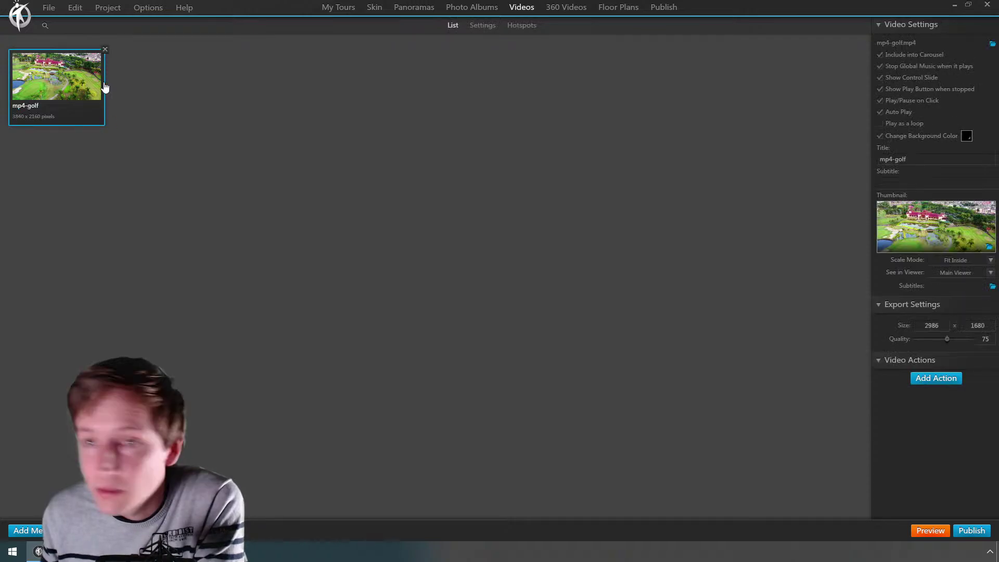
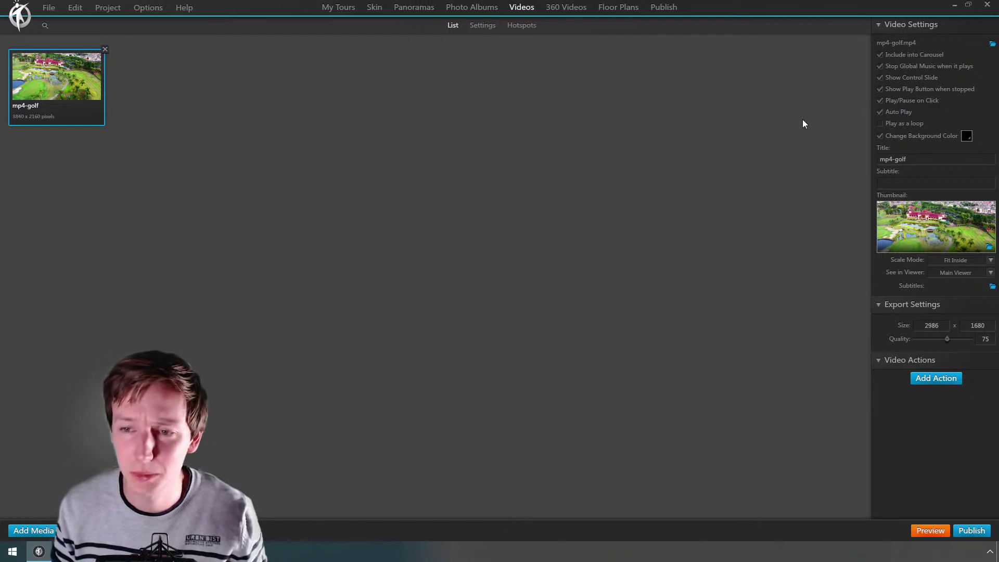
Step: Highlight the release note on the index file extension and enable "Save index file with '.html' extension" in the preferences
{"action": "key", "text": "alt+Tab"}
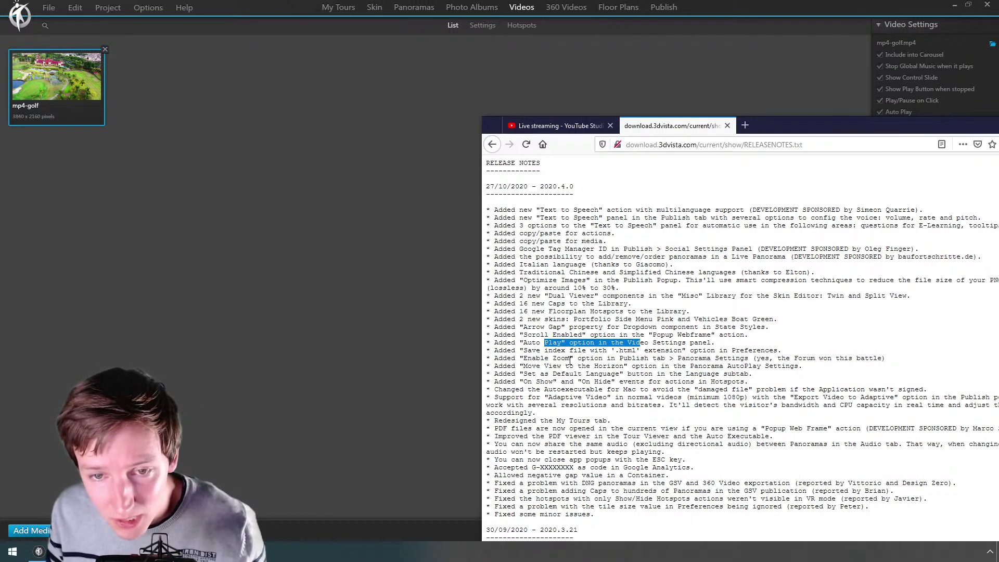
{"action": "left_click_drag", "start_coordinate": [541, 352], "coordinate": [706, 350]}
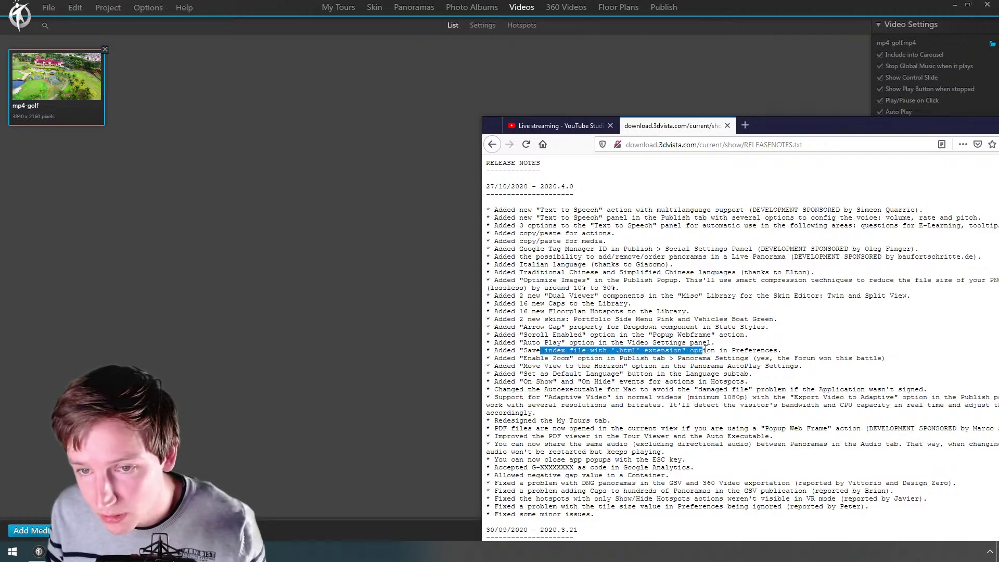
{"action": "left_click", "coordinate": [148, 7]}
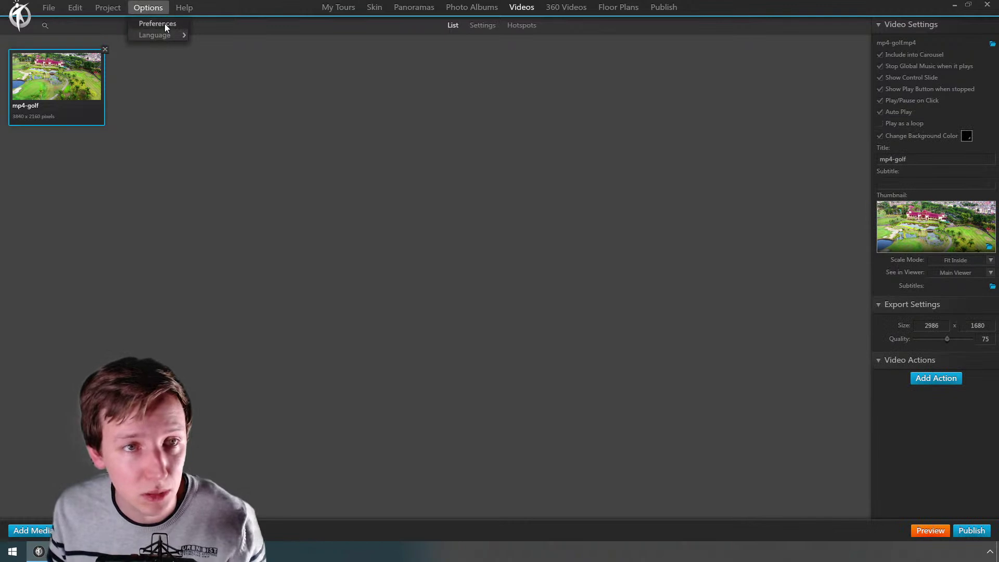
{"action": "left_click", "coordinate": [165, 24]}
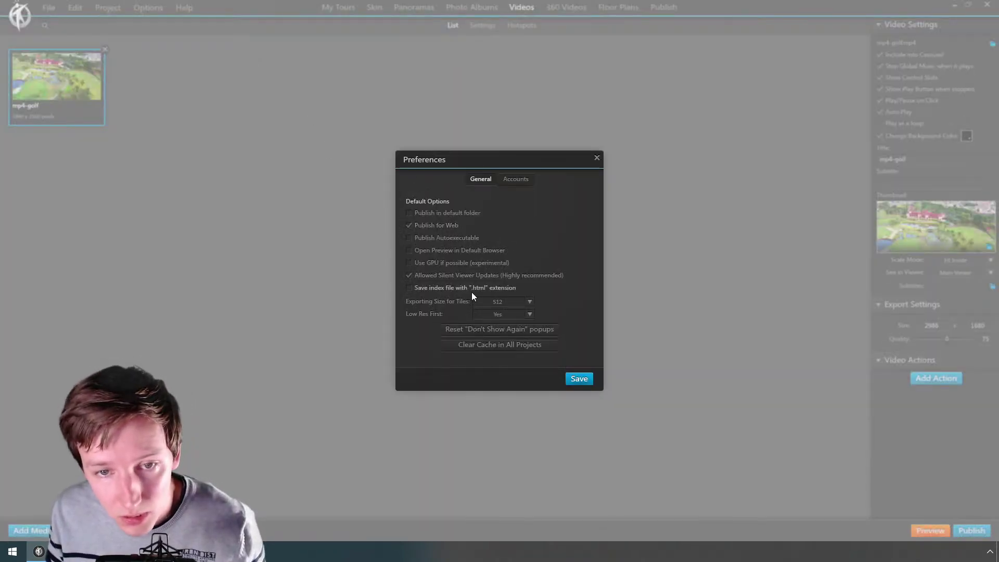
{"action": "left_click", "coordinate": [457, 289]}
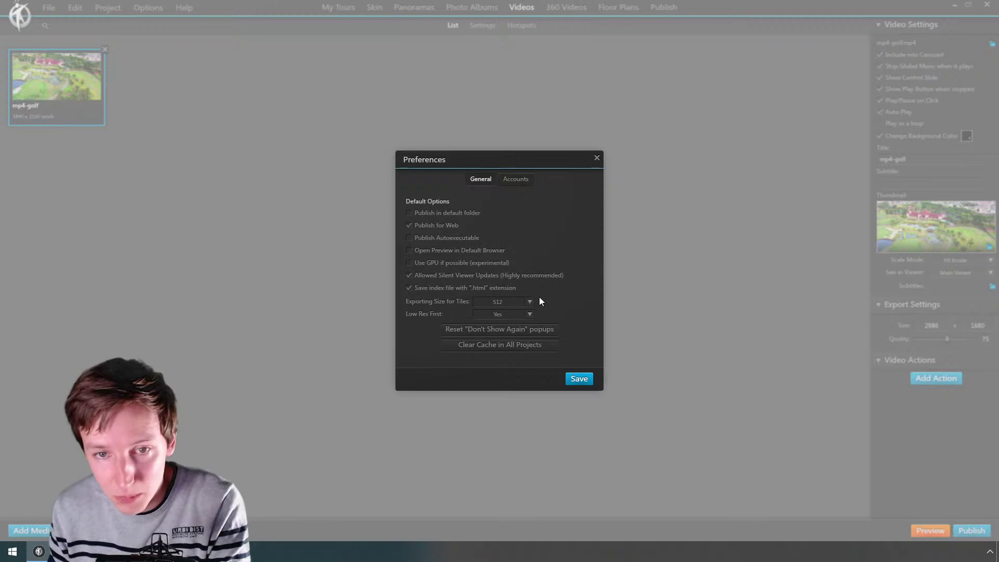
{"action": "left_click", "coordinate": [579, 378]}
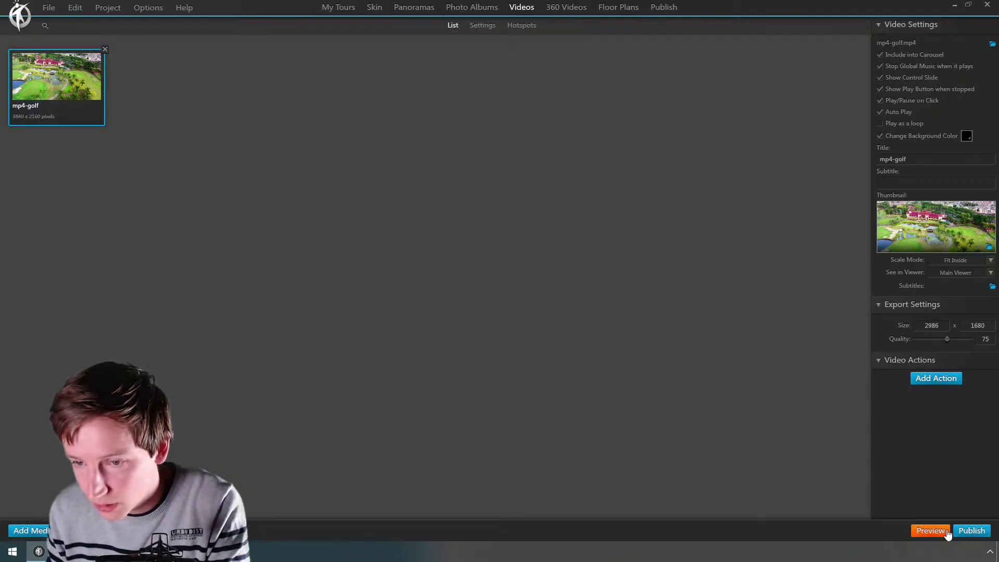
Step: Open the publish options and browse for a destination in the 3- 3DVista_exports folder on drive C
{"action": "left_click", "coordinate": [967, 532]}
{"action": "left_click", "coordinate": [539, 434]}
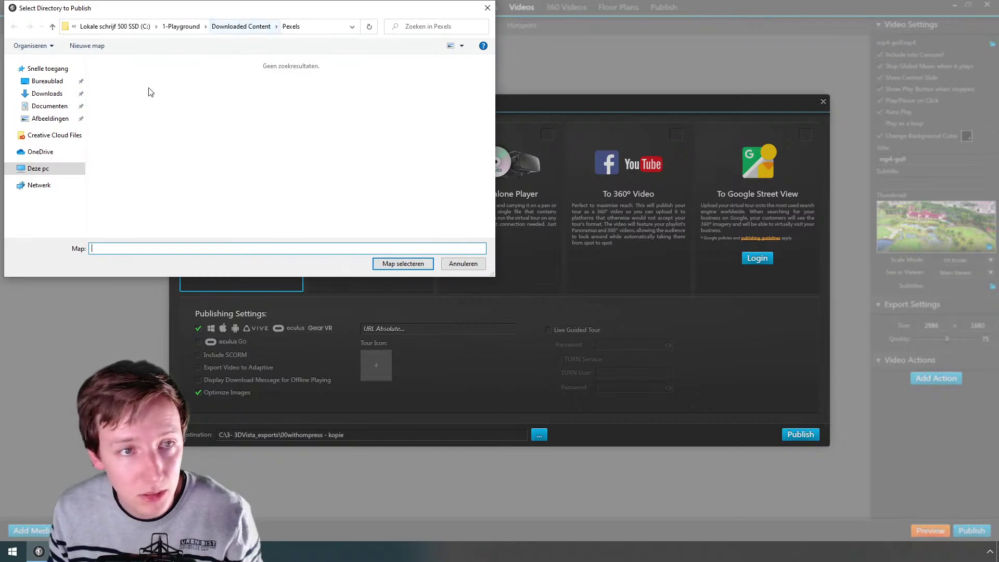
{"action": "left_click", "coordinate": [117, 26]}
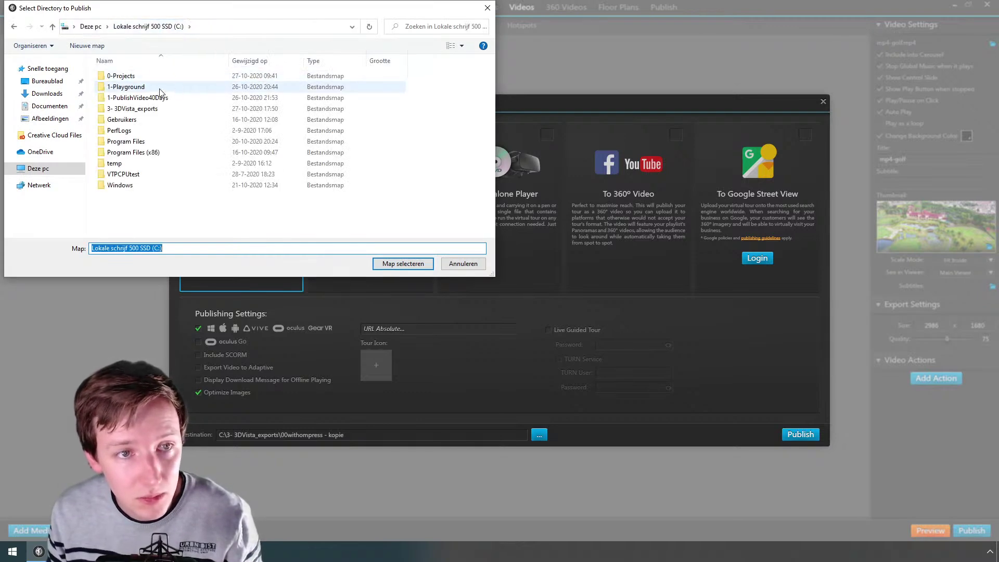
{"action": "double_click", "coordinate": [157, 108]}
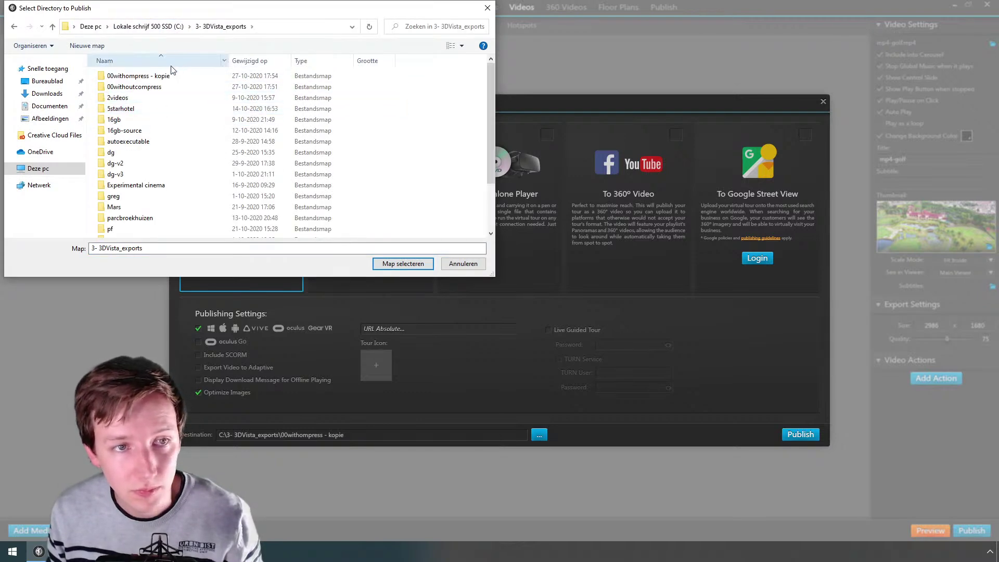
Step: Create a folder named "00-html extension", choose it as the destination, and publish the tour for Web / Mobile
{"action": "left_click", "coordinate": [156, 76]}
{"action": "right_click", "coordinate": [421, 106]}
{"action": "mouse_move", "coordinate": [454, 221]}
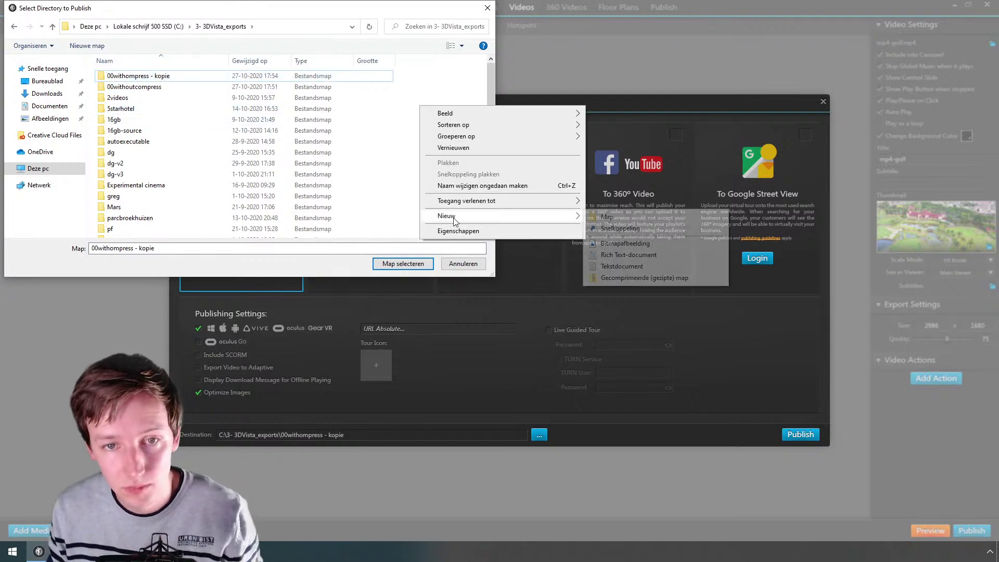
{"action": "left_click", "coordinate": [598, 217]}
{"action": "type", "text": "00-"}
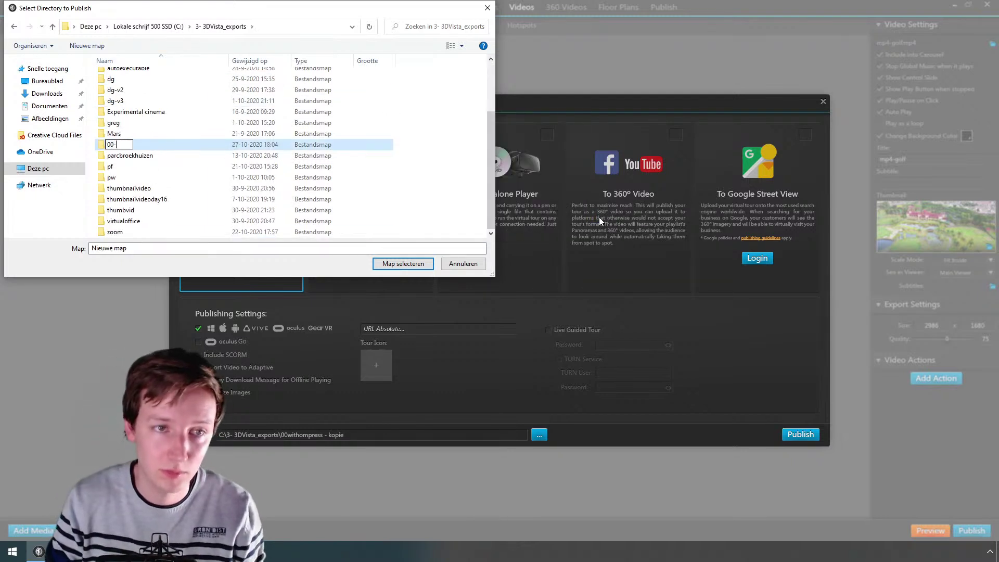
{"action": "type", "text": "html extension"}
{"action": "key", "text": "Return"}
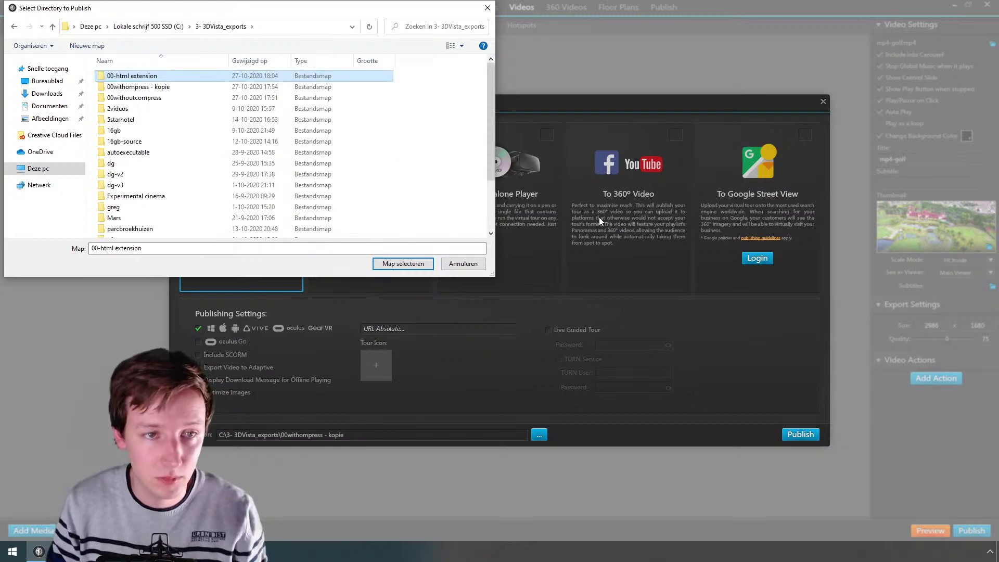
{"action": "key", "text": "Return"}
{"action": "left_click", "coordinate": [409, 264]}
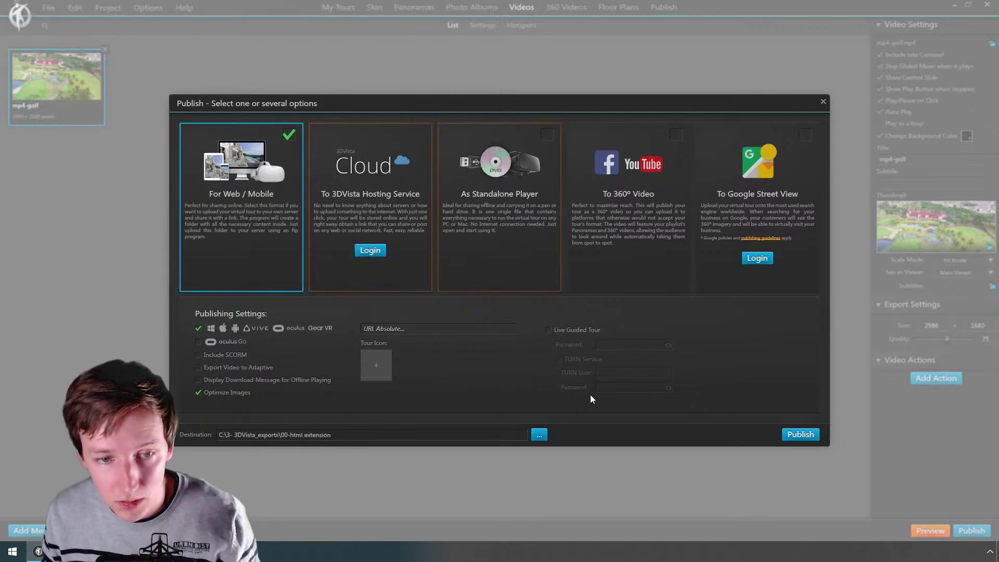
{"action": "left_click", "coordinate": [800, 434]}
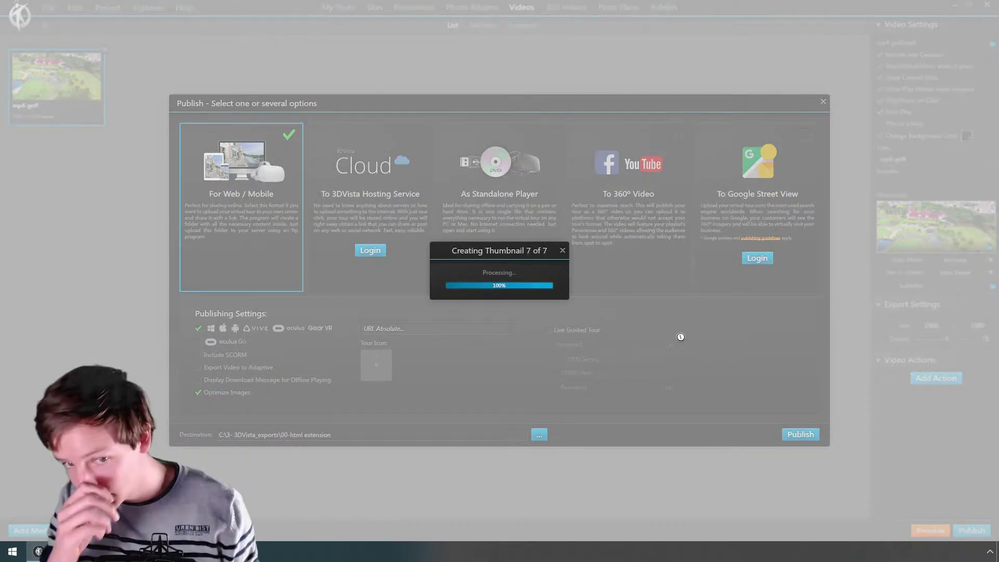
Step: Check the file type of the index file in the older "00withompress - kopie" export through its properties, and return to 3DVista
{"action": "mouse_move", "coordinate": [65, 551]}
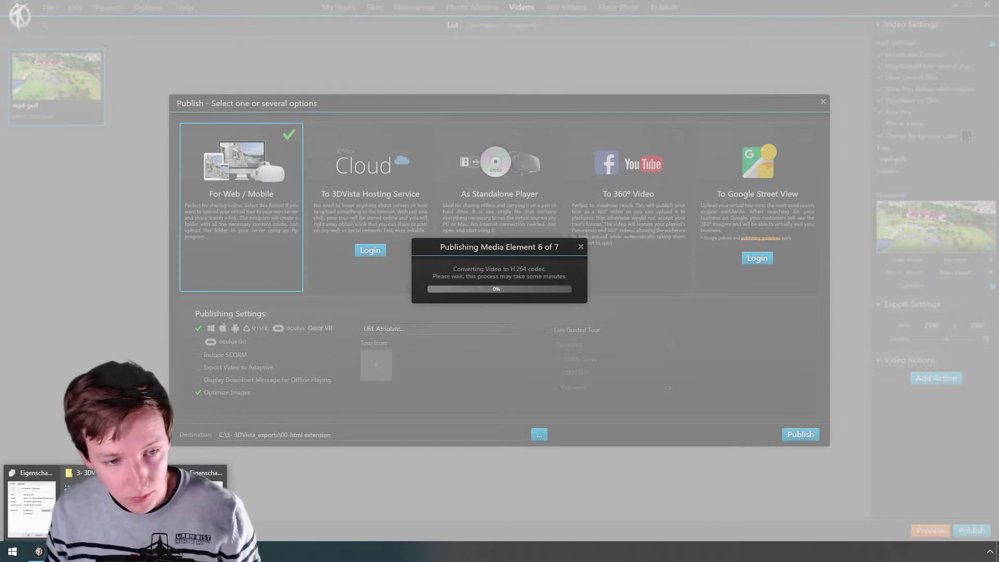
{"action": "left_click", "coordinate": [104, 502]}
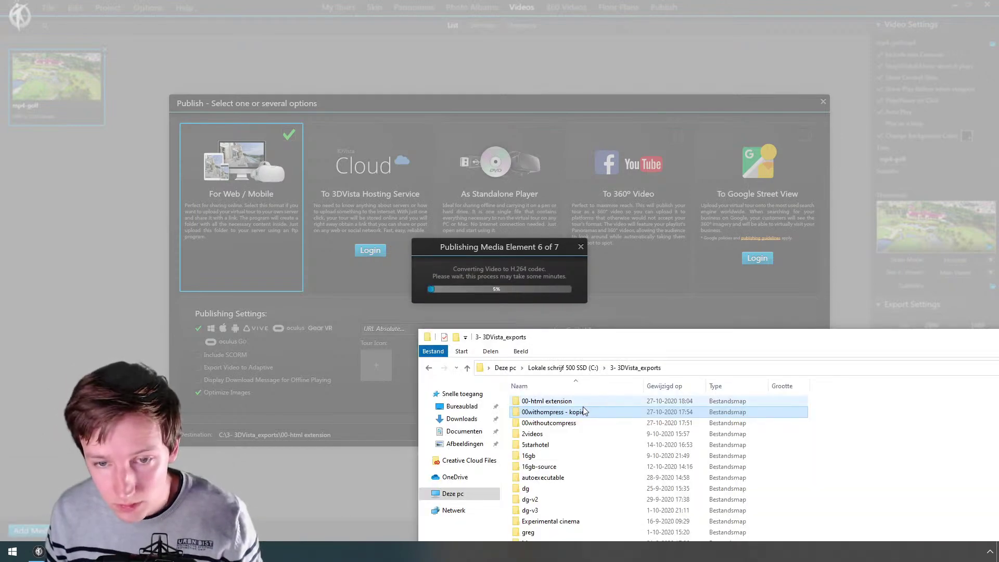
{"action": "double_click", "coordinate": [564, 411]}
{"action": "left_click", "coordinate": [559, 478]}
{"action": "left_click_drag", "start_coordinate": [667, 338], "coordinate": [663, 131]}
{"action": "key", "text": "F2"}
{"action": "left_click", "coordinate": [596, 292]}
{"action": "left_click", "coordinate": [588, 273]}
{"action": "right_click", "coordinate": [589, 280]}
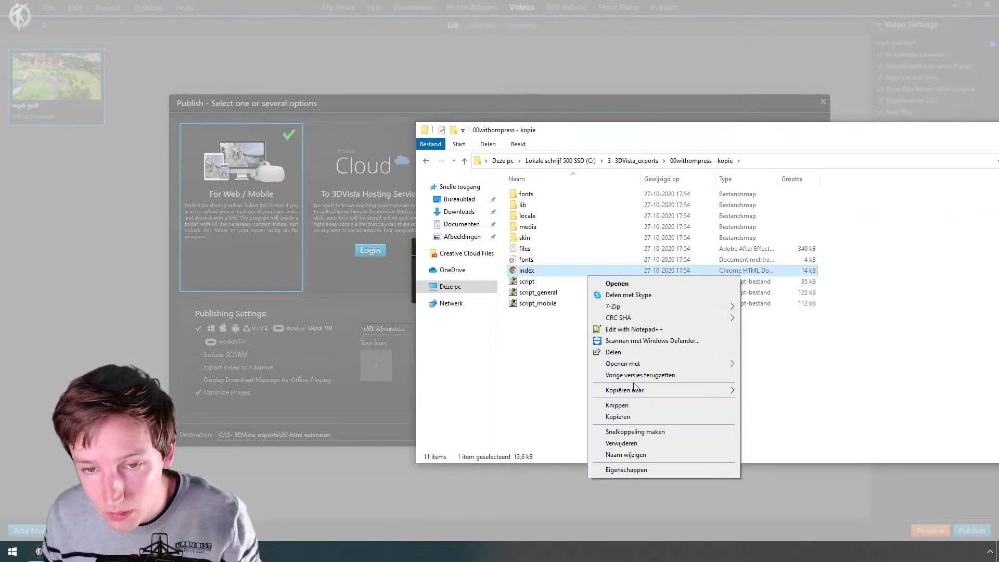
{"action": "left_click", "coordinate": [617, 468]}
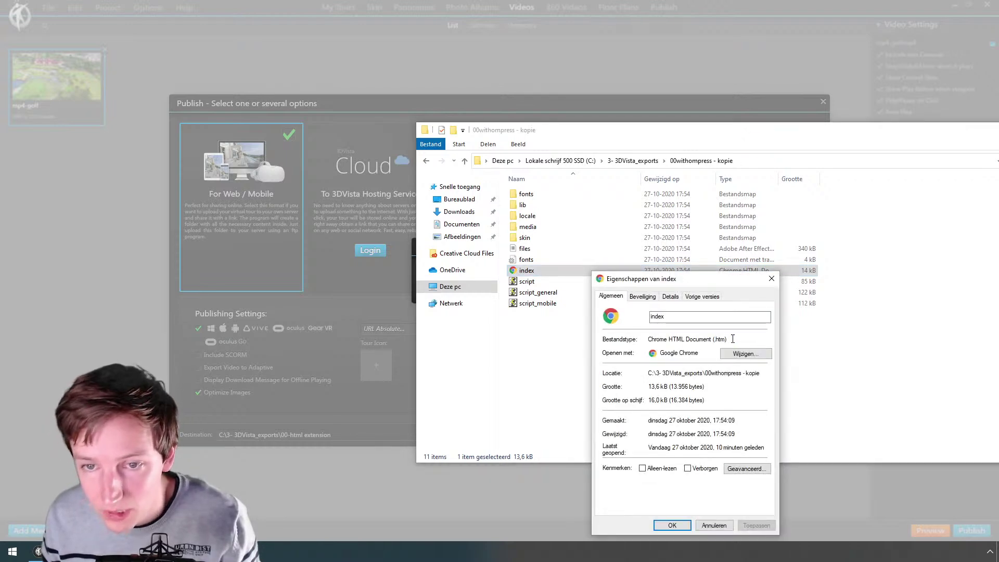
{"action": "left_click", "coordinate": [772, 278]}
{"action": "left_click_drag", "start_coordinate": [656, 131], "coordinate": [649, 303]}
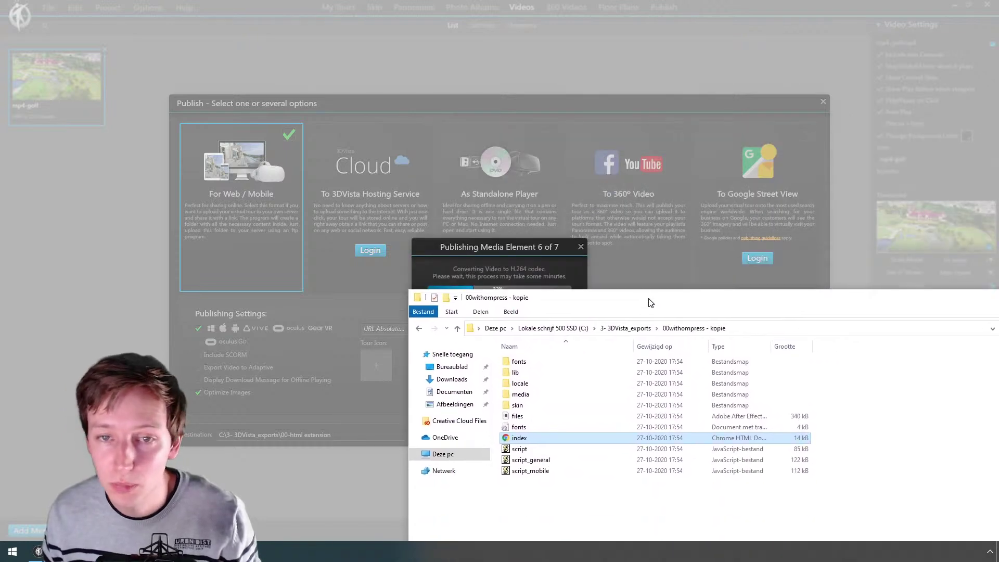
{"action": "left_click", "coordinate": [668, 249]}
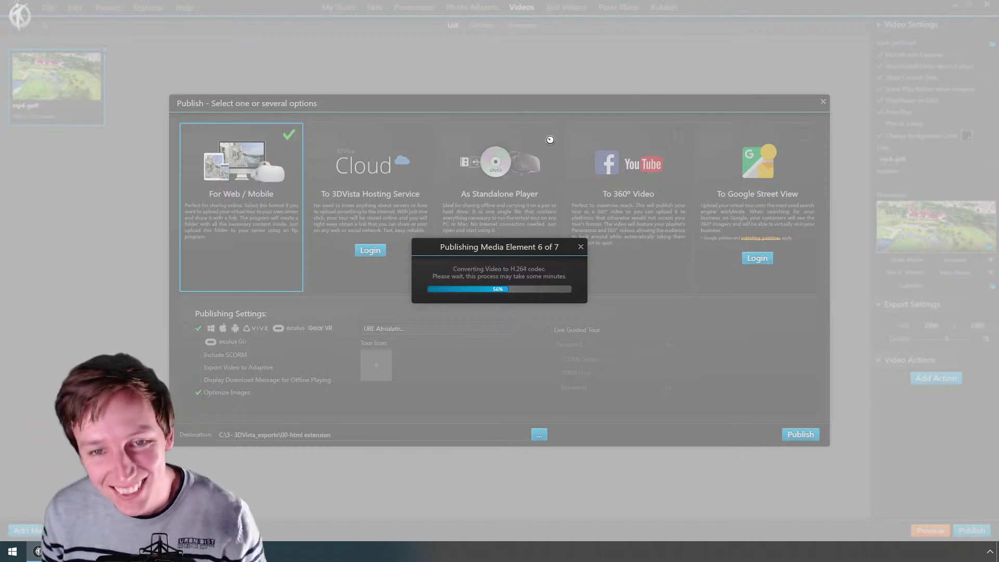
Step: Highlight the "Enable Zoom" and "Move View to the Horizon" entries in the browser's release notes, and minimize the browser
{"action": "key", "text": "alt+Tab"}
{"action": "key", "text": "alt+Tab"}
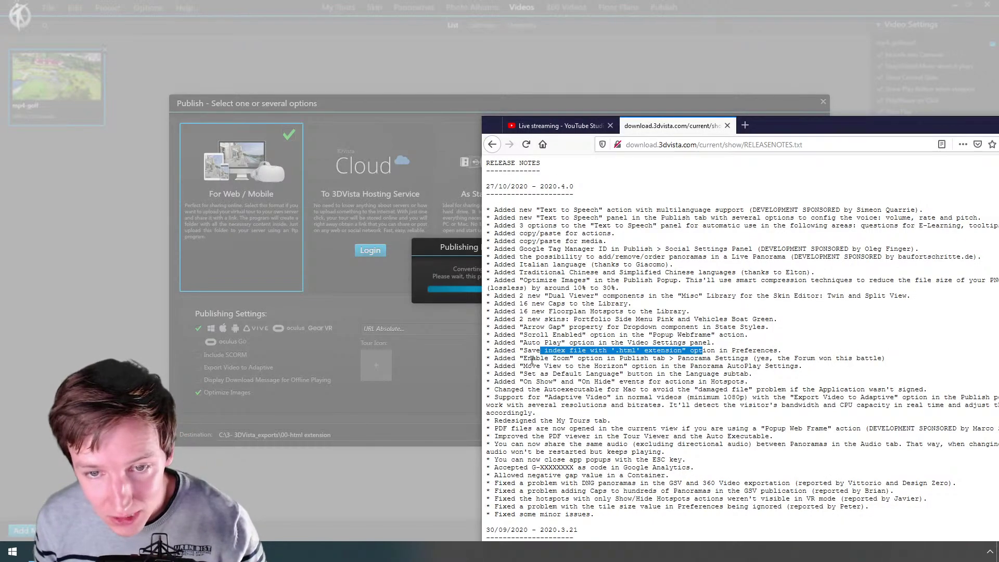
{"action": "left_click_drag", "start_coordinate": [621, 366], "coordinate": [682, 358]}
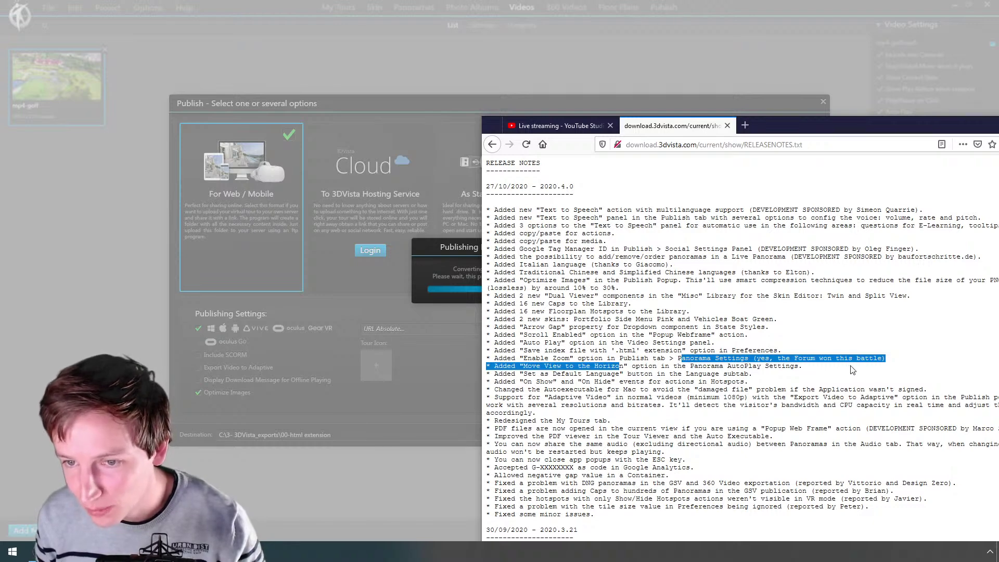
{"action": "left_click_drag", "start_coordinate": [632, 359], "coordinate": [720, 367]}
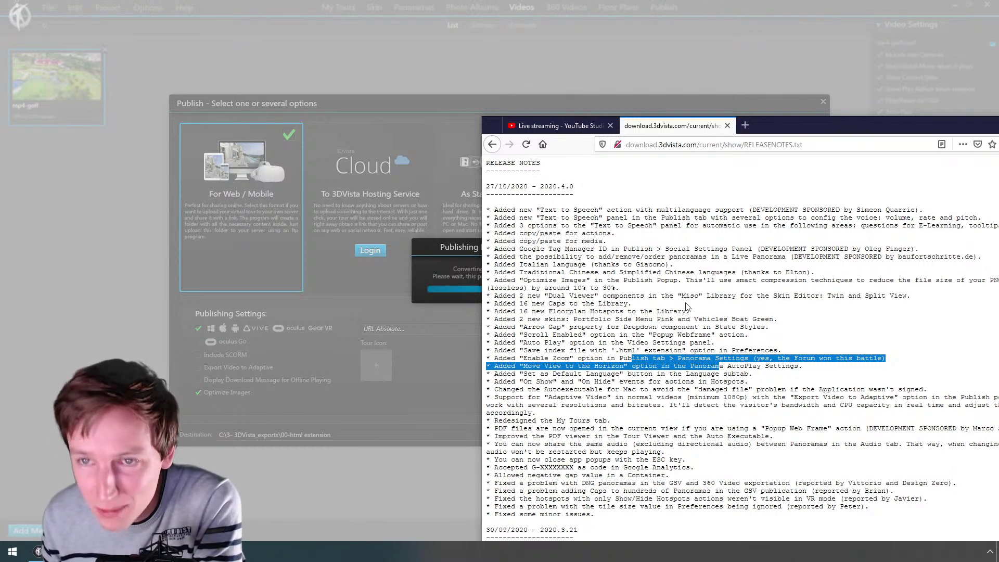
{"action": "left_click_drag", "start_coordinate": [869, 128], "coordinate": [778, 352]}
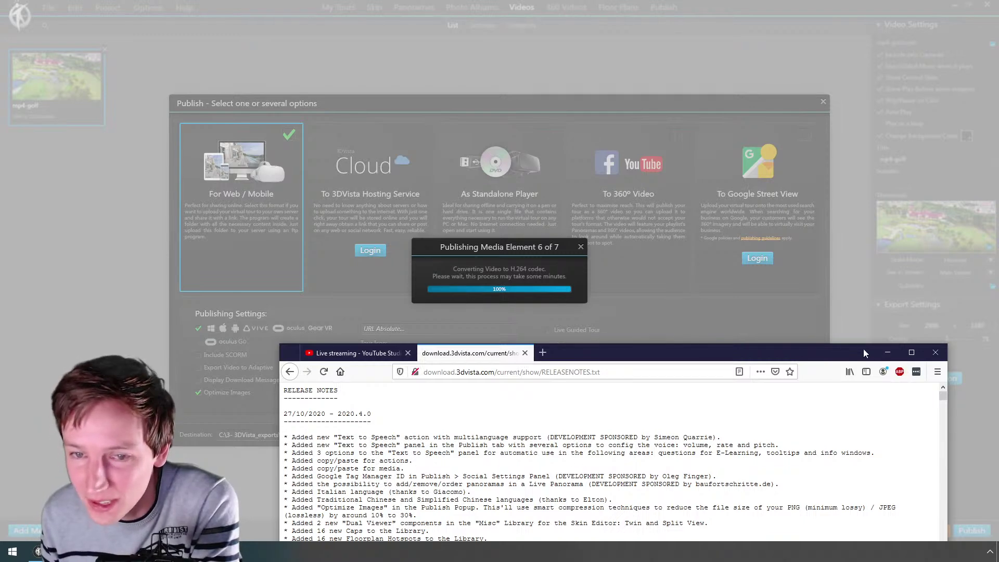
{"action": "left_click_drag", "start_coordinate": [770, 358], "coordinate": [782, 247]}
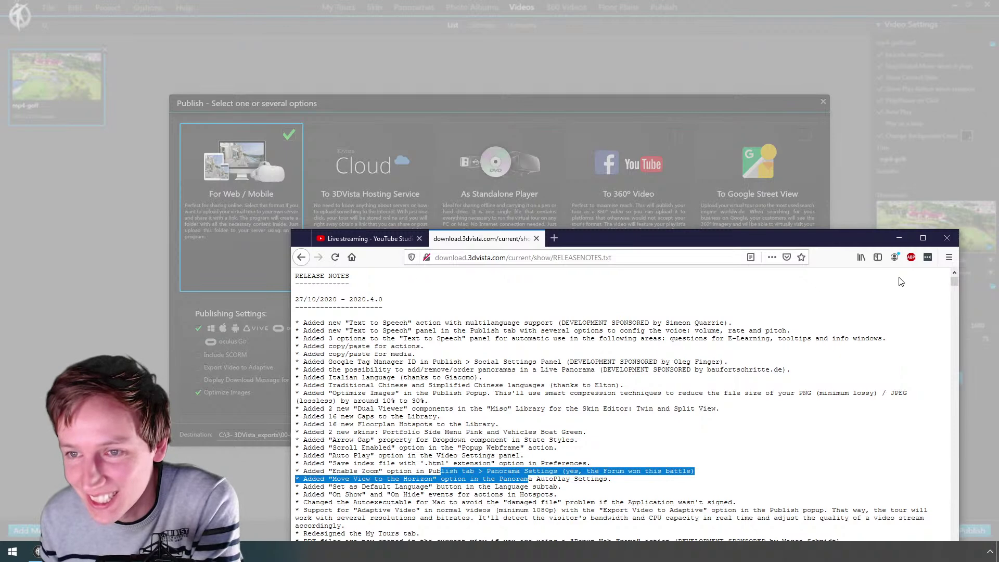
{"action": "left_click", "coordinate": [899, 237]}
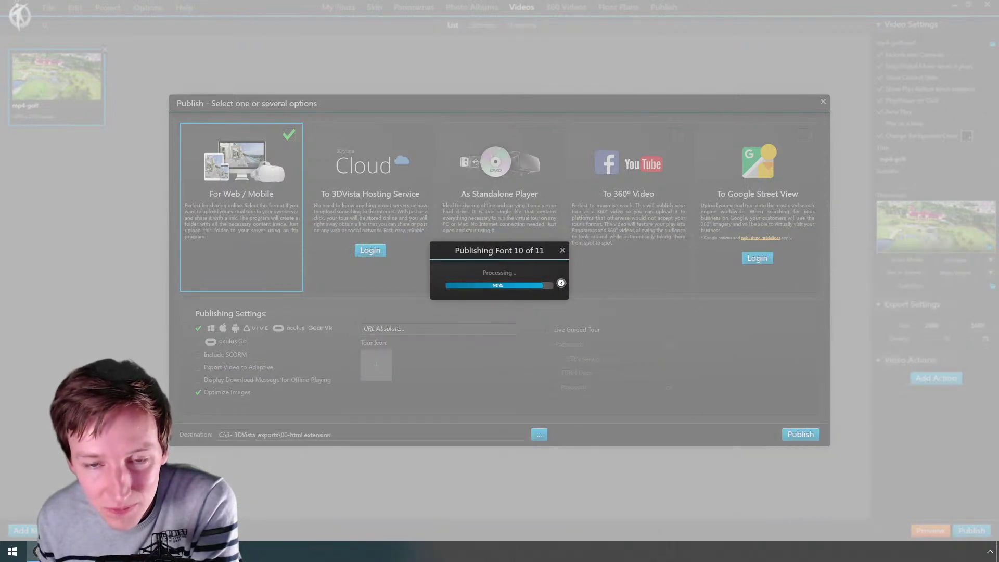
Step: Bring up the leftover properties window of the "00withompress - kopie" folder and close it
{"action": "left_click", "coordinate": [115, 552]}
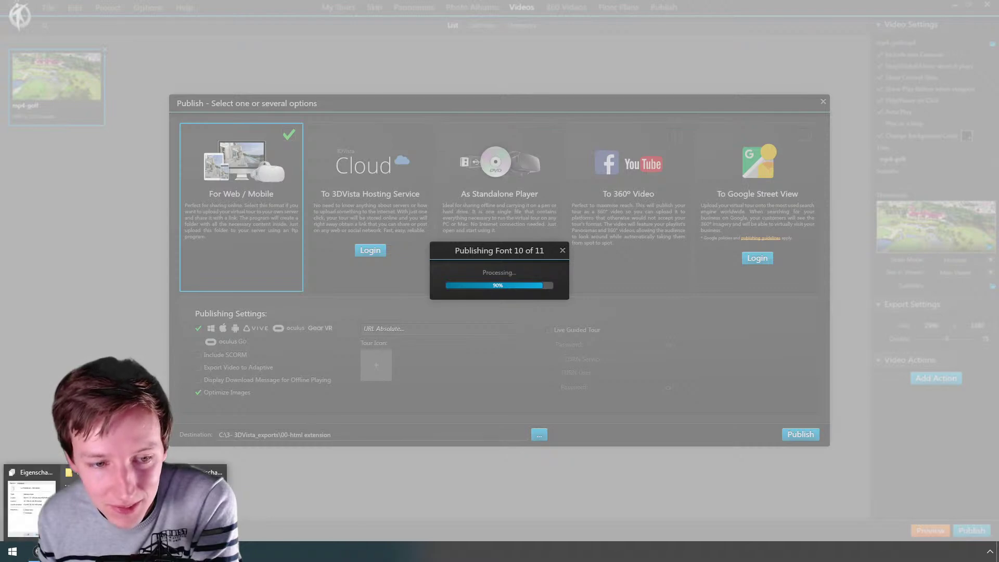
{"action": "left_click", "coordinate": [31, 507]}
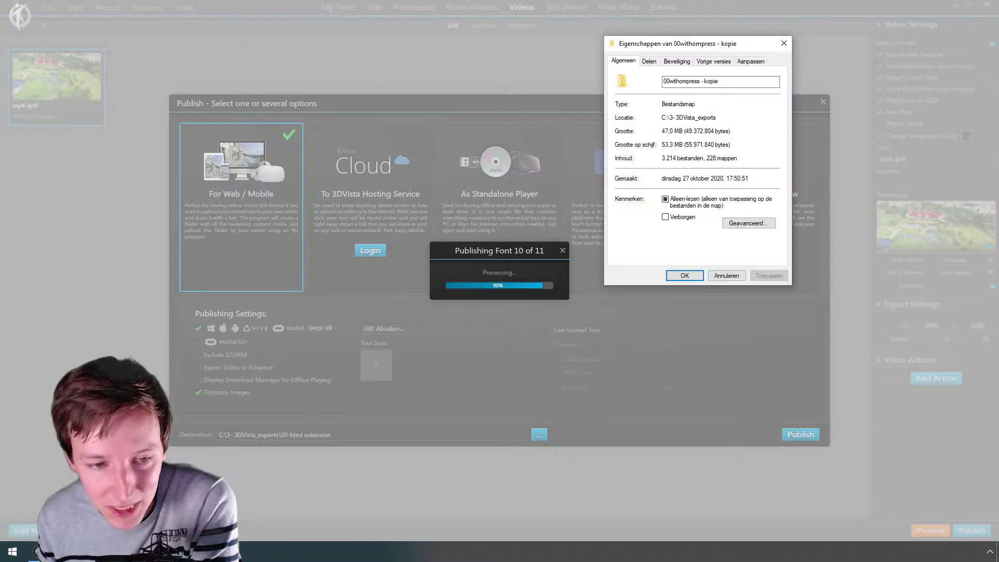
{"action": "left_click", "coordinate": [785, 44]}
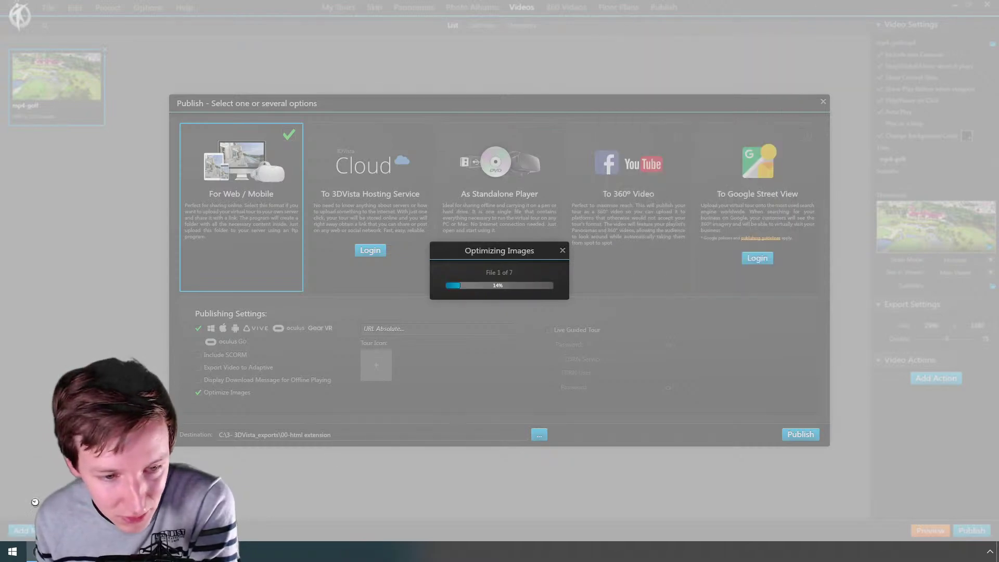
Step: Check the file type of the index file in the "00-html extension" export folder through its properties, highlighting the extension
{"action": "left_click", "coordinate": [73, 500]}
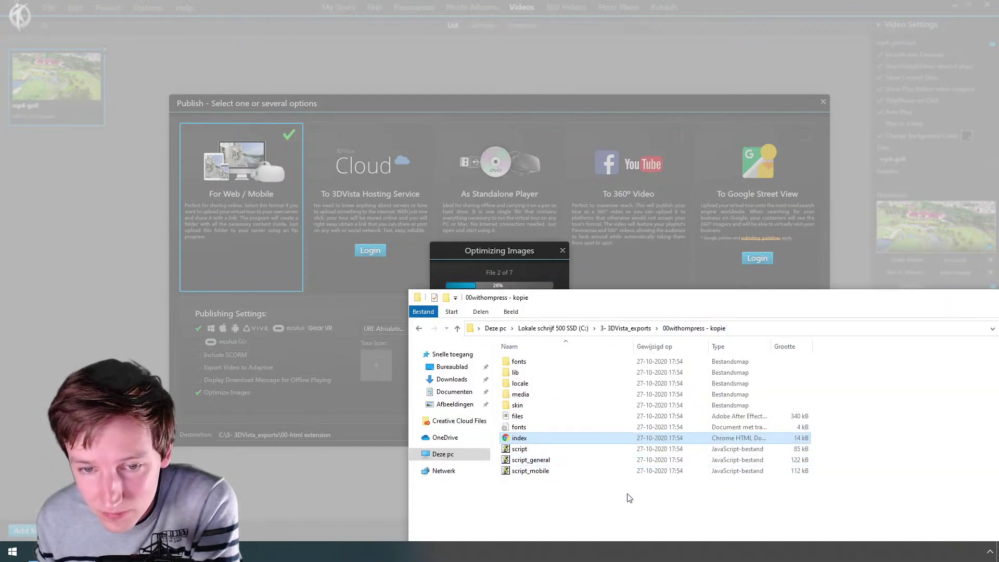
{"action": "left_click_drag", "start_coordinate": [731, 305], "coordinate": [804, 354]}
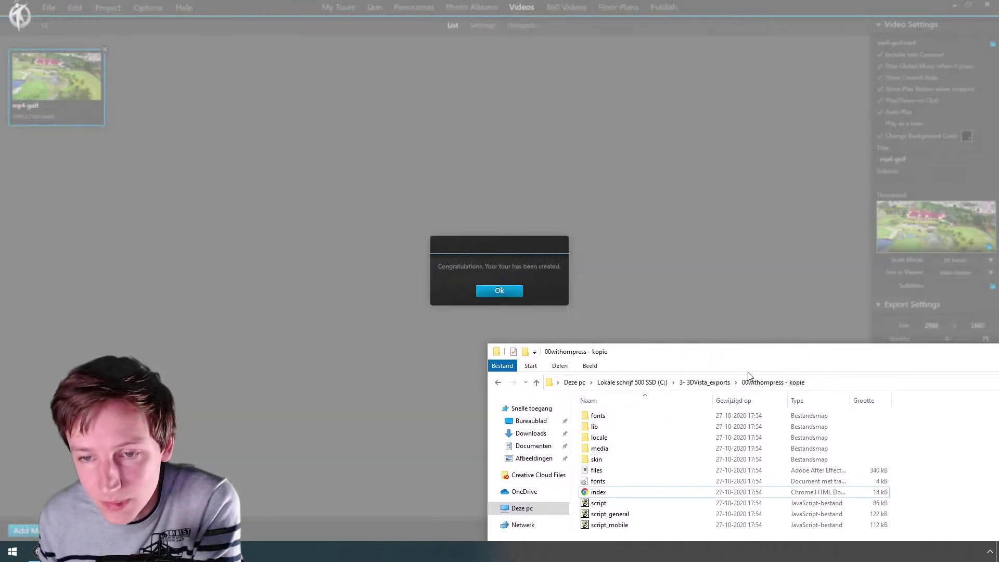
{"action": "left_click", "coordinate": [704, 382]}
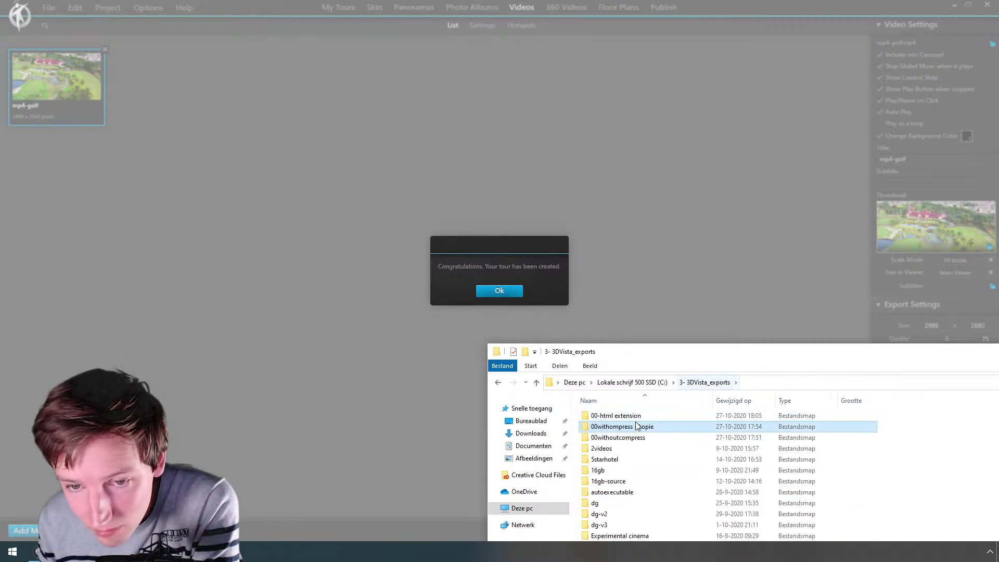
{"action": "double_click", "coordinate": [640, 417]}
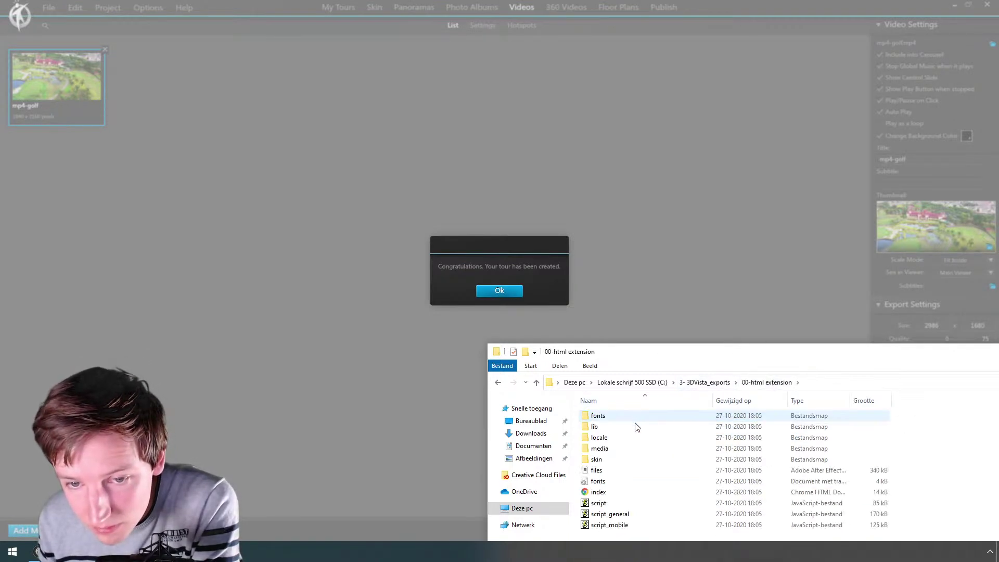
{"action": "right_click", "coordinate": [624, 493]}
{"action": "left_click", "coordinate": [661, 480]}
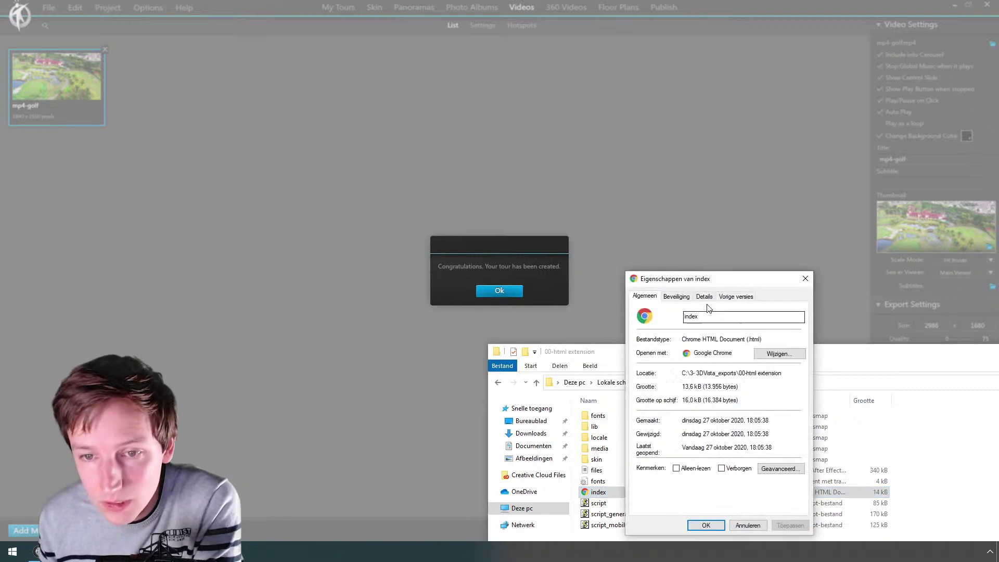
{"action": "left_click", "coordinate": [704, 296]}
{"action": "left_click", "coordinate": [652, 298]}
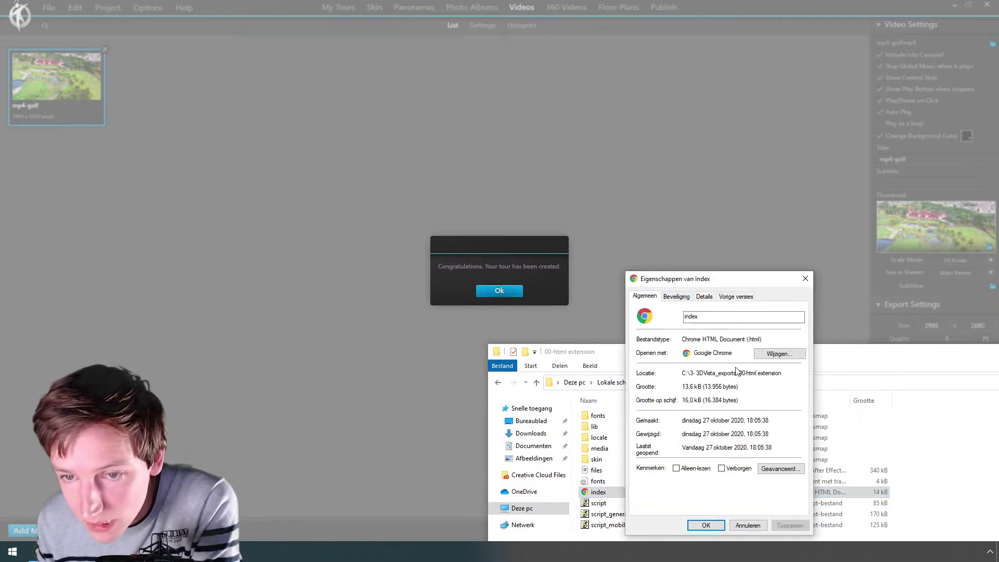
{"action": "left_click_drag", "start_coordinate": [751, 373], "coordinate": [767, 373]}
{"action": "left_click", "coordinate": [767, 375]}
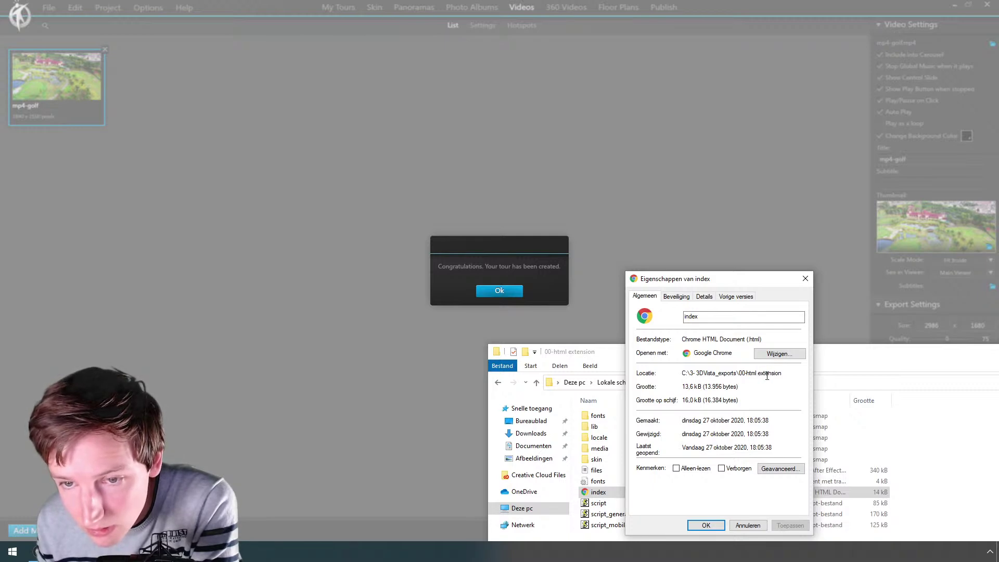
{"action": "double_click", "coordinate": [751, 340]}
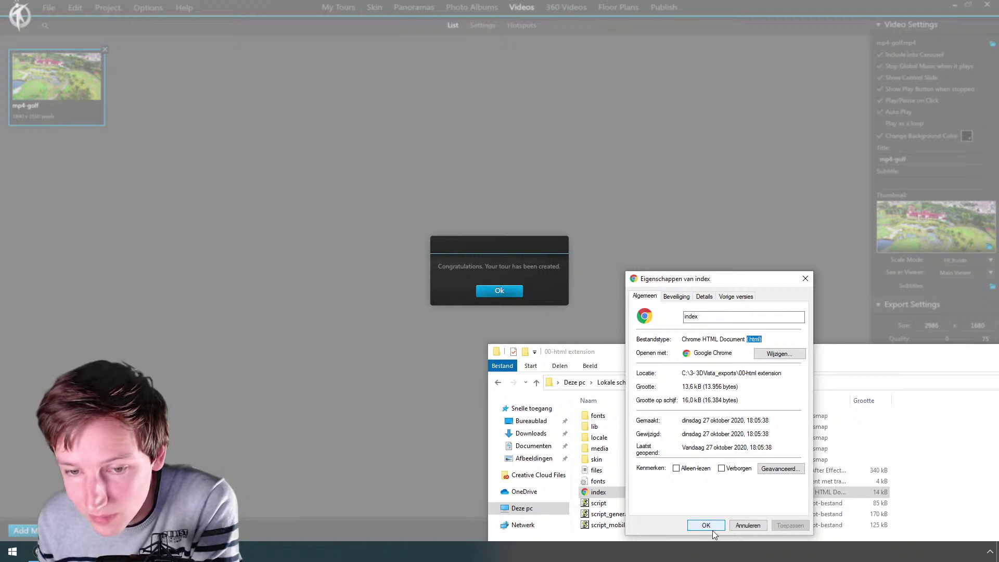
{"action": "left_click", "coordinate": [707, 526]}
Step: Close the export folder window and dismiss the message about the created tour
{"action": "left_click_drag", "start_coordinate": [866, 351], "coordinate": [902, 324]}
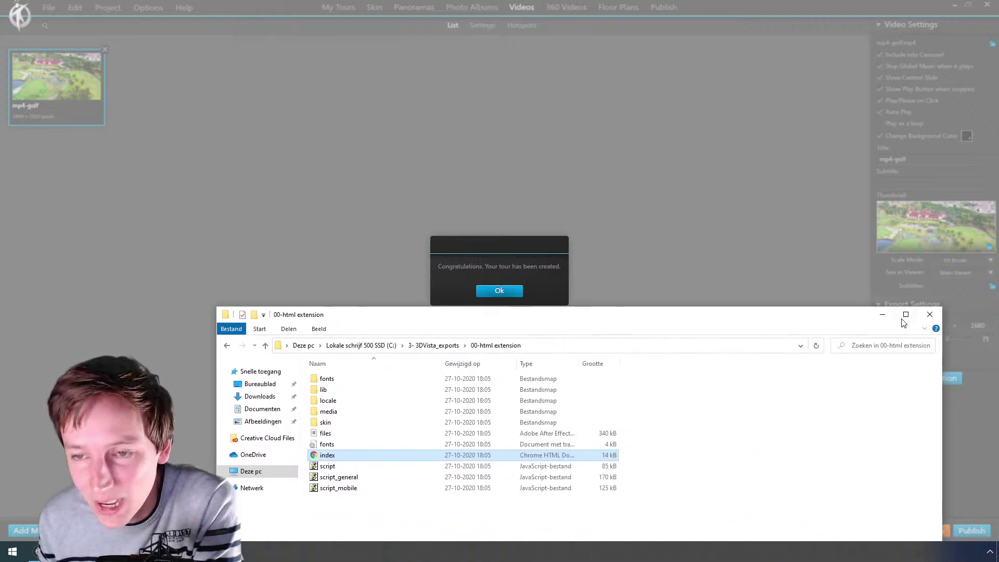
{"action": "left_click", "coordinate": [930, 314]}
{"action": "left_click", "coordinate": [506, 299]}
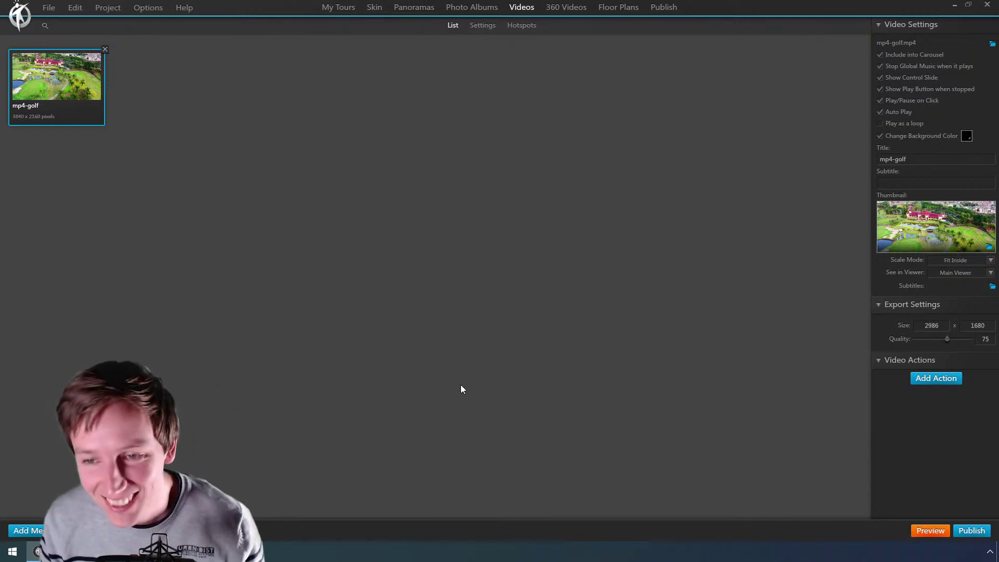
Step: Highlight the "Enable Zoom" entry in the release notes and turn off Enable Zoom in the publish Panorama Settings
{"action": "key", "text": "alt+Tab"}
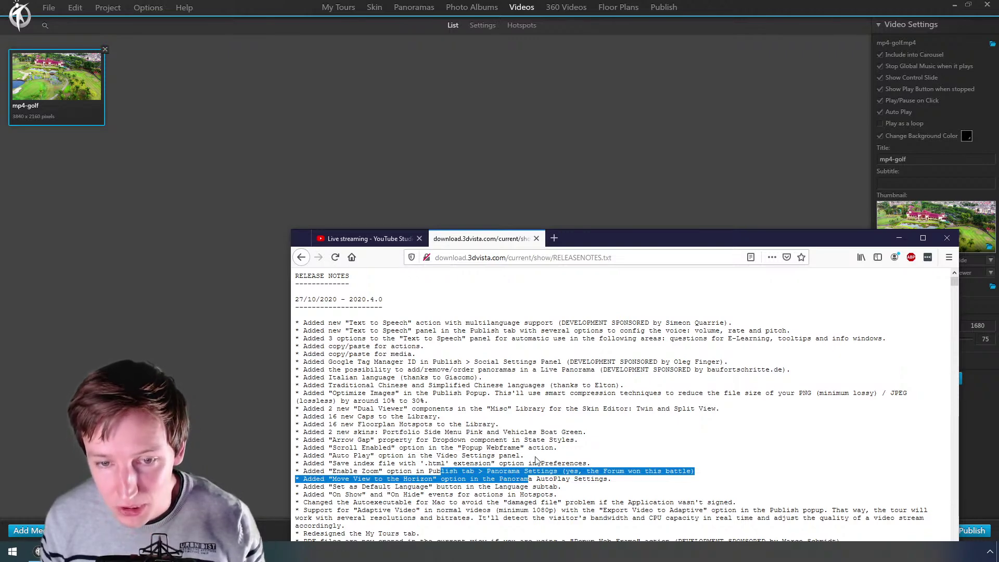
{"action": "left_click", "coordinate": [657, 9]}
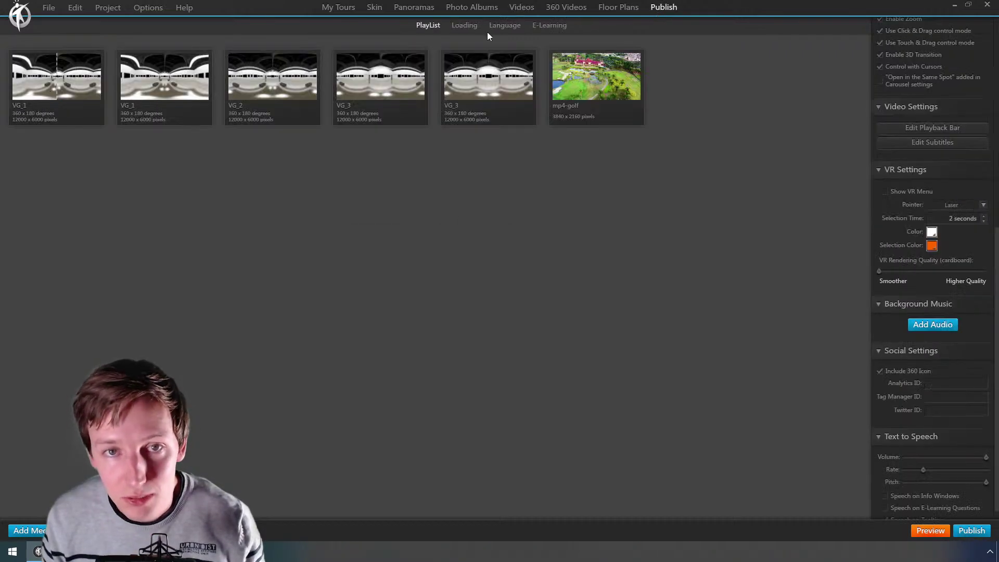
{"action": "left_click", "coordinate": [179, 87]}
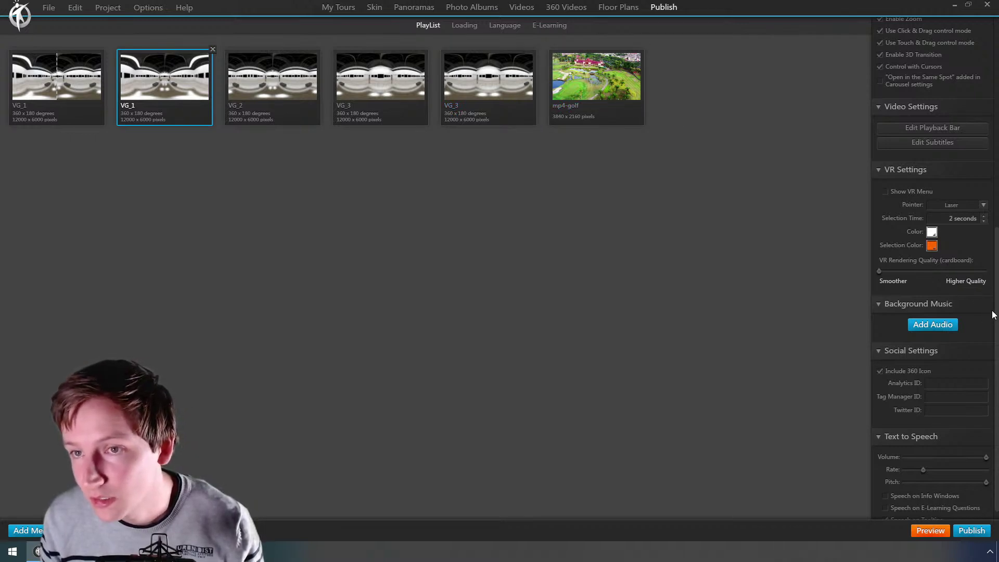
{"action": "scroll", "coordinate": [963, 260], "scroll_direction": "up", "scroll_amount": 5}
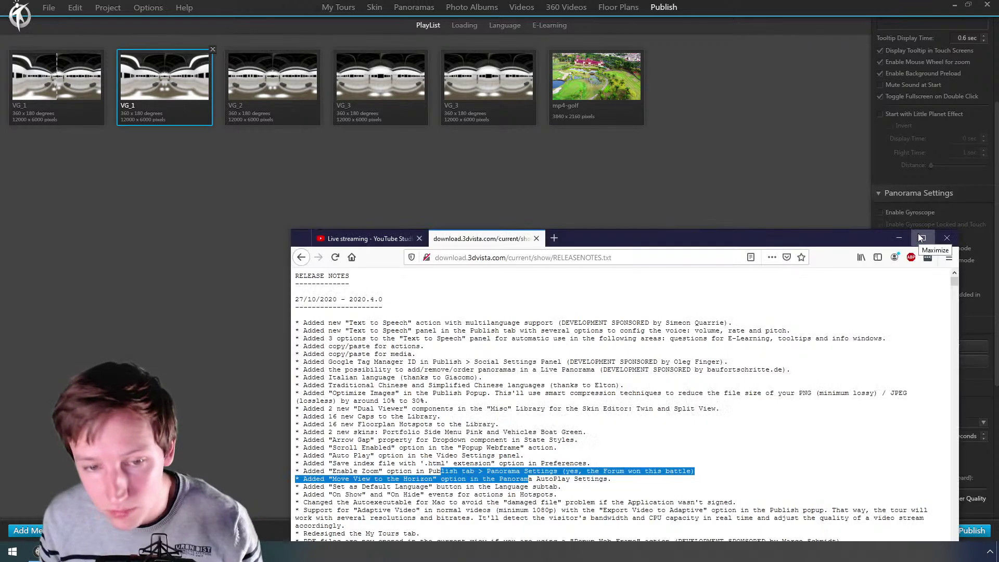
{"action": "left_click_drag", "start_coordinate": [404, 471], "coordinate": [472, 471]}
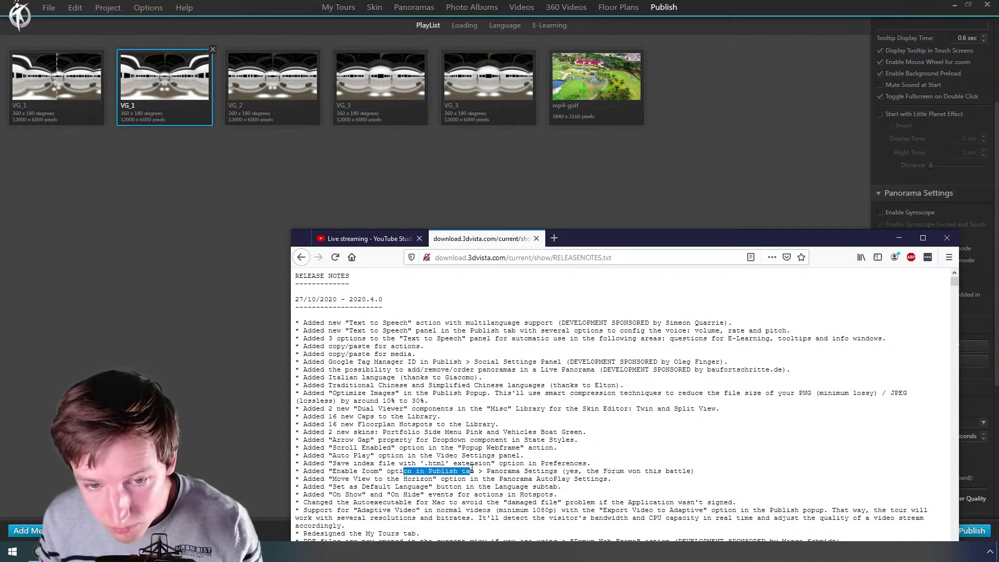
{"action": "left_click_drag", "start_coordinate": [734, 240], "coordinate": [548, 198]}
{"action": "left_click", "coordinate": [903, 240]}
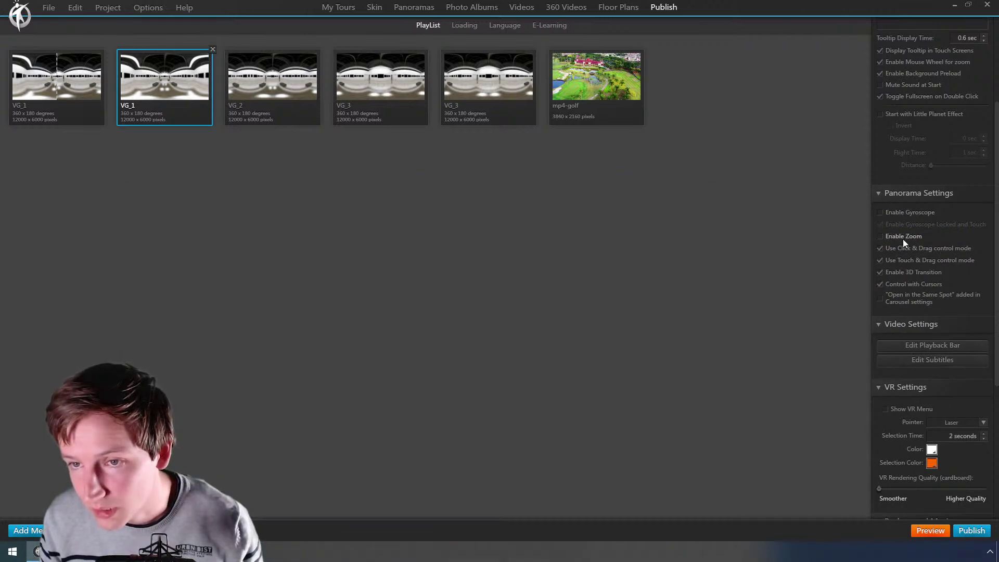
Step: Switch to the tour preview that is already open, turn the view and zoom in and out of the gallery panorama
{"action": "key", "text": "alt+Tab"}
{"action": "key", "text": "Tab"}
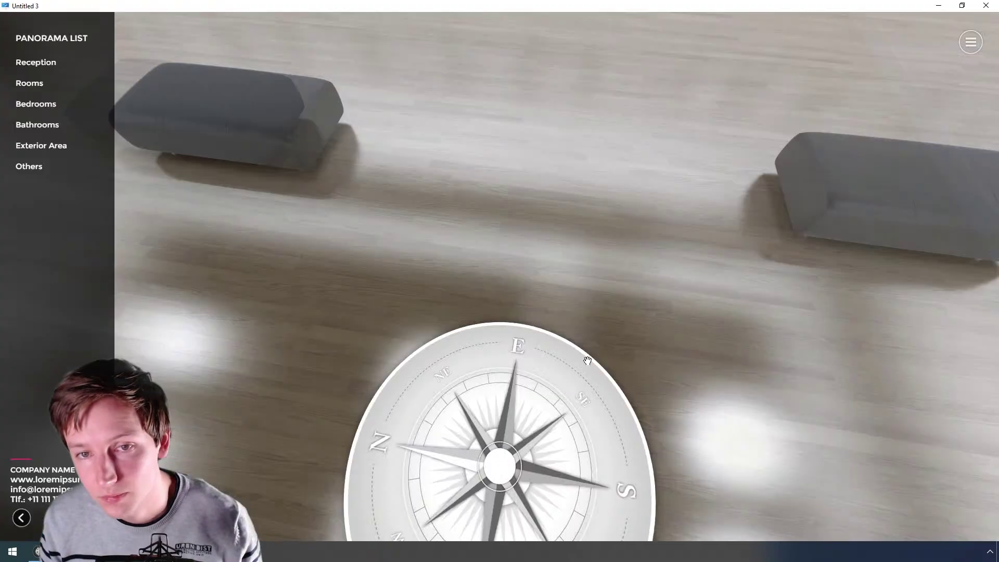
{"action": "left_click_drag", "start_coordinate": [587, 361], "coordinate": [508, 422]}
{"action": "scroll", "coordinate": [515, 249], "scroll_direction": "down", "scroll_amount": 6}
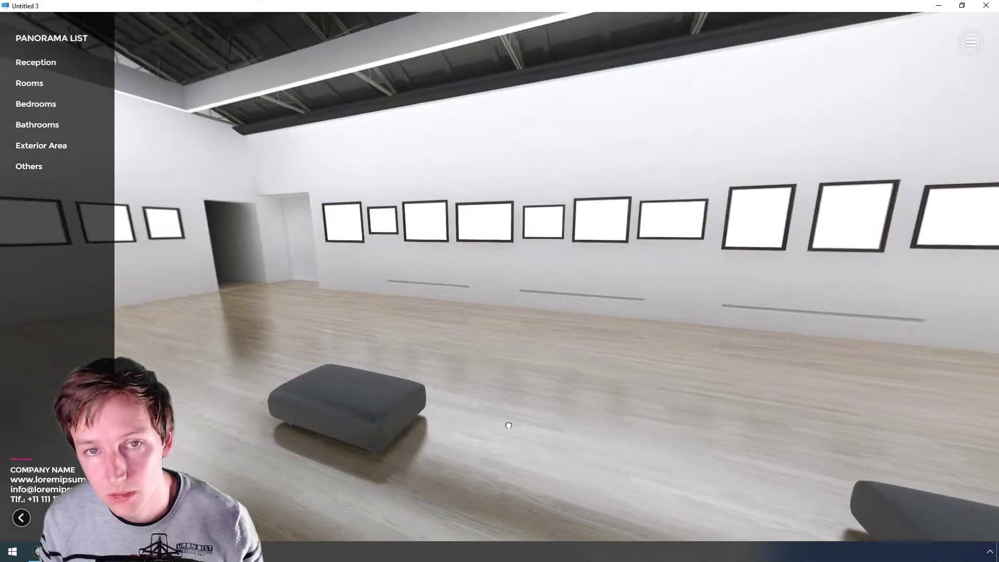
{"action": "scroll", "coordinate": [495, 313], "scroll_direction": "up", "scroll_amount": 5}
{"action": "scroll", "coordinate": [494, 311], "scroll_direction": "up", "scroll_amount": 4}
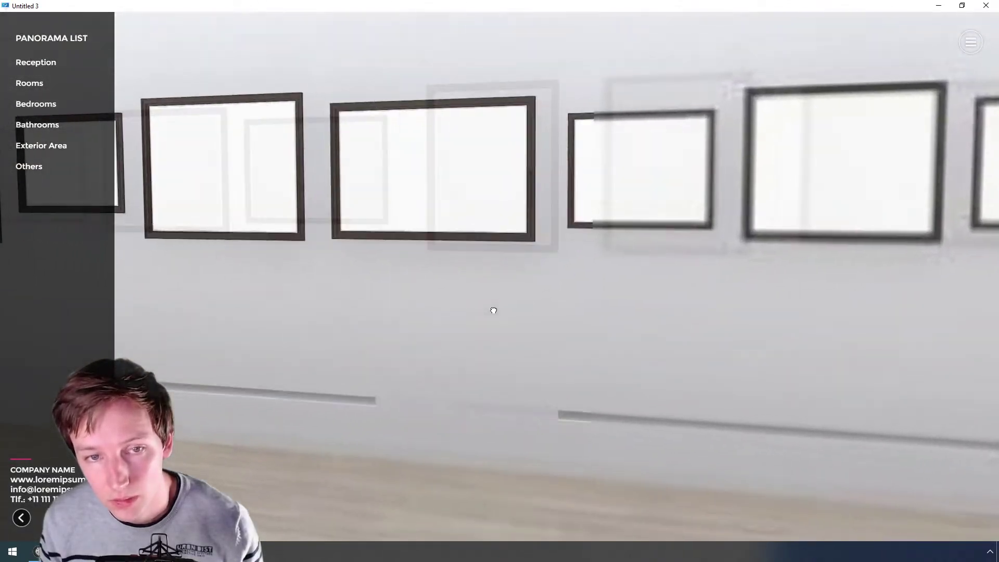
{"action": "scroll", "coordinate": [492, 314], "scroll_direction": "down", "scroll_amount": 3}
{"action": "scroll", "coordinate": [491, 315], "scroll_direction": "down", "scroll_amount": 5}
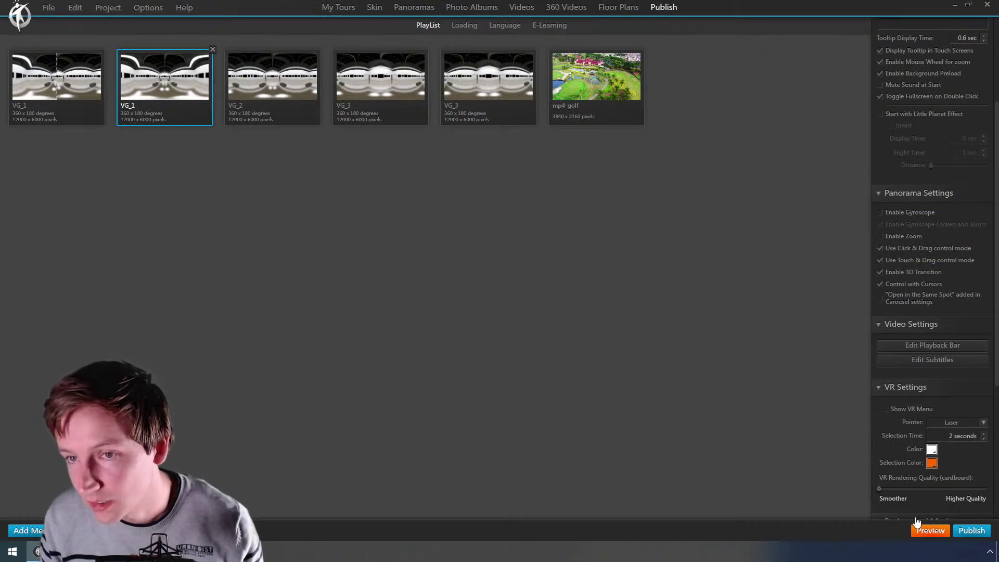
Step: Generate a new preview of the tour, look around the gallery panorama in all directions, and close the preview
{"action": "left_click", "coordinate": [936, 534]}
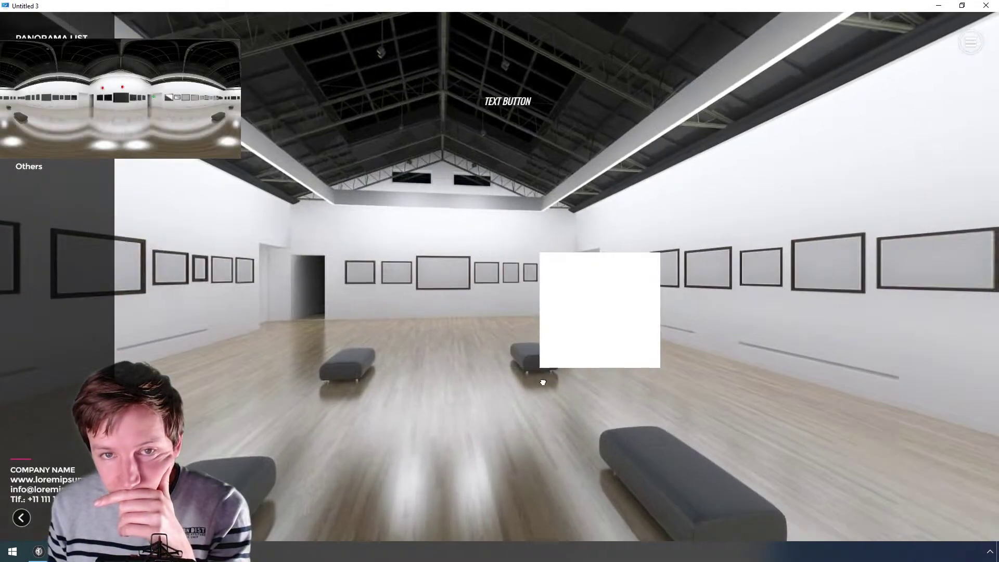
{"action": "left_click_drag", "start_coordinate": [543, 382], "coordinate": [741, 407]}
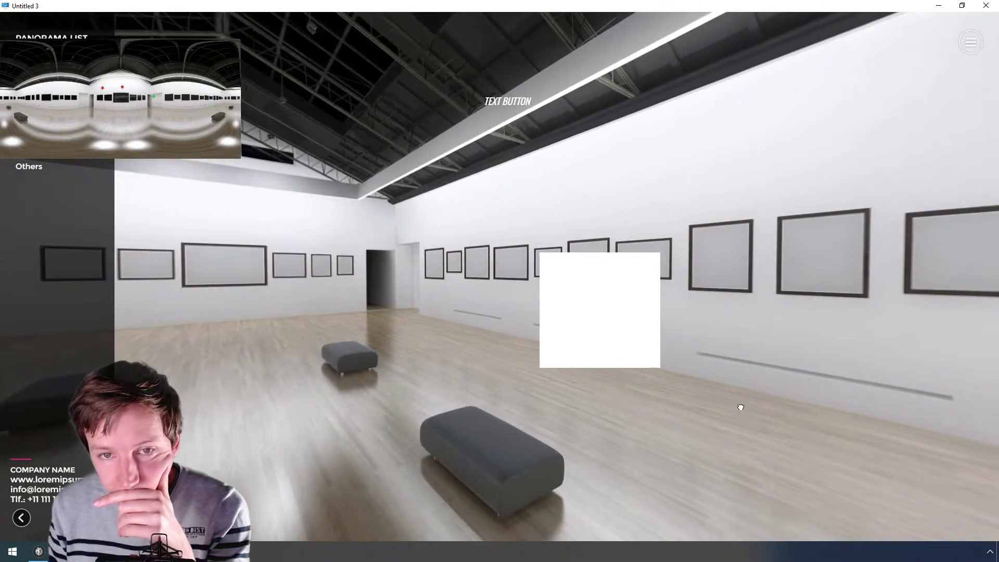
{"action": "left_click_drag", "start_coordinate": [346, 297], "coordinate": [515, 270]}
{"action": "left_click_drag", "start_coordinate": [335, 260], "coordinate": [541, 255]}
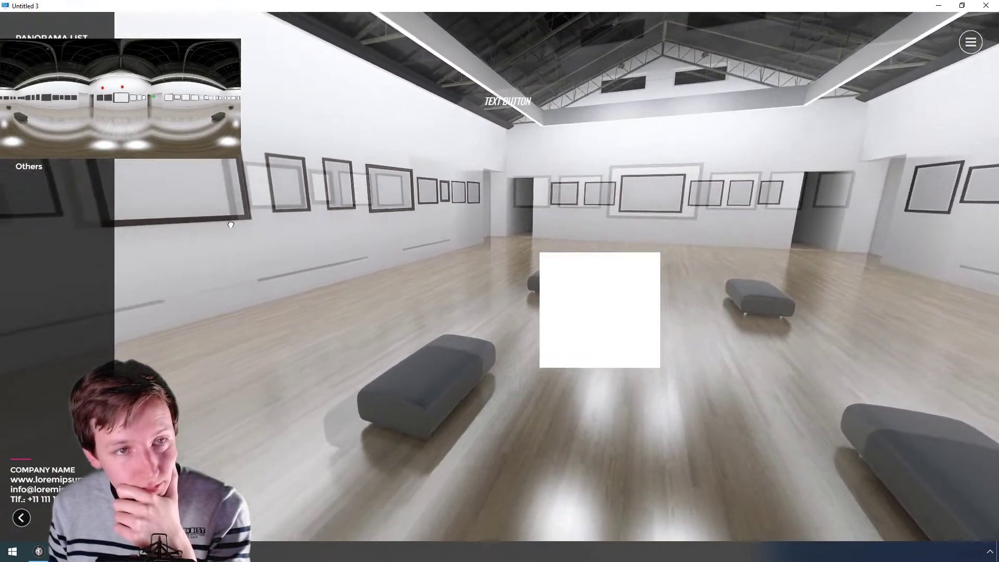
{"action": "left_click_drag", "start_coordinate": [235, 235], "coordinate": [168, 145]}
{"action": "left_click_drag", "start_coordinate": [201, 241], "coordinate": [199, 100]}
{"action": "left_click_drag", "start_coordinate": [368, 346], "coordinate": [448, 528]}
{"action": "left_click", "coordinate": [985, 6]}
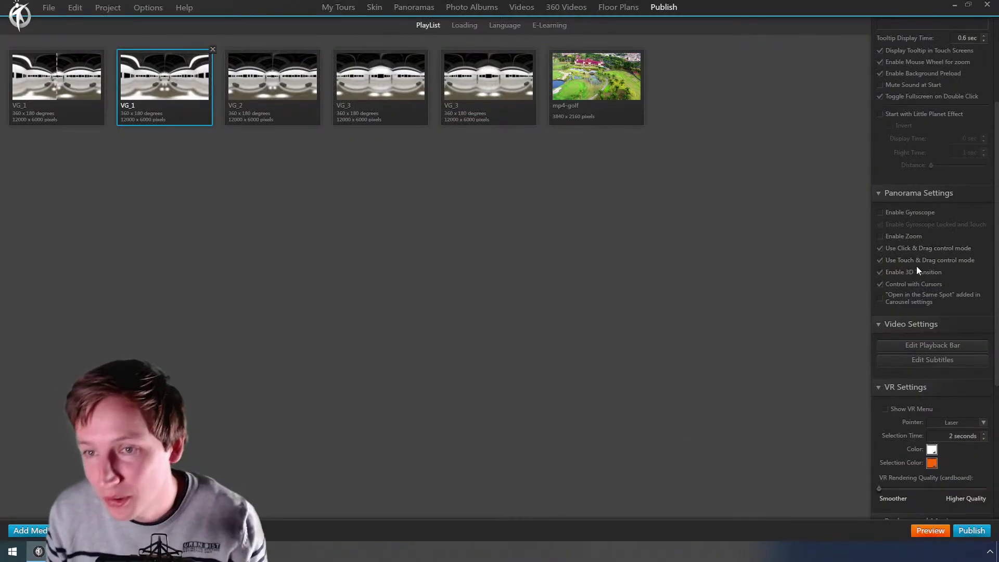
Step: Highlight the "Move View to the Horizon" entry in the browser's release notes and return to the tour project
{"action": "key", "text": "alt+Tab"}
{"action": "key", "text": "alt+Tab"}
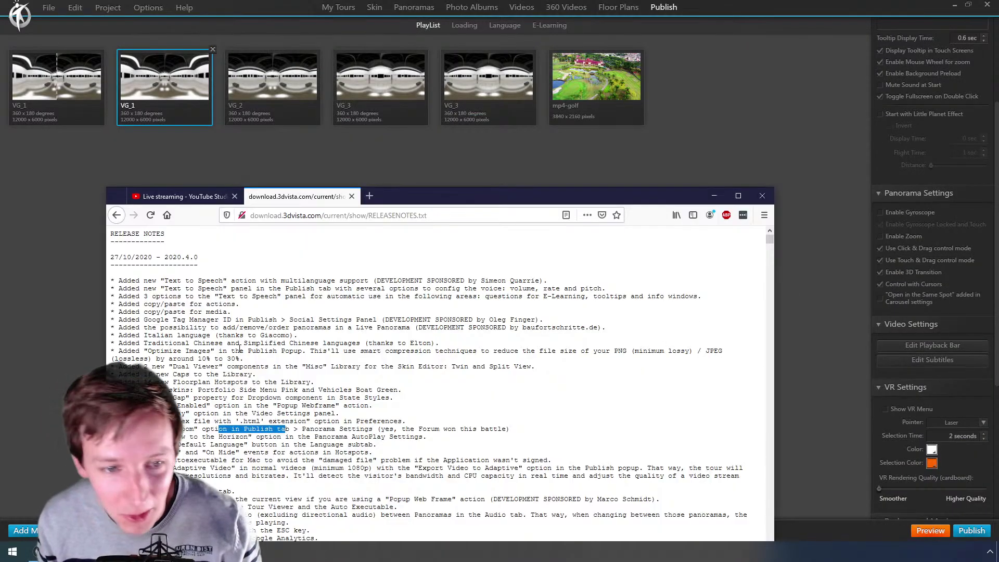
{"action": "left_click_drag", "start_coordinate": [187, 437], "coordinate": [394, 439]}
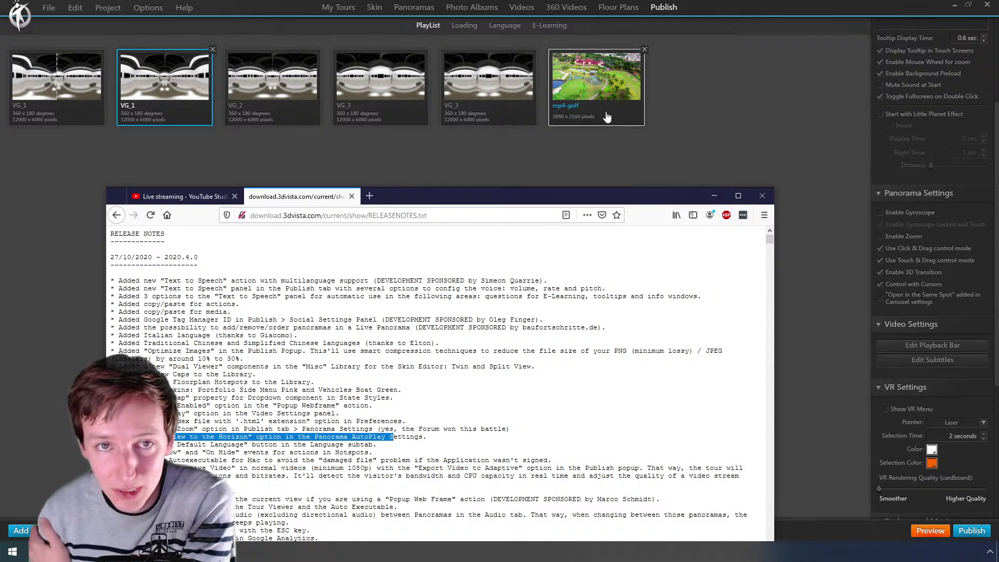
{"action": "left_click", "coordinate": [592, 155]}
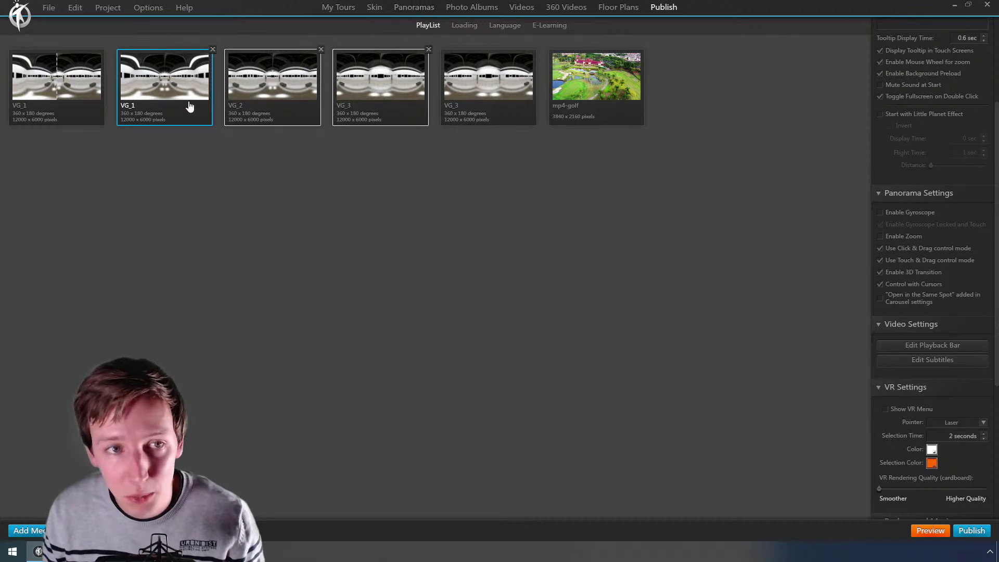
Step: Move the second VG_1 panorama to the first place in the publish playlist
{"action": "left_click", "coordinate": [414, 7]}
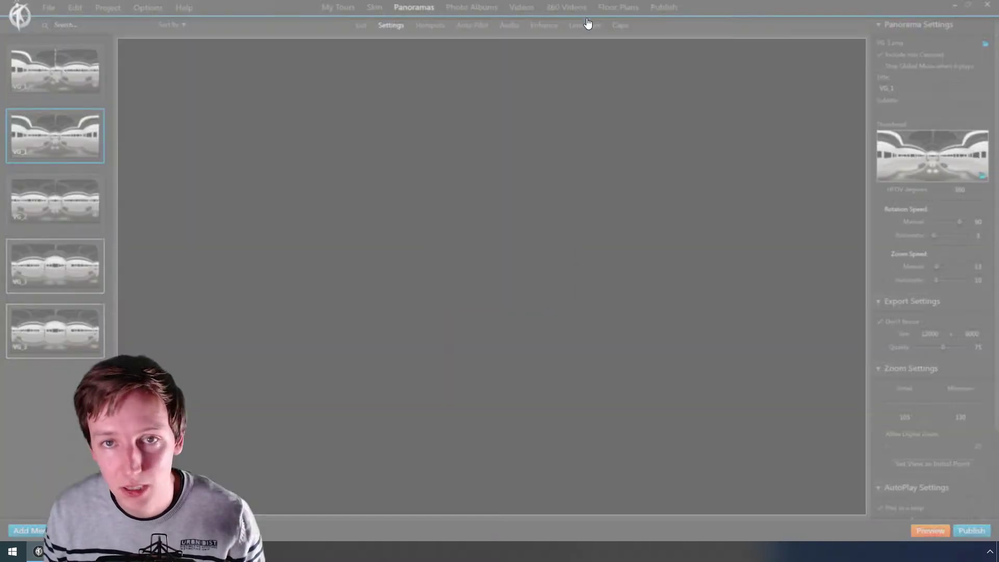
{"action": "left_click", "coordinate": [662, 7]}
{"action": "left_click_drag", "start_coordinate": [161, 85], "coordinate": [52, 83]}
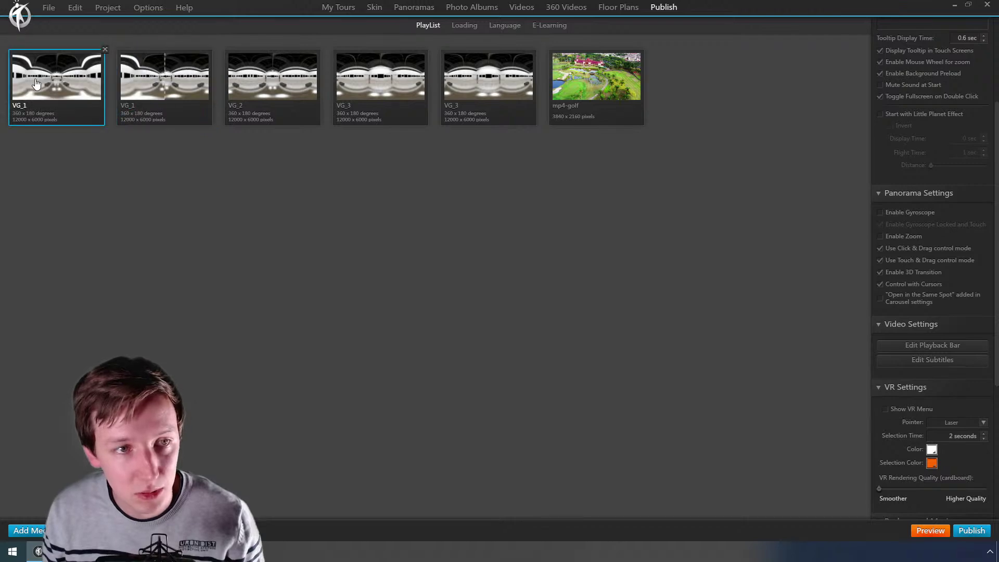
Step: Open the Auto Pilot editor for the first VG_1 panorama and preview the tour, tilting the view up to the ceiling
{"action": "left_click", "coordinate": [413, 6]}
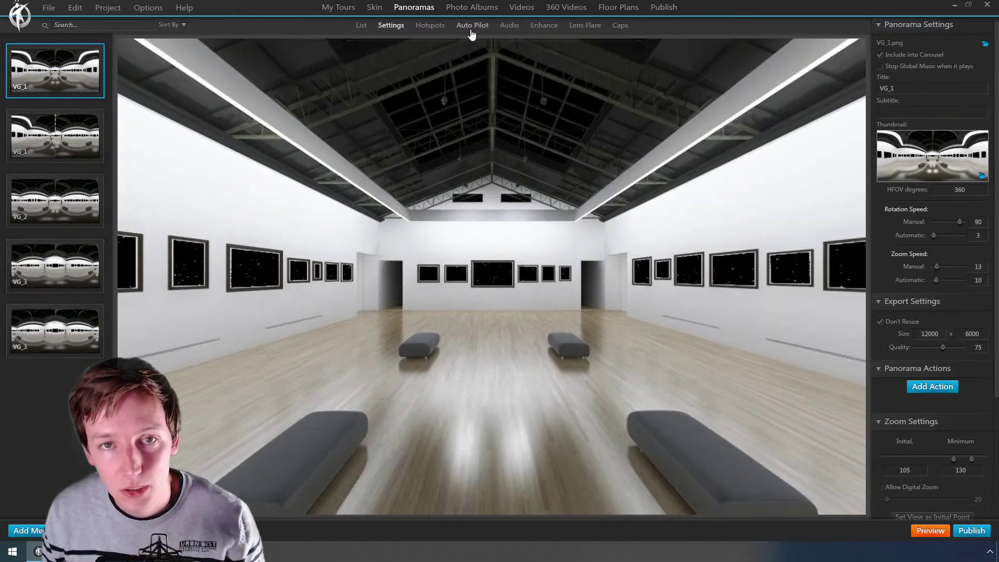
{"action": "left_click", "coordinate": [472, 25]}
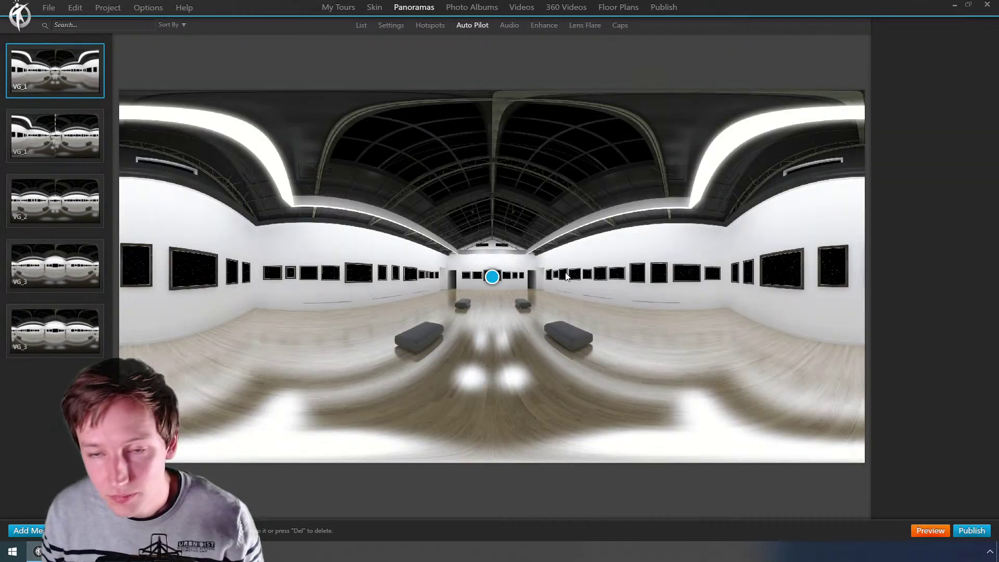
{"action": "left_click", "coordinate": [930, 530]}
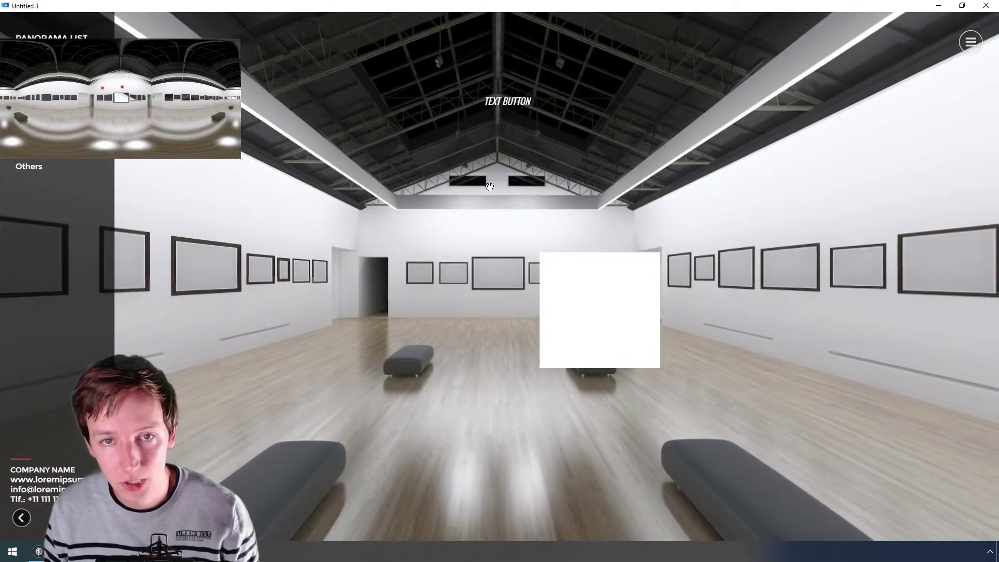
{"action": "left_click_drag", "start_coordinate": [785, 267], "coordinate": [755, 395]}
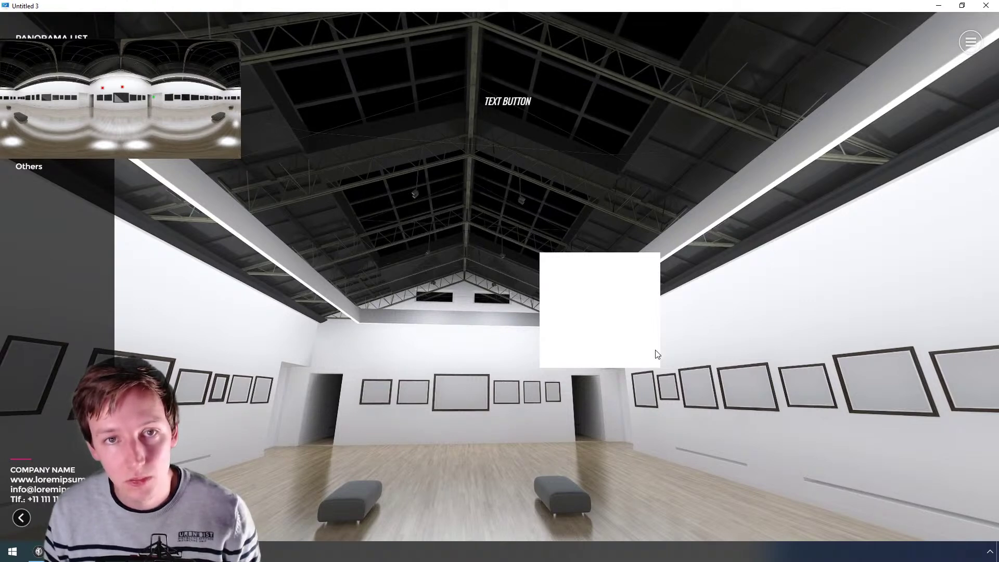
{"action": "key", "text": "alt+Tab"}
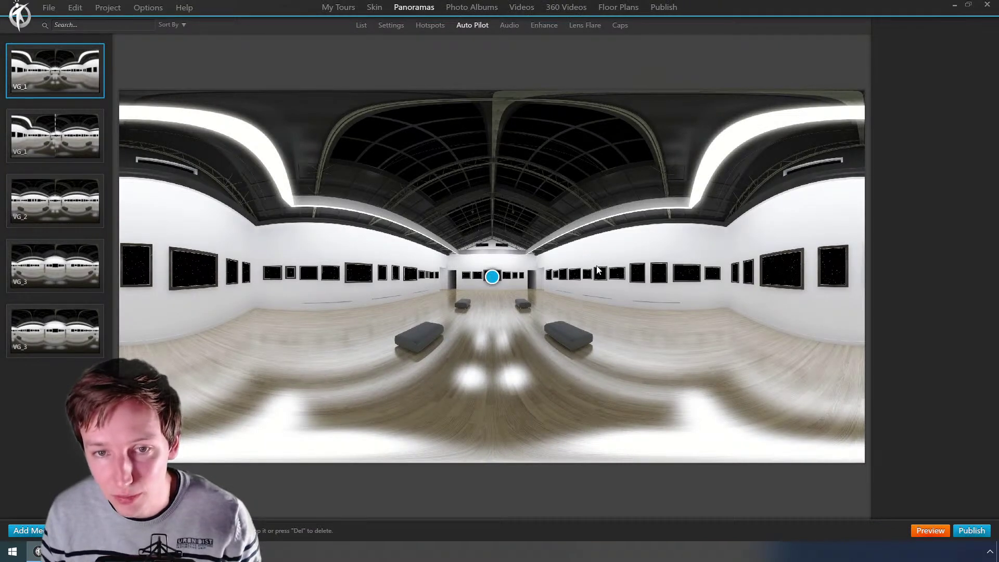
Step: Add two Auto Pilot waypoints to the first VG_1 panorama: one in the ceiling area, one on the floor beyond the bench
{"action": "left_click", "coordinate": [564, 268]}
{"action": "left_click_drag", "start_coordinate": [564, 269], "coordinate": [559, 238]}
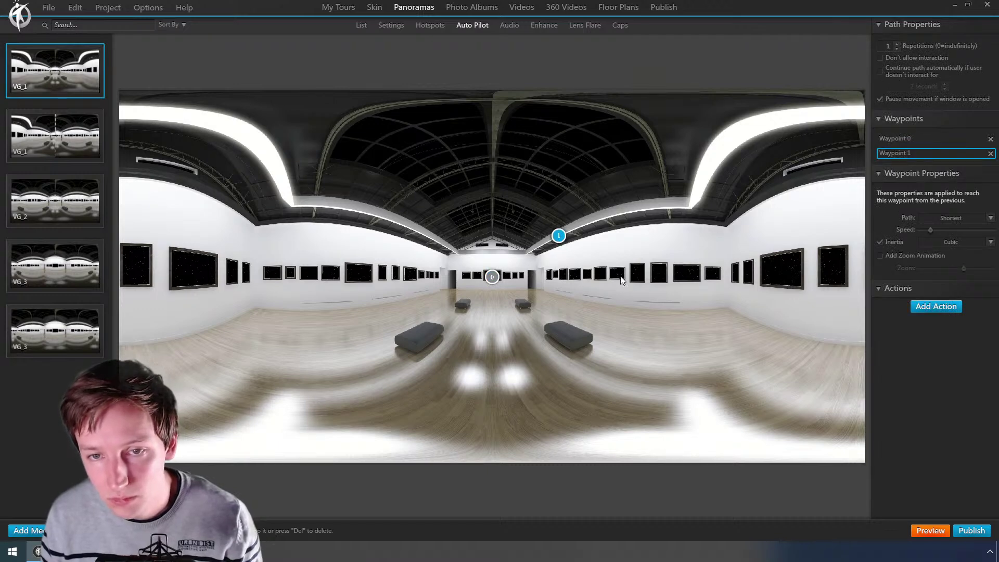
{"action": "left_click", "coordinate": [635, 319]}
{"action": "left_click_drag", "start_coordinate": [632, 324], "coordinate": [643, 382]}
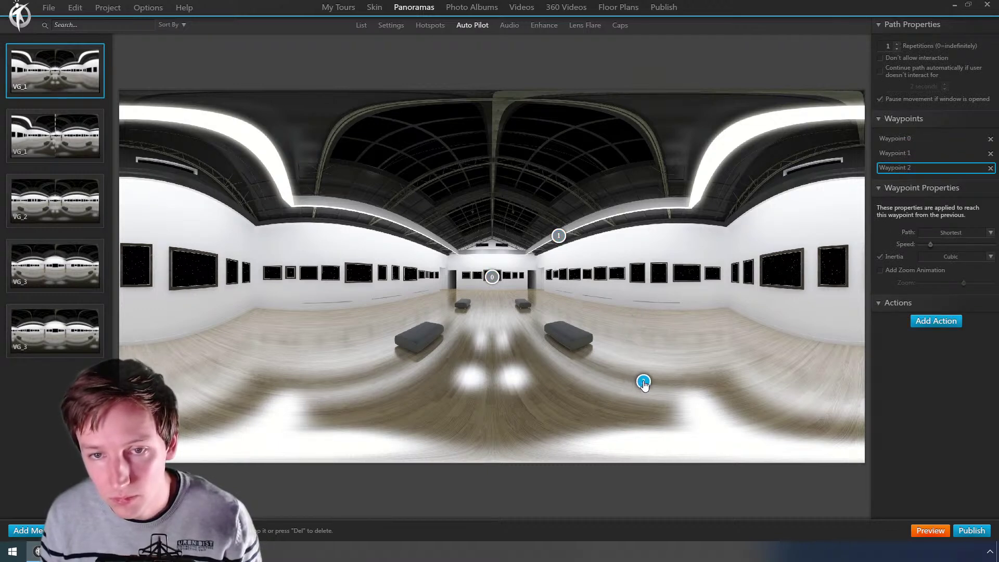
{"action": "left_click_drag", "start_coordinate": [559, 241], "coordinate": [563, 210]}
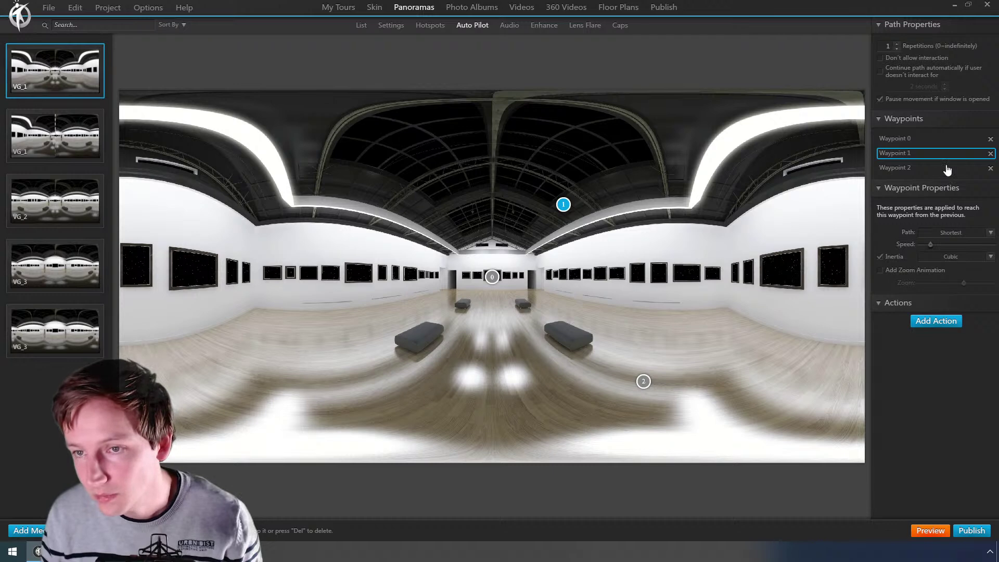
Step: Make the Auto Pilot path continue automatically after 1 second without user interaction, and check the properties of Waypoint 0 and Waypoint 1
{"action": "left_click", "coordinate": [914, 73]}
{"action": "left_click", "coordinate": [909, 87]}
{"action": "type", "text": "1"}
{"action": "key", "text": "Tab"}
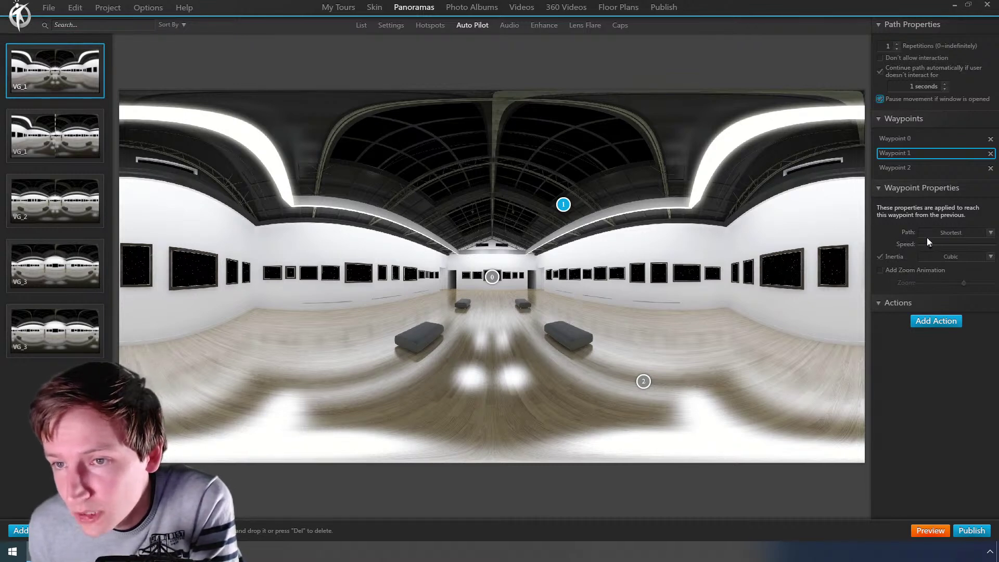
{"action": "left_click", "coordinate": [914, 144]}
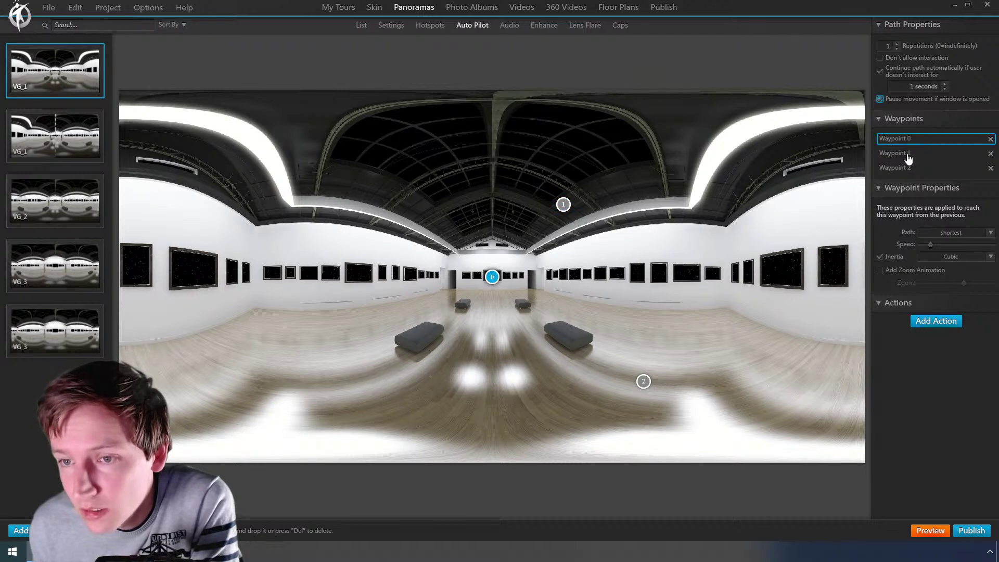
{"action": "left_click", "coordinate": [908, 157]}
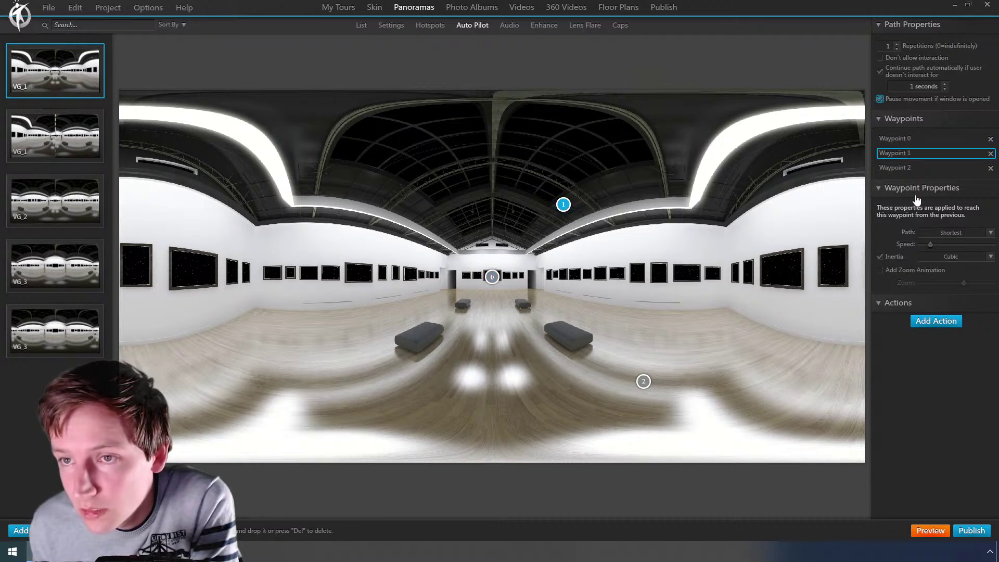
Step: Preview the tour with the Auto Pilot path, drag the view away toward the ceiling, and close the preview
{"action": "left_click", "coordinate": [938, 526]}
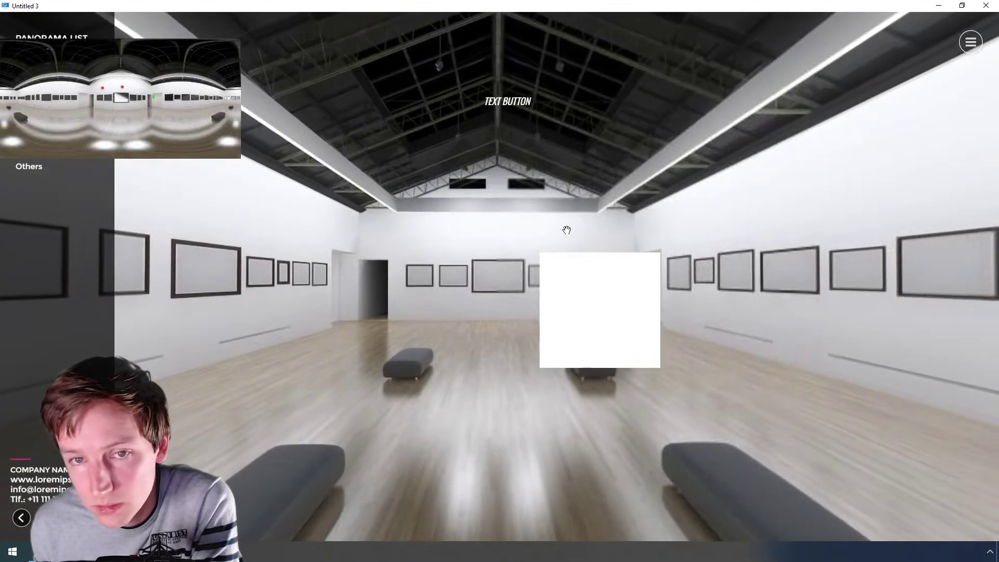
{"action": "left_click_drag", "start_coordinate": [567, 230], "coordinate": [821, 415]}
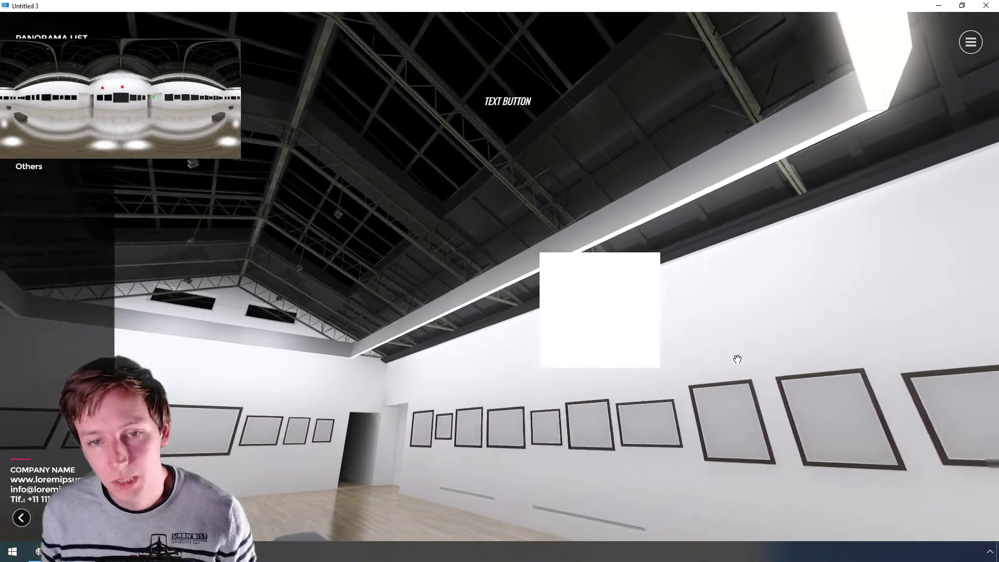
{"action": "key", "text": "alt+F4"}
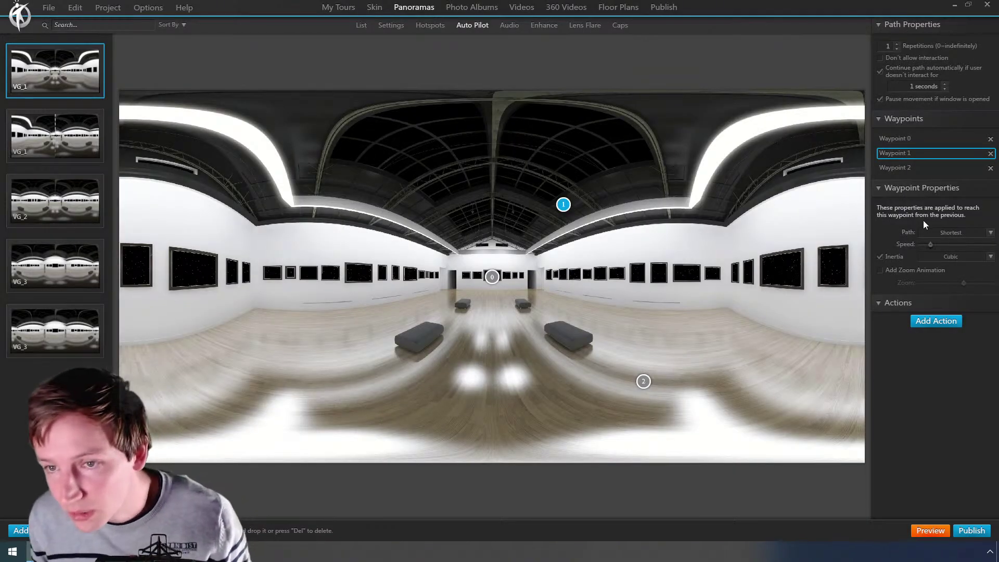
Step: Reread the "Move View to the Horizon" entry in the release notes and return to the Auto Pilot editor
{"action": "key", "text": "alt+Tab"}
{"action": "key", "text": "Tab"}
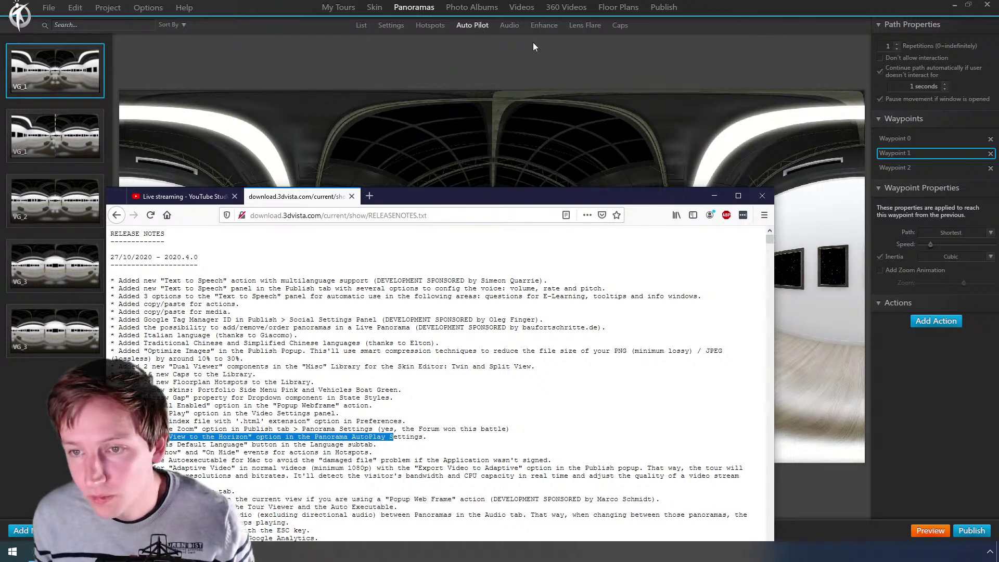
{"action": "left_click", "coordinate": [943, 371]}
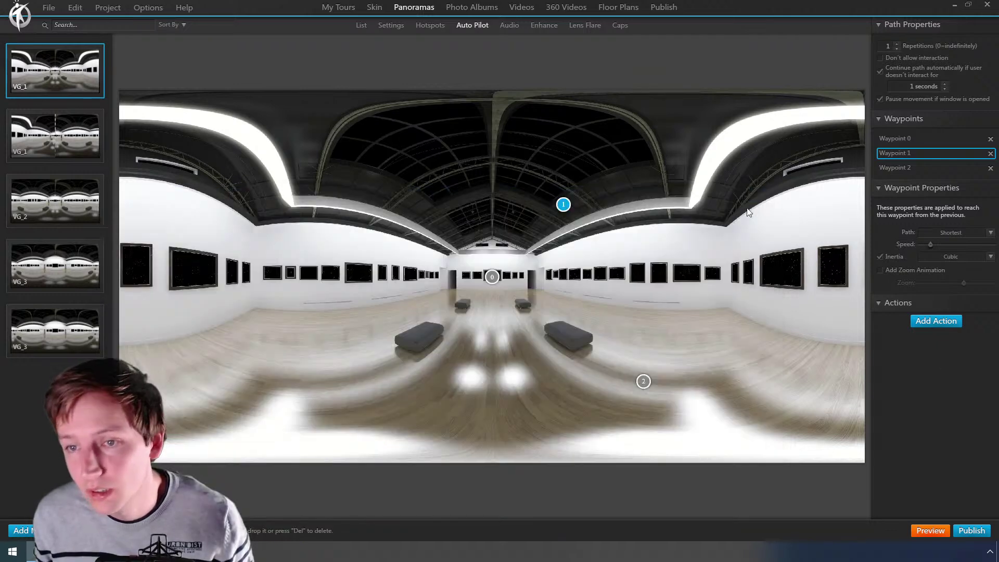
Step: Enable looped AutoPlay for the first VG_1 panorama, discarding its Auto Pilot waypoints, with automatic continuation after 1 second and Move View to the Horizon
{"action": "left_click", "coordinate": [366, 27]}
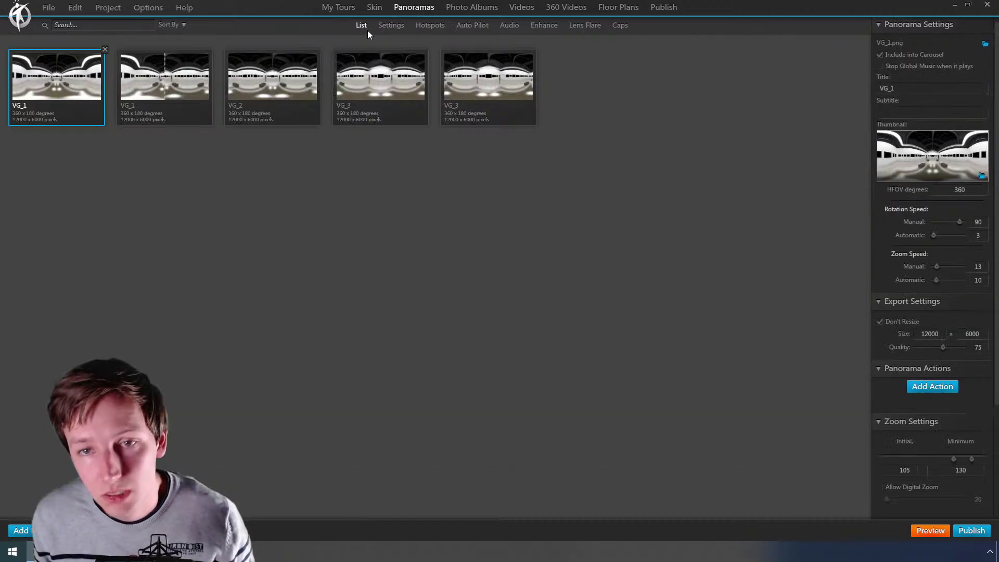
{"action": "scroll", "coordinate": [926, 464], "scroll_direction": "down", "scroll_amount": 1}
{"action": "scroll", "coordinate": [935, 475], "scroll_direction": "down", "scroll_amount": 2}
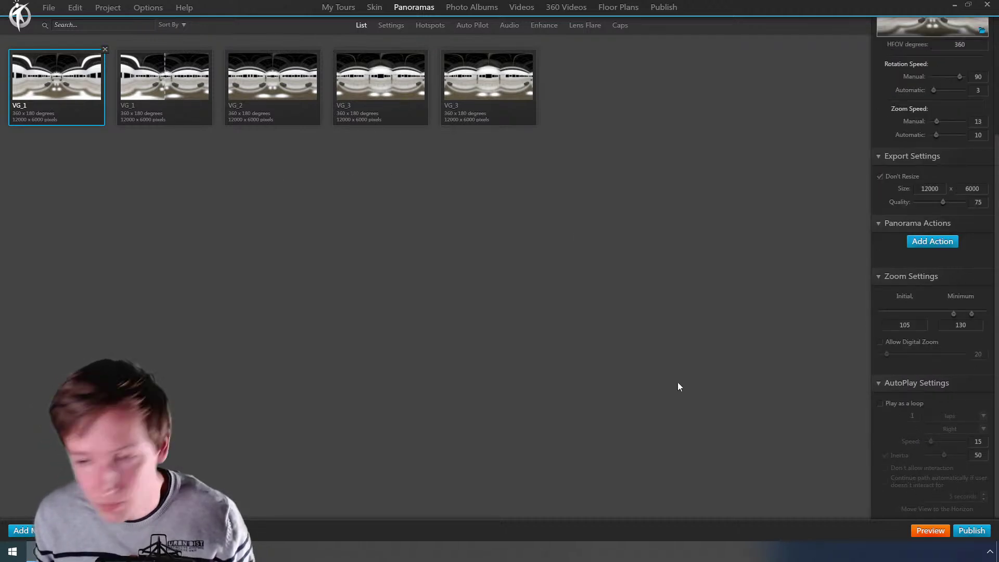
{"action": "left_click", "coordinate": [922, 403]}
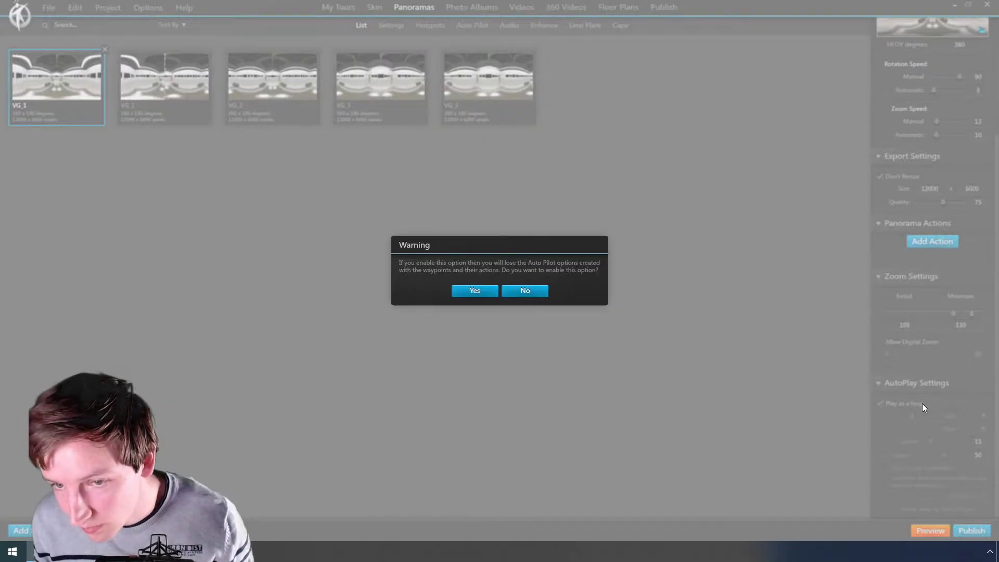
{"action": "left_click", "coordinate": [484, 299]}
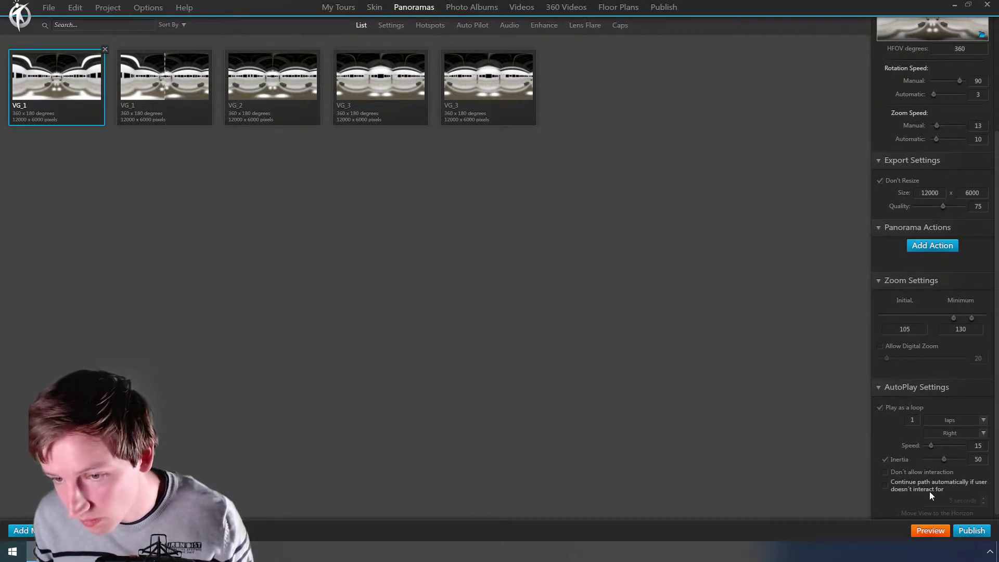
{"action": "scroll", "coordinate": [923, 504], "scroll_direction": "down", "scroll_amount": 1}
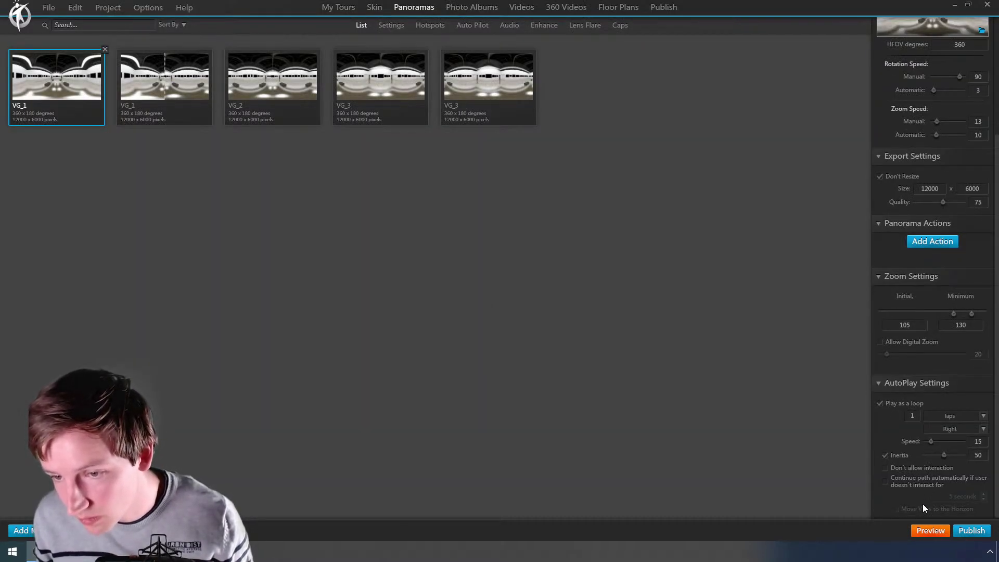
{"action": "left_click", "coordinate": [910, 481]}
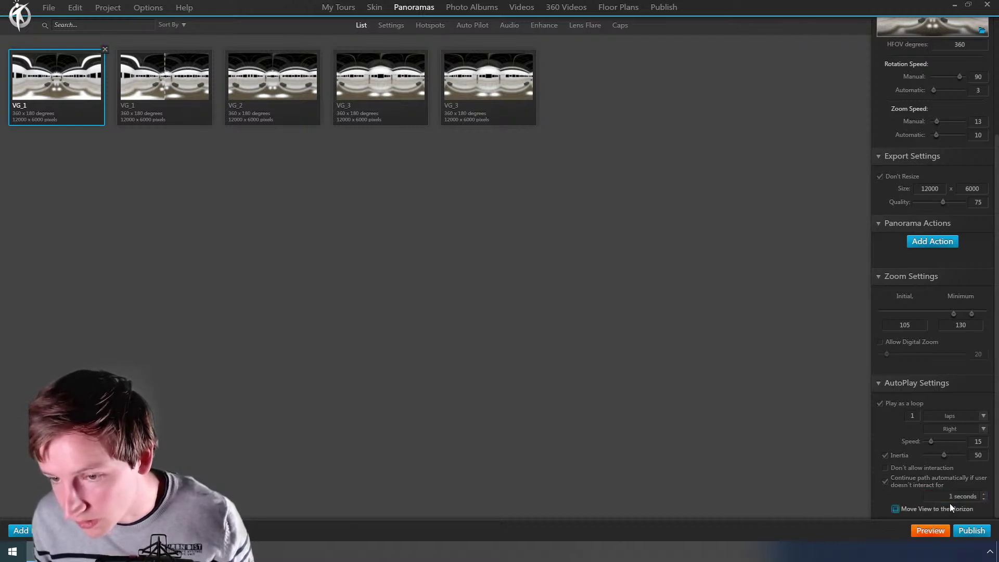
Step: Preview the tour, drag the panorama view away from the horizon a few times, and close the preview
{"action": "left_click", "coordinate": [936, 531]}
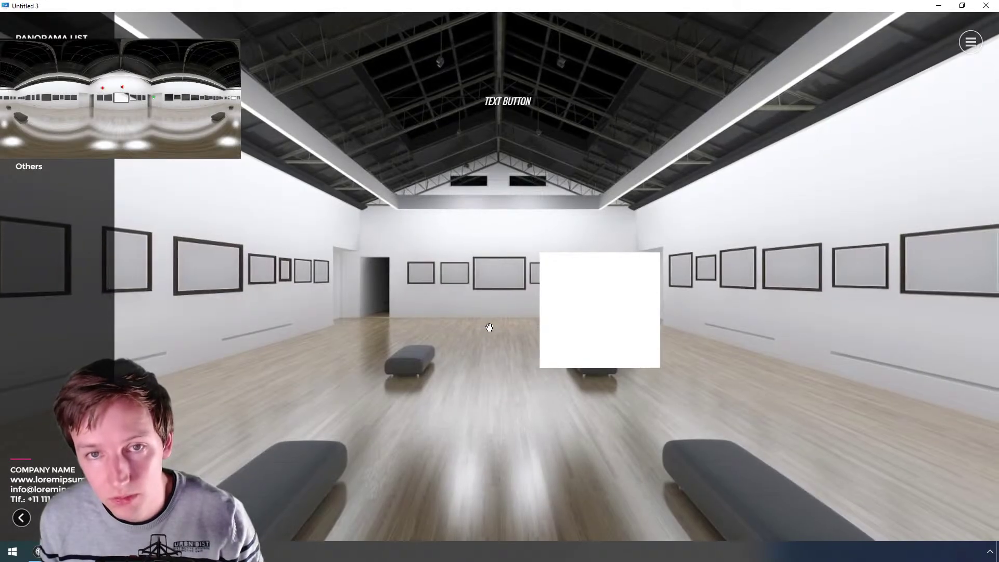
{"action": "left_click_drag", "start_coordinate": [559, 354], "coordinate": [458, 474]}
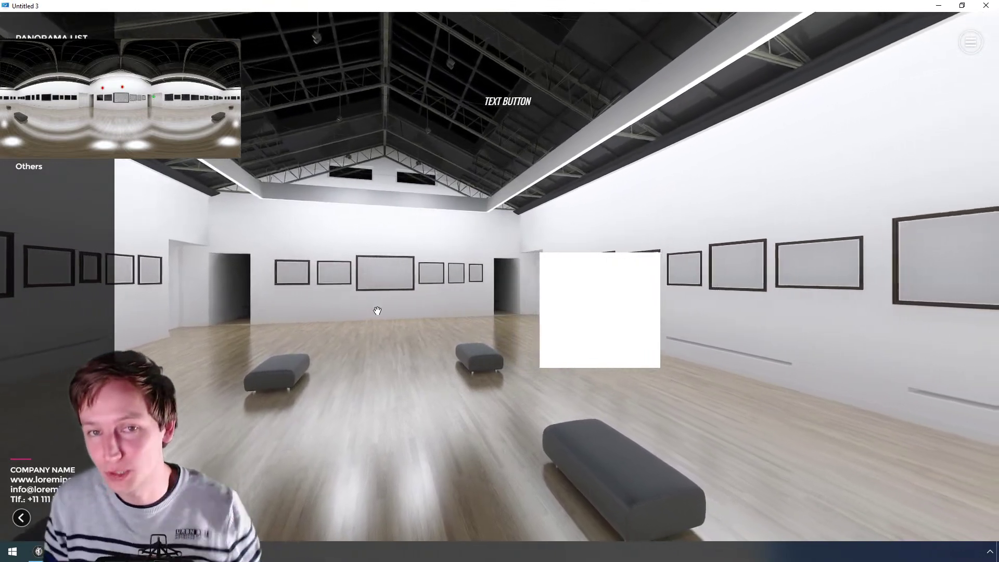
{"action": "left_click_drag", "start_coordinate": [377, 310], "coordinate": [419, 328]}
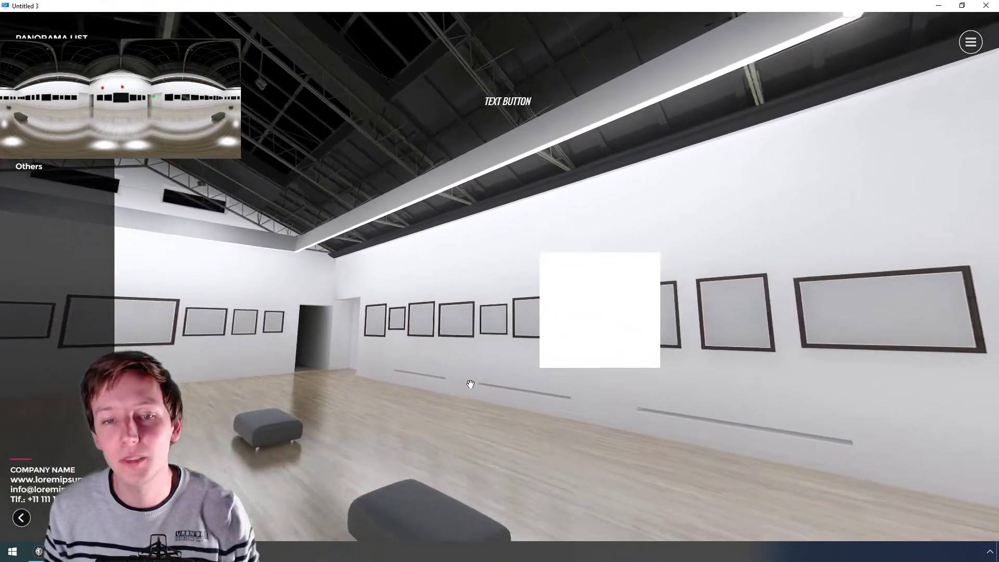
{"action": "key", "text": "alt+F4"}
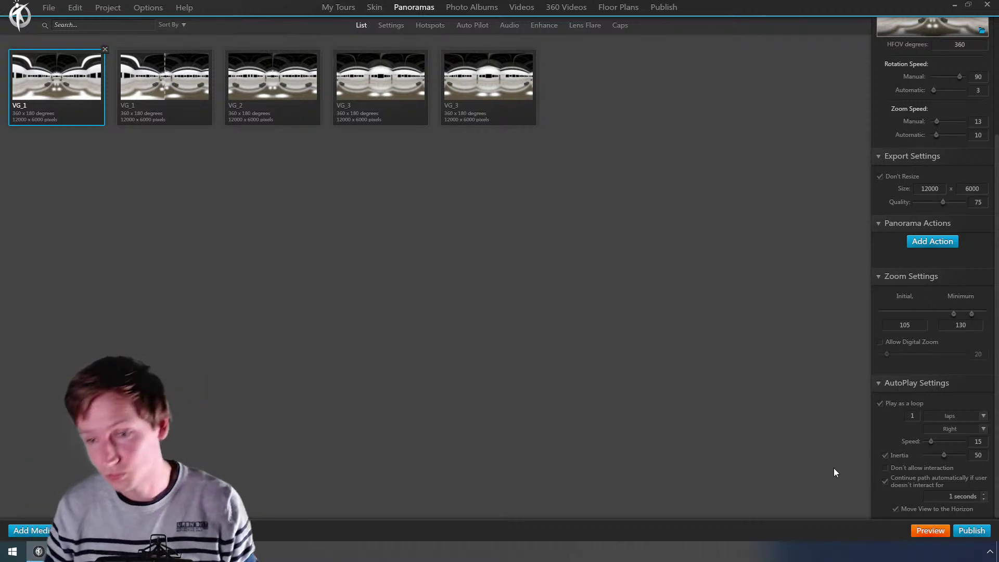
Step: Switch to the release notes in Firefox and highlight the entry about the default language button in the Language subtab
{"action": "key", "text": "alt+Tab"}
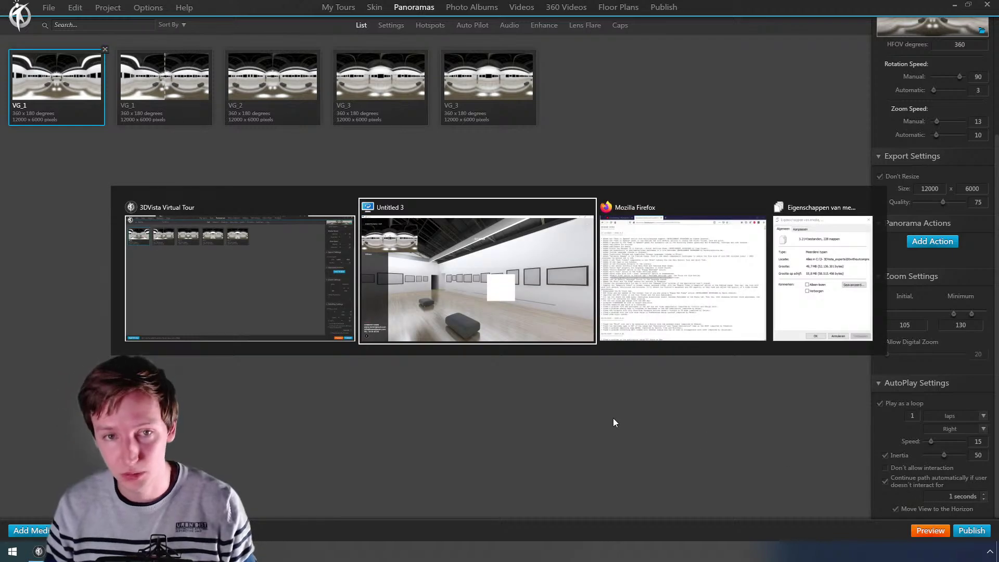
{"action": "key", "text": "alt+Tab"}
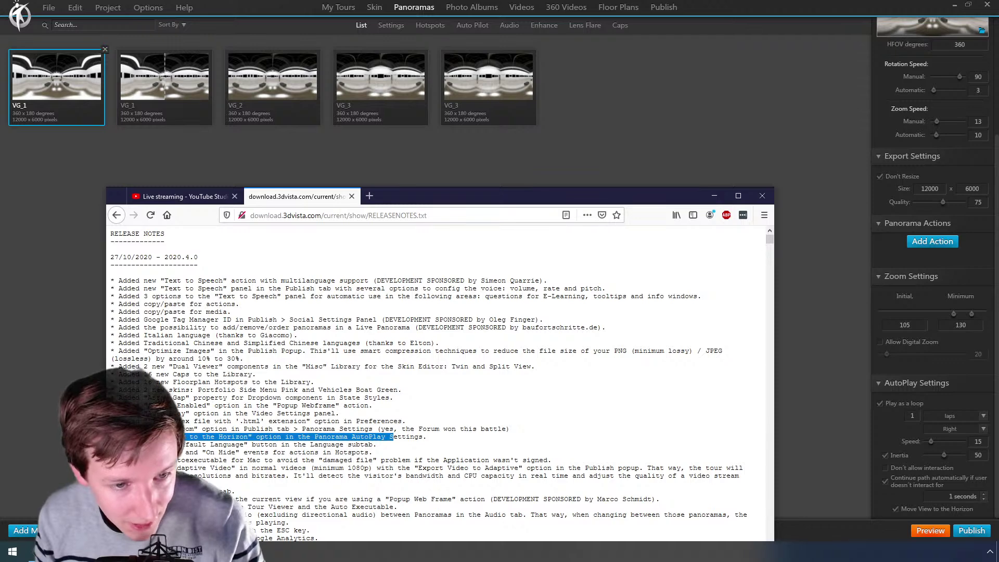
{"action": "left_click_drag", "start_coordinate": [156, 444], "coordinate": [297, 444]}
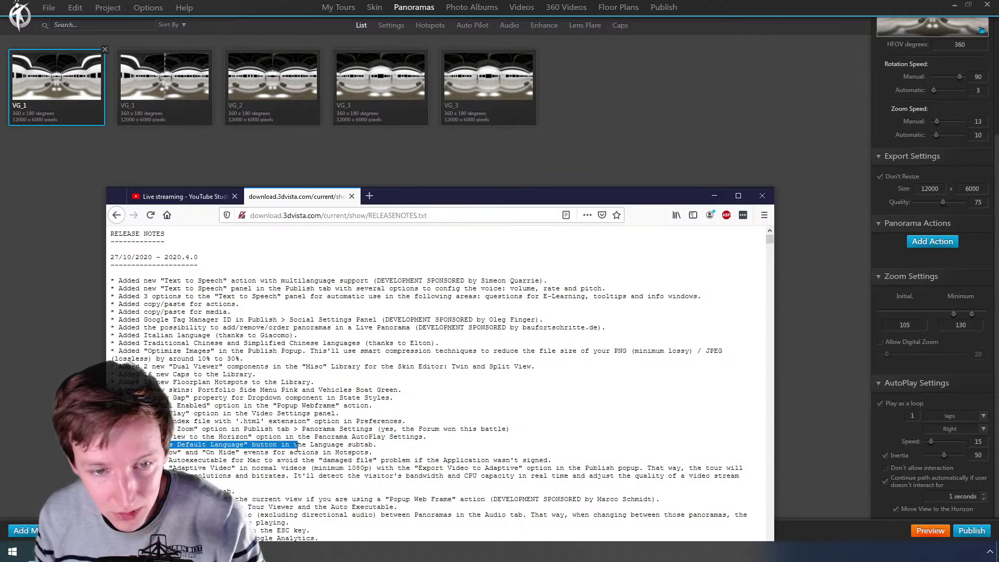
Step: Set Español as the tour's default language in the publishing language settings, and switch the default back to Nederlands
{"action": "left_click", "coordinate": [664, 7]}
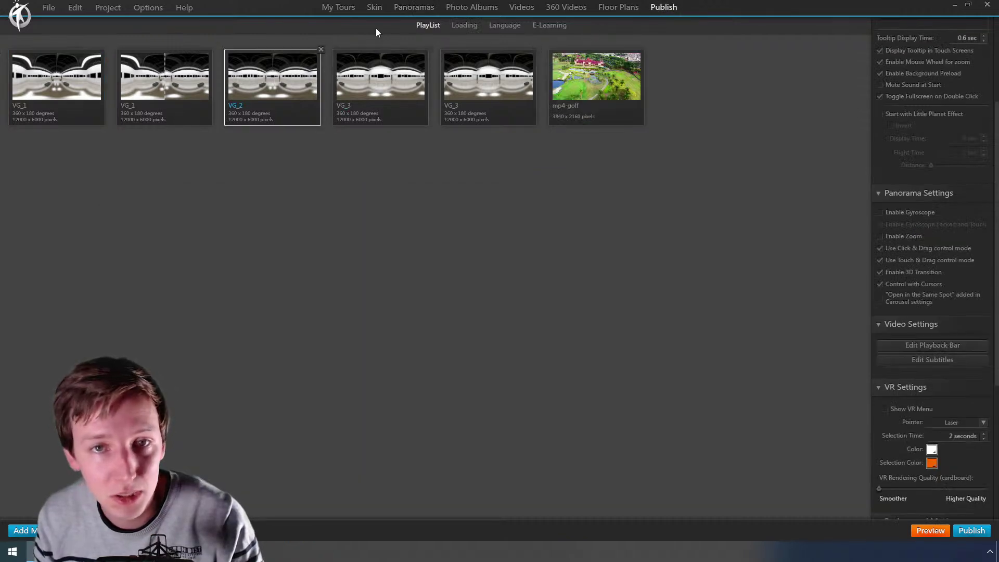
{"action": "left_click", "coordinate": [545, 31]}
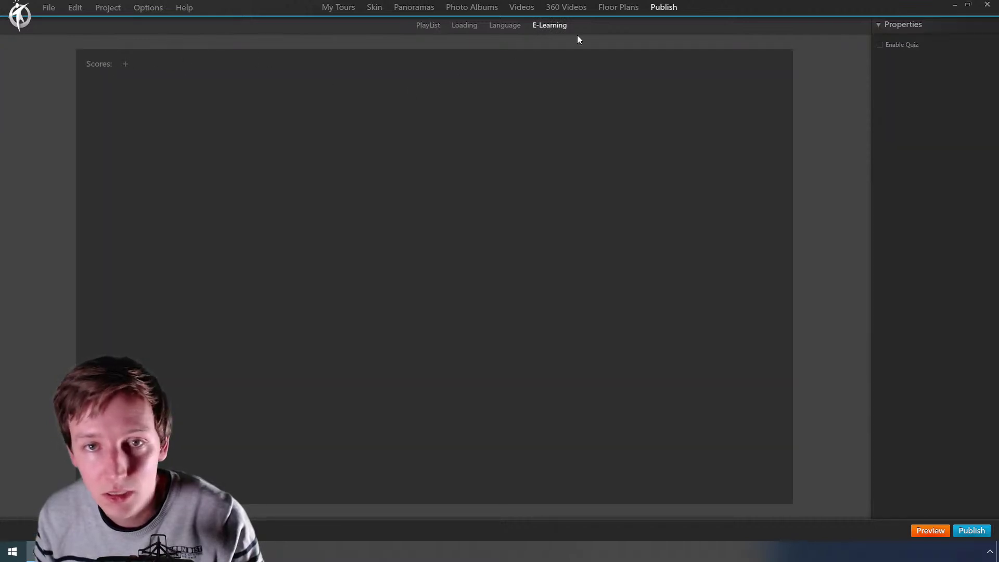
{"action": "left_click", "coordinate": [515, 27]}
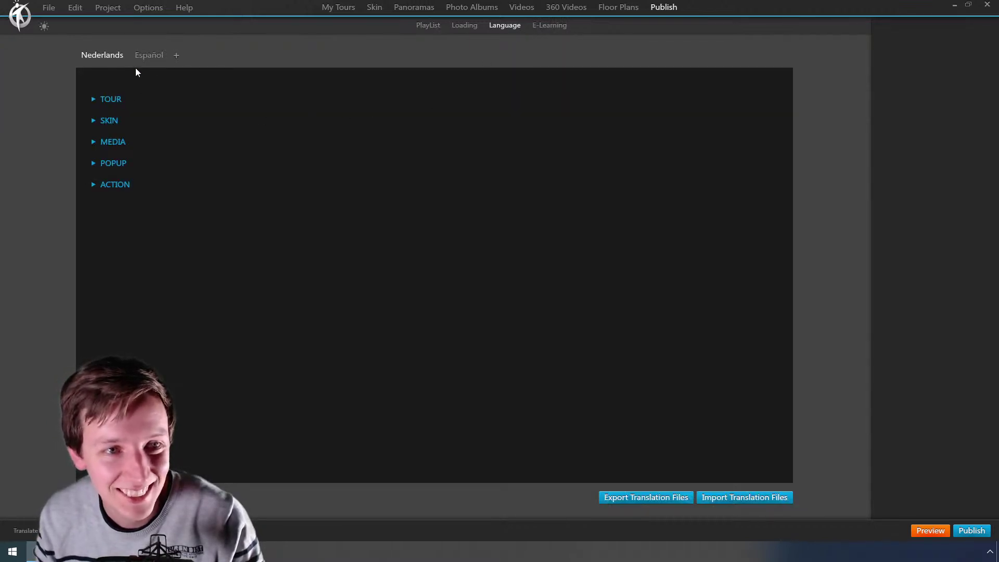
{"action": "left_click", "coordinate": [144, 56]}
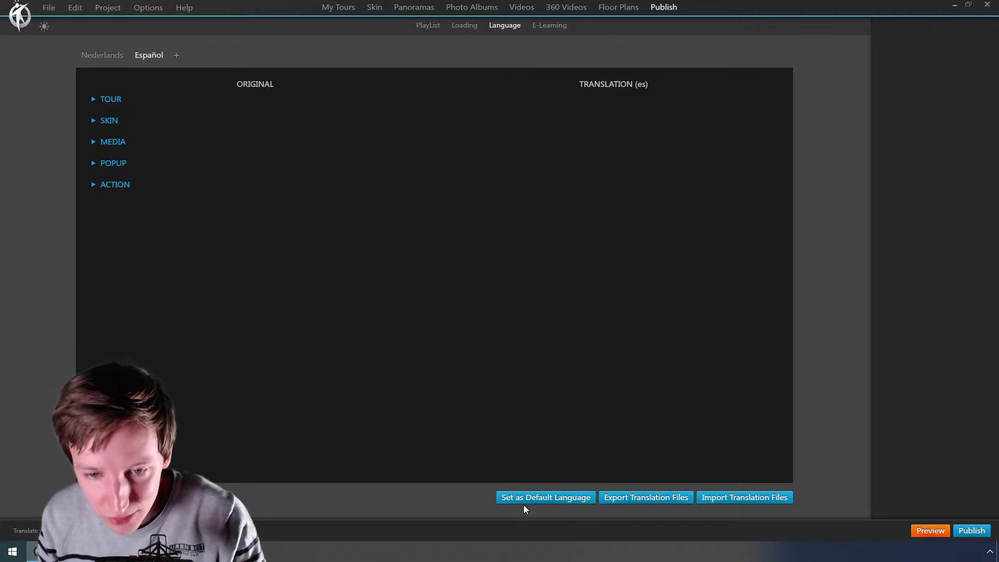
{"action": "left_click", "coordinate": [535, 502]}
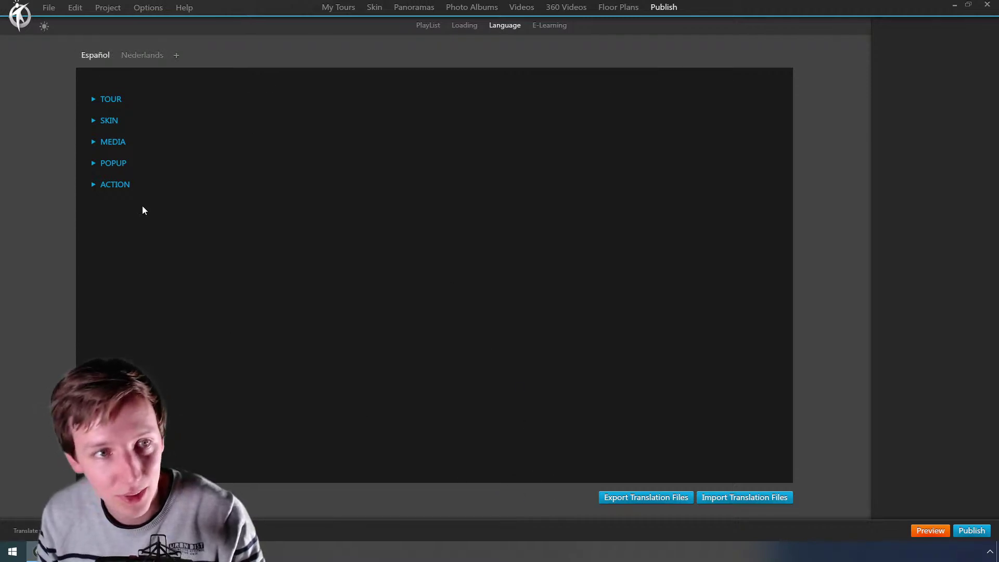
{"action": "left_click", "coordinate": [141, 56]}
{"action": "left_click", "coordinate": [571, 501]}
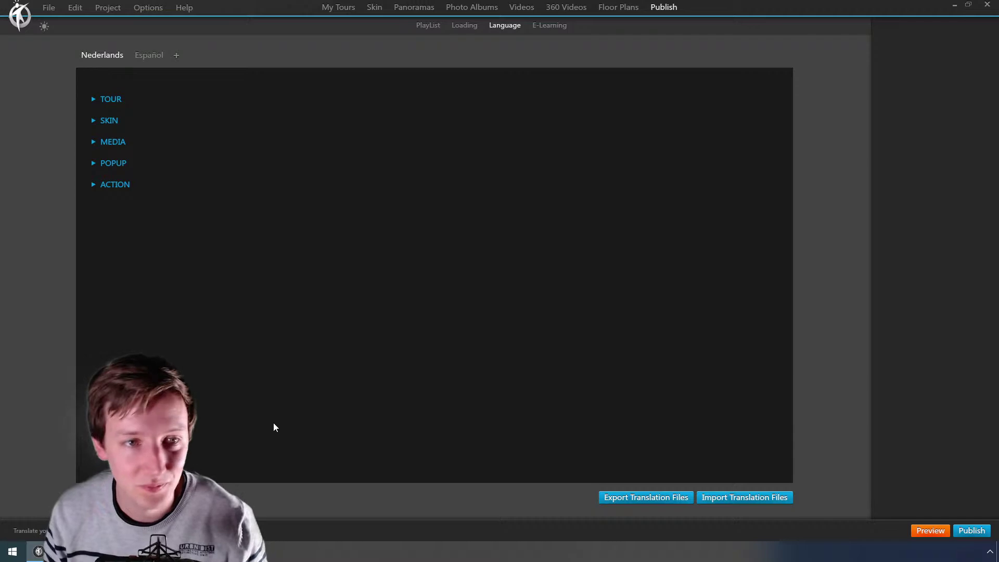
Step: Read the release notes entry on the new "On Hide" events for hotspot actions and return to 3DVista
{"action": "key", "text": "alt+Tab"}
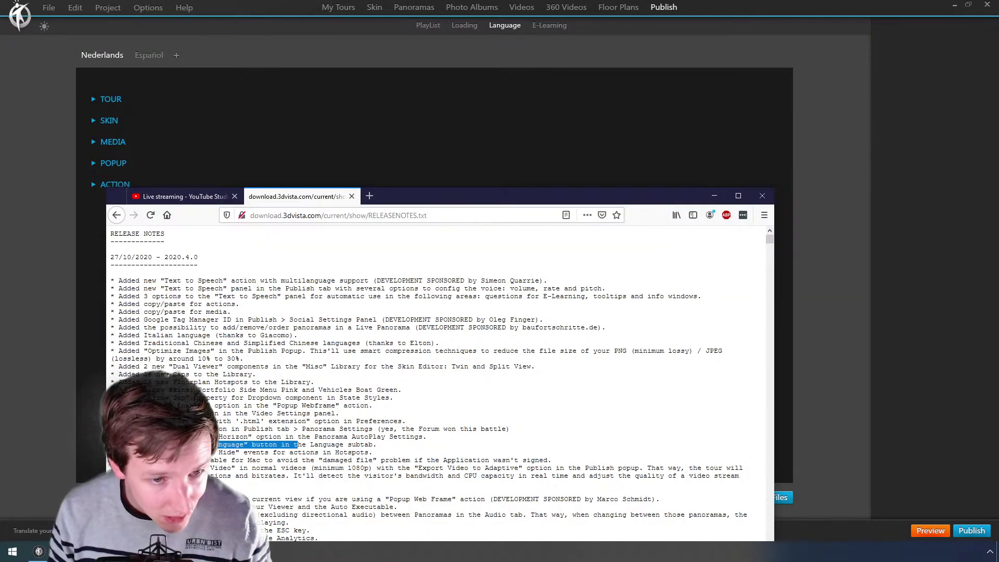
{"action": "left_click_drag", "start_coordinate": [376, 445], "coordinate": [339, 452]}
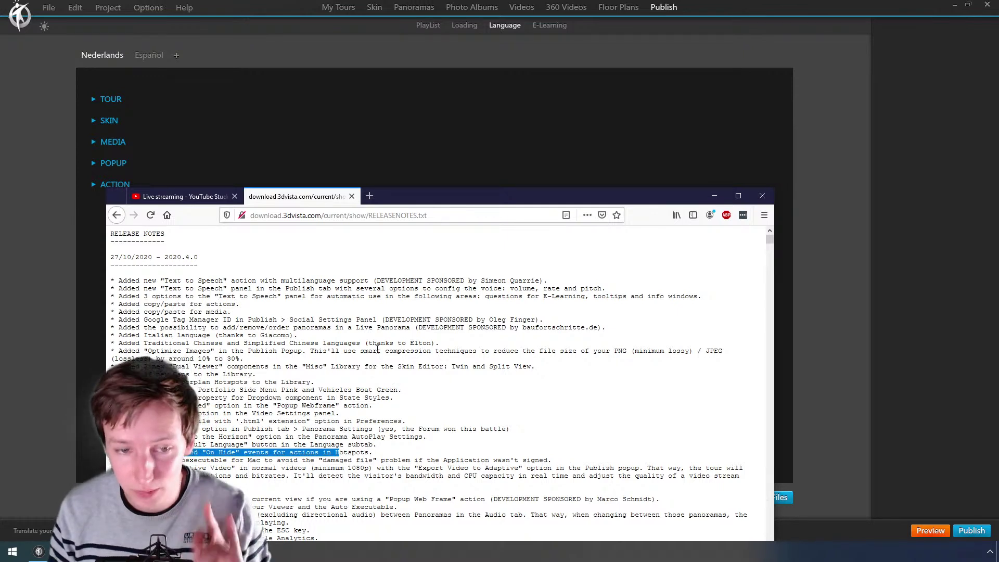
{"action": "left_click", "coordinate": [451, 111]}
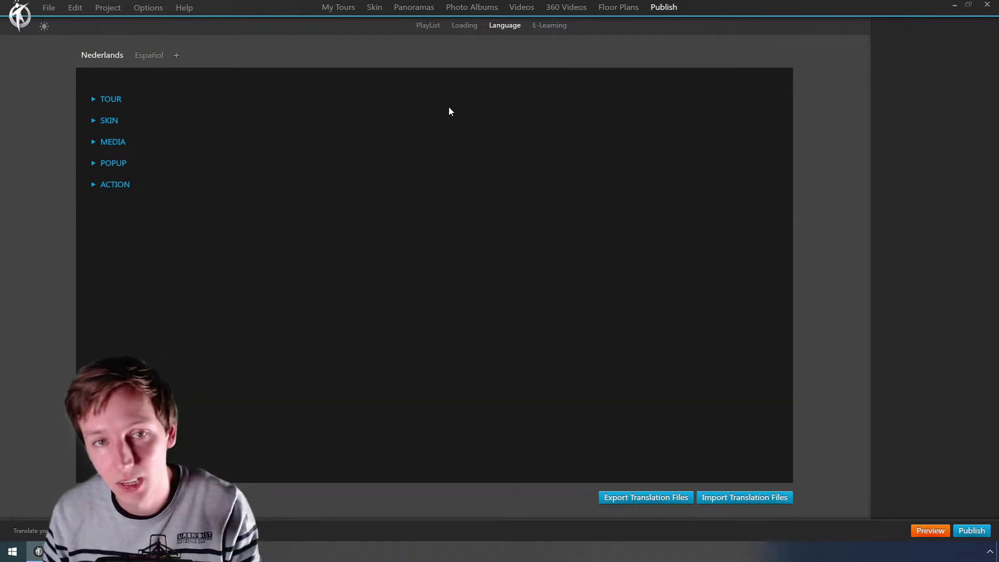
Step: Place a round Black hotspot from the library's Video family high on the side wall of the first VG_1 panorama
{"action": "left_click", "coordinate": [427, 8]}
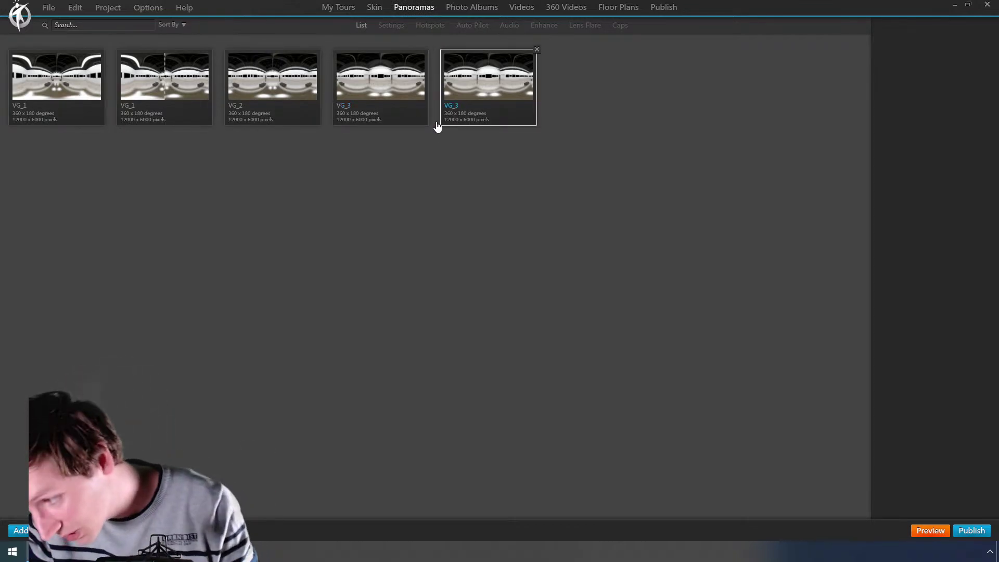
{"action": "double_click", "coordinate": [84, 99]}
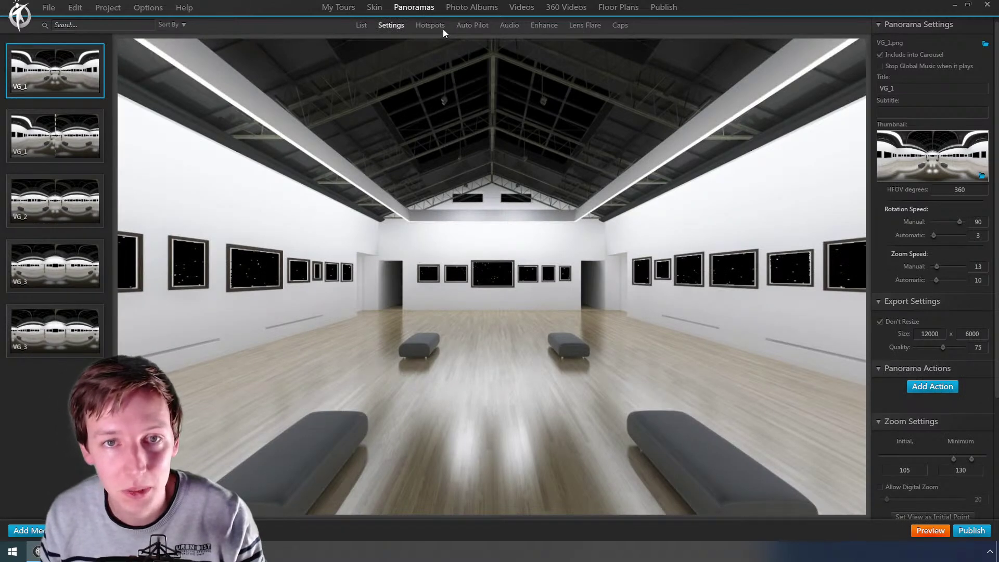
{"action": "left_click", "coordinate": [441, 27]}
{"action": "left_click", "coordinate": [959, 26]}
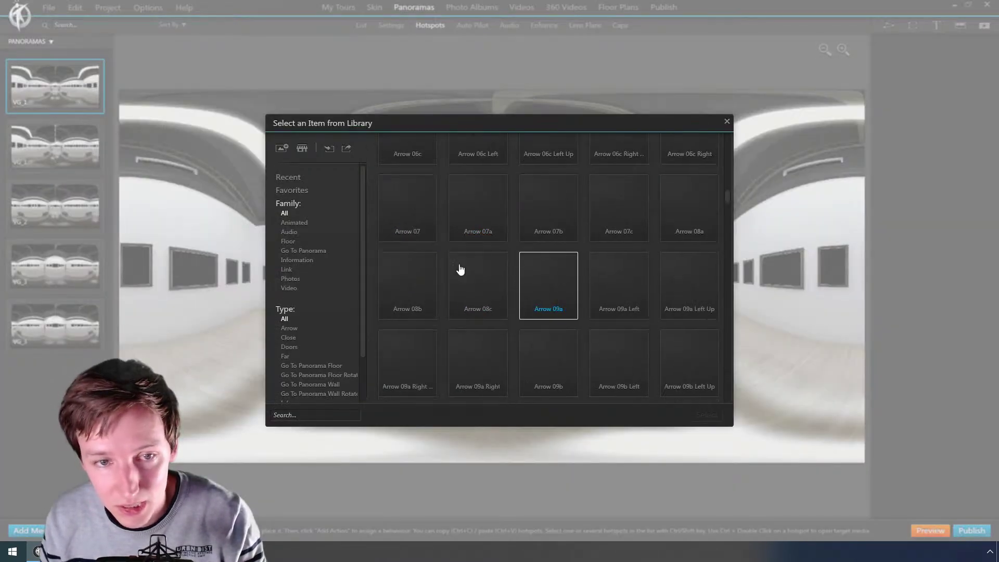
{"action": "left_click", "coordinate": [289, 280]}
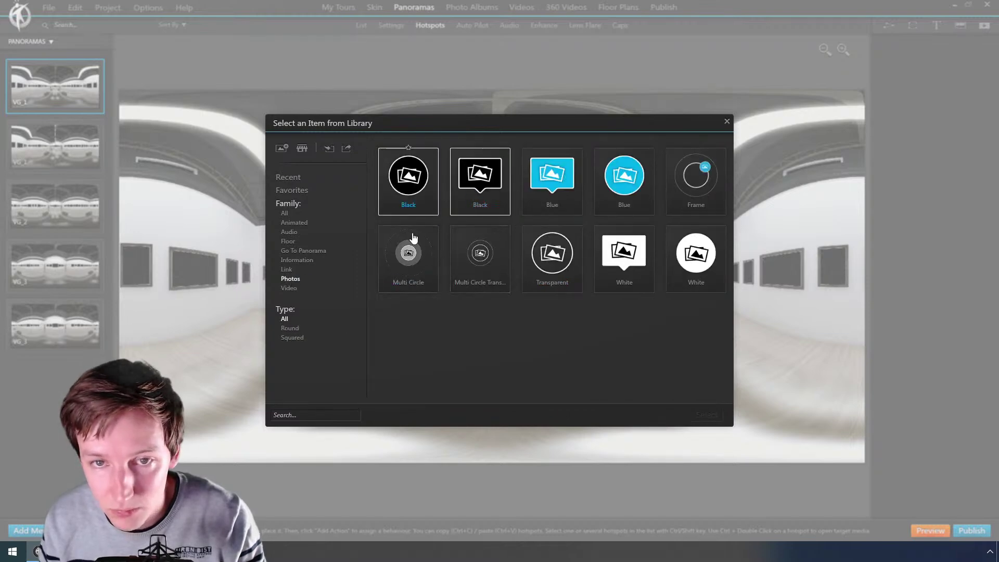
{"action": "left_click", "coordinate": [288, 288]}
{"action": "double_click", "coordinate": [411, 186]}
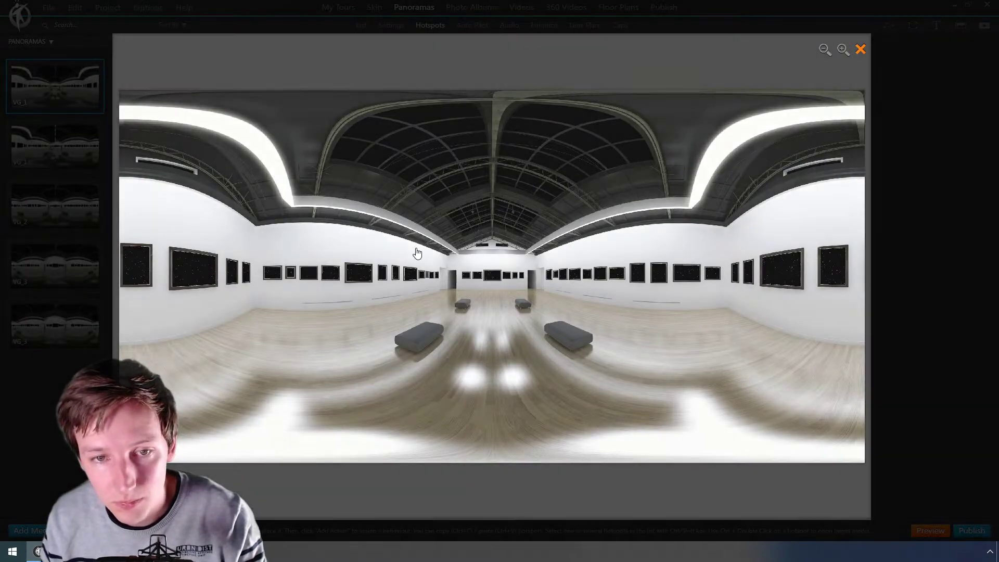
{"action": "left_click", "coordinate": [415, 247]}
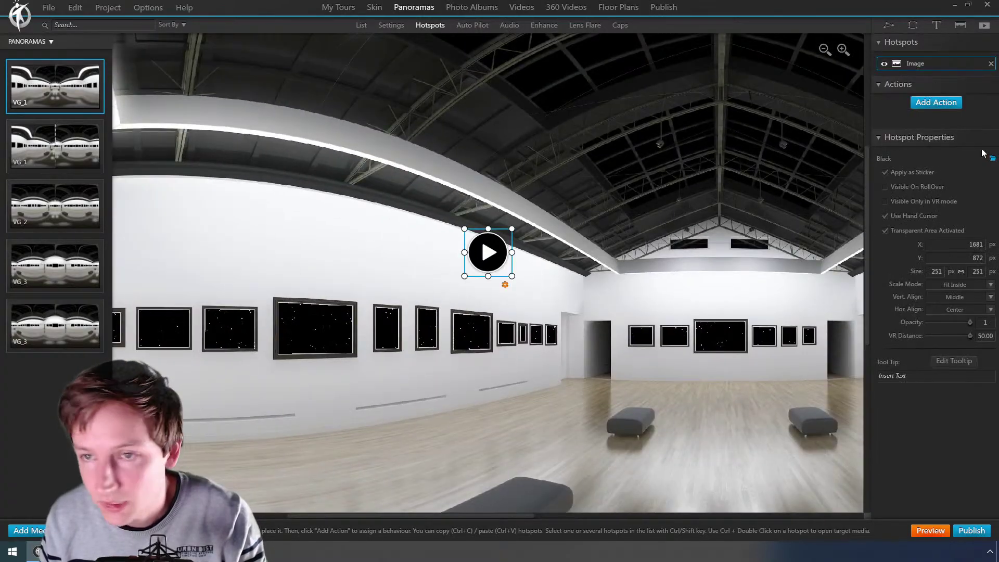
Step: Add a Show/Hide Components action to the hotspot that hides LEFT PANEL, triggered On Show
{"action": "left_click", "coordinate": [936, 102]}
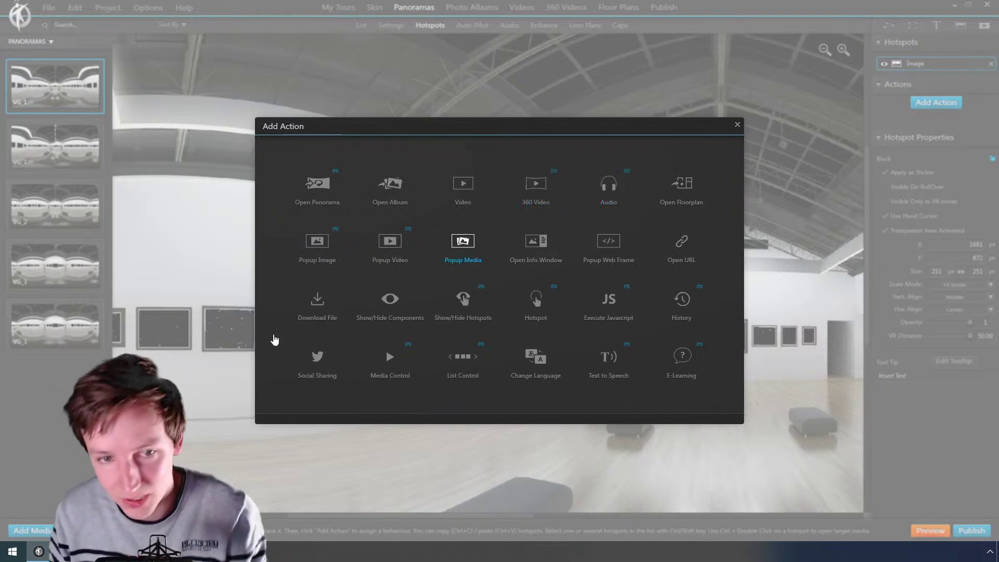
{"action": "left_click", "coordinate": [377, 308]}
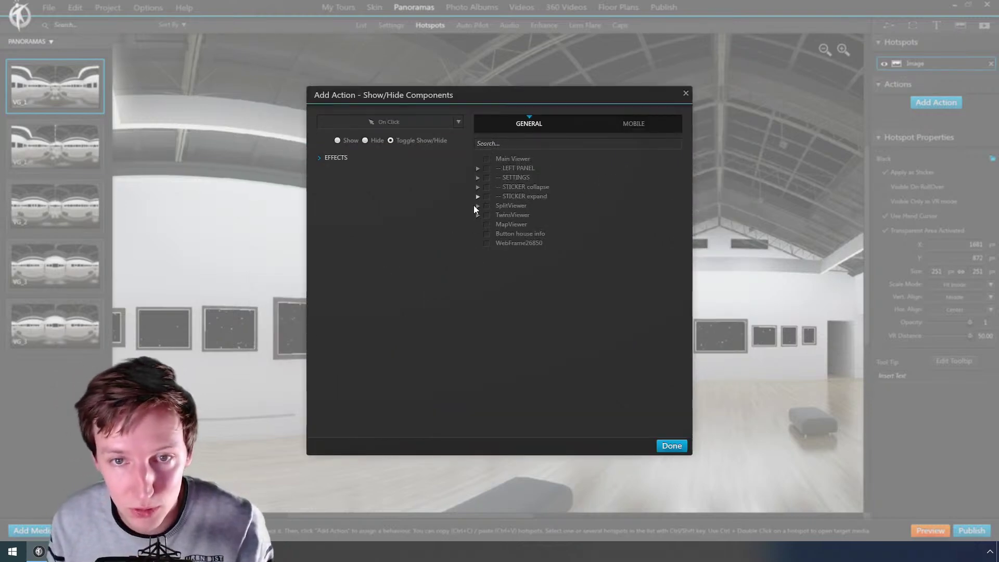
{"action": "left_click", "coordinate": [389, 125]}
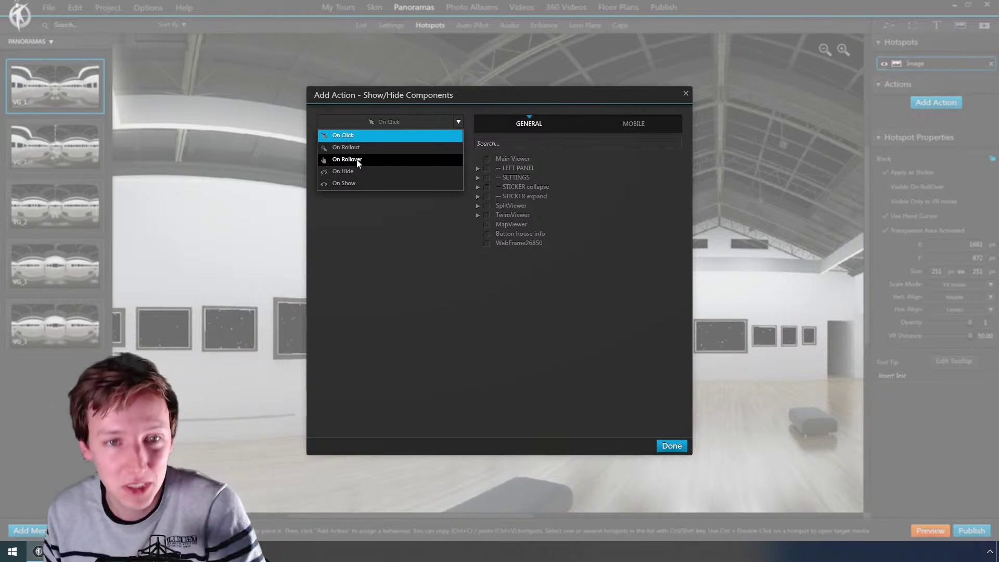
{"action": "left_click", "coordinate": [357, 183]}
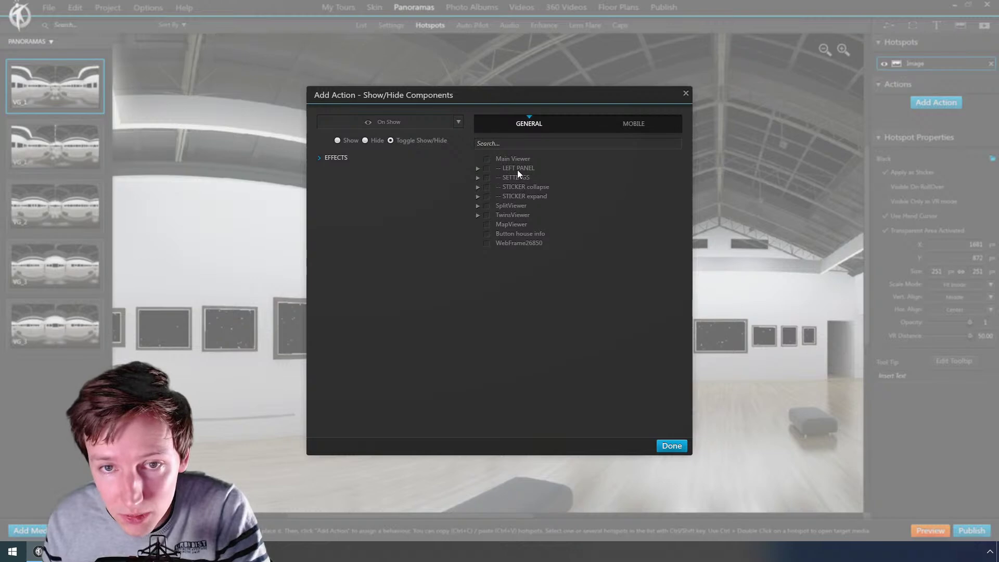
{"action": "left_click", "coordinate": [391, 140]}
{"action": "left_click", "coordinate": [366, 141]}
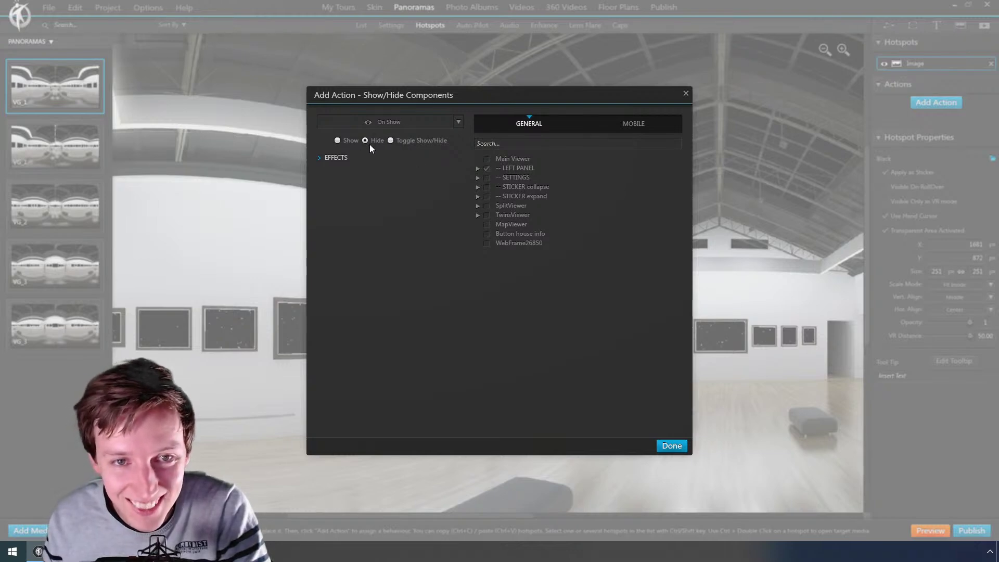
{"action": "left_click", "coordinate": [389, 127]}
{"action": "left_click", "coordinate": [389, 127]}
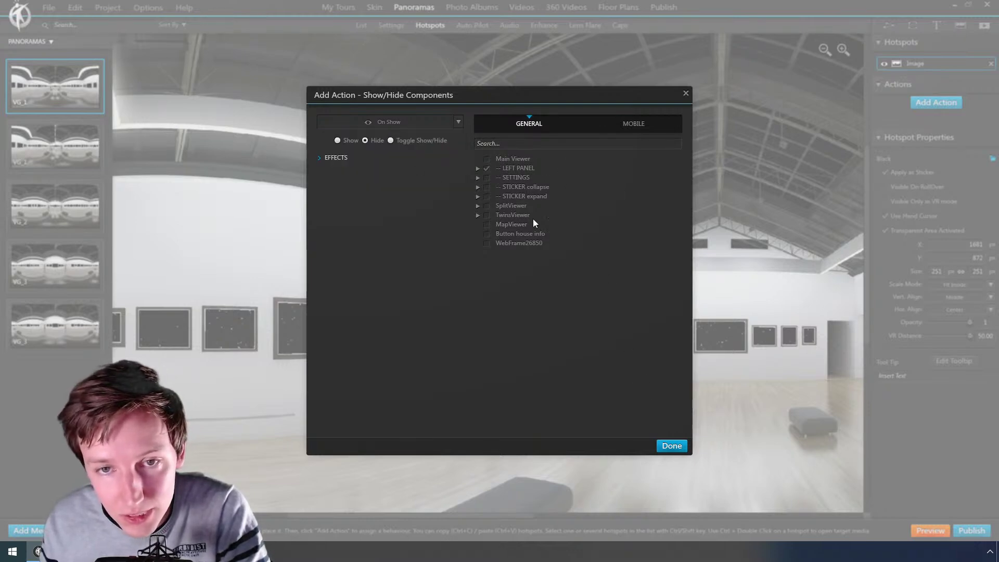
{"action": "left_click", "coordinate": [672, 446]}
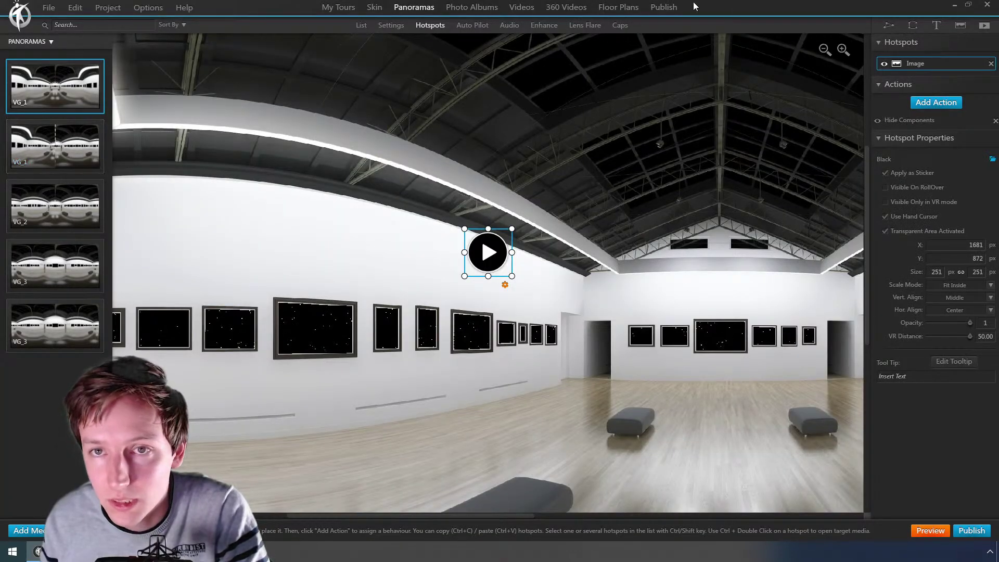
Step: Move the VG_2 panorama to the first position in the publishing playlist
{"action": "left_click", "coordinate": [665, 8]}
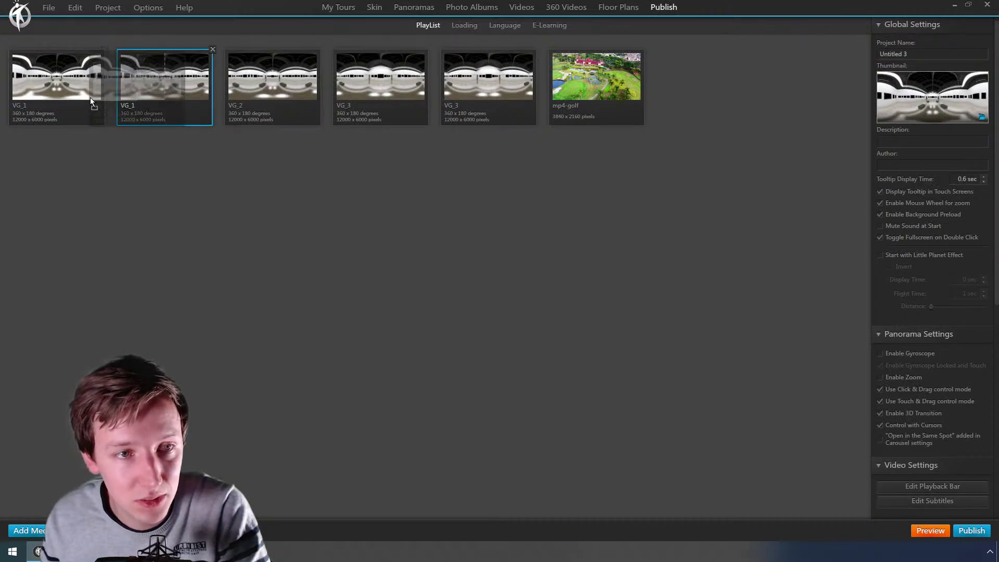
{"action": "left_click", "coordinate": [272, 88]}
{"action": "left_click_drag", "start_coordinate": [14, 91], "coordinate": [14, 92]}
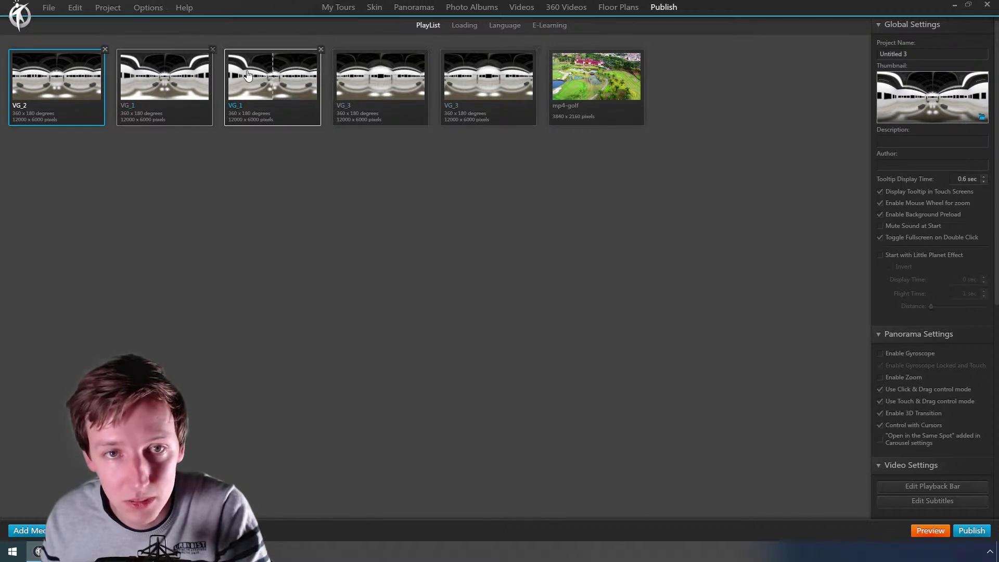
Step: Check both VG_1 panoramas for the play hotspot and delete the duplicate VG_1 without it from the playlist
{"action": "double_click", "coordinate": [185, 92]}
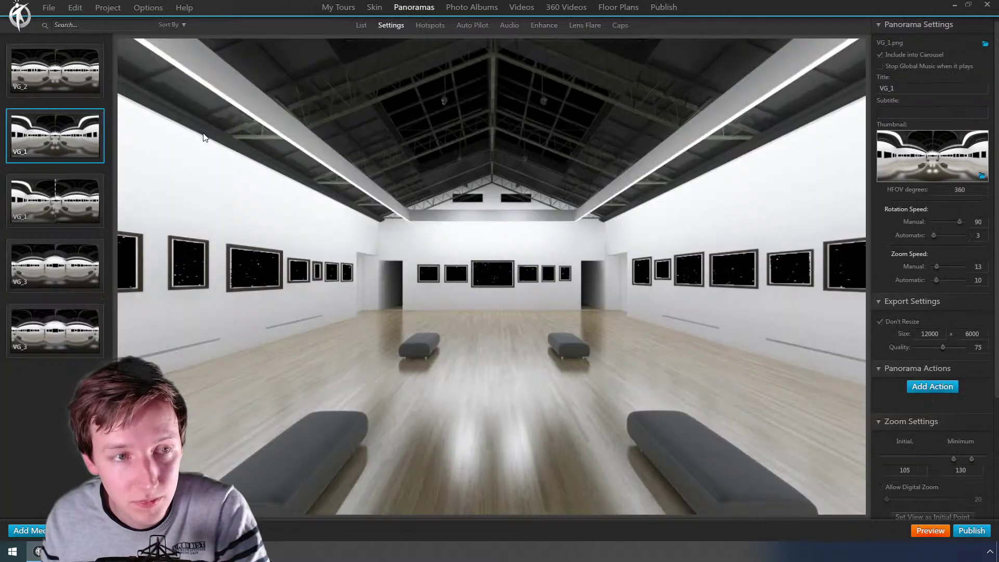
{"action": "left_click", "coordinate": [430, 25]}
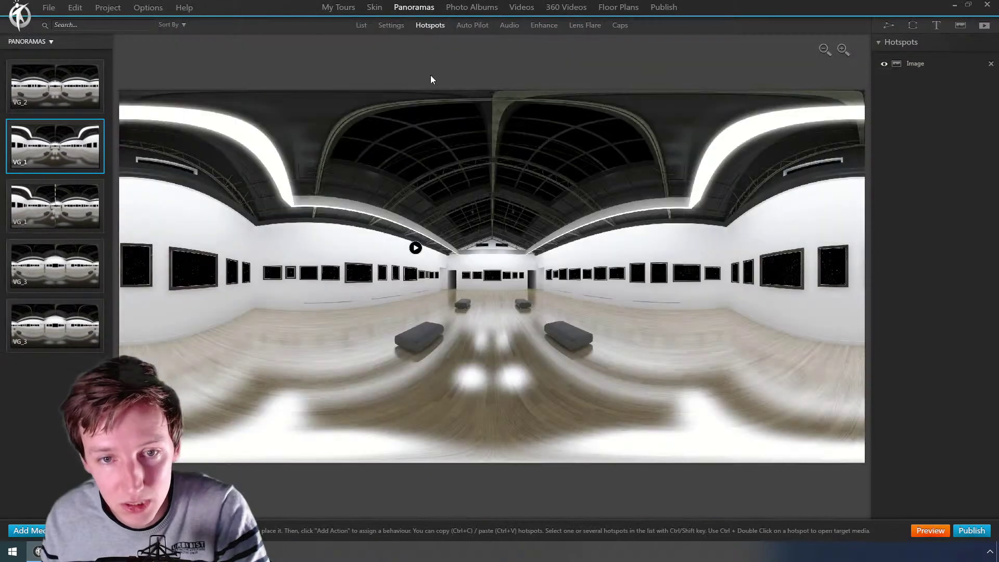
{"action": "left_click", "coordinate": [415, 247]}
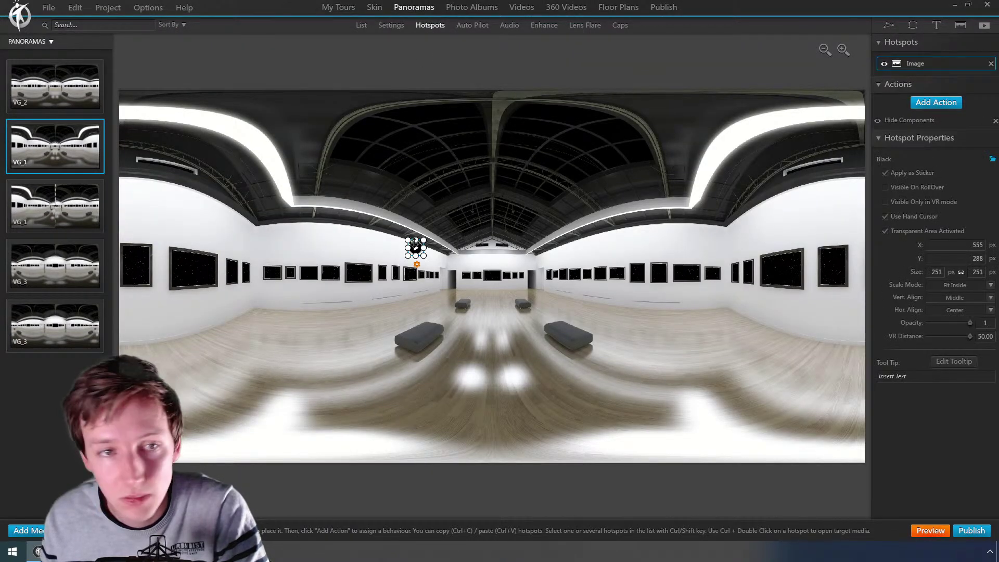
{"action": "left_click", "coordinate": [45, 201]}
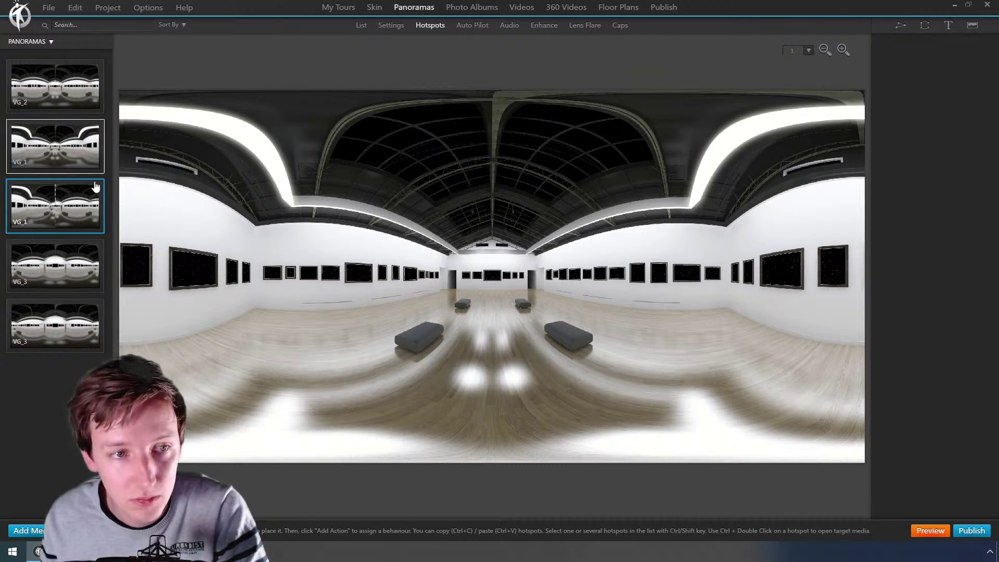
{"action": "left_click", "coordinate": [664, 7]}
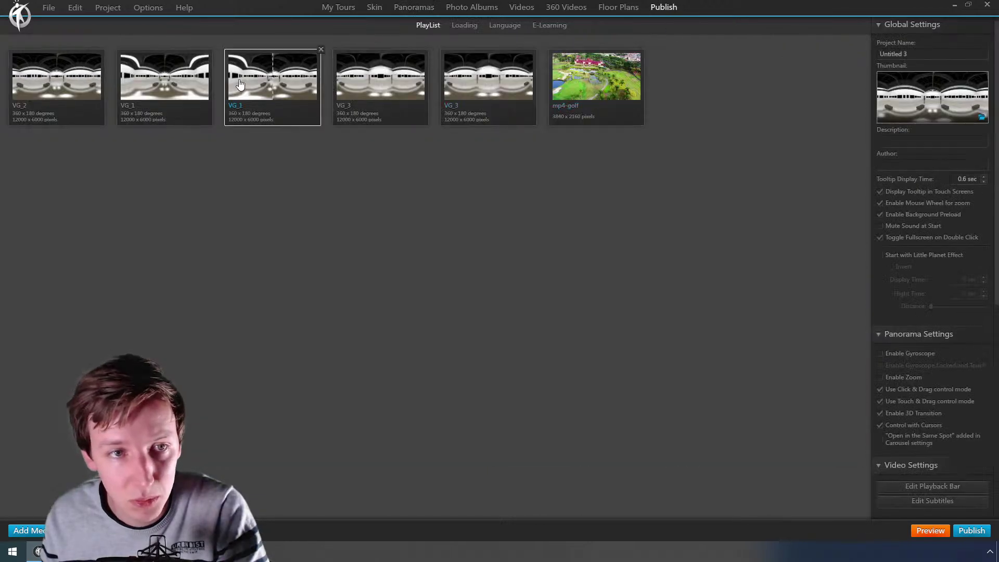
{"action": "left_click", "coordinate": [321, 50]}
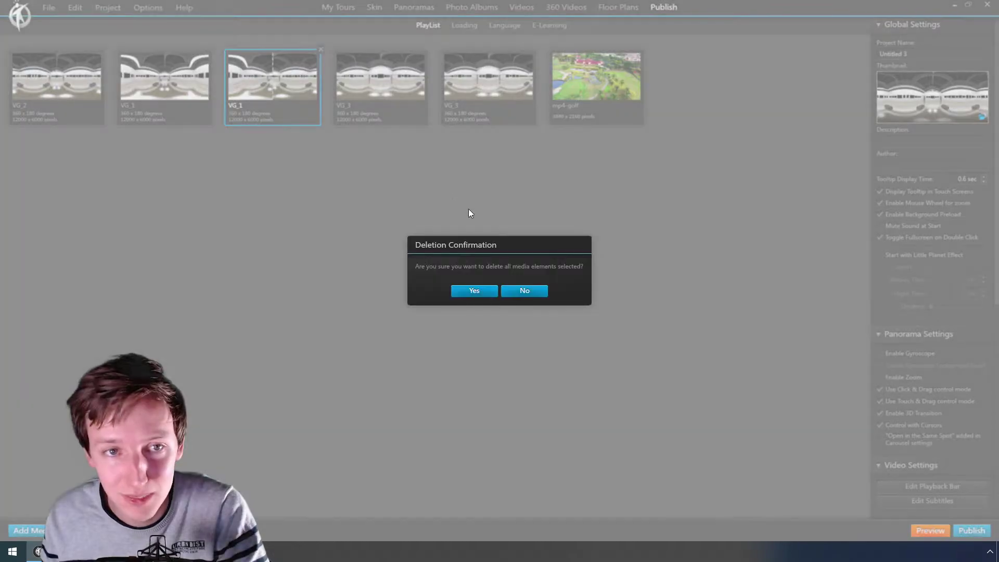
{"action": "left_click", "coordinate": [487, 291]}
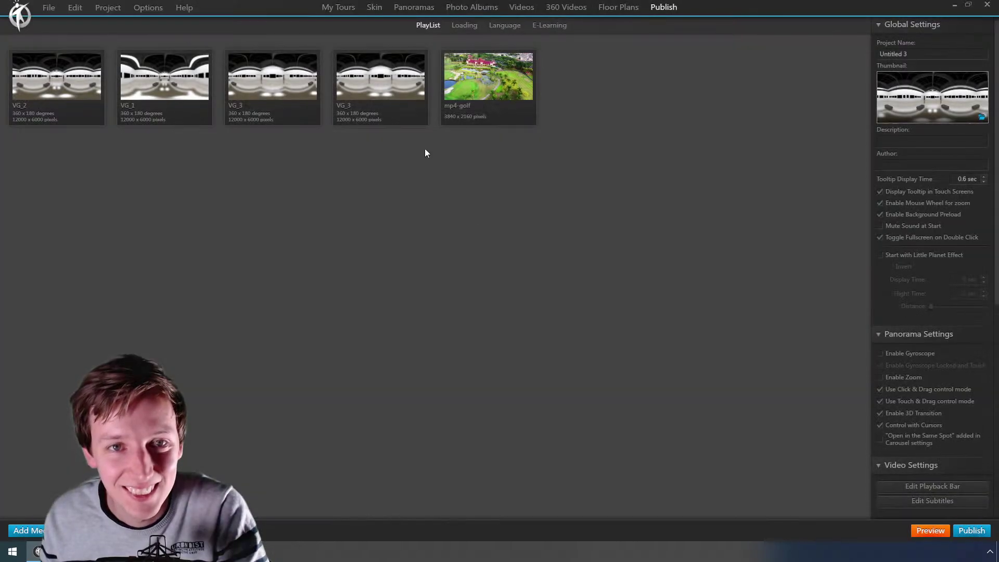
Step: Add a dropdown component from the library to the tour skin, above and to the right of the TEXT BUTTON element
{"action": "left_click", "coordinate": [374, 7]}
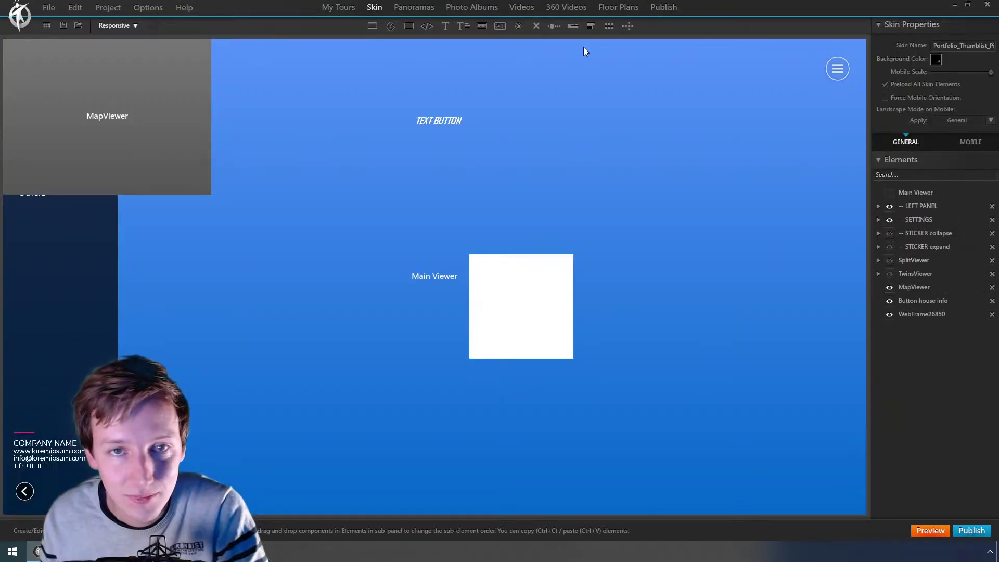
{"action": "left_click", "coordinate": [500, 25]}
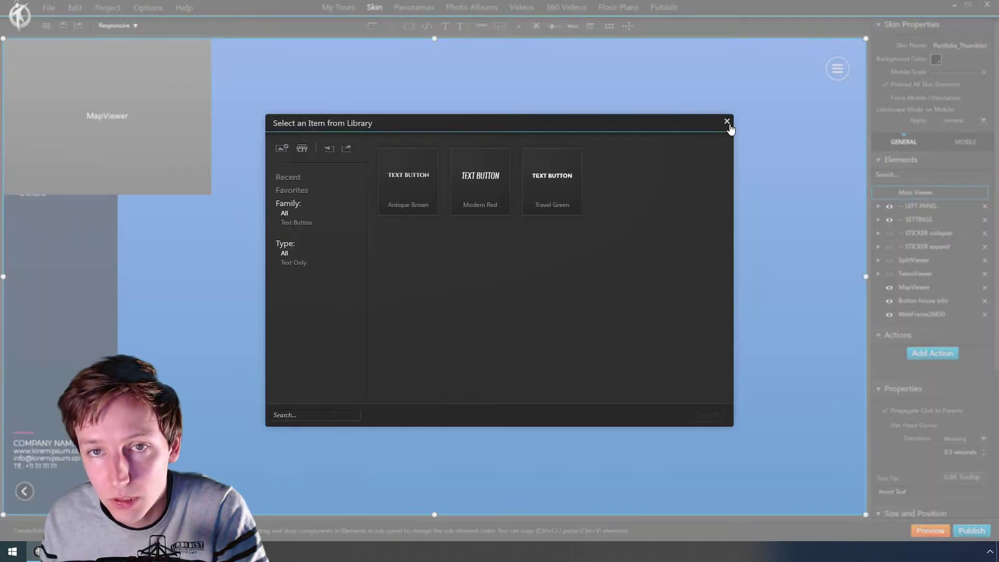
{"action": "left_click", "coordinate": [727, 122]}
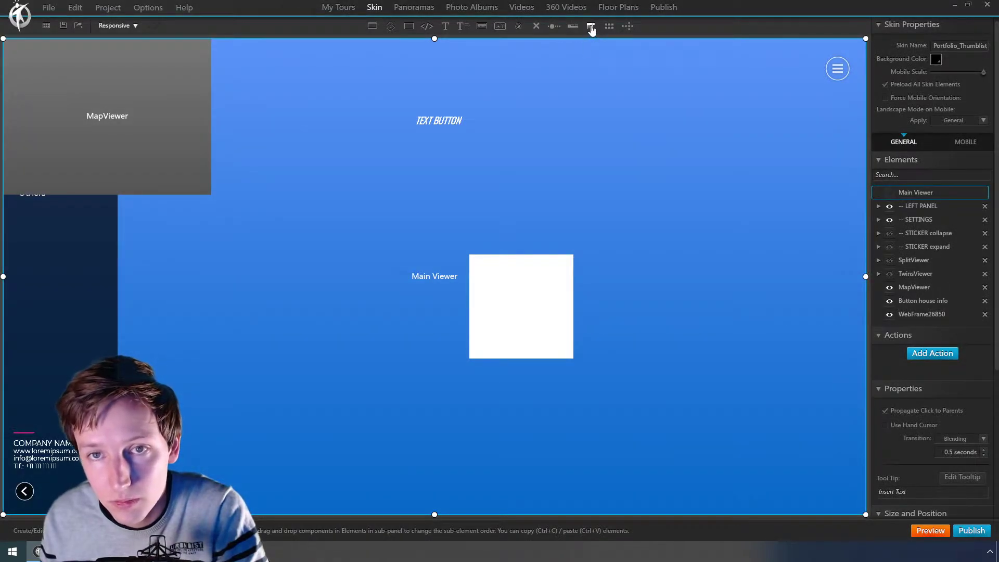
{"action": "left_click", "coordinate": [592, 26]}
{"action": "double_click", "coordinate": [573, 179]}
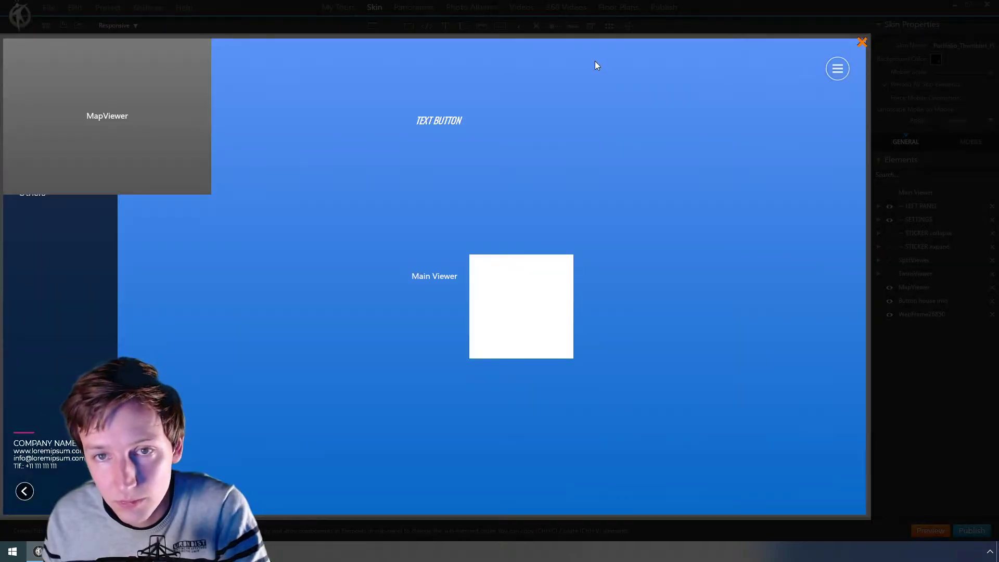
{"action": "left_click", "coordinate": [597, 65]}
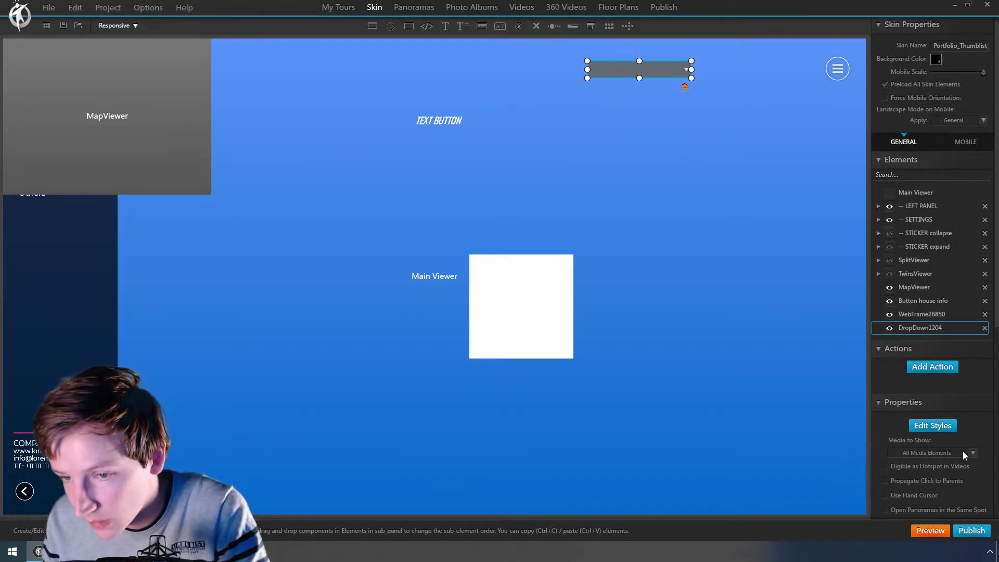
Step: Preview the tour, switch from VG_2 to VG_1 with the media dropdown, and look around to test the hotspot's On Show action
{"action": "left_click", "coordinate": [935, 531]}
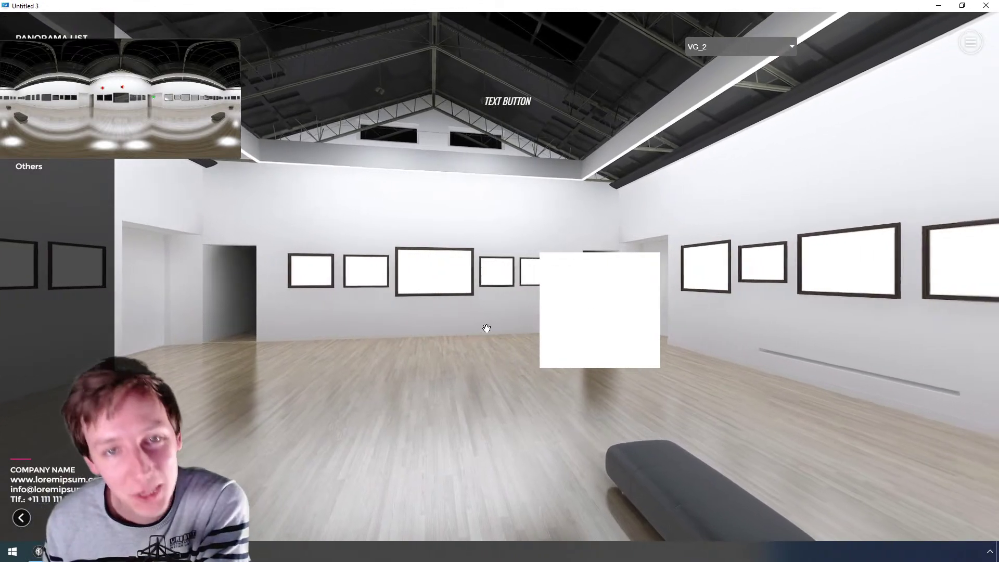
{"action": "left_click_drag", "start_coordinate": [486, 305], "coordinate": [484, 178]}
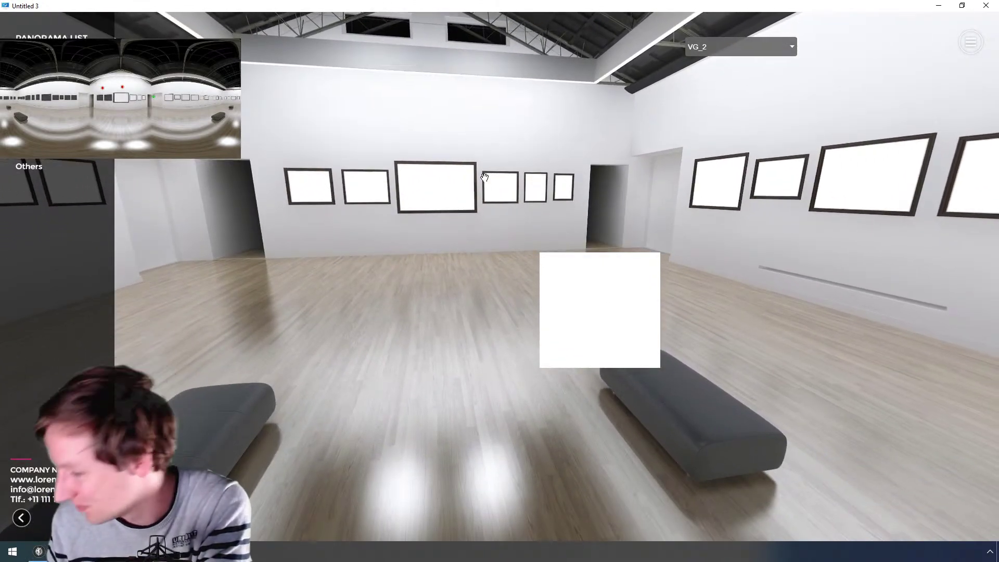
{"action": "left_click_drag", "start_coordinate": [647, 162], "coordinate": [868, 212]}
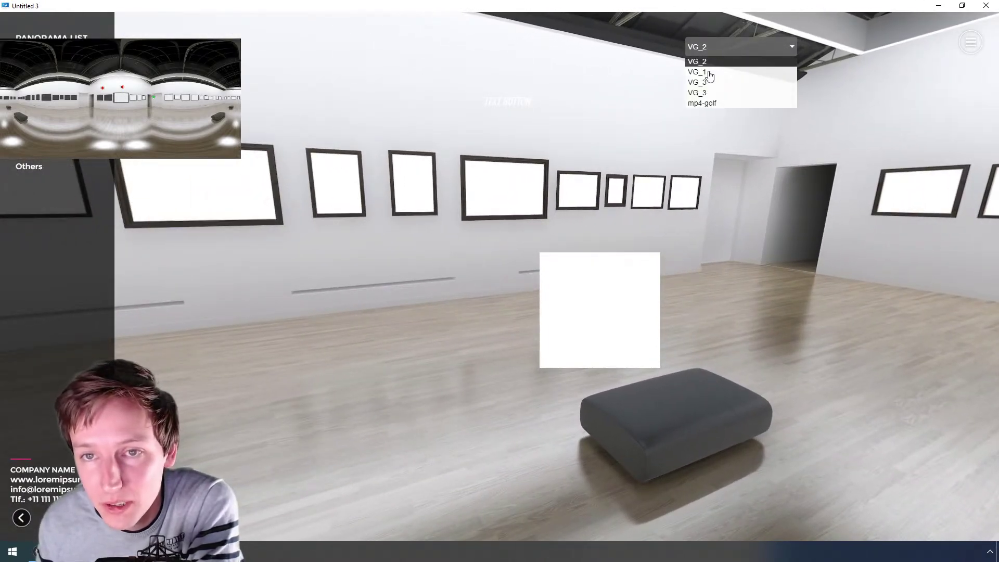
{"action": "left_click", "coordinate": [698, 73]}
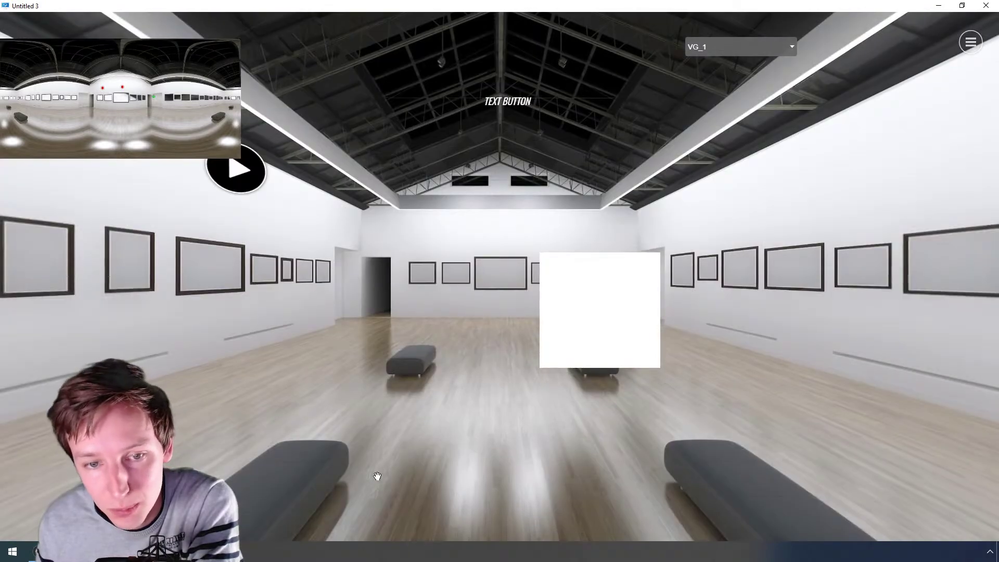
{"action": "left_click_drag", "start_coordinate": [430, 473], "coordinate": [444, 417]}
{"action": "left_click_drag", "start_coordinate": [385, 172], "coordinate": [384, 217]}
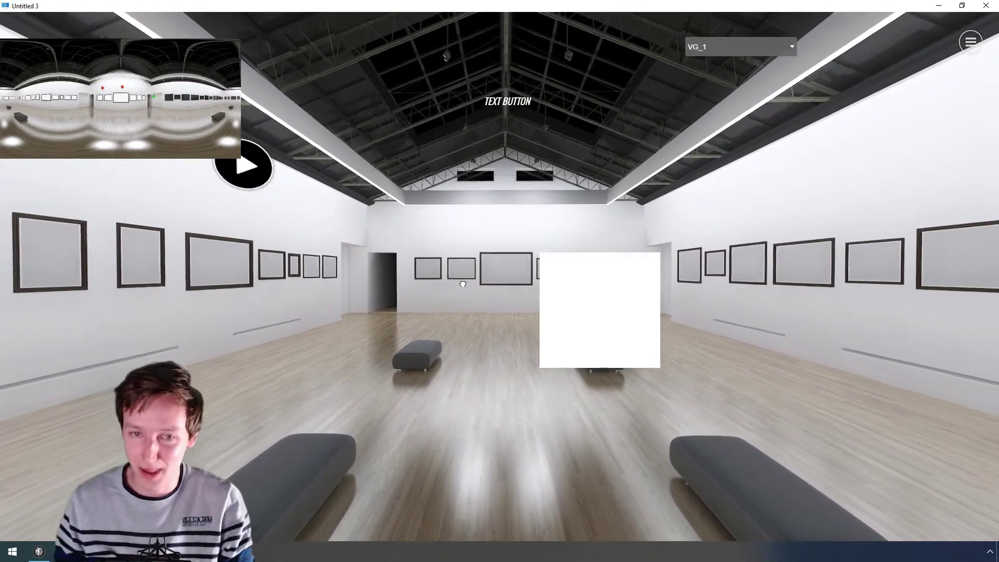
{"action": "left_click_drag", "start_coordinate": [463, 287], "coordinate": [451, 256]}
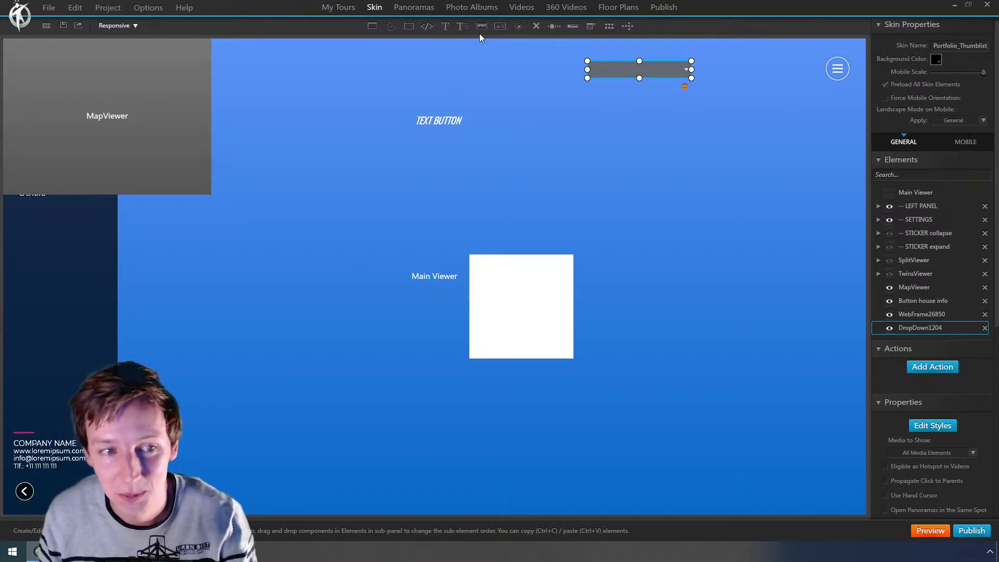
Step: Read the release notes entries on the Mac autoexecutable change and "Adaptive Video" support for normal videos
{"action": "key", "text": "alt+Tab"}
{"action": "key", "text": "Tab"}
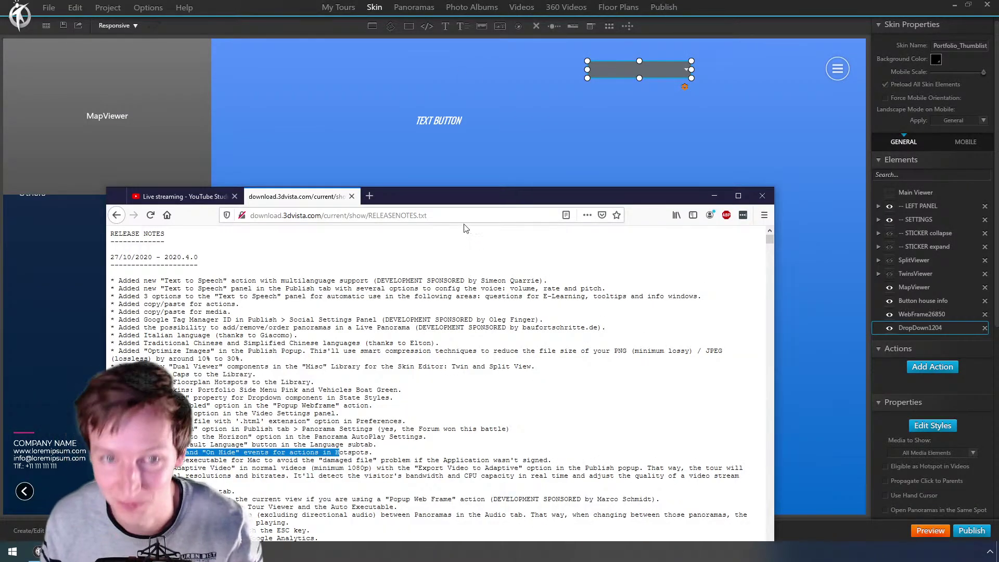
{"action": "left_click_drag", "start_coordinate": [443, 196], "coordinate": [489, 71]}
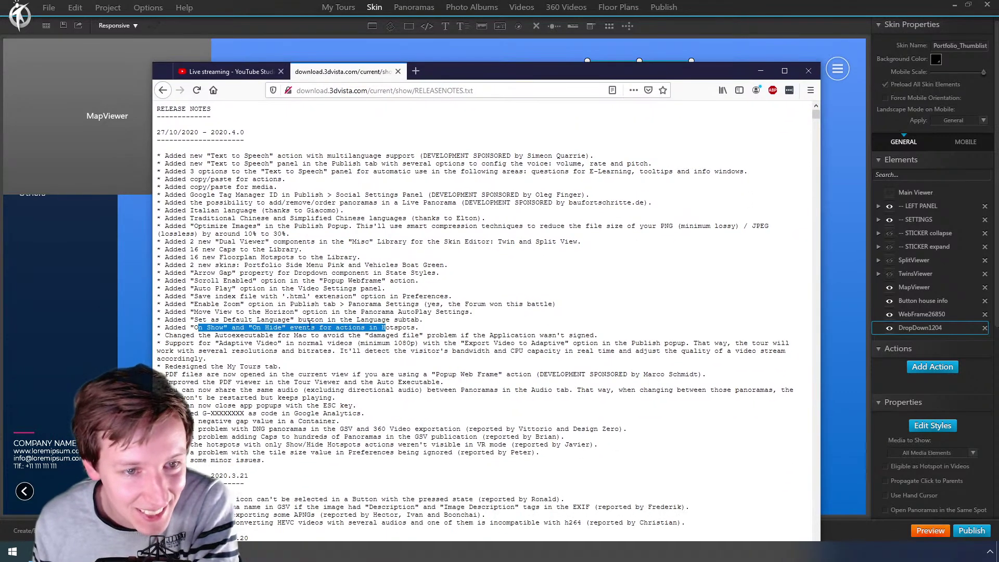
{"action": "left_click_drag", "start_coordinate": [219, 336], "coordinate": [563, 337]}
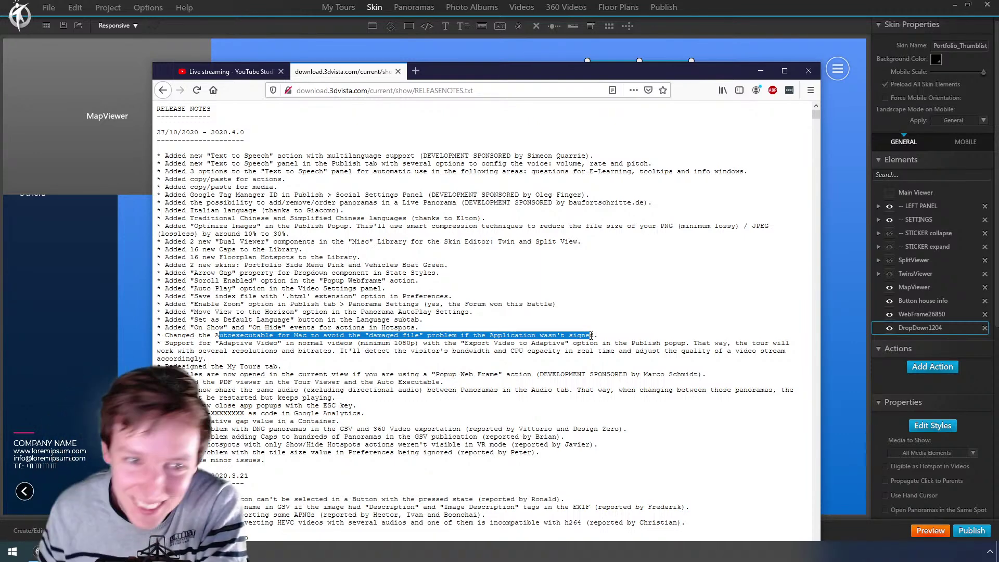
{"action": "left_click_drag", "start_coordinate": [181, 344], "coordinate": [661, 346]}
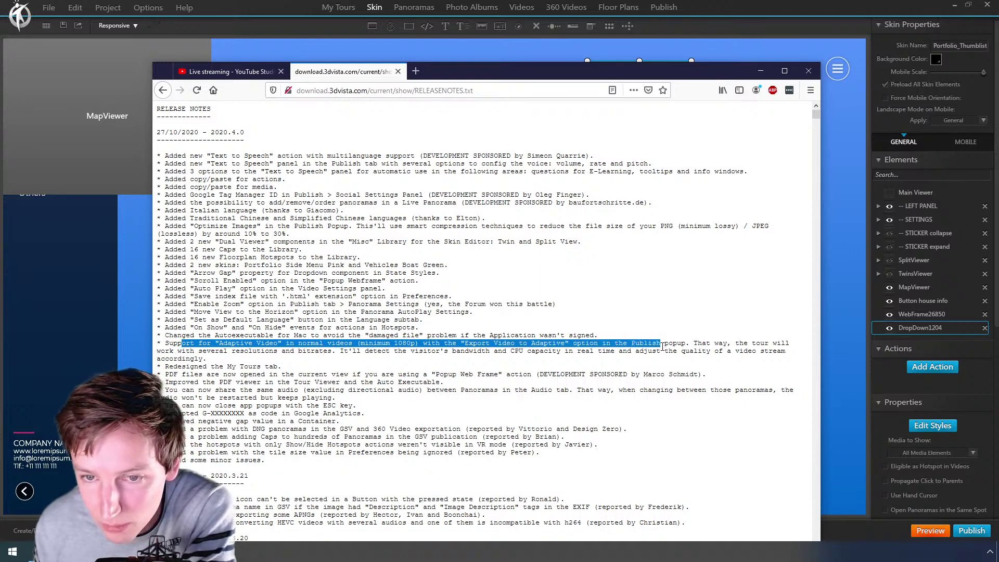
Step: Check the mp4-golf video's settings and enable Export Video to Adaptive in the Web / Mobile publishing settings
{"action": "left_click", "coordinate": [521, 7]}
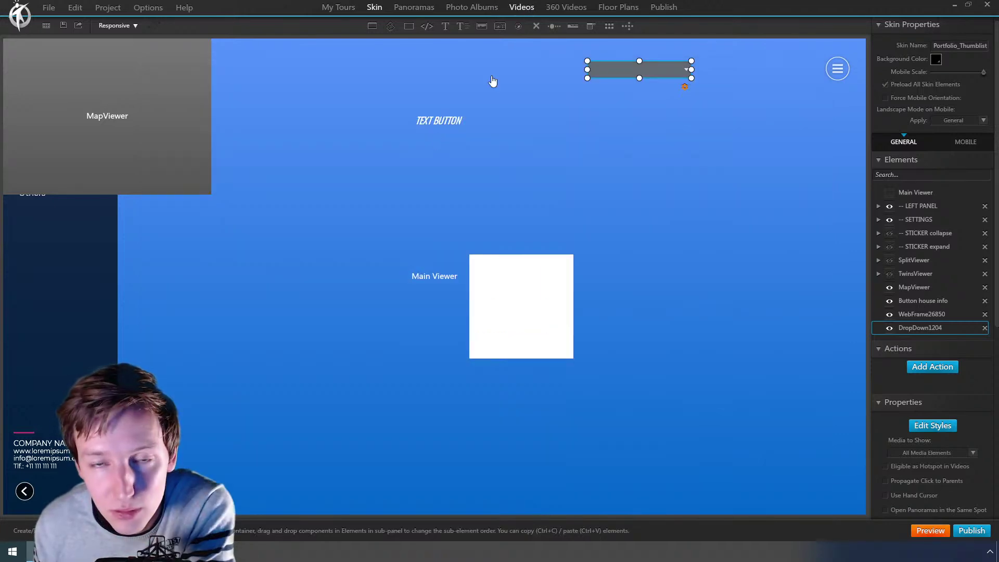
{"action": "left_click", "coordinate": [94, 89]}
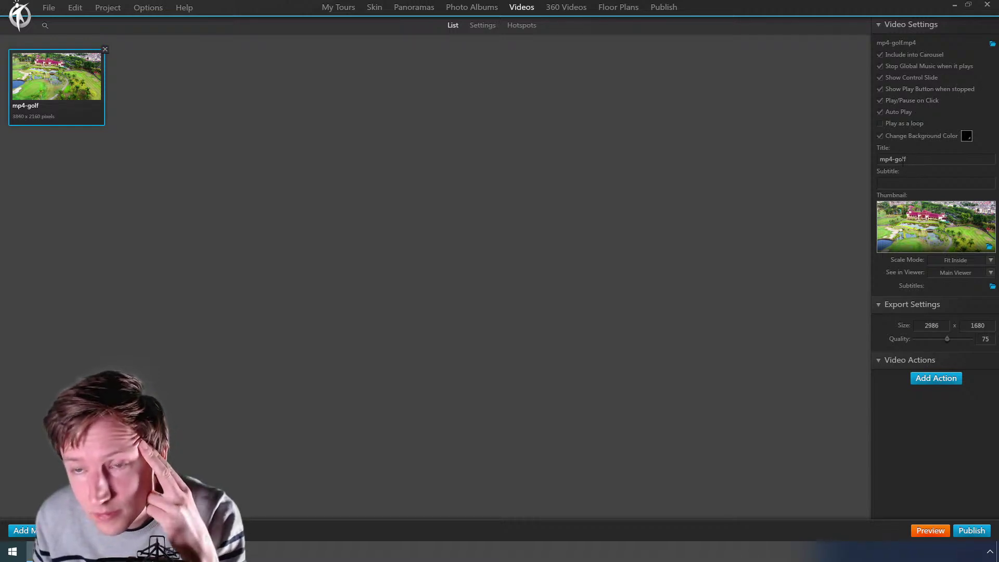
{"action": "left_click", "coordinate": [664, 7]}
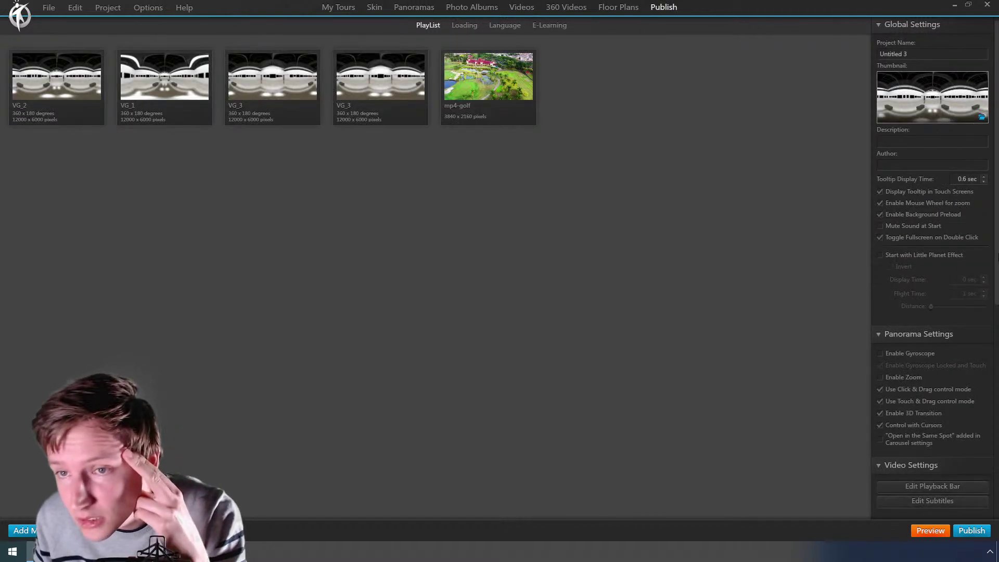
{"action": "left_click_drag", "start_coordinate": [997, 263], "coordinate": [998, 518]}
{"action": "left_click", "coordinate": [967, 532]}
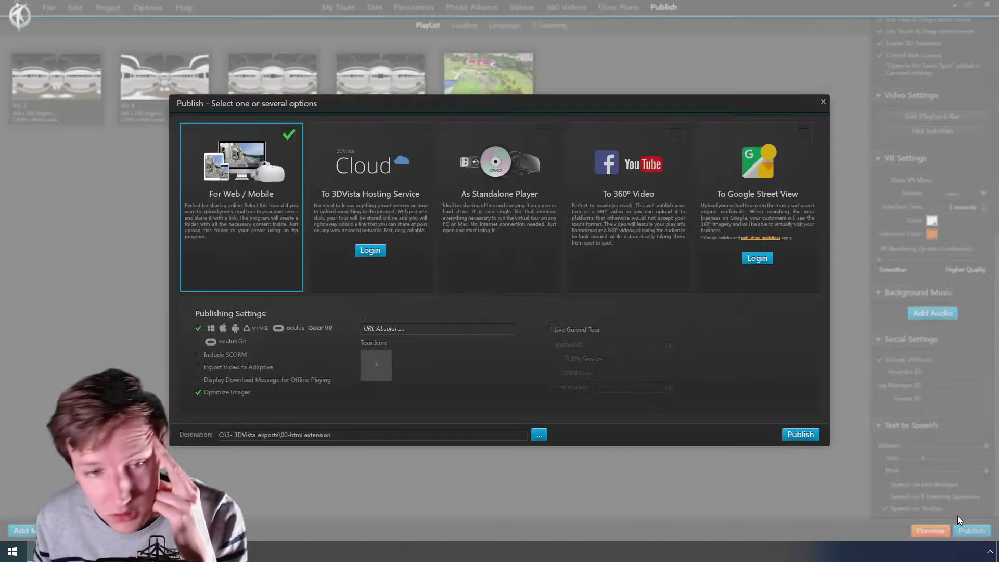
{"action": "left_click", "coordinate": [246, 369]}
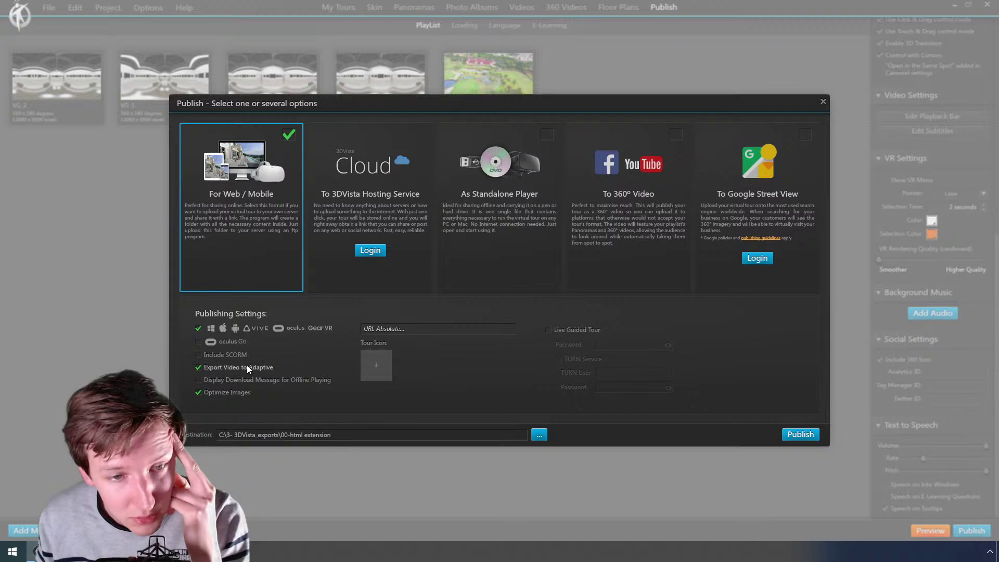
{"action": "mouse_move", "coordinate": [247, 367]}
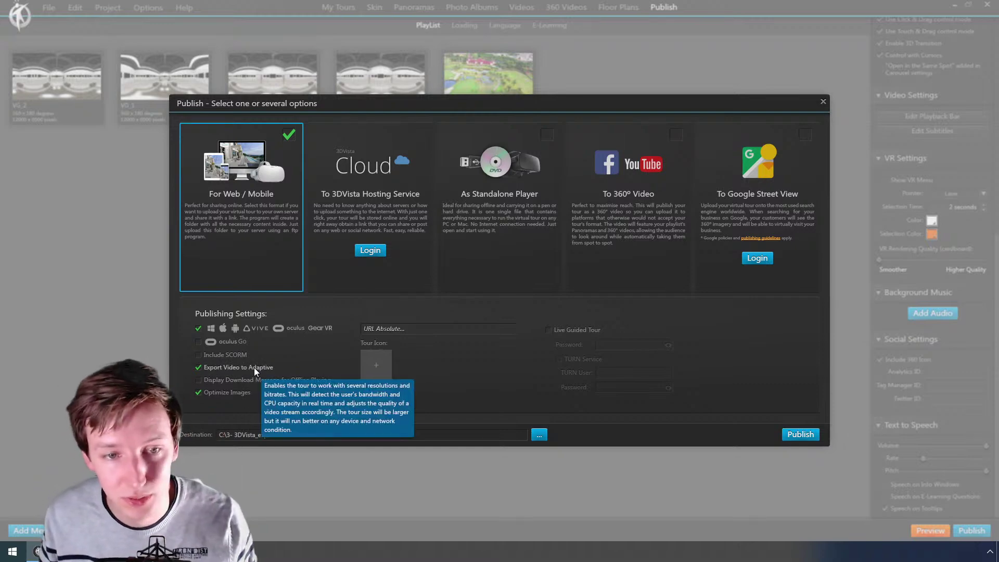
Step: Read the release notes entry on the redesigned My Tours tab, view My Tours without saving the project as local, and return to the notes
{"action": "key", "text": "alt+Tab"}
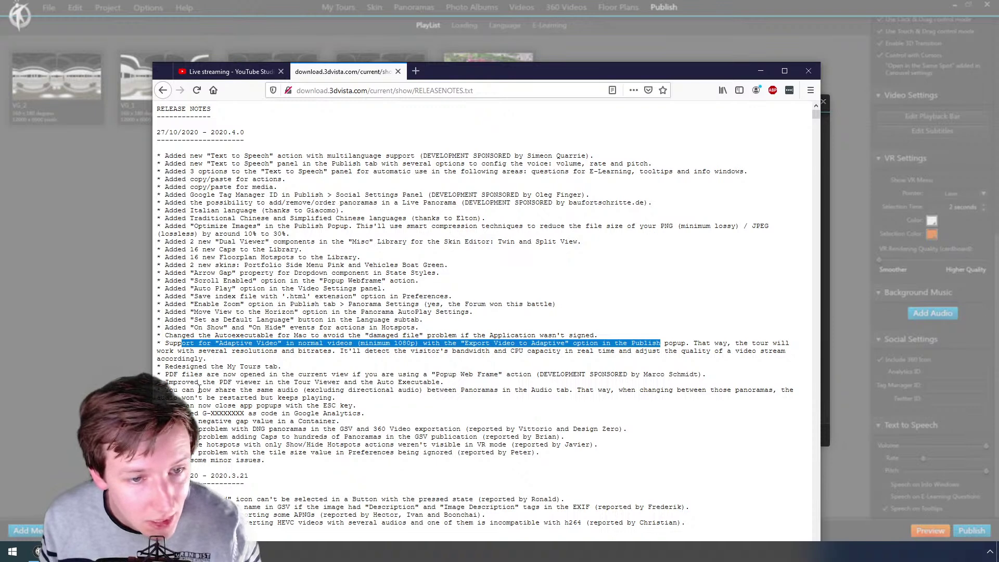
{"action": "left_click_drag", "start_coordinate": [203, 366], "coordinate": [276, 366]}
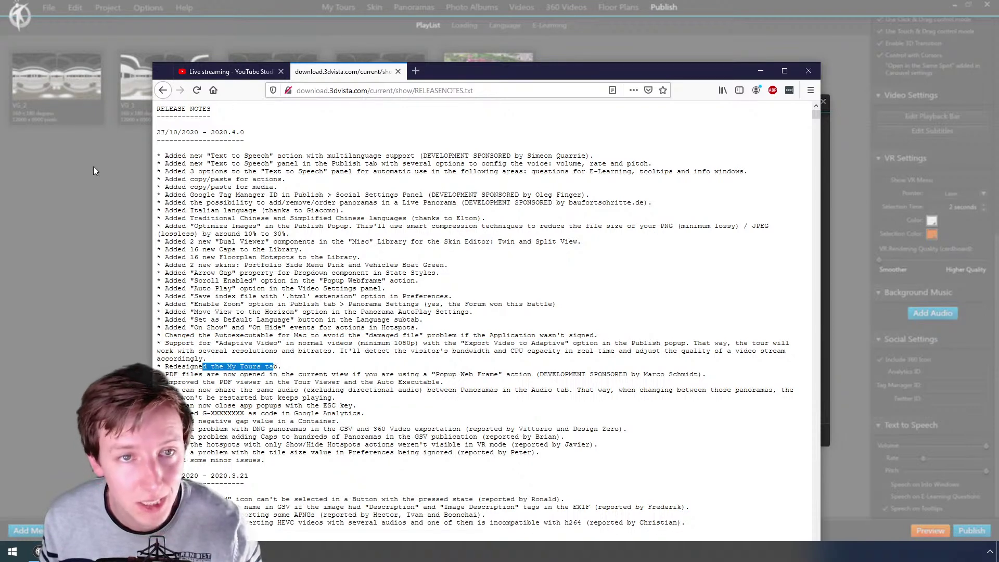
{"action": "left_click", "coordinate": [116, 161]}
{"action": "left_click", "coordinate": [823, 101]}
{"action": "left_click", "coordinate": [338, 7]}
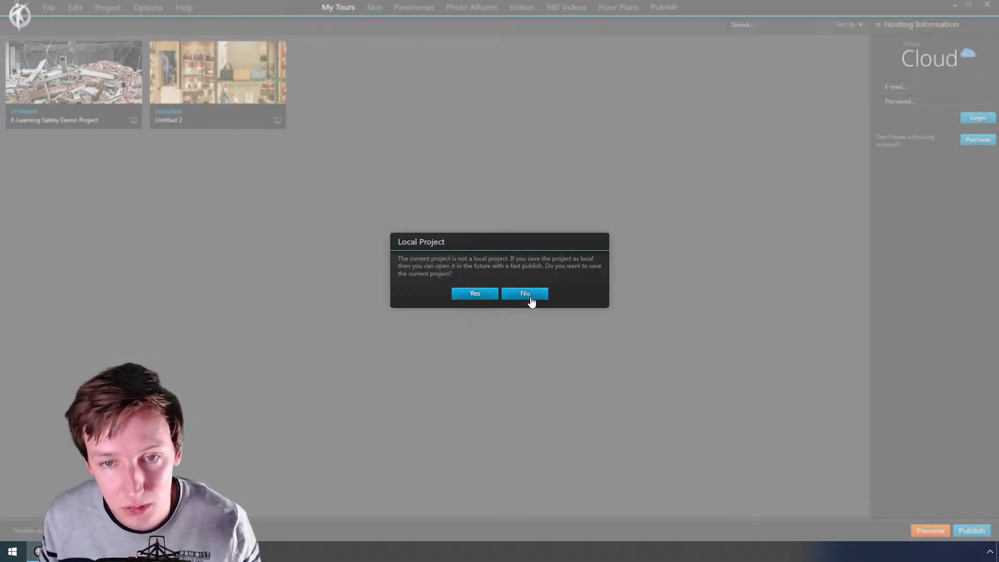
{"action": "left_click", "coordinate": [529, 296]}
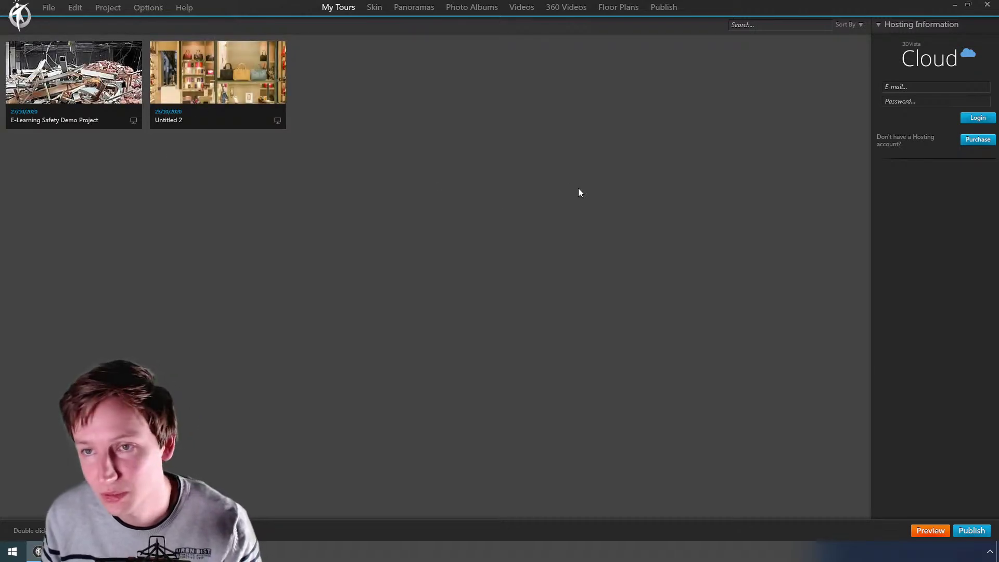
{"action": "key", "text": "alt+Tab"}
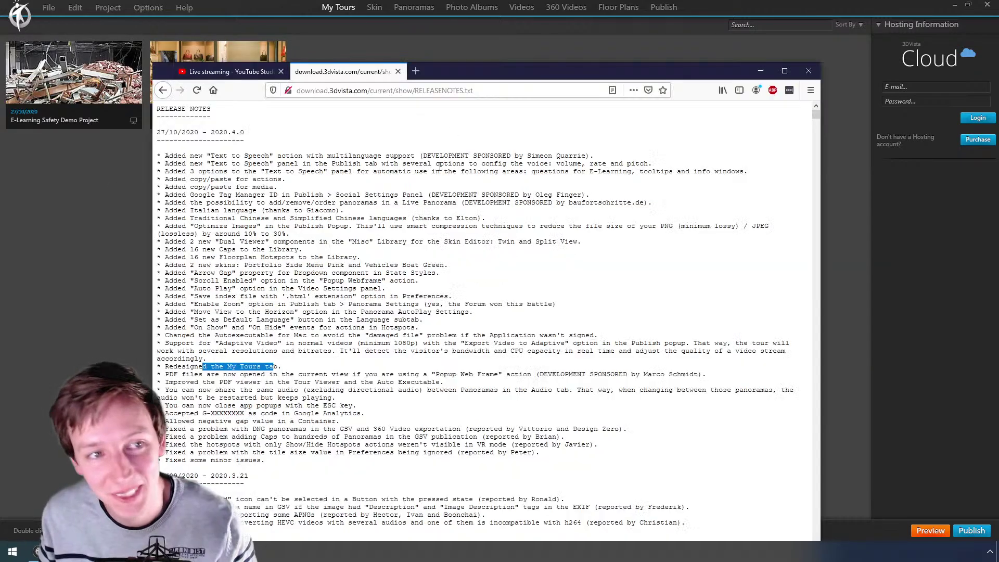
Step: Glance at My Tours again and read the release notes entry on PDF files opening in the current view with "Popup Web Frame"
{"action": "key", "text": "alt+Tab"}
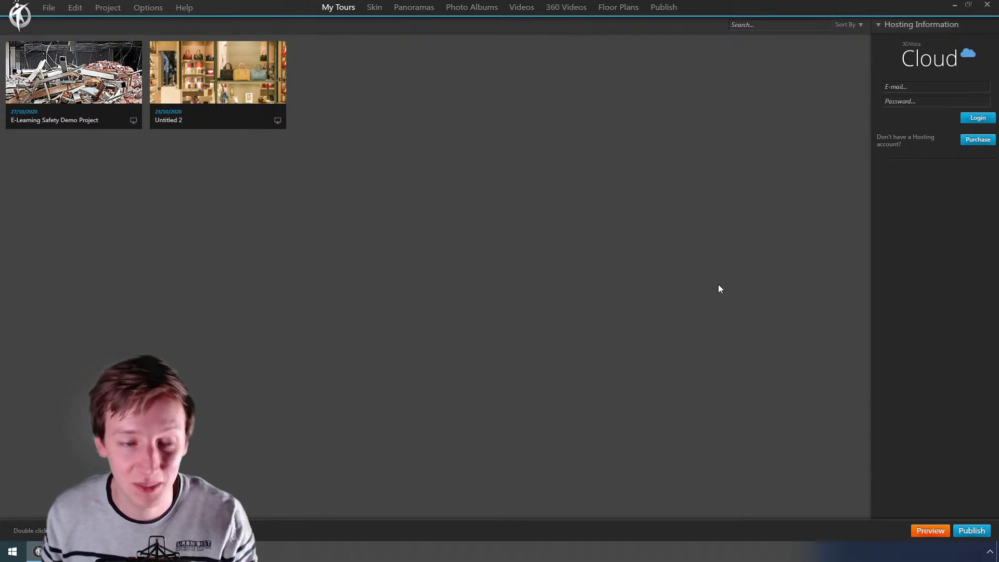
{"action": "key", "text": "alt+Tab"}
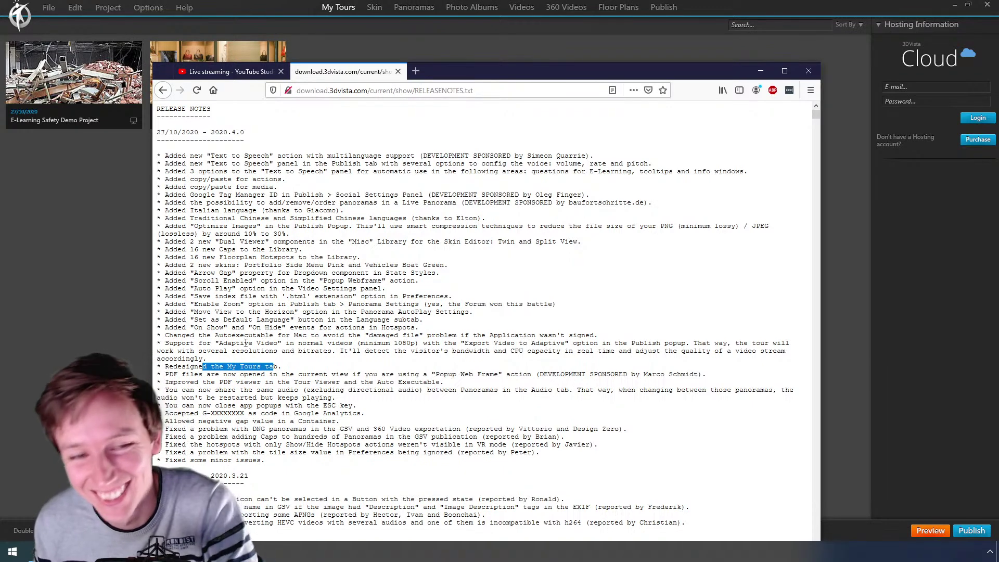
{"action": "left_click_drag", "start_coordinate": [194, 374], "coordinate": [501, 378]}
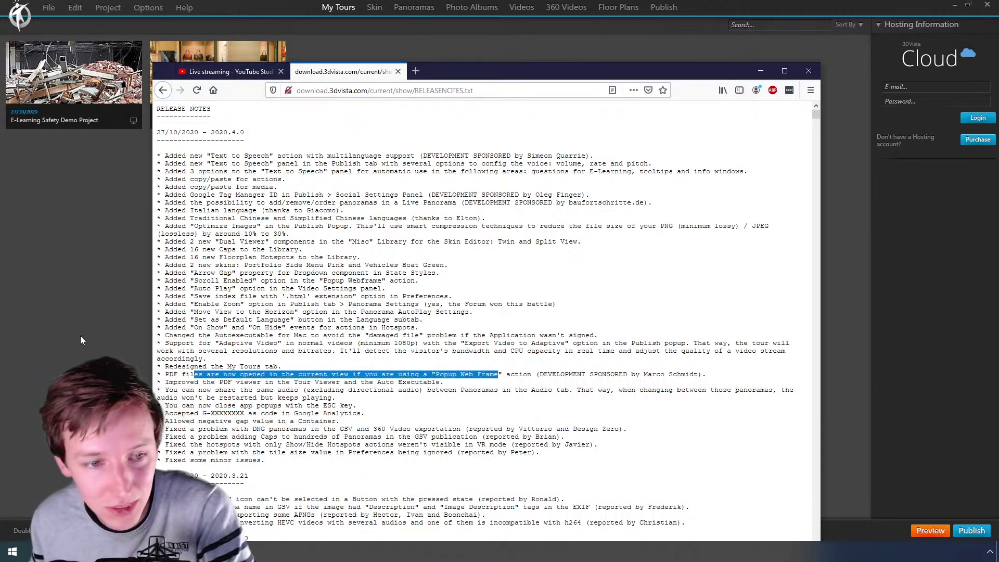
Step: In the skin, turn off Visible On Start for WebFrame26850 and MapViewer, keeping DropDown1204 visible
{"action": "key", "text": "alt+Tab"}
{"action": "left_click", "coordinate": [375, 7]}
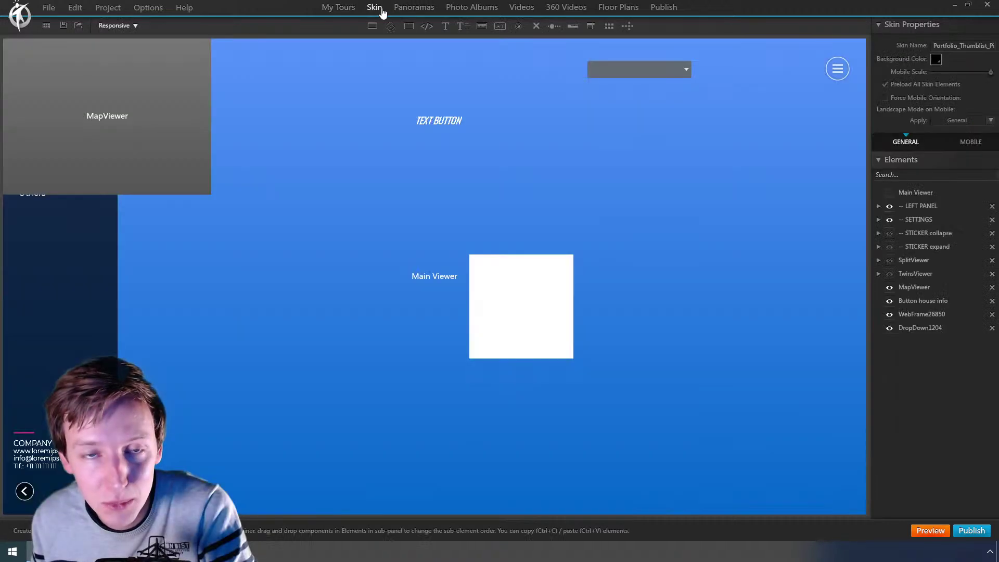
{"action": "left_click", "coordinate": [558, 311]}
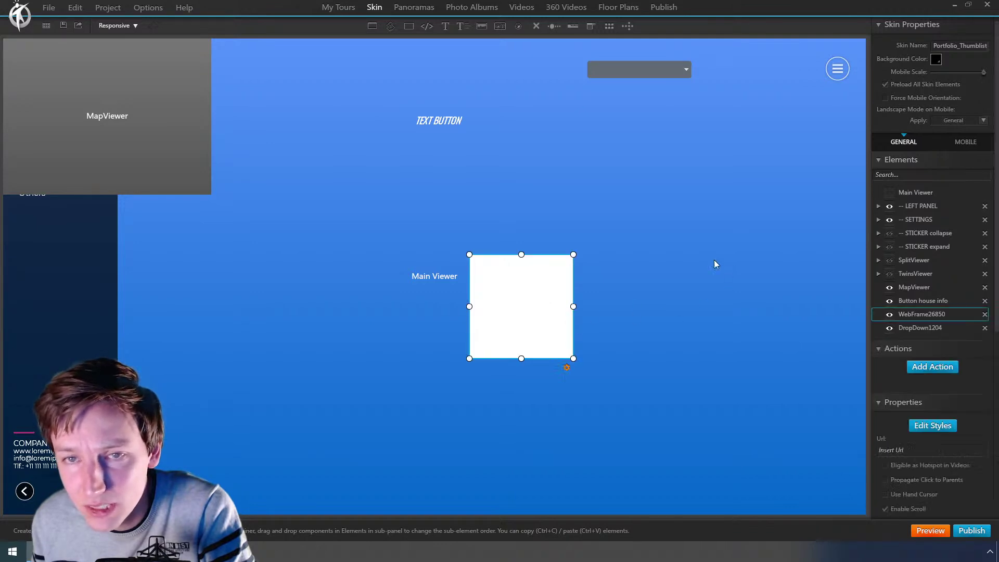
{"action": "left_click", "coordinate": [890, 315]}
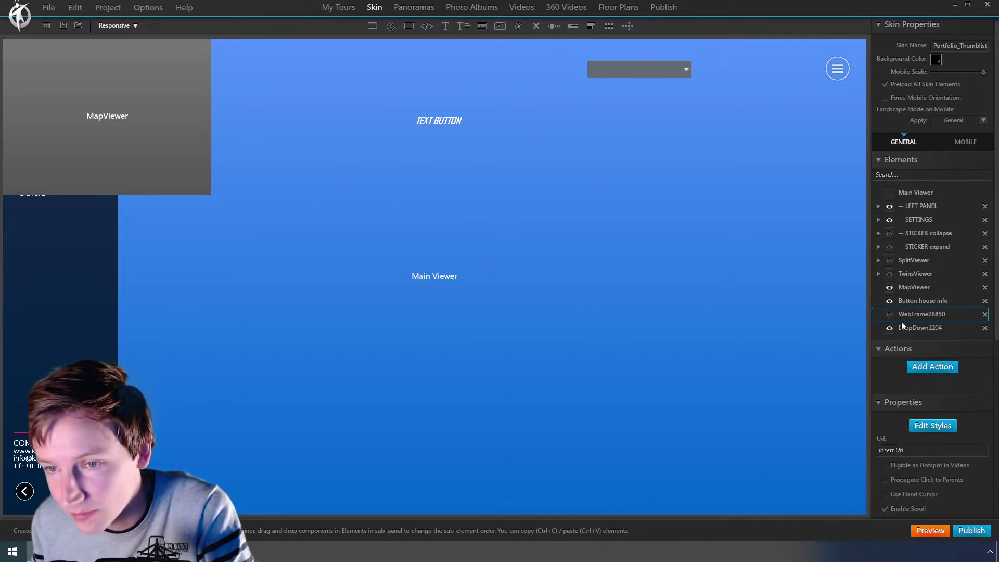
{"action": "left_click", "coordinate": [889, 328]}
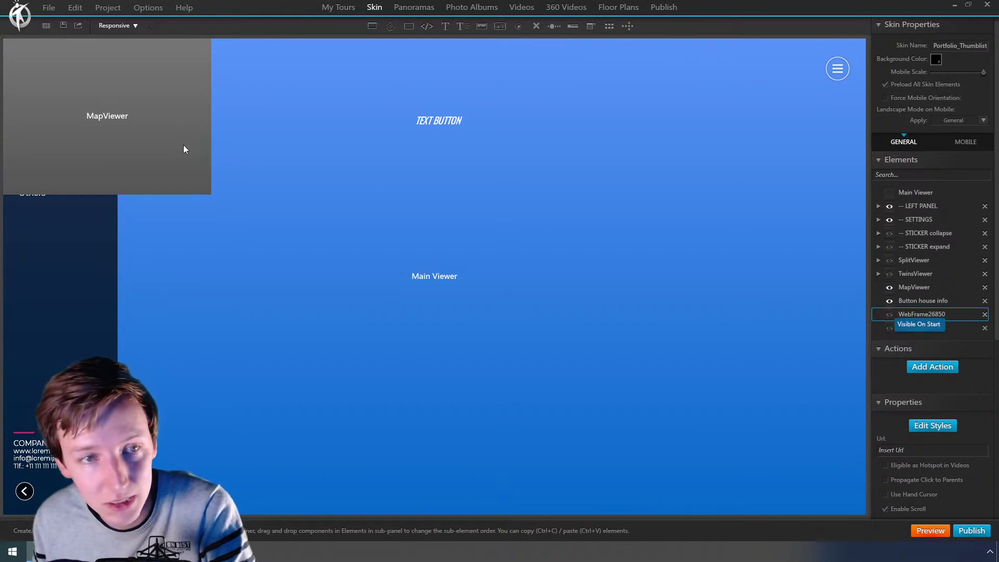
{"action": "left_click", "coordinate": [890, 328]}
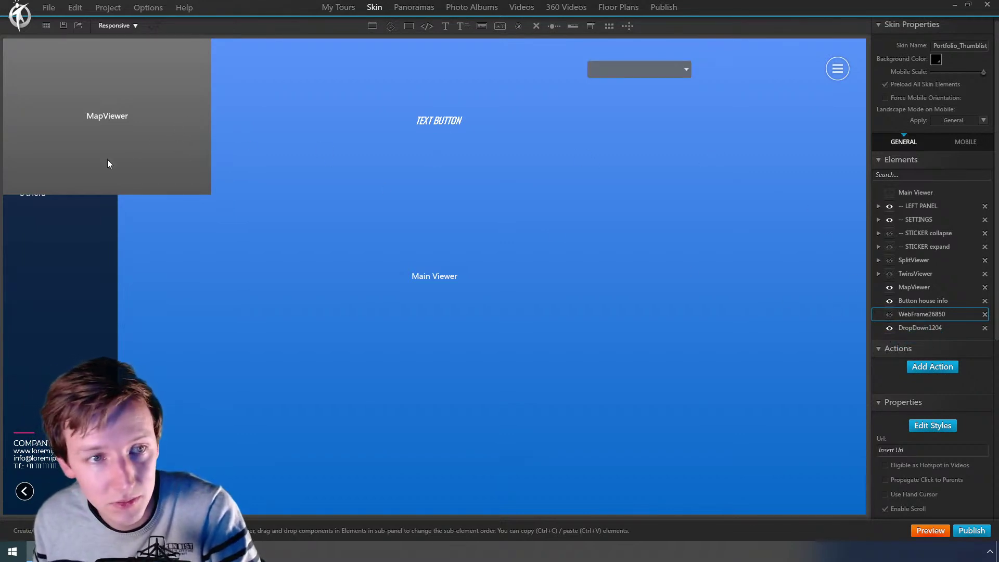
{"action": "scroll", "coordinate": [900, 297], "scroll_direction": "down", "scroll_amount": 5}
{"action": "scroll", "coordinate": [906, 276], "scroll_direction": "up", "scroll_amount": 5}
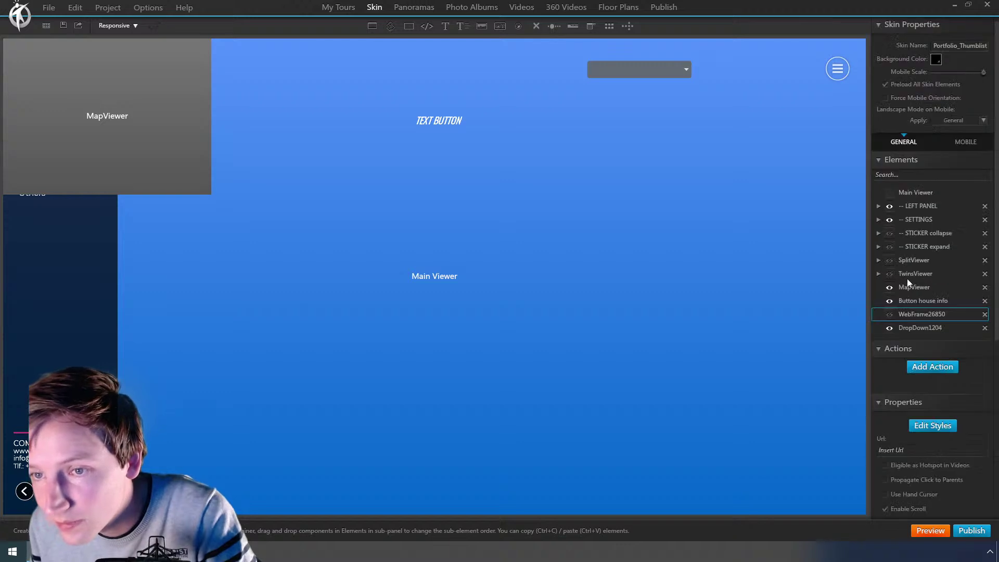
{"action": "left_click", "coordinate": [890, 288]}
Step: Place the black circular info icon from the hotspot library in panorama VG_2, high above the end wall's central frames
{"action": "left_click", "coordinate": [409, 6]}
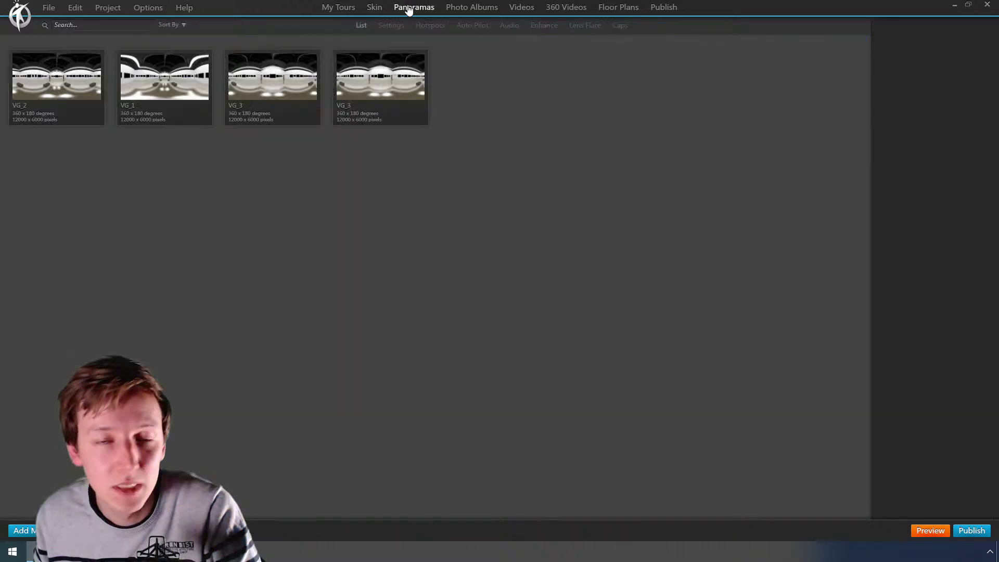
{"action": "double_click", "coordinate": [63, 88]}
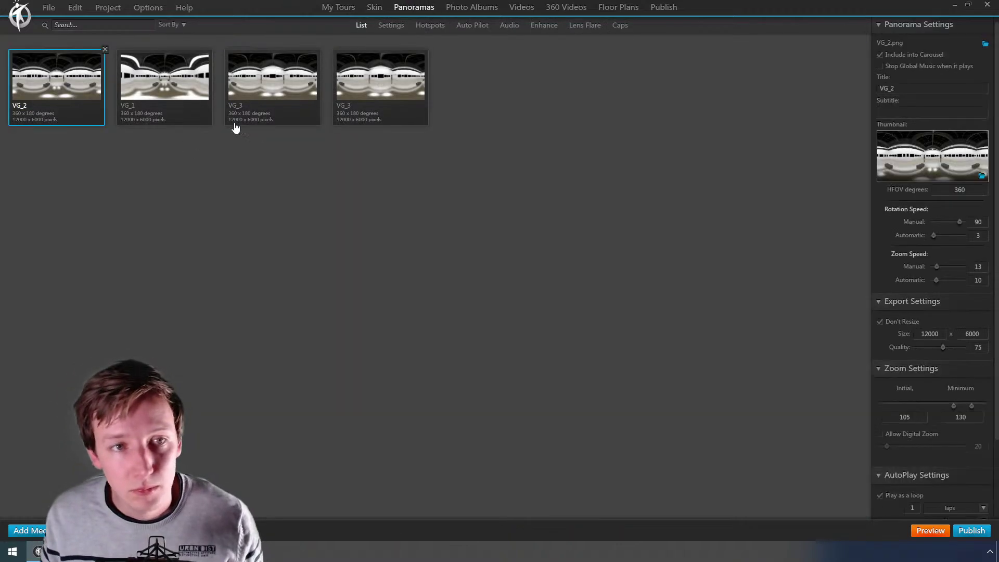
{"action": "left_click", "coordinate": [432, 26]}
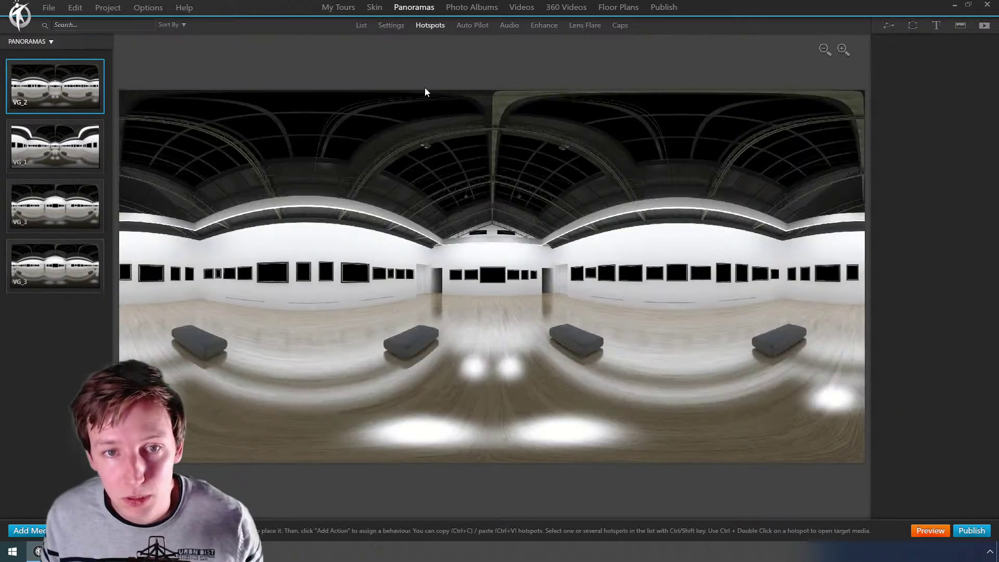
{"action": "left_click", "coordinate": [961, 32]}
{"action": "left_click", "coordinate": [847, 137]}
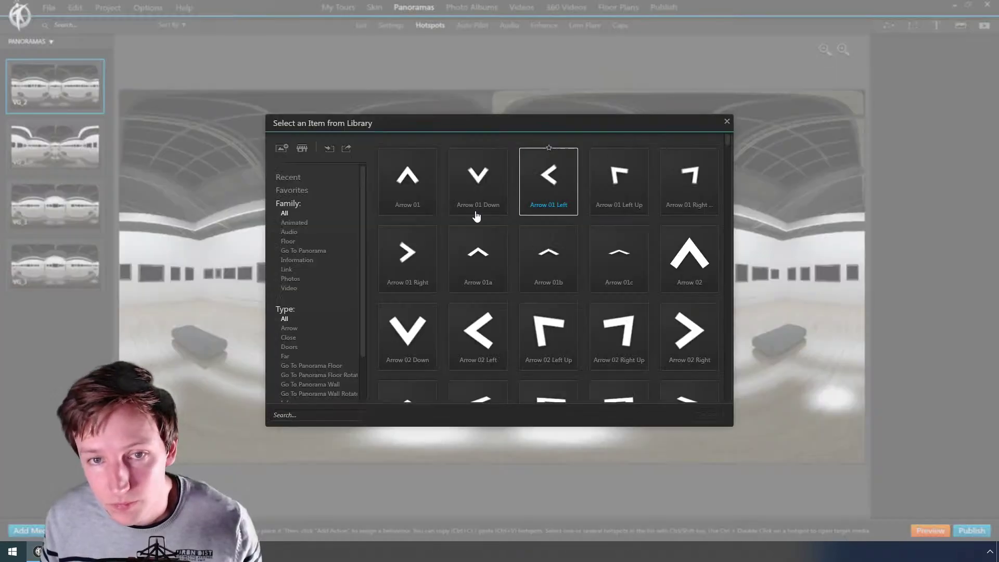
{"action": "scroll", "coordinate": [495, 229], "scroll_direction": "down", "scroll_amount": 2}
{"action": "scroll", "coordinate": [517, 206], "scroll_direction": "down", "scroll_amount": 6}
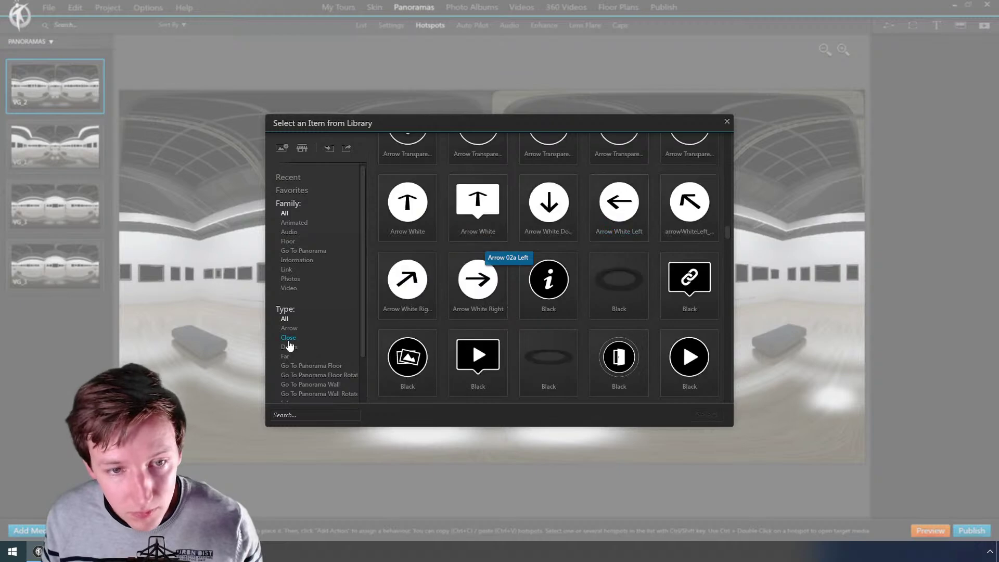
{"action": "left_click", "coordinate": [521, 306]}
{"action": "double_click", "coordinate": [540, 279]}
{"action": "left_click", "coordinate": [472, 223]}
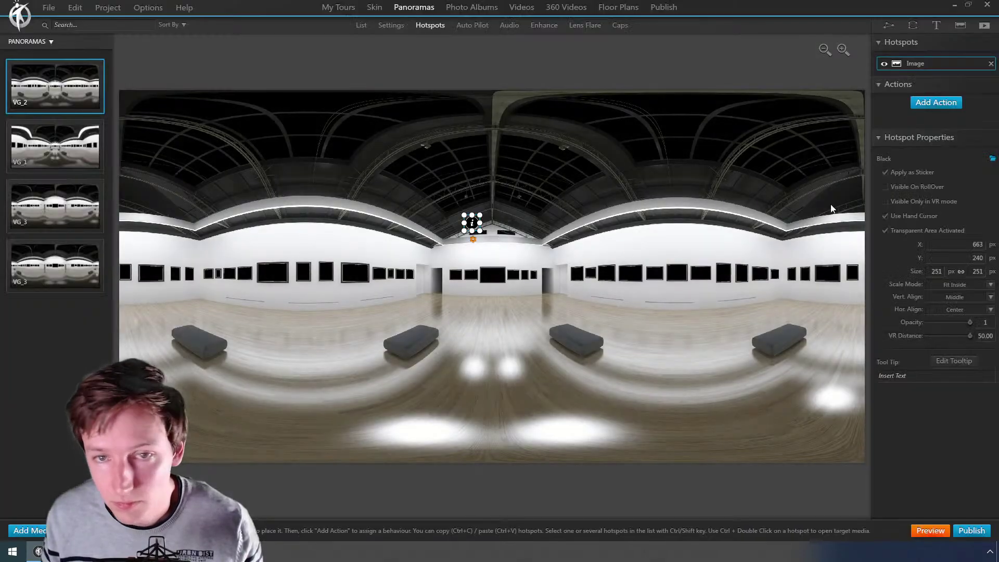
Step: Begin a Popup Web Frame action for the info hotspot and open 360creators.com/emptypdf.pdf in a new browser tab to check the address
{"action": "left_click", "coordinate": [935, 104]}
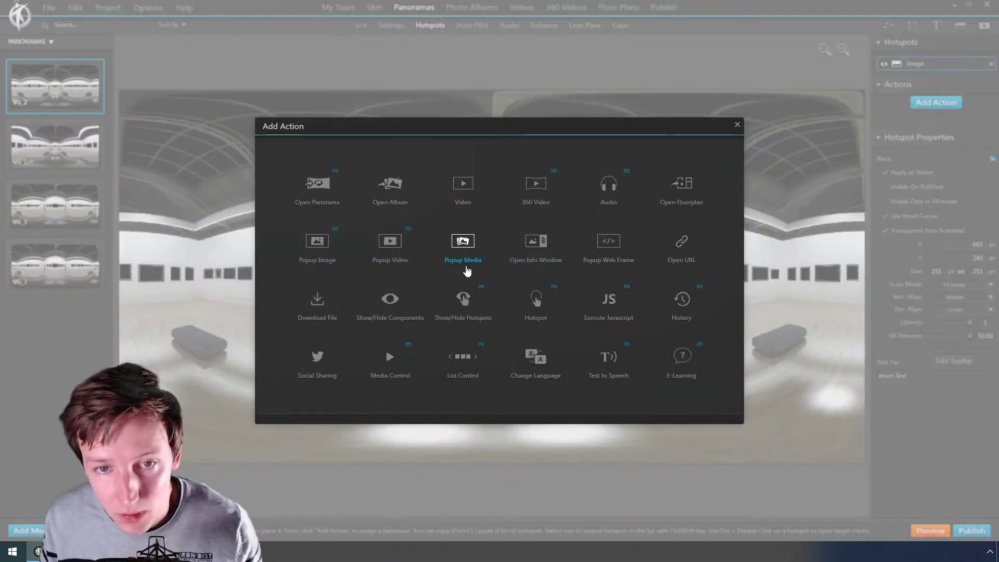
{"action": "left_click", "coordinate": [617, 247]}
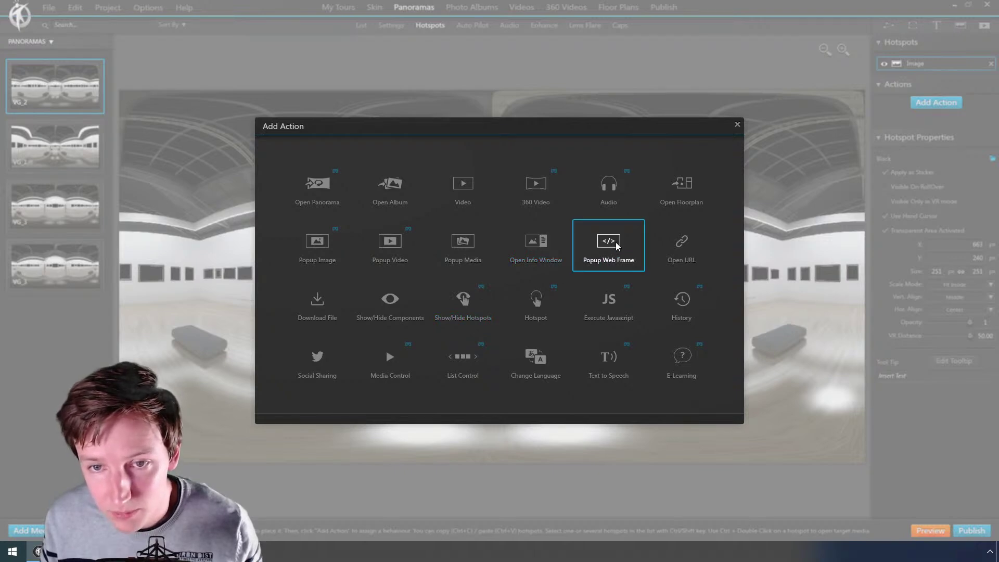
{"action": "key", "text": "alt+Tab"}
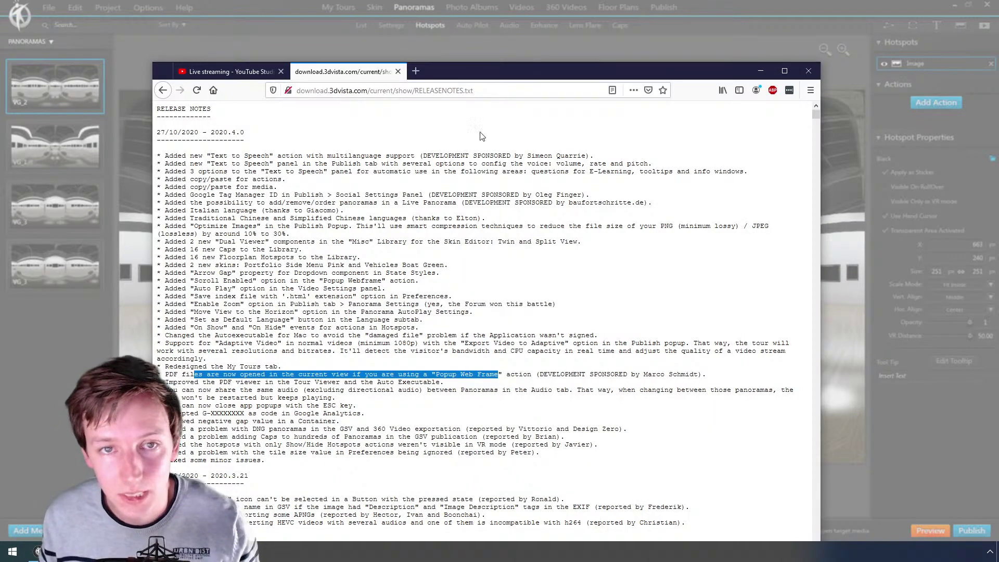
{"action": "key", "text": "ctrl+t"}
{"action": "type", "text": "360creators.com/emptypdf.pdf"}
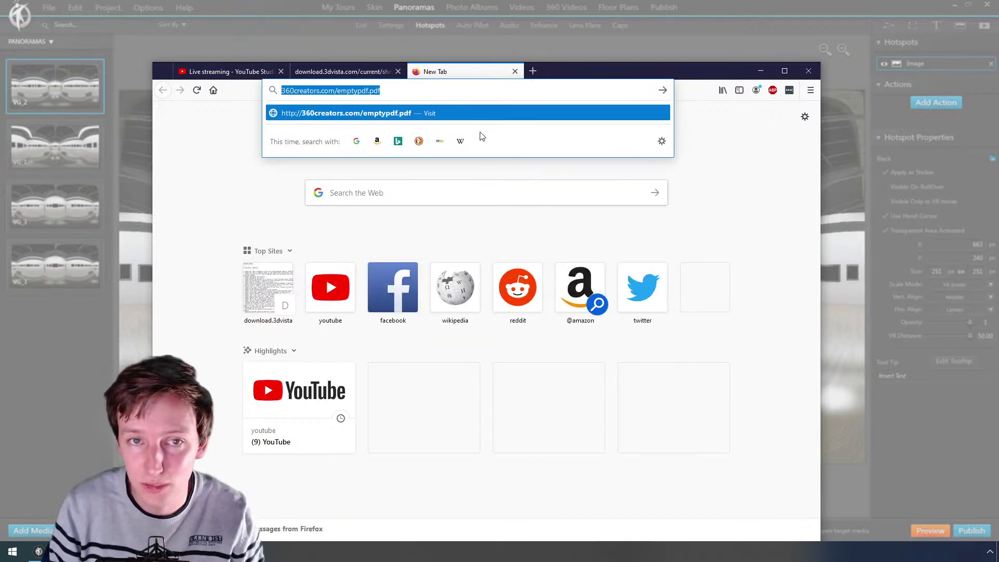
{"action": "key", "text": "Return"}
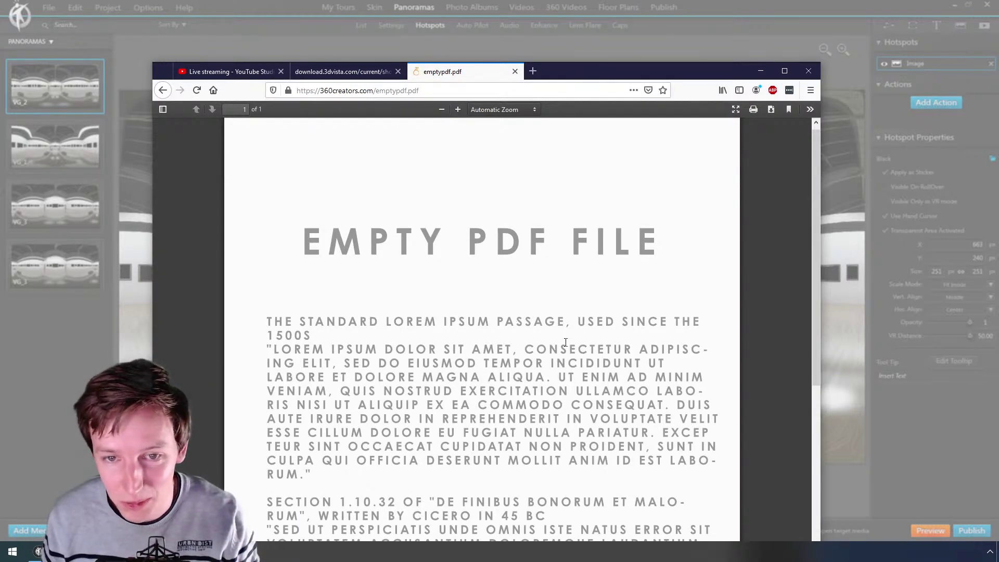
{"action": "left_click", "coordinate": [697, 11]}
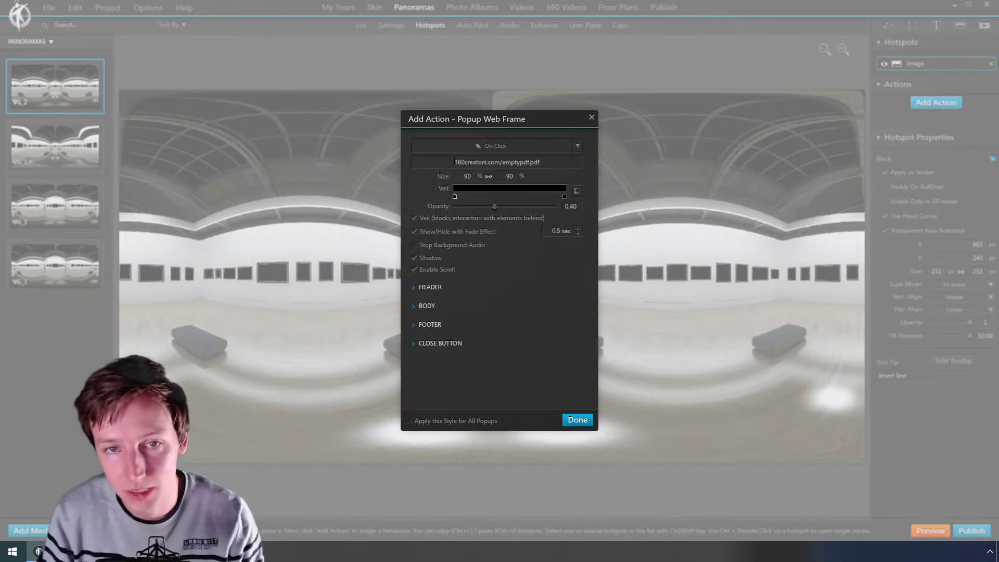
{"action": "type", "text": "http://"}
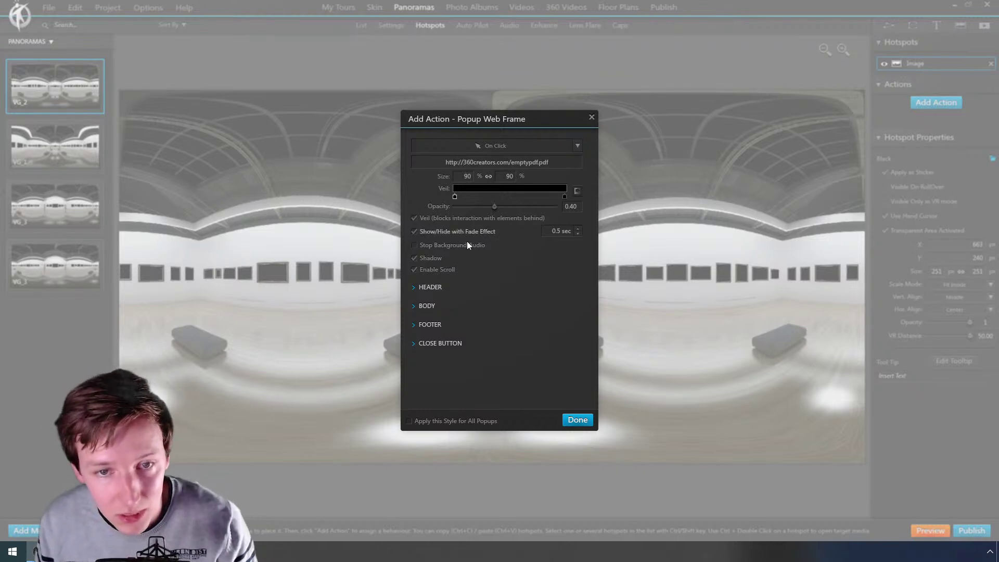
{"action": "key", "text": "alt+Tab"}
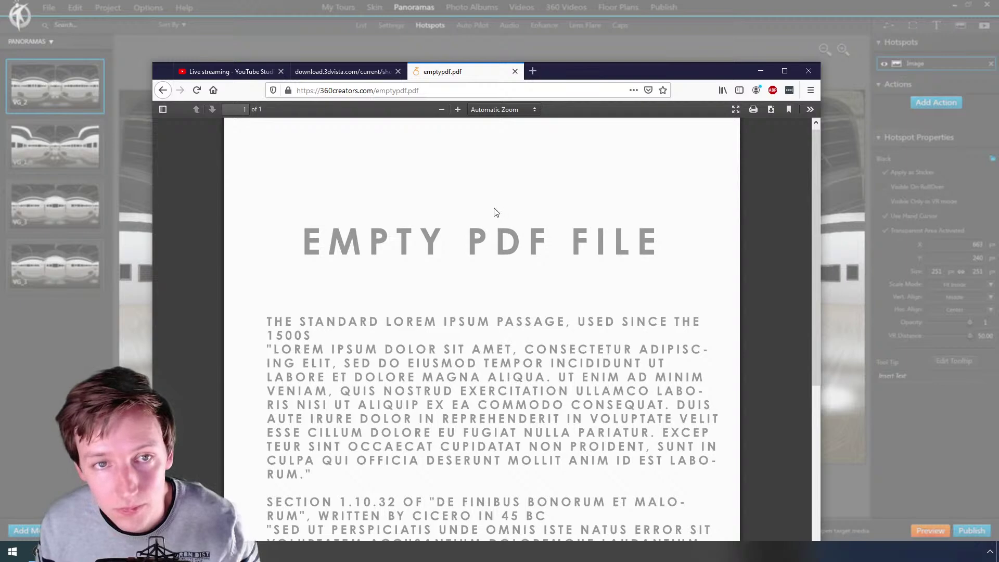
{"action": "key", "text": "ctrl+w"}
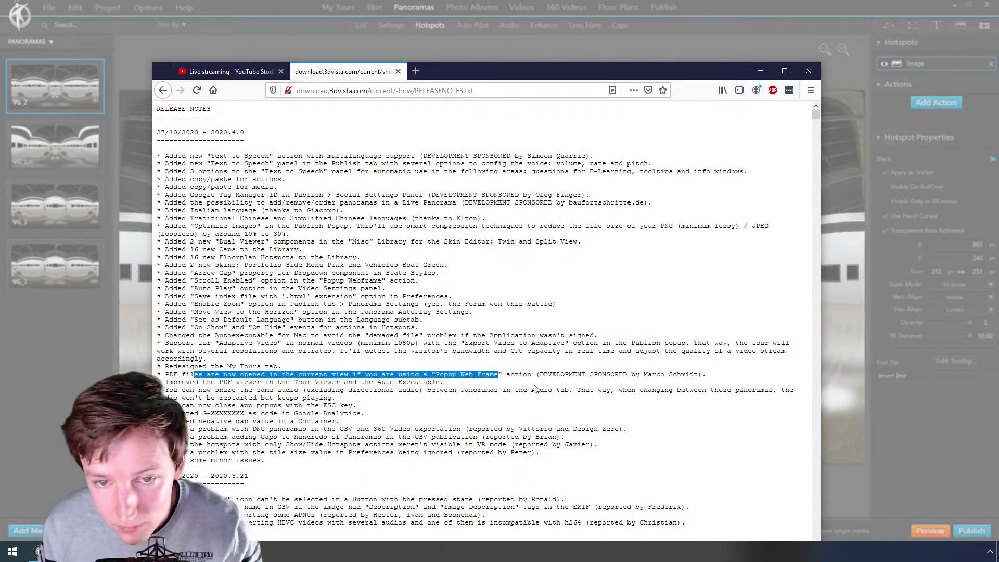
{"action": "key", "text": "alt+Tab"}
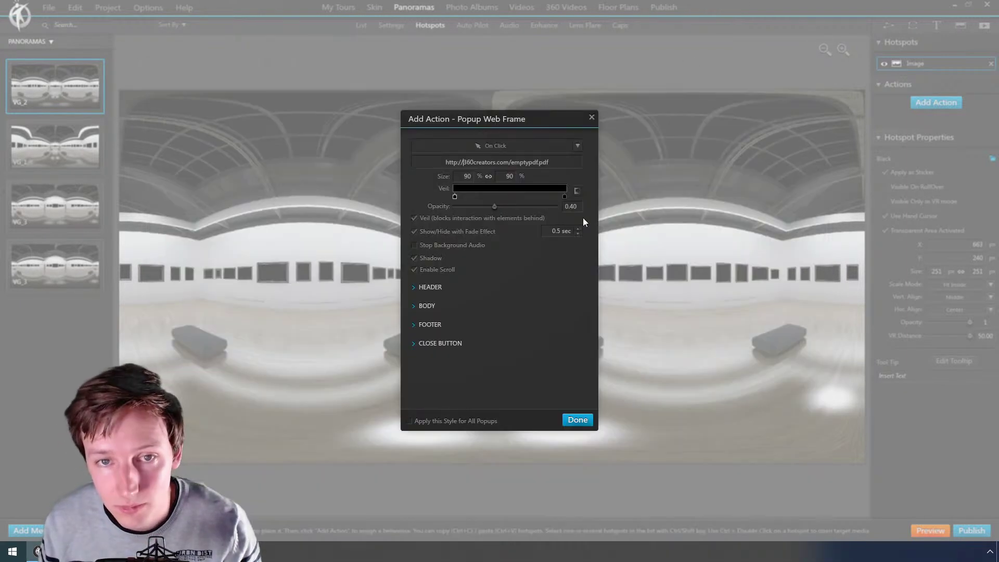
{"action": "left_click", "coordinate": [578, 420]}
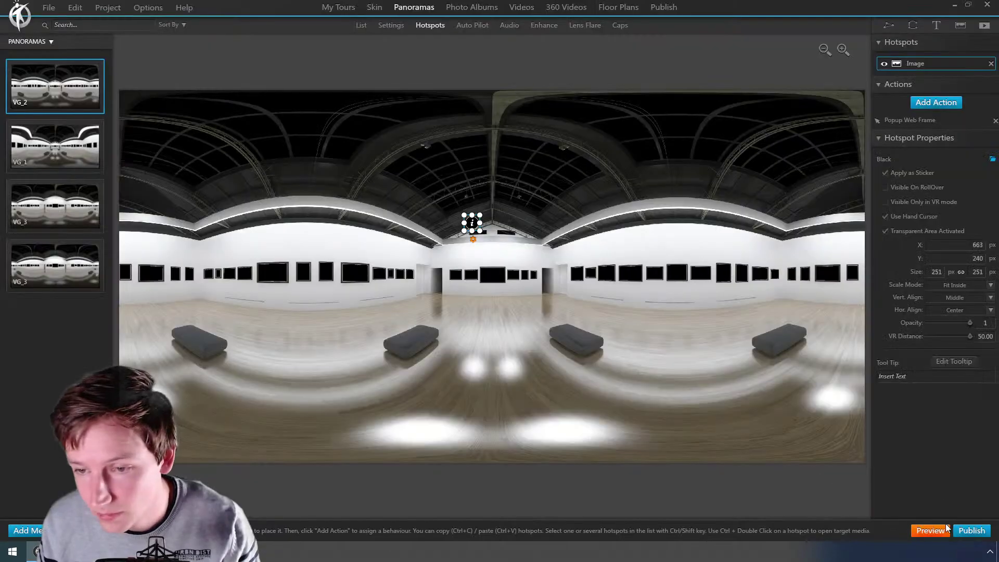
Step: Preview the tour, open the PDF popup from the info hotspot, try its download option without saving, and close the popup
{"action": "left_click", "coordinate": [931, 531]}
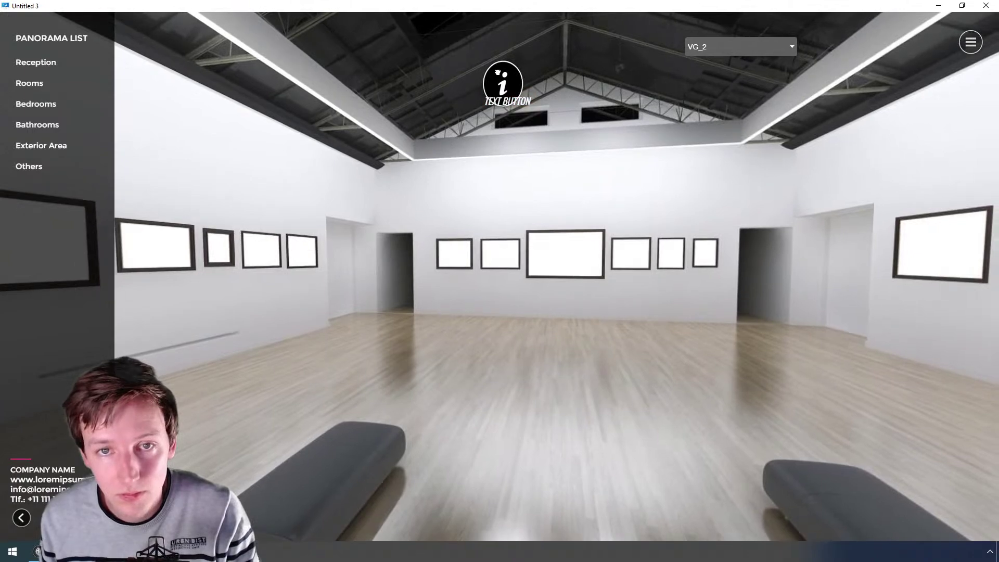
{"action": "left_click", "coordinate": [497, 72]}
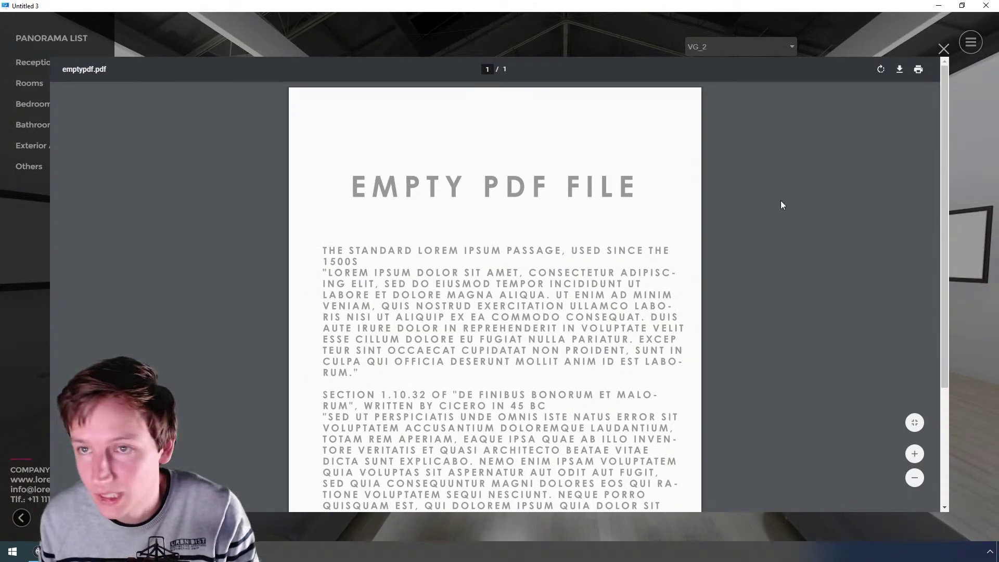
{"action": "scroll", "coordinate": [778, 236], "scroll_direction": "down", "scroll_amount": 3}
{"action": "scroll", "coordinate": [751, 279], "scroll_direction": "up", "scroll_amount": 3}
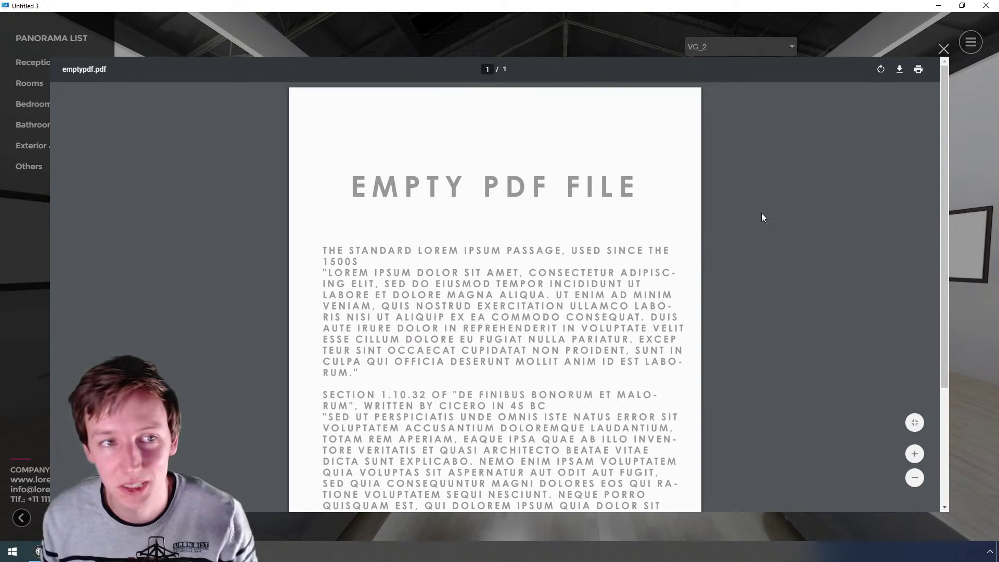
{"action": "left_click", "coordinate": [899, 70]}
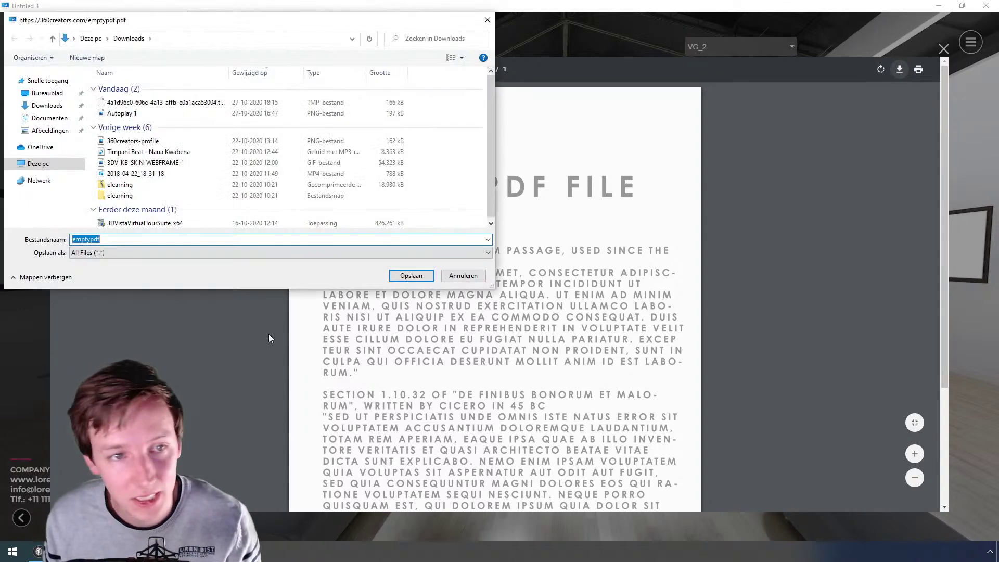
{"action": "left_click", "coordinate": [472, 278]}
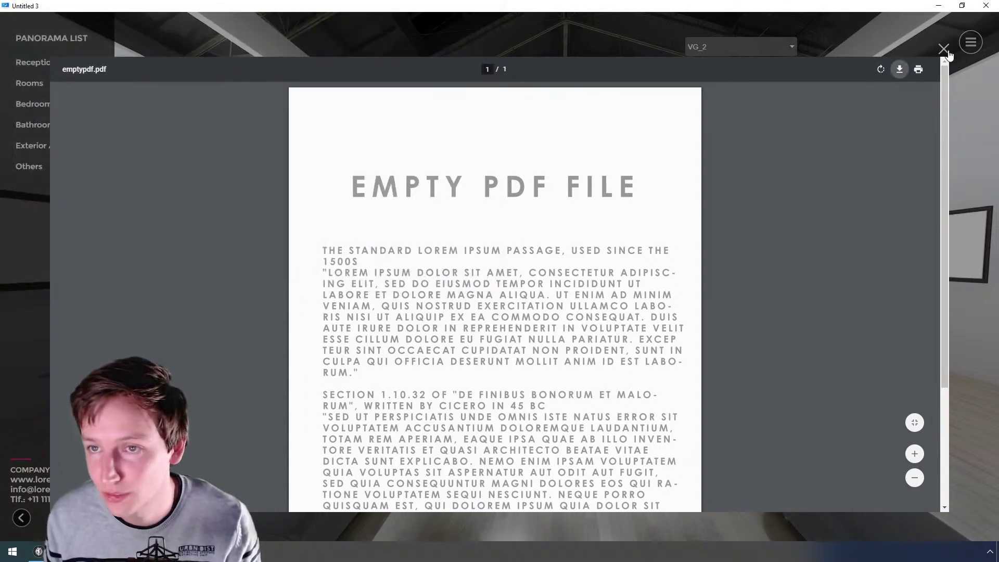
{"action": "left_click", "coordinate": [944, 49]}
Step: Read the release notes entries on the improved PDF viewer and sharing audio between panoramas, and return to VG_2's hotspots
{"action": "key", "text": "alt+Tab"}
{"action": "key", "text": "alt+Tab"}
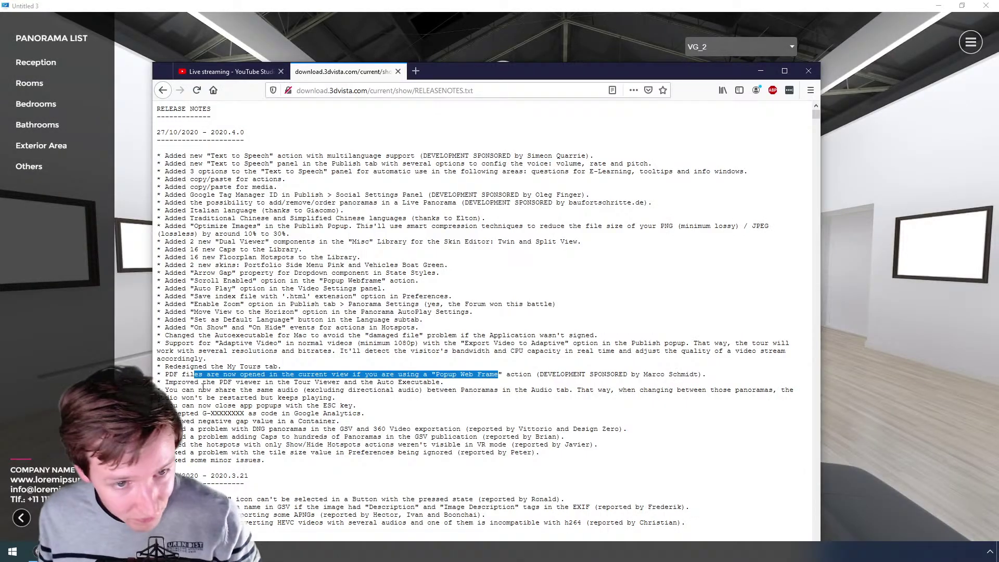
{"action": "left_click_drag", "start_coordinate": [207, 383], "coordinate": [417, 382]}
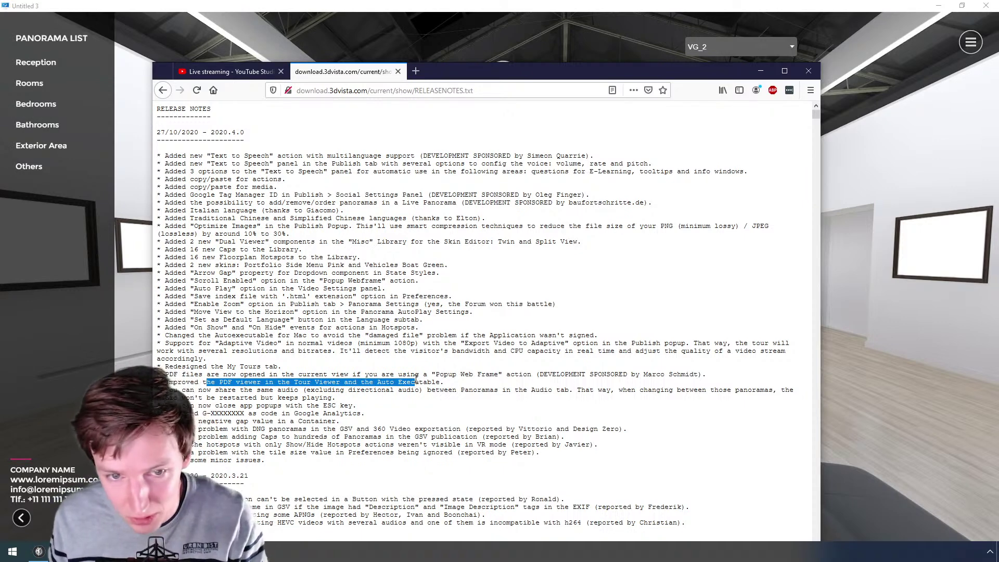
{"action": "left_click_drag", "start_coordinate": [204, 391], "coordinate": [553, 390]}
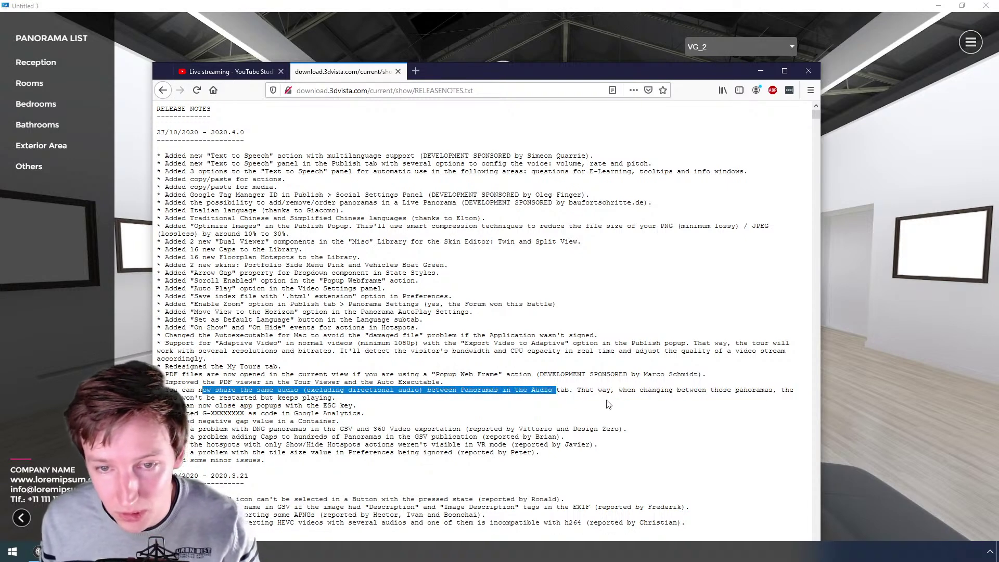
{"action": "key", "text": "alt+Tab"}
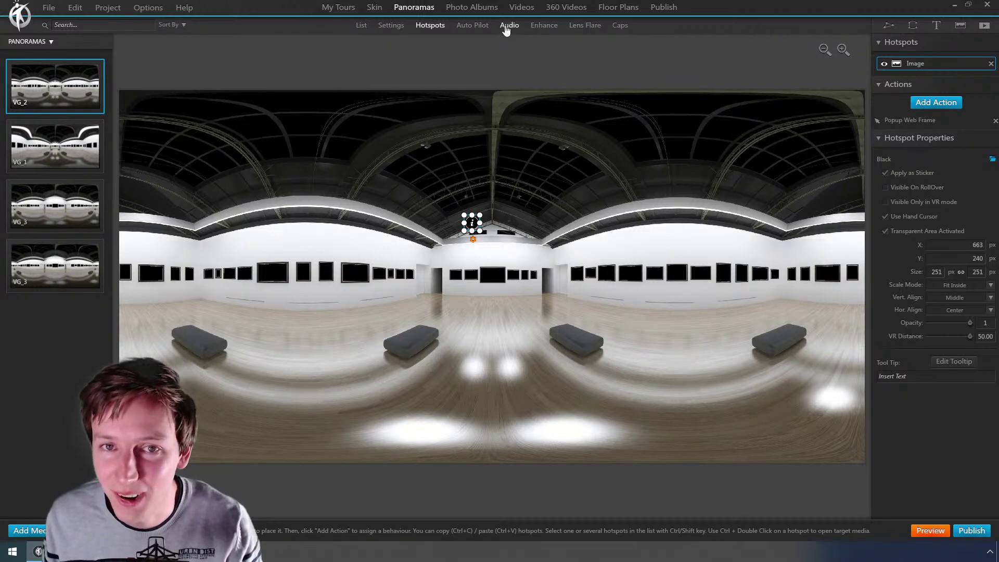
{"action": "left_click", "coordinate": [508, 26]}
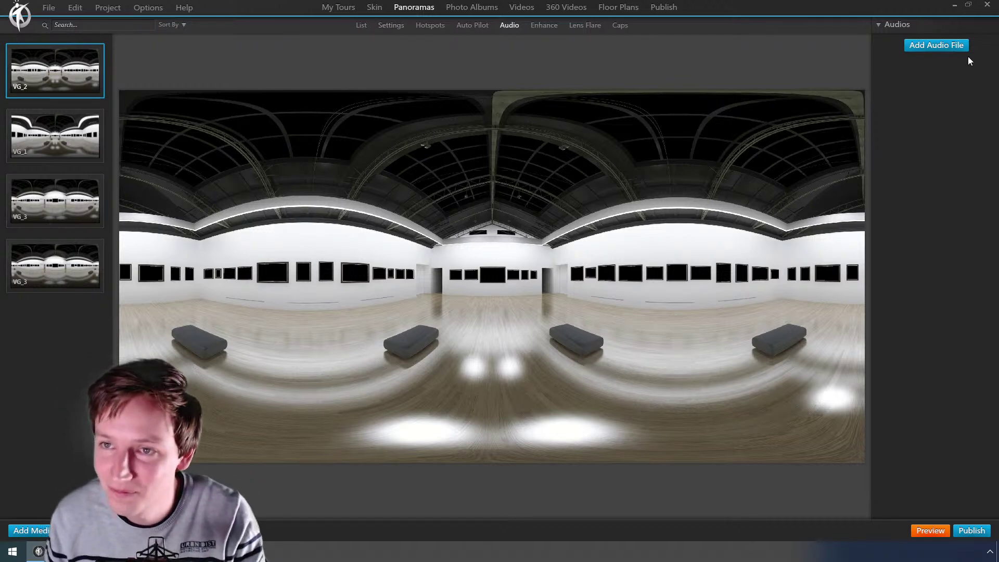
{"action": "left_click", "coordinate": [929, 46]}
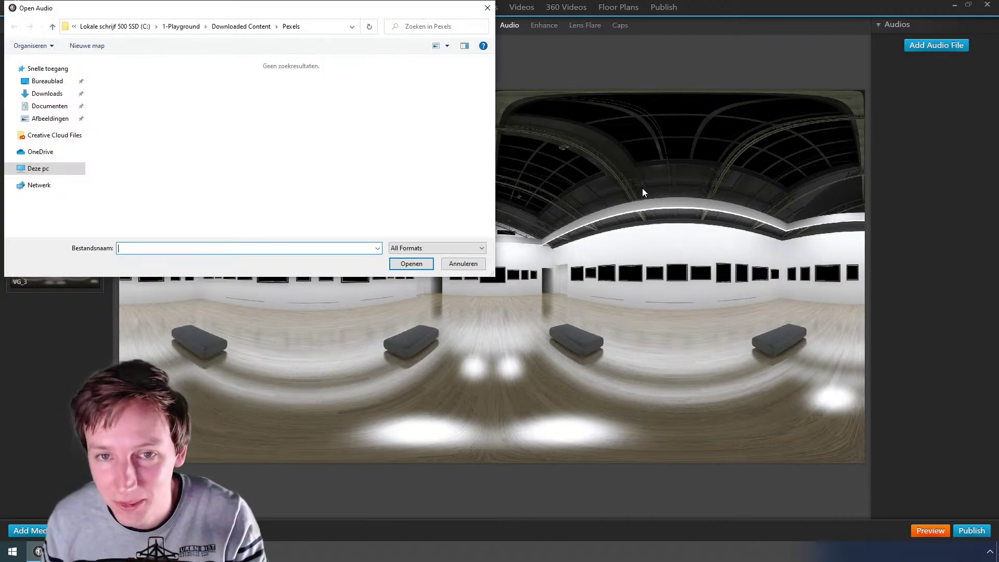
{"action": "left_click", "coordinate": [241, 22]}
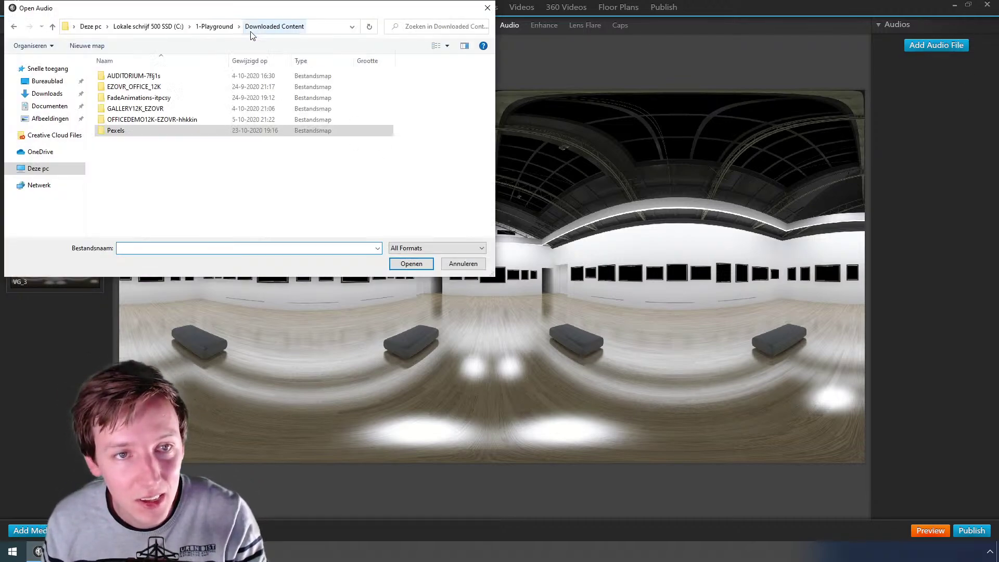
{"action": "double_click", "coordinate": [142, 78]}
{"action": "key", "text": "alt+Left"}
{"action": "double_click", "coordinate": [142, 87]}
{"action": "key", "text": "BackSpace"}
{"action": "double_click", "coordinate": [143, 98]}
{"action": "key", "text": "BackSpace"}
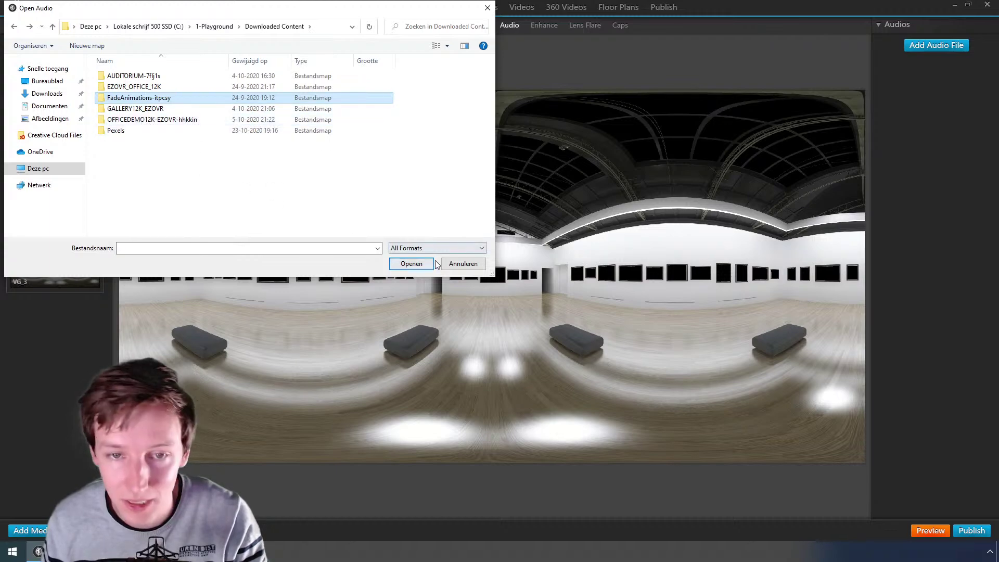
{"action": "left_click", "coordinate": [463, 263]}
Step: Read the release notes entry on closing app popups with the ESC key and return to the project
{"action": "key", "text": "alt+Tab"}
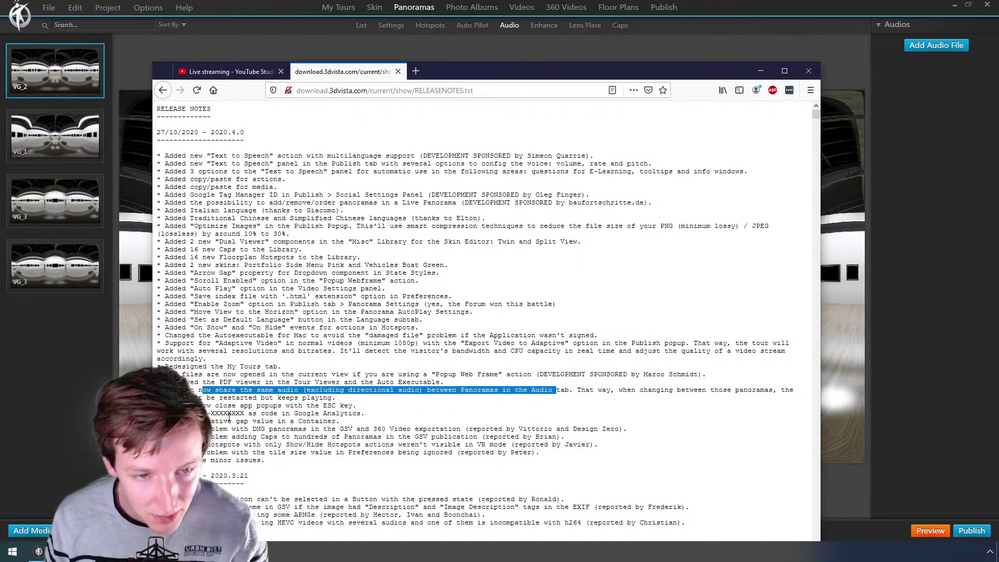
{"action": "left_click_drag", "start_coordinate": [219, 406], "coordinate": [285, 406]}
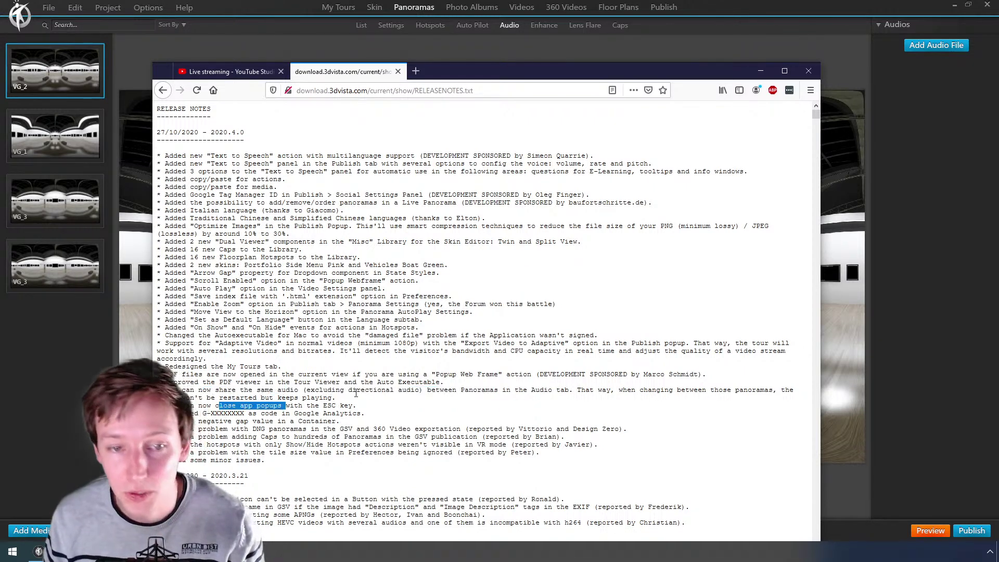
{"action": "left_click", "coordinate": [948, 255]}
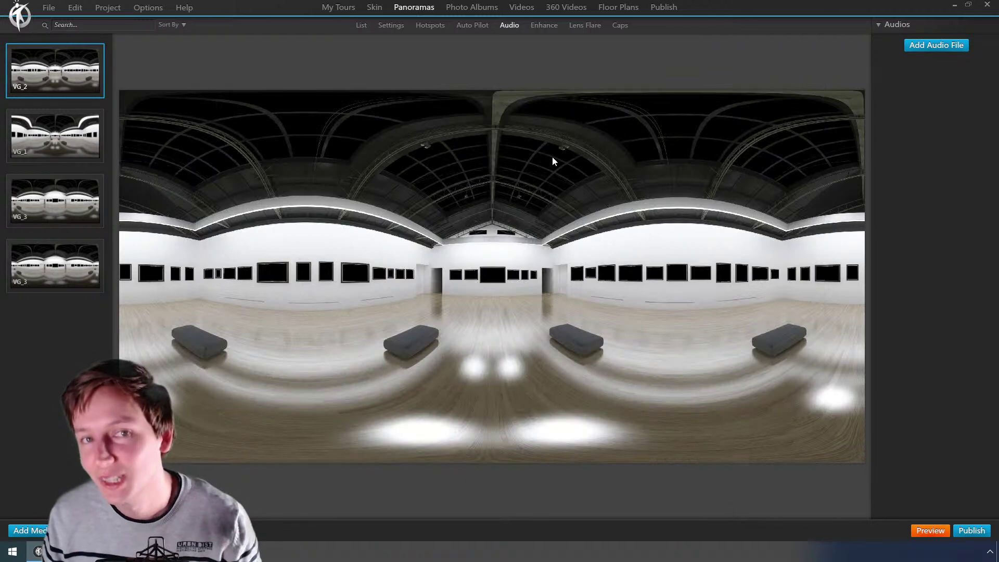
Step: Open the Open Info Window action of the skin's Reception button for editing and dismiss it without changes
{"action": "left_click", "coordinate": [373, 8]}
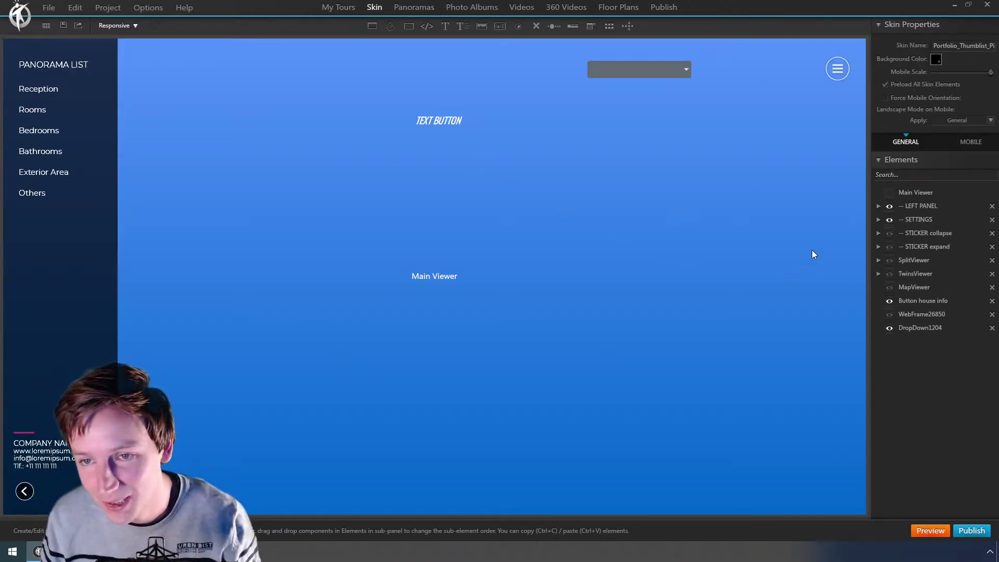
{"action": "left_click", "coordinate": [908, 277]}
{"action": "left_click", "coordinate": [40, 195]}
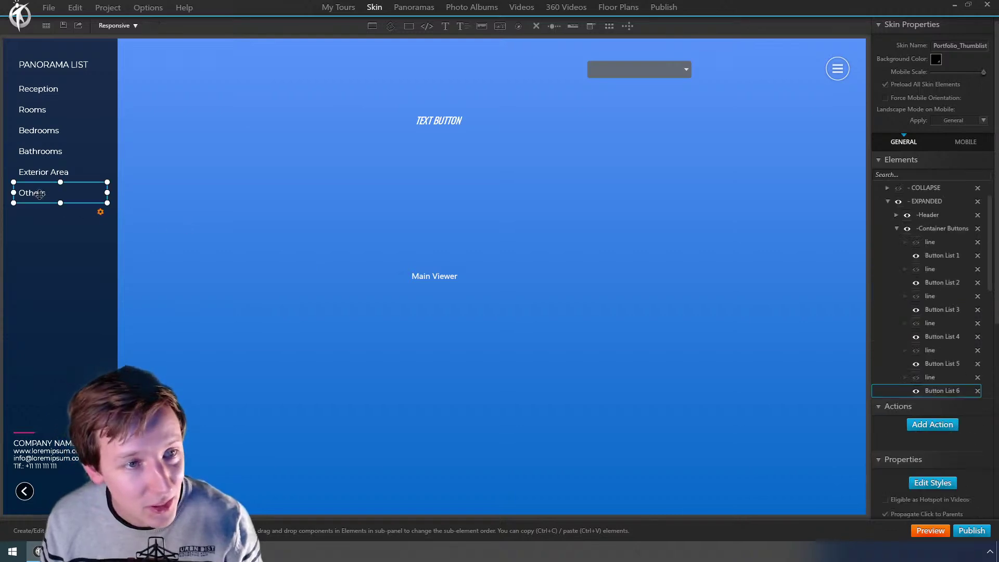
{"action": "left_click", "coordinate": [48, 92]}
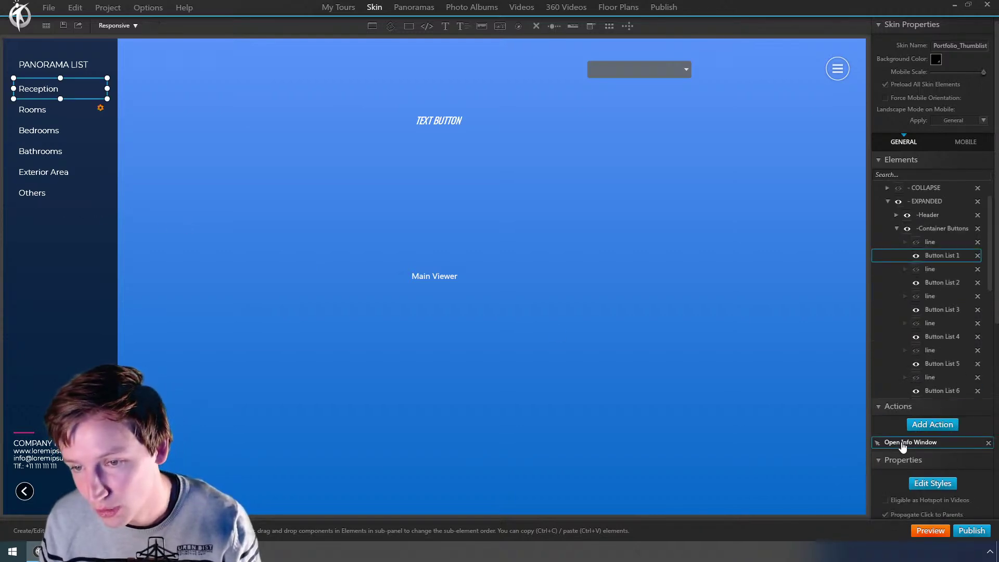
{"action": "double_click", "coordinate": [894, 443]}
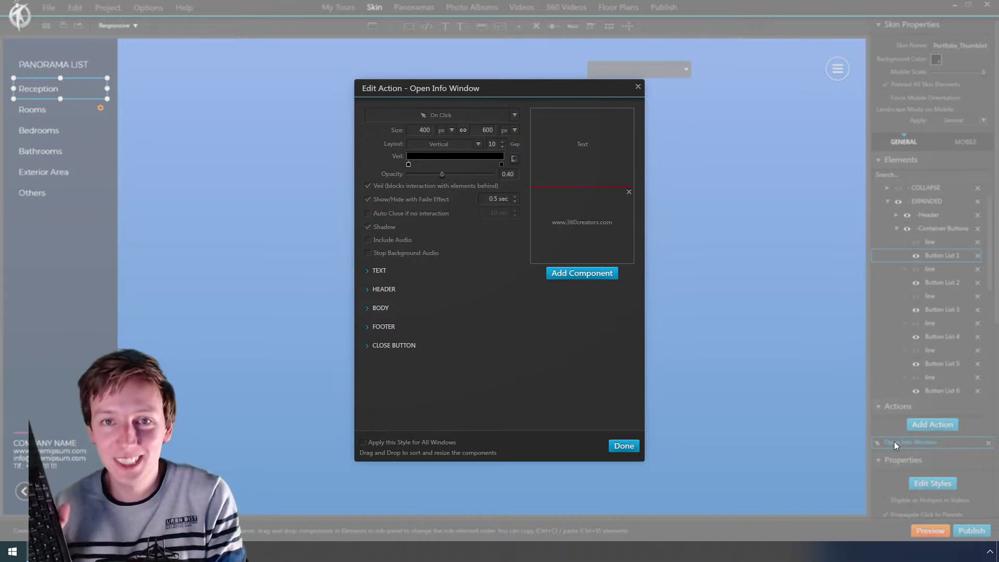
{"action": "key", "text": "Escape"}
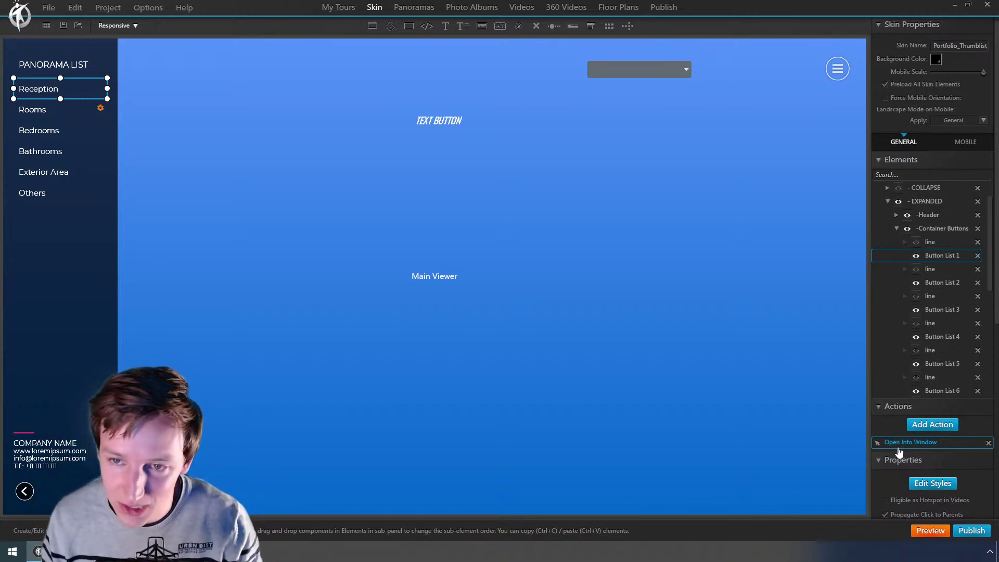
Step: Reopen the Reception button's info window action and dismiss it again, repeating this to test closing the popup
{"action": "double_click", "coordinate": [896, 446]}
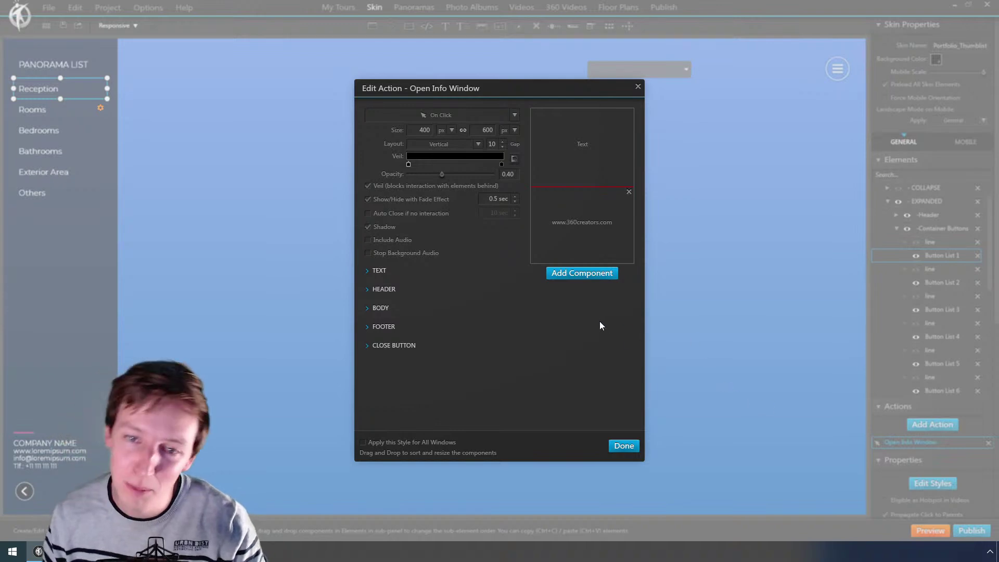
{"action": "left_click", "coordinate": [638, 89]}
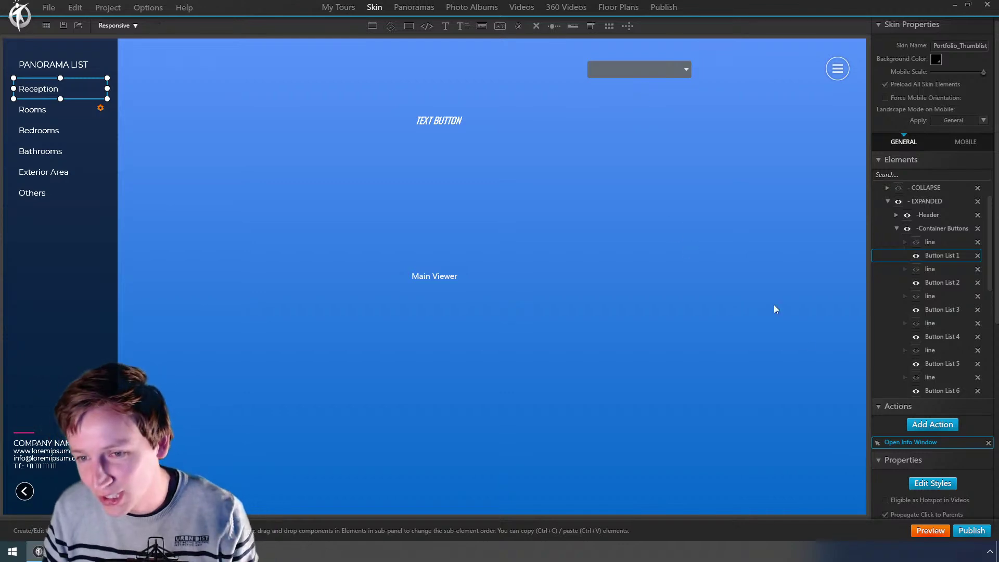
{"action": "left_click", "coordinate": [919, 443]}
{"action": "key", "text": "Escape"}
{"action": "left_click", "coordinate": [916, 442]}
{"action": "key", "text": "Escape"}
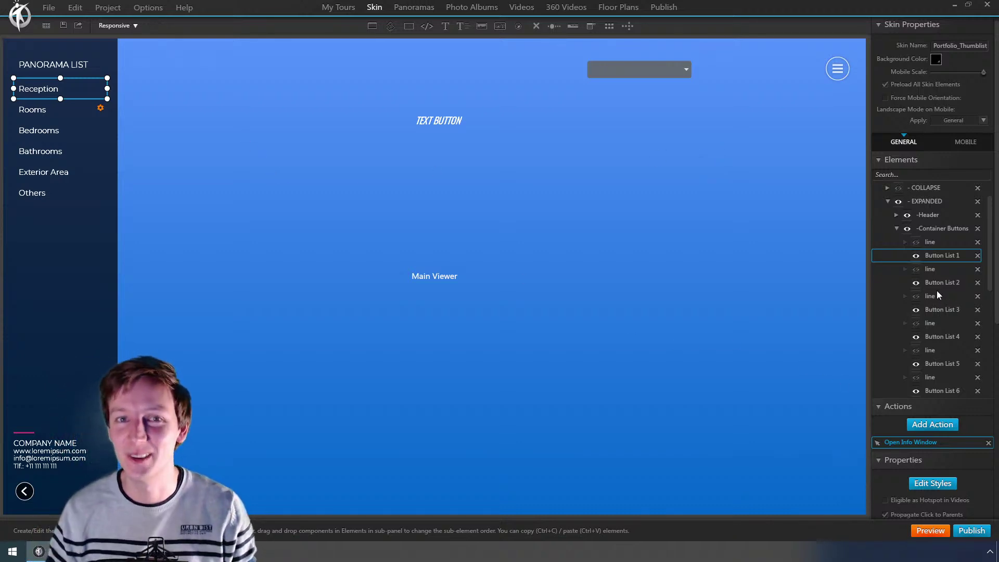
Step: Read the release notes entry on G- codes for Google Analytics and view the Analytics ID field in the publishing social settings
{"action": "key", "text": "alt+Tab"}
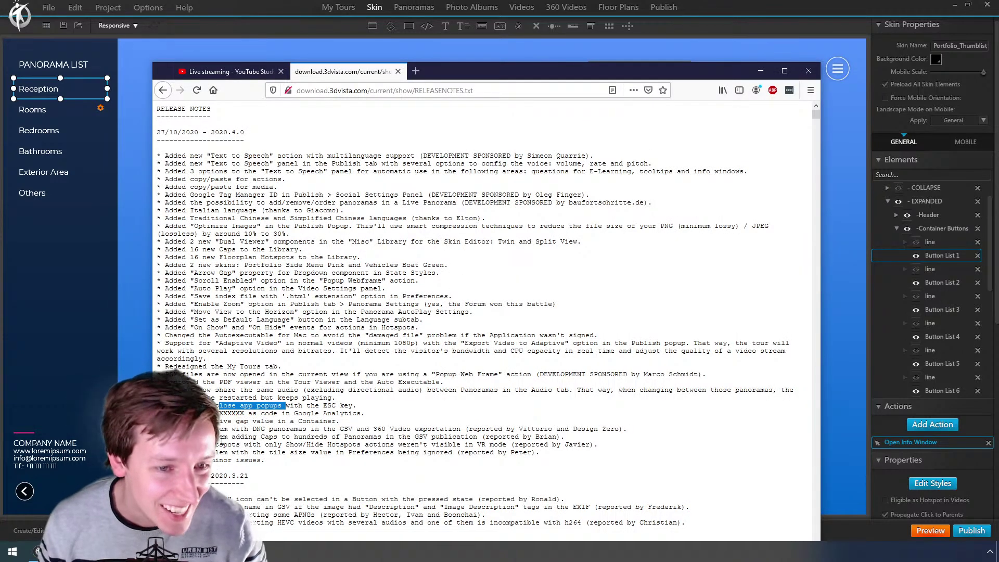
{"action": "left_click_drag", "start_coordinate": [215, 413], "coordinate": [334, 414]}
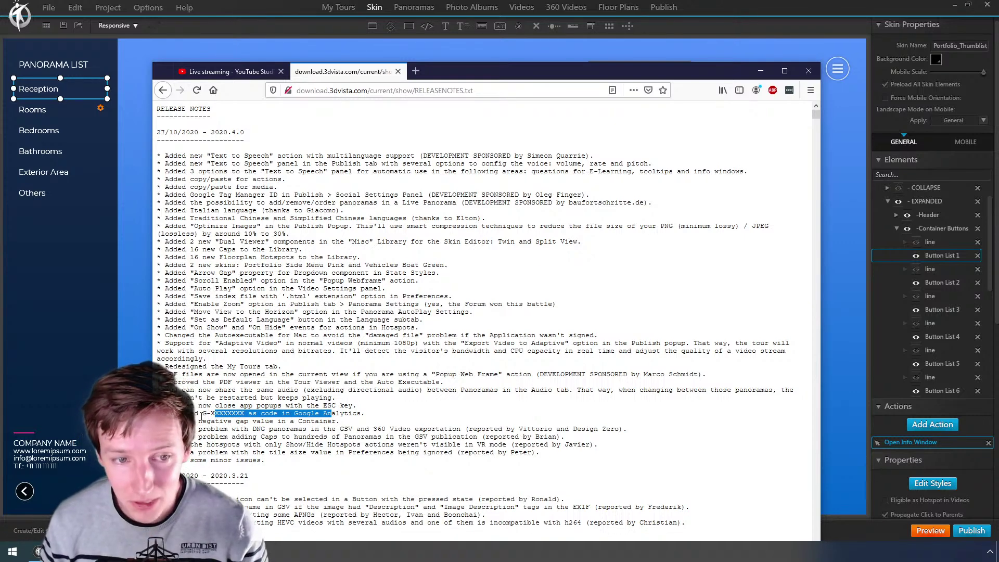
{"action": "left_click_drag", "start_coordinate": [202, 415], "coordinate": [313, 406]}
{"action": "left_click", "coordinate": [663, 7]}
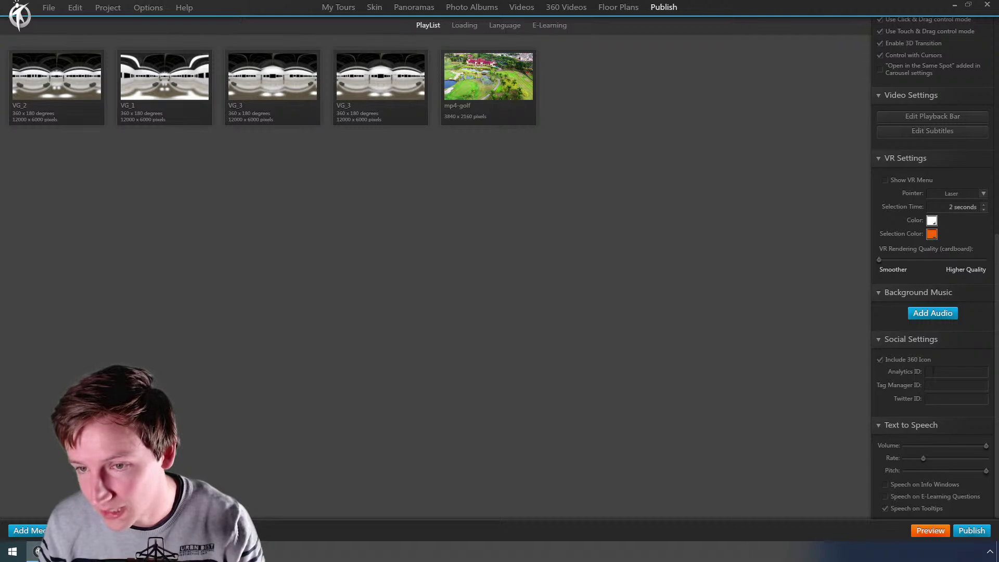
Step: Read the release notes entry on allowing a negative gap value in a Container and return to the project
{"action": "key", "text": "alt+Tab"}
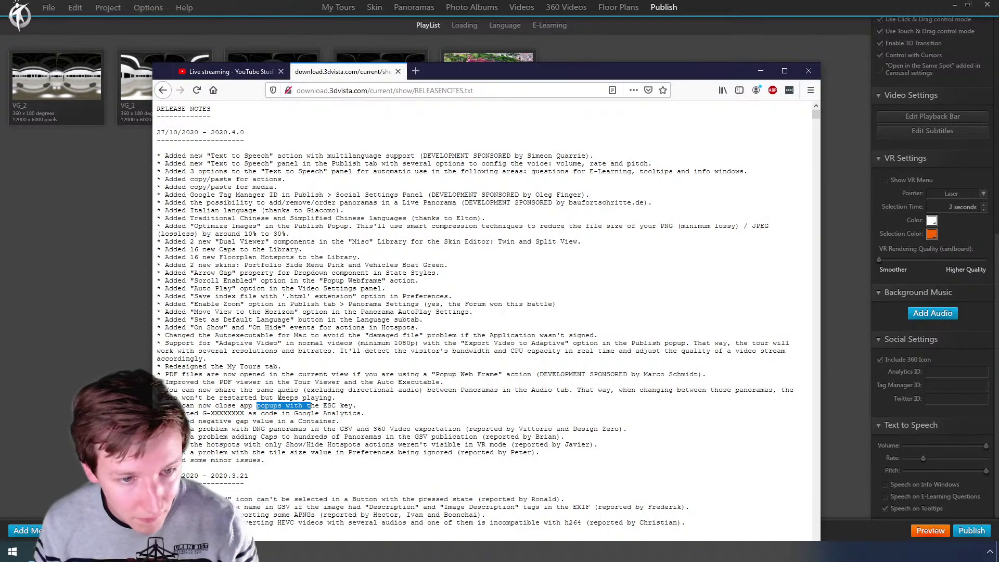
{"action": "left_click_drag", "start_coordinate": [179, 413], "coordinate": [214, 417]}
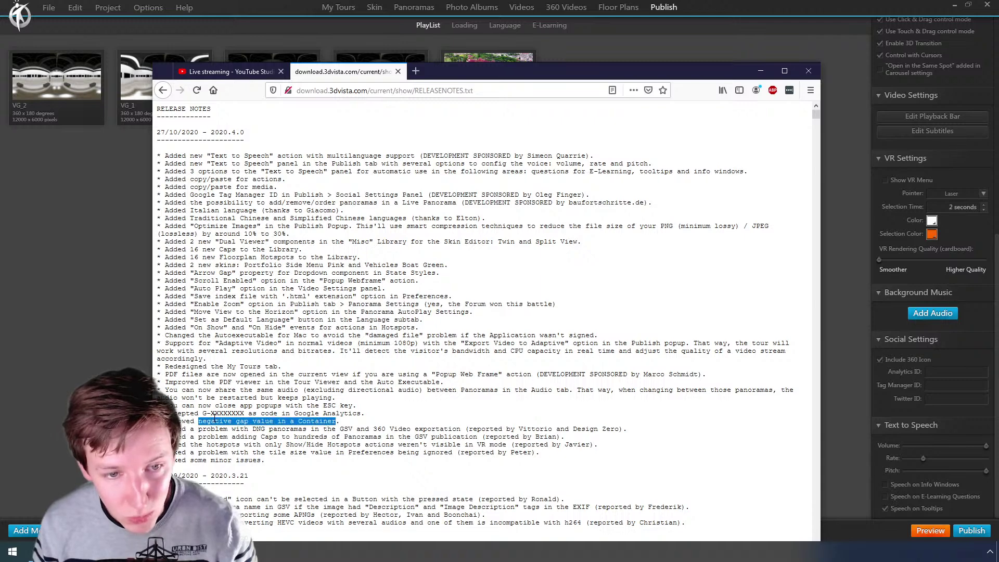
{"action": "left_click", "coordinate": [79, 324]}
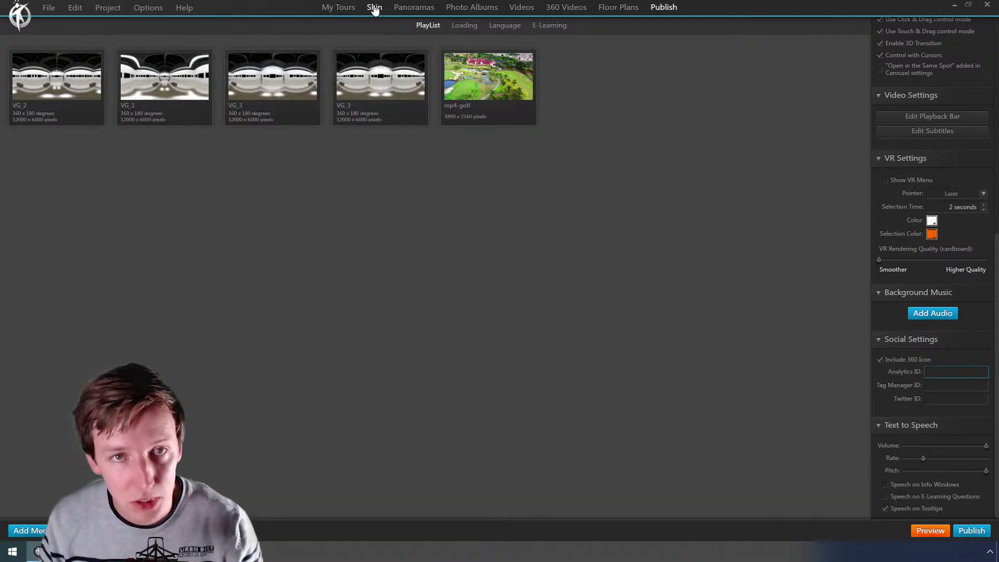
Step: Add a container to the skin and stretch it to about 58% width and 100% height against the skin's right edge
{"action": "left_click", "coordinate": [374, 7]}
{"action": "left_click", "coordinate": [510, 182]}
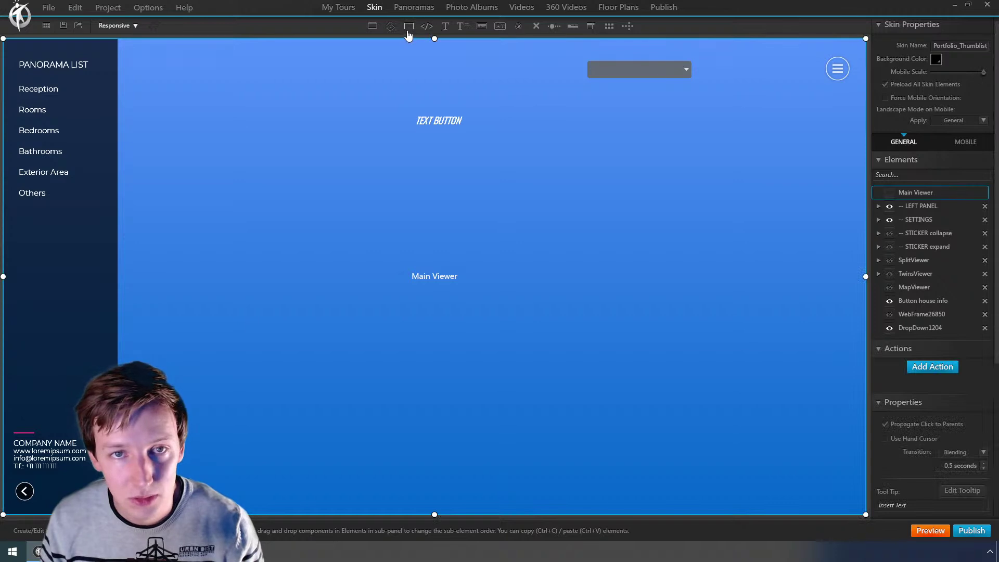
{"action": "left_click", "coordinate": [409, 26]}
{"action": "left_click", "coordinate": [399, 186]}
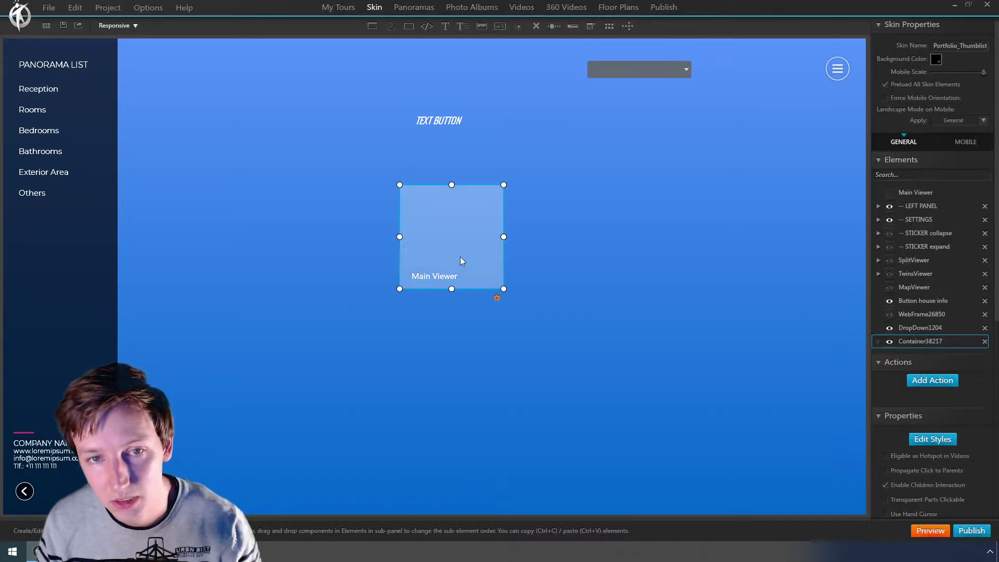
{"action": "left_click_drag", "start_coordinate": [399, 185], "coordinate": [367, 38]}
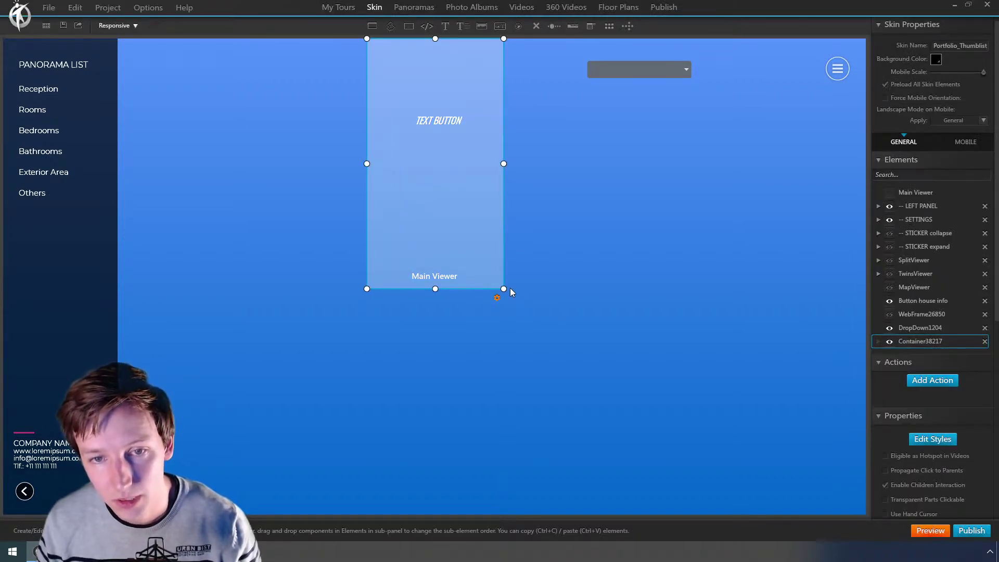
{"action": "left_click_drag", "start_coordinate": [506, 296], "coordinate": [868, 520]}
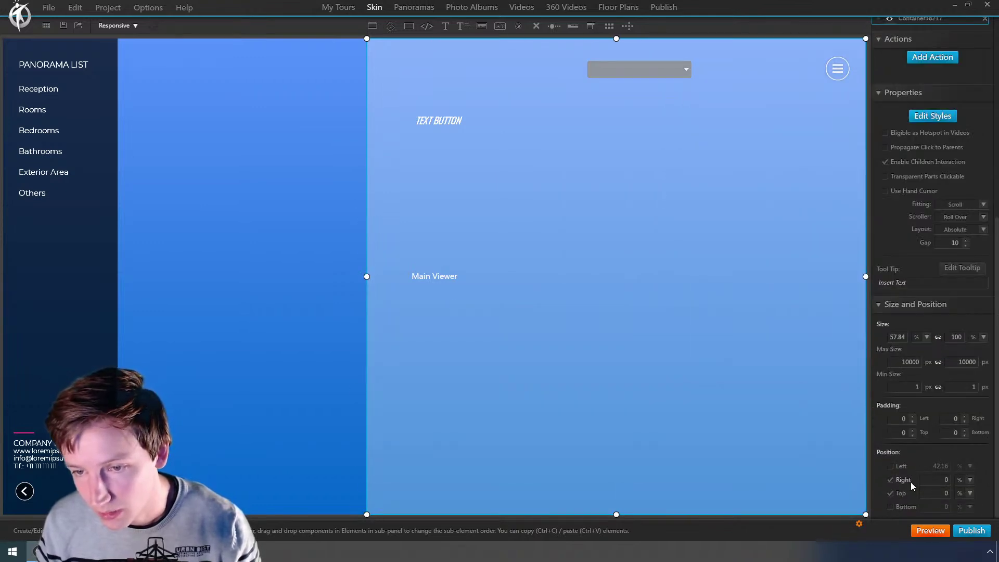
Step: Set the container's Right position to 50% and recheck the release notes entry on negative container gaps
{"action": "left_click", "coordinate": [937, 479]}
{"action": "key", "text": "BackSpace"}
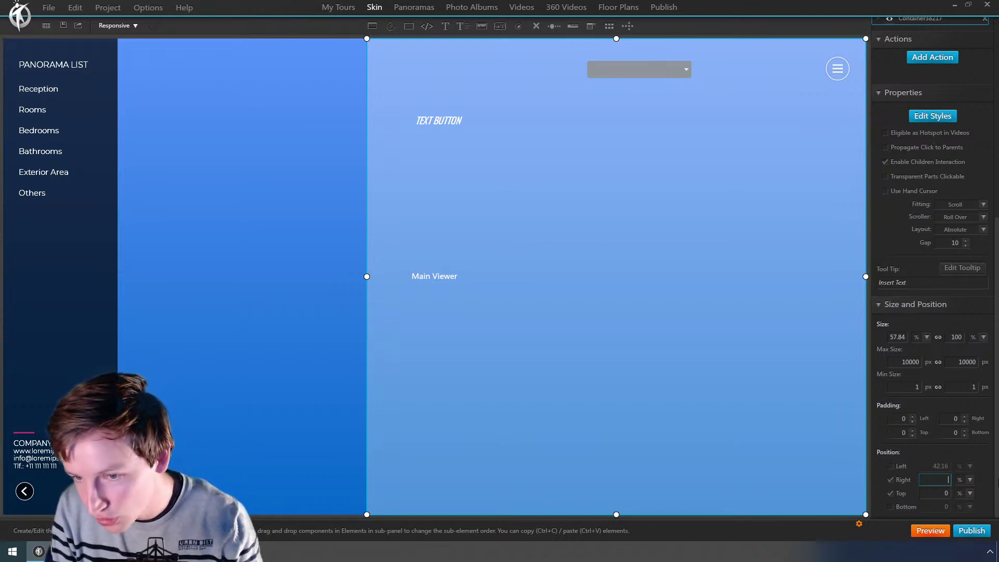
{"action": "type", "text": "50"}
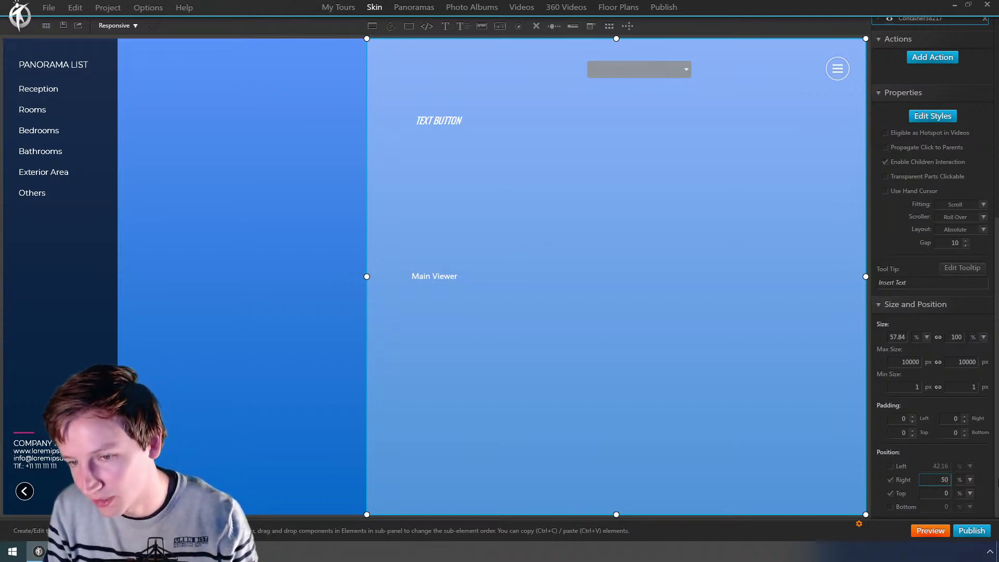
{"action": "key", "text": "alt+Tab"}
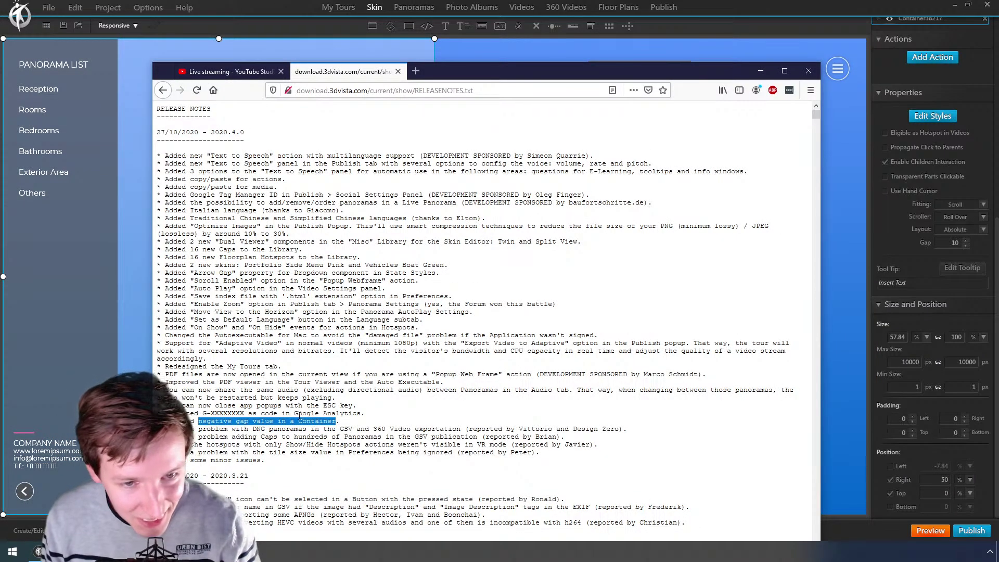
{"action": "key", "text": "alt+Tab"}
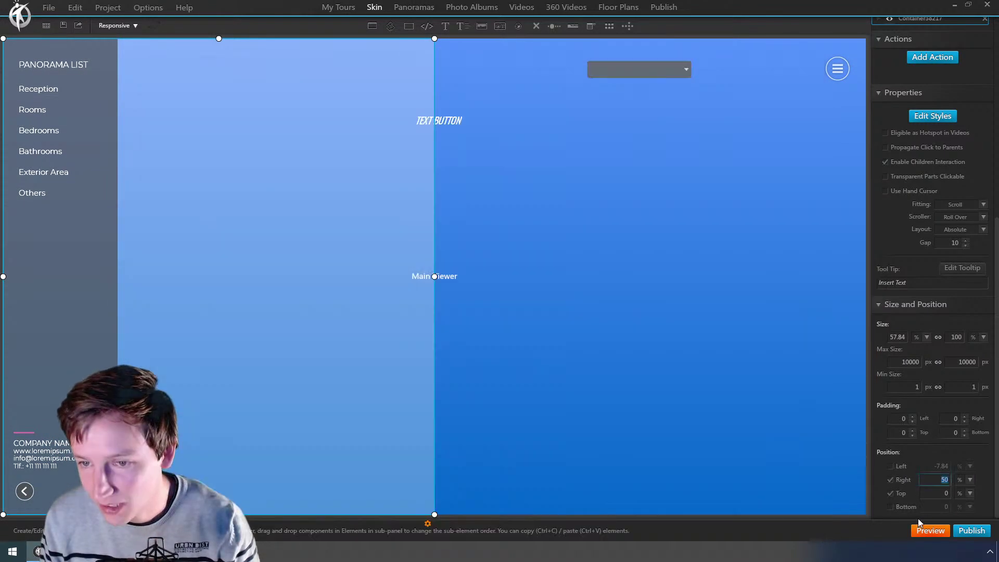
{"action": "left_click", "coordinate": [930, 480]}
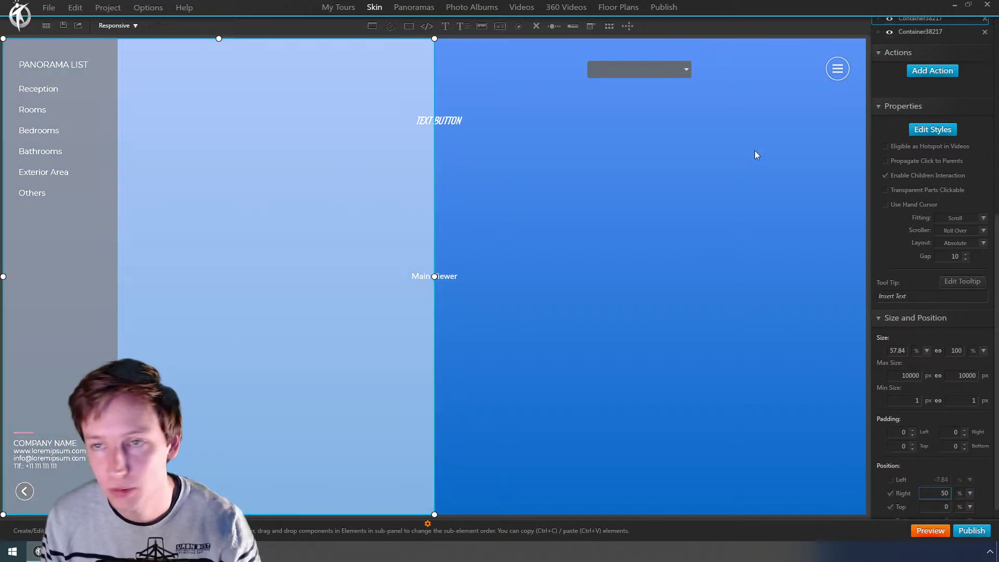
Step: Nest the duplicated container inside the original container and paste three more copies of it there
{"action": "scroll", "coordinate": [981, 183], "scroll_direction": "up", "scroll_amount": 5}
{"action": "left_click_drag", "start_coordinate": [926, 354], "coordinate": [925, 346]}
{"action": "left_click", "coordinate": [878, 342]}
{"action": "left_click", "coordinate": [919, 355]}
{"action": "key", "text": "ctrl+v"}
{"action": "key", "text": "ctrl+v"}
{"action": "key", "text": "ctrl+v"}
Step: Set the parent container's layout to Vertical
{"action": "left_click", "coordinate": [930, 343]}
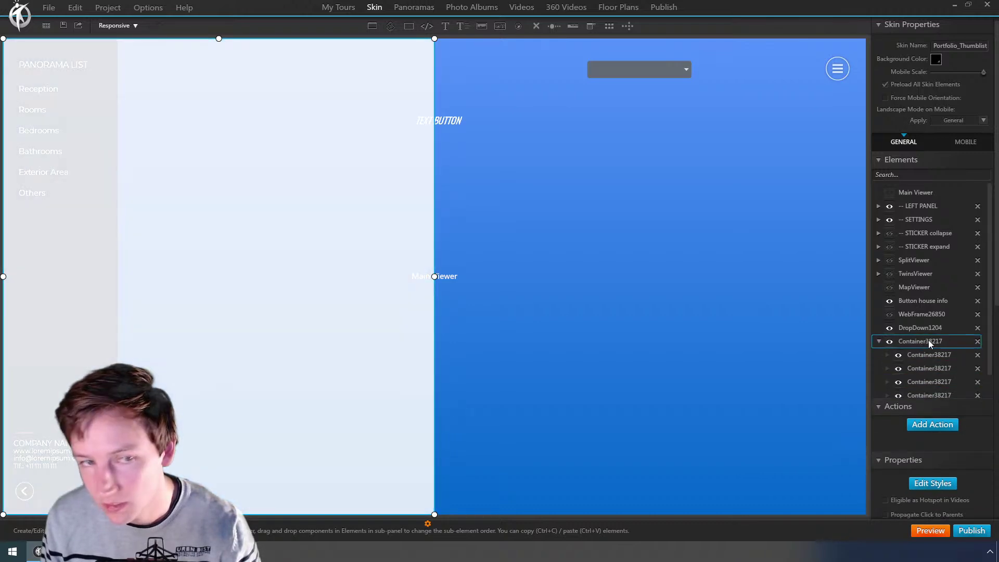
{"action": "scroll", "coordinate": [946, 442], "scroll_direction": "down", "scroll_amount": 7}
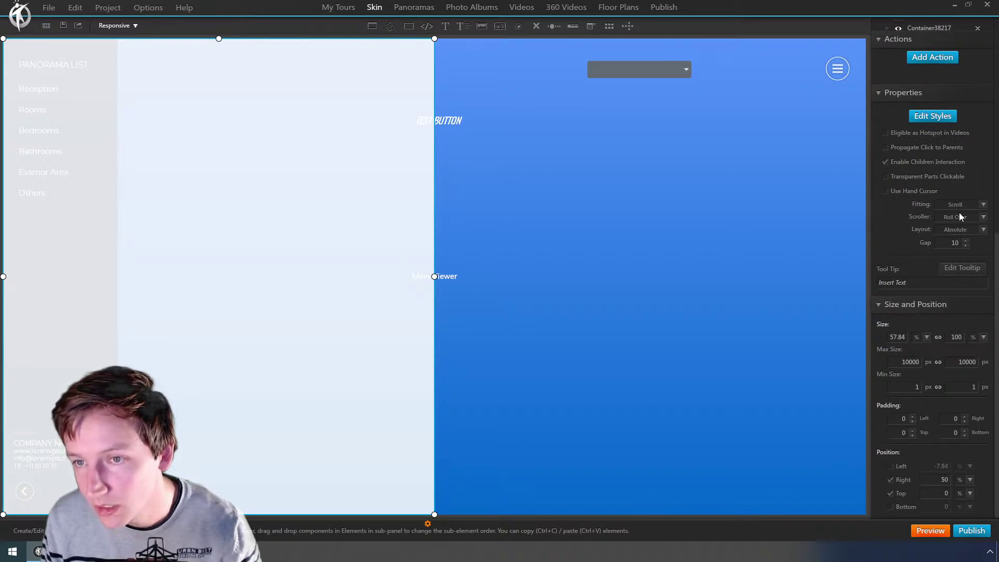
{"action": "left_click", "coordinate": [958, 229]}
{"action": "left_click", "coordinate": [952, 245]}
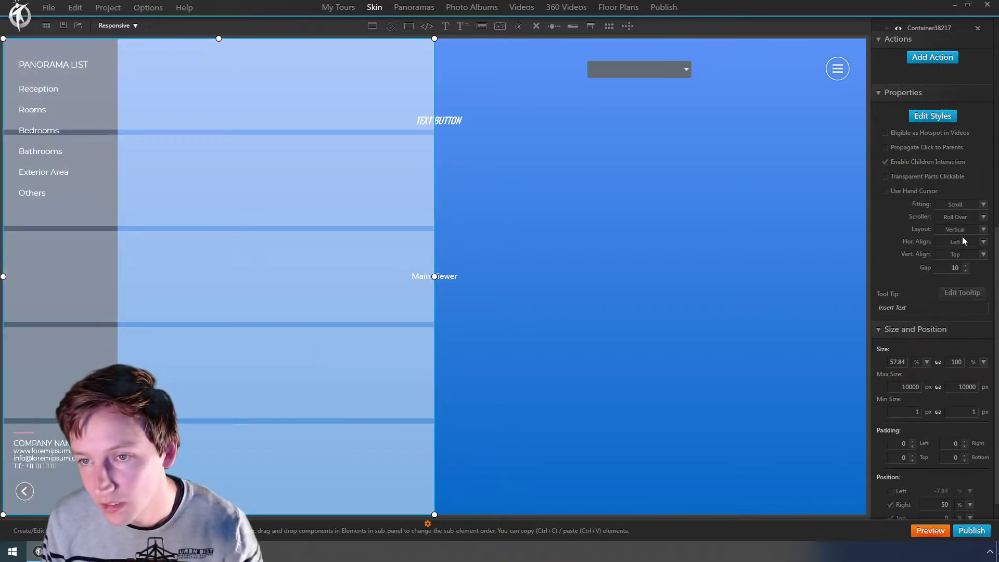
Step: Try gap values of 50 and -10 on the parent container and set its gap to -50
{"action": "left_click", "coordinate": [955, 267]}
{"action": "type", "text": "50"}
{"action": "key", "text": "Tab"}
{"action": "key", "text": "shift+Tab"}
{"action": "type", "text": "-"}
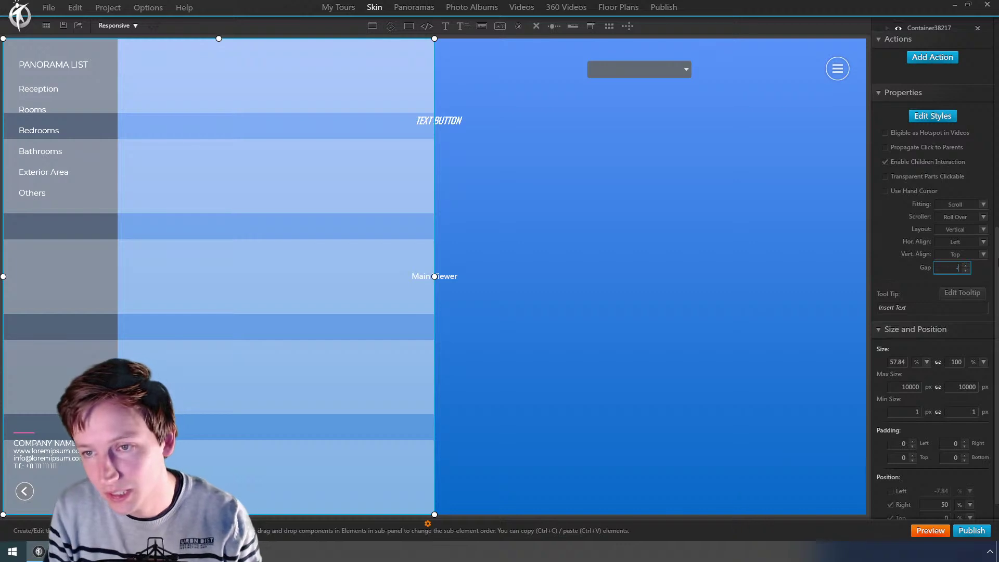
{"action": "type", "text": "10"}
{"action": "key", "text": "Tab"}
{"action": "key", "text": "shift+Tab"}
{"action": "type", "text": "-50"}
{"action": "key", "text": "Tab"}
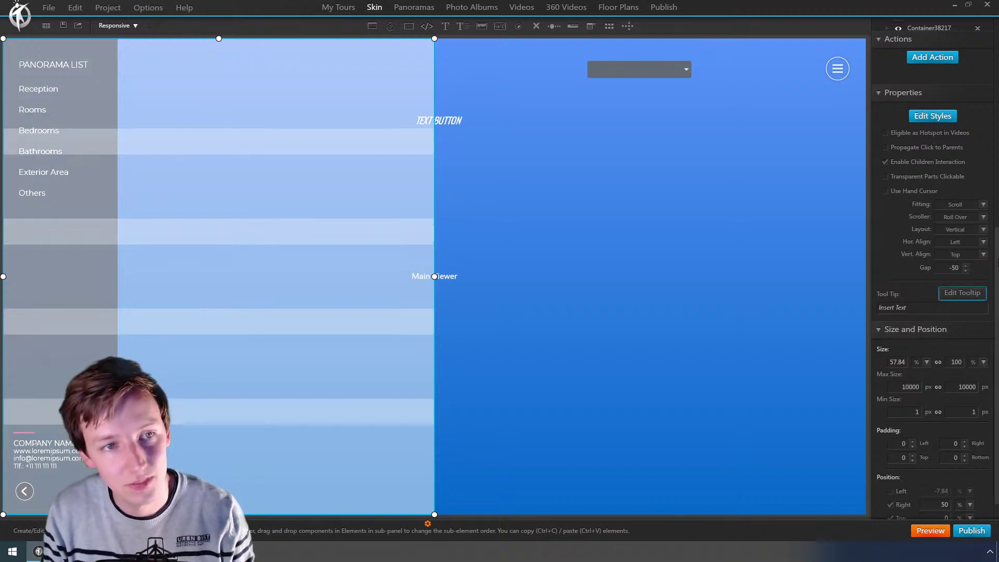
Step: Try gap values of -10 and -99 on the parent container, then return its gap to -10
{"action": "key", "text": "shift+Tab"}
{"action": "type", "text": "-10"}
{"action": "key", "text": "Tab"}
{"action": "key", "text": "shift+Tab"}
{"action": "type", "text": "-99"}
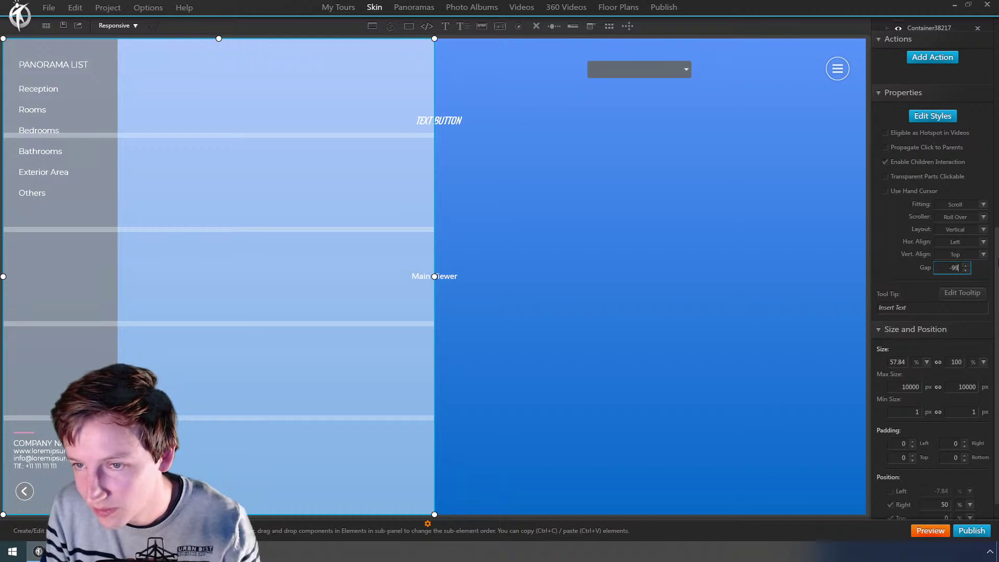
{"action": "key", "text": "Tab"}
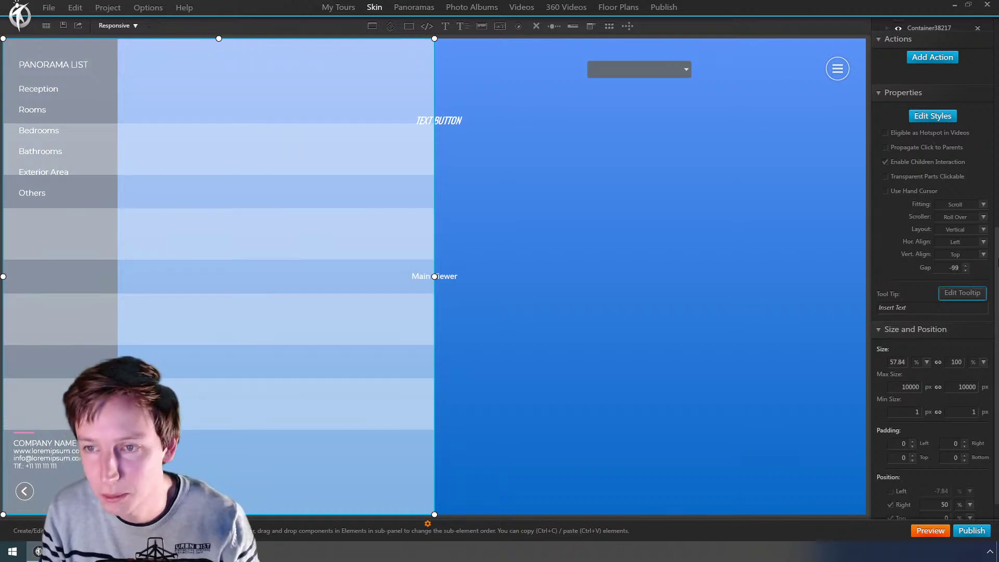
{"action": "key", "text": "shift+Tab"}
{"action": "type", "text": "-10"}
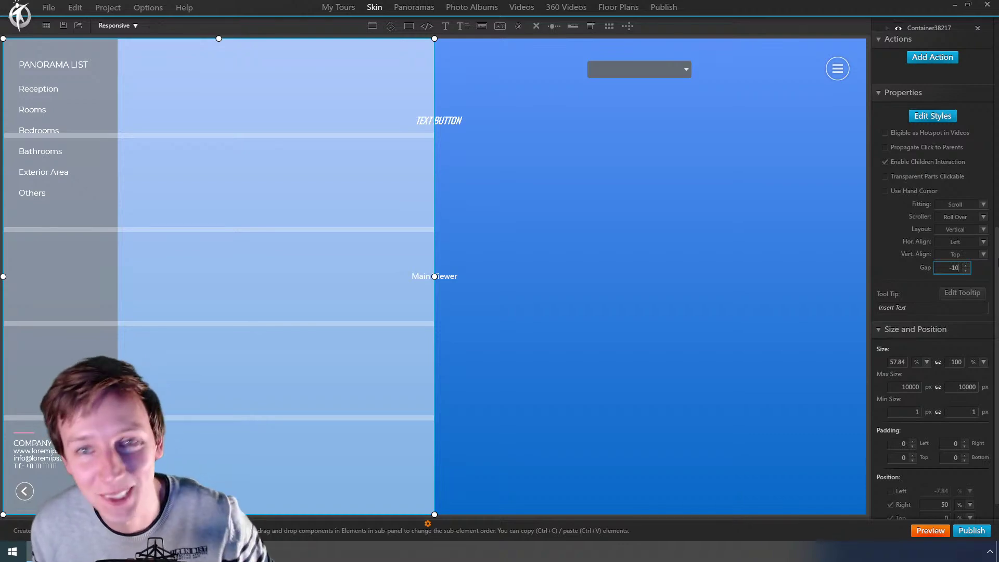
Step: Recheck the release notes on negative container gaps and inspect the parent container's position and its nested containers in the skin
{"action": "key", "text": "alt+Tab"}
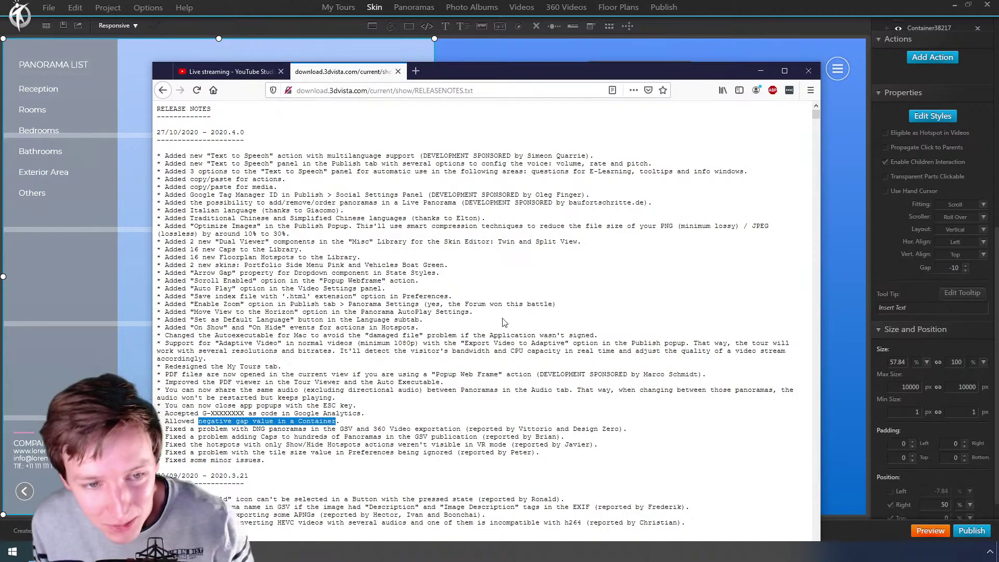
{"action": "left_click", "coordinate": [907, 270]}
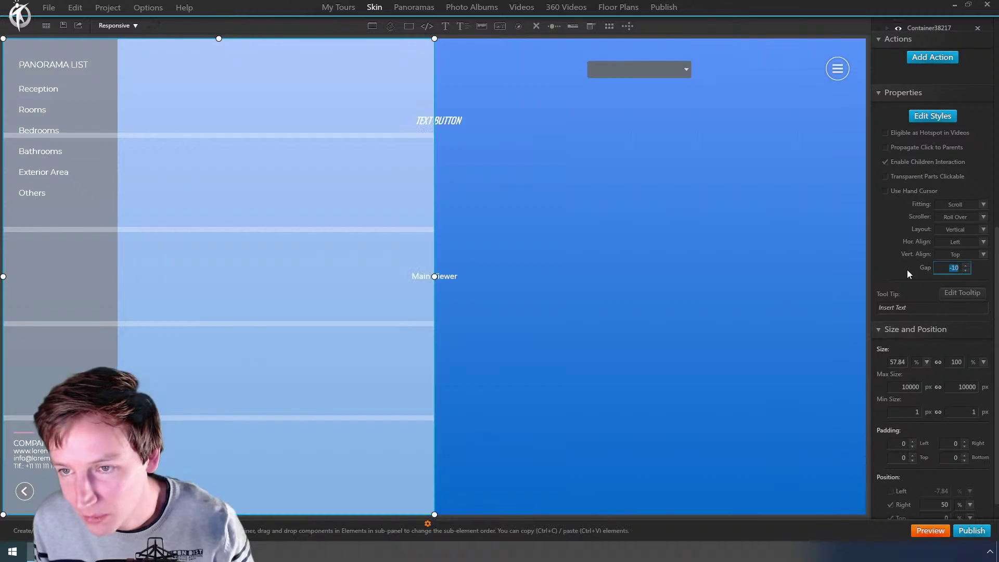
{"action": "scroll", "coordinate": [926, 416], "scroll_direction": "down", "scroll_amount": 1}
{"action": "left_click", "coordinate": [931, 479]}
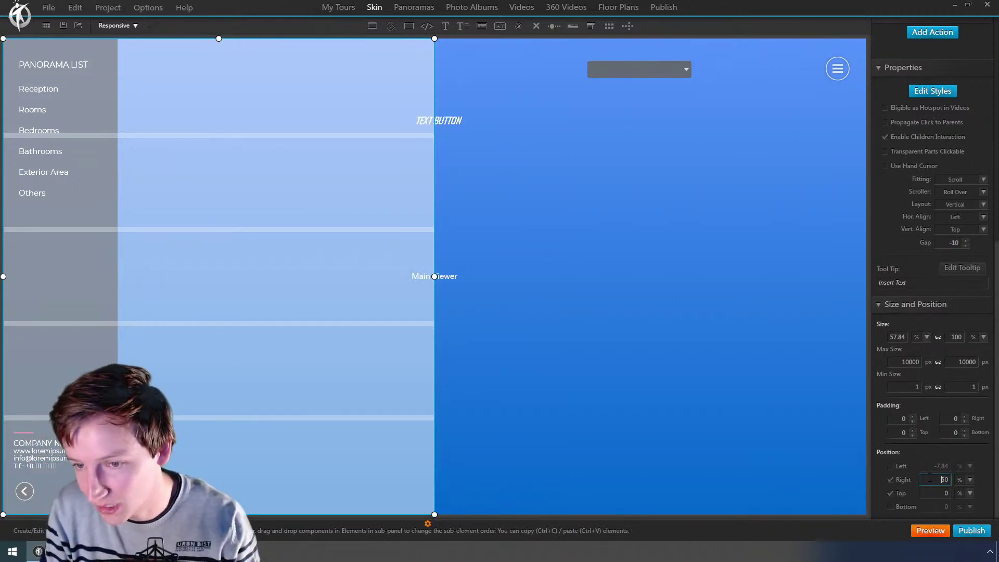
{"action": "left_click", "coordinate": [676, 292]}
{"action": "left_click", "coordinate": [254, 130]}
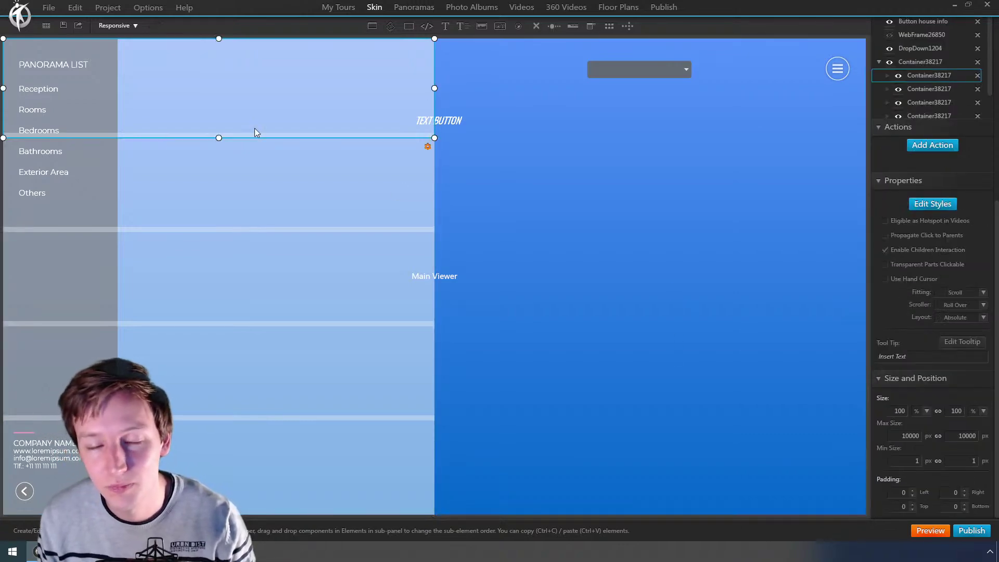
{"action": "key", "text": "alt+Tab"}
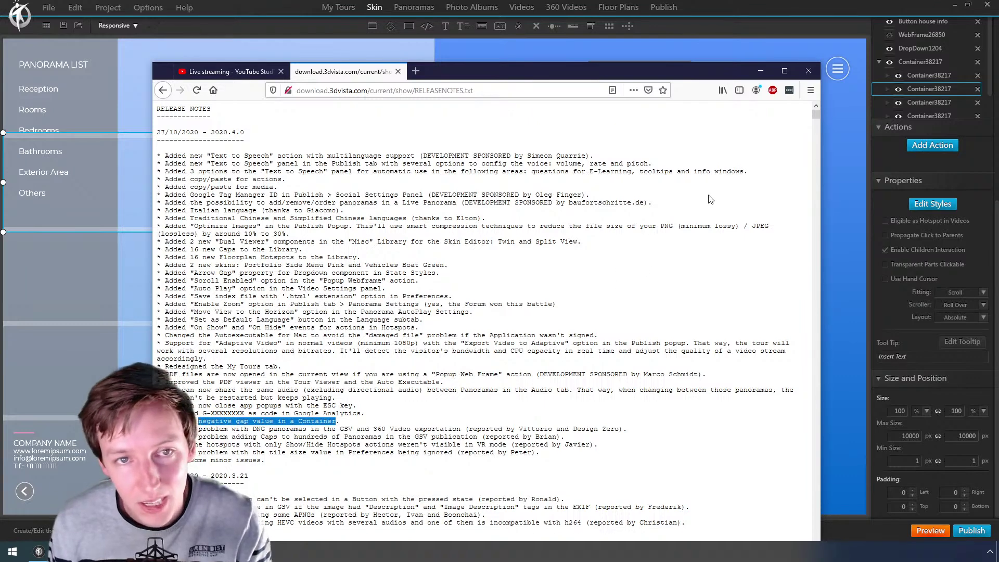
Step: Minimize the release notes browser and switch to the OBS window
{"action": "left_click", "coordinate": [760, 71]}
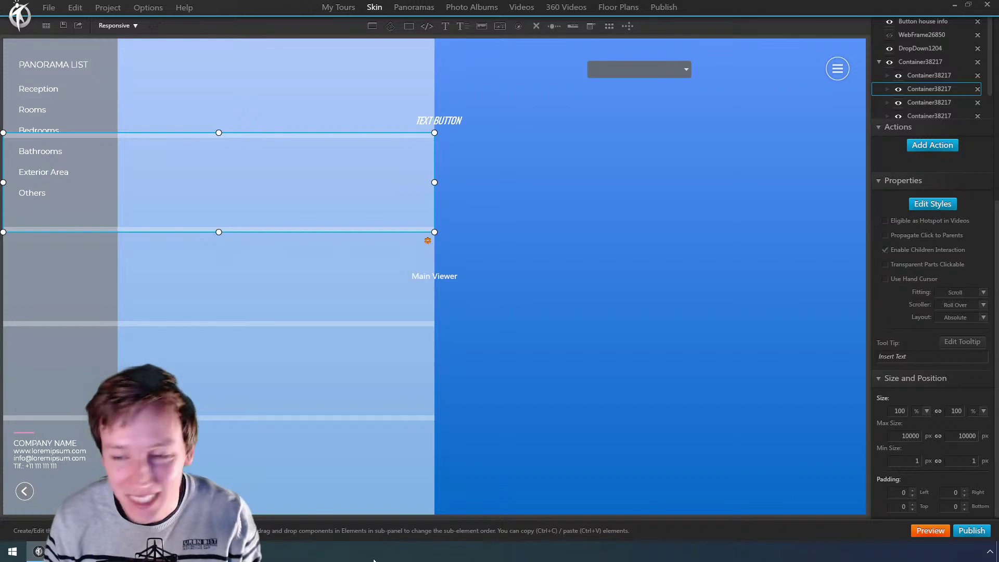
{"action": "left_click", "coordinate": [990, 552]}
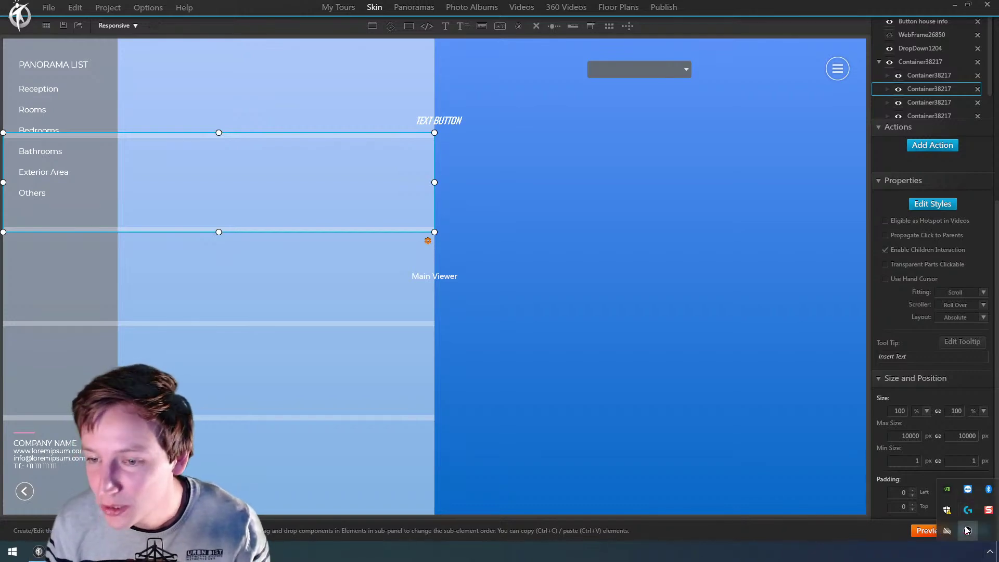
{"action": "left_click", "coordinate": [967, 530]}
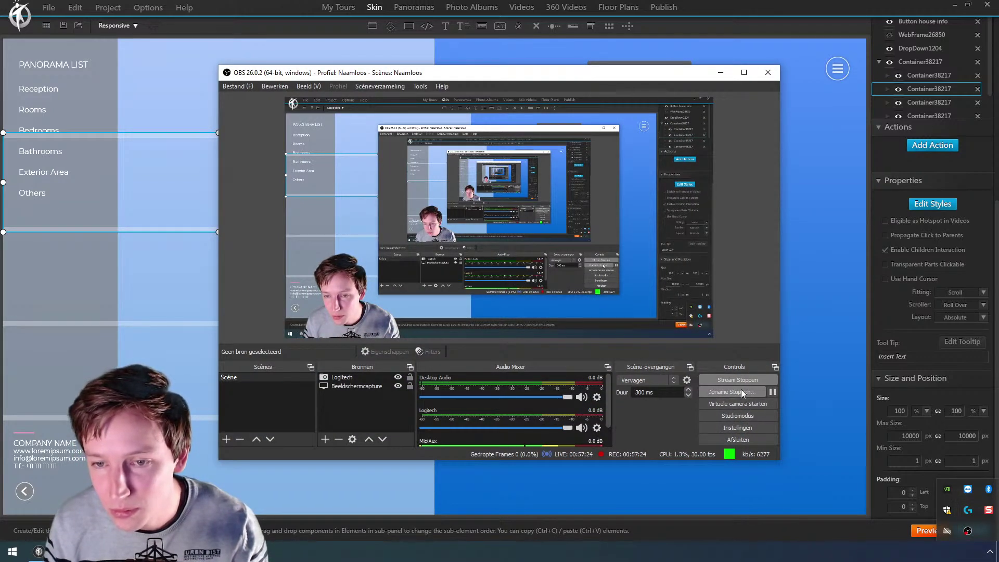